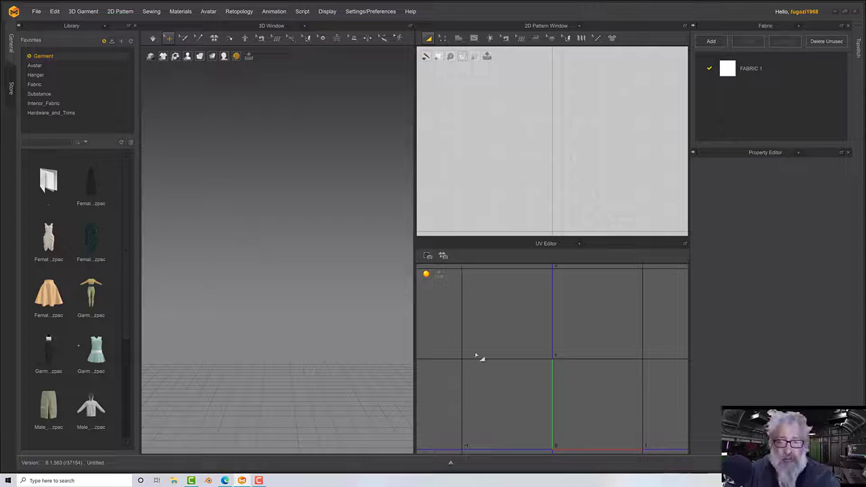
- Hide the UV Editor and load the FV2_Camila.avt avatar from the library's Avatar folder
key("F7")
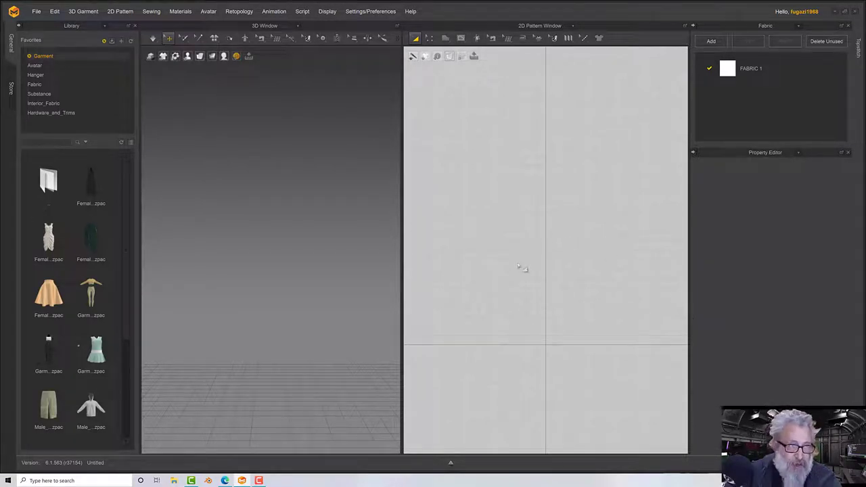
left_click(39, 66)
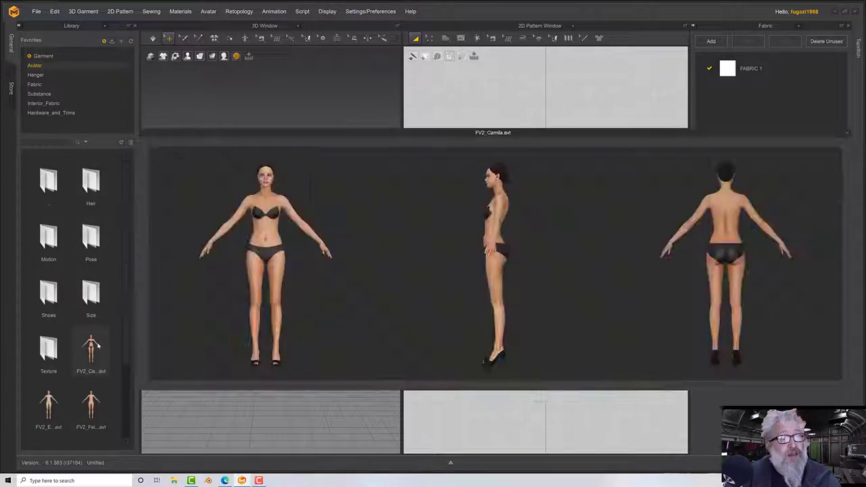
double_click(91, 349)
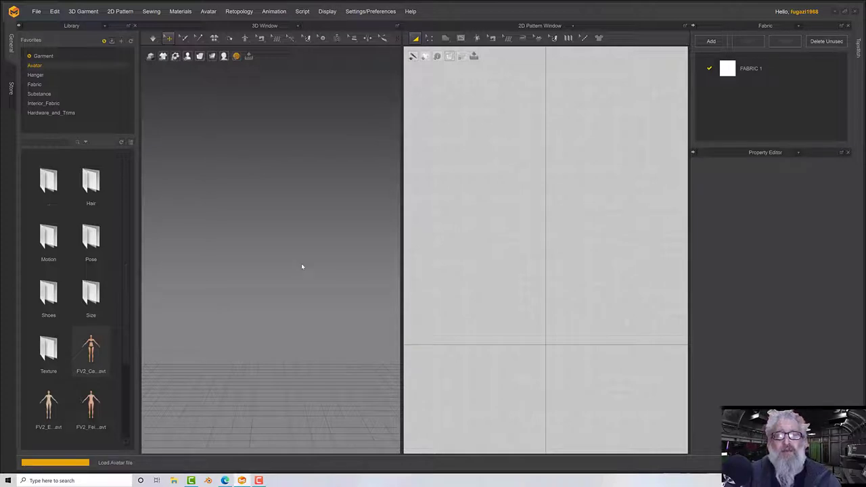
middle_click_drag(299, 272, 303, 305)
scroll(296, 292, "down", 1)
scroll(295, 293, "up", 3)
scroll(311, 285, "down", 1)
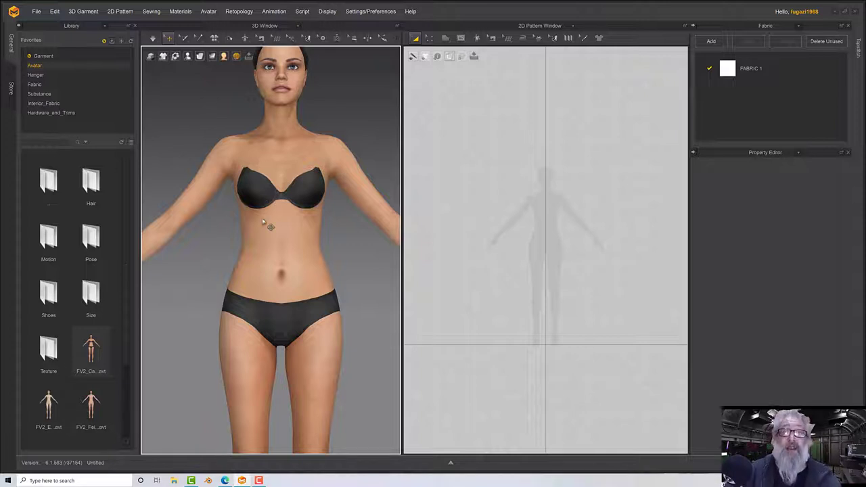
- Draw a narrow vertical rectangle pattern about 78 mm wide over the avatar's torso, with one long side on the centre line
left_click(460, 38)
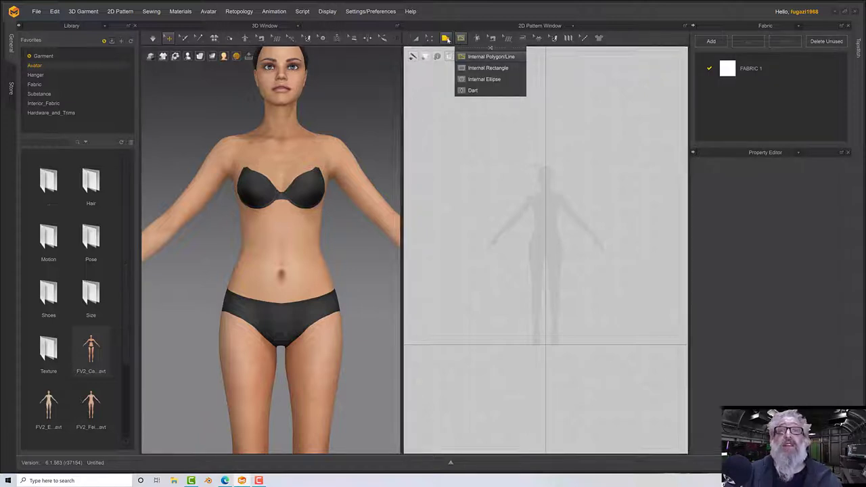
left_click(445, 38)
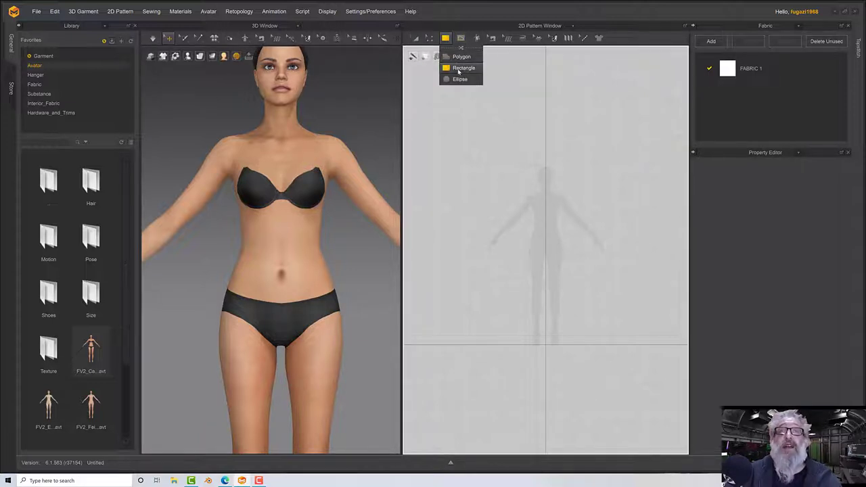
left_click(460, 68)
scroll(525, 242, "down", 3)
scroll(534, 238, "up", 8)
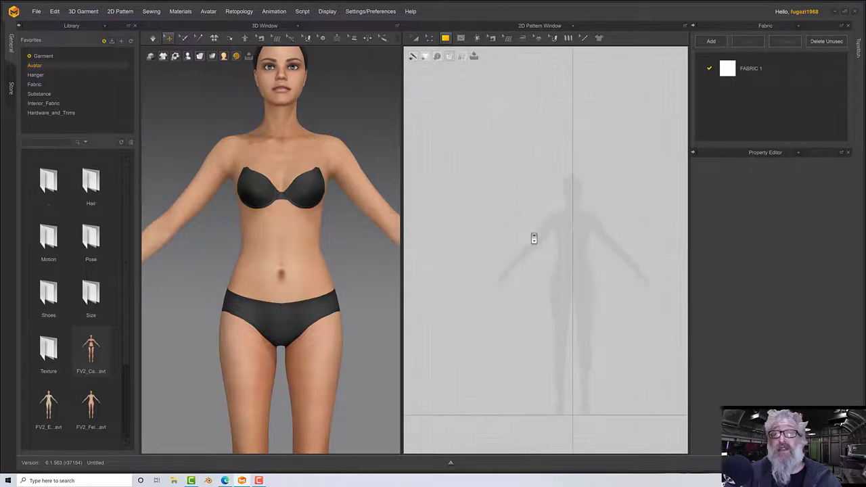
middle_click_drag(532, 237, 355, 68)
middle_click_drag(575, 236, 529, 189)
left_click_drag(517, 181, 546, 317)
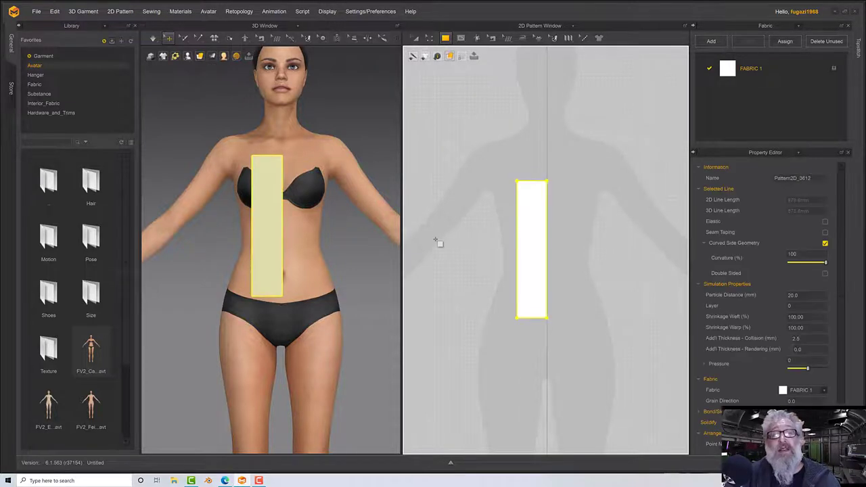
mouse_move(365, 240)
right_mouse_down()
mouse_move(447, 146)
mouse_move(443, 128)
right_mouse_up()
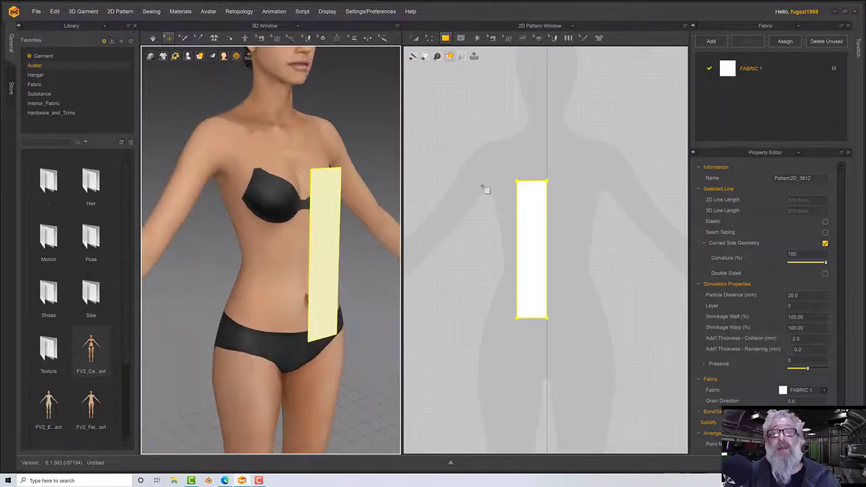
- Copy the rectangular pattern piece using the Transform Pattern tool
left_click(444, 42)
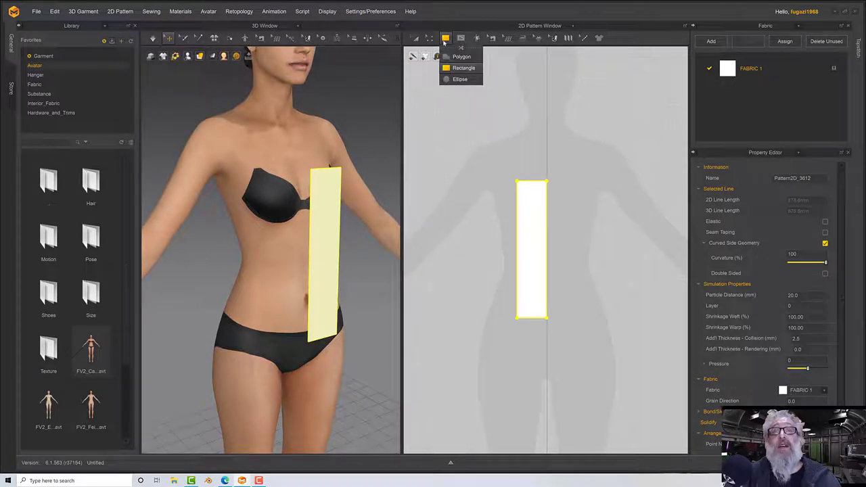
left_click(416, 38)
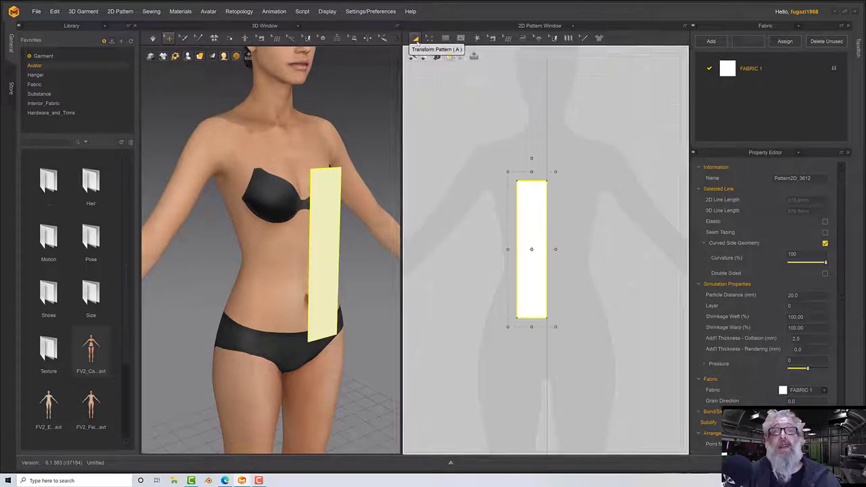
right_click(526, 210)
left_click(522, 239)
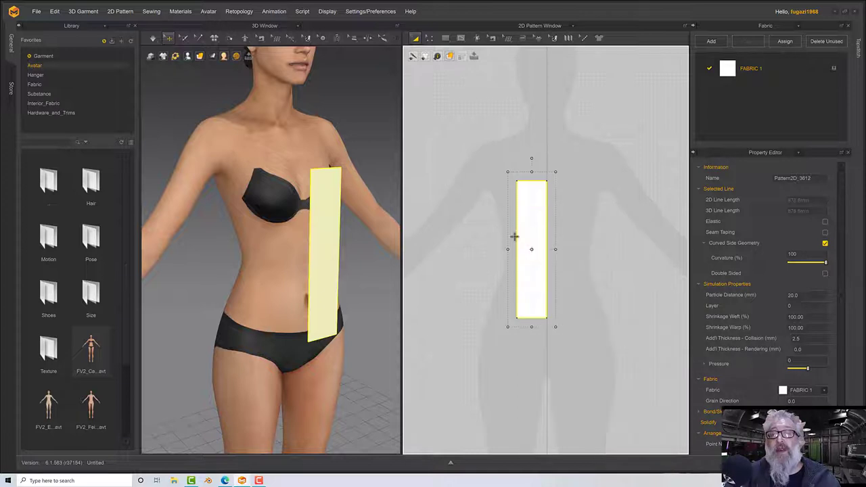
right_click(487, 224)
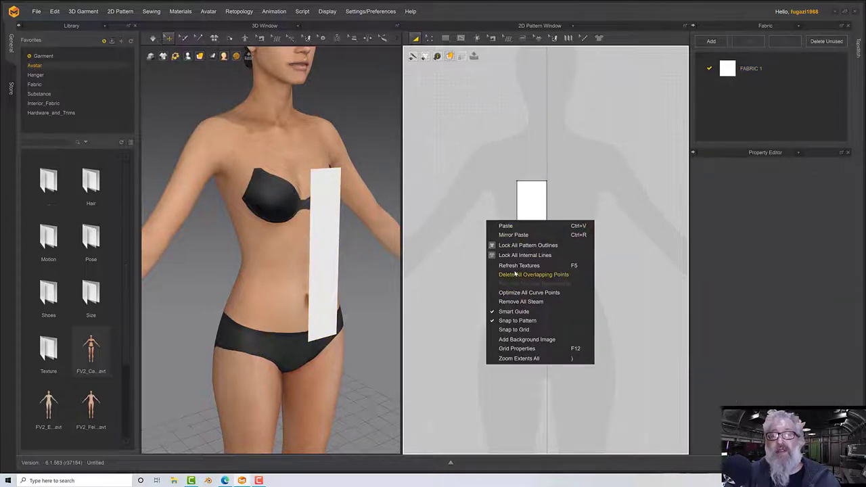
left_click(510, 232)
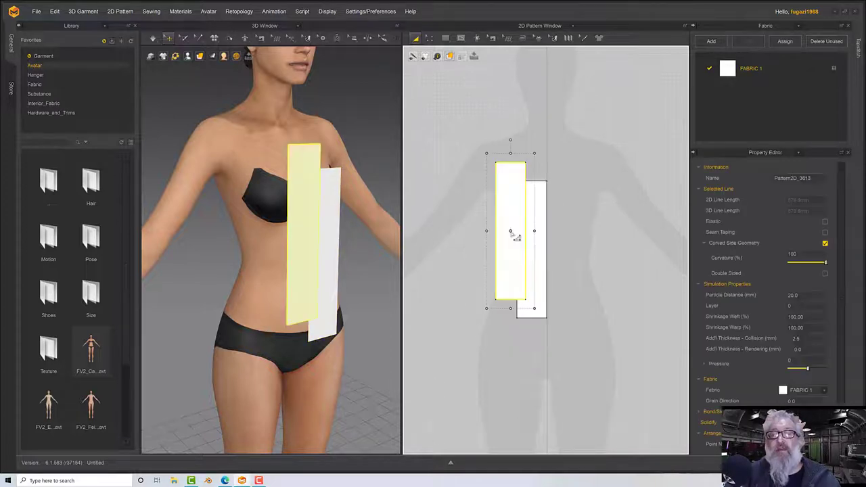
key("ctrl+z")
- Paste two copies of the rectangle side by side outward from the original, level with it and separated by small gaps
right_click(478, 241)
left_click(504, 241)
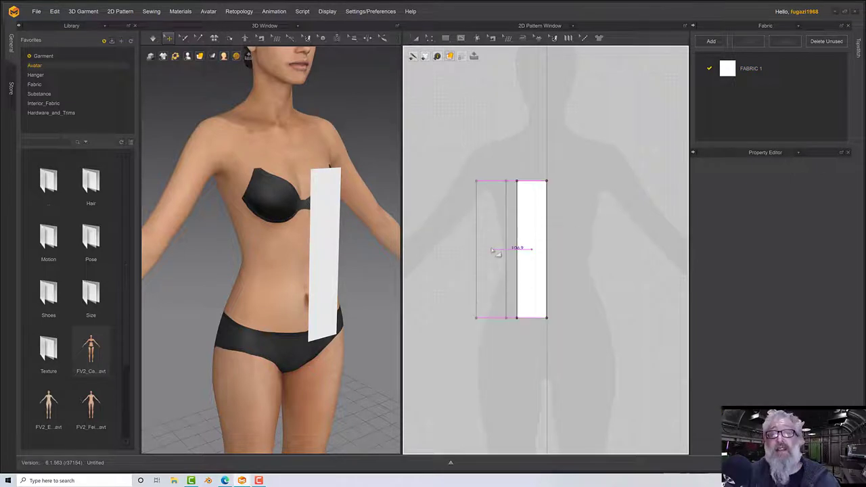
left_click(501, 252)
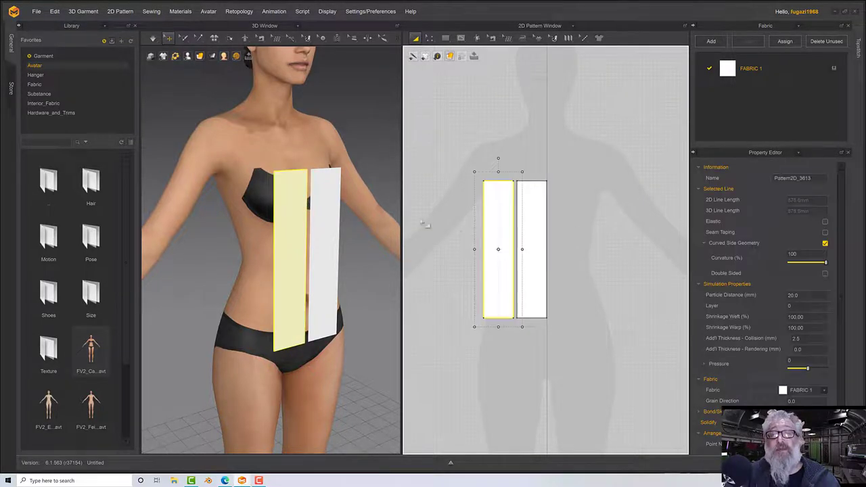
right_click_drag(351, 221, 332, 218)
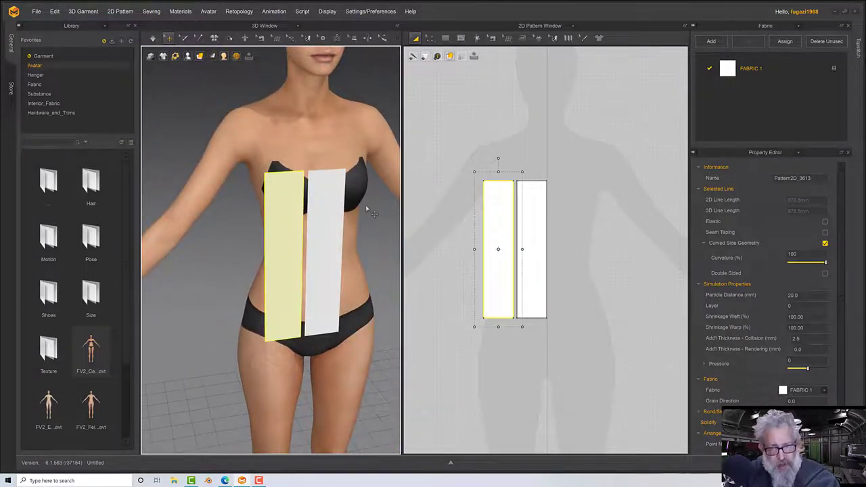
middle_click_drag(503, 210, 492, 198)
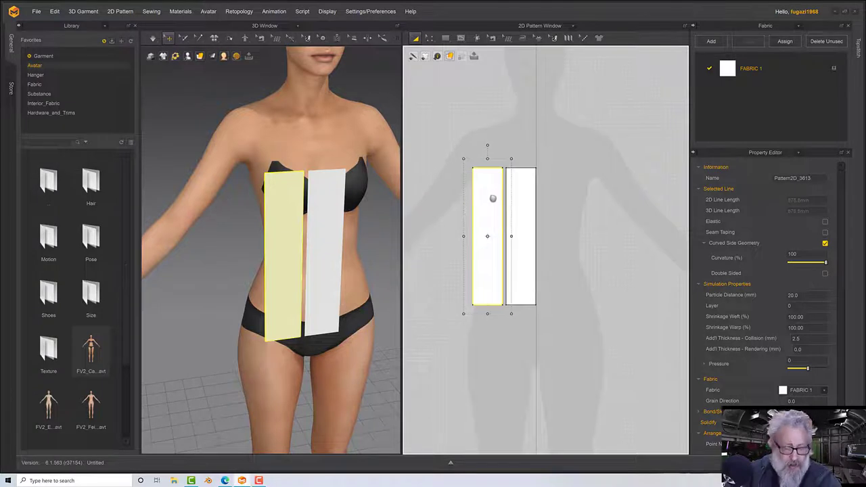
key("ctrl+v")
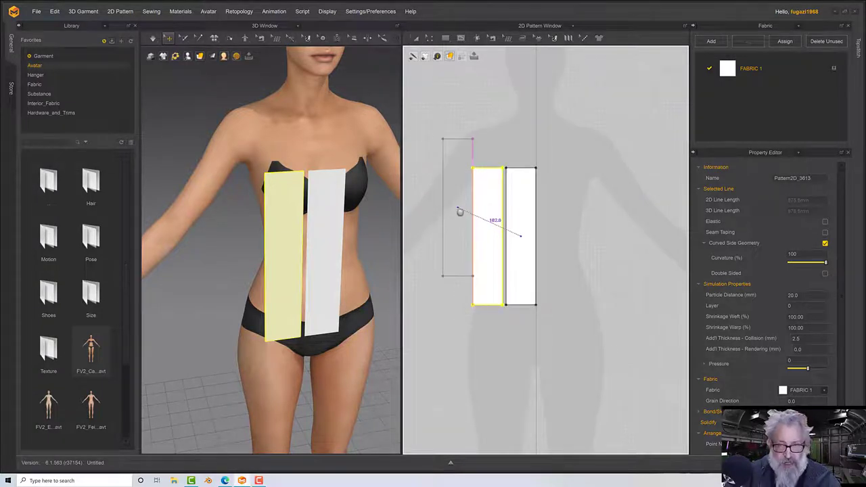
left_click(454, 238)
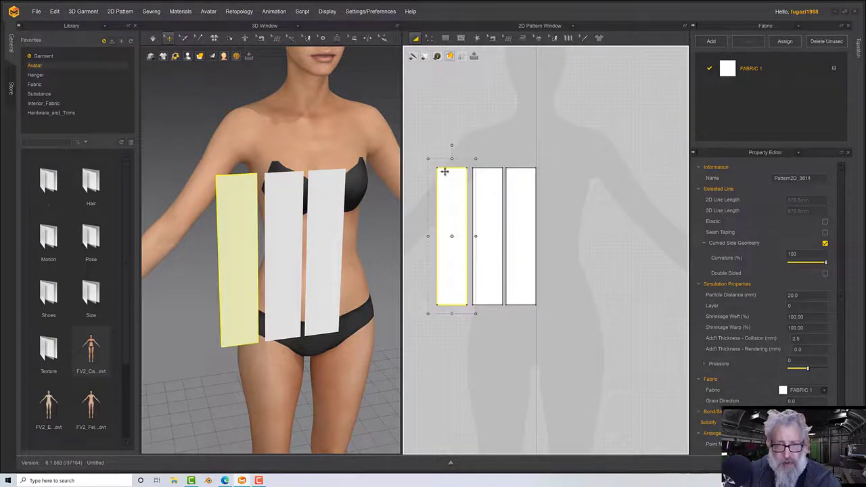
- Shorten the outermost piece by moving its top edge down with the Edit Pattern tool
left_click(455, 142)
left_click(429, 38)
left_click(439, 56)
left_click(455, 170)
left_click(456, 173)
left_click(453, 154)
left_click_drag(454, 168, 461, 192)
right_click_drag(369, 238, 382, 226)
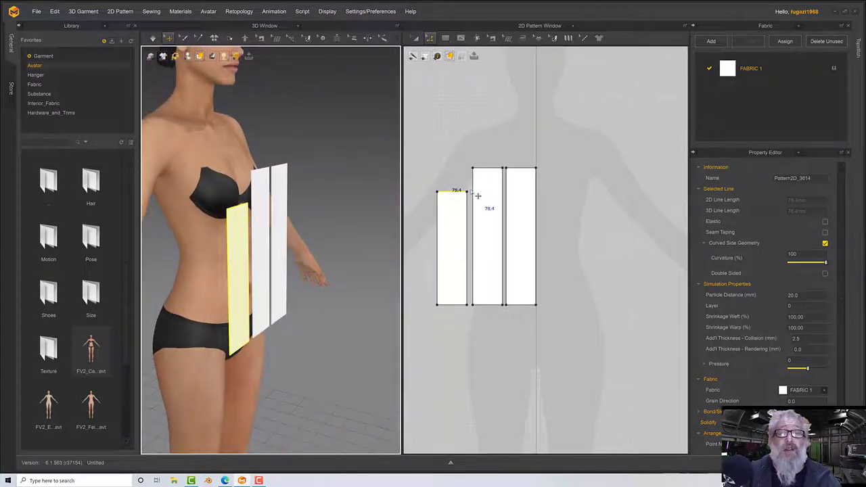
left_click_drag(452, 191, 451, 196)
left_click(453, 179)
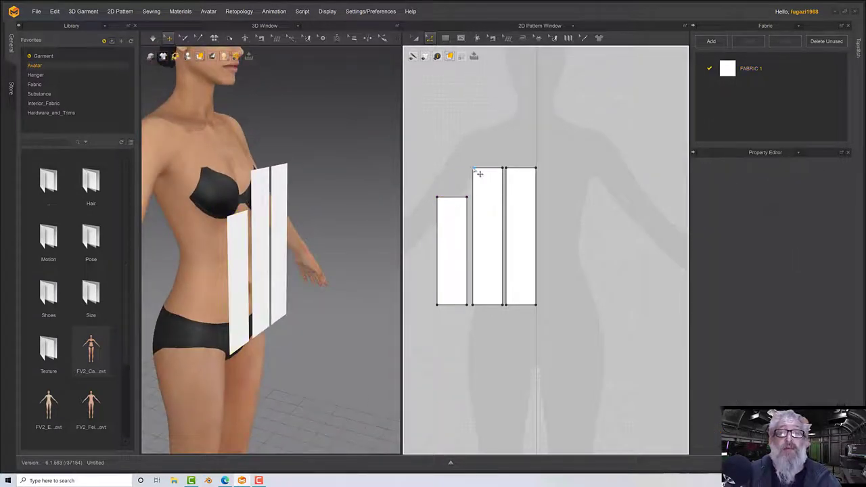
- Move the middle piece's outer top corner down level with the short piece's top edge, making its top slanted
left_click_drag(473, 169, 473, 197)
key("ctrl+z")
right_click_drag(357, 246, 319, 243)
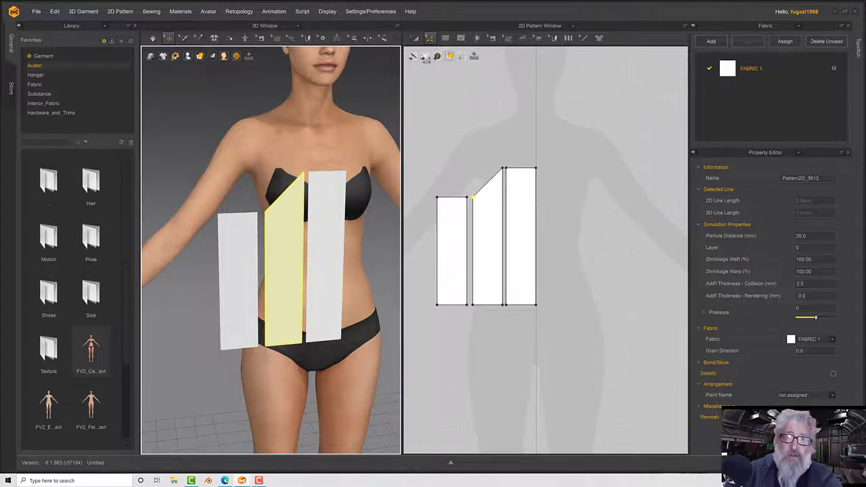
- Select the short outermost piece with the Transform Pattern tool
left_click(416, 38)
middle_click_drag(467, 205, 530, 181)
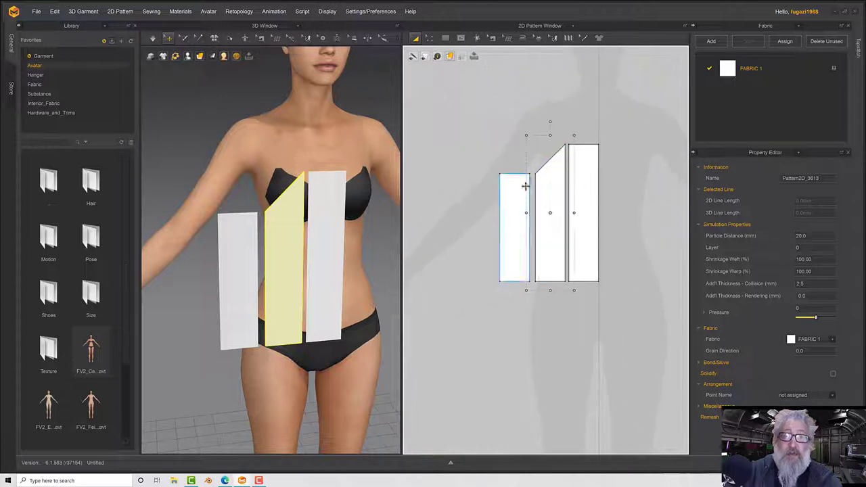
left_click(507, 201)
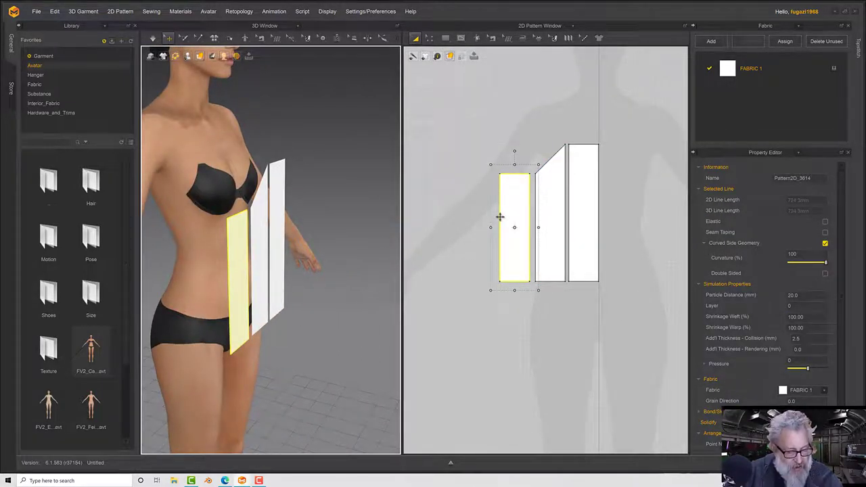
left_click(472, 223)
left_click_drag(502, 223, 485, 232)
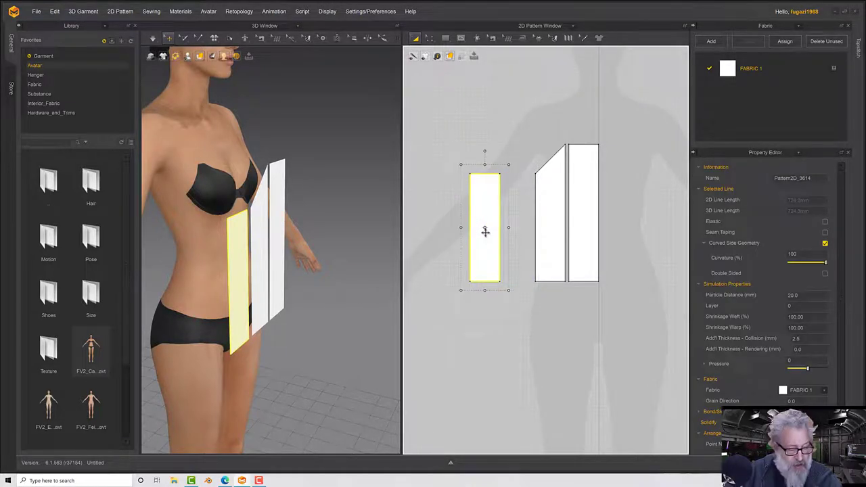
key("ctrl+z")
- Copy the short outermost pattern piece
left_click(486, 232)
right_click(498, 224)
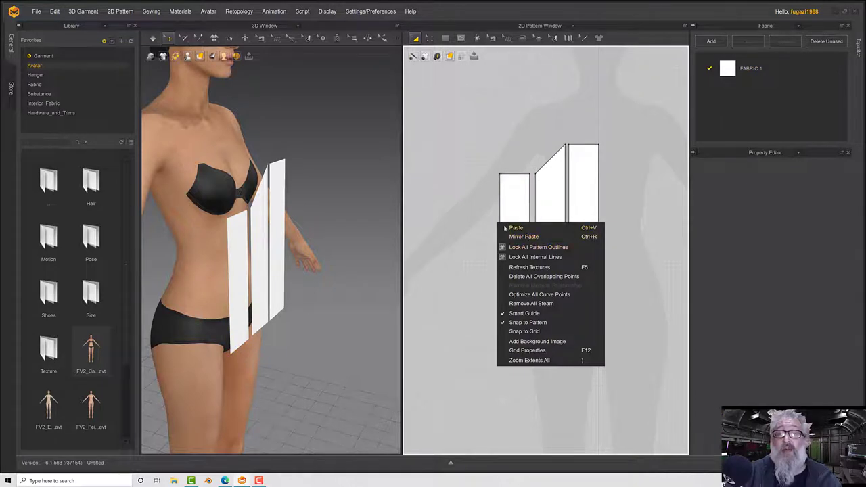
left_click(510, 199)
right_click(511, 201)
left_click(524, 236)
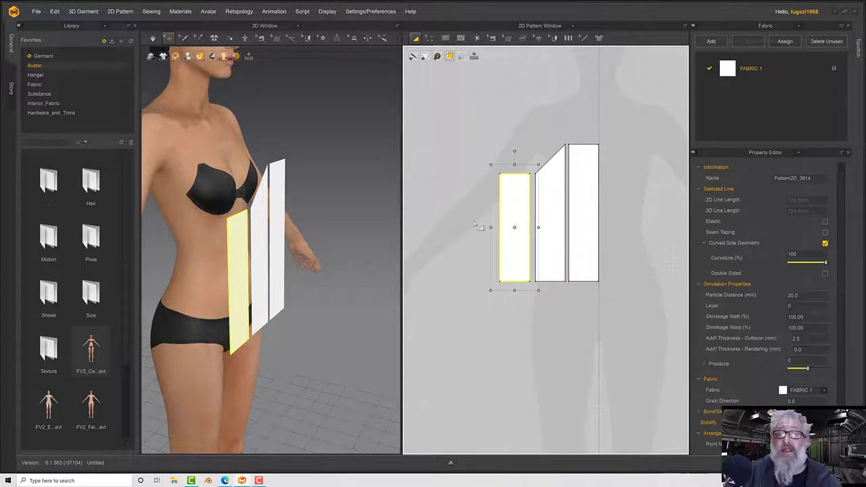
right_click(476, 223)
left_click(492, 236)
key("Escape")
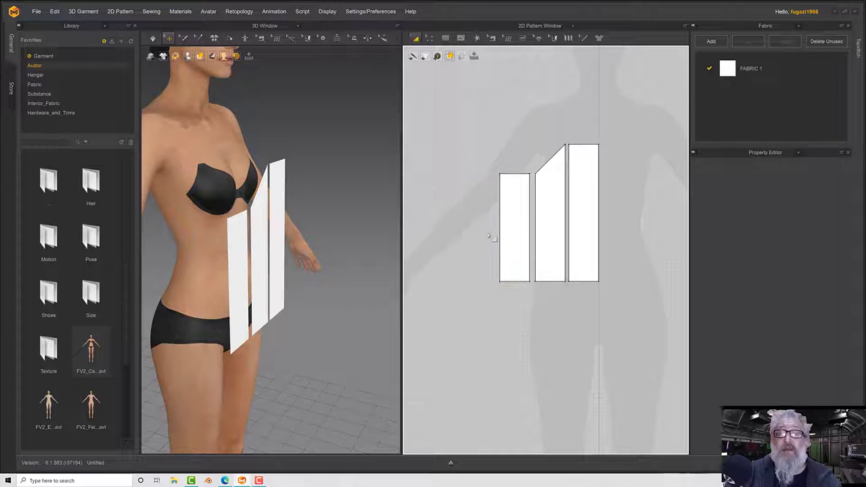
- Paste two copies of the short piece in a row beyond the outermost piece, aligned with its top and bottom
right_click(476, 221)
left_click(491, 225)
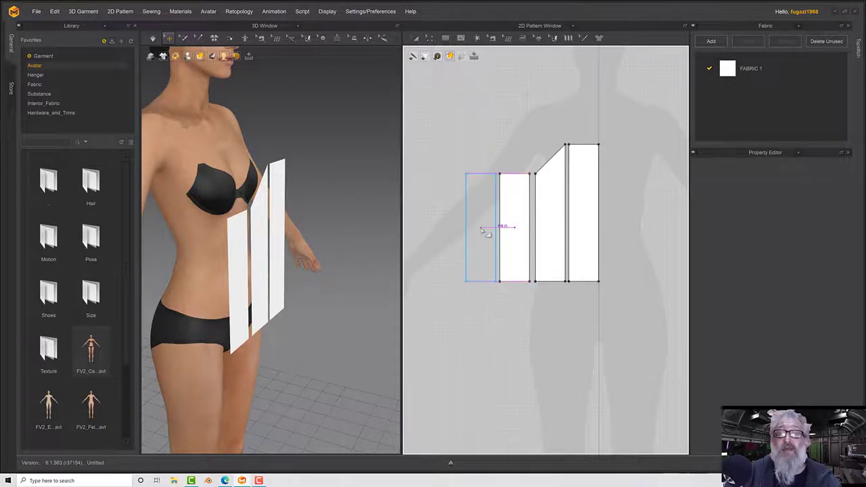
left_click(481, 228)
key("ctrl+v")
left_click(447, 235)
- Select all five pattern pieces and move them down below the torso in both the 2D and 3D views
right_click_drag(346, 271, 313, 287)
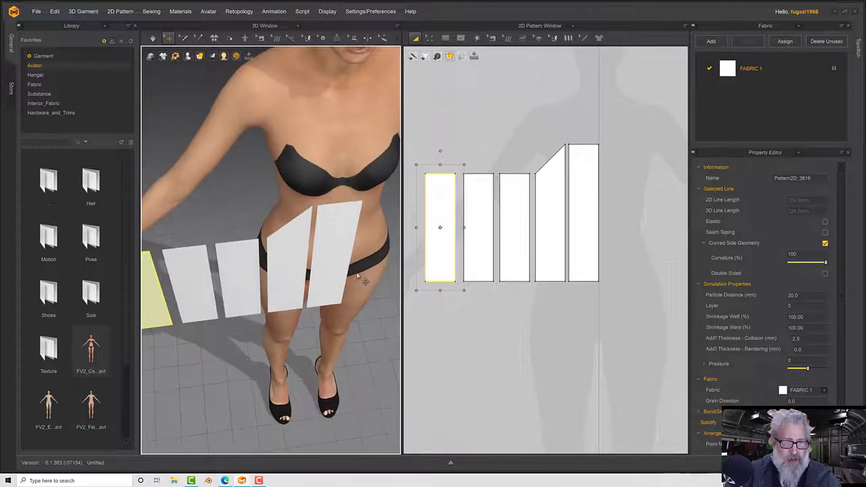
scroll(360, 278, "up", 3)
scroll(359, 278, "down", 1)
scroll(359, 278, "down", 1)
left_click_drag(413, 112, 633, 326)
left_click_drag(590, 244, 590, 370)
right_click_drag(384, 284, 336, 262)
left_click_drag(311, 257, 313, 383)
right_click_drag(298, 288, 340, 296)
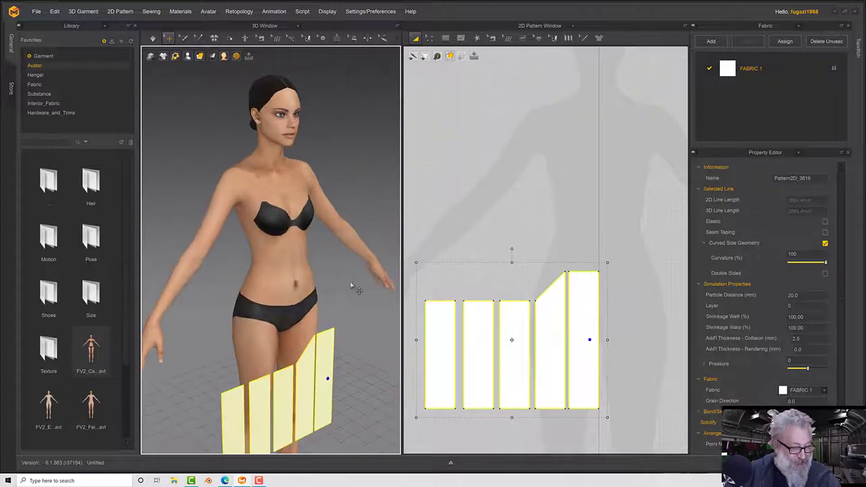
- Show the arrangement points around the avatar and deselect the pattern pieces
key("shift+f")
right_click_drag(323, 280, 305, 262)
left_click(304, 326)
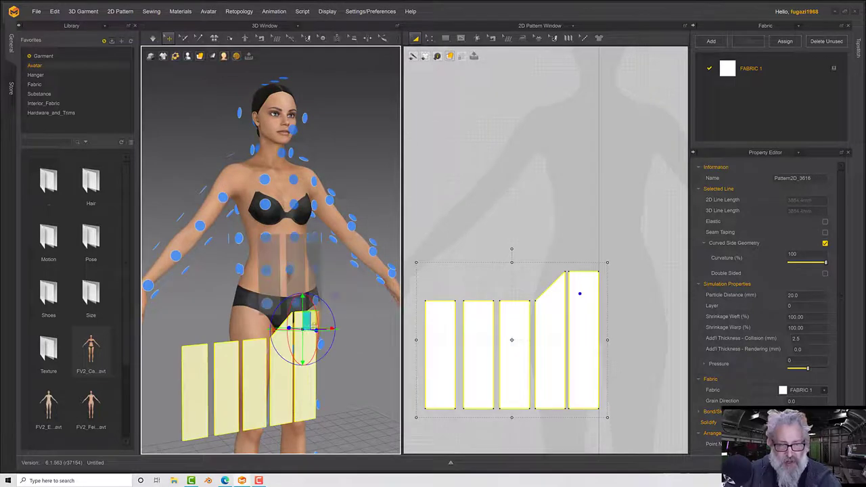
left_click(370, 323)
- Place the tall centre piece on the centre-front point below the bust and the slanted piece on the neighbouring front point
left_click(310, 350)
right_click_drag(368, 338, 342, 333)
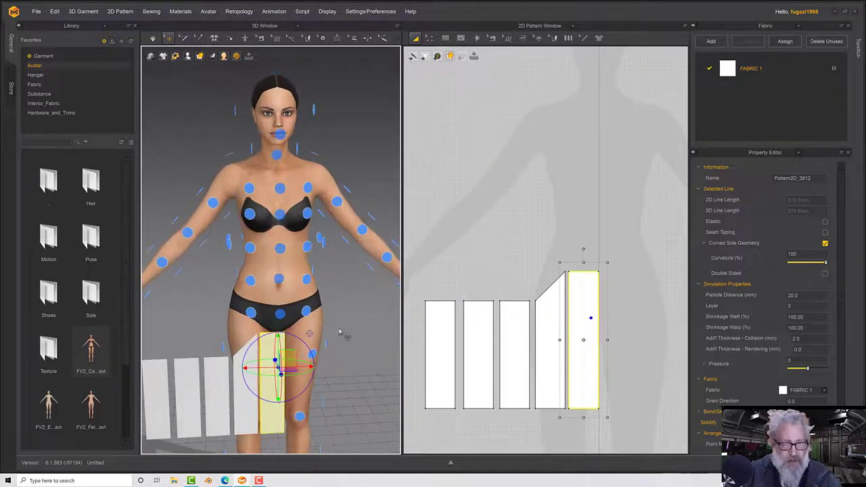
left_click(280, 247)
left_click(247, 369)
left_click(251, 250)
- Place the first two short panels beside the slanted piece on neighbouring arrangement points around the side of the torso
right_click_drag(270, 271, 323, 335)
left_click(333, 372)
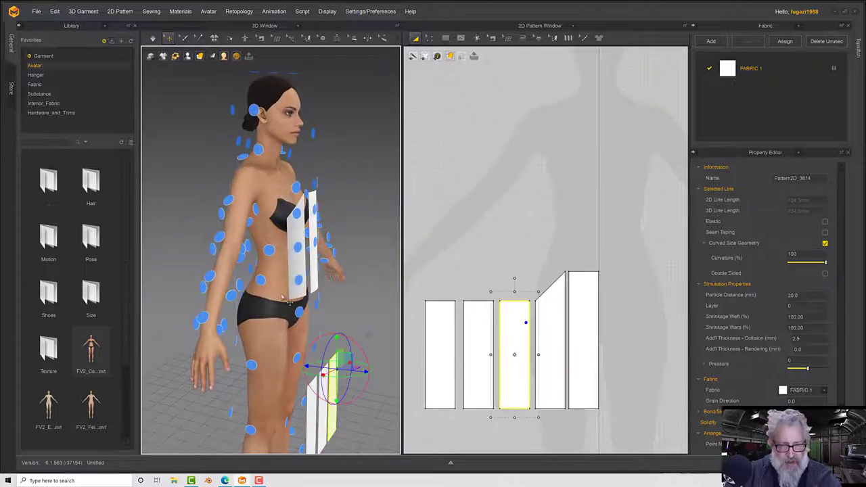
left_click(272, 265)
left_click(336, 392)
left_click(331, 374)
right_click_drag(331, 374, 324, 318)
left_click(308, 241)
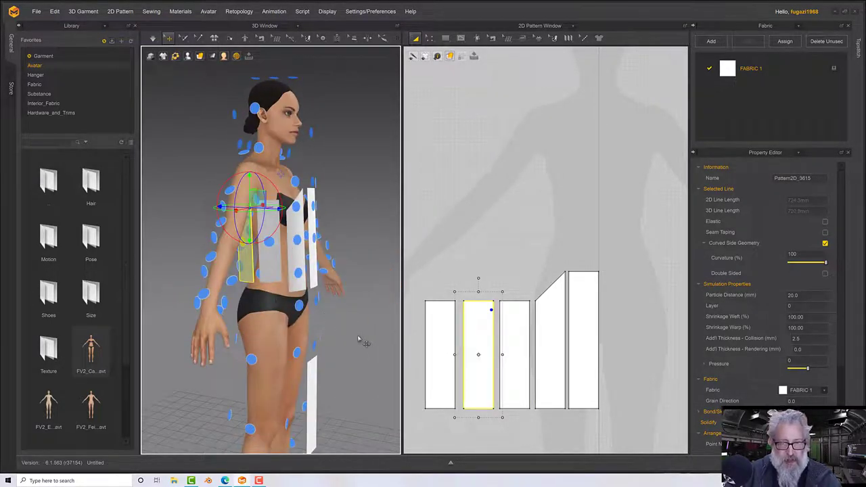
- Place the outermost short panel on the next arrangement point at the back of the torso
left_click(313, 378)
right_click_drag(312, 379, 325, 301)
left_click(288, 269)
right_click_drag(317, 271, 277, 268)
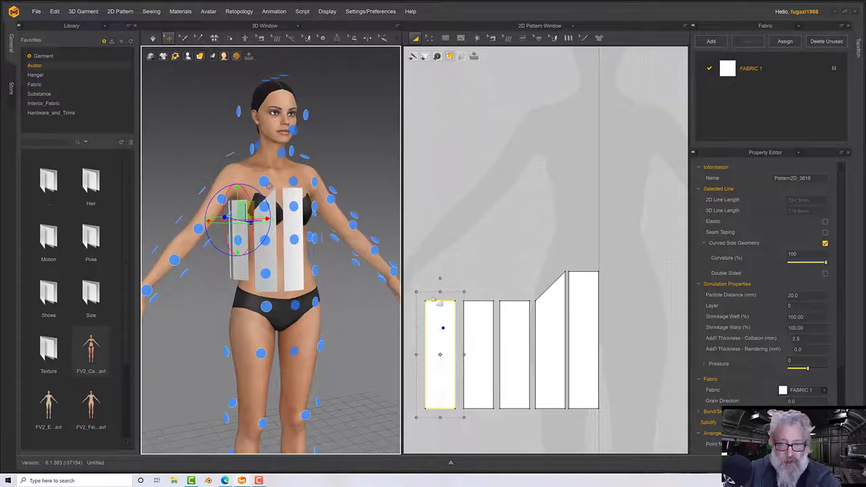
- Sew the facing vertical edges of all five neighbouring panels together with Segment Sewing
left_click(492, 37)
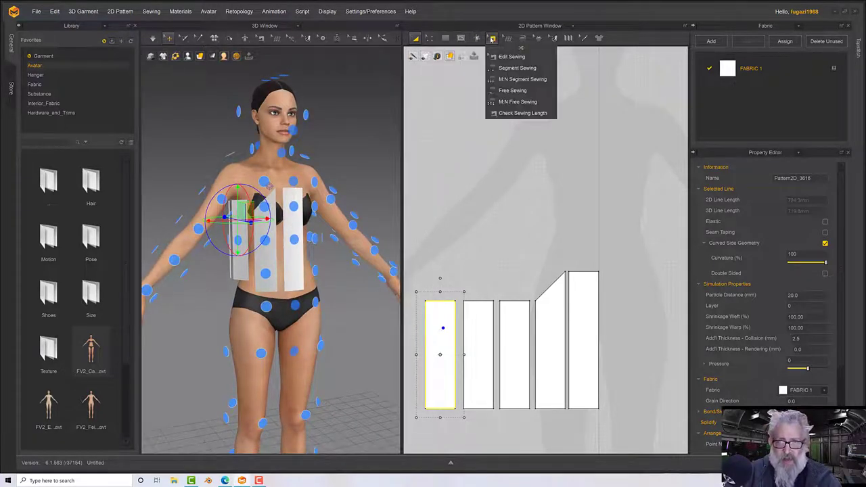
left_click(514, 70)
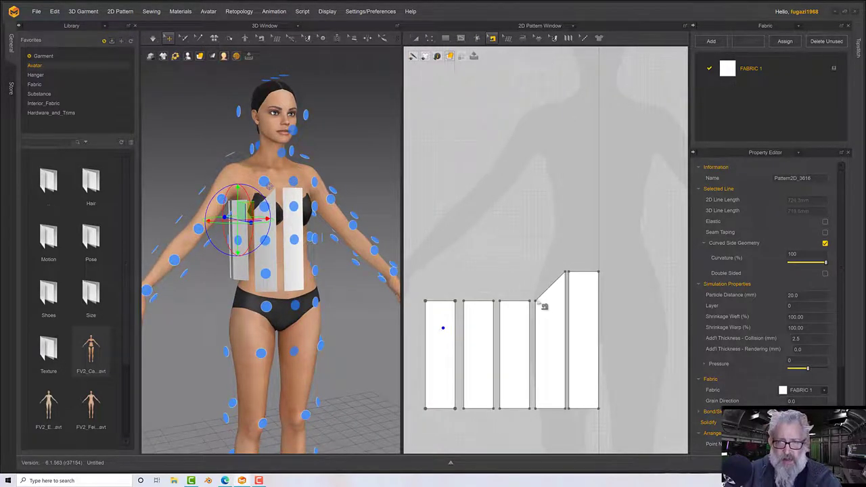
left_click(493, 39)
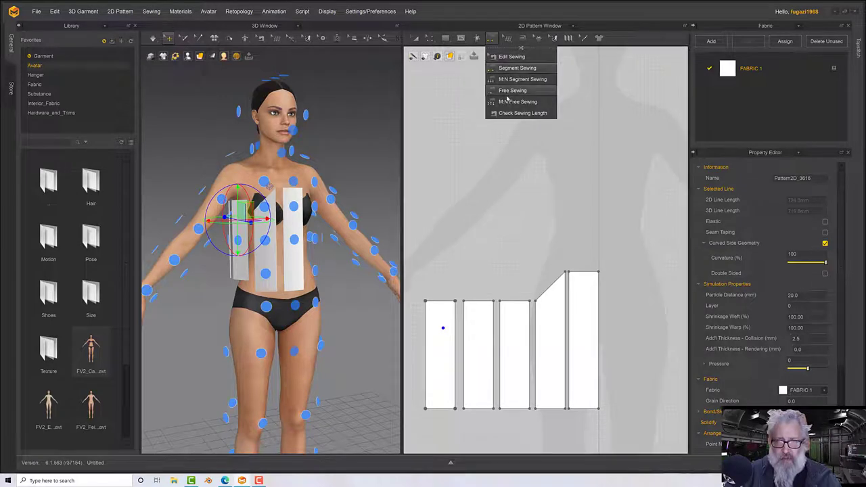
left_click(517, 68)
left_click(568, 308)
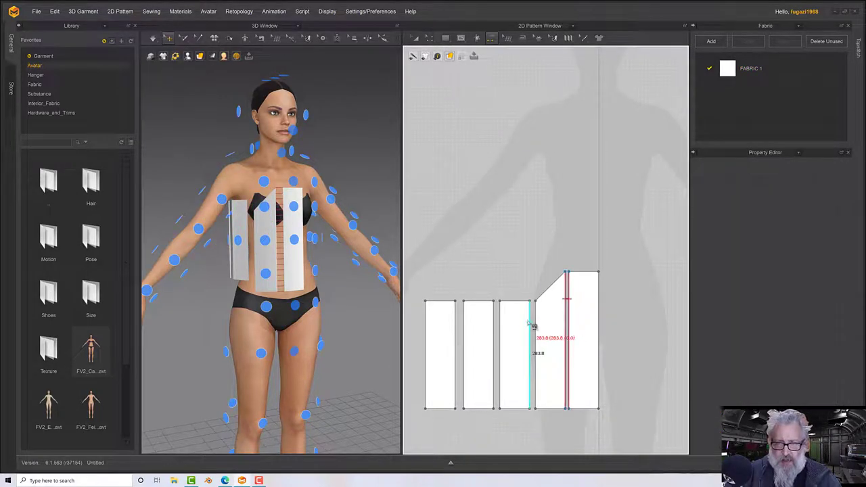
left_click(534, 327)
left_click(498, 327)
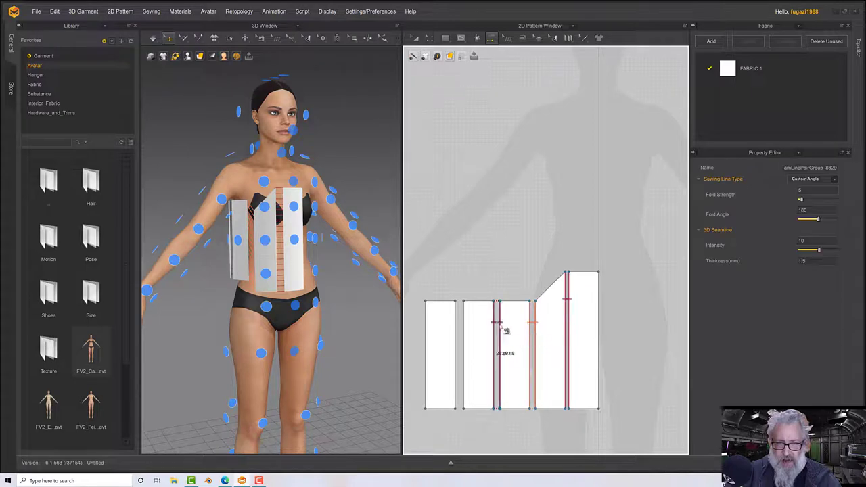
left_click(463, 328)
left_click(456, 328)
- Select the three short side and back panels in 3D and move them down slightly
right_click_drag(301, 245, 365, 252)
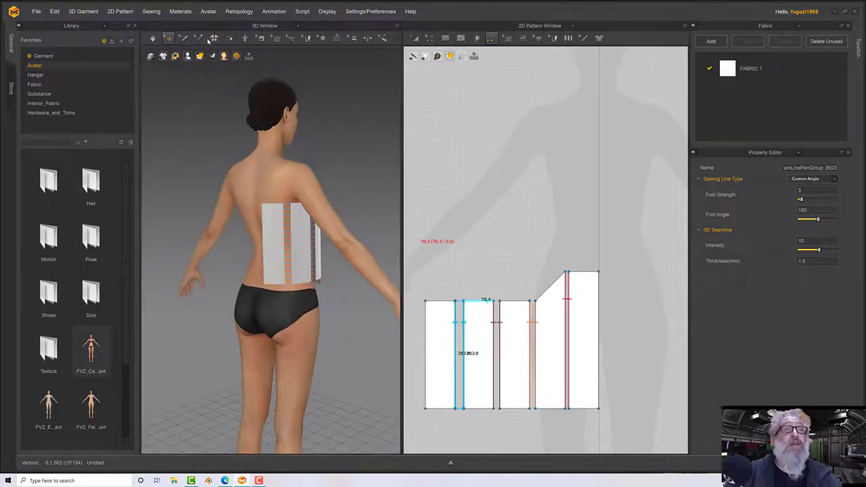
left_click(170, 40)
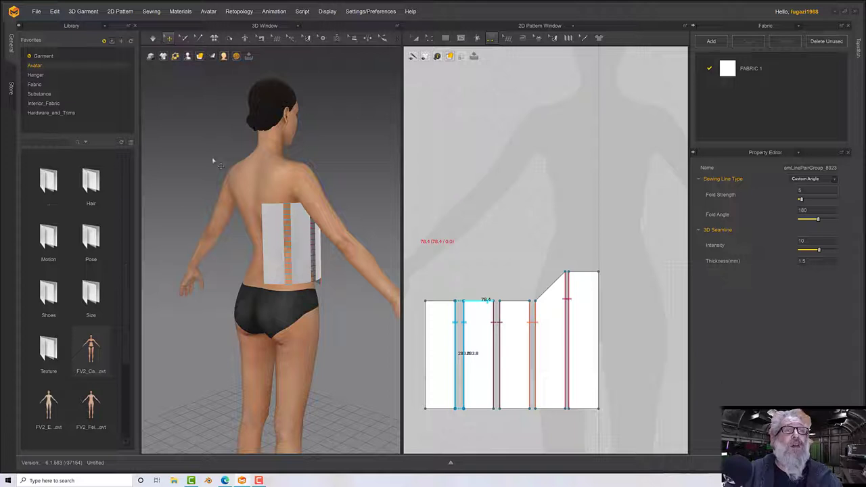
left_click(269, 245)
right_click_drag(322, 260, 309, 236)
left_click(316, 232)
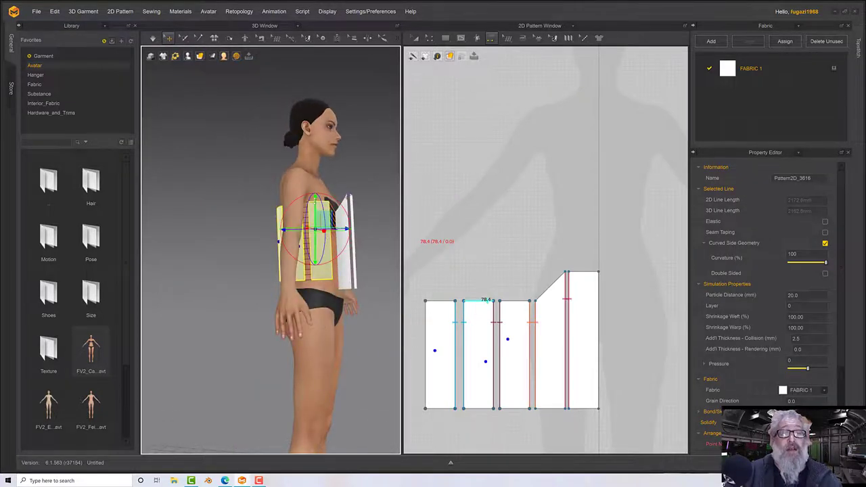
left_click_drag(314, 261, 314, 269)
- Select the tall centre panel and the slanted panel and reposition them in front of the torso
right_click_drag(359, 249, 347, 284)
left_click(363, 259)
left_click(336, 252, "shift")
right_click_drag(336, 252, 346, 268)
left_click(358, 263)
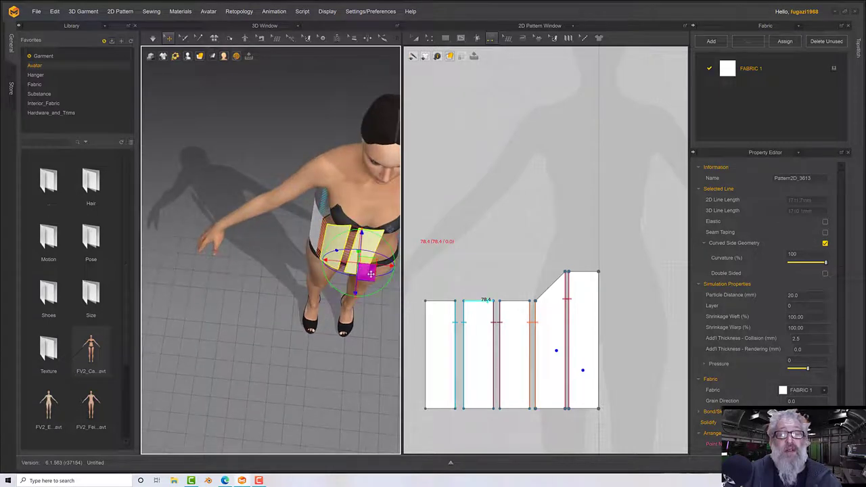
right_click_drag(370, 274, 382, 230)
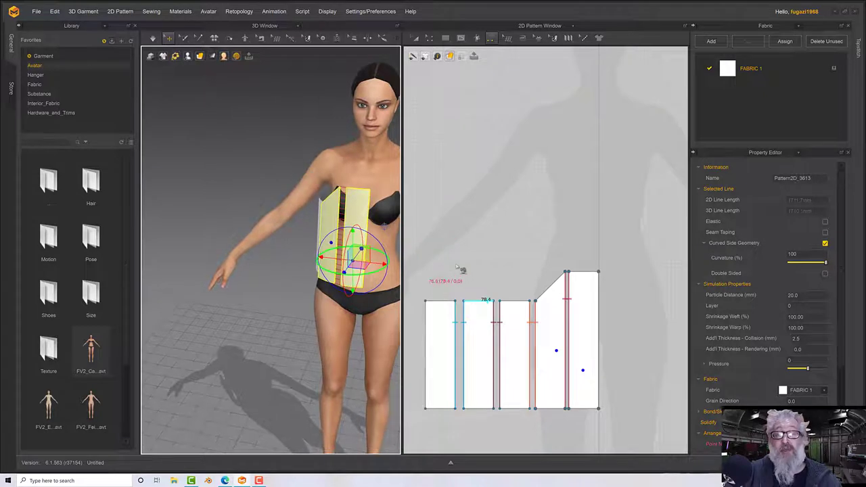
- Select all five panels and place a Symmetric Pattern (with Sewing) copy on the other side of the centre line
right_click_drag(493, 248, 519, 199)
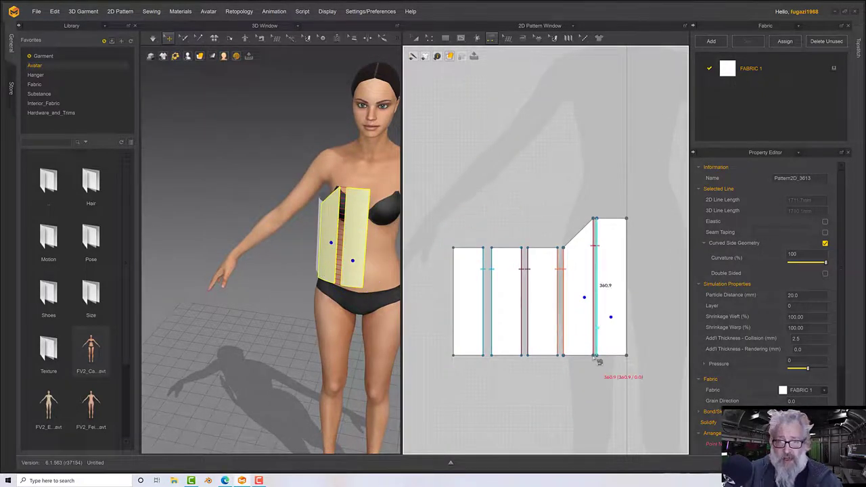
left_click(415, 38)
scroll(487, 171, "down", 2)
scroll(443, 122, "up", 2)
left_click_drag(437, 158, 618, 354)
right_click_drag(618, 354, 553, 282)
scroll(553, 281, "down", 3)
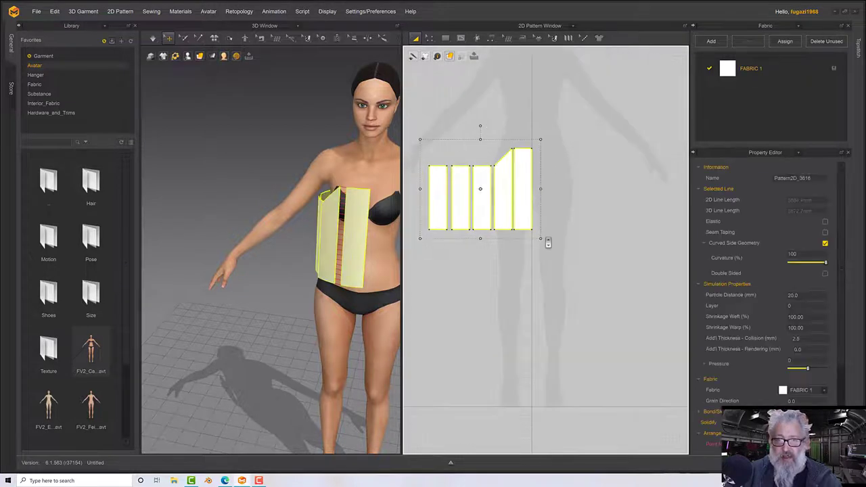
right_click(504, 166)
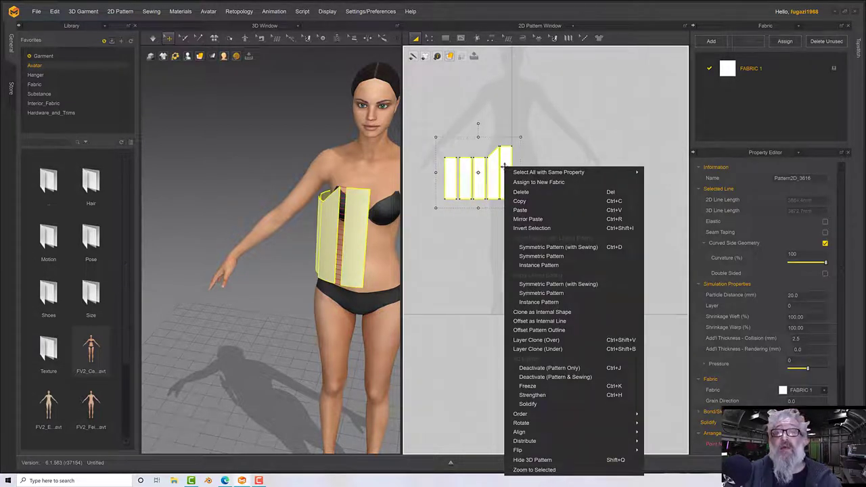
left_click(547, 249)
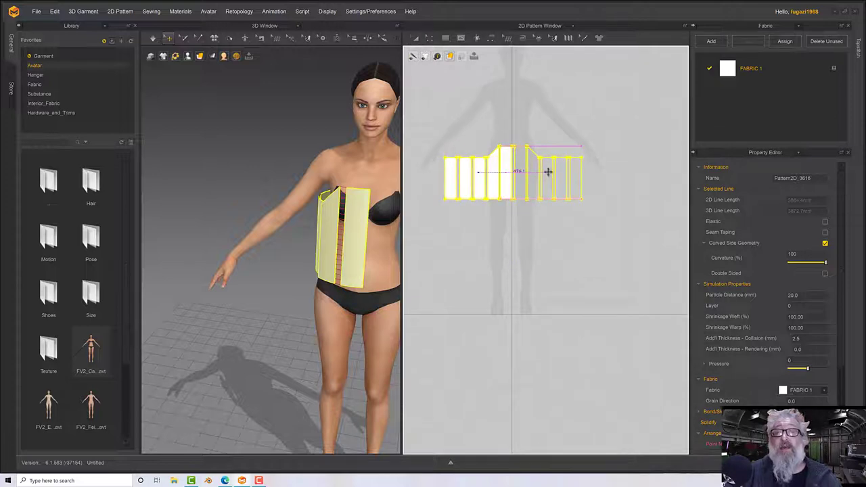
left_click(547, 172)
- Sew the two tall panels together at centre front and the two outermost panels together at centre back
middle_click_drag(322, 286, 232, 280)
right_click_drag(324, 265, 226, 258)
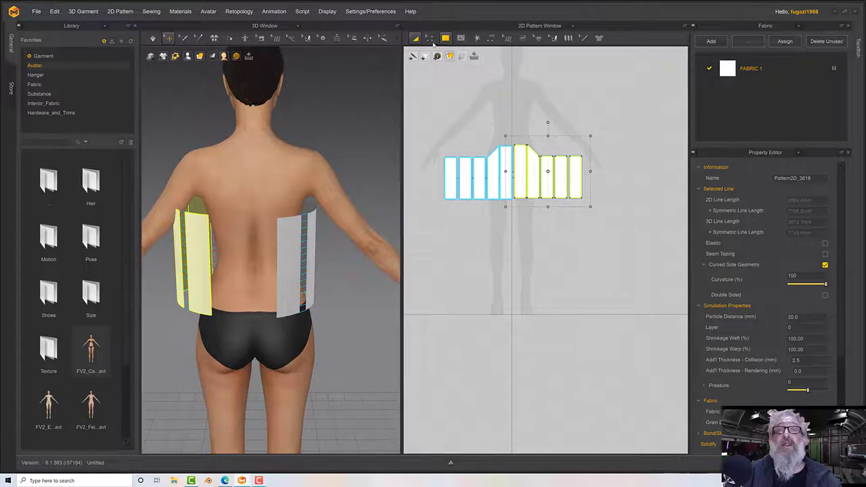
left_click(490, 39)
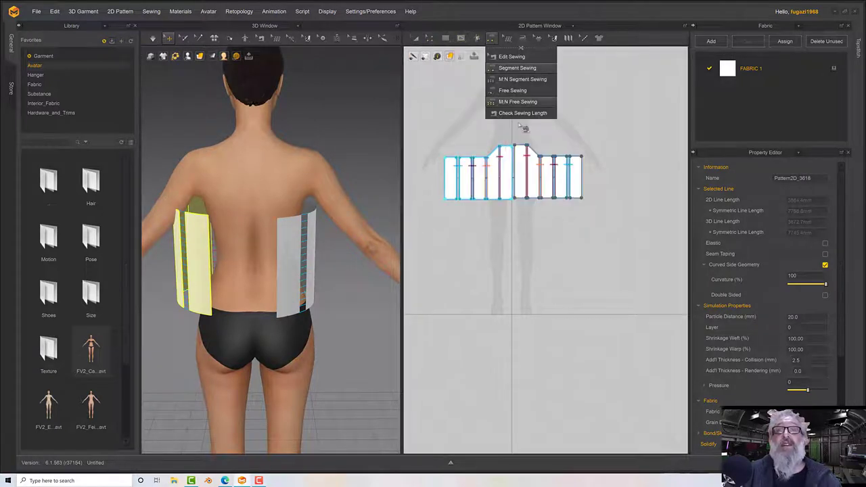
left_click(521, 111)
left_click(513, 165)
left_click(515, 166)
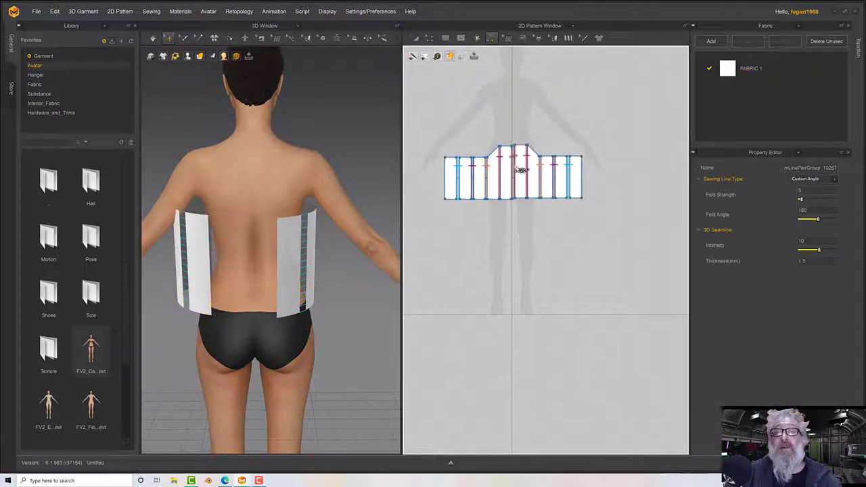
left_click(444, 176)
left_click(581, 175)
right_click_drag(318, 318, 183, 317)
- Select the mirrored half of the panels and shift it sideways toward the original half in 3D
left_click(415, 38)
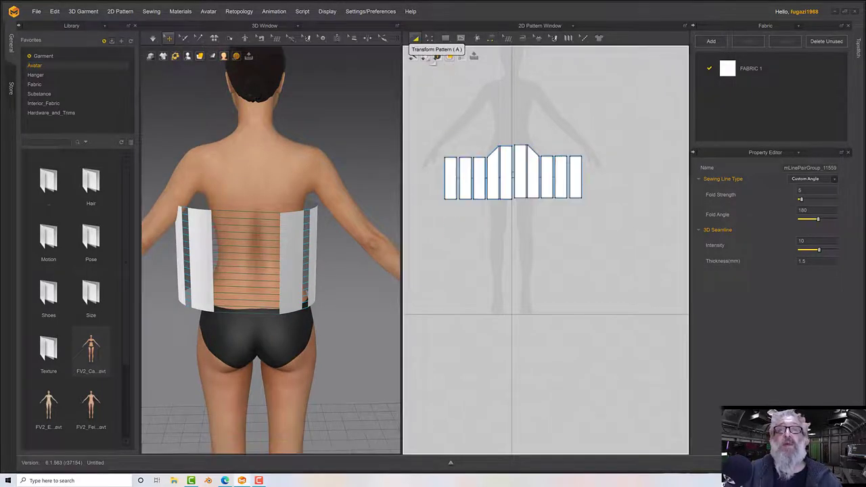
left_click_drag(628, 243, 507, 138)
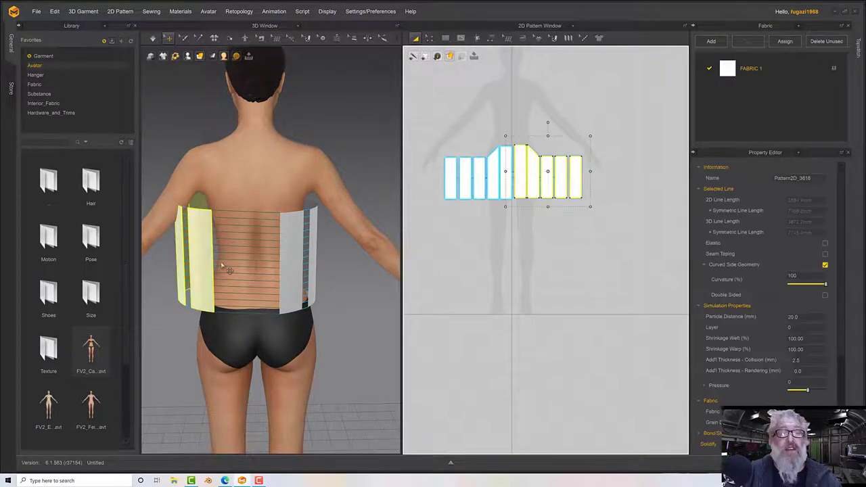
right_click_drag(229, 265, 231, 274)
left_click_drag(229, 261, 259, 261)
right_click_drag(260, 261, 360, 262)
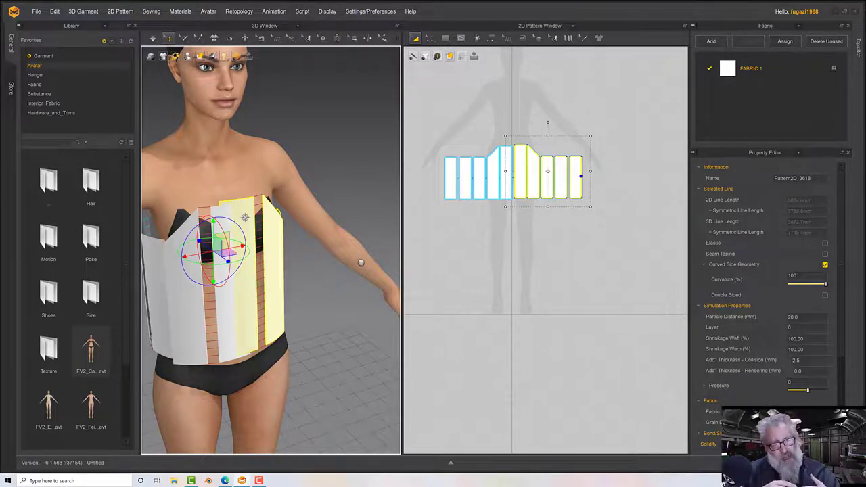
- Run the simulation and tug the front of the bodice into place on the avatar
right_click_drag(292, 310, 354, 325)
key("space")
left_click_drag(249, 240, 302, 223)
right_click_drag(314, 227, 244, 203)
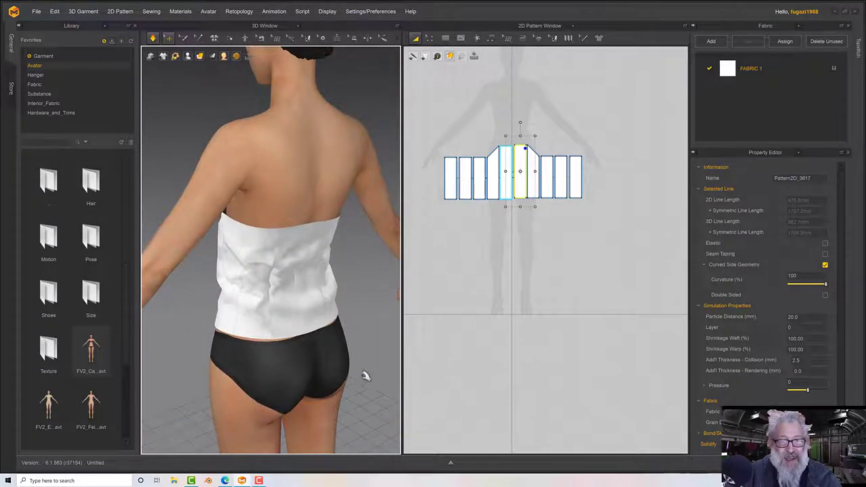
- Show the avatar from the front and pull the top of the centre panels into position at the bust while simulating
key("2")
left_click(249, 273)
left_click(302, 252)
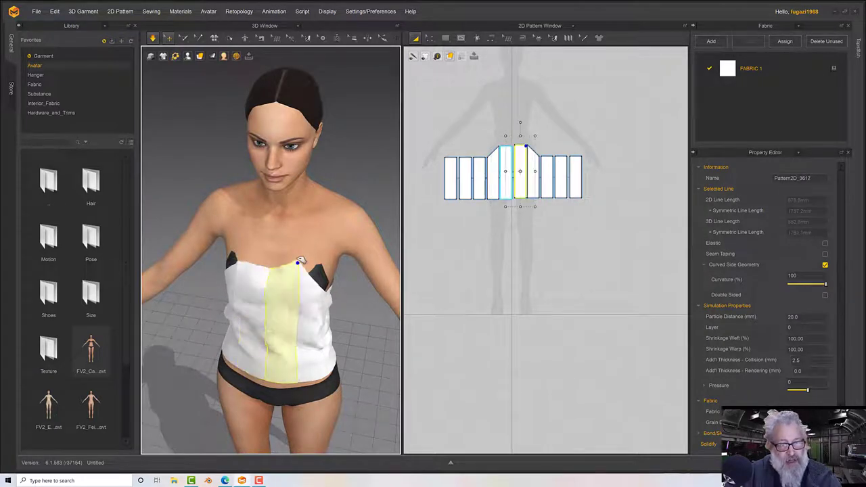
left_click_drag(299, 244, 323, 278)
key("space")
mouse_move(305, 274)
right_mouse_down()
mouse_move(291, 287)
mouse_move(302, 291)
right_mouse_up()
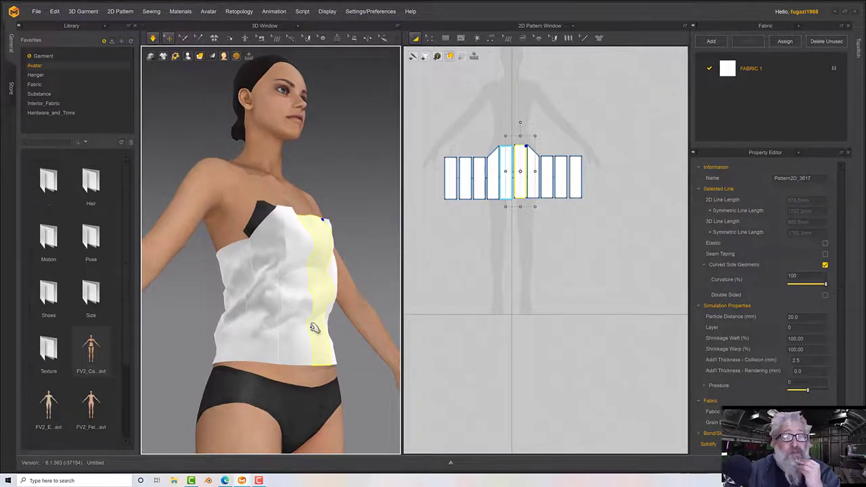
- Select the two inner short side panels and narrow them together horizontally
scroll(467, 223, "up", 2)
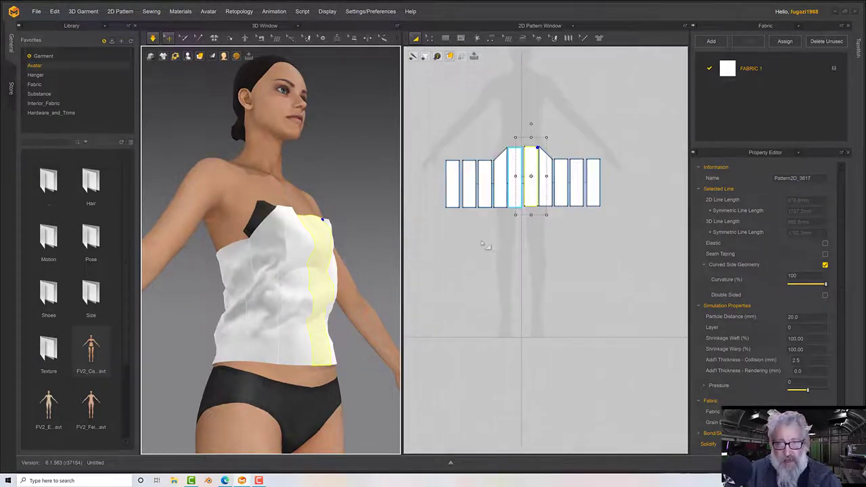
left_click(469, 183)
left_click(486, 184, "shift")
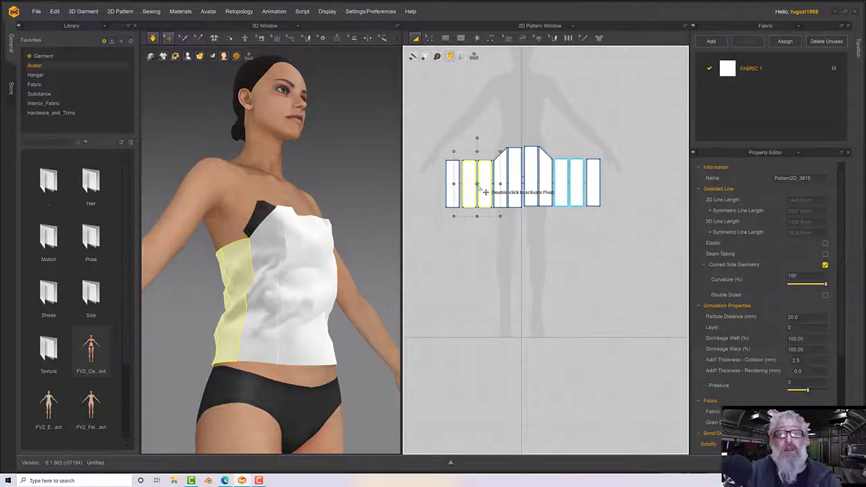
left_click_drag(499, 184, 493, 184)
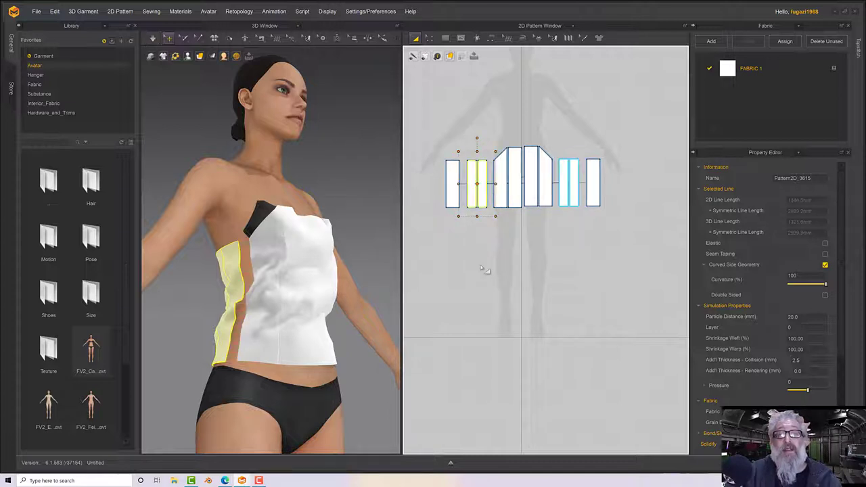
- Simulate the narrowed bodice and pull the tops of the slanted and centre front panels up over the bust
mouse_move(329, 284)
right_mouse_down()
mouse_move(336, 271)
mouse_move(367, 286)
mouse_move(316, 290)
right_mouse_up()
left_click_drag(265, 216, 232, 188)
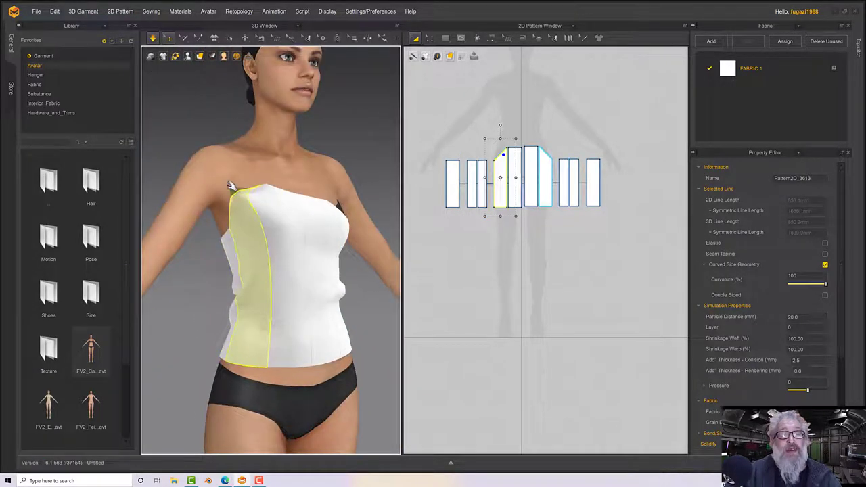
left_click_drag(286, 213, 241, 196)
right_click_drag(242, 196, 341, 235)
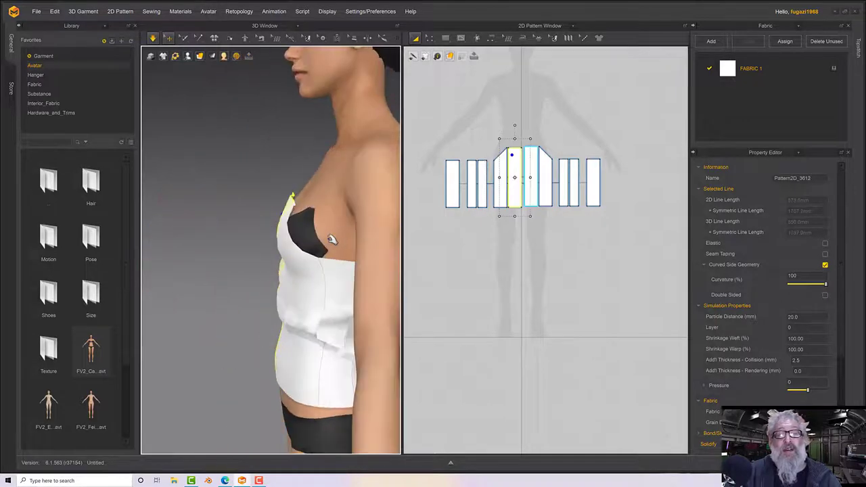
- Adjust the upper edge of the front panels on both sides of the bust and inspect the fit at the back
left_click(290, 242)
right_click_drag(343, 192, 286, 240)
left_click(275, 196)
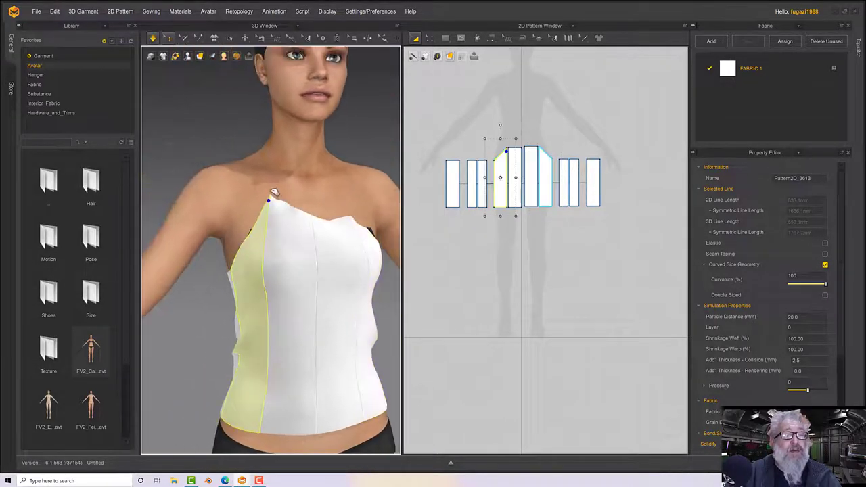
right_click_drag(274, 173, 363, 249)
left_click(363, 249)
right_click_drag(363, 200, 296, 324)
left_click(280, 337)
- Select the two outermost back panels and narrow them together horizontally in the pattern layout
left_click(502, 213)
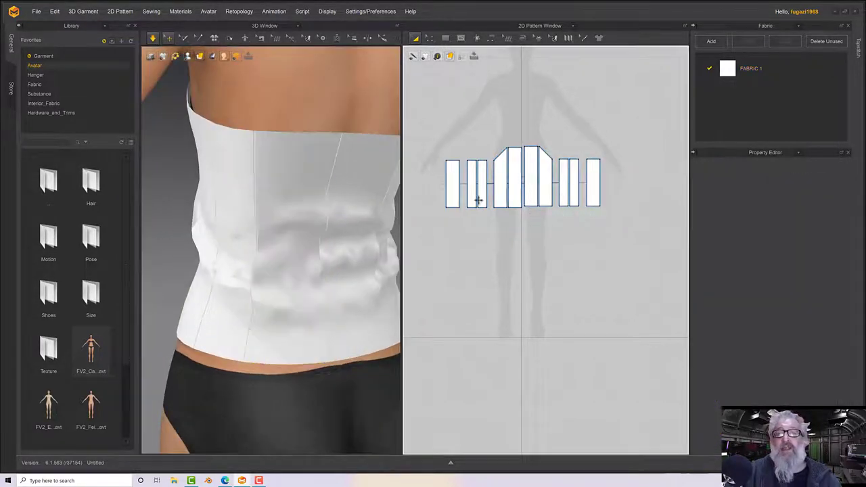
left_click(454, 181)
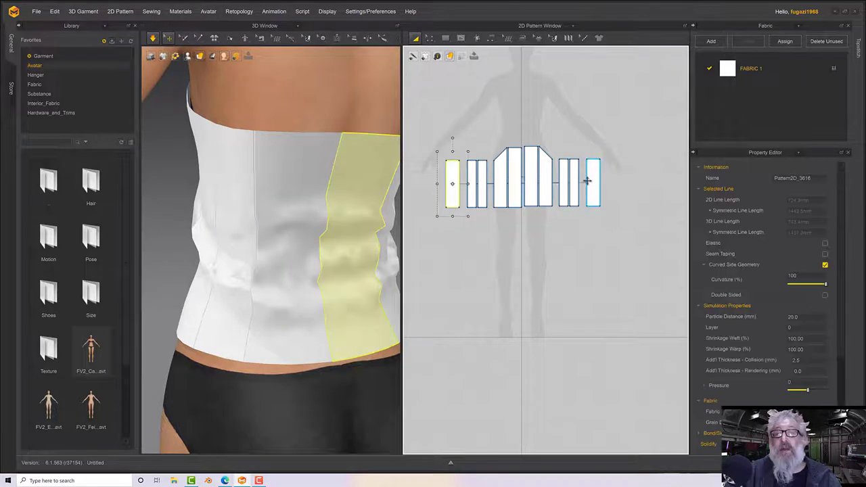
left_click(587, 180, "shift")
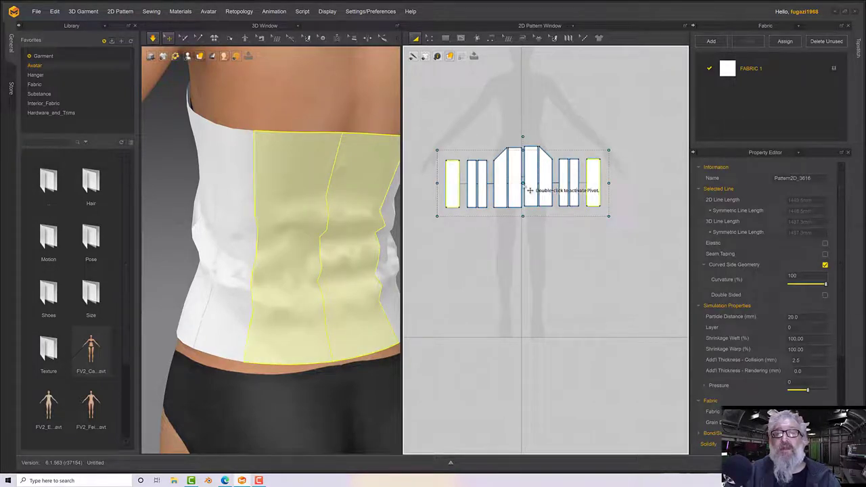
left_click_drag(607, 182, 588, 185)
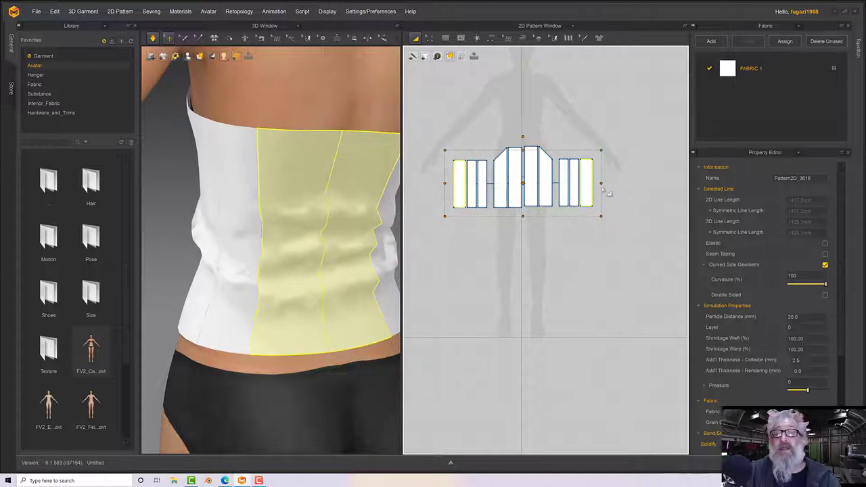
left_click_drag(600, 182, 594, 183)
- Pull the hem down at the side and adjoining back panels on one side of the simulated bodice
right_click_drag(329, 329, 237, 257)
left_click(207, 337)
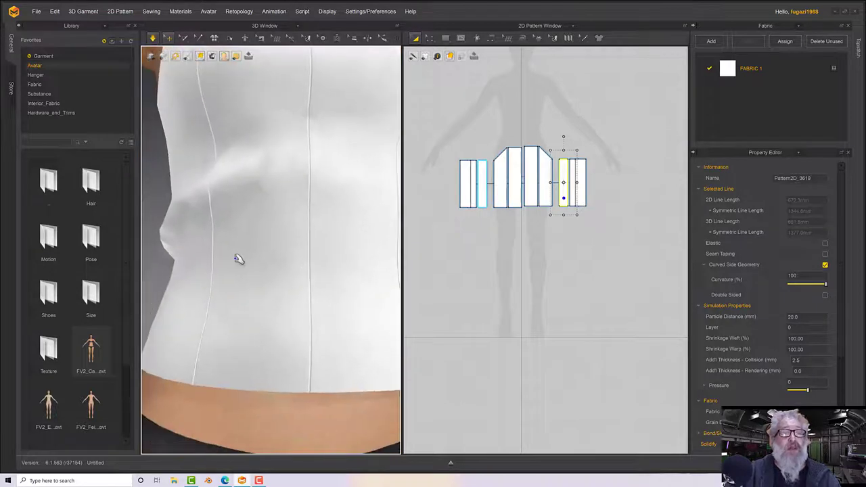
left_click(236, 264)
left_click_drag(203, 294, 190, 352)
right_click_drag(189, 352, 383, 291)
left_click_drag(307, 297, 286, 313)
- Pull the hem down at the opposite side panel and along the two centre back panels
right_click_drag(286, 313, 321, 288)
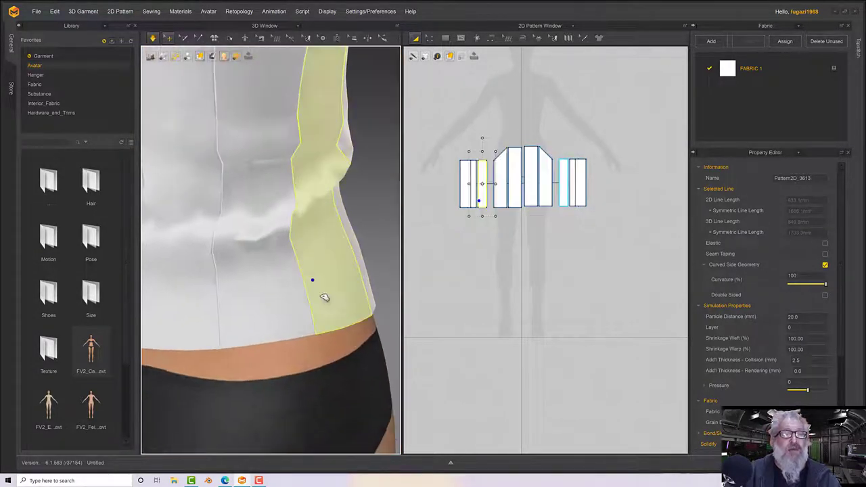
left_click_drag(324, 295, 337, 338)
right_click_drag(336, 338, 386, 270)
left_click(267, 282)
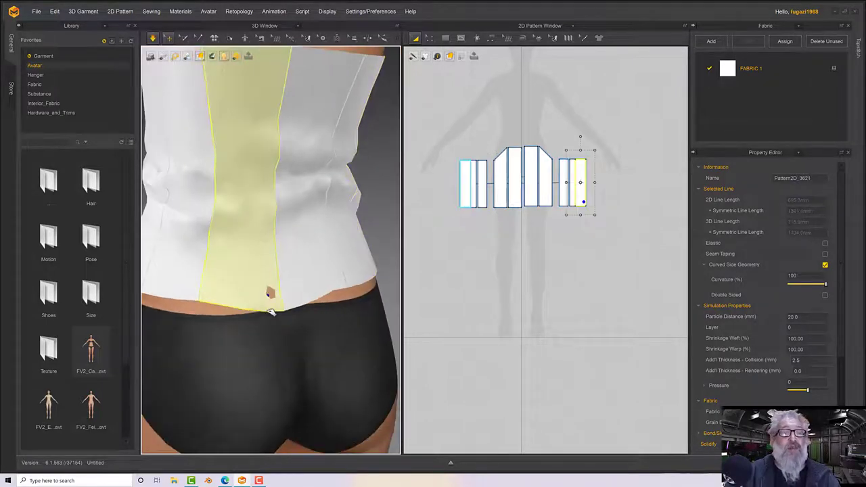
left_click(298, 288)
right_click_drag(298, 289, 259, 291)
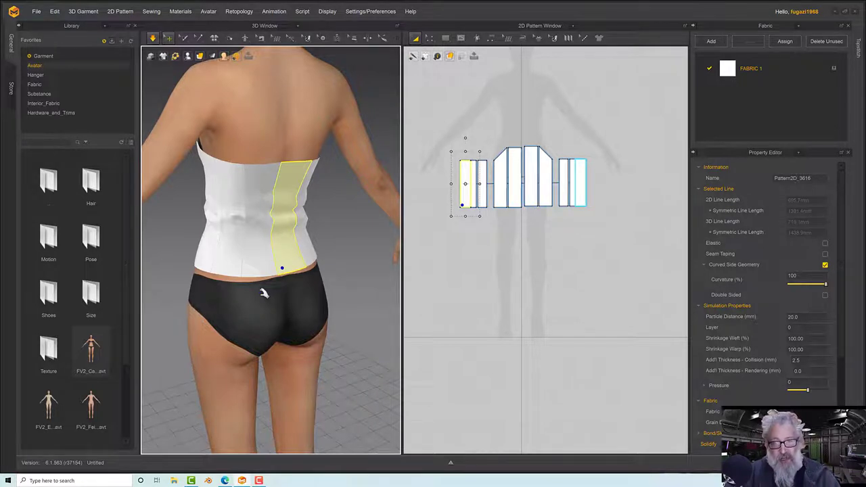
- Move the two outermost back panels outward, leaving a gap to the neighbouring side panels in the pattern layout
left_click(466, 280)
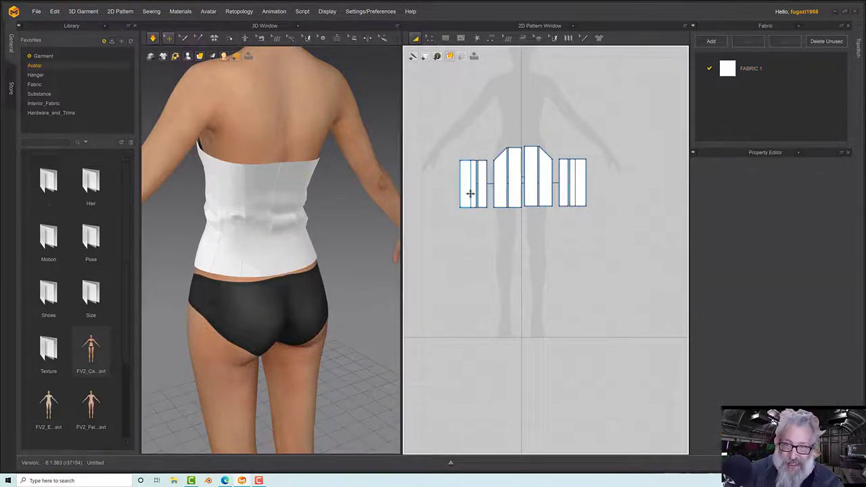
left_click_drag(468, 190, 456, 191)
left_click_drag(575, 191, 586, 191)
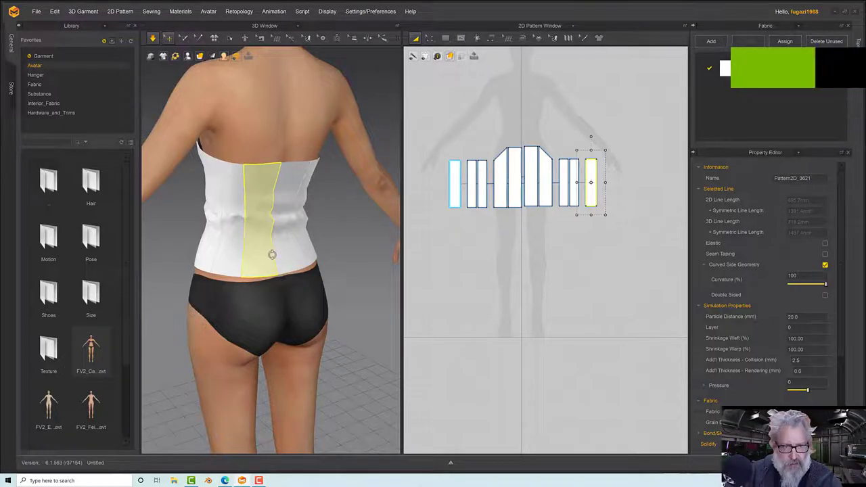
right_click_drag(270, 251, 321, 251)
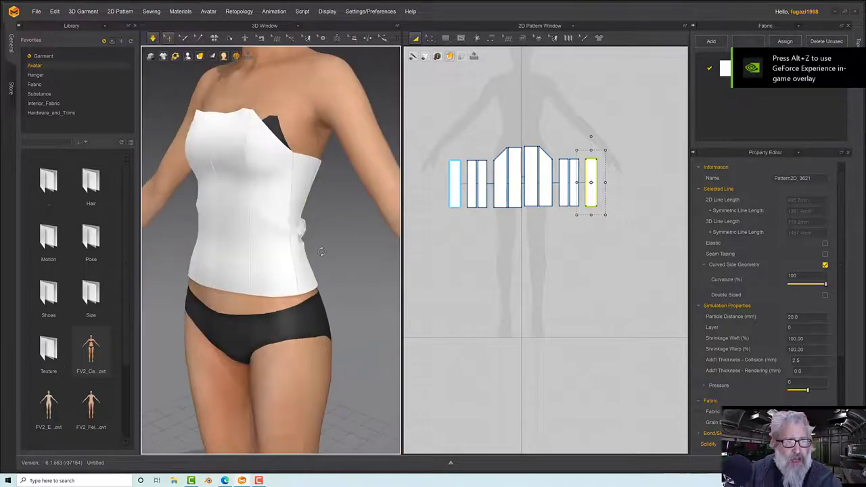
right_click_drag(656, 194, 621, 213)
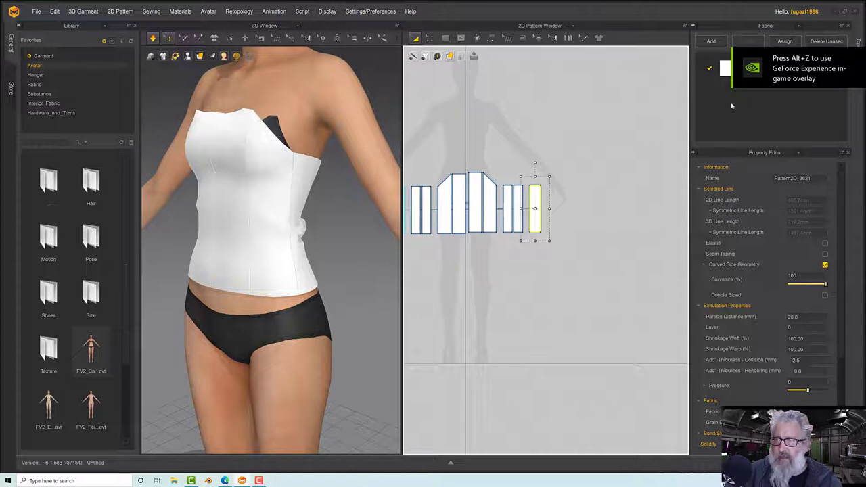
- Set the physical preset of FABRIC 1 to Trim_Full_Grain_Leather
left_click(722, 69)
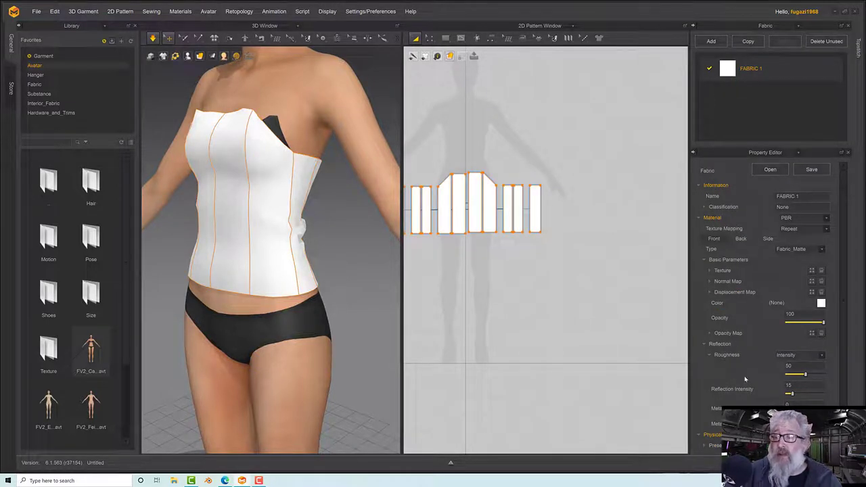
scroll(744, 372, "down", 1)
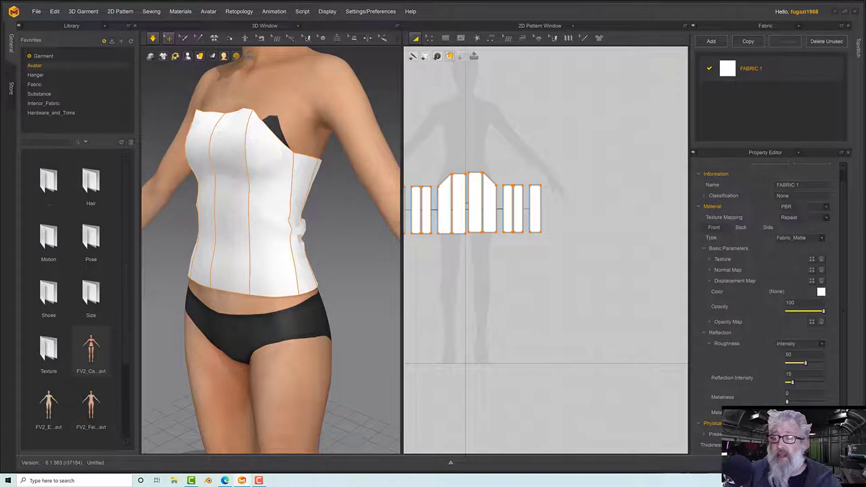
left_click(774, 433)
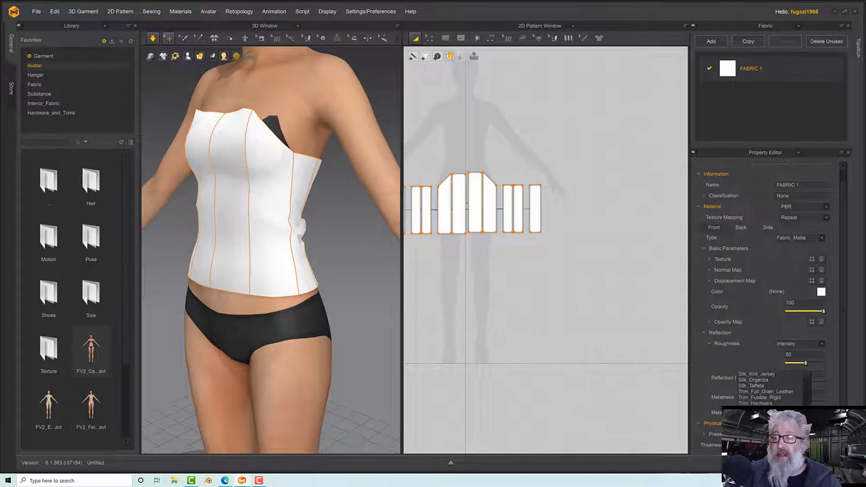
left_click(766, 393)
- Adjust the lower part of the leather bodice at the back and side panels while simulating, checking the fit all around
right_click_drag(239, 222, 208, 224)
left_click(258, 226)
left_click(278, 246)
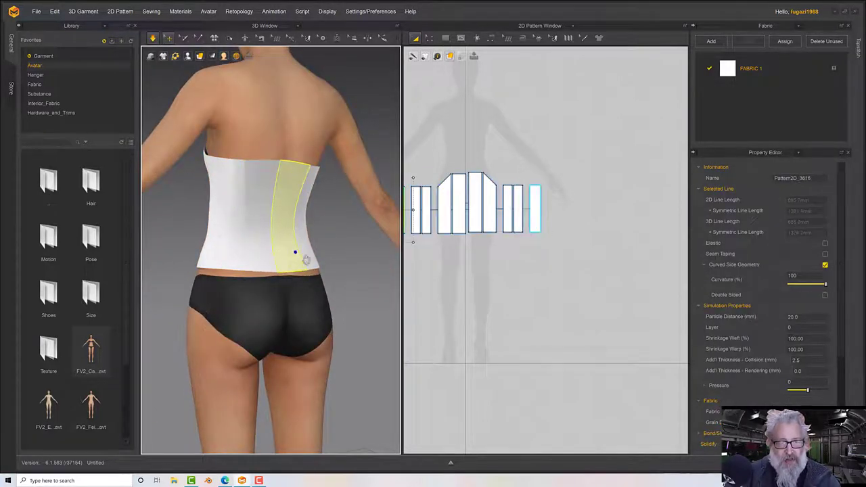
left_click(346, 261)
right_click_drag(346, 261, 290, 253)
left_click(301, 260)
scroll(331, 254, "up", 2)
left_click(338, 257)
left_click(372, 264)
right_click_drag(373, 264, 300, 262)
left_click(313, 262)
mouse_move(300, 248)
right_mouse_down()
mouse_move(307, 258)
mouse_move(295, 240)
right_mouse_up()
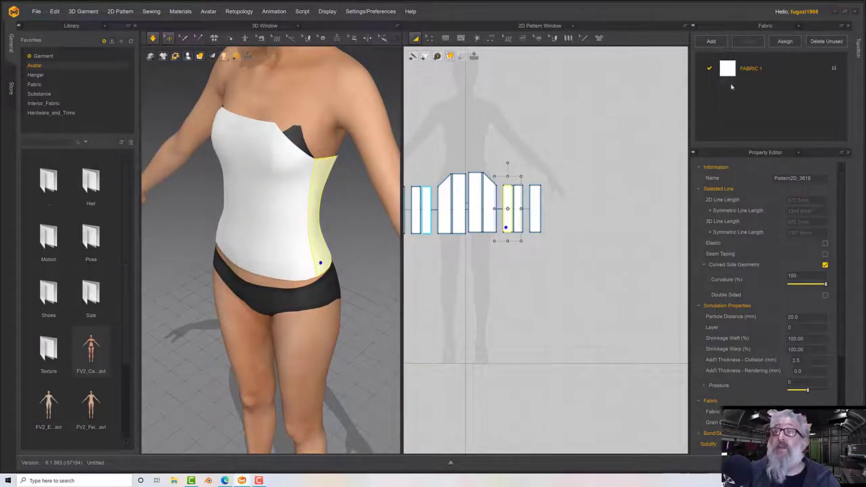
- Change the physical preset of FABRIC 1 to Silk_Organza and simulate the bodice
left_click(729, 79)
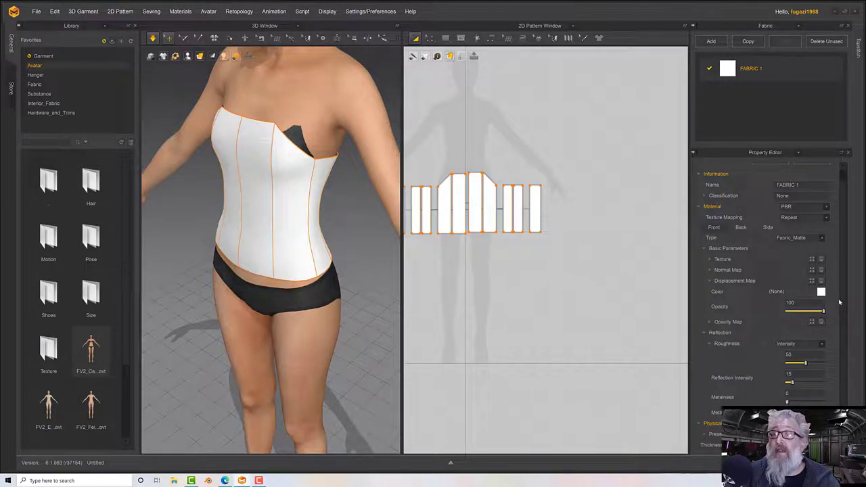
scroll(839, 302, "up", 1)
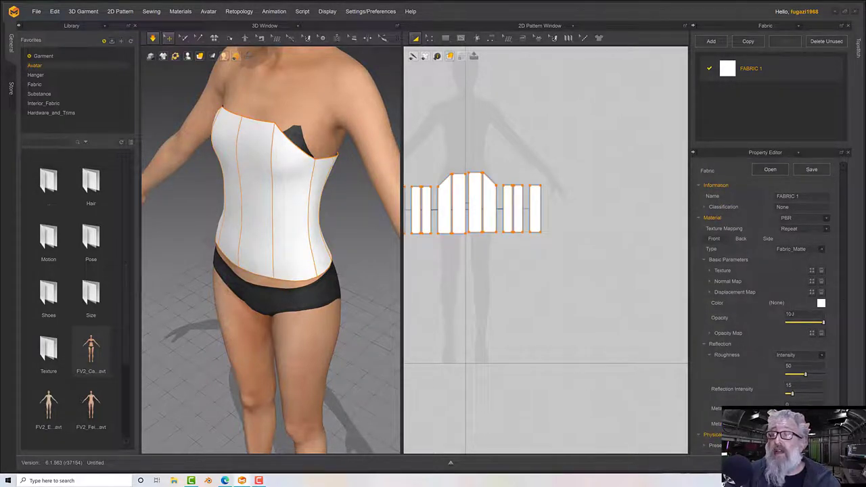
scroll(785, 403, "down", 1)
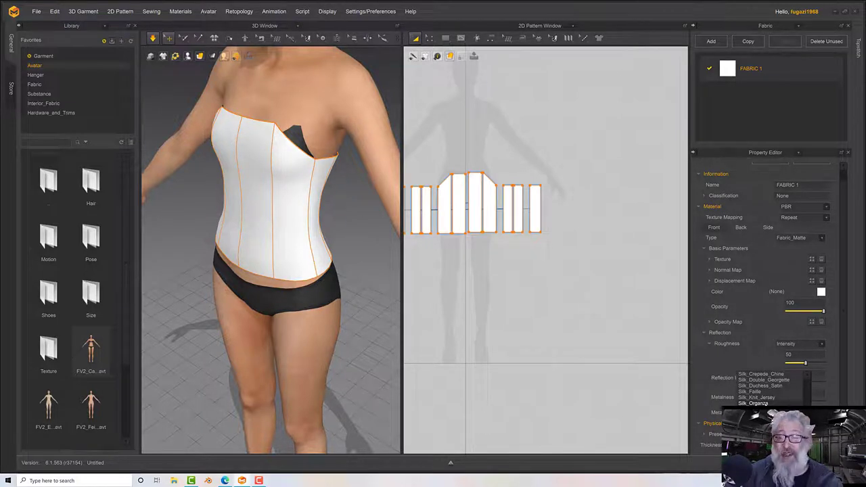
left_click(765, 404)
key("space")
right_click_drag(272, 258, 691, 366)
left_click(289, 260)
- Change the physical preset of FABRIC 1 to Silk_Double_Georgette
double_click(725, 71)
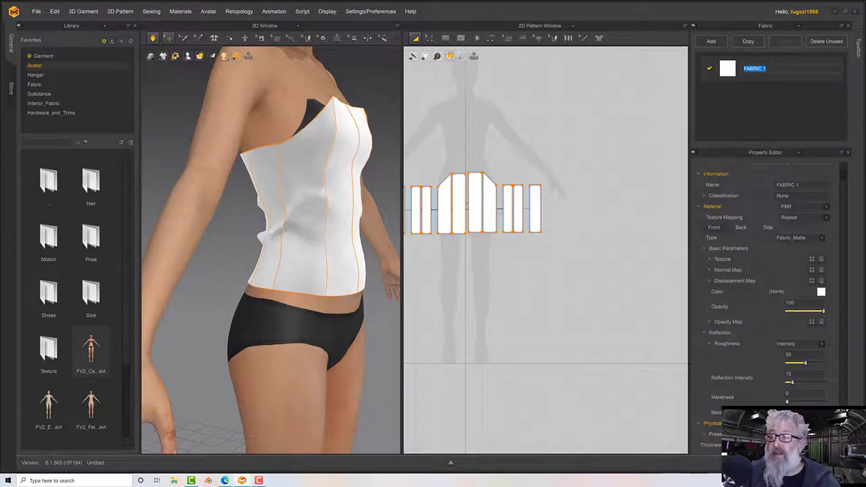
left_click(774, 434)
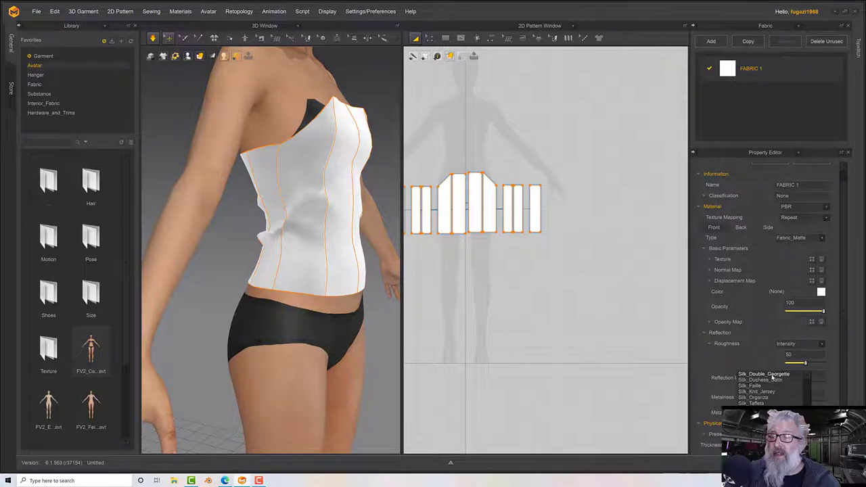
left_click(771, 375)
- Pull the hem down at the slanted front panel and around to the centre back panels of the simulated bodice
right_click_drag(383, 234, 334, 238)
left_click_drag(320, 248, 296, 289)
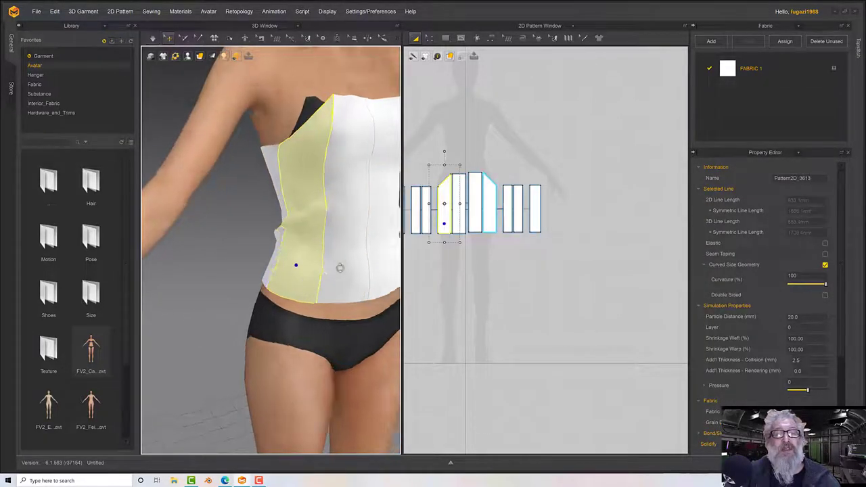
right_click_drag(296, 264, 381, 265)
left_click(253, 295)
right_click_drag(253, 296, 284, 290)
left_click(231, 284)
left_click(190, 291)
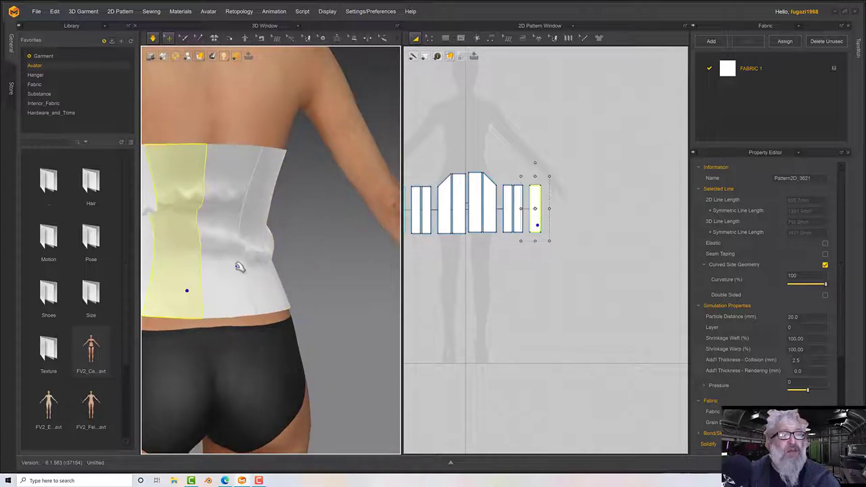
right_click_drag(240, 266, 340, 251)
left_click_drag(259, 298, 259, 305)
- Pull the lower edges of the back and side-back panels down over the hip
right_click_drag(259, 305, 291, 284)
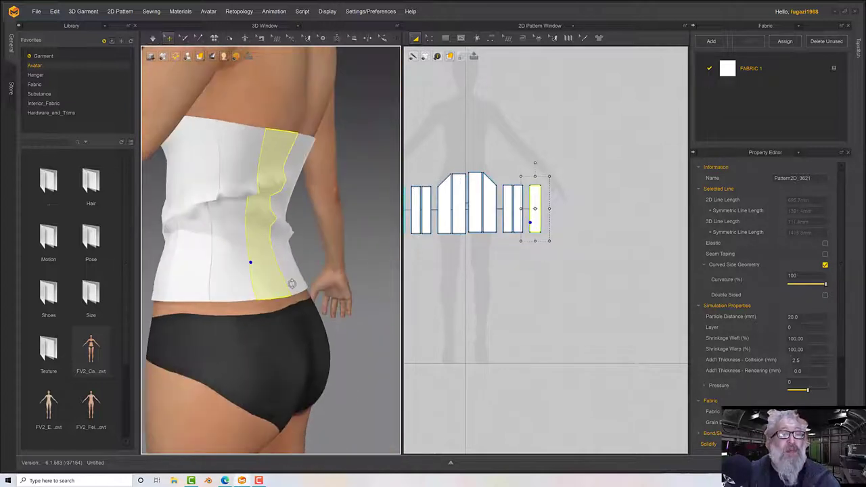
middle_click_drag(291, 284, 351, 271)
left_click_drag(292, 268, 300, 300)
left_click(270, 277)
left_click(296, 286)
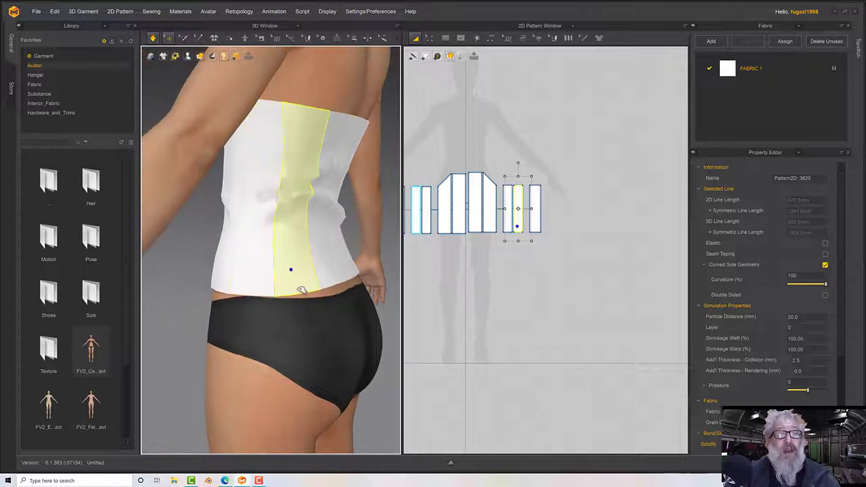
left_click(322, 280)
- Pull the hem of the front panels down over the waistband, working from the front of the avatar
right_click_drag(322, 280, 397, 280)
left_click_drag(320, 280, 320, 328)
left_click_drag(262, 302, 254, 324)
scroll(264, 289, "down", 3)
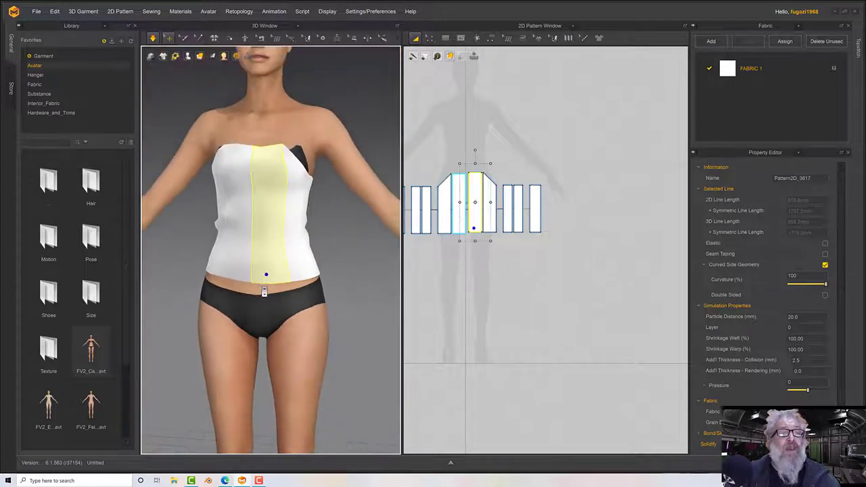
right_click_drag(264, 291, 231, 282)
left_click(230, 280)
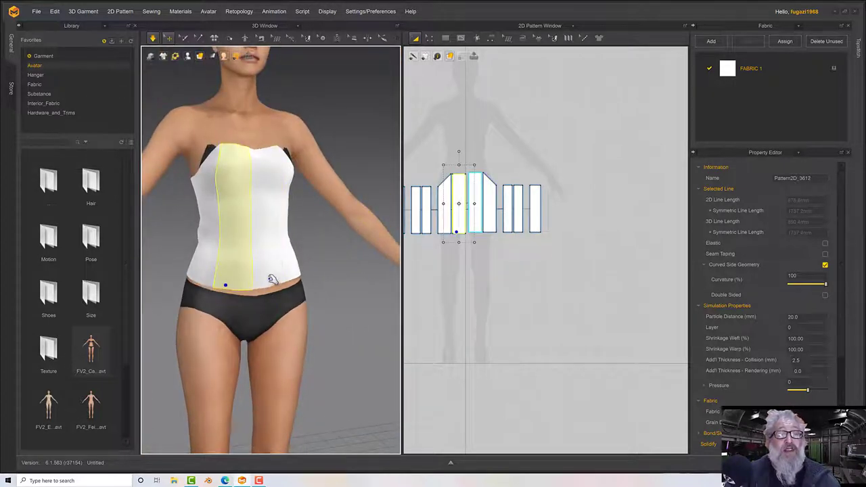
left_click(295, 280)
left_click_drag(296, 279, 300, 297)
- Pull the hem at the centre back and its neighbouring panel down into place
right_click_drag(303, 291, 234, 287)
left_click_drag(341, 276, 340, 303)
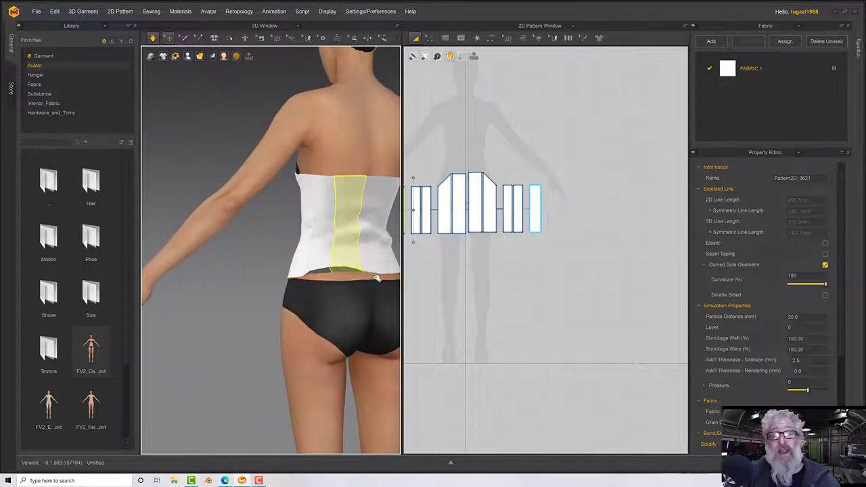
left_click(381, 274)
right_click_drag(380, 274, 338, 265)
- Select the outermost back panel in the pattern layout and examine its fit on the avatar's back
left_click(547, 257)
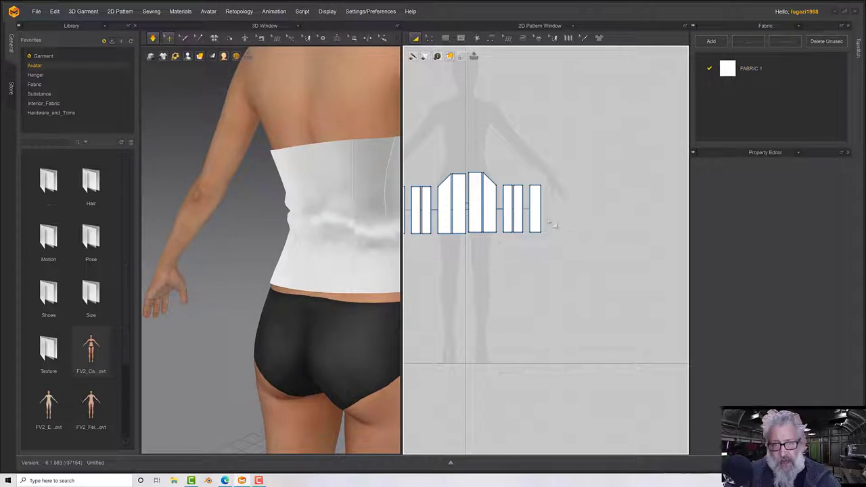
left_click(538, 208)
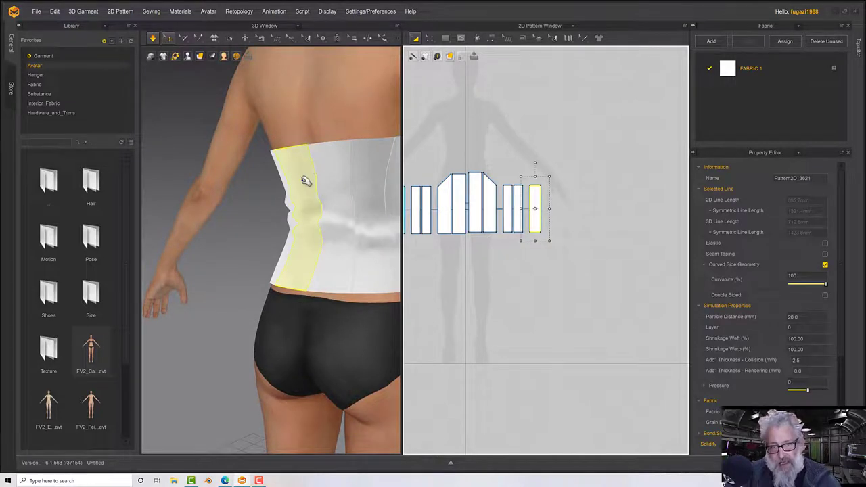
right_click_drag(304, 176, 337, 225)
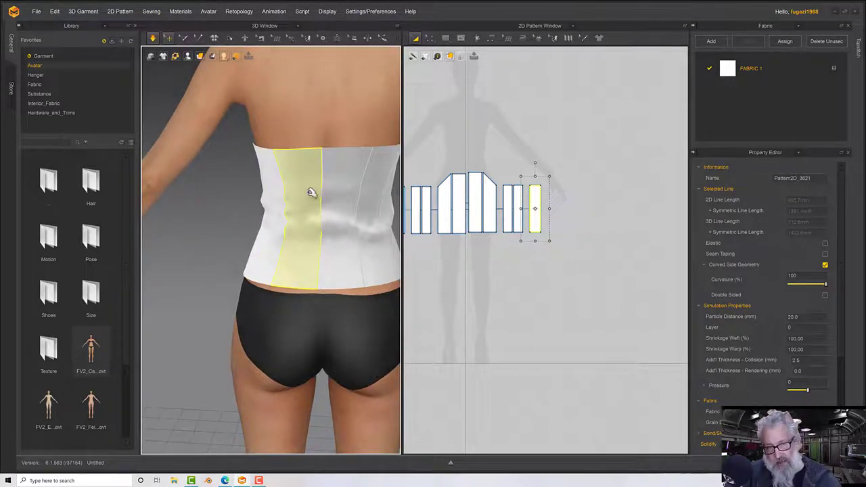
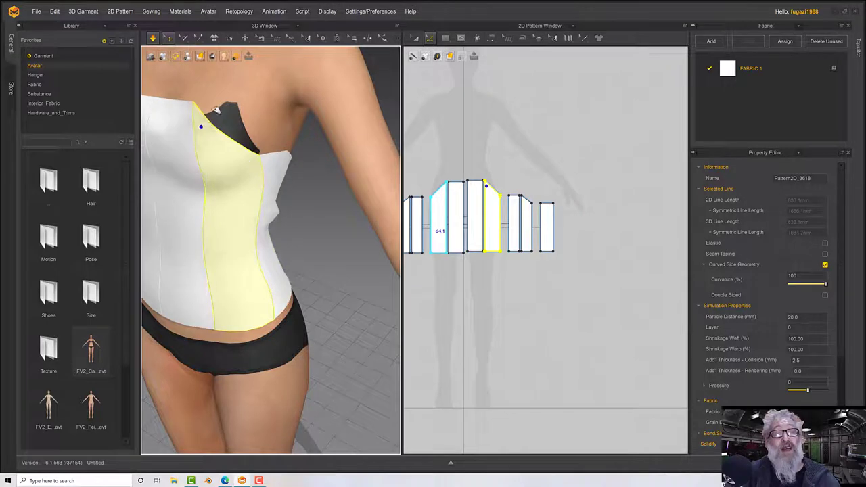
- Check the bodice from the back and undo the last four changes
right_click_drag(318, 115, 248, 125)
scroll(307, 194, "down", 2)
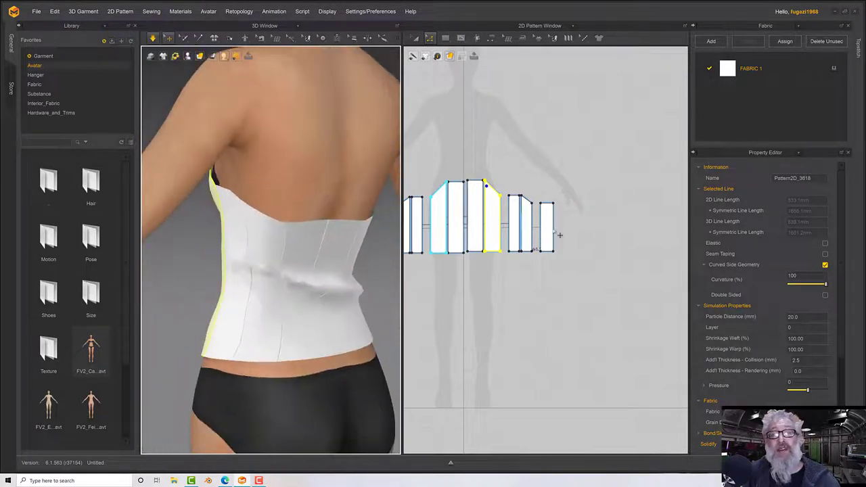
left_click(583, 172)
key("ctrl+z")
key("ctrl+z")
key("ctrl+z")
key("ctrl+z")
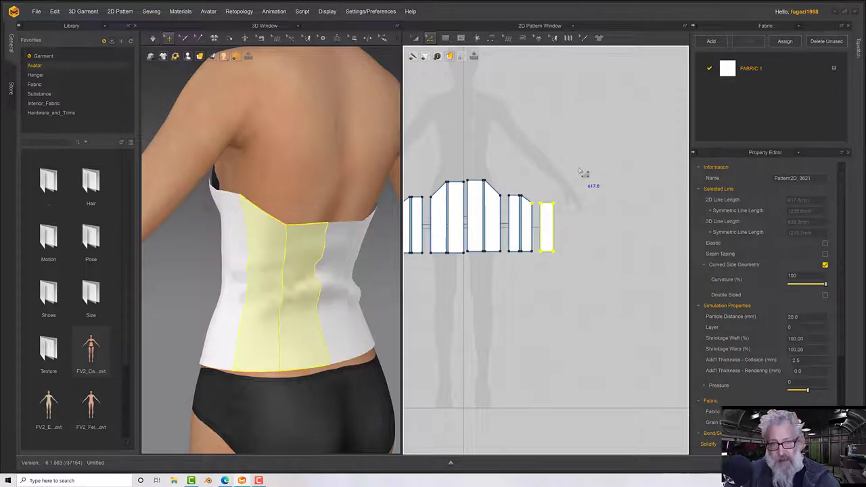
- Undo the last panel change and, with the simulation running, pull the bodice hem down across the back panels on both sides
key("ctrl+z")
key("space")
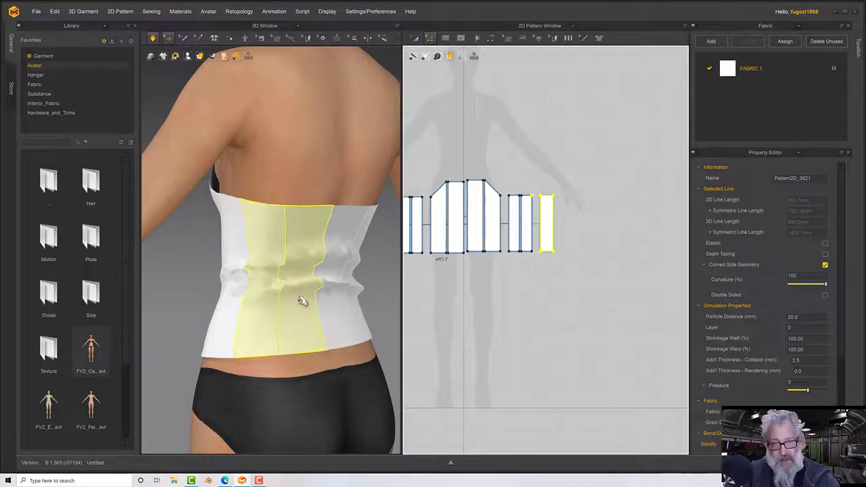
left_click_drag(292, 360, 312, 473)
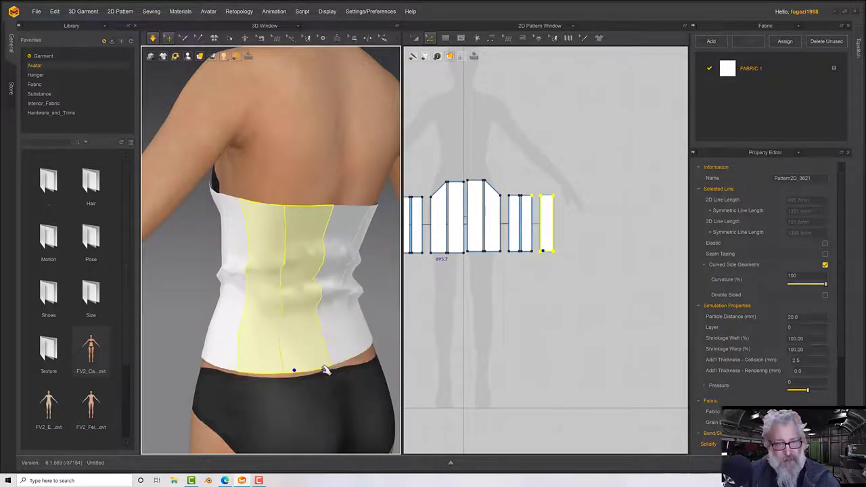
right_click_drag(326, 368, 264, 284)
left_click_drag(267, 287, 295, 376)
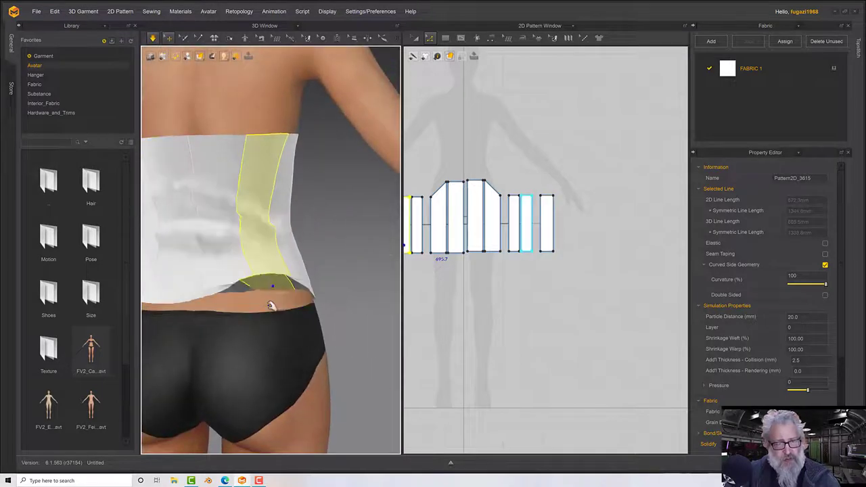
left_click_drag(267, 272, 270, 343)
right_click_drag(290, 311, 255, 279)
left_click_drag(245, 264, 250, 325)
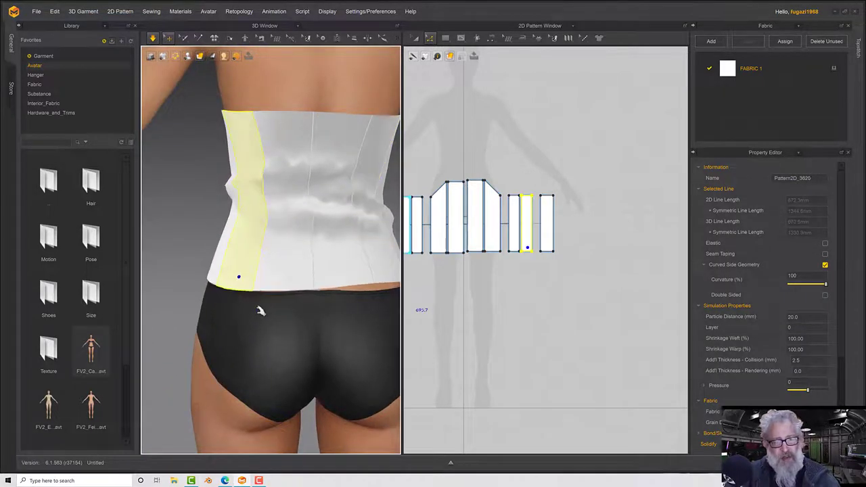
- Apply the Trim_Fusible_Rigid physical property preset to FABRIC 1
left_click(724, 64)
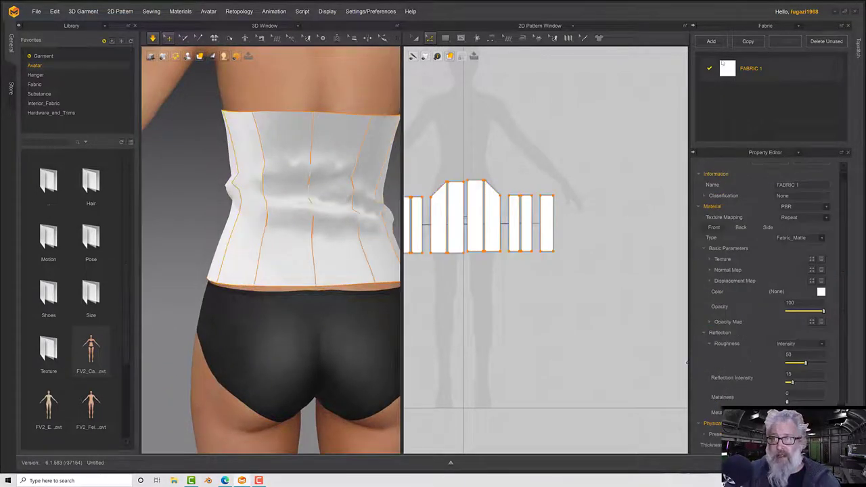
left_click(775, 433)
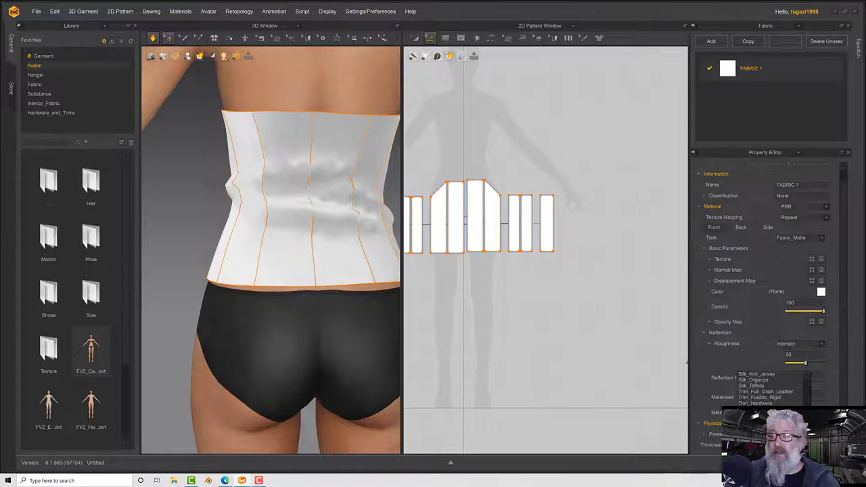
left_click(769, 399)
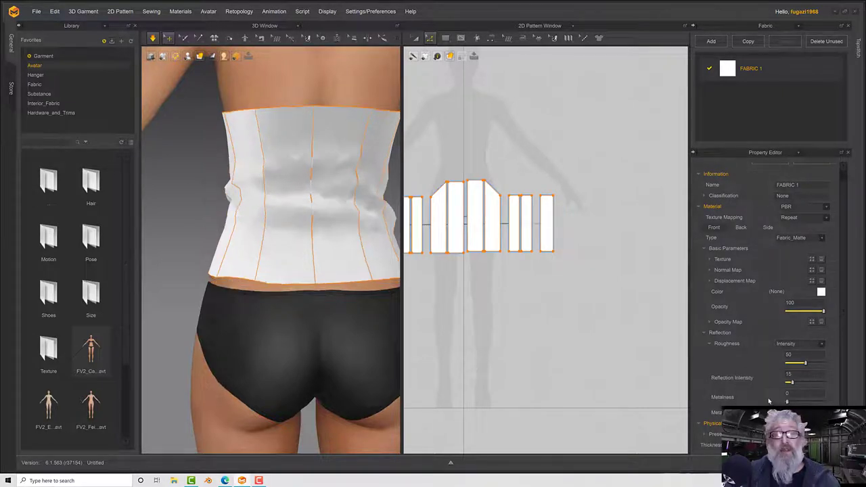
middle_click_drag(425, 263, 463, 269)
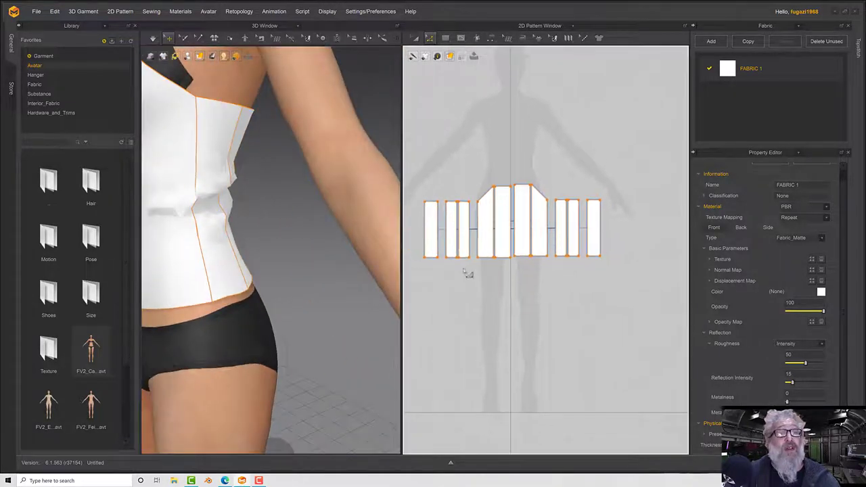
left_click(774, 433)
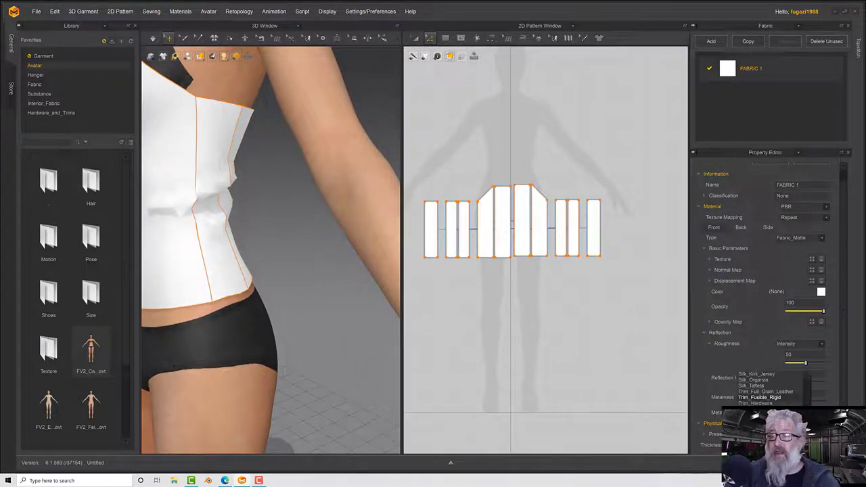
left_click(776, 397)
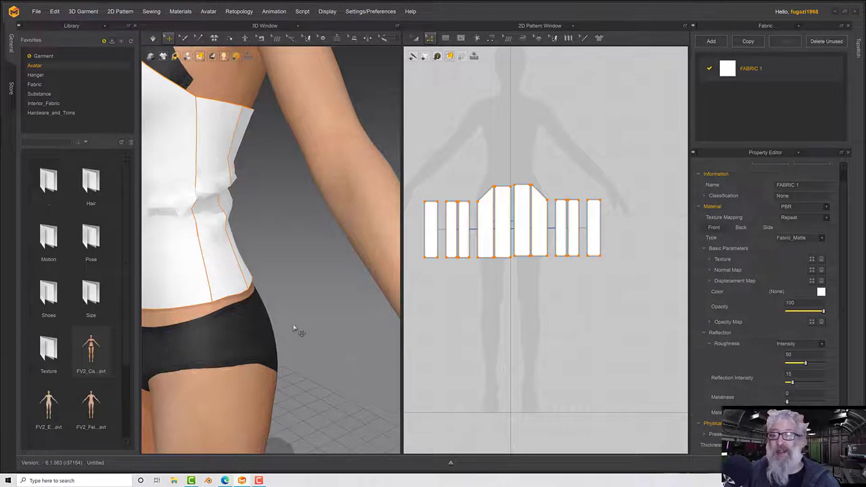
- Simulate the stiffened bodice and pull the hem down on the back, side front and centre front panels
right_click_drag(294, 328, 265, 332)
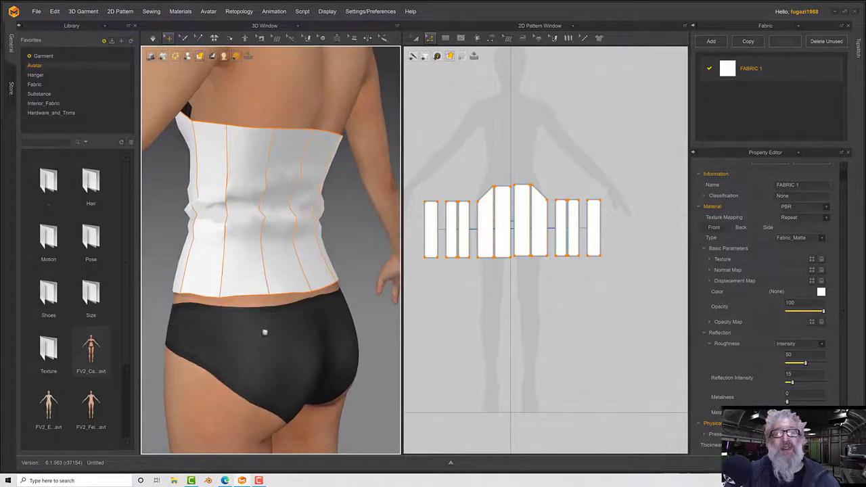
key("space")
left_click(258, 292)
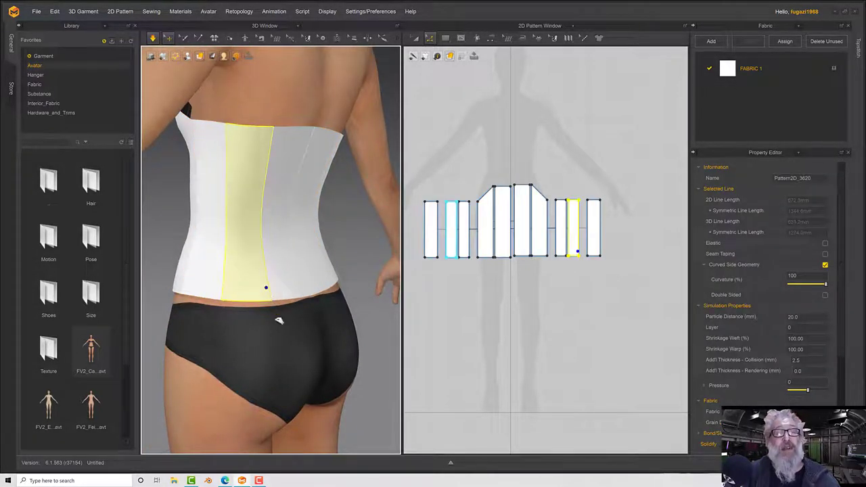
right_click_drag(290, 295, 332, 293)
left_click(324, 334)
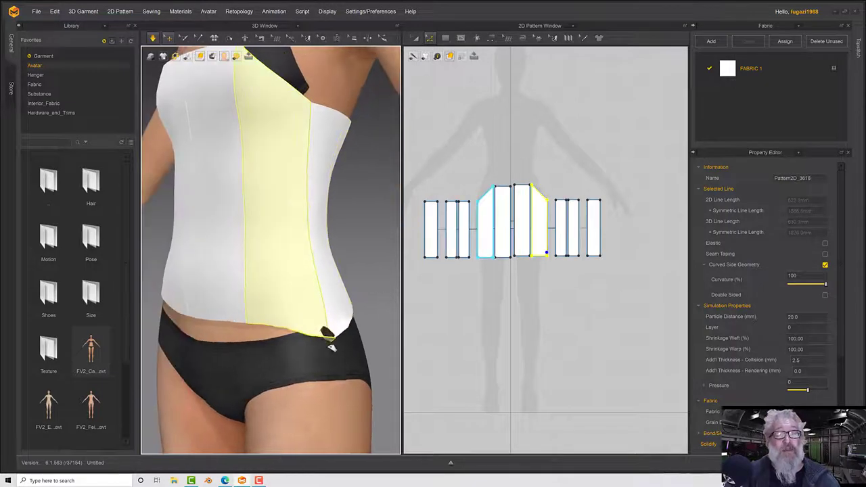
mouse_move(308, 336)
right_mouse_down()
mouse_move(332, 332)
mouse_move(301, 342)
right_mouse_up()
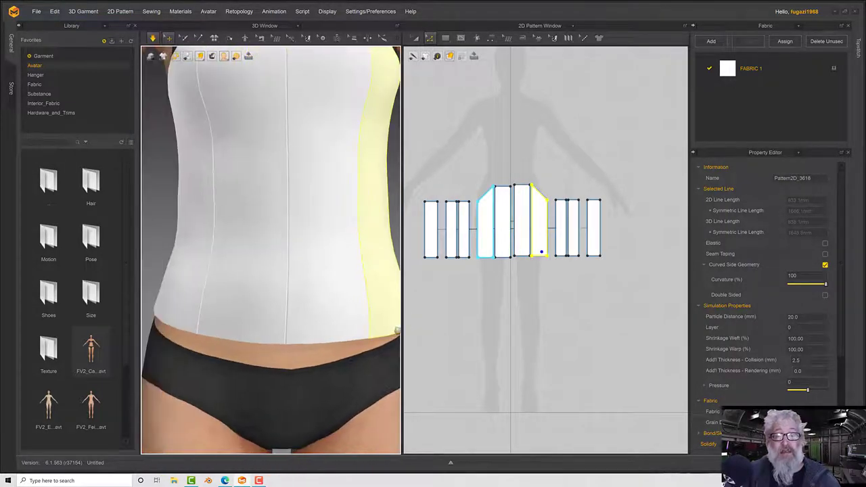
left_click(298, 345)
left_click(247, 339)
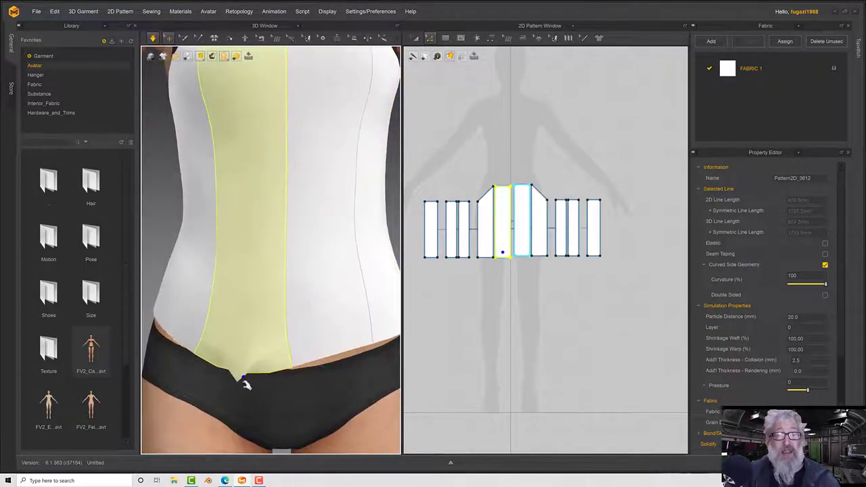
scroll(302, 348, "down", 3)
- Pull the upper edges of the side and front panels up over the bust on both sides of the bodice
right_click_drag(298, 310, 335, 314)
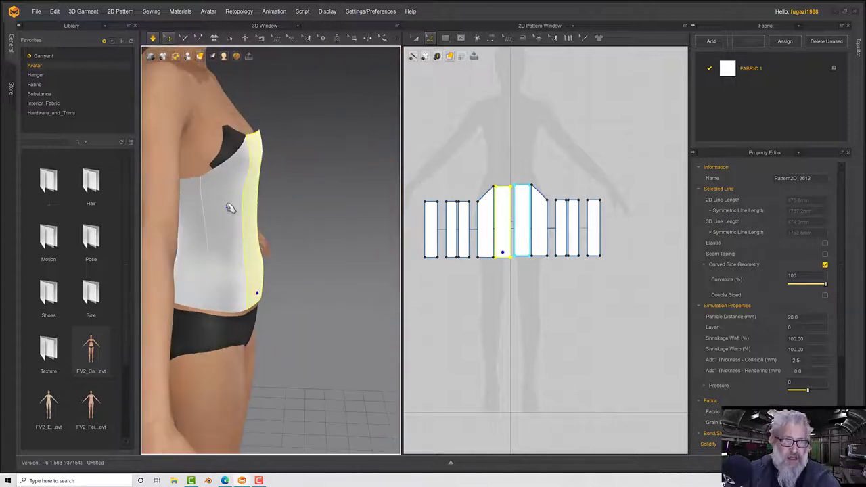
left_click(216, 172)
right_click_drag(237, 165, 229, 158)
left_click_drag(225, 158, 220, 139)
right_click_drag(290, 169, 230, 173)
left_click(315, 181)
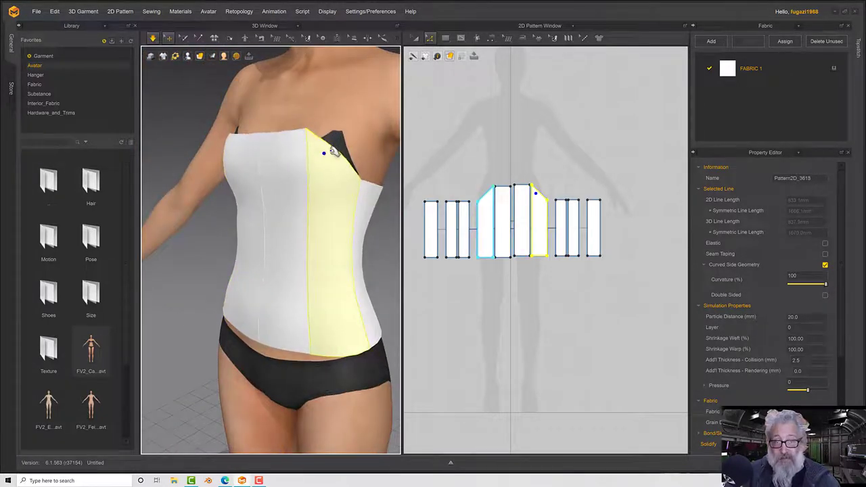
right_click_drag(324, 143, 301, 162)
left_click(249, 175)
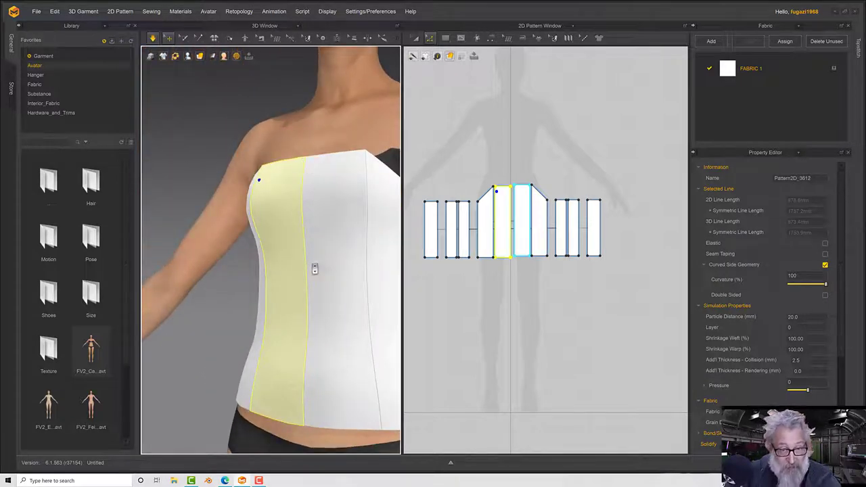
scroll(315, 269, "down", 4)
right_click_drag(314, 269, 210, 211)
left_click(242, 266)
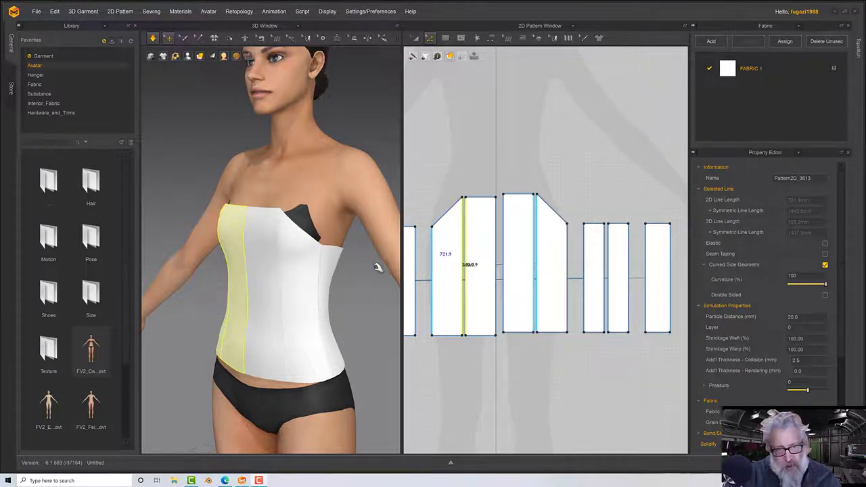
- Match up the facing long edges of the angled front panel and its centre front neighbour using To Center
scroll(500, 203, "down", 3)
scroll(499, 203, "up", 5)
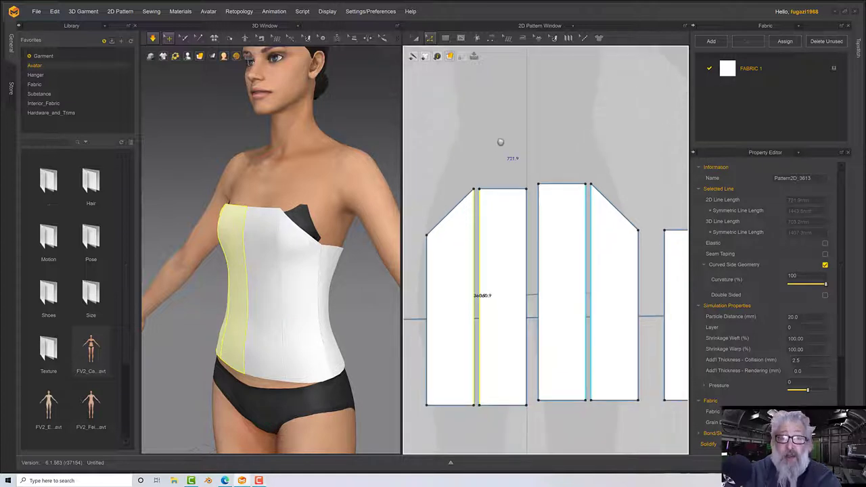
left_click(500, 142)
left_click(474, 211)
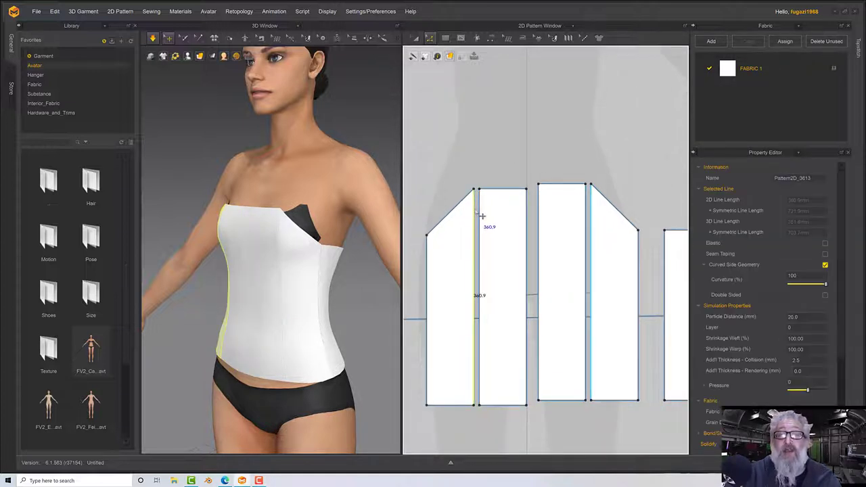
left_click(482, 217, "shift")
right_click(479, 215)
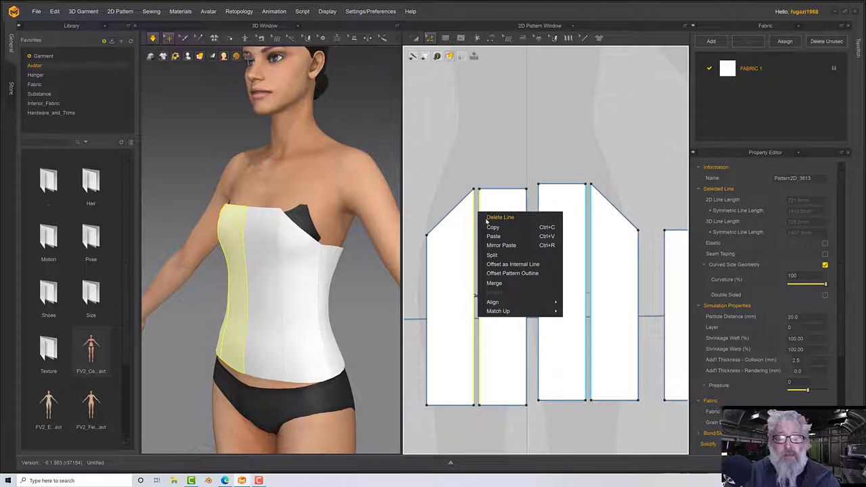
mouse_move(508, 312)
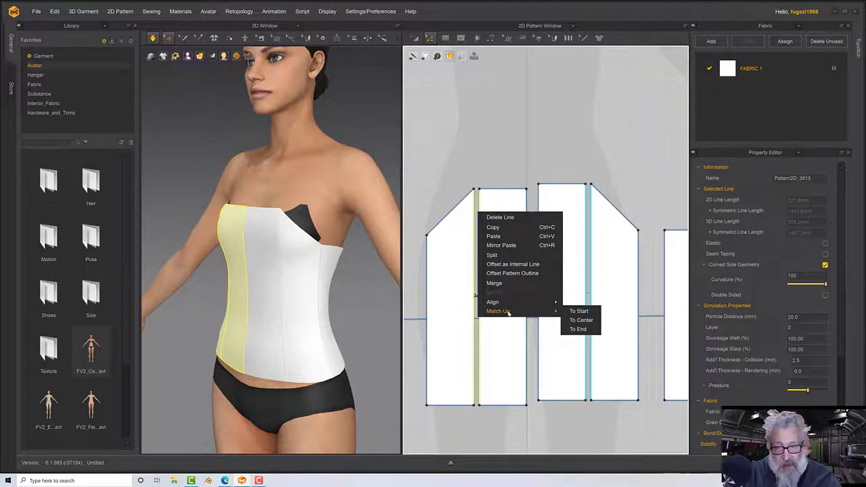
left_click(580, 320)
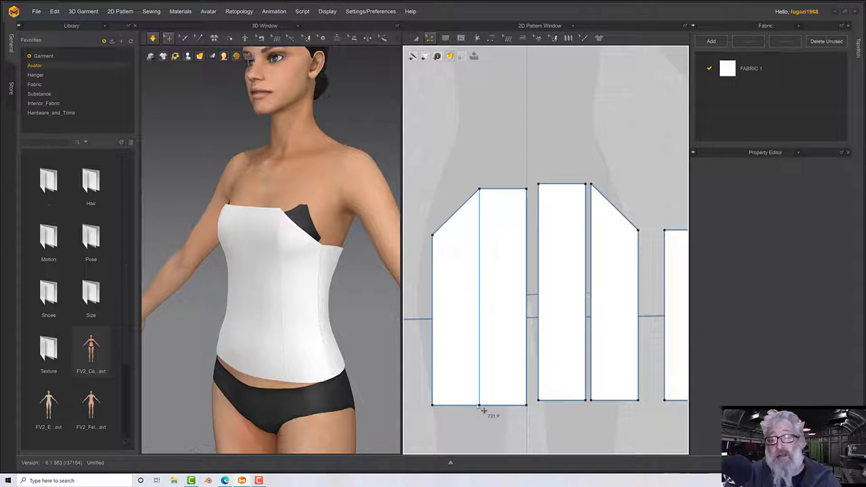
- Match up the outer edge of the angled front panel and the facing edge of the narrow side panel using To Center
middle_click_drag(568, 281, 593, 275)
right_click_drag(594, 275, 612, 276)
left_click(497, 284)
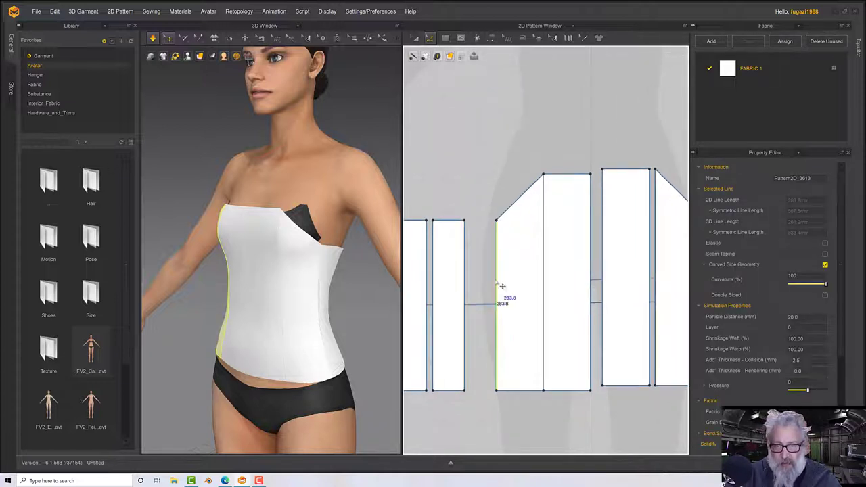
left_click(470, 287)
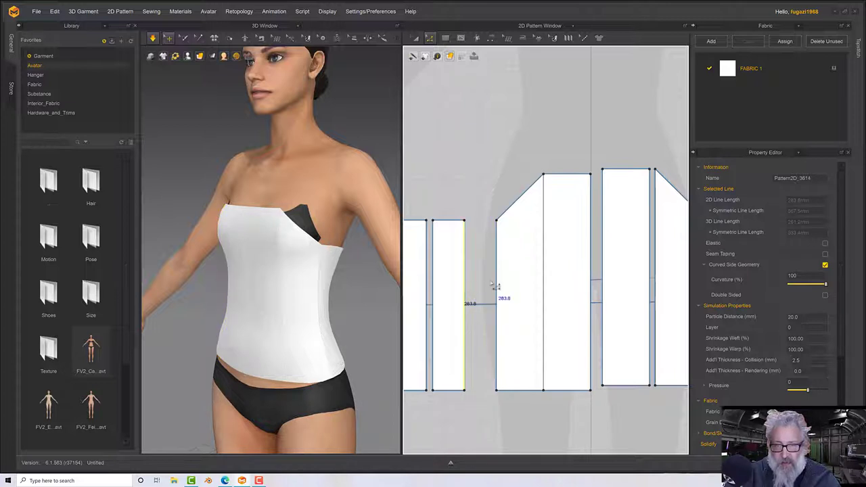
left_click(496, 287, "shift")
right_click(495, 283)
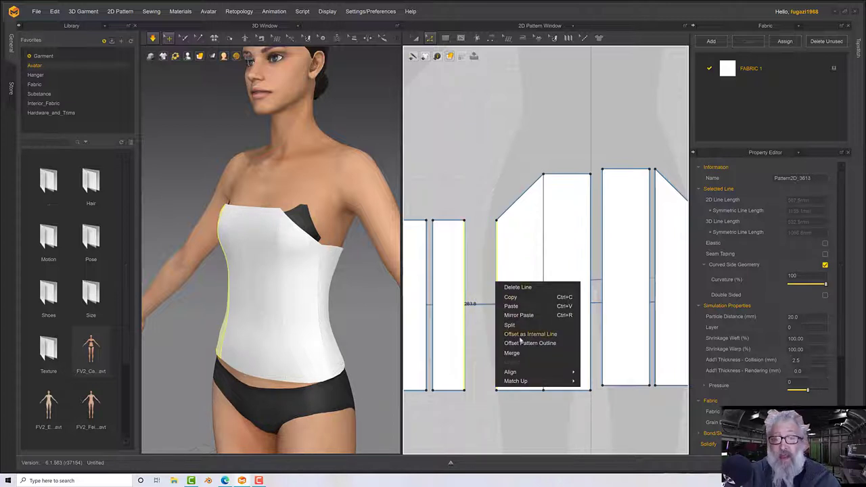
mouse_move(522, 381)
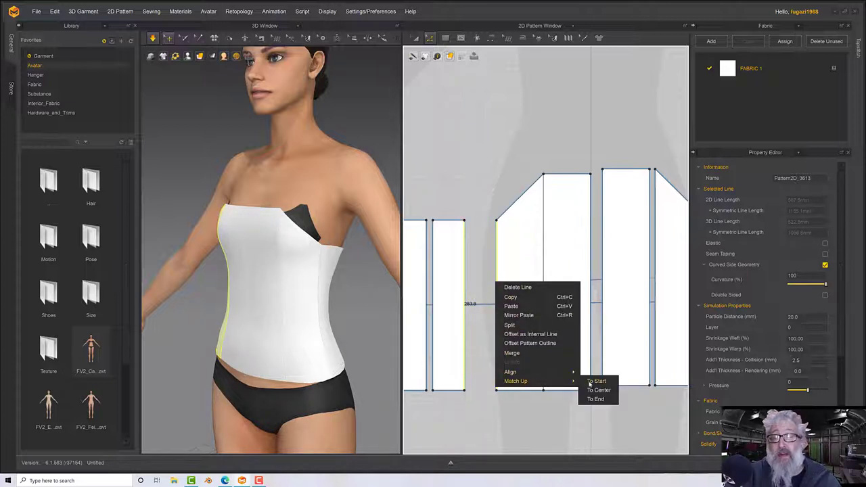
left_click(595, 390)
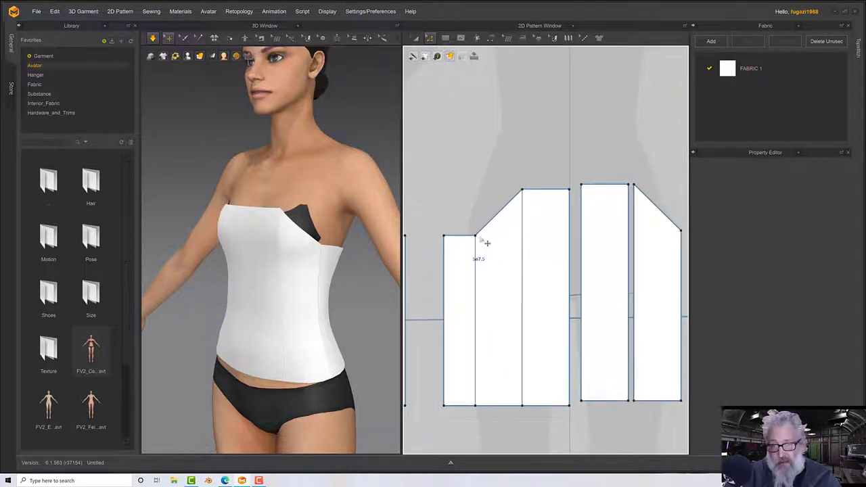
- With Edit Curvature, bow the angled front panel's sloped top edge outward to about 113 mm and the centre front panel's top edge to about 79 mm
left_click(429, 39)
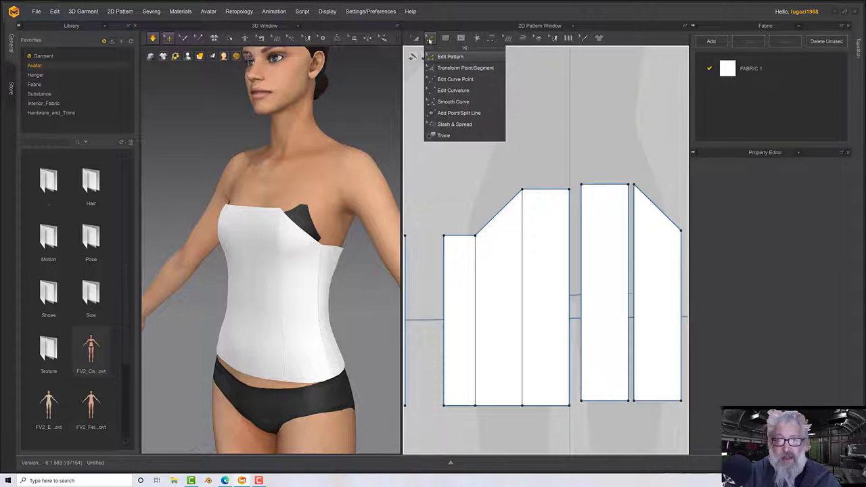
left_click(457, 91)
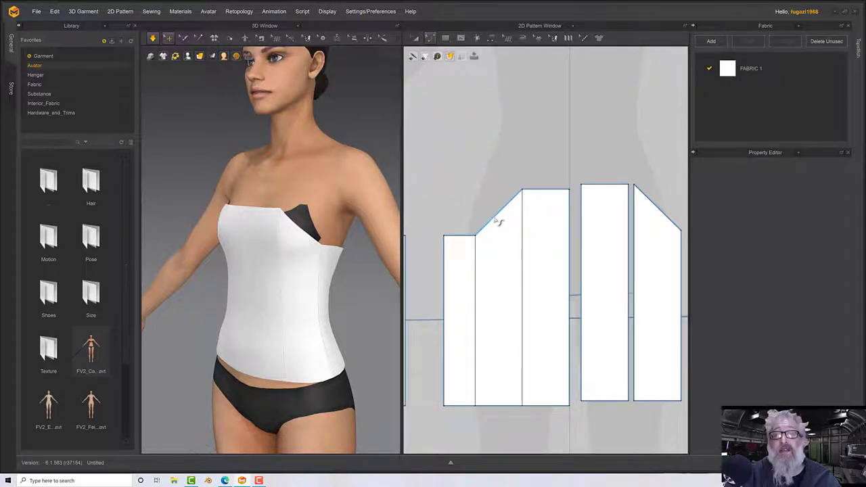
left_click_drag(498, 222, 449, 222)
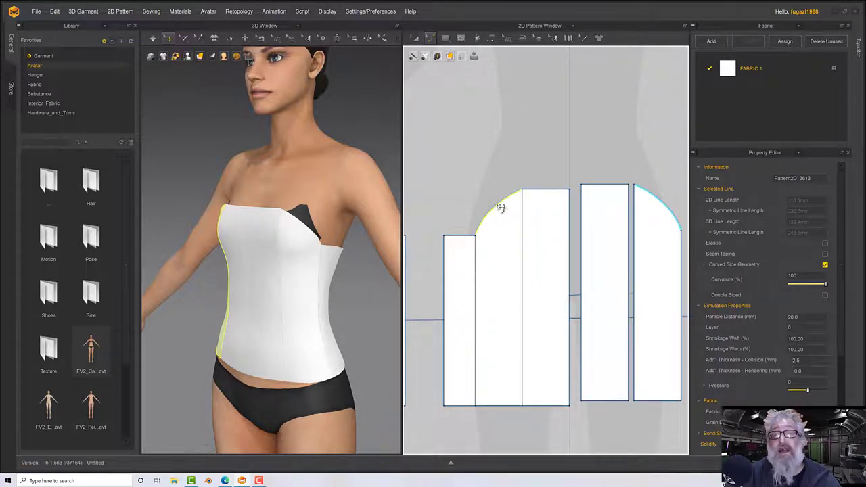
left_click(532, 192)
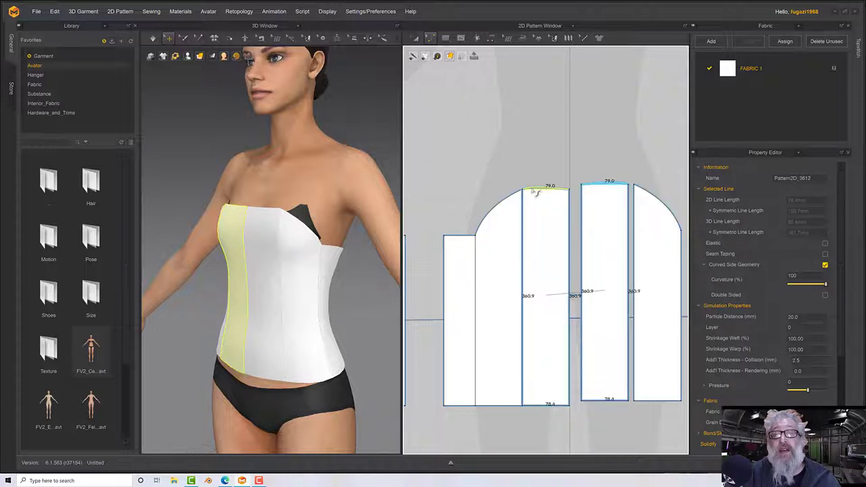
left_click_drag(533, 188, 533, 188)
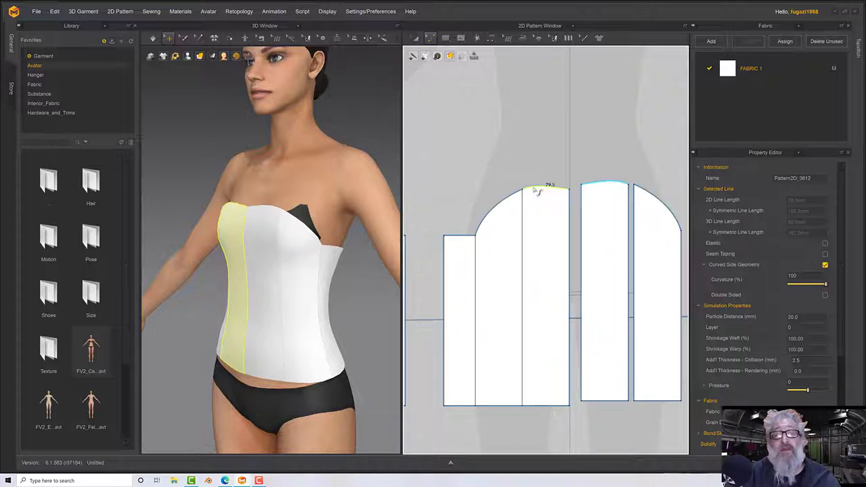
right_click_drag(268, 206, 390, 220)
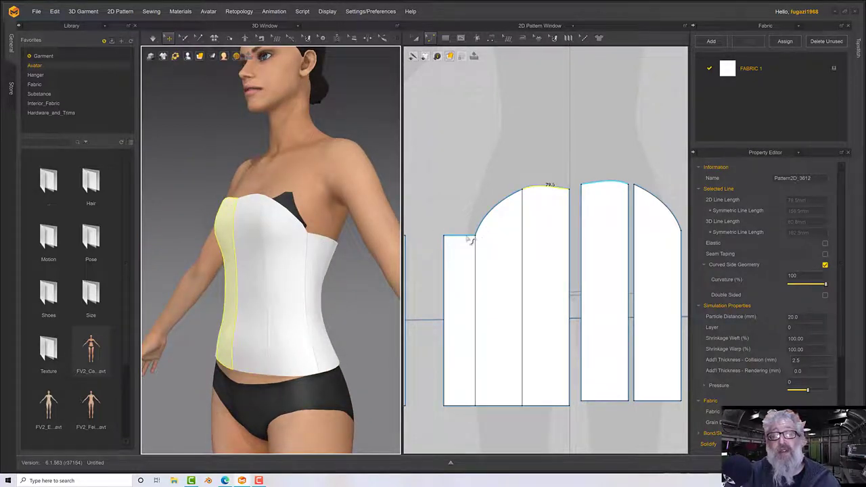
- With Edit Pattern, lower the top edges of the two back panels and the outer top corner of the narrow side panel together
scroll(470, 239, "down", 2)
scroll(466, 230, "up", 4)
scroll(483, 207, "up", 1)
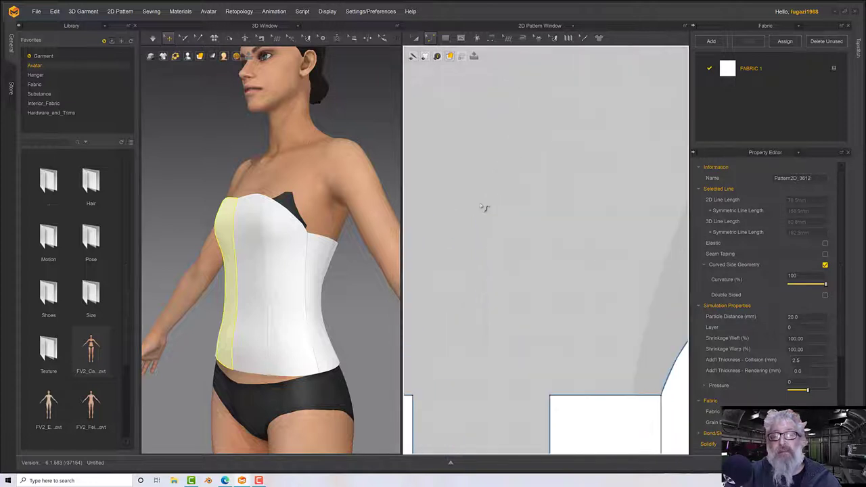
scroll(480, 203, "down", 5)
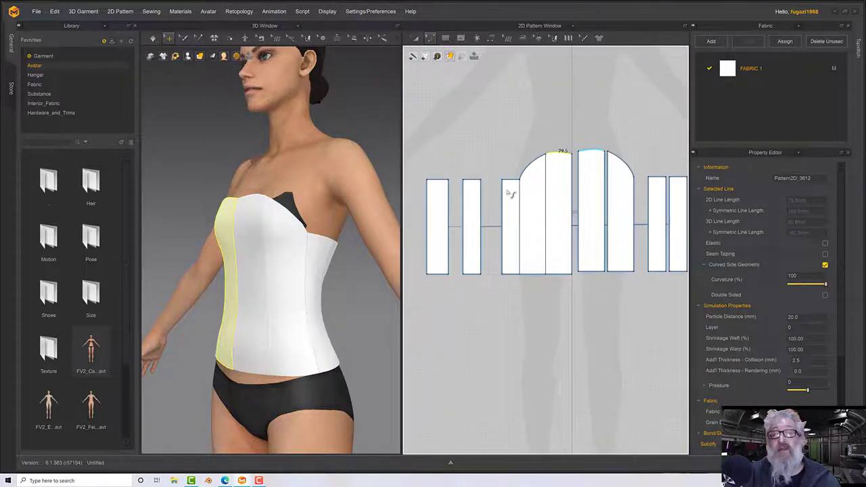
scroll(515, 193, "down", 2)
scroll(514, 194, "up", 3)
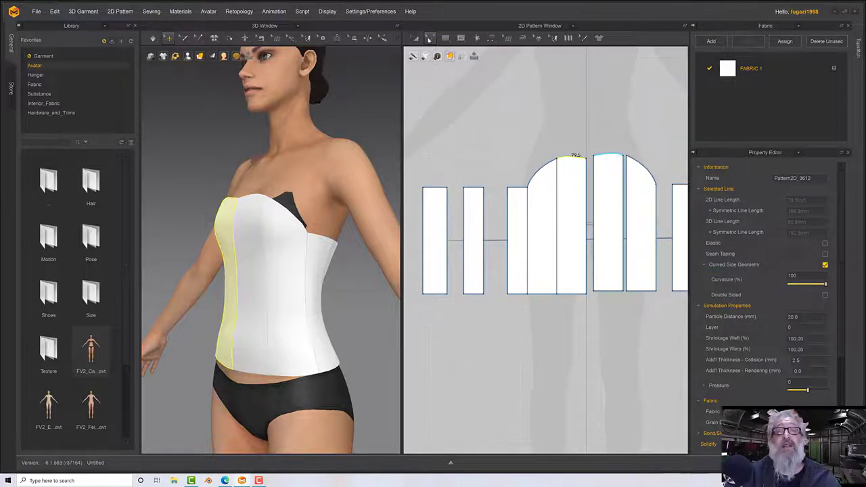
left_click(429, 39)
left_click(439, 57)
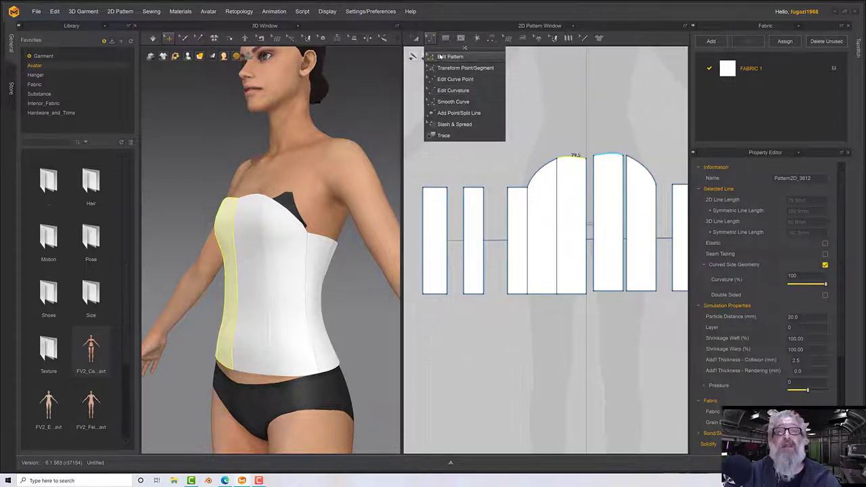
left_click(509, 189)
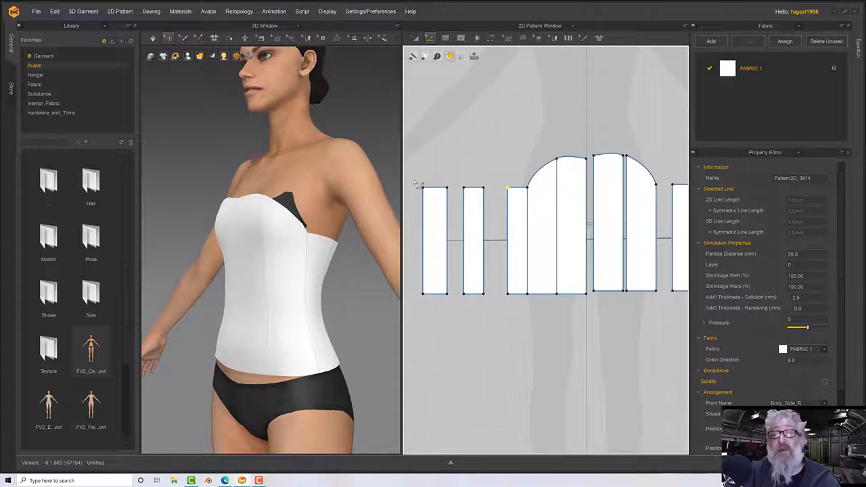
left_click_drag(414, 181, 477, 208)
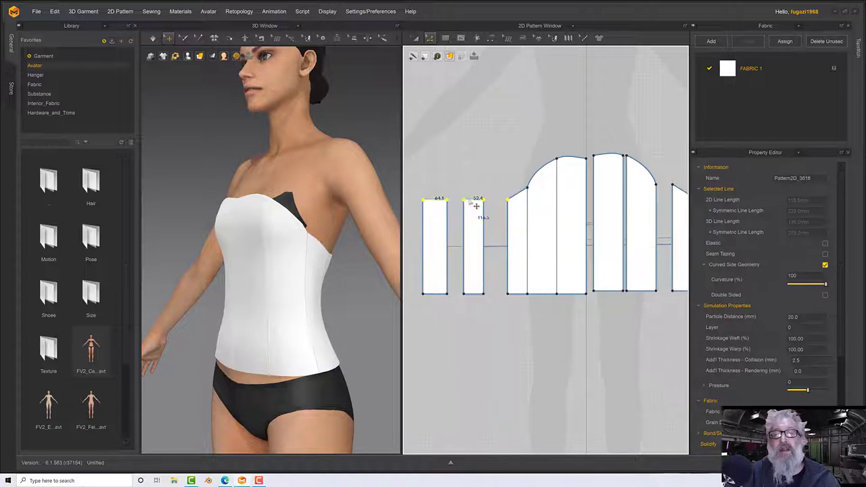
right_click_drag(360, 191, 315, 190)
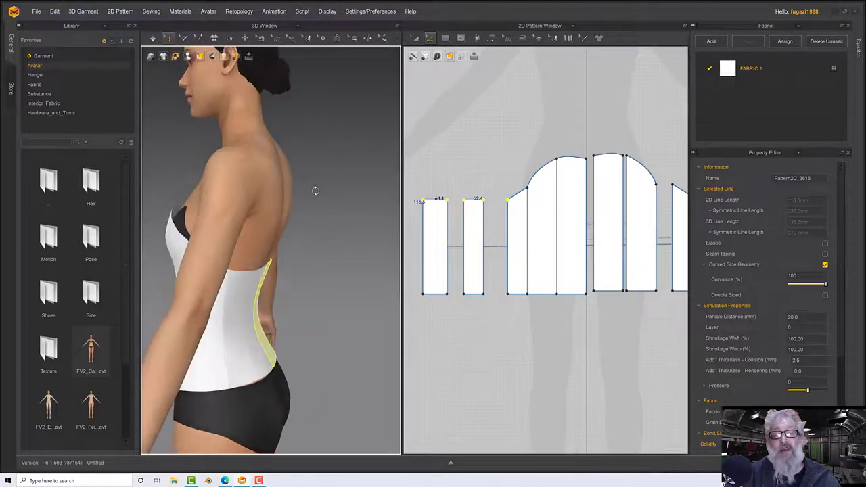
- With Edit Curvature, bow the narrow side panel's sloped top edge inward into a concave curve
left_click(446, 150)
left_click(432, 39)
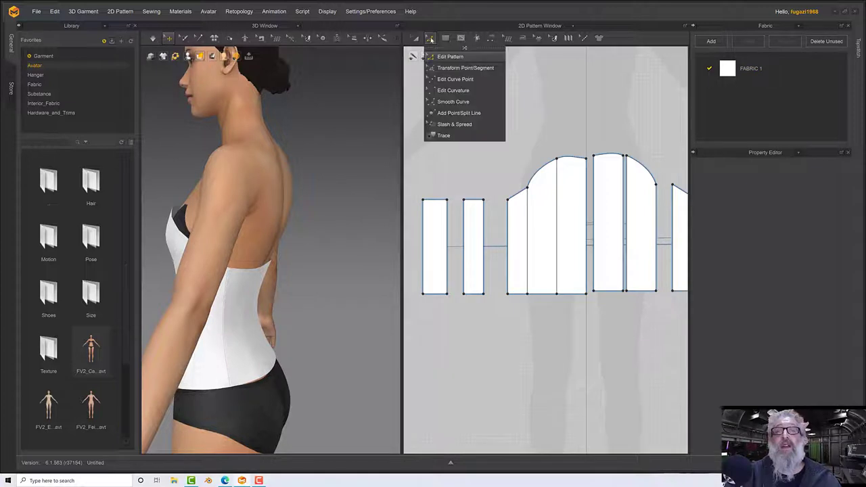
left_click(523, 195)
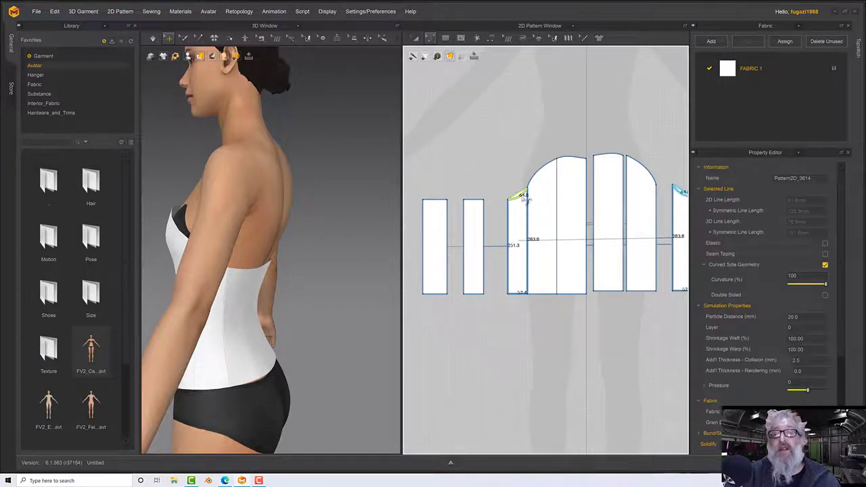
left_click_drag(525, 197, 527, 203)
- Simulate the garment and pull the upper edges of the front panels up over the bust on both sides
right_click_drag(362, 253, 361, 238)
key("space")
left_click(220, 200)
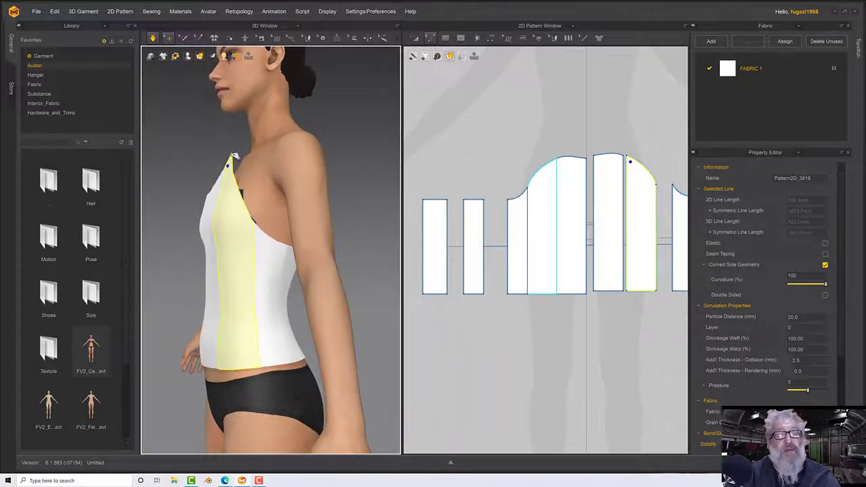
right_click_drag(232, 144, 247, 208)
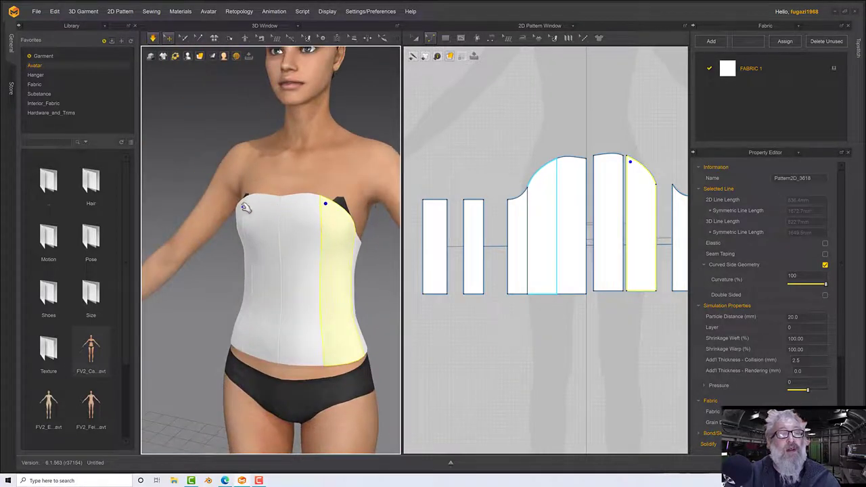
left_click(247, 208)
left_click(261, 188)
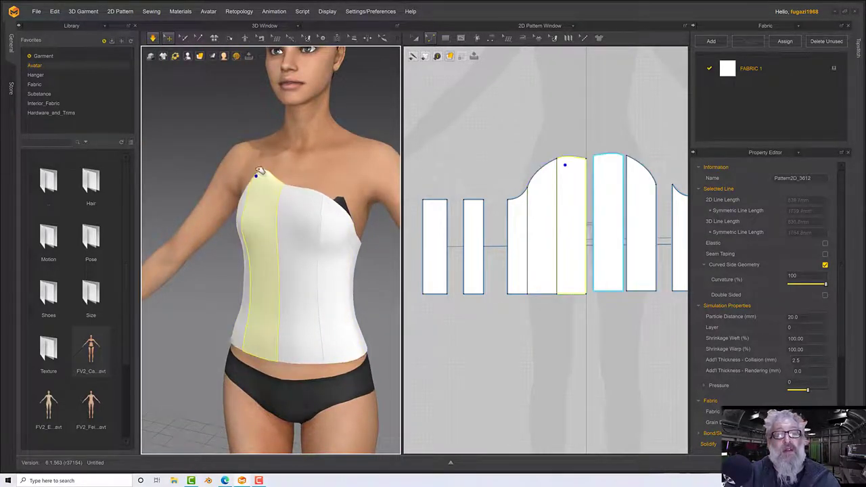
left_click(321, 197)
right_click_drag(320, 197, 299, 212)
left_click(304, 221)
right_click(299, 215)
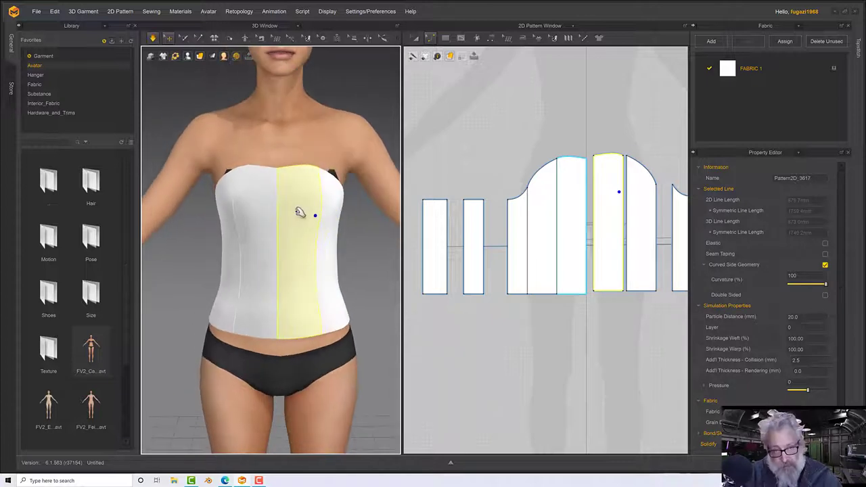
- With Edit Pattern, raise the centre front panel's inner top corner so the neckline arches smoothly towards the body's centre line
scroll(539, 166, "down", 1)
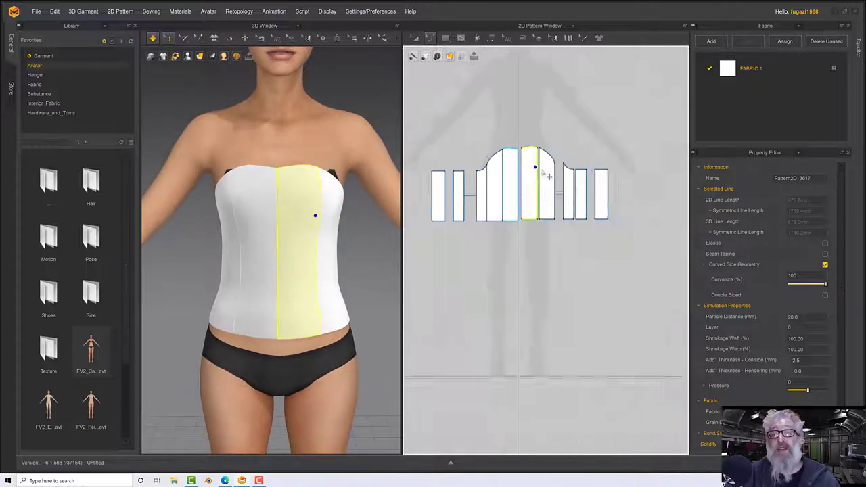
scroll(537, 182, "up", 4)
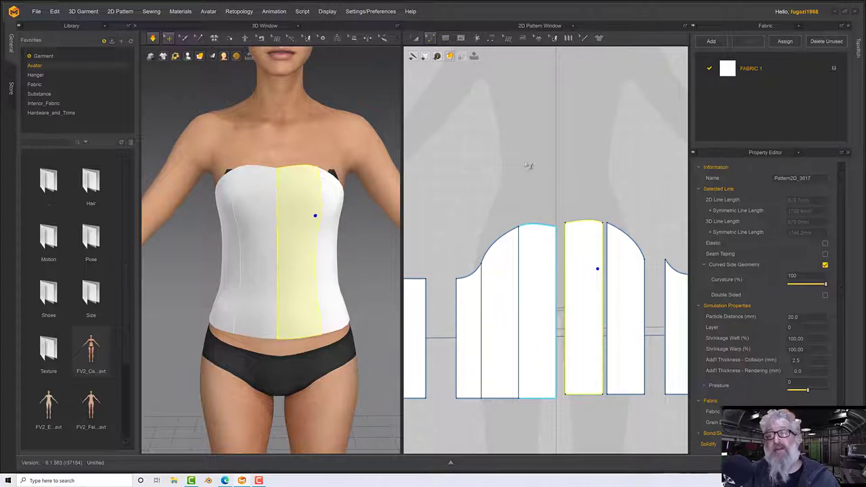
left_click(431, 38)
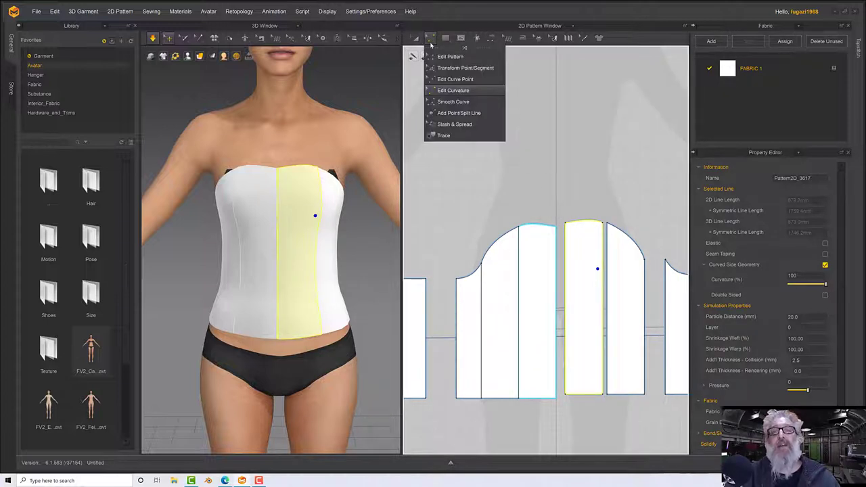
left_click(443, 57)
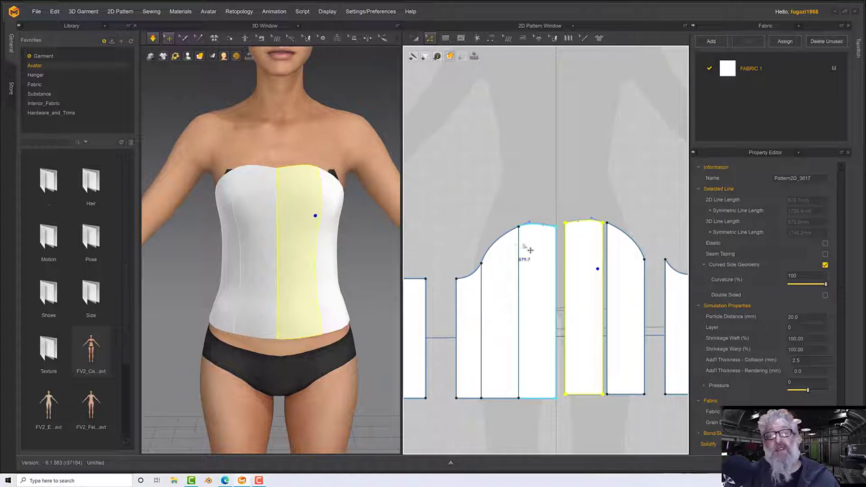
scroll(556, 226, "down", 3)
scroll(560, 221, "up", 5)
scroll(560, 221, "up", 2)
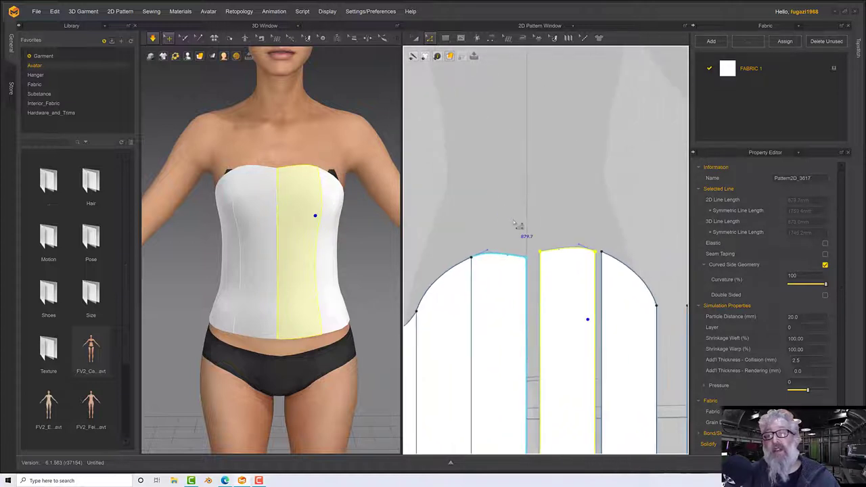
left_click(530, 265)
left_click_drag(526, 261, 526, 247)
left_click(532, 260)
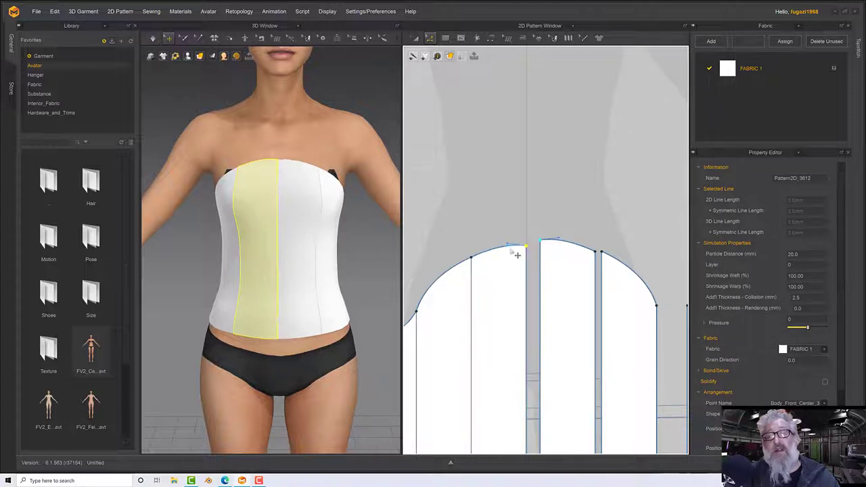
left_click(513, 250)
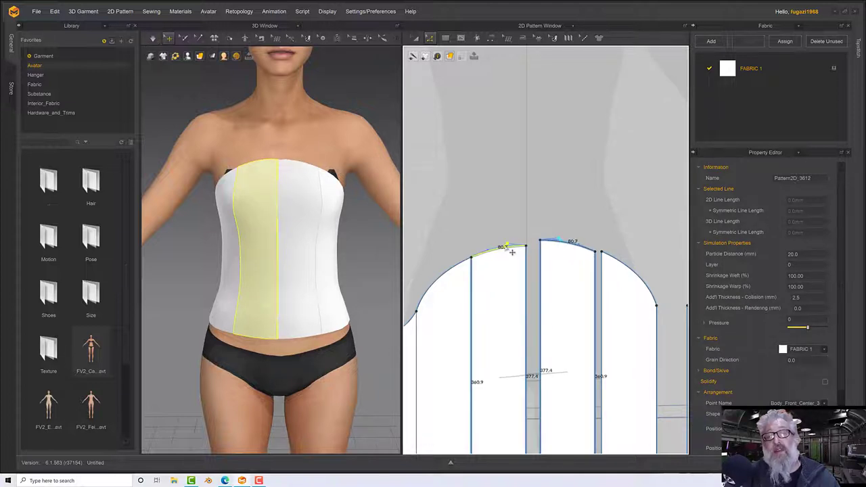
left_click_drag(526, 246, 526, 248)
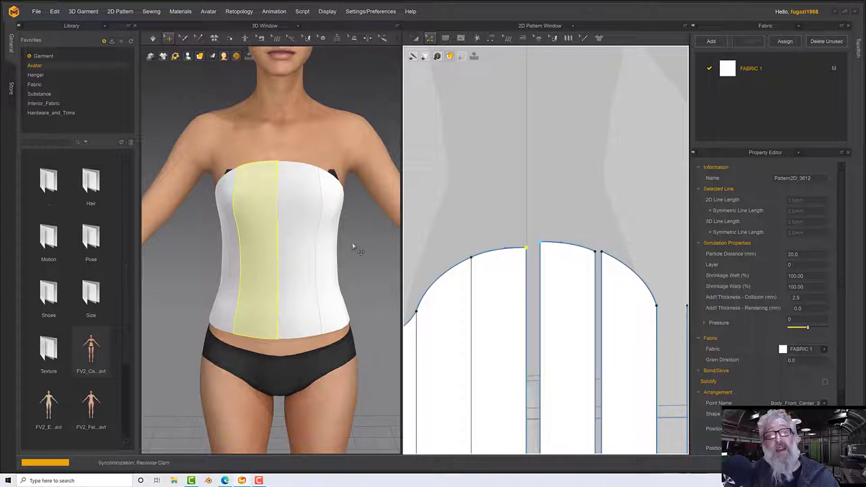
- Simulate the reshaped bodice and pull the lower edges of its front and back panels down towards the hips
mouse_move(354, 245)
right_mouse_down()
mouse_move(309, 228)
mouse_move(281, 235)
mouse_move(343, 242)
mouse_move(352, 234)
right_mouse_up()
middle_click_drag(352, 234, 350, 205)
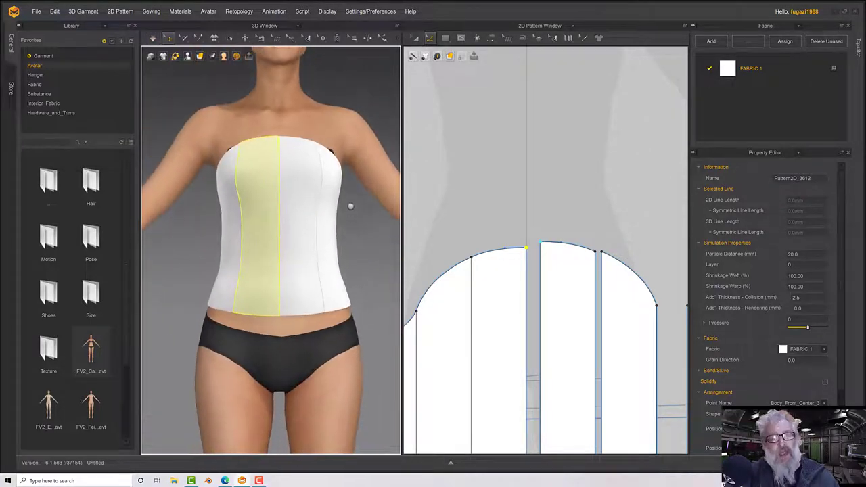
scroll(320, 239, "up", 4)
right_click_drag(320, 242, 349, 238)
key("2")
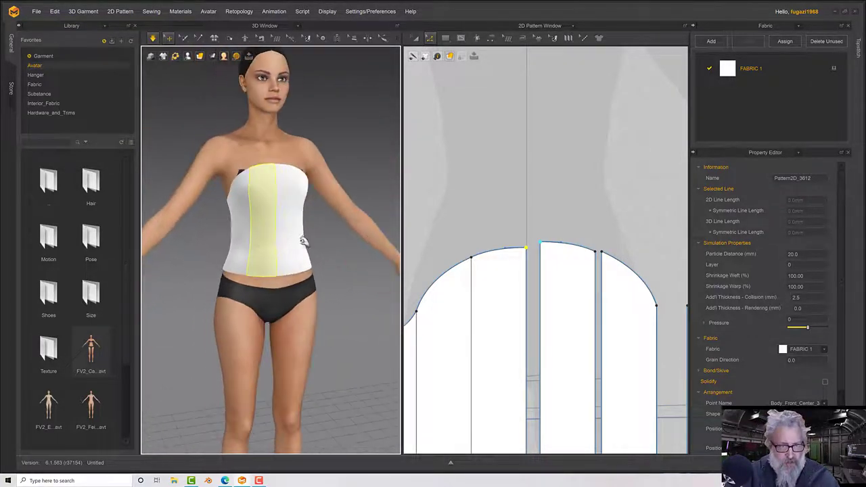
left_click(250, 240)
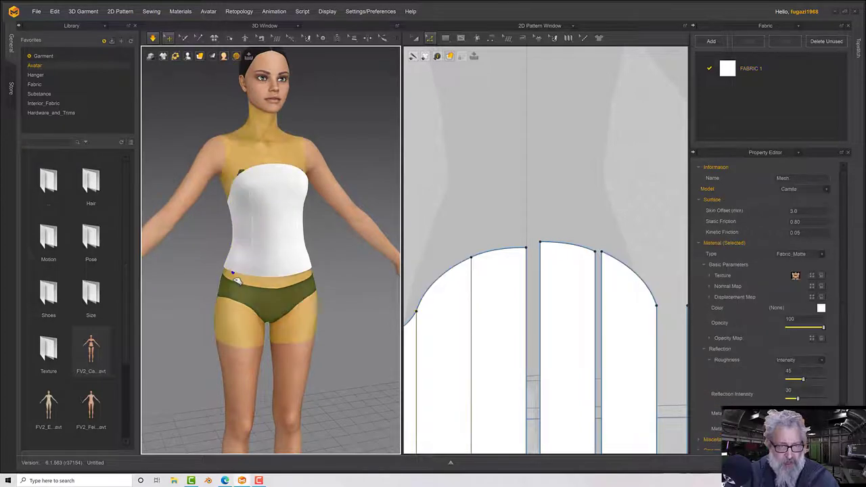
right_click_drag(286, 257, 264, 264)
left_click_drag(280, 269, 284, 282)
right_click_drag(292, 270, 230, 265)
right_click_drag(341, 264, 302, 244)
left_click_drag(288, 265, 278, 273)
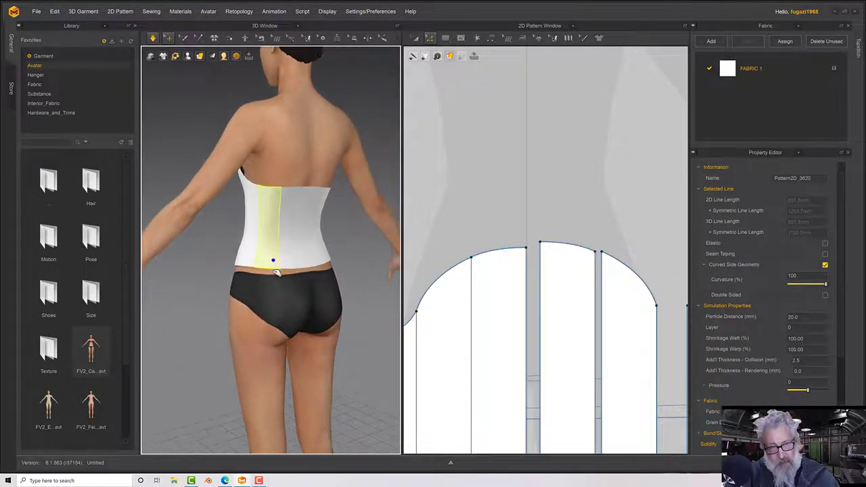
right_click_drag(303, 253, 374, 252)
key("space")
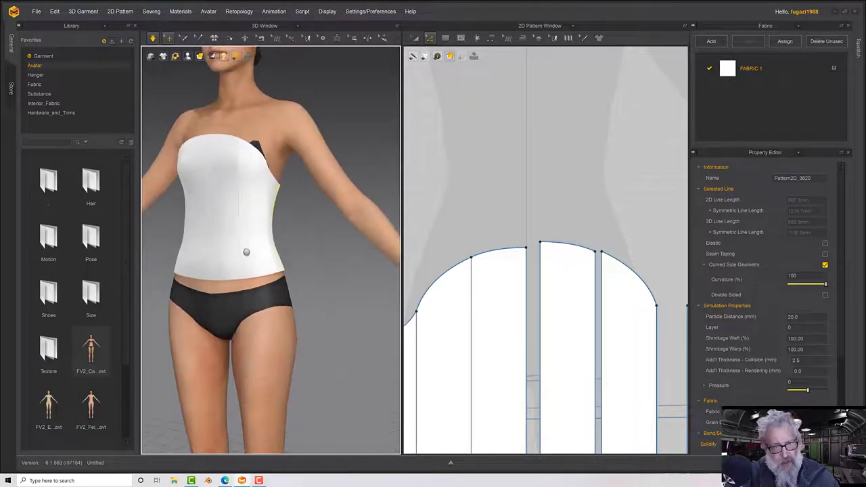
middle_click_drag(245, 253, 257, 274)
right_click_drag(257, 275, 278, 273)
scroll(282, 257, "up", 1)
scroll(281, 258, "down", 1)
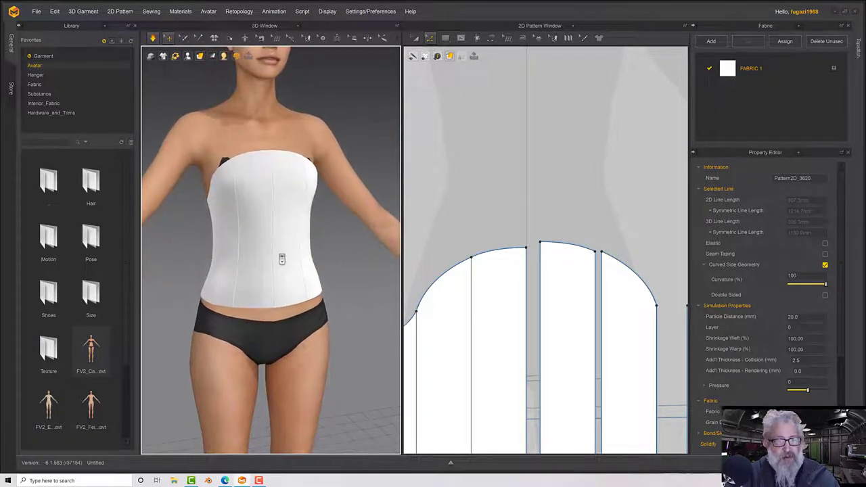
- Measure the combined length of the bottom edges of all five panels on one half of the bodice by selecting them together
right_click_drag(431, 234, 448, 236)
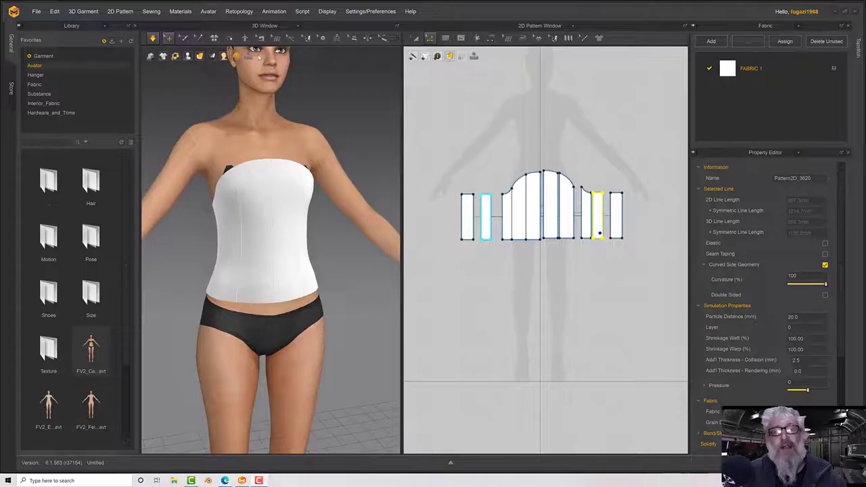
scroll(520, 252, "up", 3)
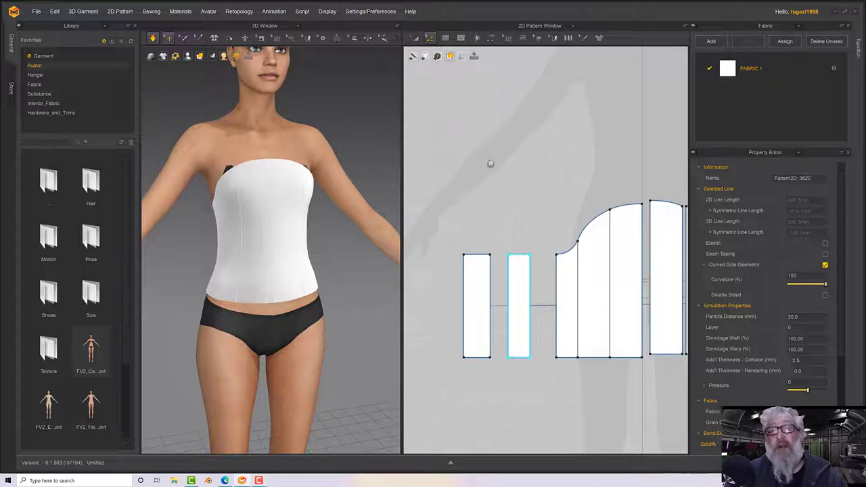
right_click_drag(488, 160, 460, 119)
left_click(430, 39)
left_click(449, 56)
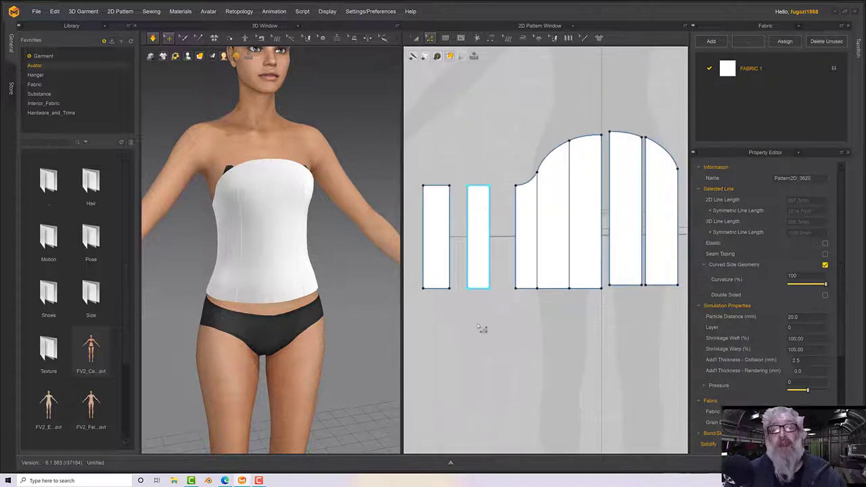
left_click(480, 329)
left_click(440, 288)
left_click(478, 288, "shift")
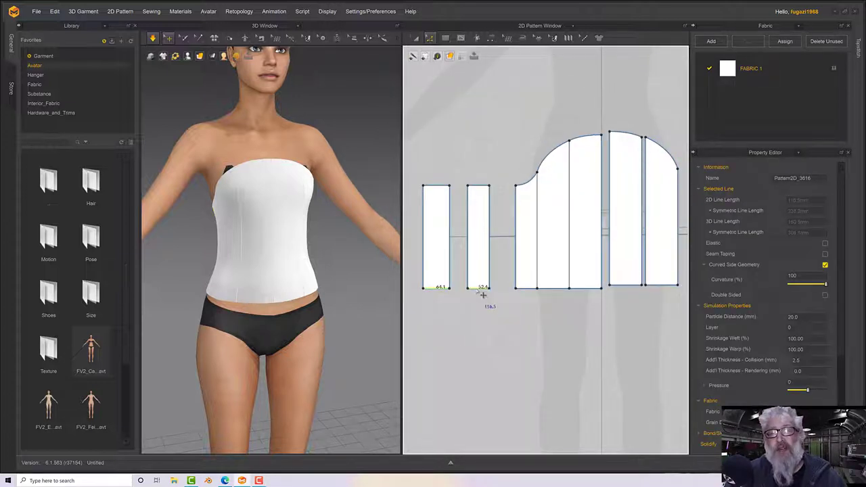
left_click(528, 288, "shift")
left_click(553, 288, "shift")
left_click(585, 288, "shift")
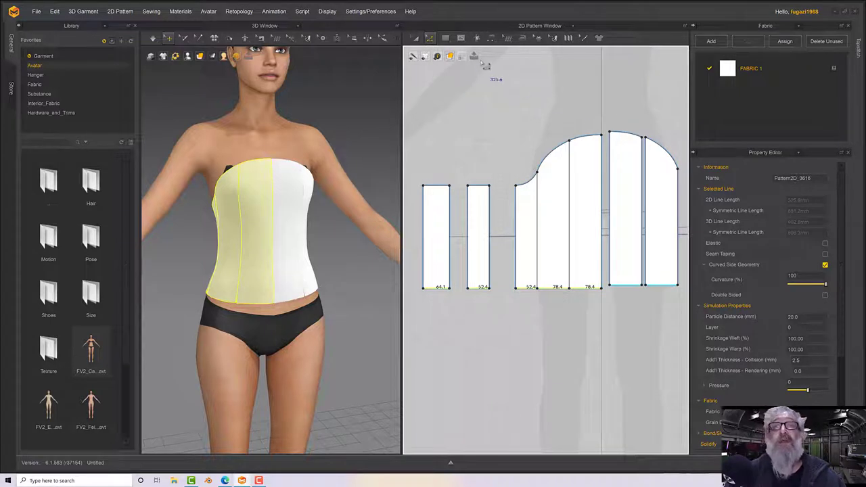
- Create a rectangle pattern piece 651.2 mm wide and 30 mm high beneath the bodice panels
left_click(446, 39)
left_click(463, 67)
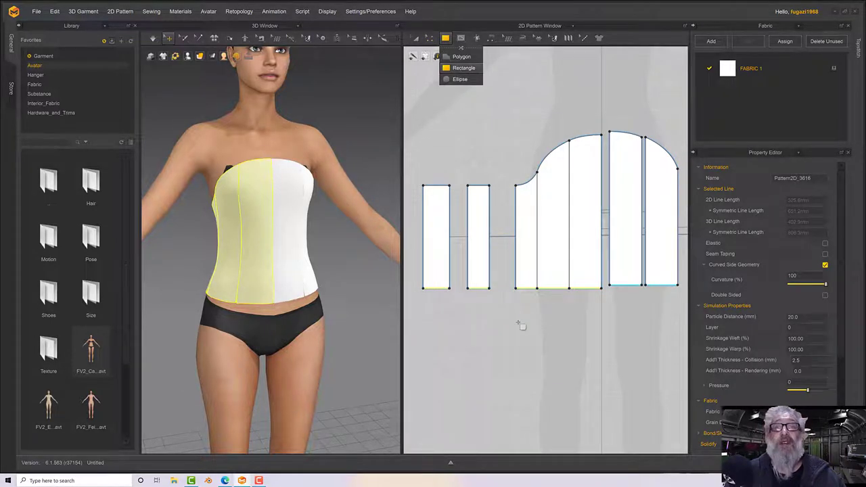
left_click(468, 316)
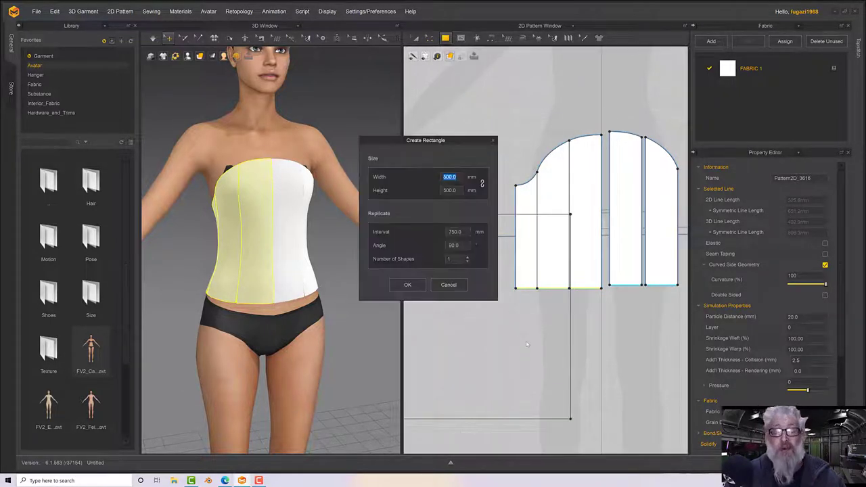
type("651.2")
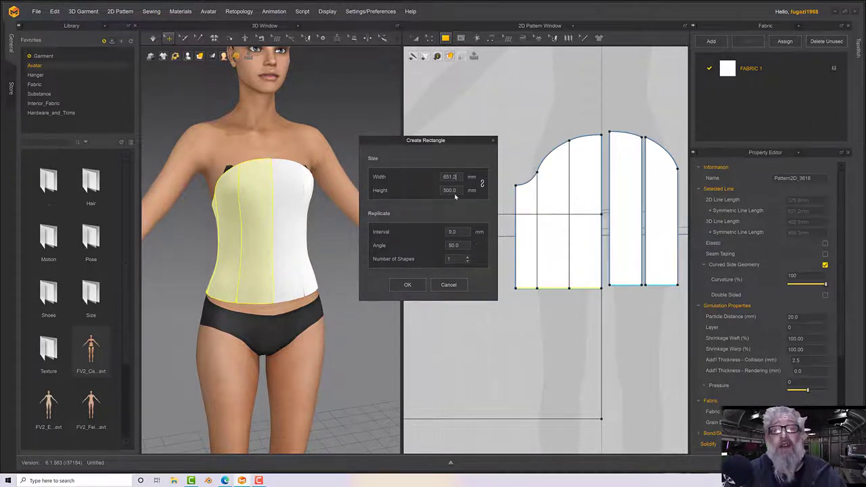
type("3")
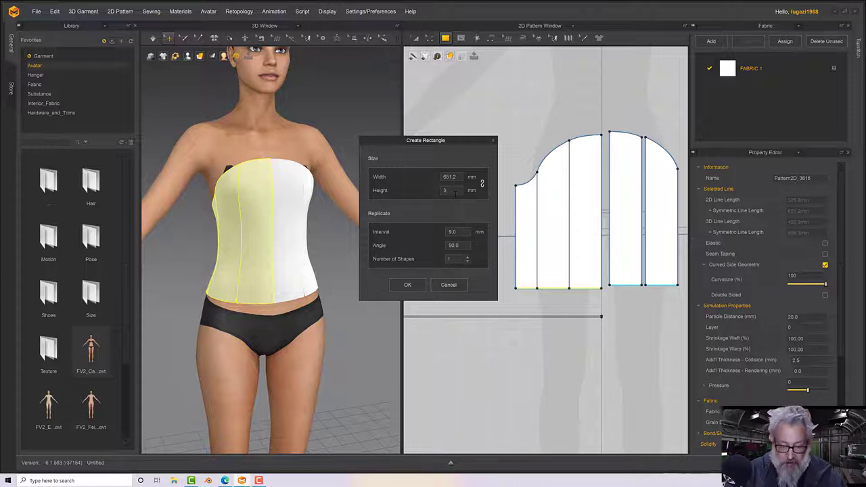
type("0")
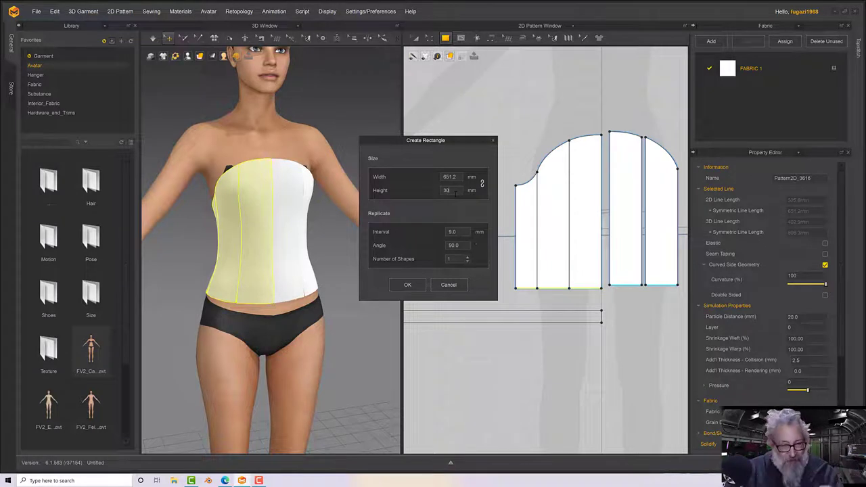
left_click(407, 284)
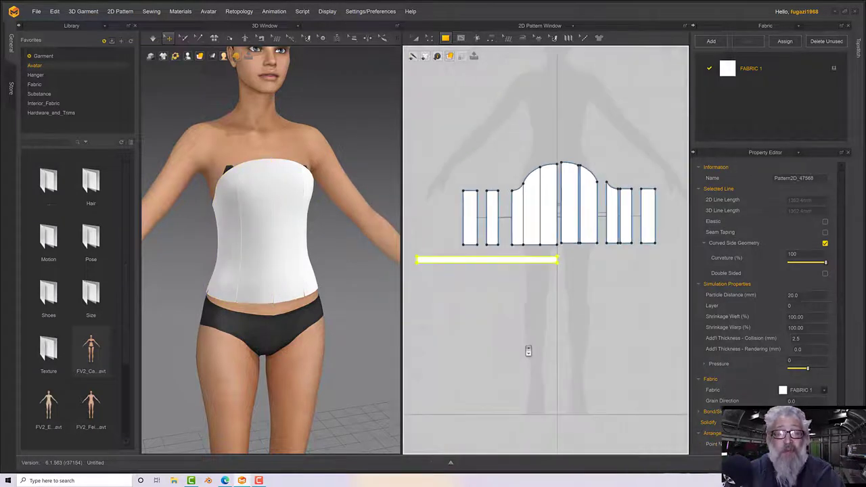
- Move the new strip in the 2D pattern so it sits roughly centred below the row of bodice panels
right_click(422, 46)
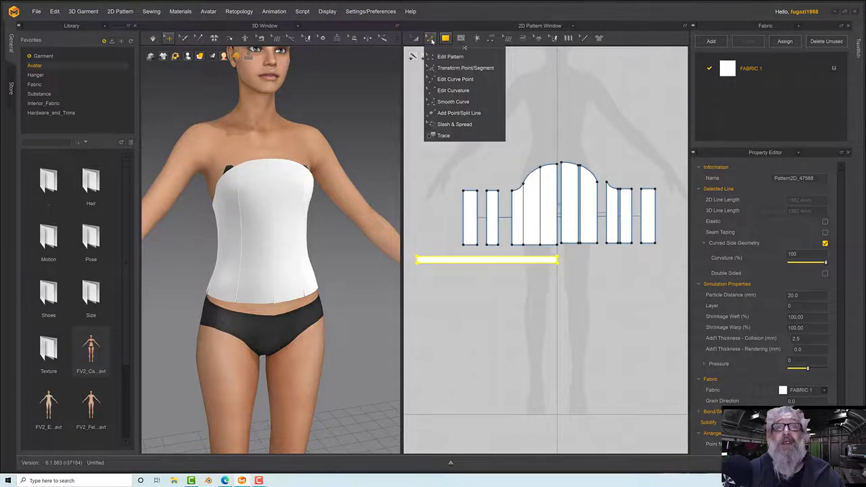
left_click(416, 37)
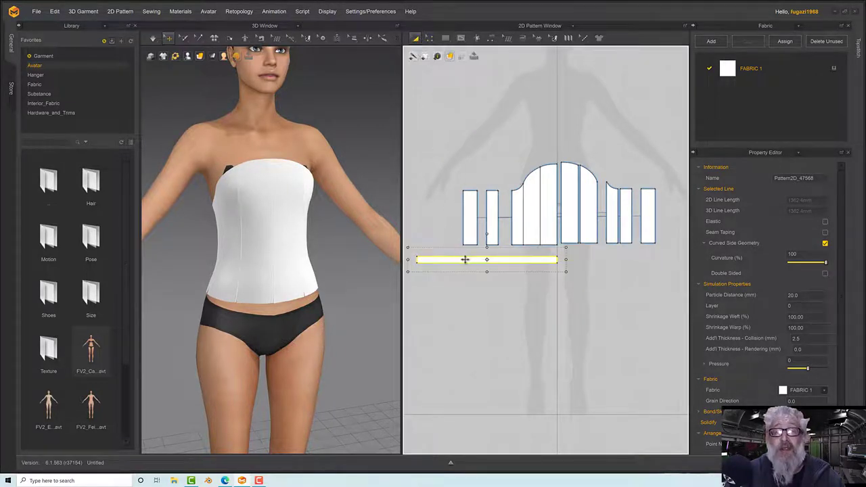
left_click_drag(465, 259, 545, 266)
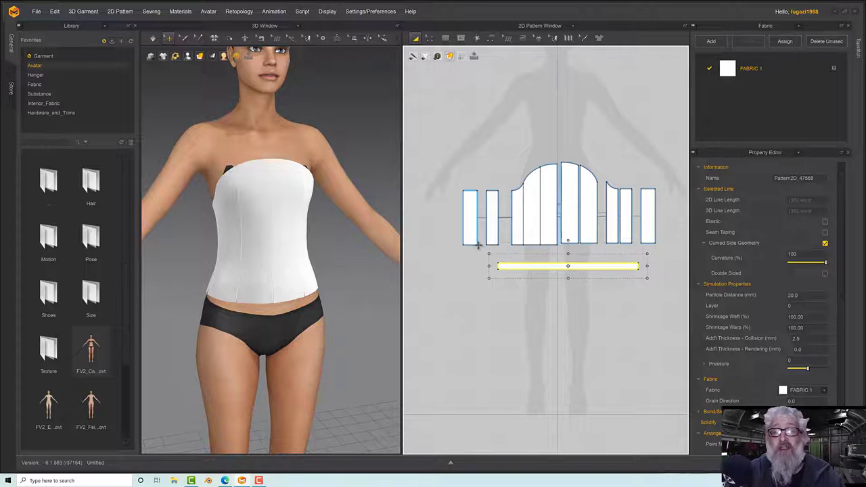
- Raise the strip in the 3D view from knee level to hip height with the gizmo
right_click_drag(299, 357, 369, 346)
right_click_drag(291, 335, 223, 327)
key("space")
middle_click_drag(284, 358, 258, 194)
left_click(241, 284)
right_click_drag(242, 286, 245, 280)
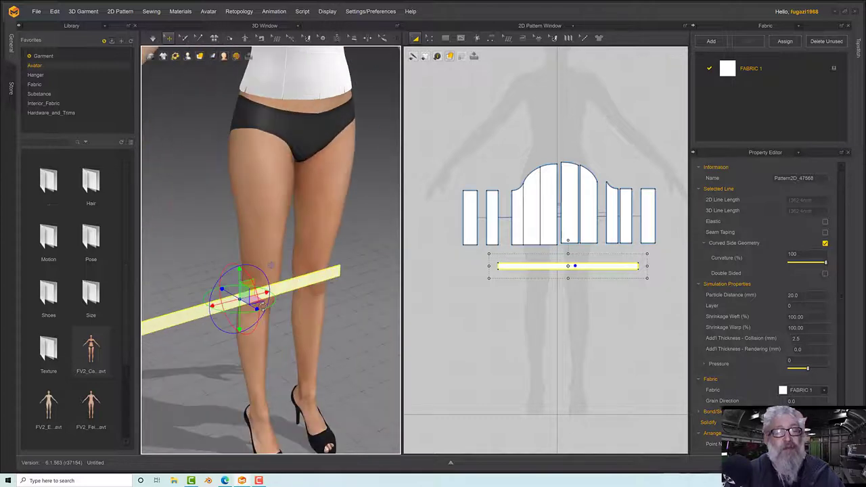
left_click_drag(239, 275, 236, 92)
- Wrap the strip around the body from a centre-front arrangement point and position it at the hips just below the bodice
right_click_drag(304, 134, 280, 124)
middle_click_drag(279, 124, 317, 218)
right_click_drag(317, 217, 227, 192)
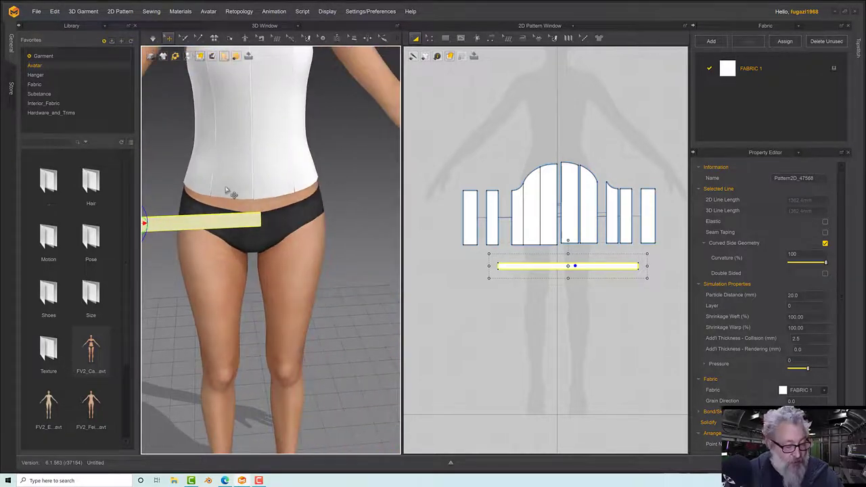
key("shift+f")
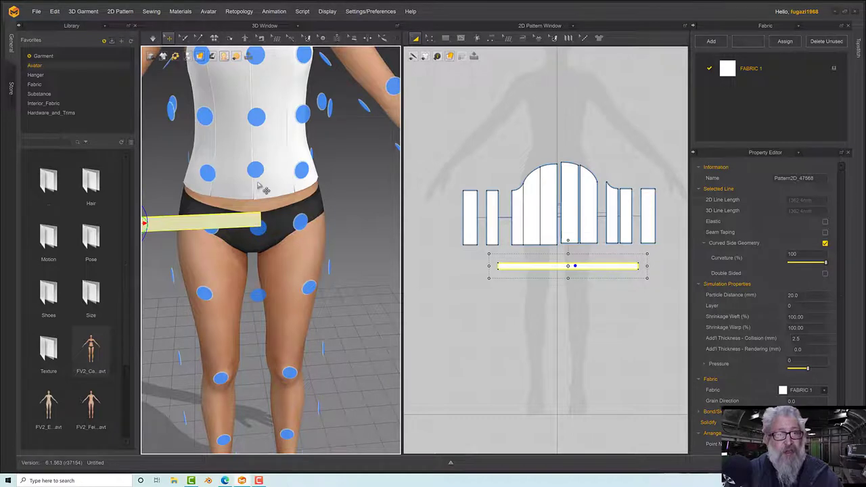
left_click(256, 174)
right_click_drag(305, 181, 283, 181)
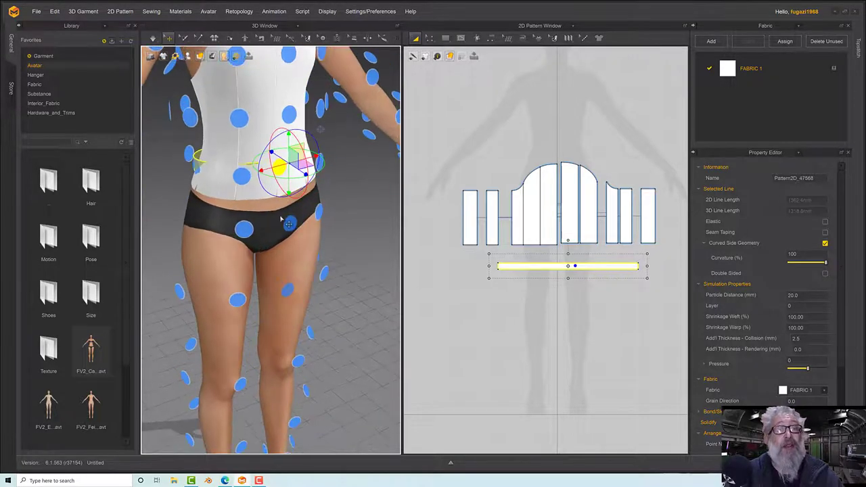
right_click_drag(298, 235, 316, 217)
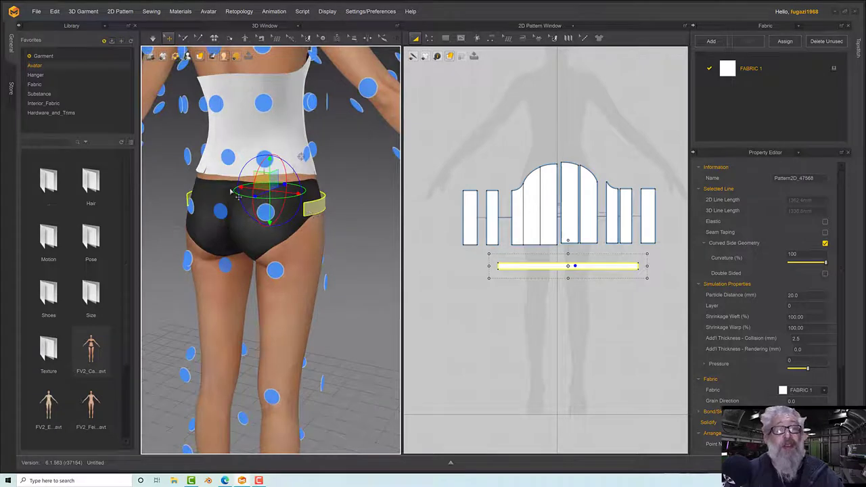
right_click_drag(232, 193, 269, 208)
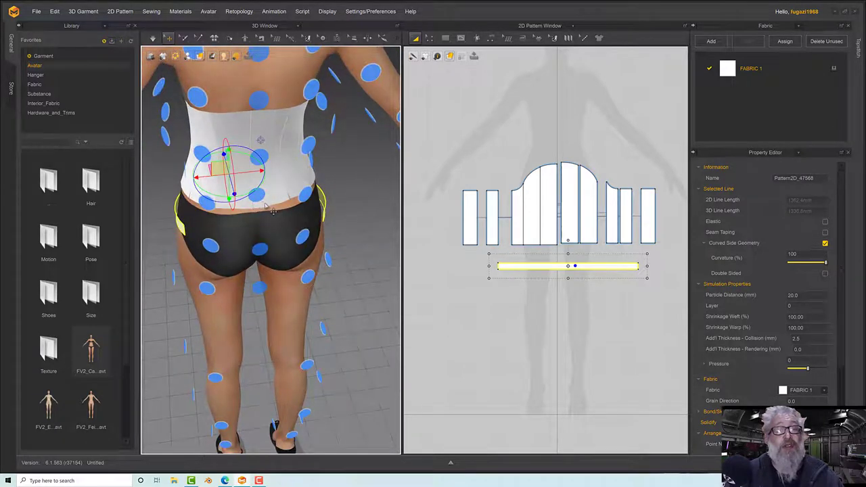
key("shift+f")
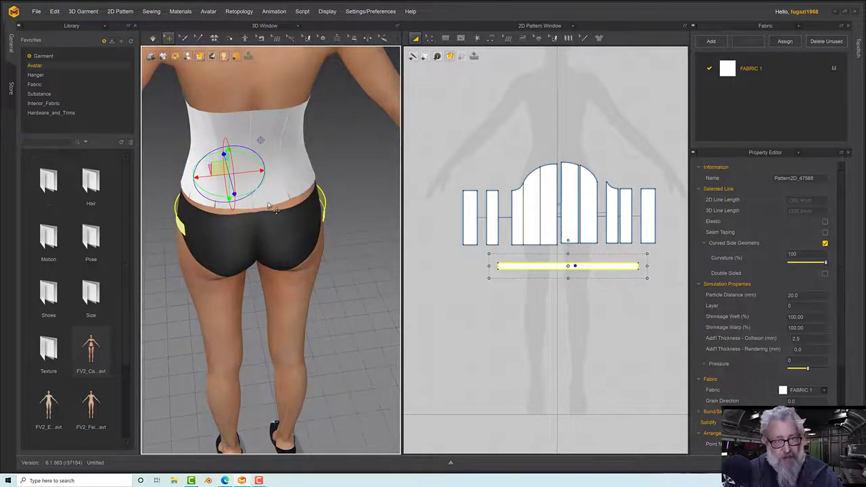
- Examine which end of the strip and which back bodice panel correspond between the 3D garment and the 2D pattern
right_click_drag(291, 206, 184, 233)
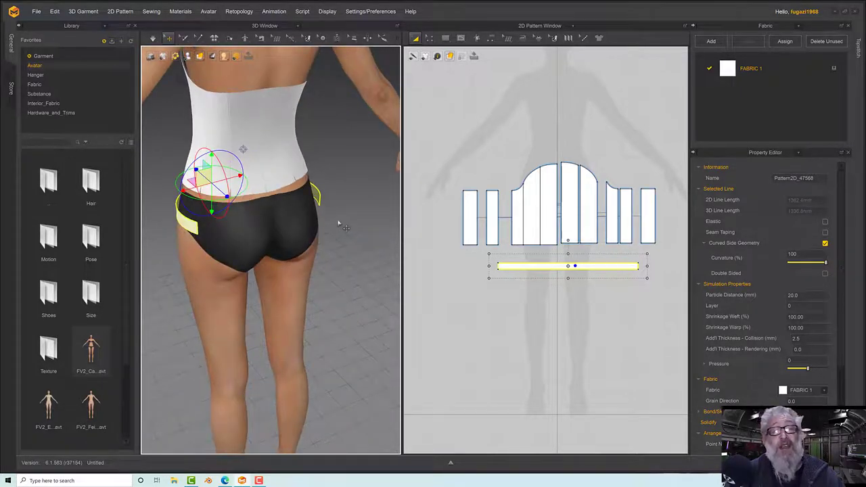
right_click_drag(338, 222, 313, 259)
left_click(284, 234)
left_click(282, 228)
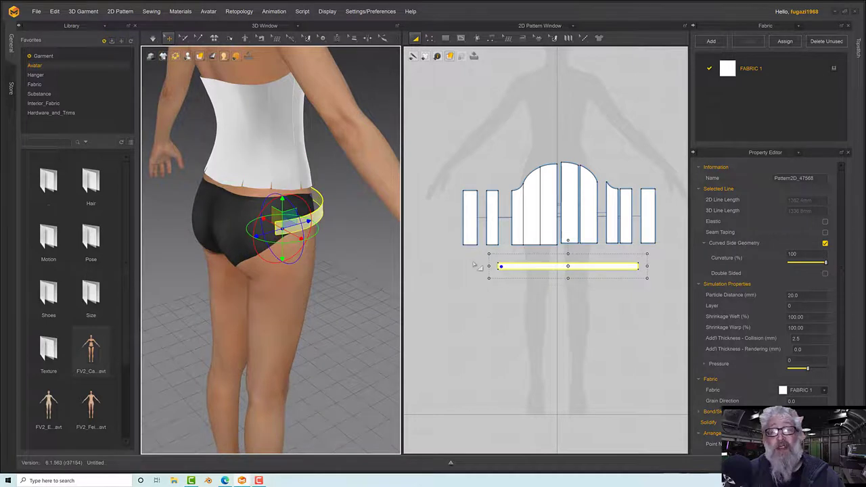
right_click_drag(271, 215, 243, 211)
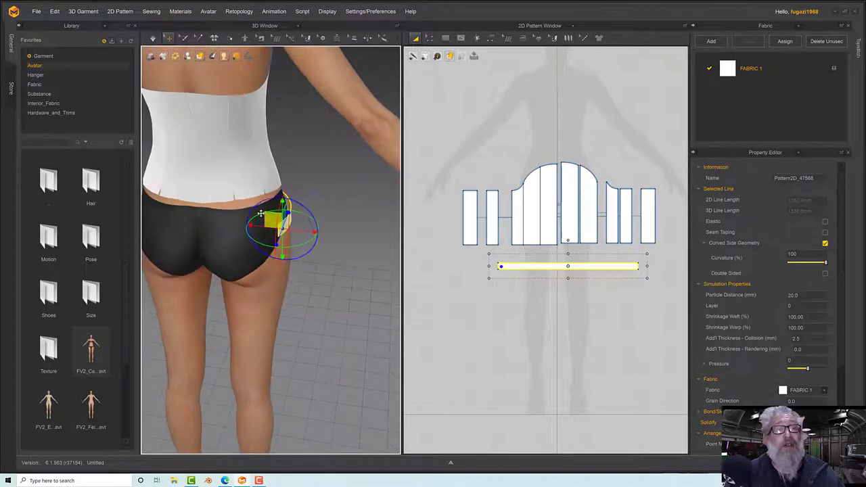
left_click(215, 200)
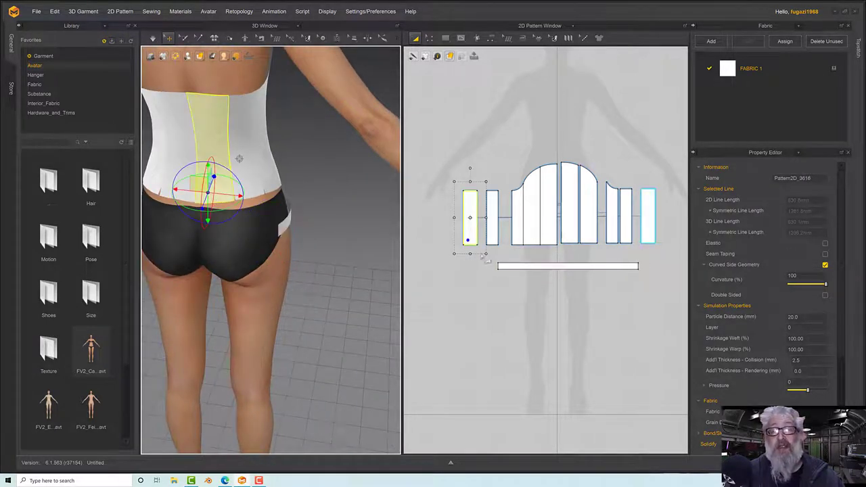
- With M:N Segment Sewing, set the strip's full top edge as the first side of the seam
left_click(491, 38)
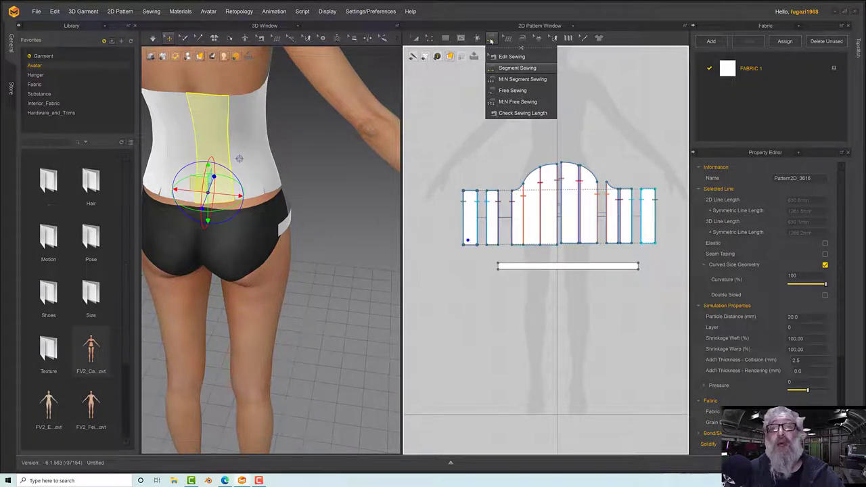
left_click(512, 80)
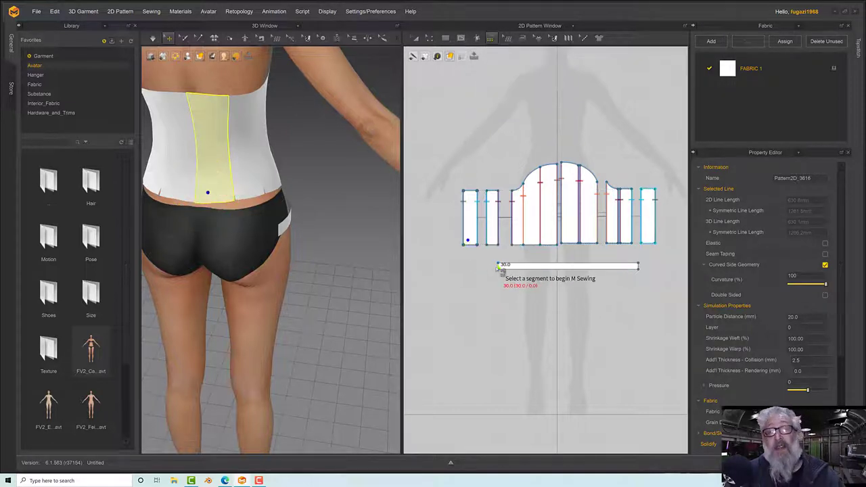
left_click(501, 268)
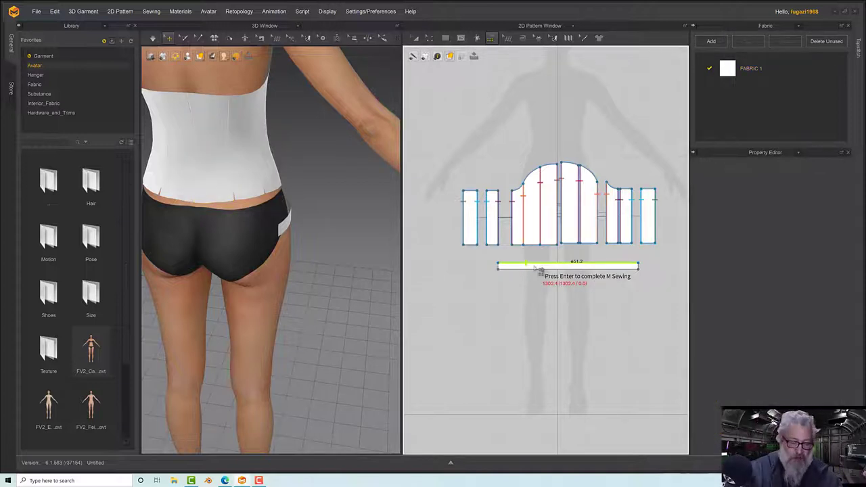
key("Return")
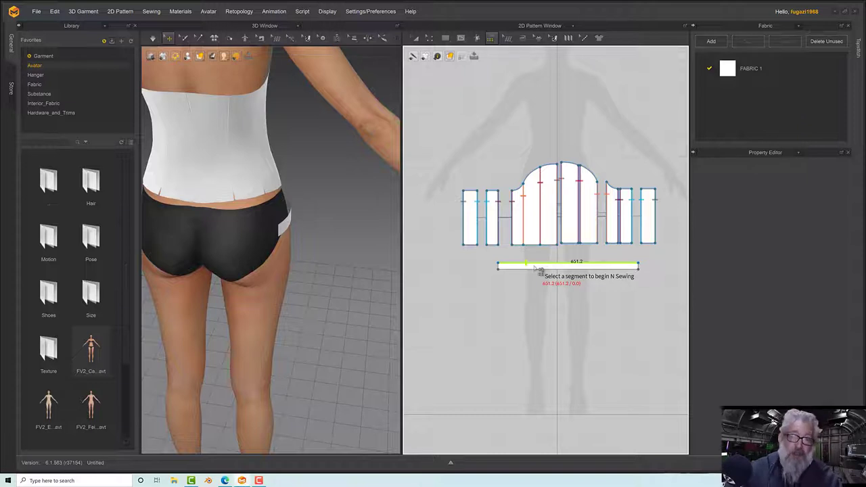
- Sew the strip's top edge to the bottom edges of all ten bodice panels, in order across the row
left_click(474, 245)
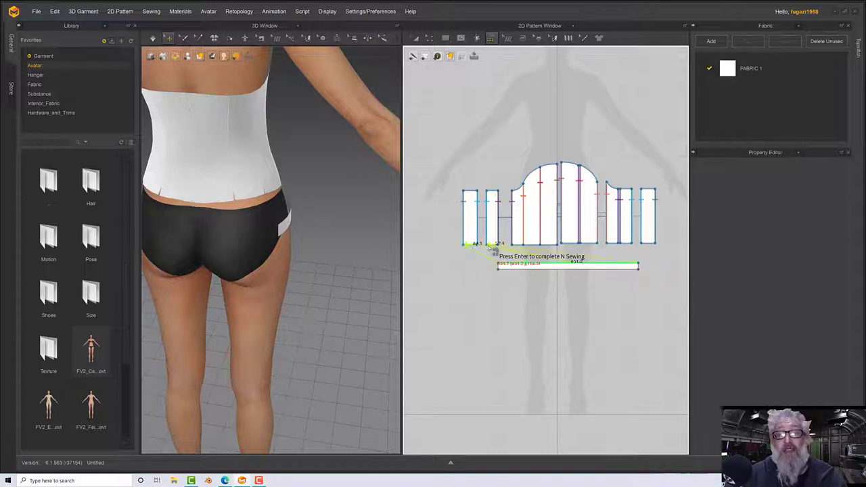
left_click(510, 245)
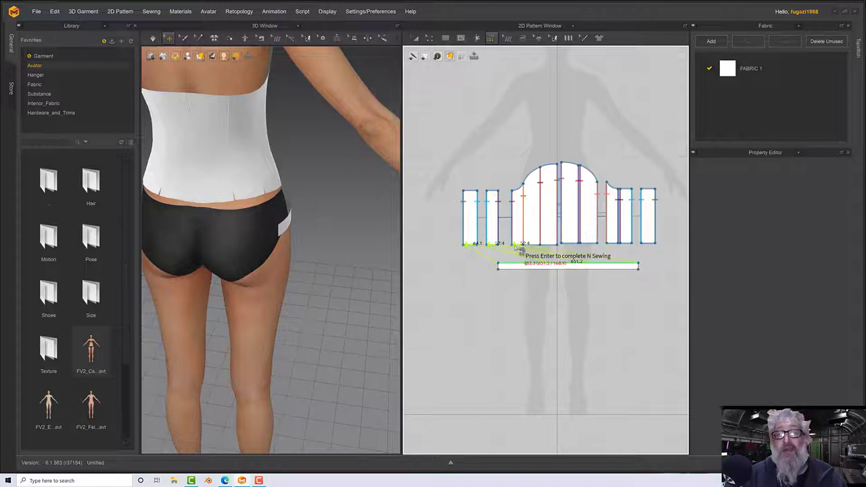
left_click(522, 245)
left_click(536, 244)
left_click(549, 245)
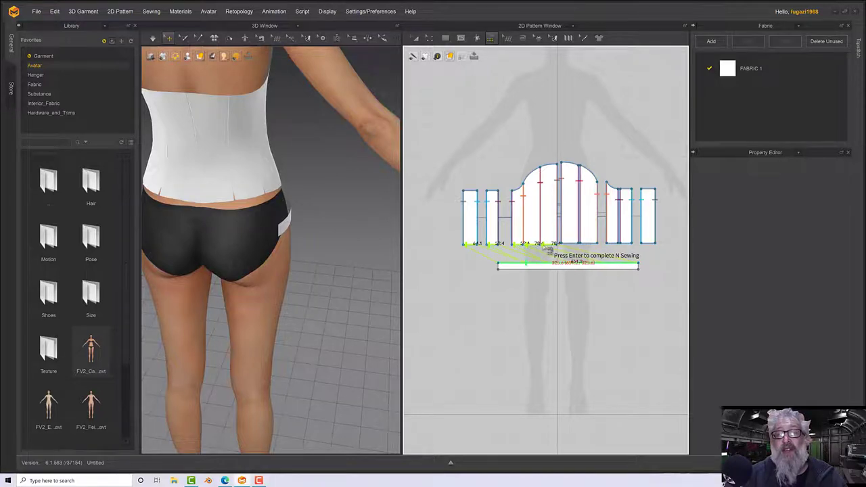
left_click(549, 266)
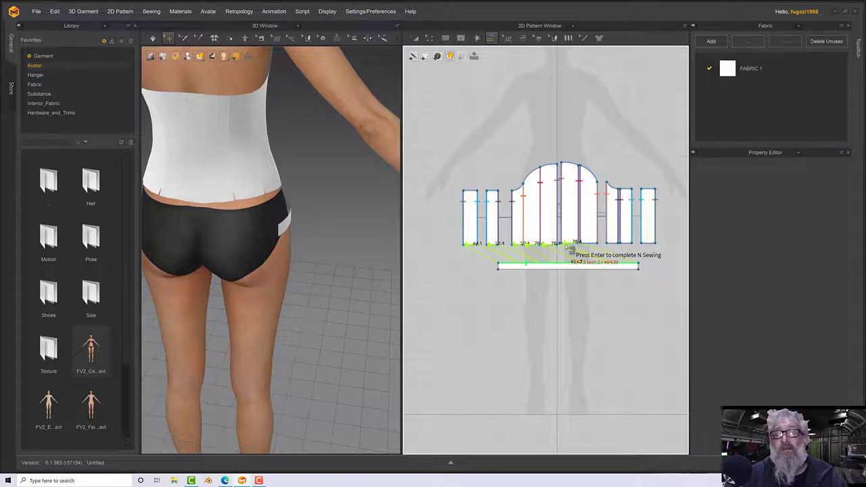
left_click(648, 248)
right_click_drag(323, 287, 300, 276)
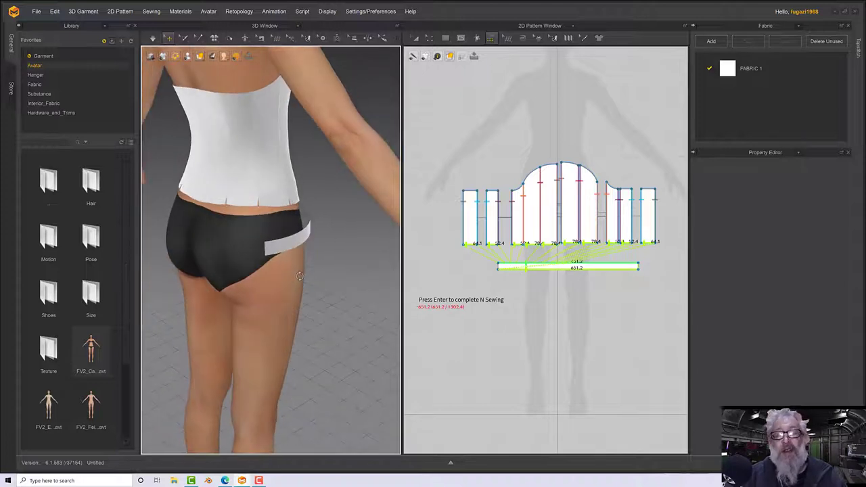
key("Return")
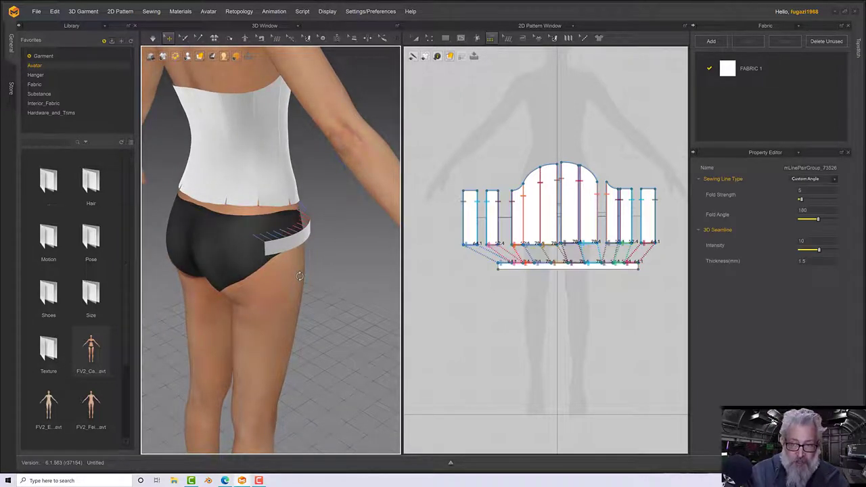
- Freeze all the bodice panels, leaving the hip strip unfrozen
right_click_drag(300, 276, 391, 230)
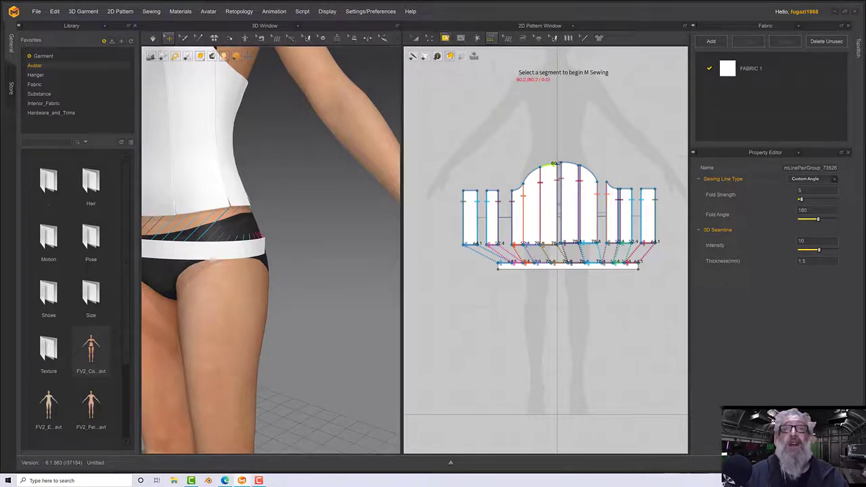
left_click(415, 37)
left_click_drag(445, 139, 669, 254)
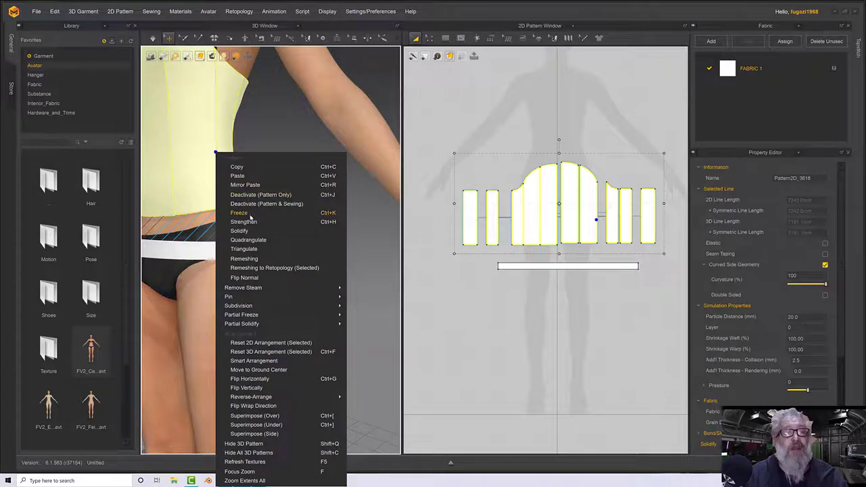
left_click(241, 213)
- Simulate the garment to draw the strip up to the bodice's bottom edge, and inspect its ends at the back
right_click_drag(249, 215, 228, 248)
left_click(240, 234)
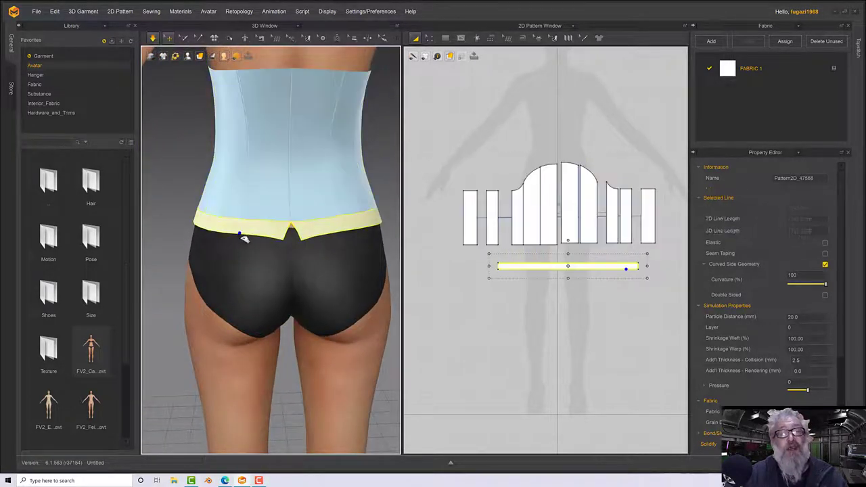
left_click(255, 240)
- Sew the strip's two short ends to each other with Segment Sewing
left_click(429, 38)
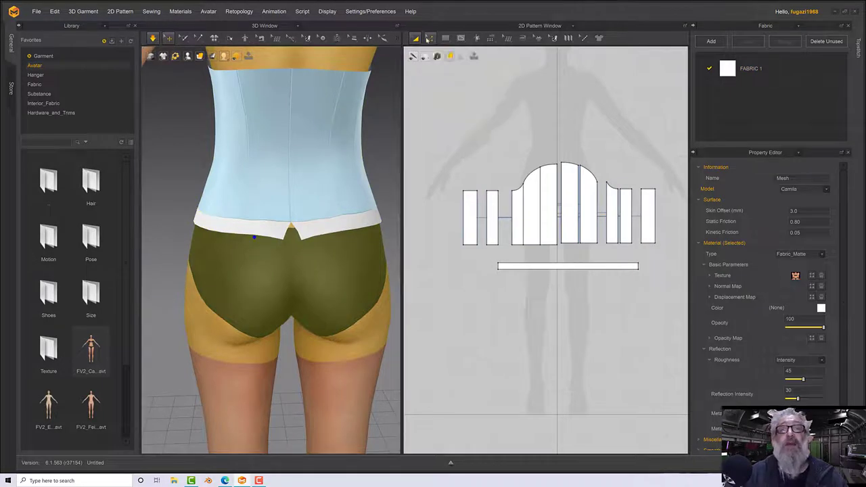
mouse_move(427, 38)
left_click(430, 56)
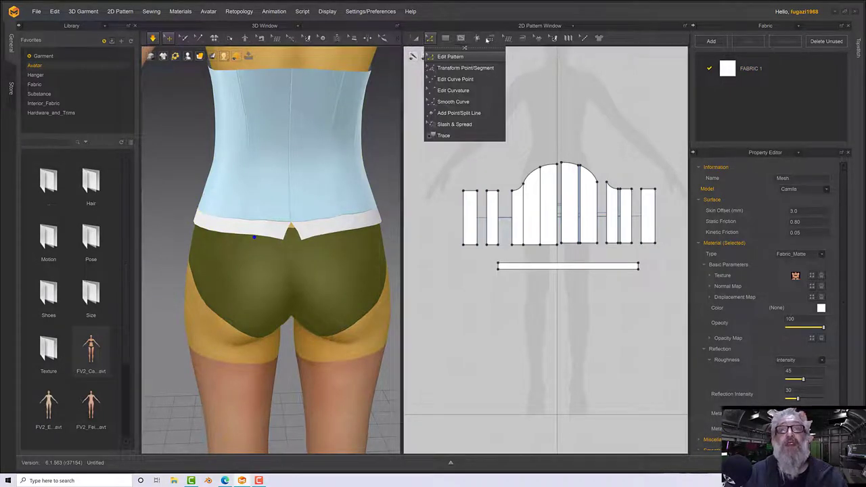
mouse_move(494, 41)
left_click(516, 68)
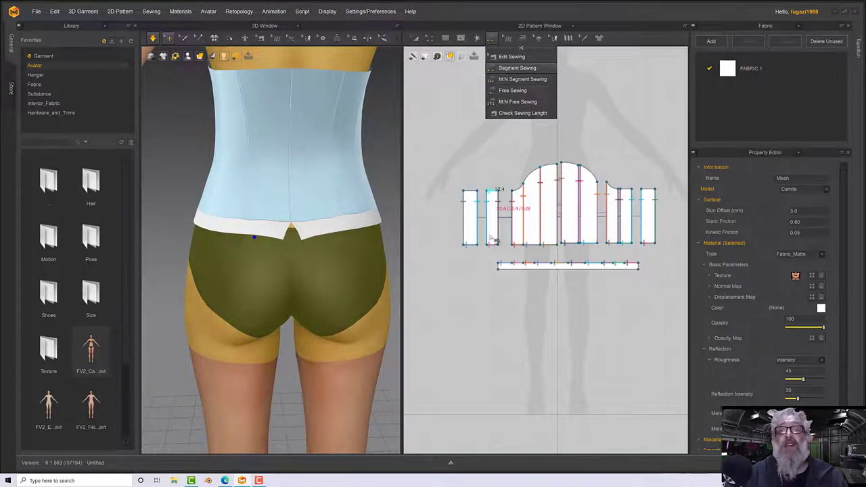
left_click(500, 268)
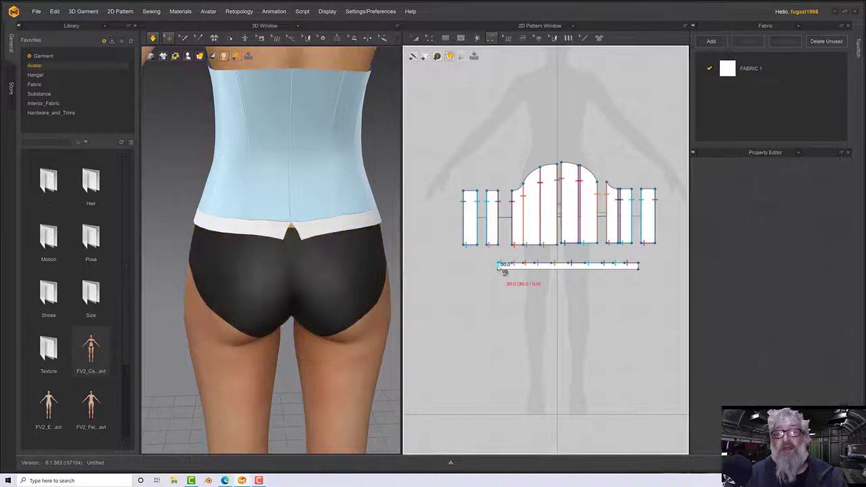
left_click(639, 267)
right_click_drag(357, 247, 400, 247)
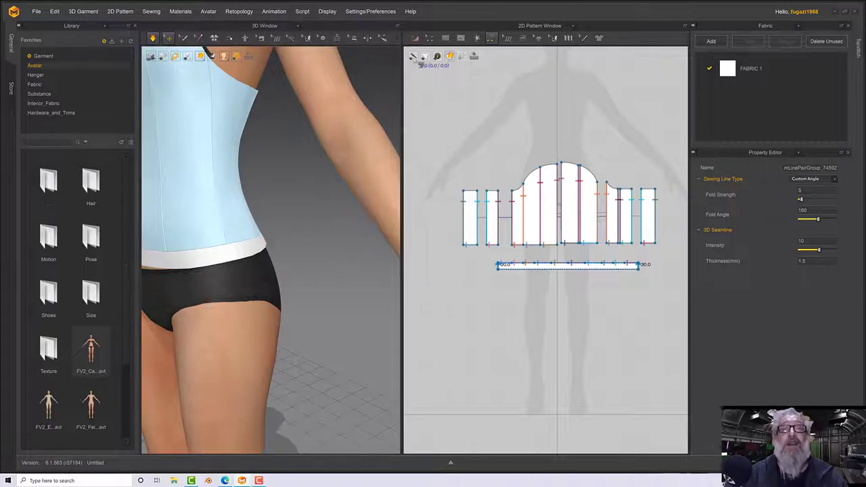
- Select all the bodice panels together with the strip and unfreeze them
left_click(414, 39)
scroll(449, 136, "down", 3)
left_click_drag(440, 113, 572, 209)
right_click(197, 140)
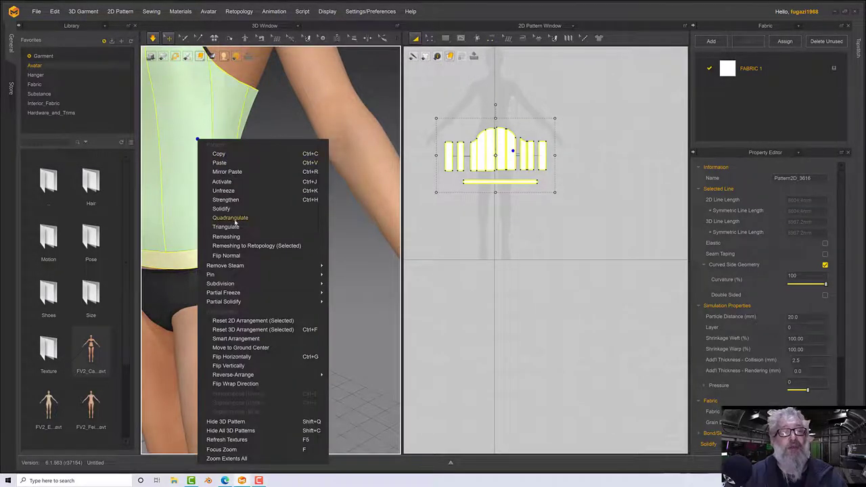
left_click(229, 199)
- Simulate the unfrozen garment to close the strip's end seam and settle the bodice, and check it from the front
right_click_drag(251, 193, 222, 193)
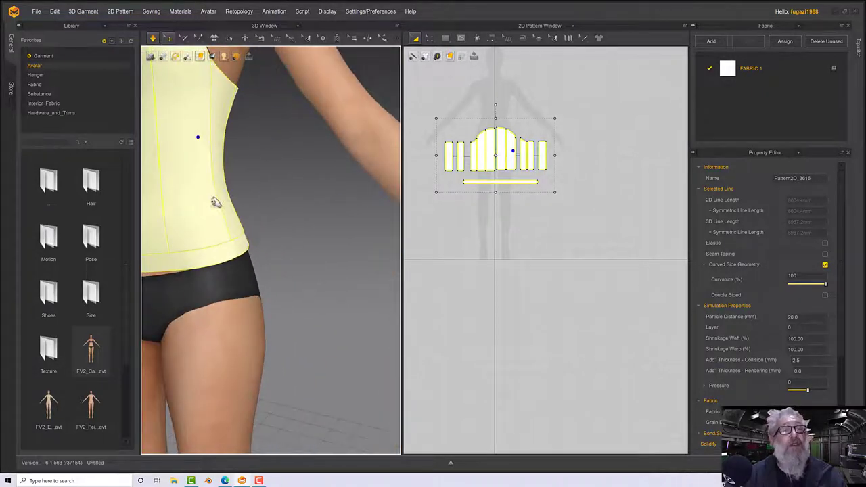
scroll(295, 264, "up", 3)
scroll(275, 248, "down", 1)
right_click_drag(274, 248, 303, 202)
key("space")
scroll(317, 208, "up", 1)
scroll(318, 210, "down", 2)
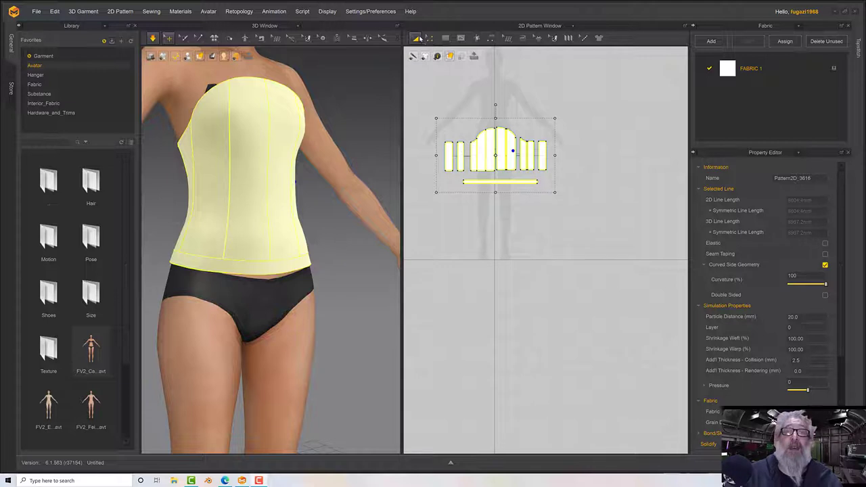
- Select the strip's bottom edge in the 2D pattern and read its length
left_click(428, 39)
left_click(466, 192)
left_click(499, 183)
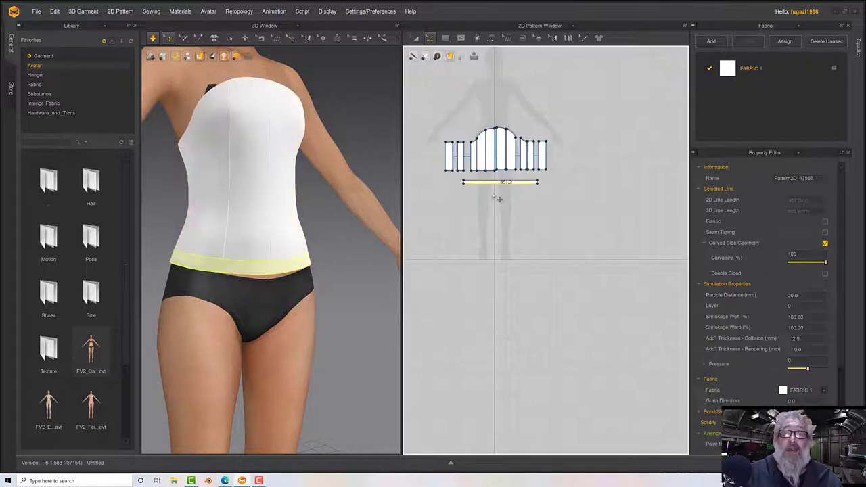
scroll(496, 210, "down", 3)
scroll(495, 211, "up", 6)
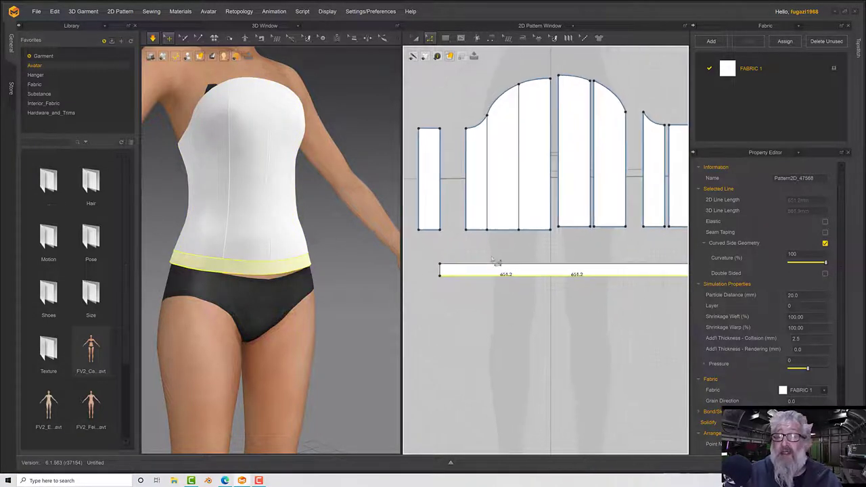
middle_click_drag(512, 290, 492, 279)
scroll(471, 255, "up", 3)
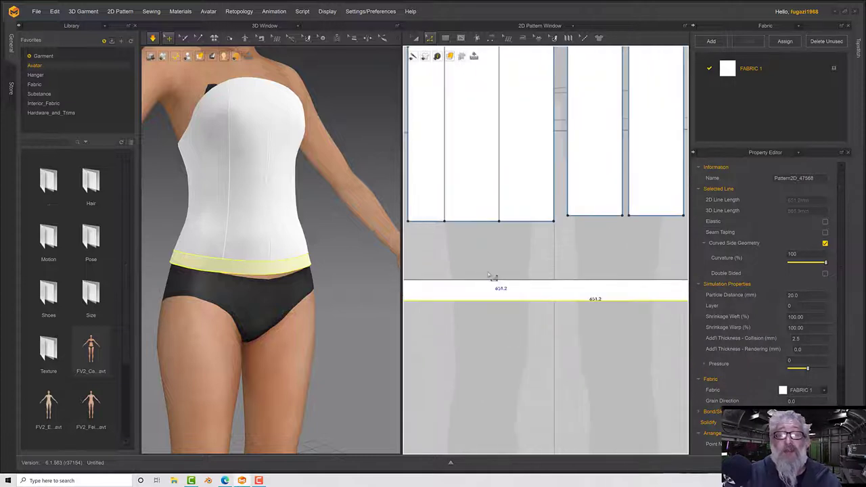
scroll(491, 276, "down", 6)
right_click_drag(490, 277, 539, 292)
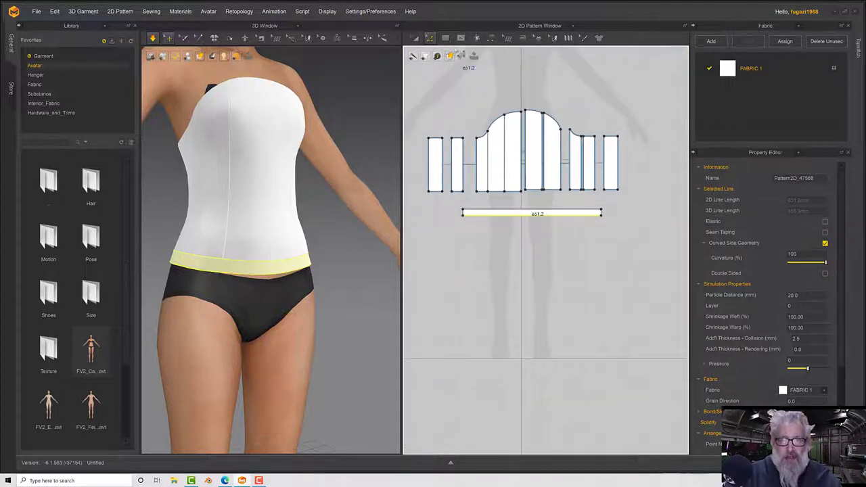
- Create a circular pattern with a circumference of 651.2 mm below the strip
left_click(459, 40)
left_click(445, 38)
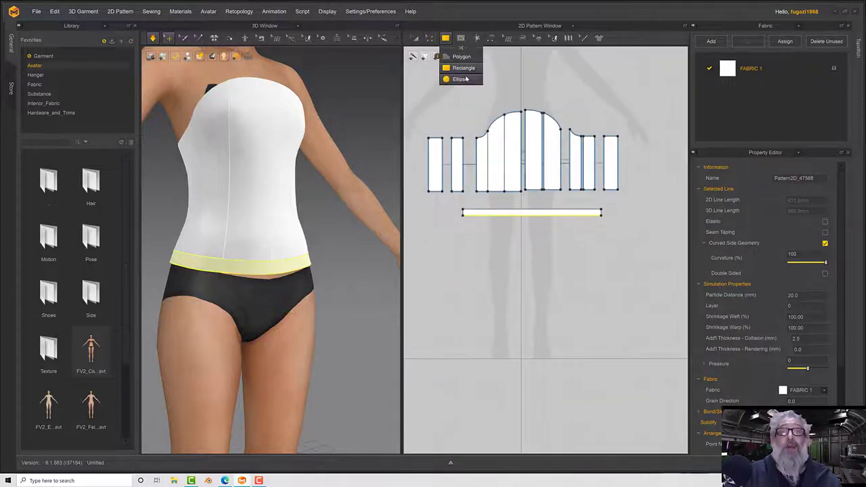
left_click(460, 79)
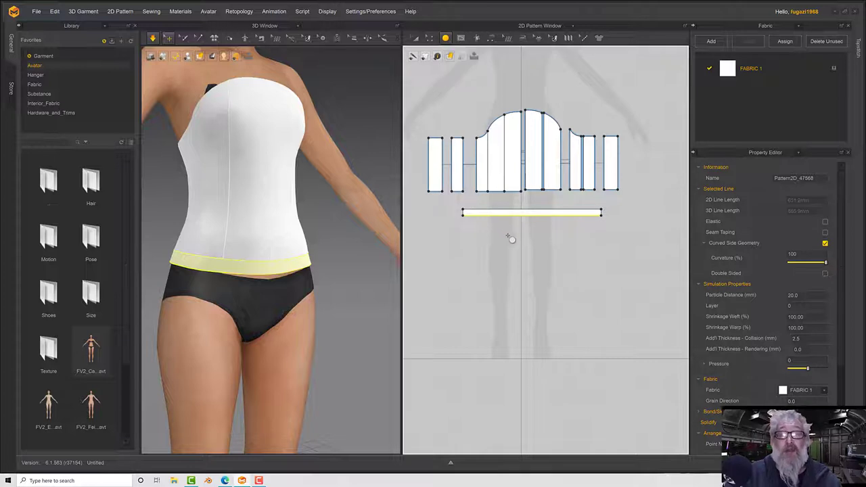
left_click(526, 274)
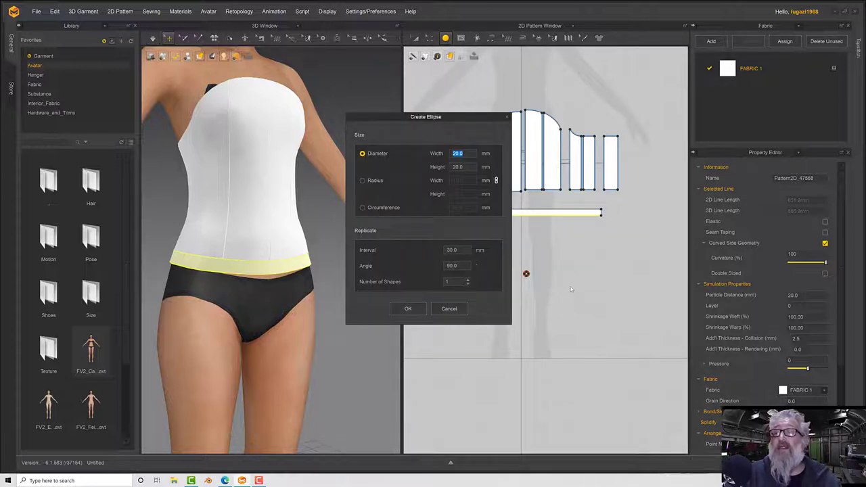
left_click(362, 207)
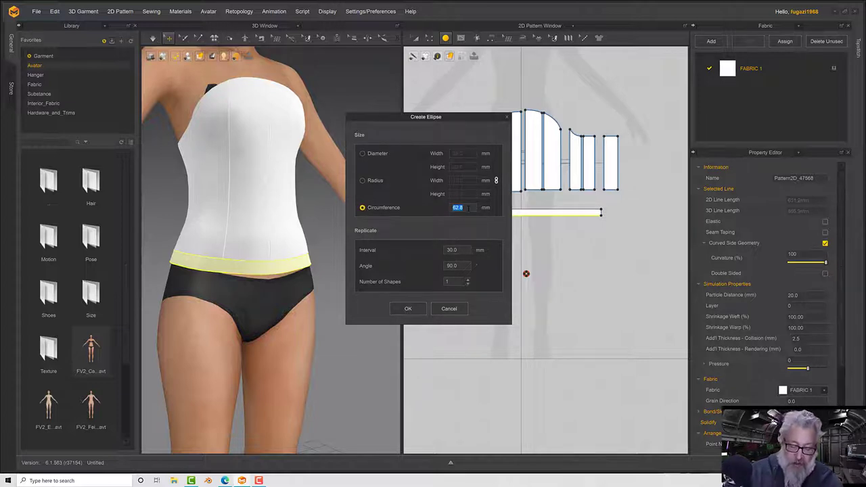
type("651.")
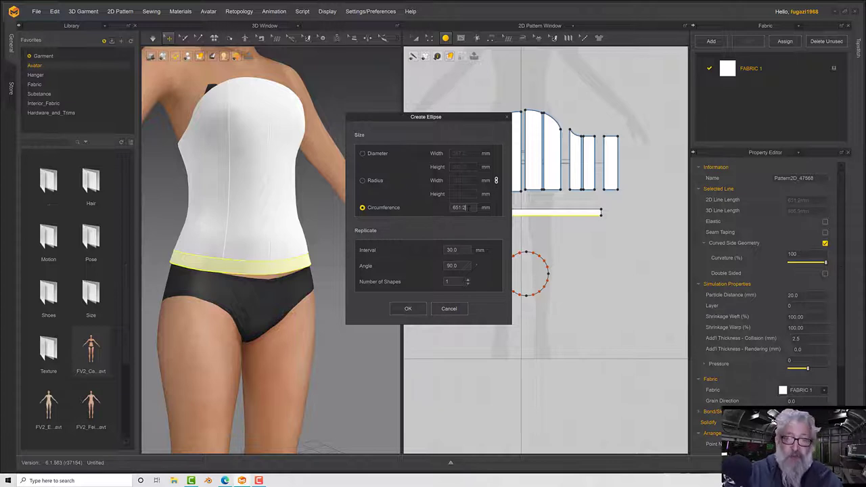
left_click(406, 309)
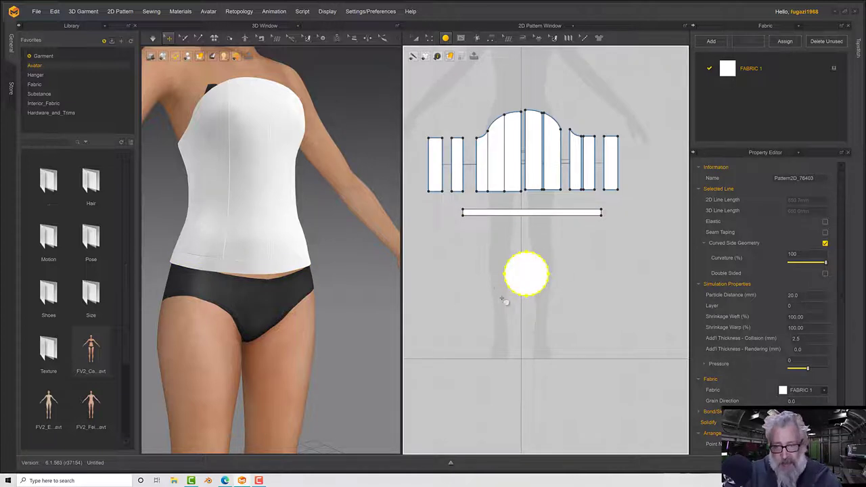
- Offset the circle's pattern outline outward by 200 mm, with Direction set to Extend and Create Internal Line enabled
left_click(431, 40)
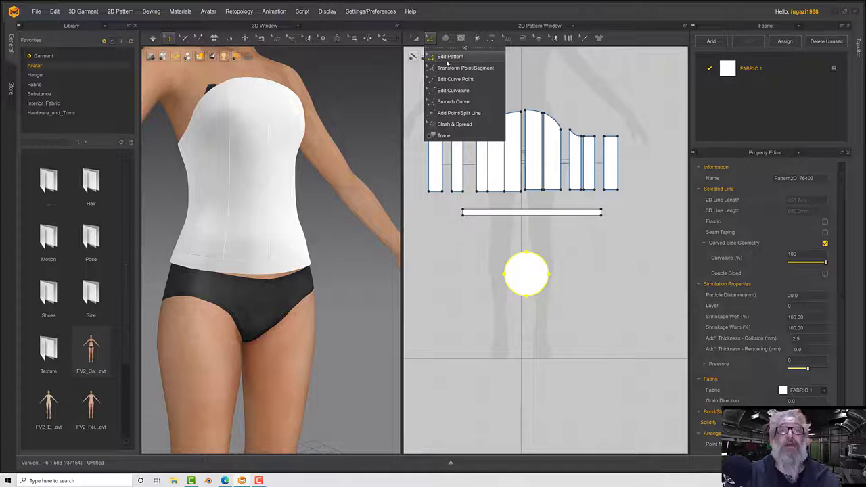
left_click(460, 259)
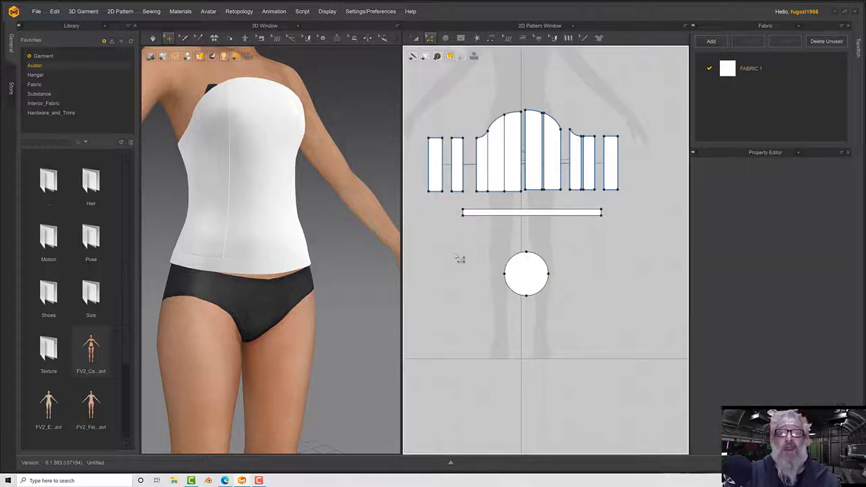
left_click(512, 264)
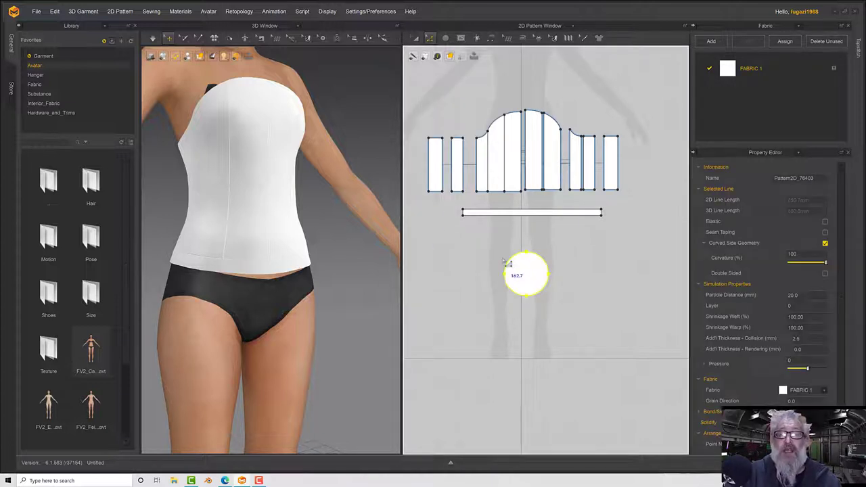
right_click(514, 266)
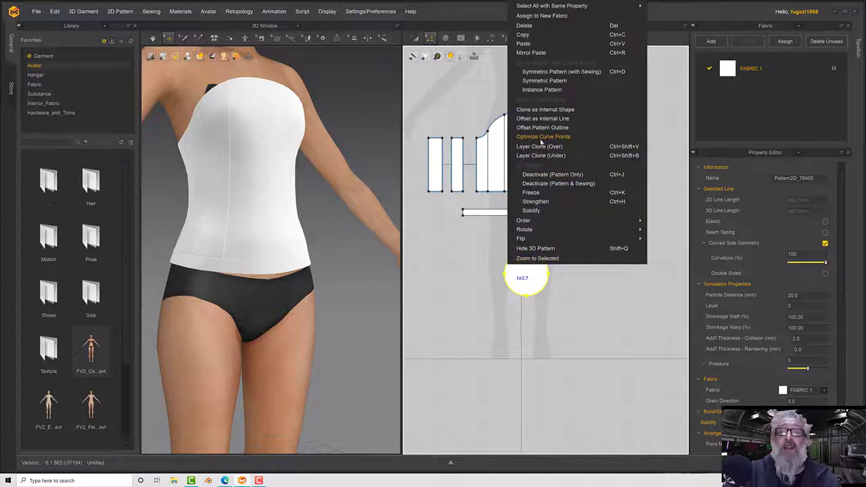
left_click(541, 119)
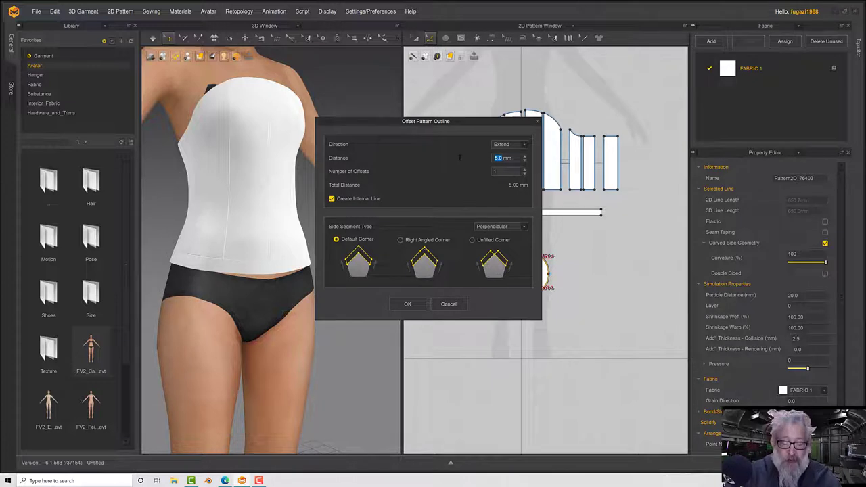
type("40")
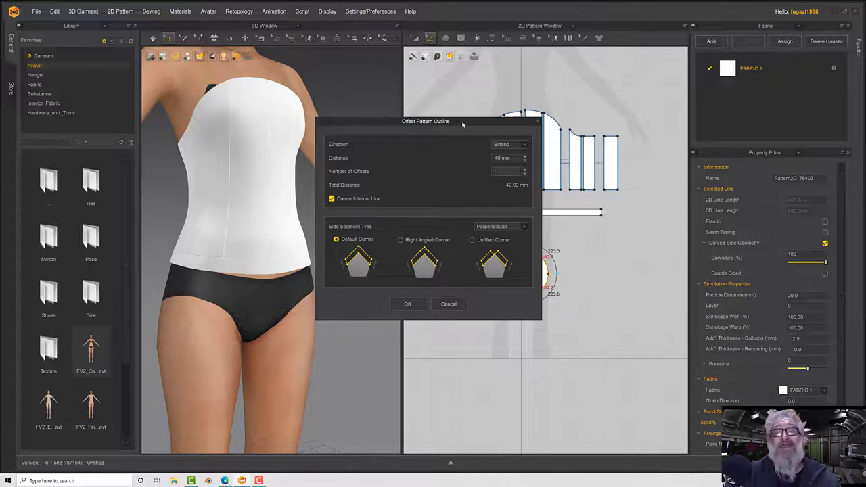
left_click_drag(462, 124, 350, 166)
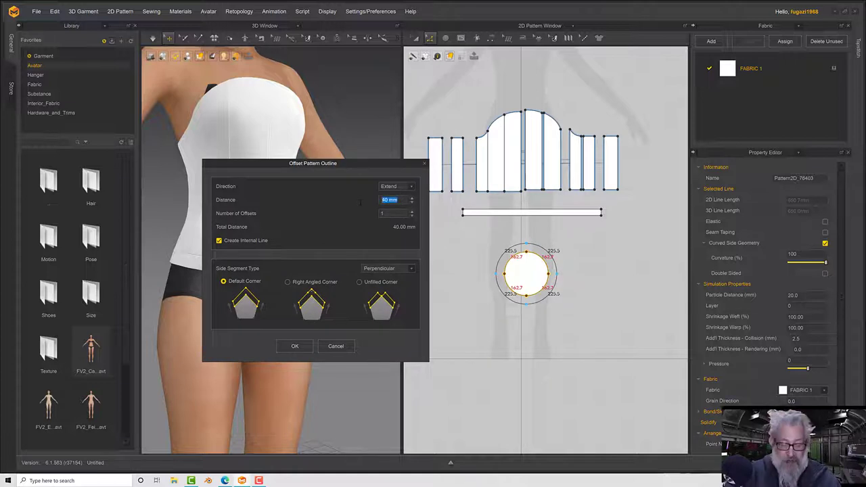
type("200")
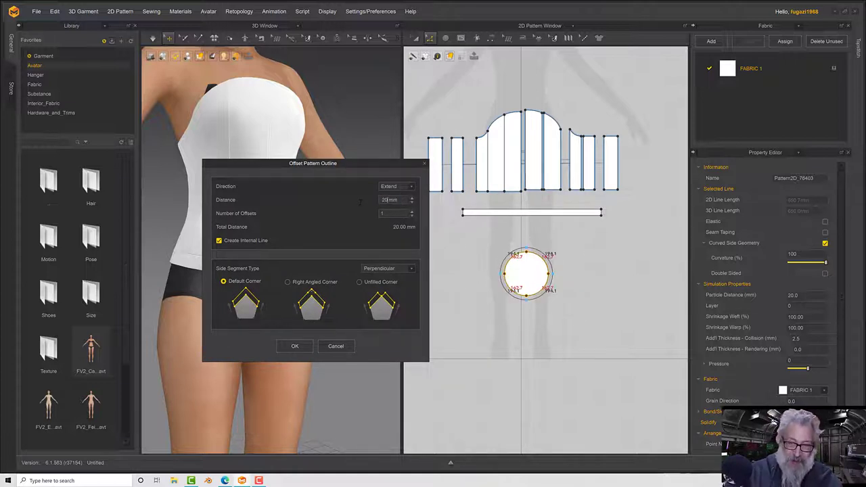
left_click(296, 345)
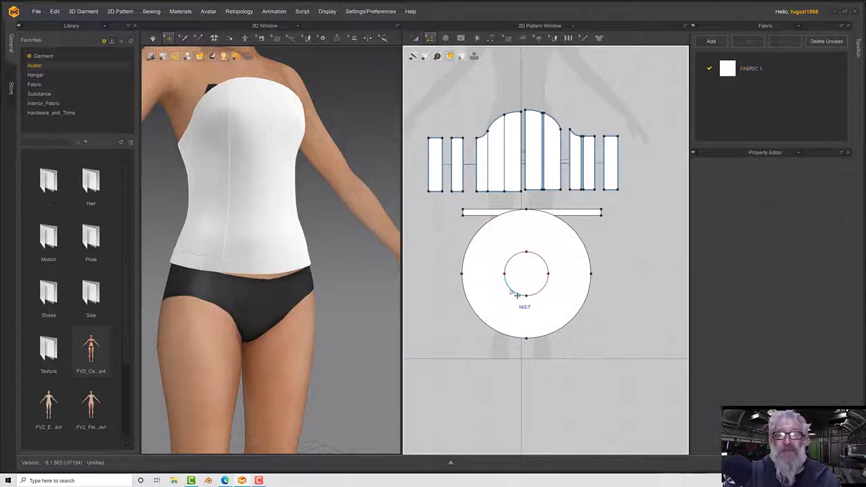
- Convert the inner circle of the enlarged pattern to a hole
left_click(508, 274)
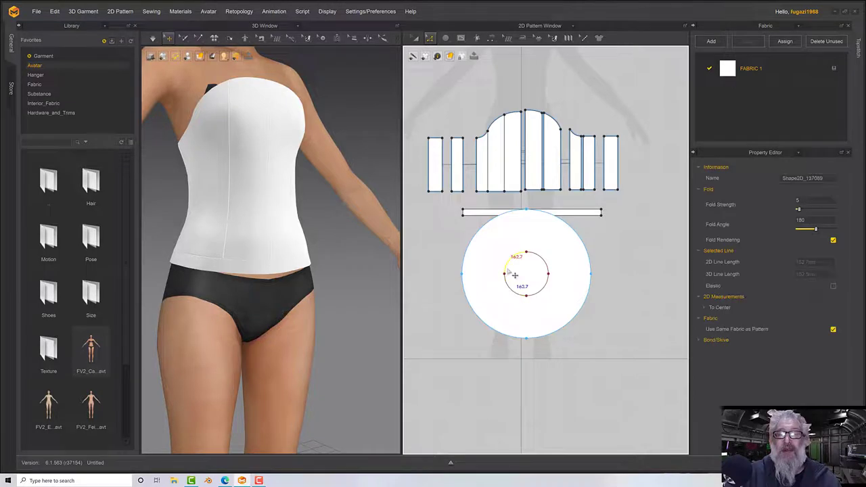
right_click(508, 269)
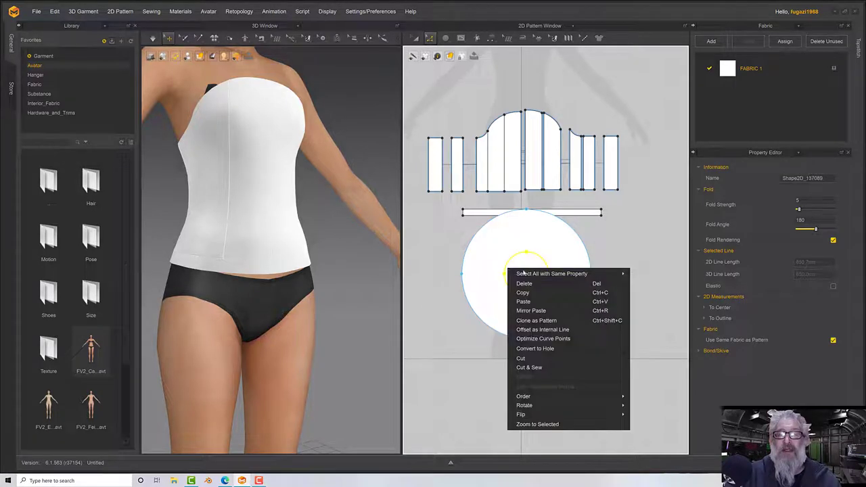
left_click(541, 349)
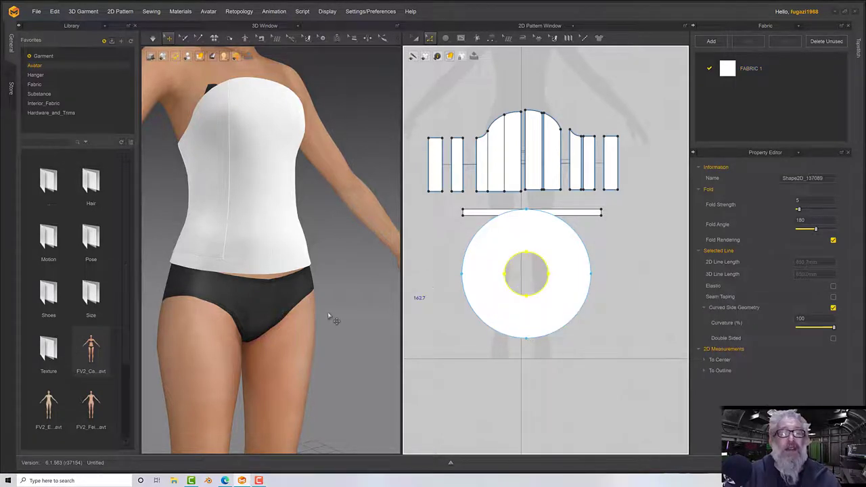
- Rotate the ring pattern to horizontal in 3D and position it around the avatar's hips, just below the bodice
scroll(332, 315, "down", 5)
right_click(321, 345)
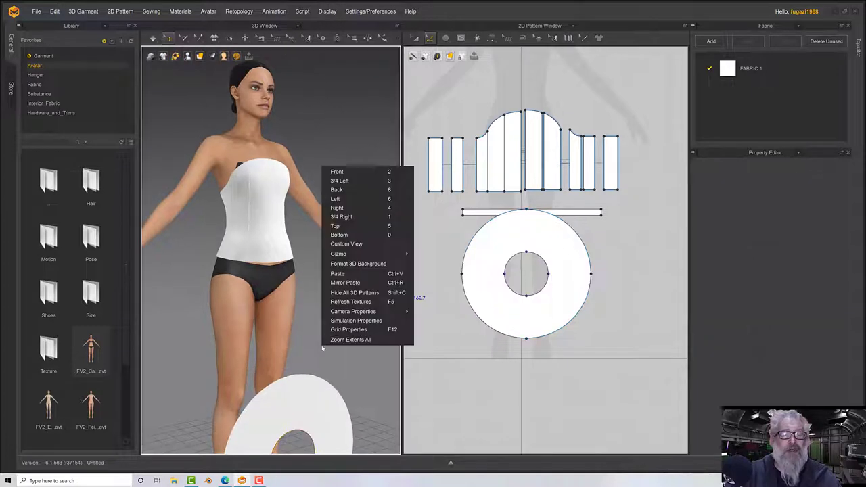
middle_click_drag(321, 345, 309, 269)
left_click(304, 304)
right_click_drag(315, 321, 335, 310)
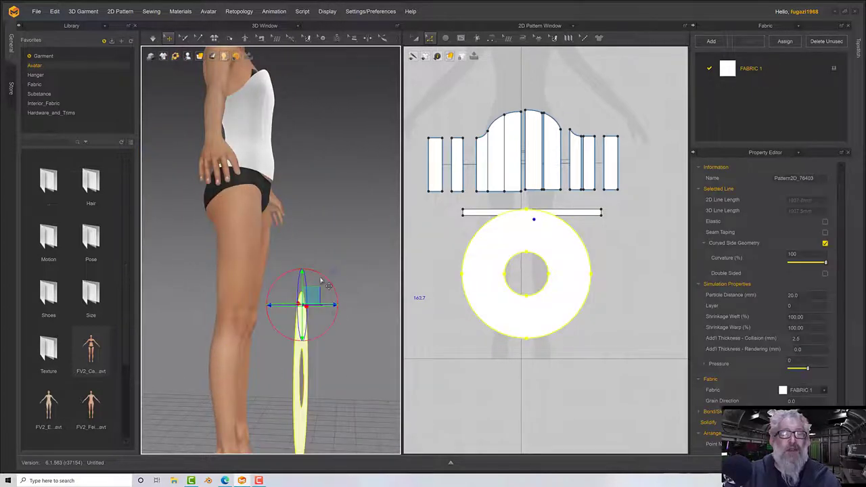
left_click_drag(320, 272, 189, 181)
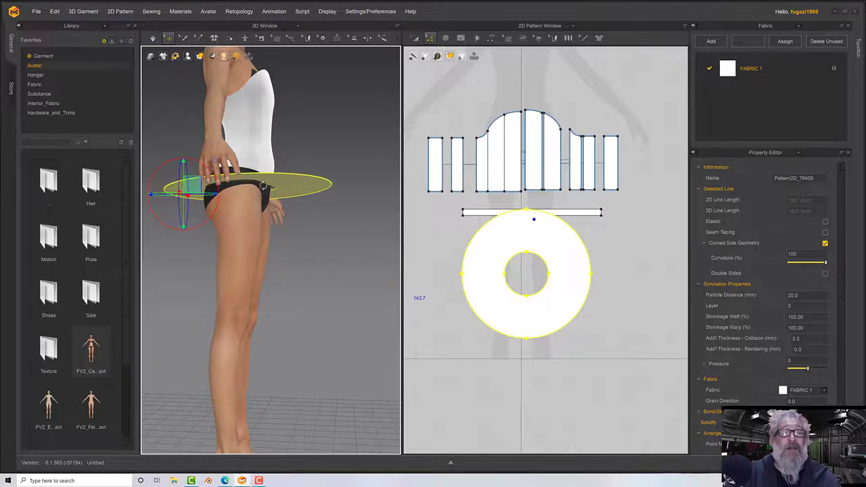
right_click_drag(172, 178, 267, 232)
left_click(283, 241)
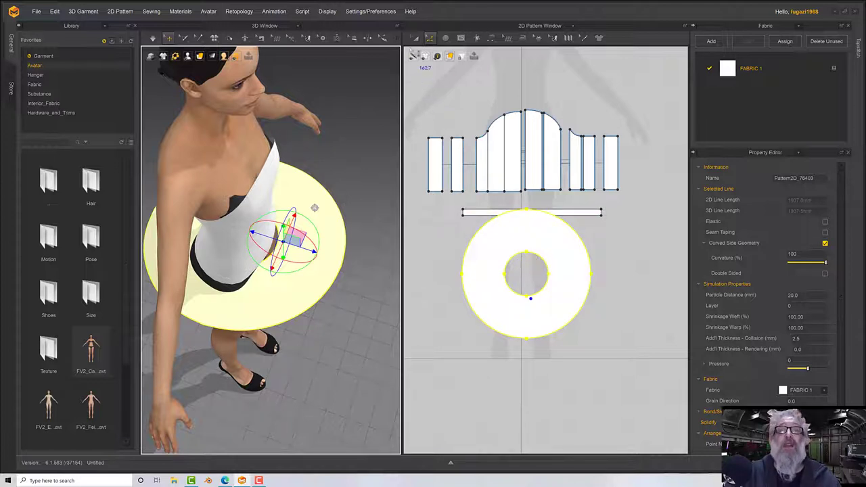
- Move the ring pattern down in the 2D layout, clear of the strip
left_click(415, 38)
left_click_drag(505, 239, 507, 264)
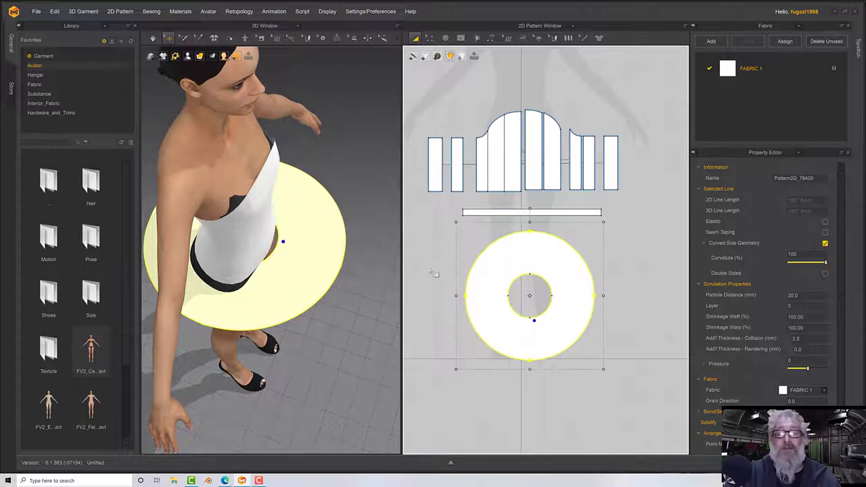
- Free-sew the entire inner circle of the ring pattern to the full bottom edge of the hip band strip
right_click_drag(312, 280, 297, 312)
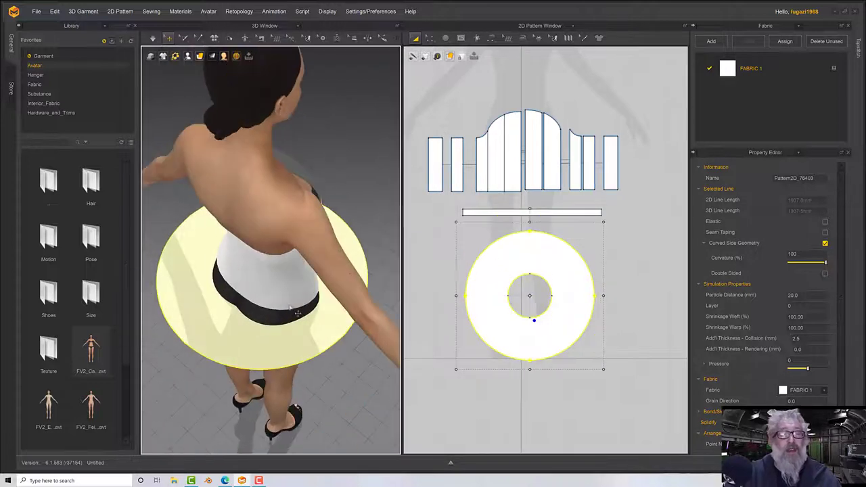
left_click(227, 321)
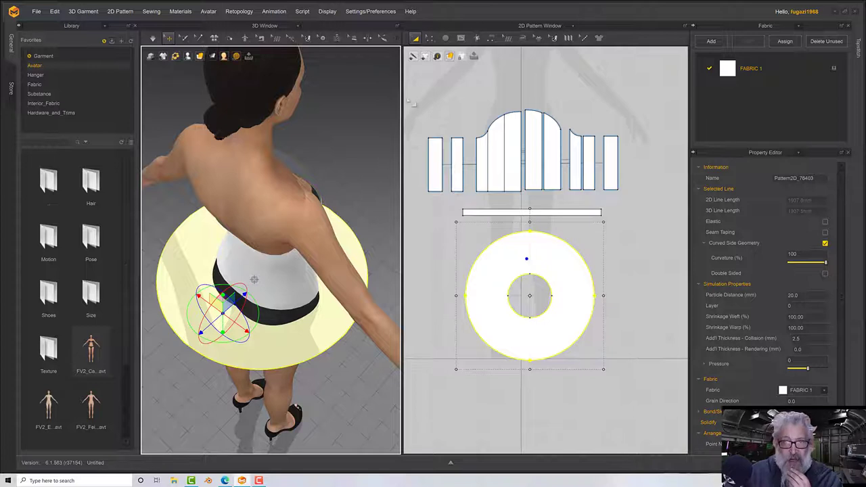
left_click(492, 38)
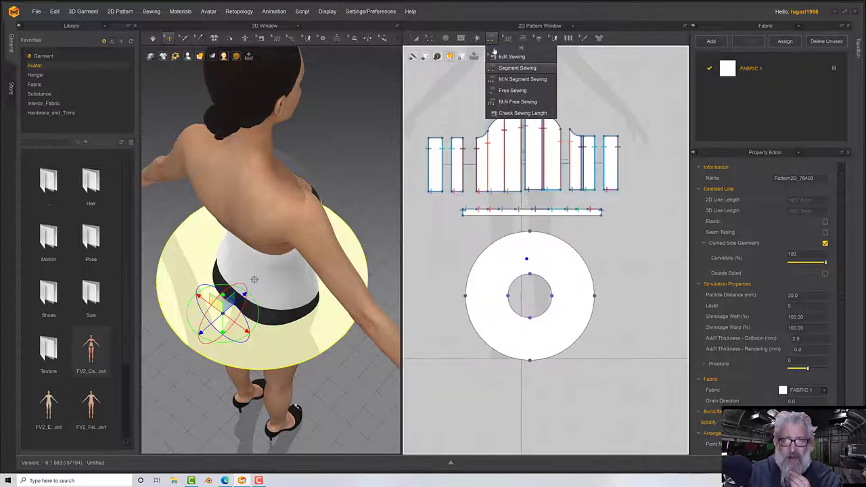
left_click(514, 90)
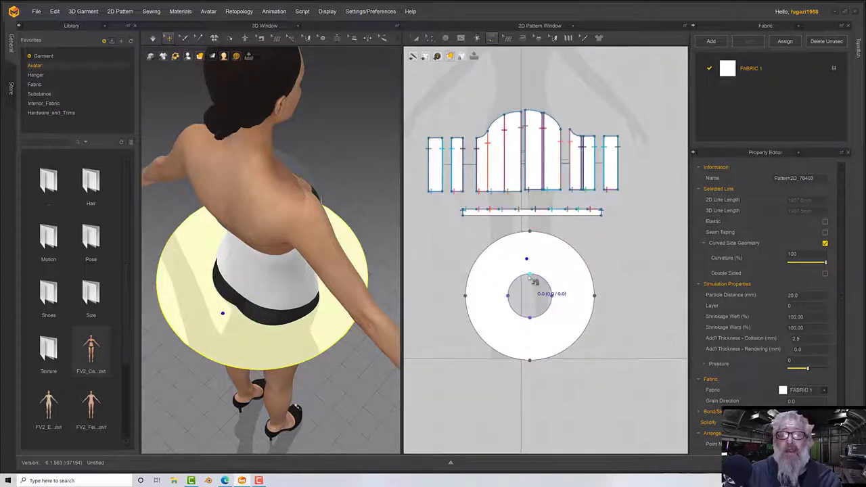
left_click(532, 281)
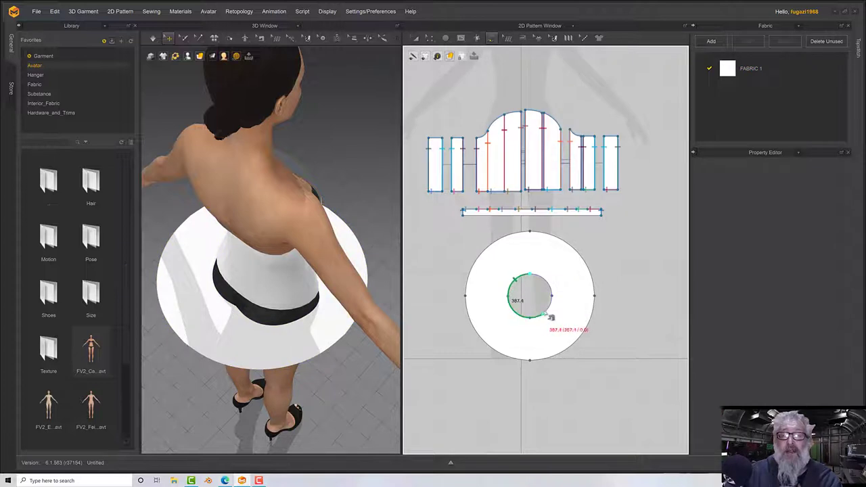
left_click(534, 278)
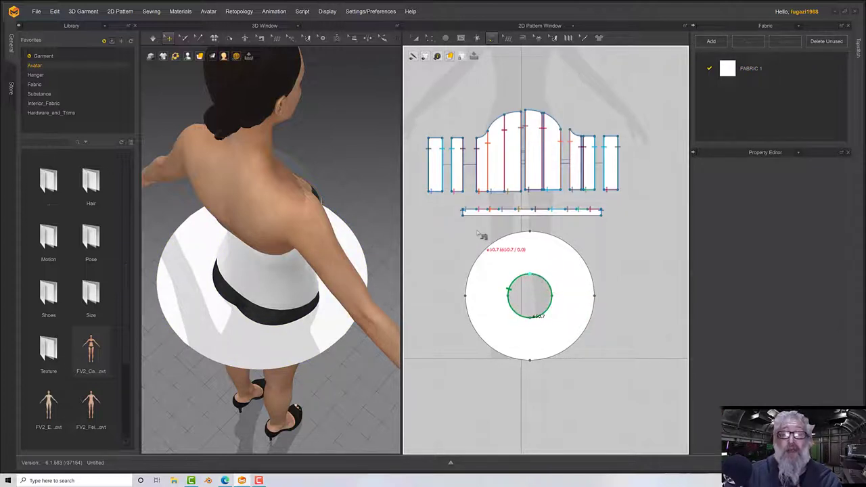
left_click(464, 213)
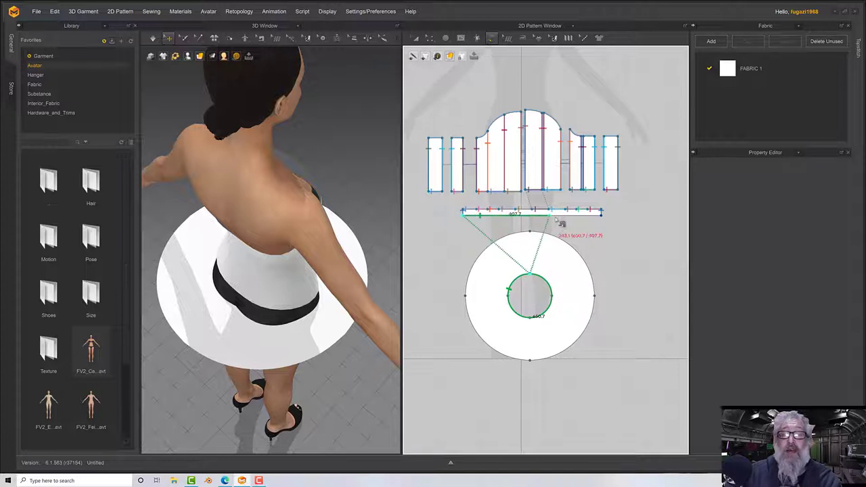
left_click(600, 213)
- Move the ring pattern backward in 3D, away from the avatar's back
right_click_drag(297, 293, 353, 248)
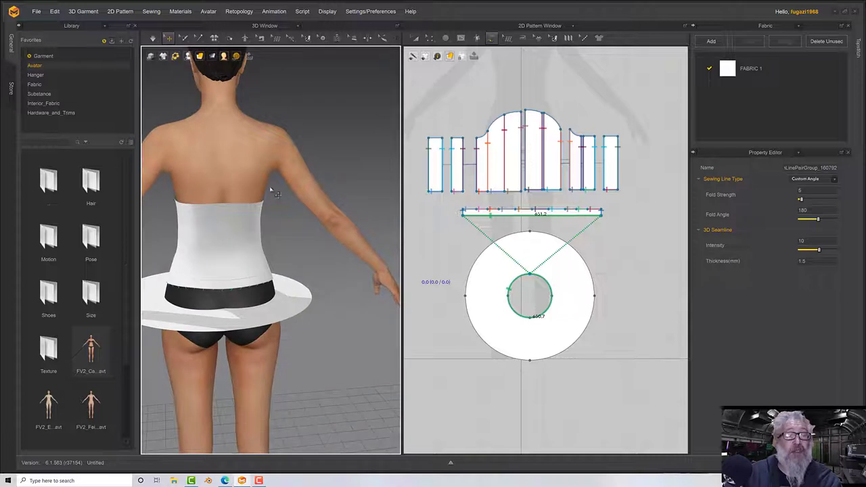
left_click(258, 323)
right_click_drag(260, 325, 297, 328)
middle_click_drag(298, 328, 326, 331)
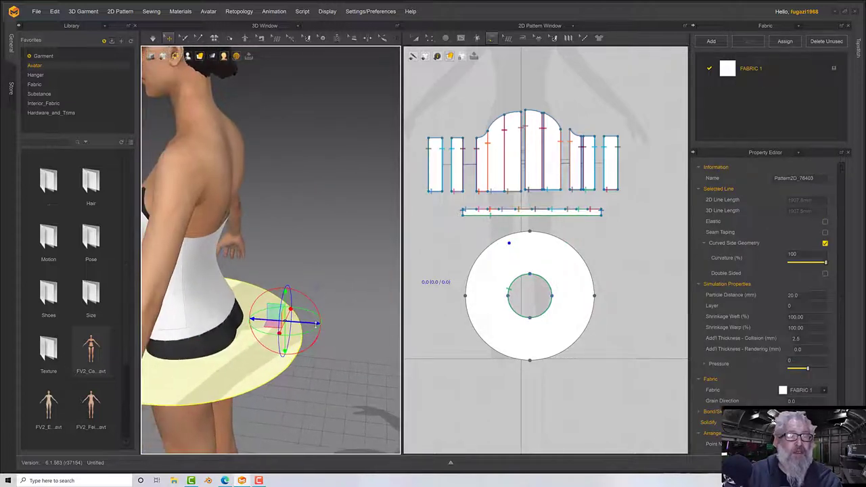
left_click_drag(316, 324, 344, 326)
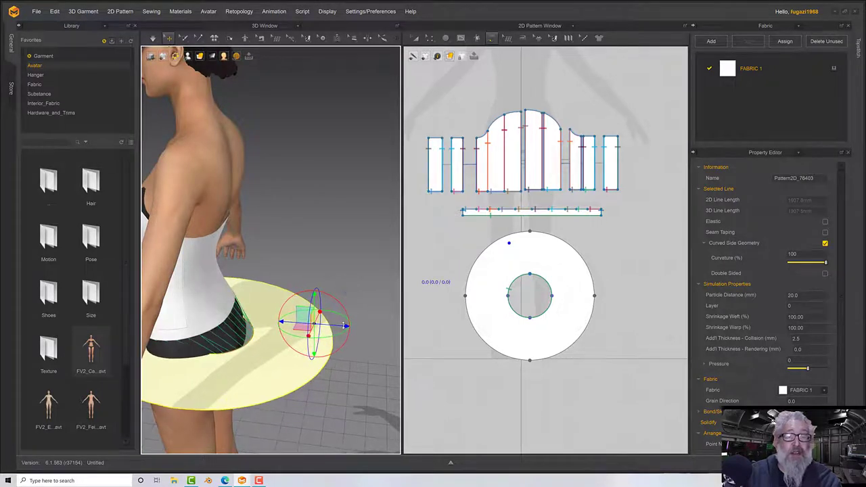
- Try reversing the sewing between the ring's inner circle and the hip band, and switch it back to its original direction
left_click(489, 40)
left_click(514, 61)
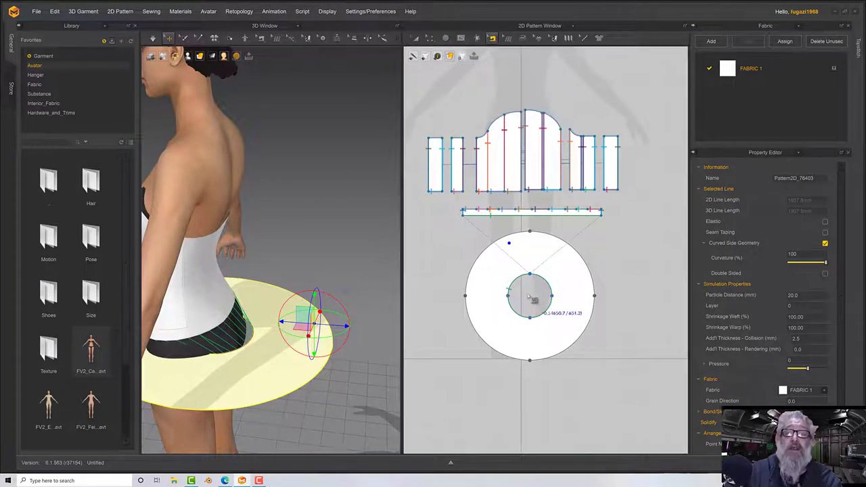
left_click(522, 285)
right_click(517, 278)
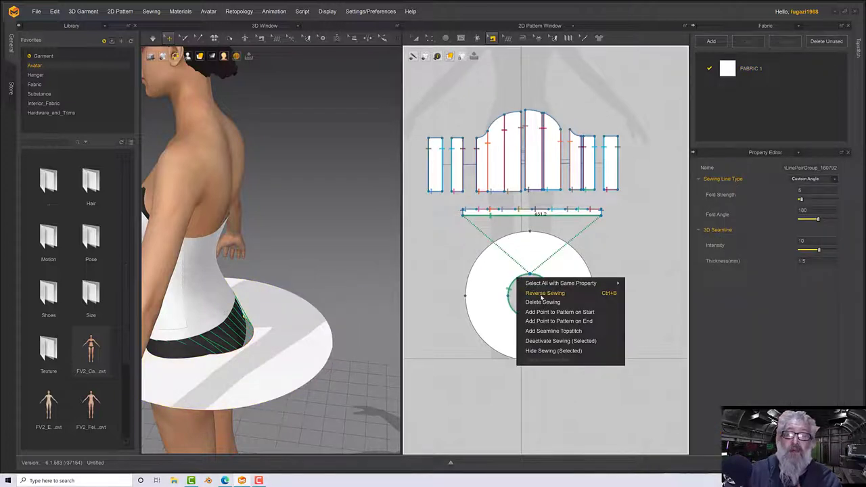
left_click(541, 294)
right_click_drag(303, 313, 238, 324)
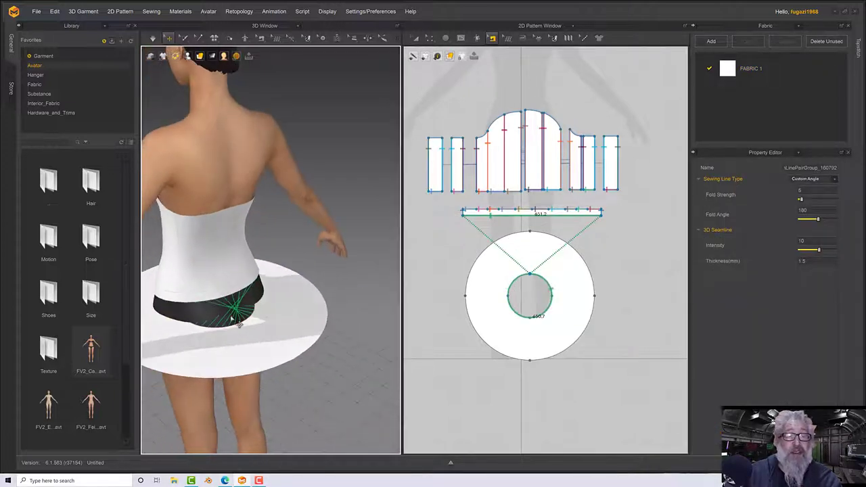
right_click(519, 279)
left_click(542, 294)
- Freeze the hip band pattern on the avatar
right_click_drag(338, 299, 349, 274)
left_click(229, 299)
right_click(228, 300)
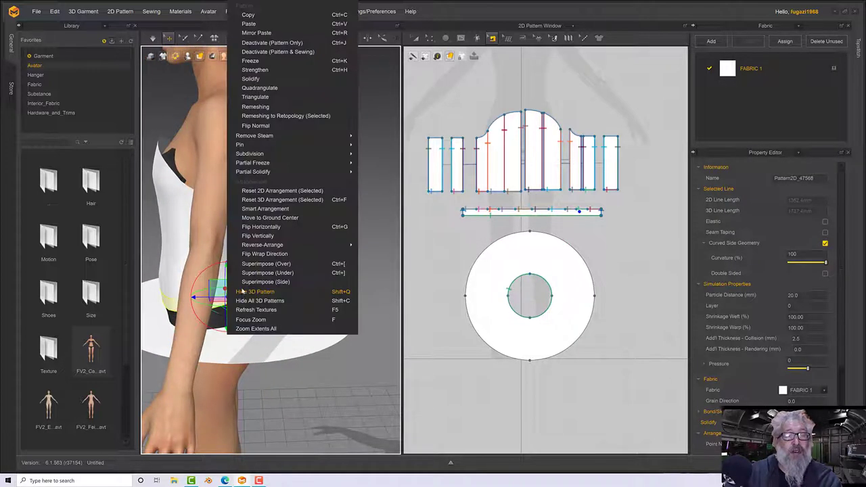
left_click(263, 62)
- Simulate the garment to pull the ring onto the frozen hip band and drape it as a skirt
right_click_drag(316, 234, 305, 237)
key("space")
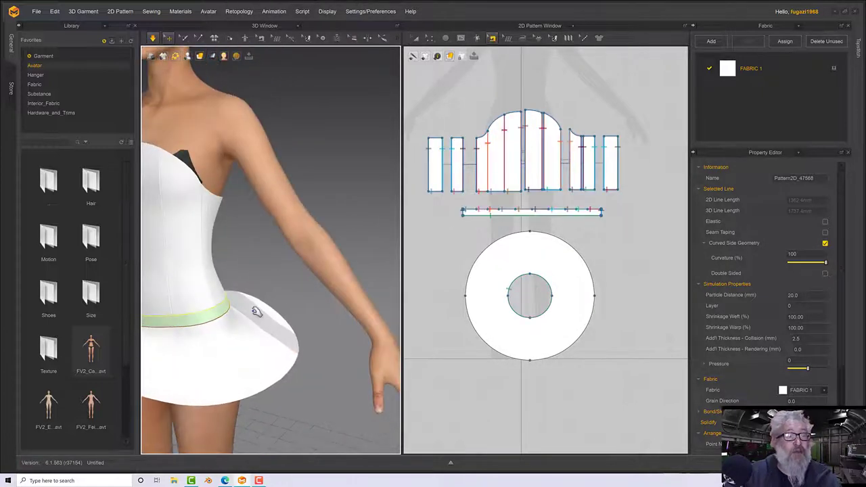
scroll(257, 313, "down", 3)
key("space")
right_click_drag(255, 319, 290, 313)
middle_click_drag(290, 314, 291, 297)
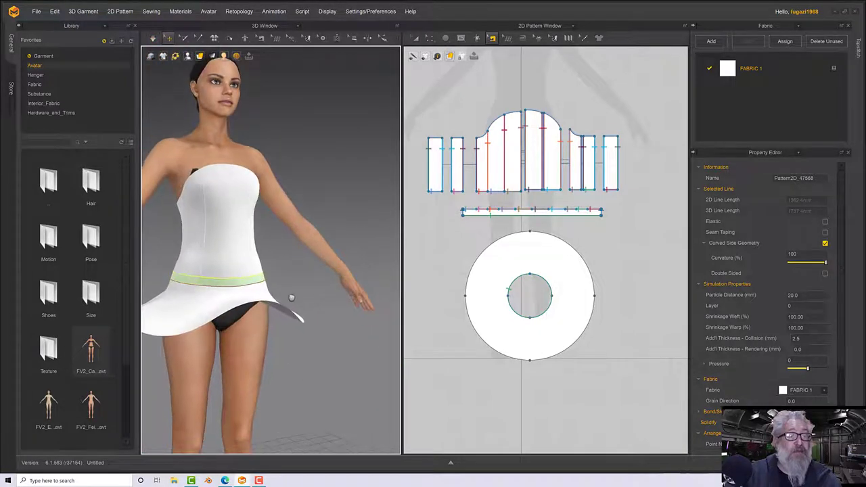
right_click_drag(291, 298, 327, 259)
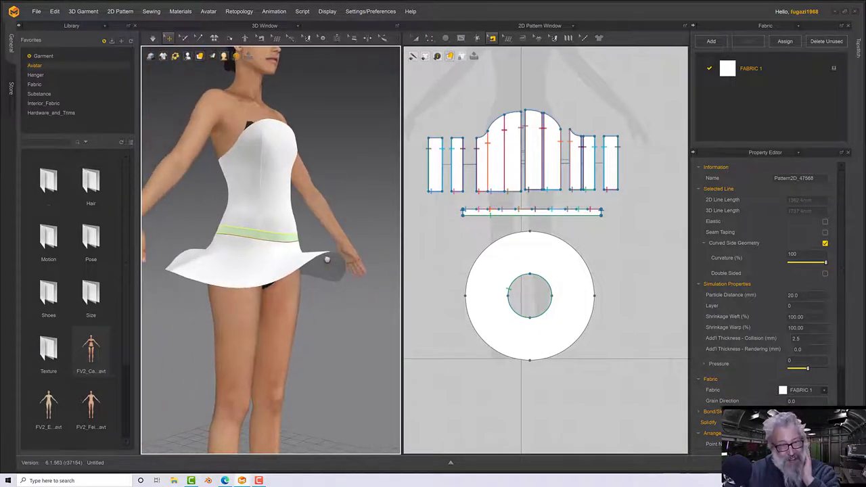
key("space")
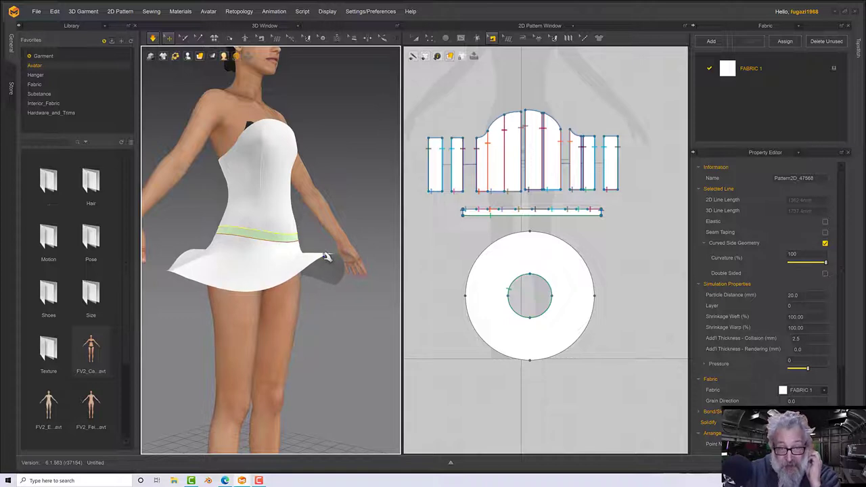
right_click_drag(310, 272, 328, 270)
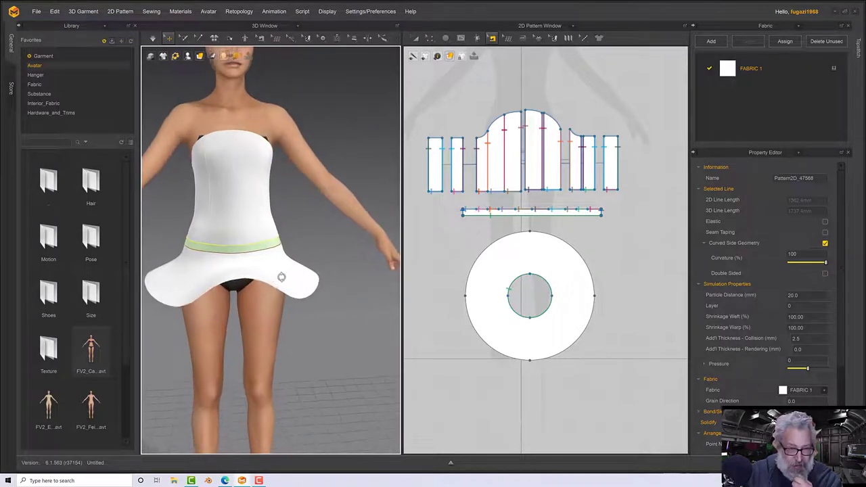
- Add a second fabric and name it Skirt
left_click(281, 278)
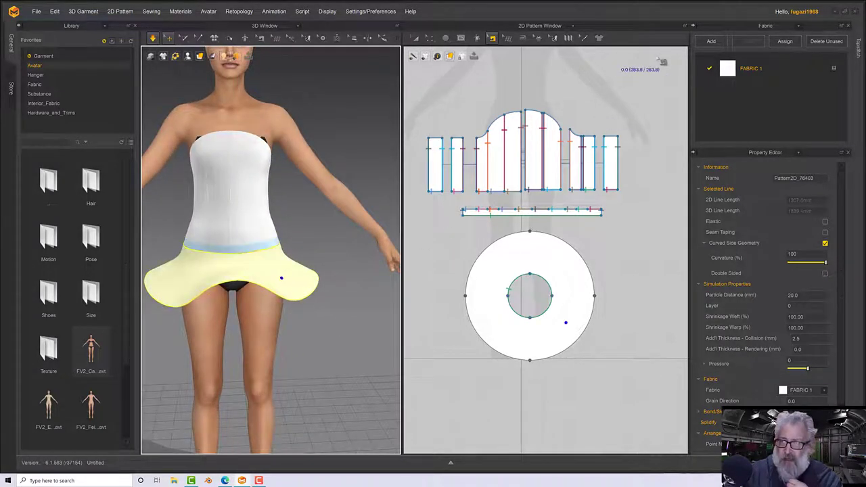
left_click(711, 42)
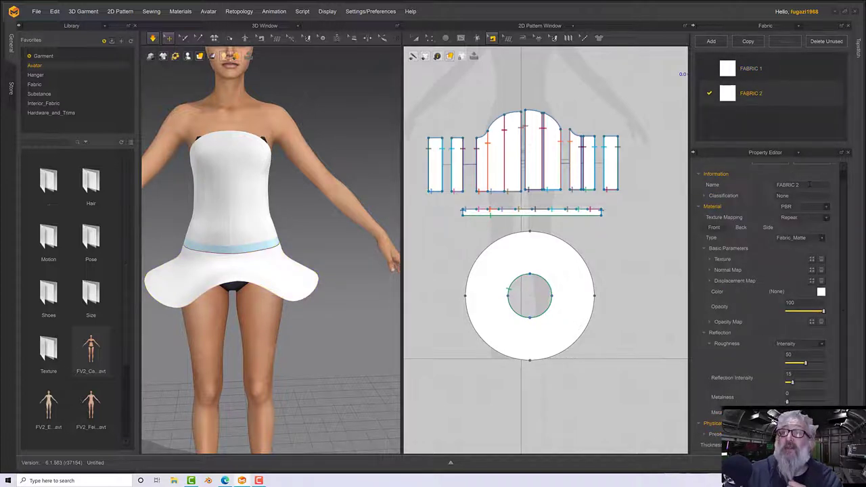
type("sk")
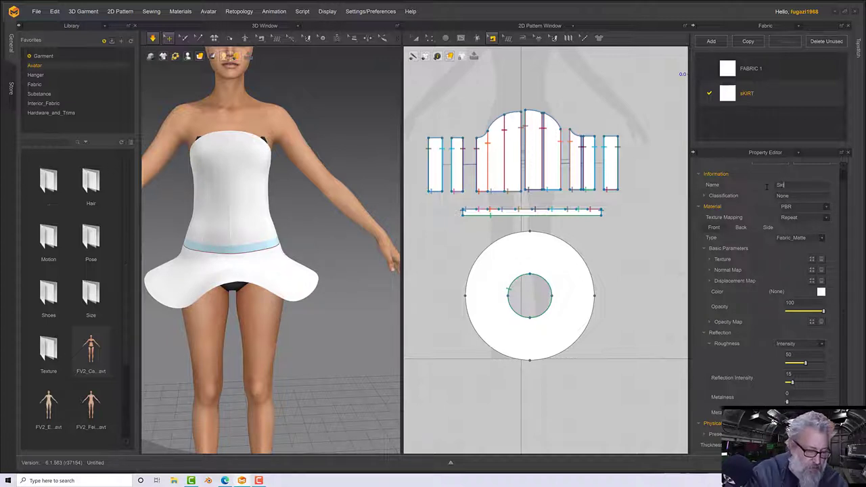
- Rename FABRIC 1 as Bodice
left_click(749, 68)
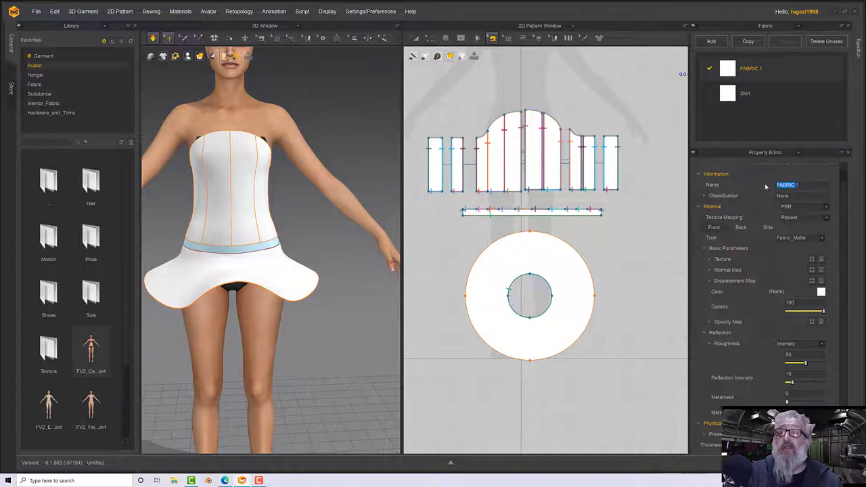
key("BackSpace")
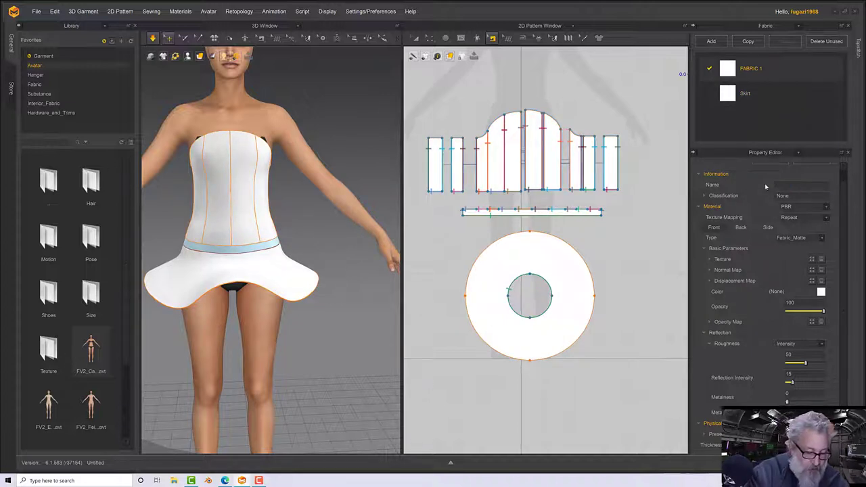
type("S")
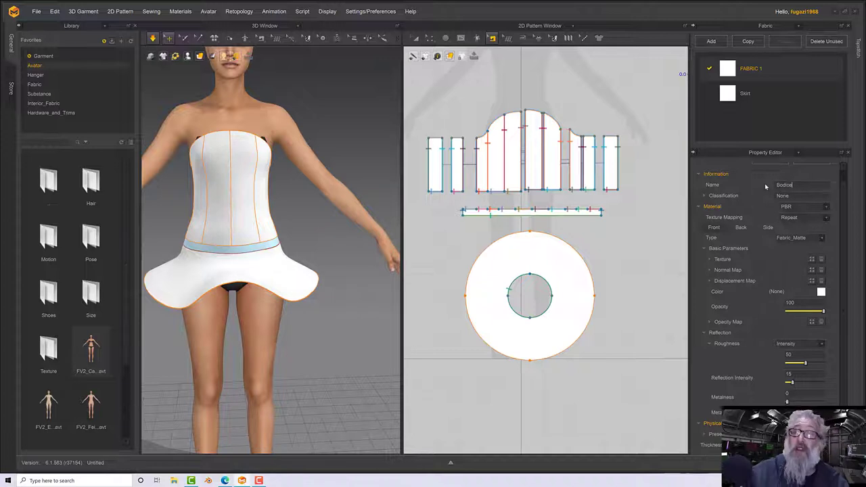
key("Return")
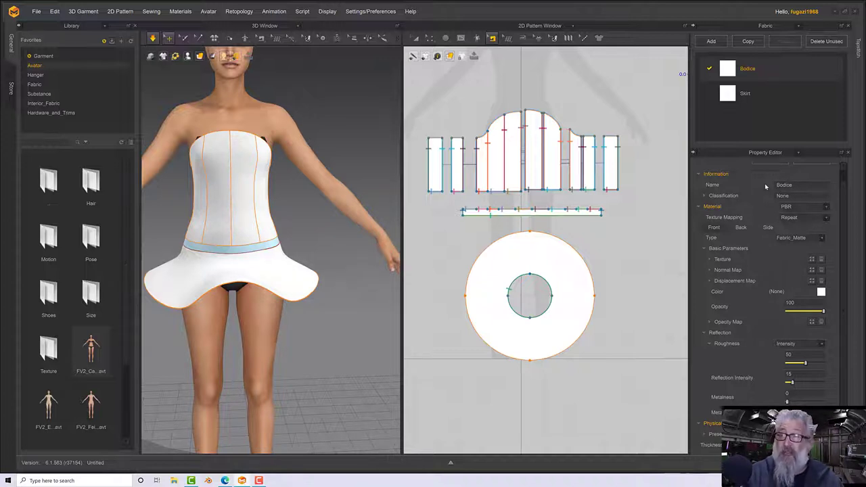
left_click(763, 127)
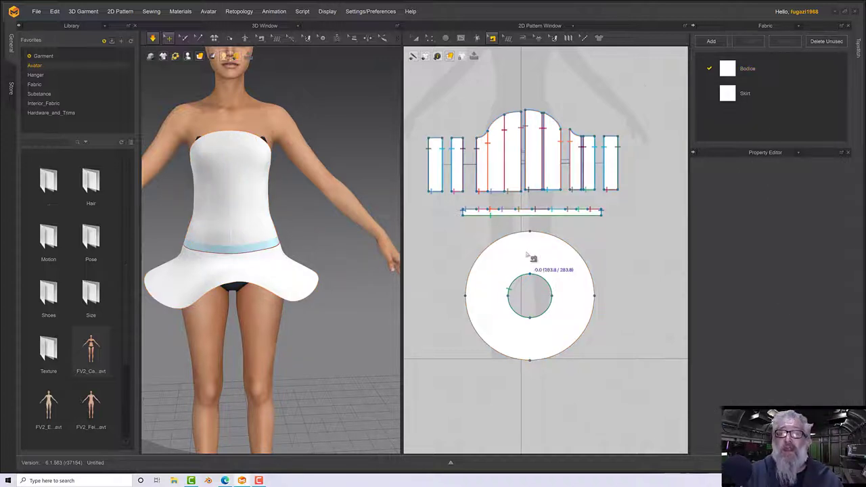
- Assign the Skirt fabric to the ring pattern
left_click(433, 40)
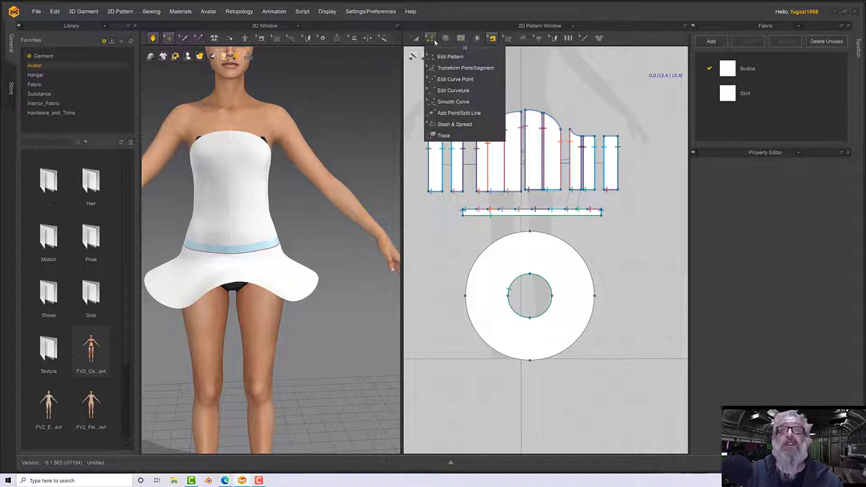
left_click(415, 38)
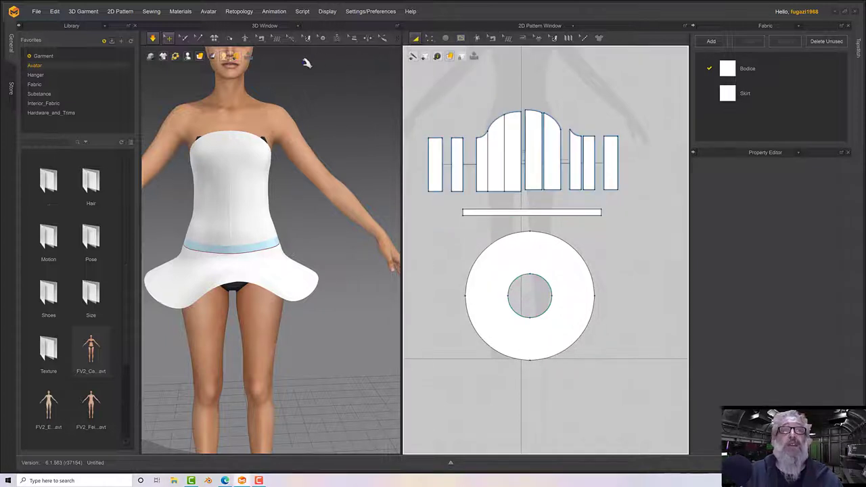
left_click(732, 96)
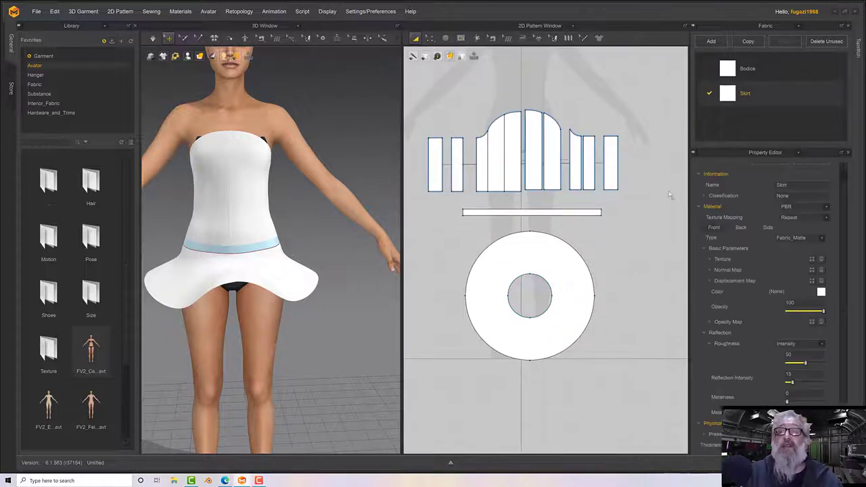
left_click(555, 275)
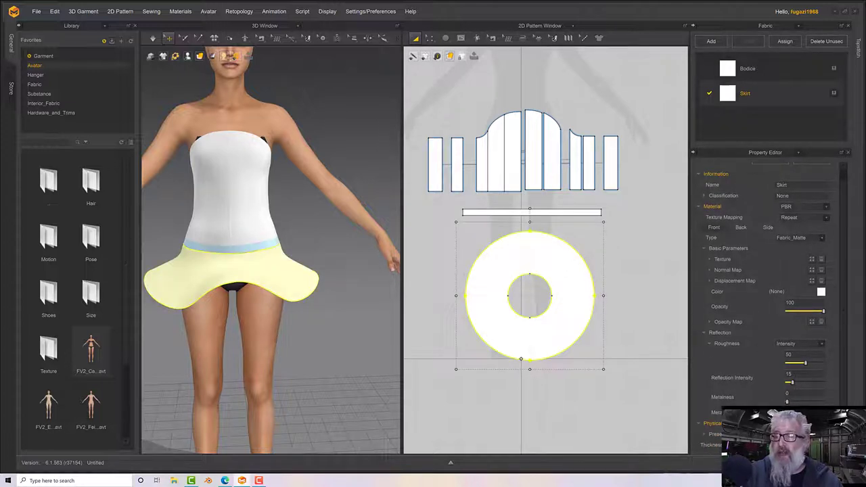
- Give the Skirt fabric a silk physical preset and simulate the skirt's drape
left_click(775, 434)
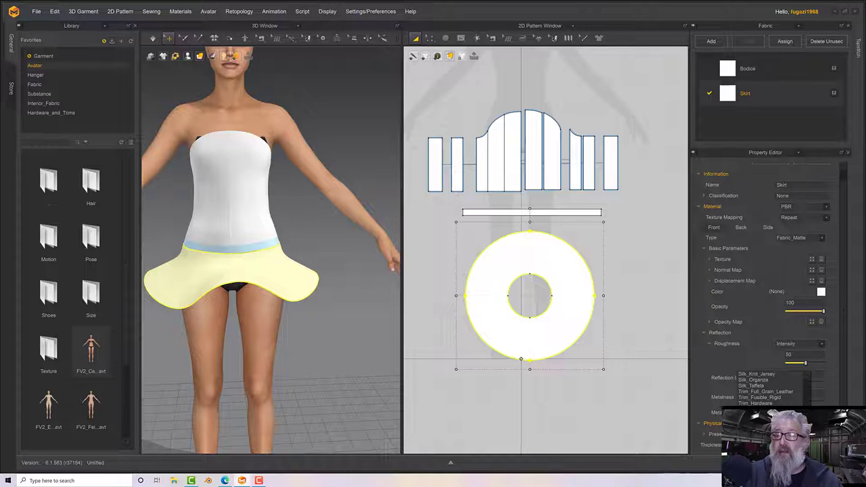
scroll(771, 400, "up", 5)
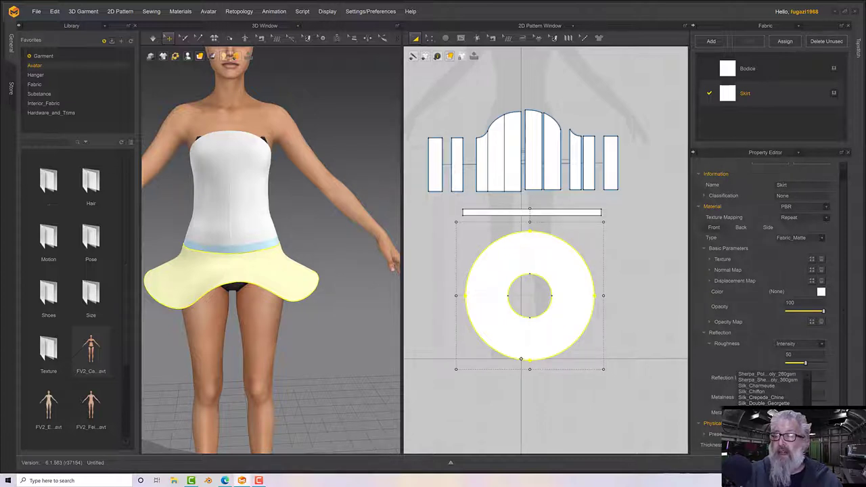
left_click(762, 399)
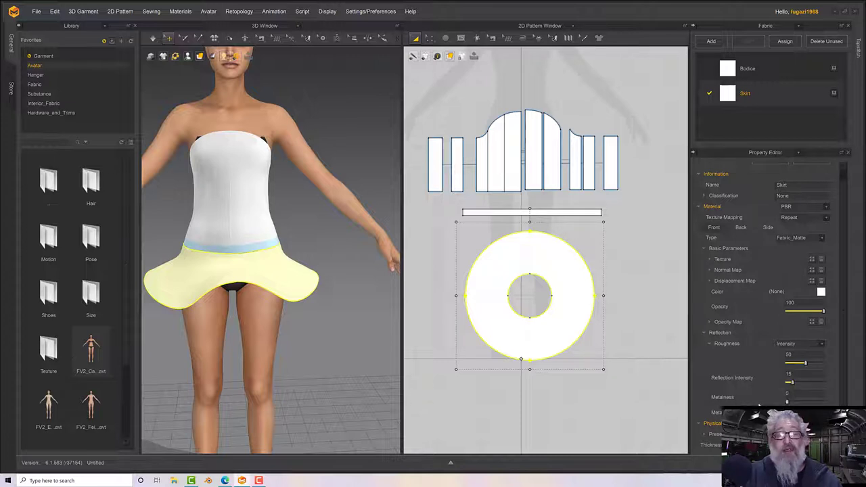
key("space")
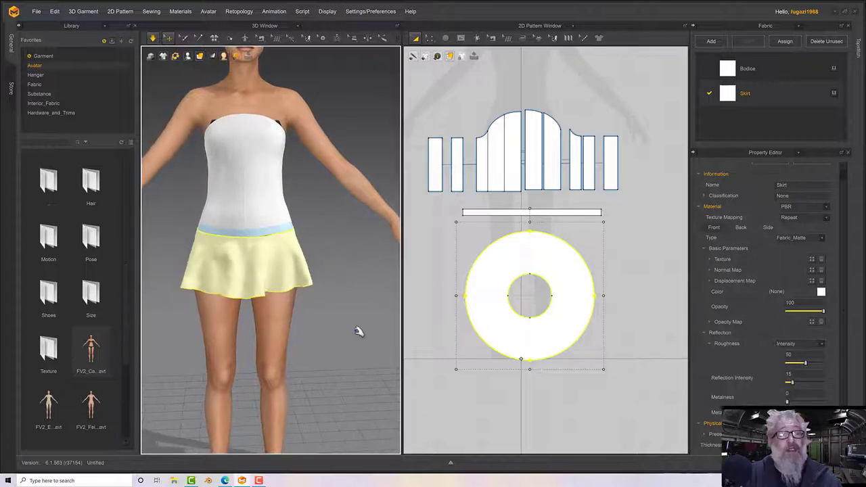
- Inspect the simulated skirt's drape from several angles, tugging the cloth near the hem
right_click_drag(359, 330, 446, 317)
left_click_drag(291, 299, 286, 280)
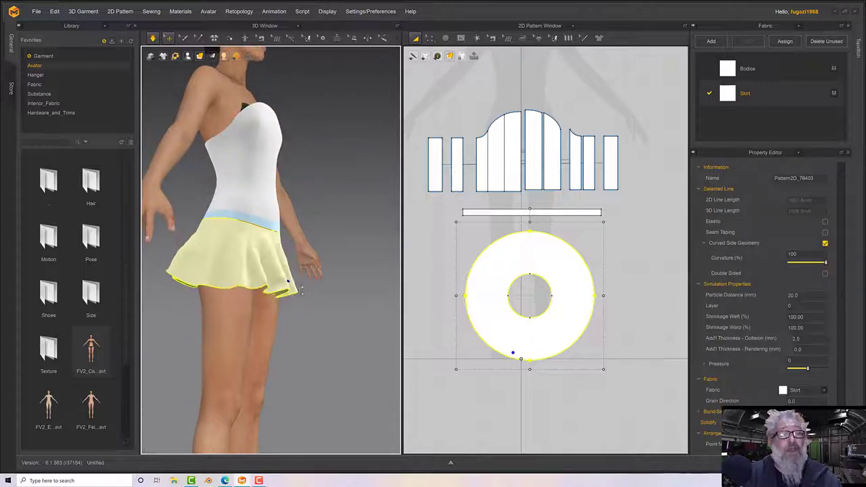
right_click_drag(286, 280, 359, 287)
right_click_drag(226, 279, 303, 328)
scroll(301, 319, "up", 2)
scroll(303, 328, "down", 1)
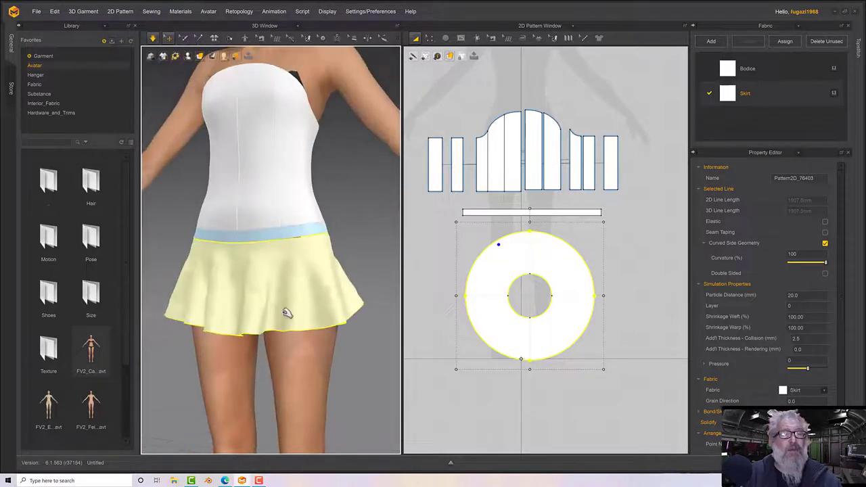
- Extend the skirt ring's outer outline outward by 100 mm with a pattern outline offset, without creating an internal line
left_click(429, 39)
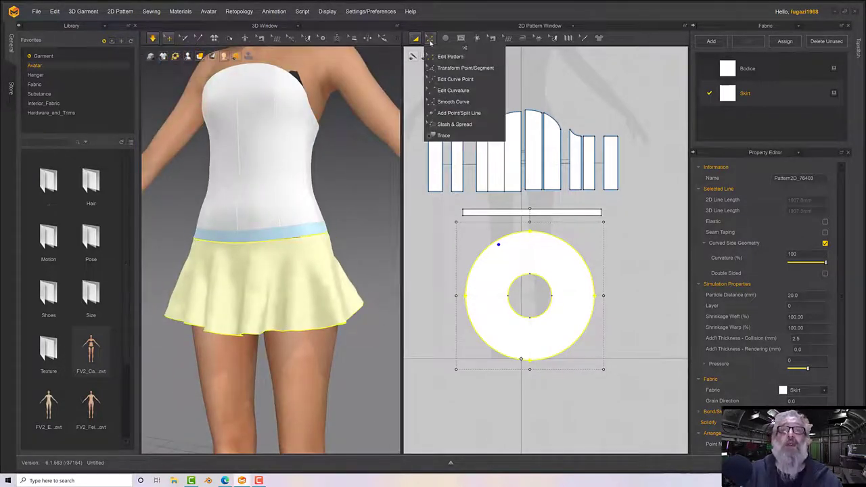
left_click(457, 257)
left_click(483, 264)
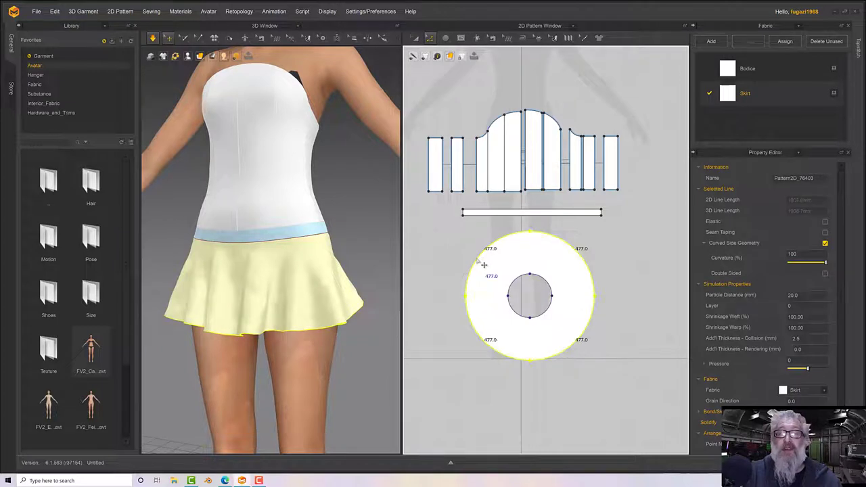
right_click(478, 261)
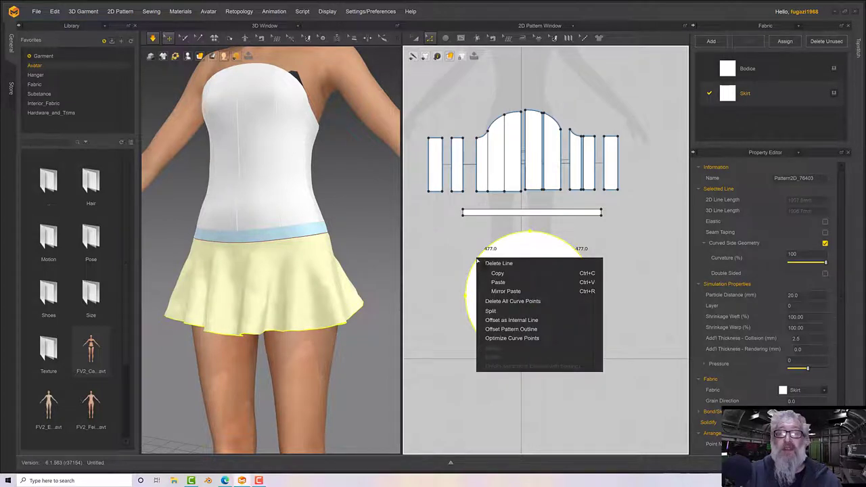
left_click(517, 329)
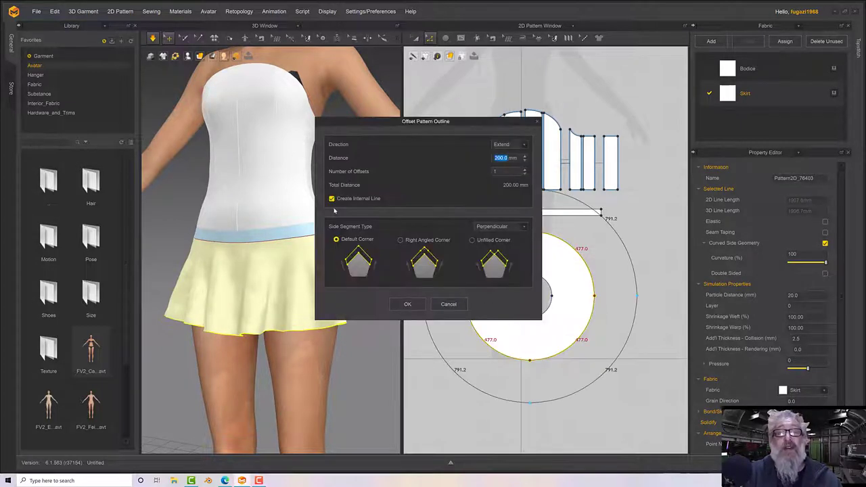
left_click(332, 199)
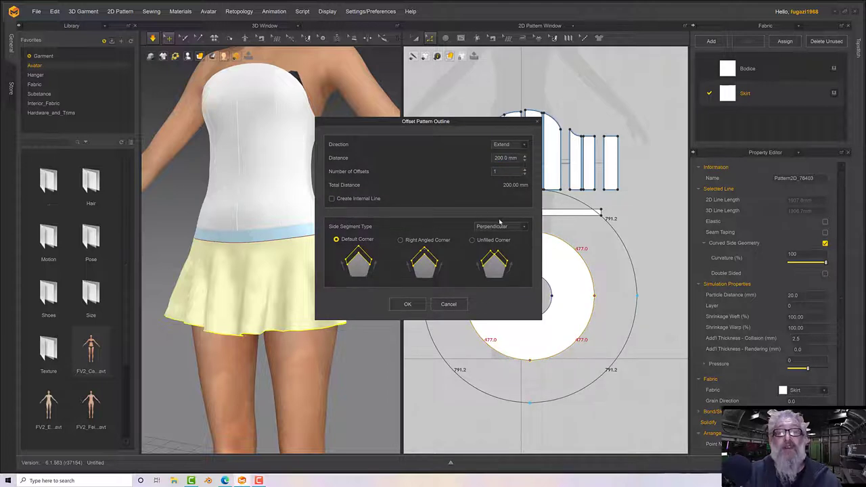
double_click(505, 157)
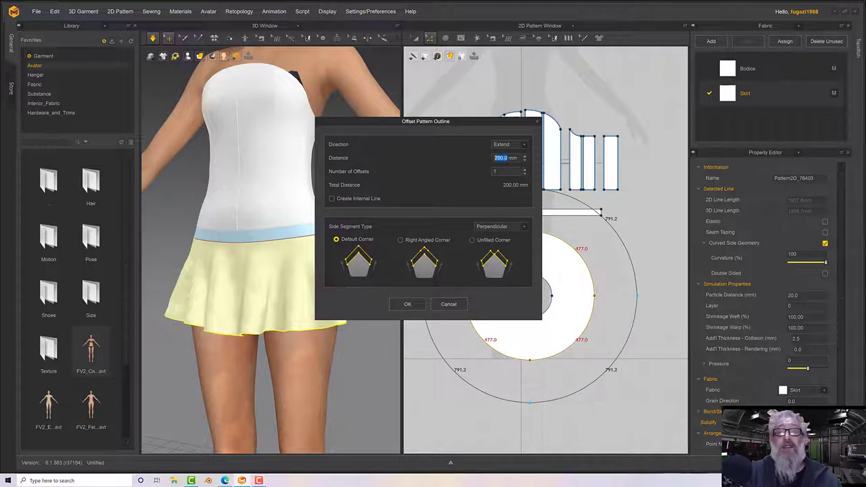
type("100")
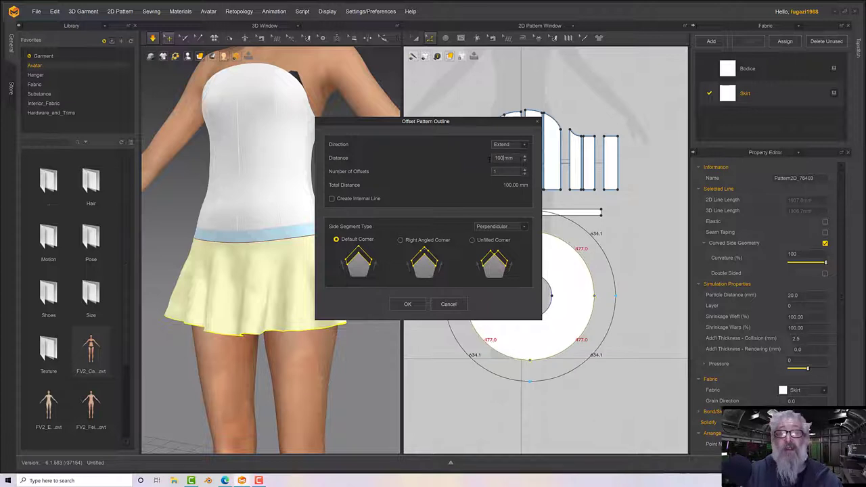
left_click(408, 303)
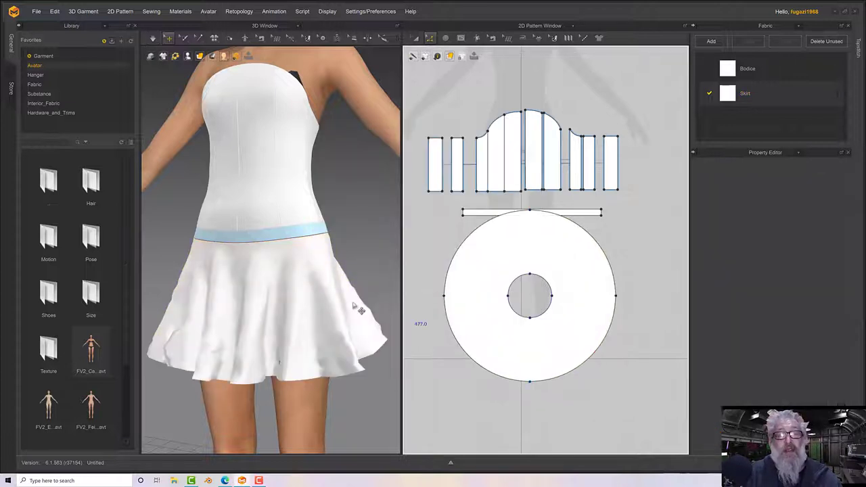
- Simulate the lengthened skirt until it drapes, checking it from the front and back, and switch back to the front view
right_click_drag(359, 308, 383, 287)
key("space")
scroll(306, 308, "down", 5)
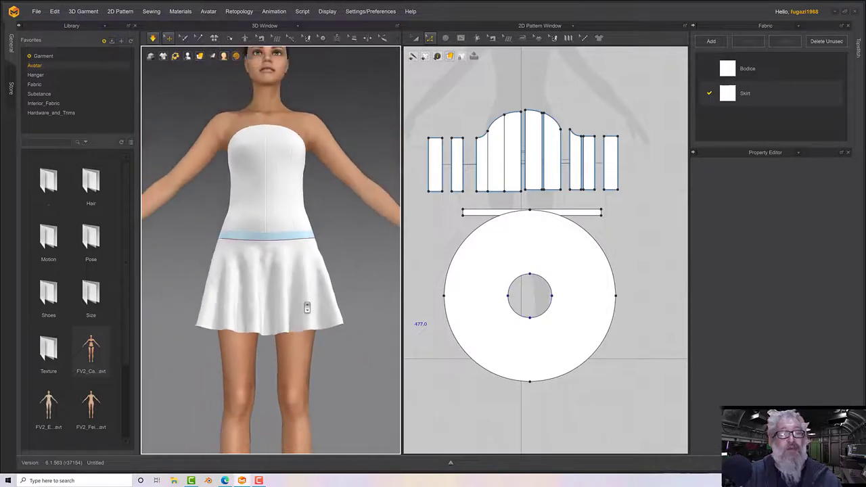
right_click_drag(289, 304, 271, 302)
key("8")
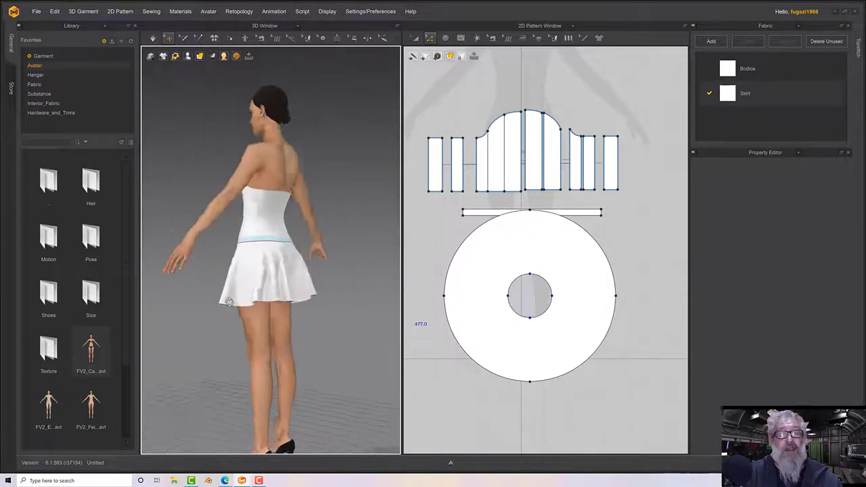
left_click(270, 303)
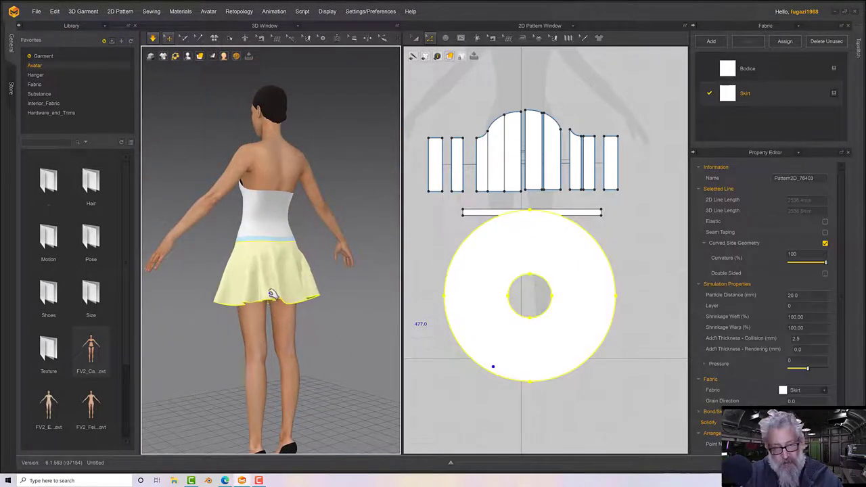
key("2")
key("space")
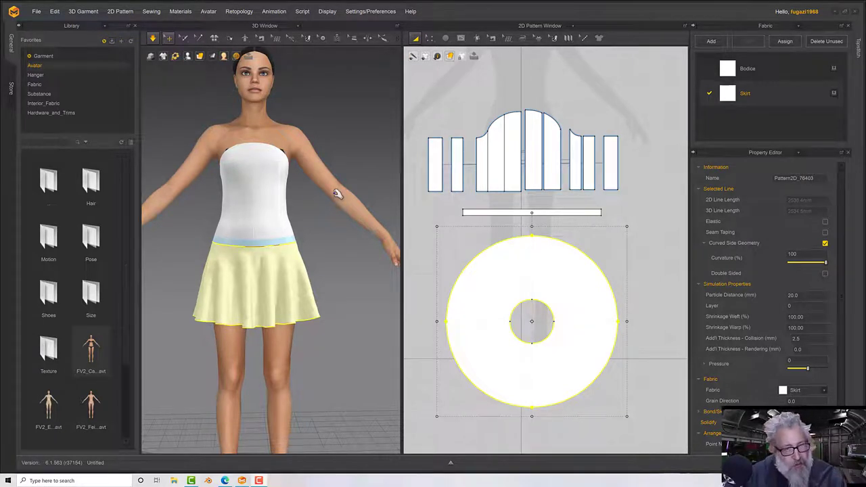
- Copy the skirt ring pattern and paste the duplicate directly over the original in the 2D layout
scroll(493, 277, "down", 4)
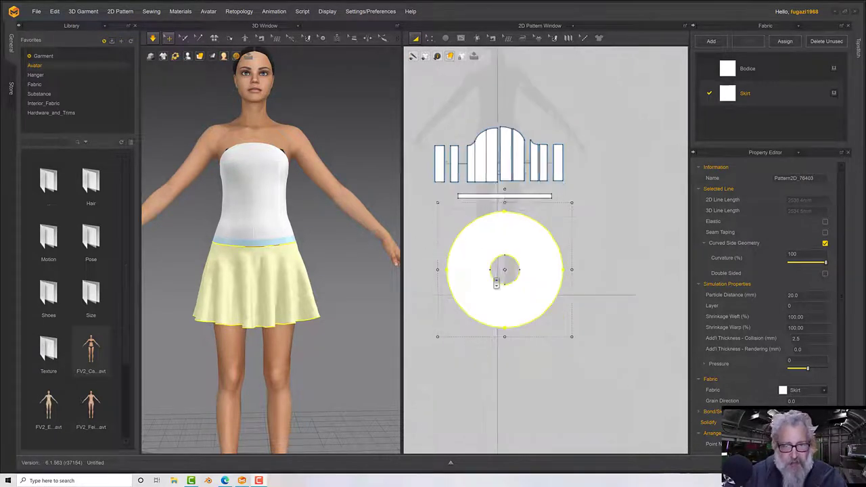
right_click(486, 217)
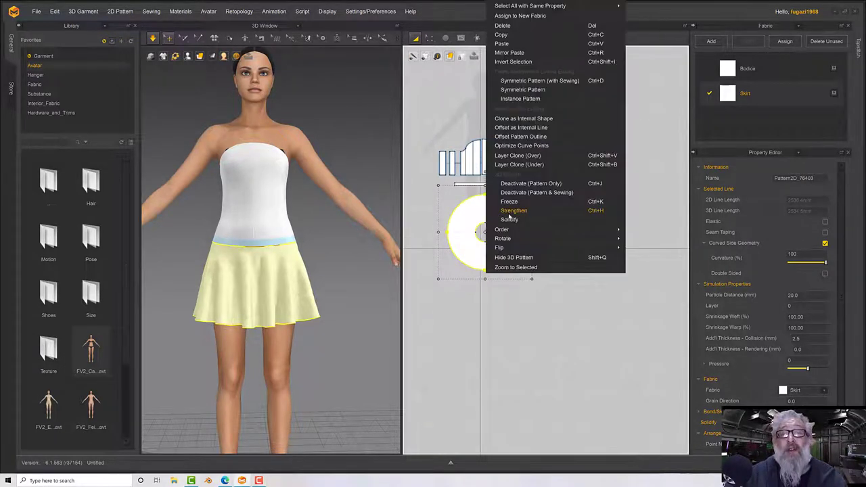
left_click(499, 35)
right_click(570, 151)
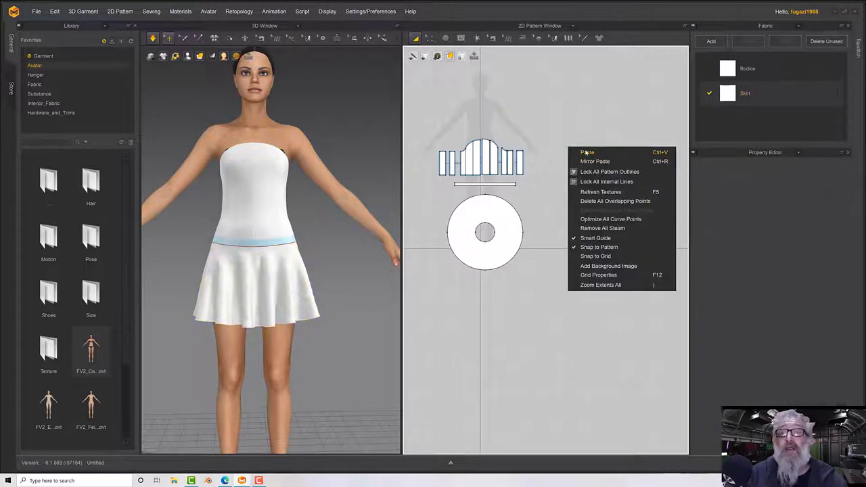
left_click(579, 154)
left_click(486, 233)
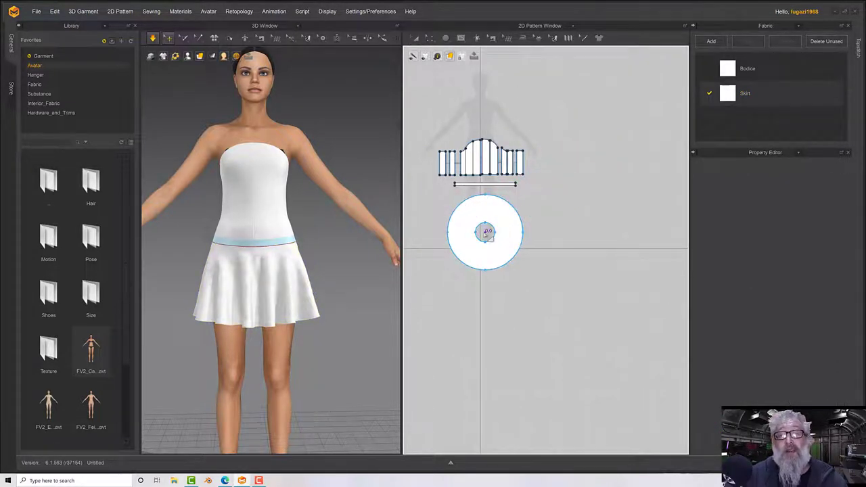
left_click(486, 234)
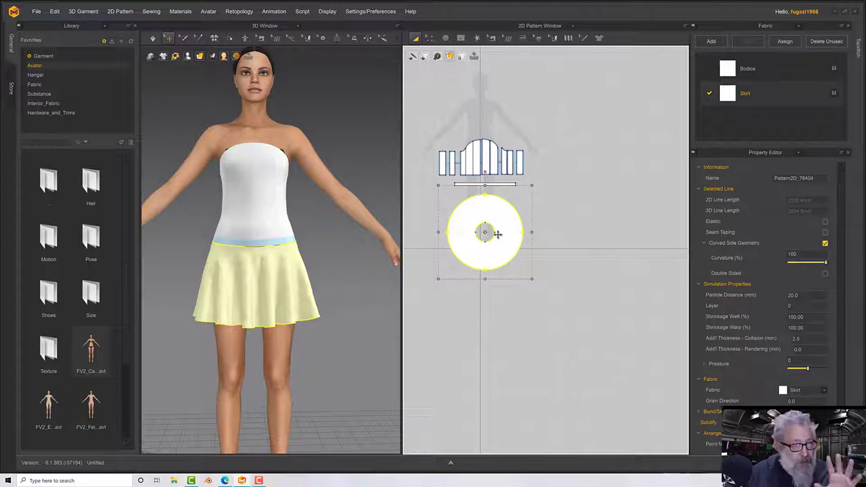
- Move the pasted skirt ring horizontally to the right of the original ring, level with it, and keep the duplicate selected
right_click_drag(374, 273, 393, 280)
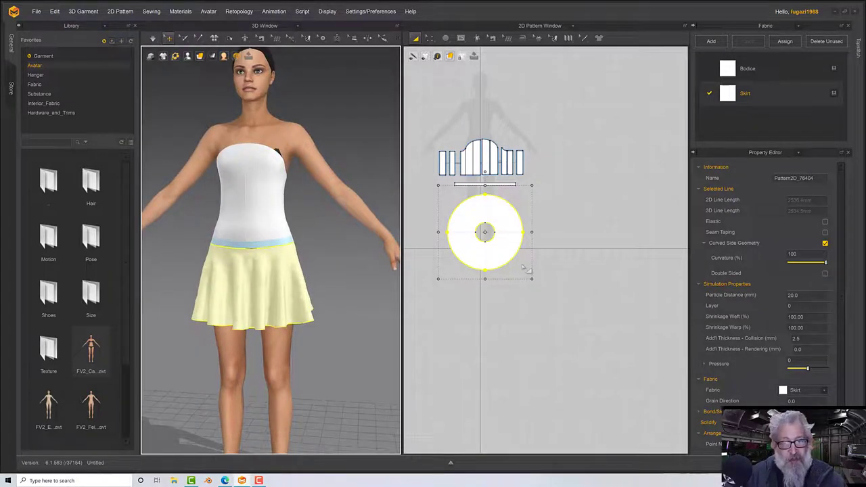
left_click_drag(505, 249, 591, 249)
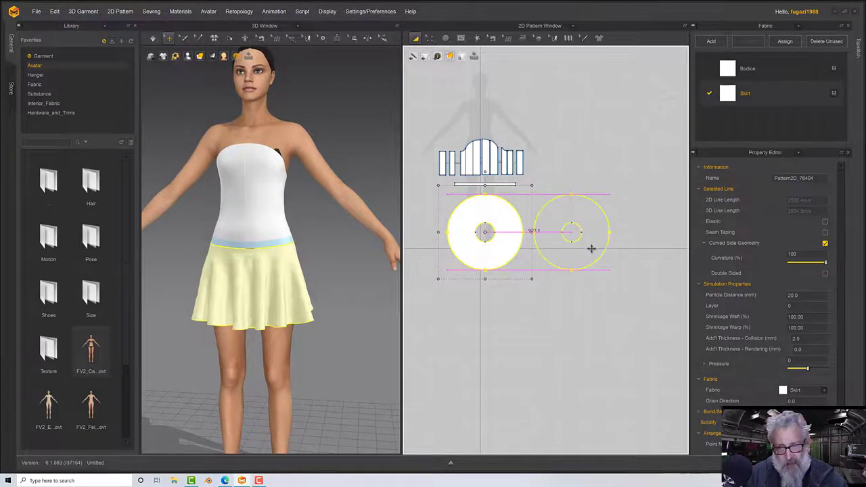
right_click(394, 287)
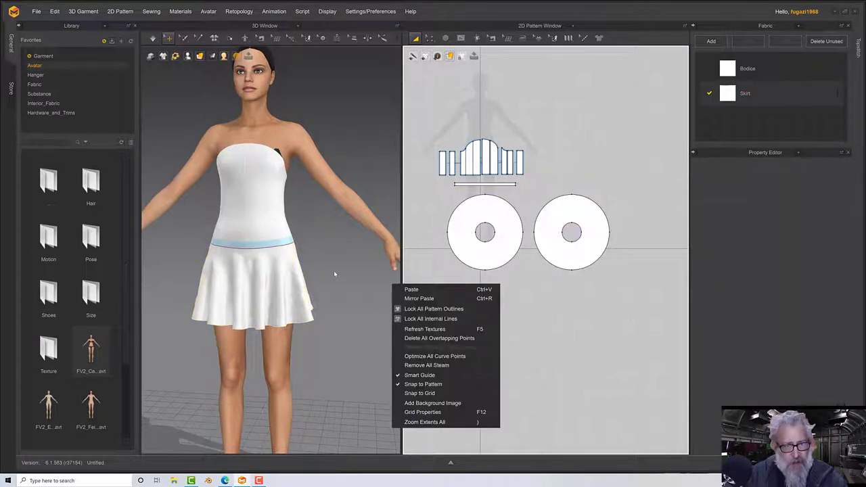
left_click(534, 246)
left_click(255, 286)
scroll(254, 277, "up", 5)
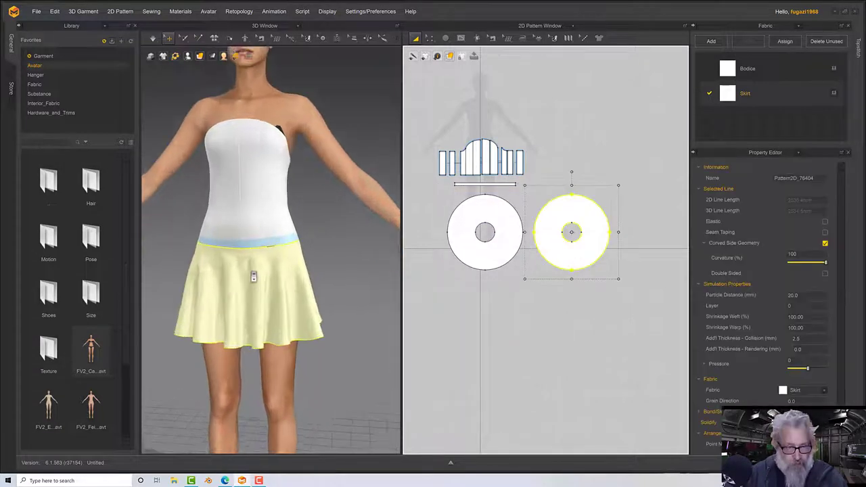
scroll(254, 277, "up", 1)
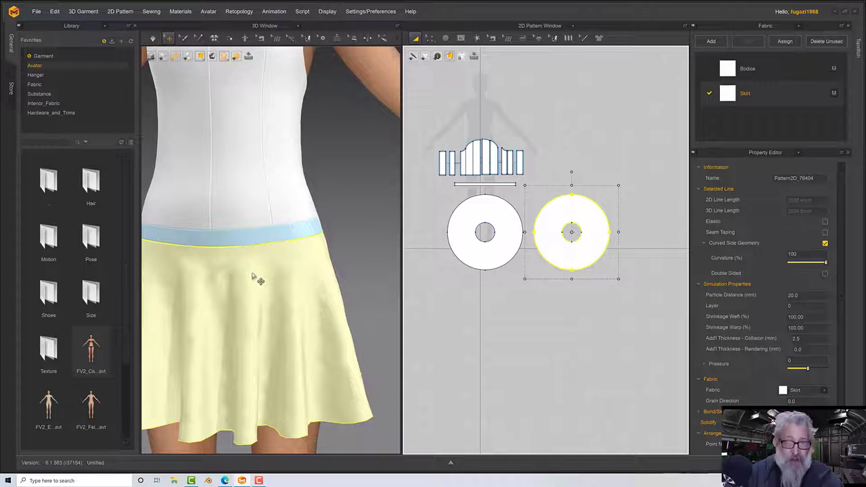
- Offset the hip band's upper edge as one extended internal line at a distance of 15 mm
left_click(429, 39)
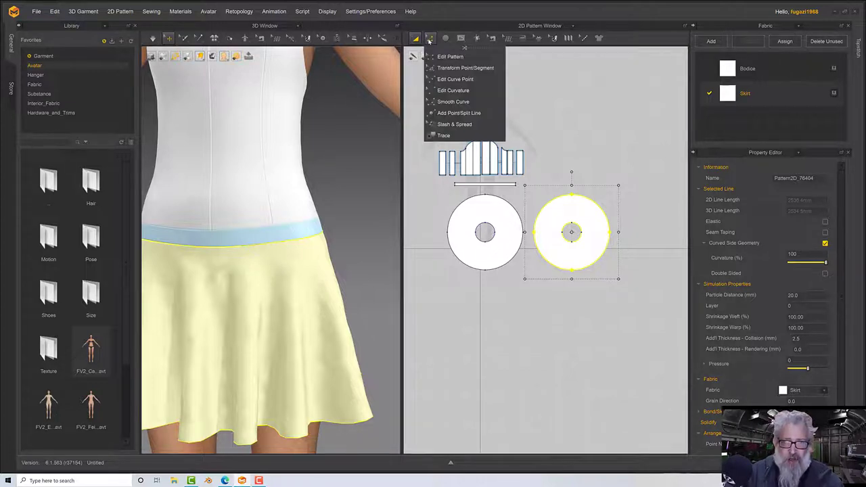
scroll(447, 119, "down", 3)
left_click(428, 39)
left_click(450, 56)
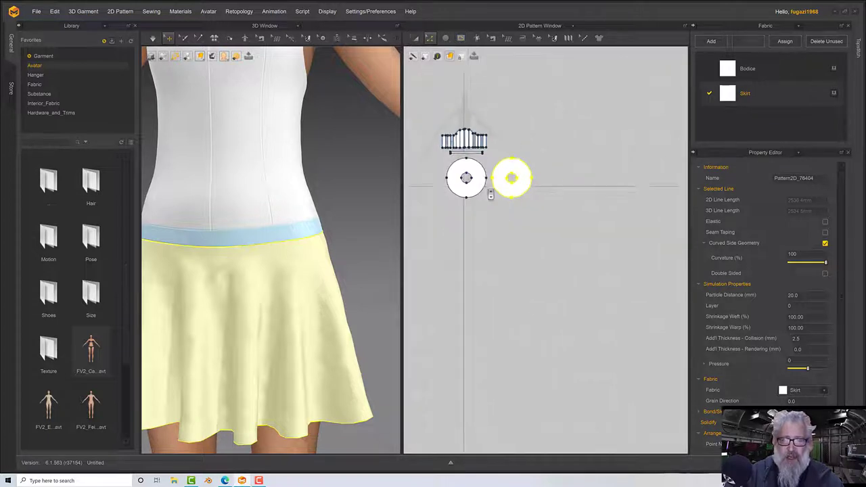
scroll(446, 122, "up", 5)
left_click(521, 255)
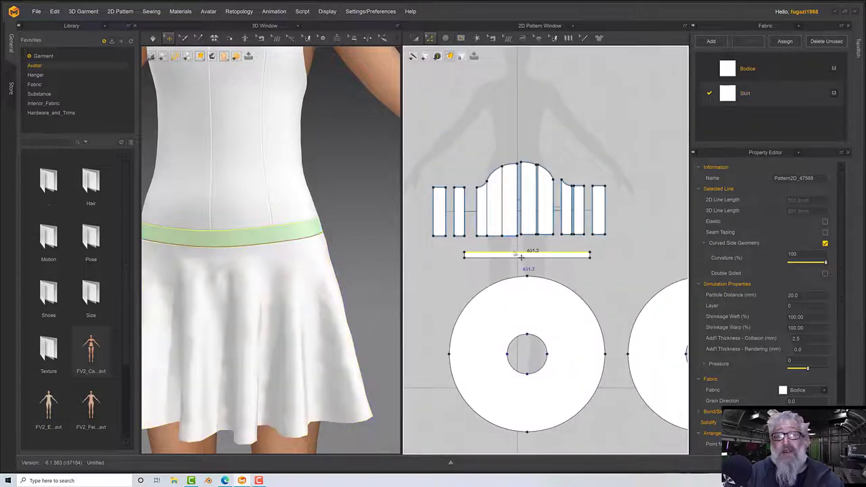
right_click(521, 256)
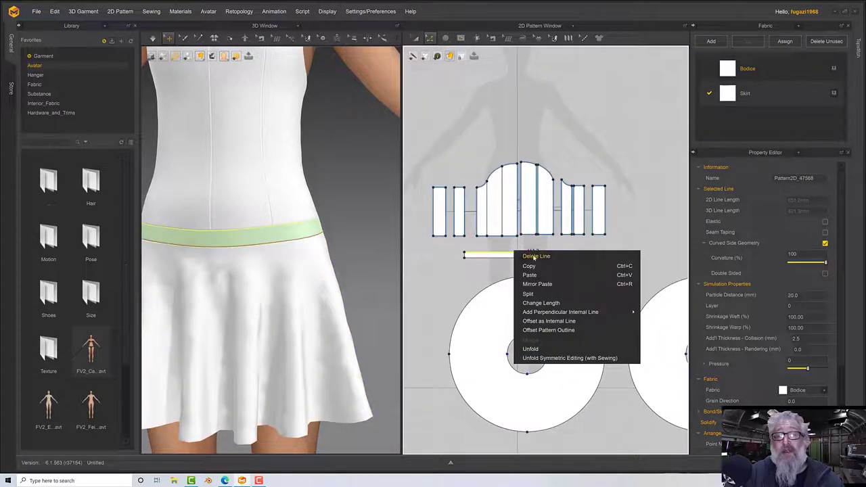
left_click(548, 321)
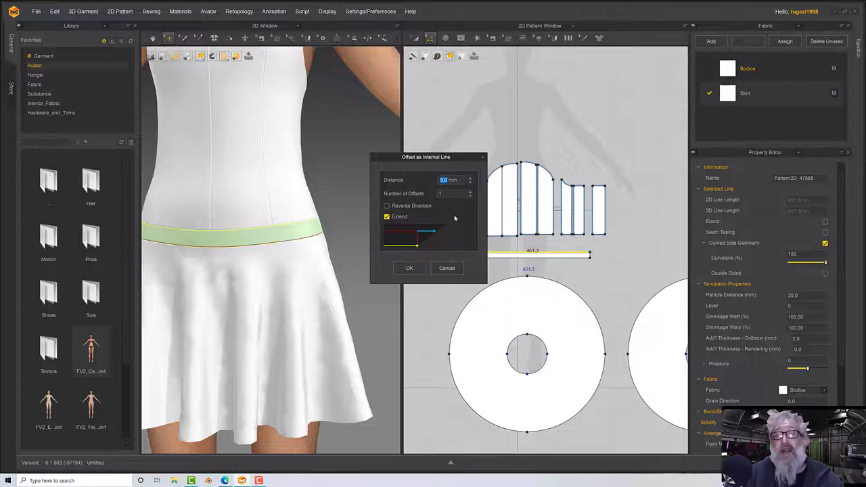
type("101")
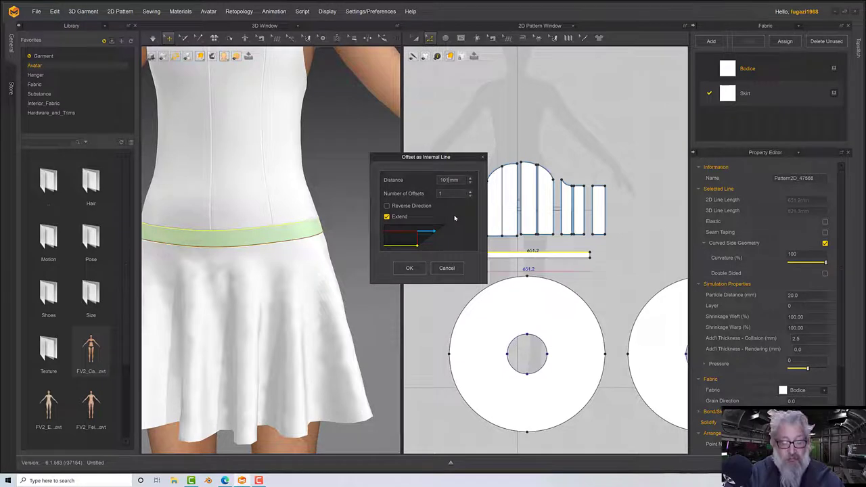
key("BackSpace")
type("5")
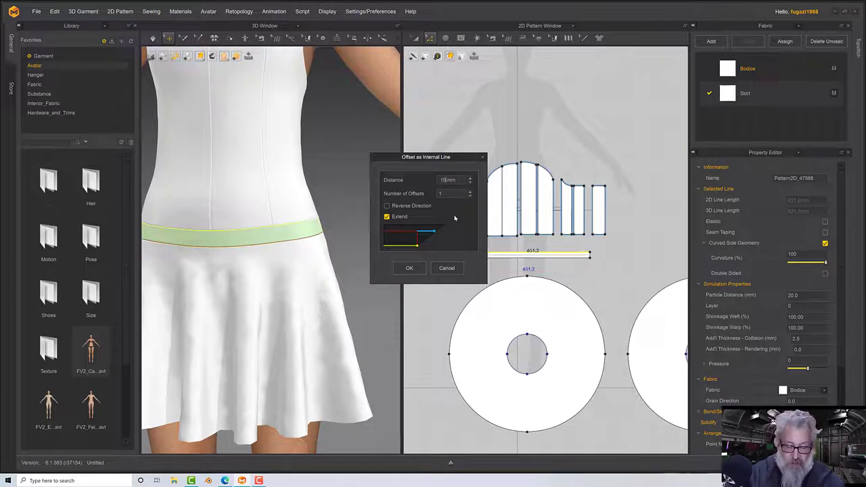
left_click(409, 268)
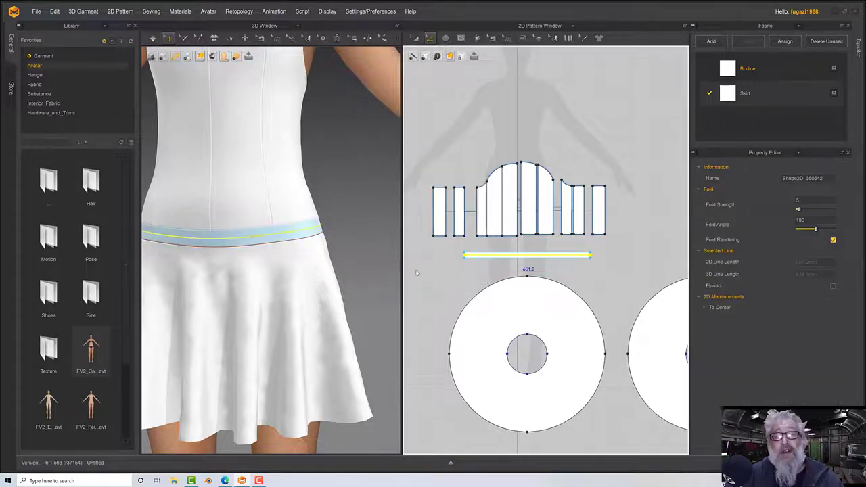
- Start a free sewing seam by tracing the full circumference of the duplicate skirt ring's waist hole
scroll(462, 121, "down", 5)
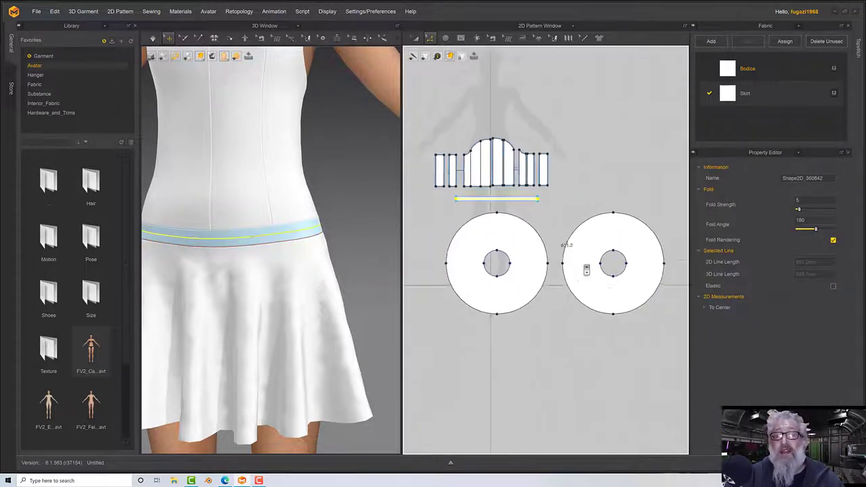
left_click(426, 41)
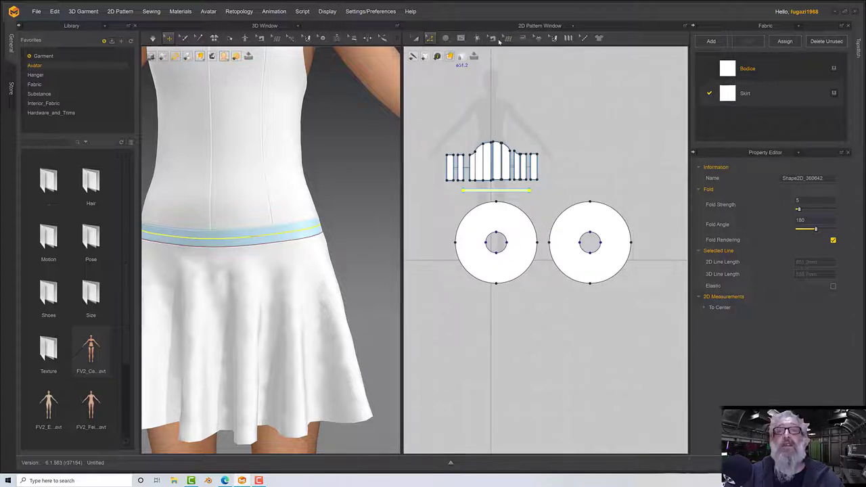
left_click(493, 39)
left_click(507, 90)
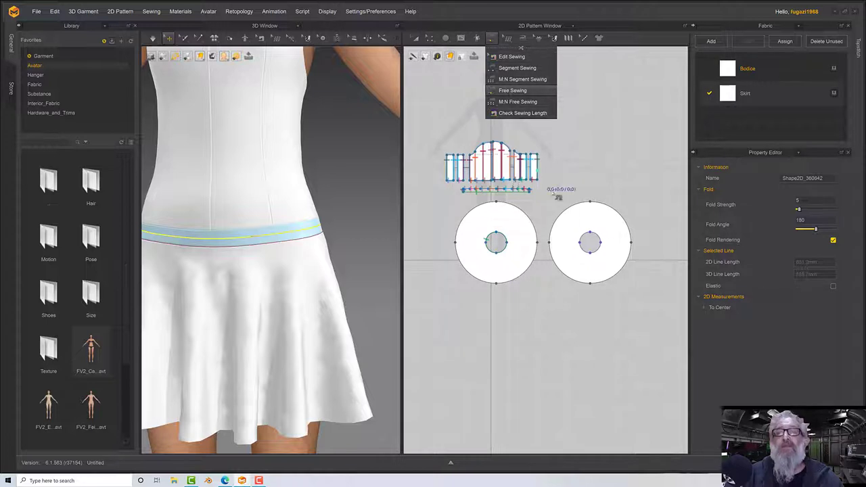
left_click(590, 238)
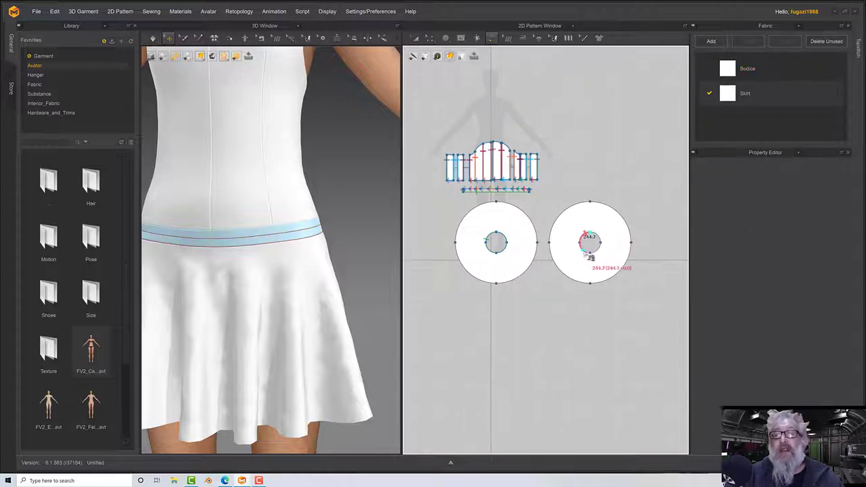
left_click(593, 245)
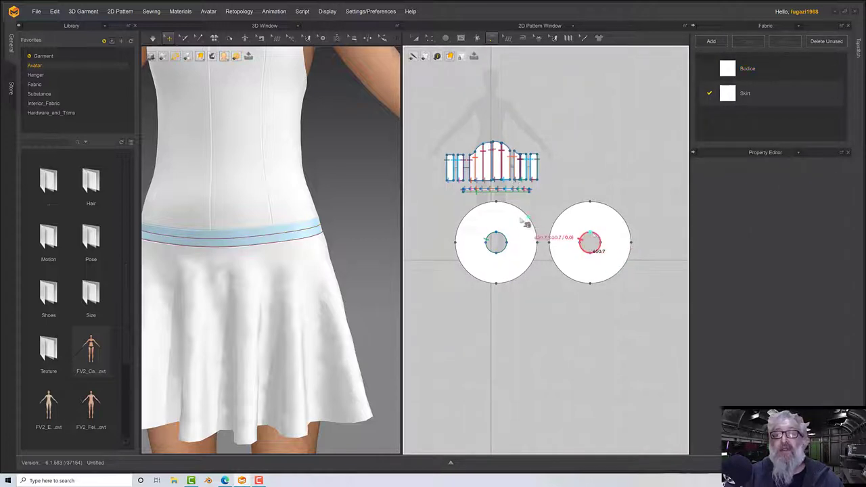
- Complete the free sewing seam along the hip band's offset internal line, from one end of the band to the other
scroll(526, 223, "up", 5)
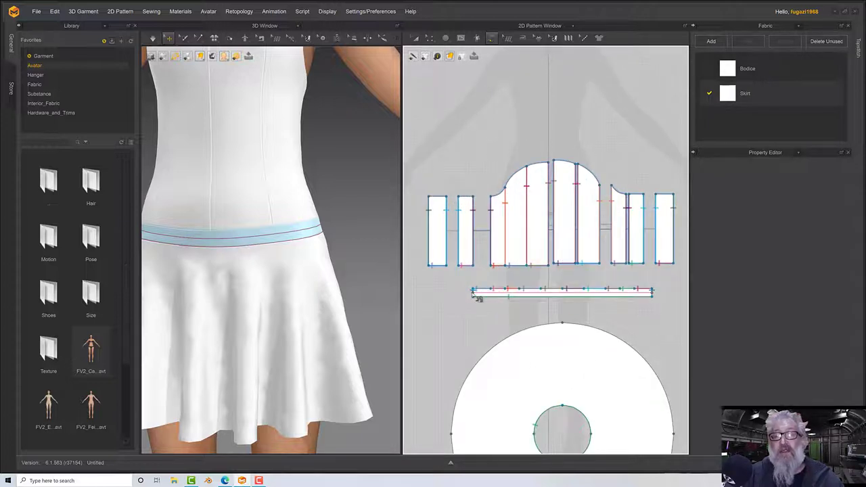
middle_click_drag(482, 305, 372, 193)
middle_click_drag(604, 280, 503, 219)
scroll(504, 219, "down", 1)
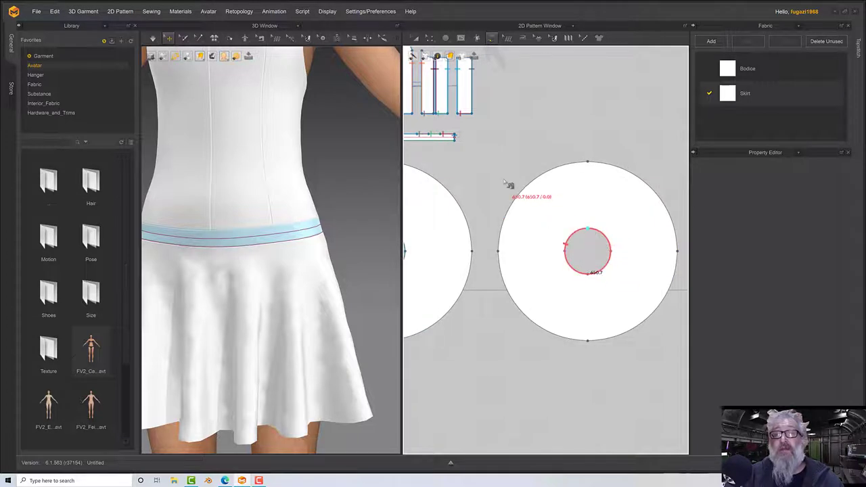
scroll(512, 187, "down", 3)
scroll(491, 207, "down", 2)
scroll(462, 199, "up", 3)
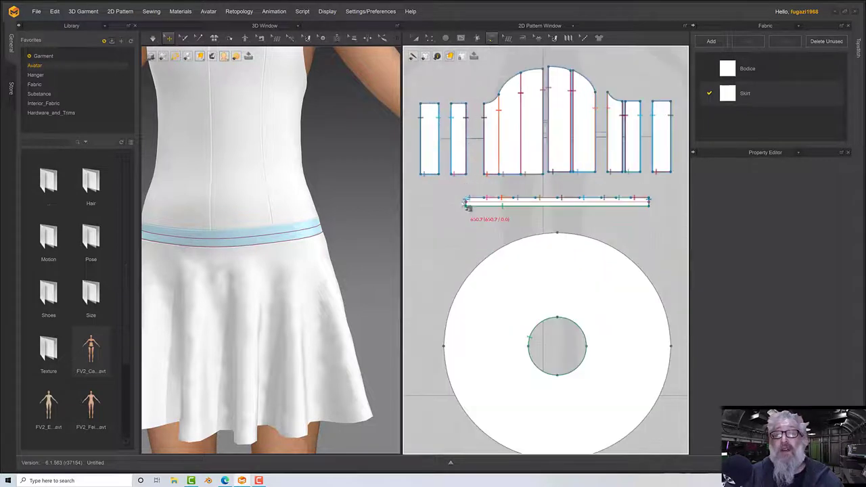
scroll(464, 226, "up", 1)
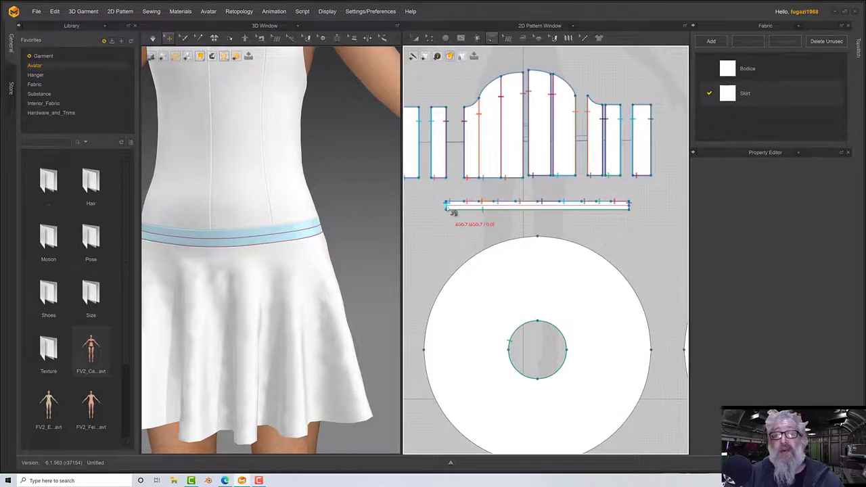
left_click(447, 207)
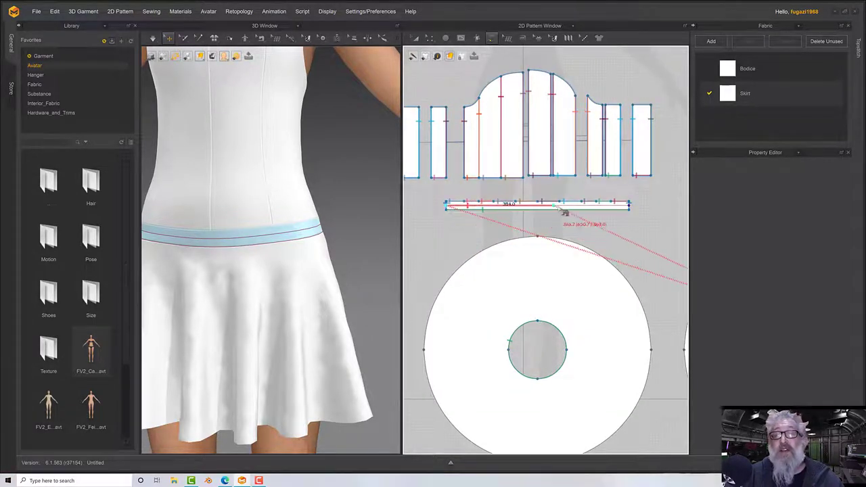
left_click(632, 210)
- Try simulating the garment with the second skirt sewn to the hip band, and undo the simulation
scroll(355, 253, "down", 3)
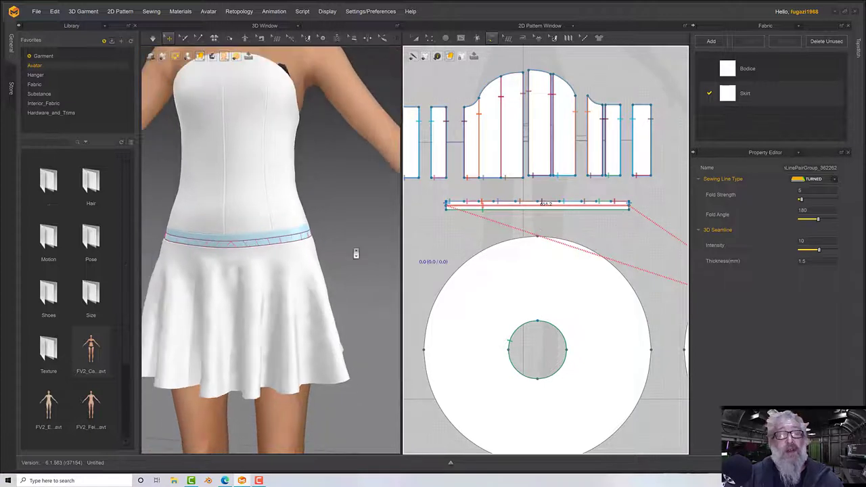
key("space")
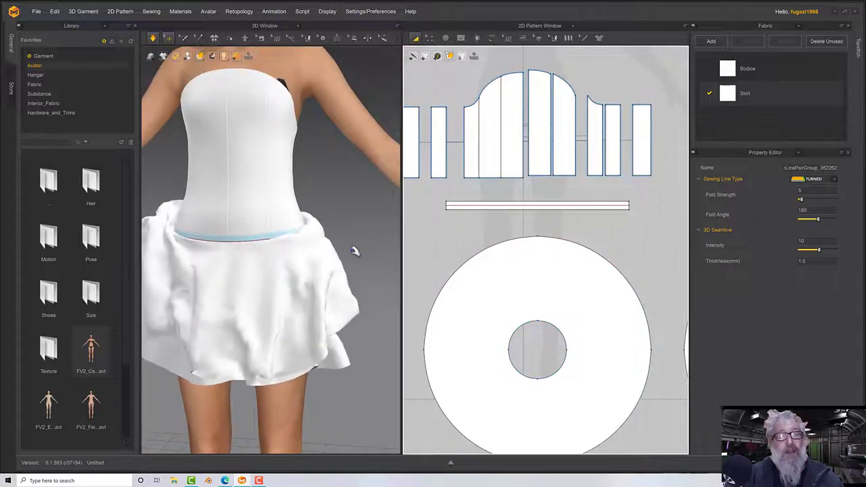
right_click_drag(354, 249, 305, 275)
key("ctrl+z")
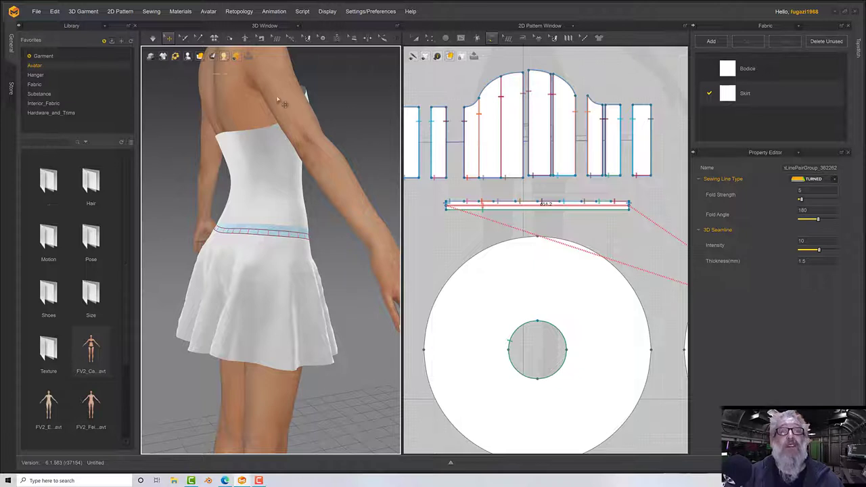
- Set the duplicate skirt ring's simulation layer to 1
middle_click_drag(595, 269, 441, 264)
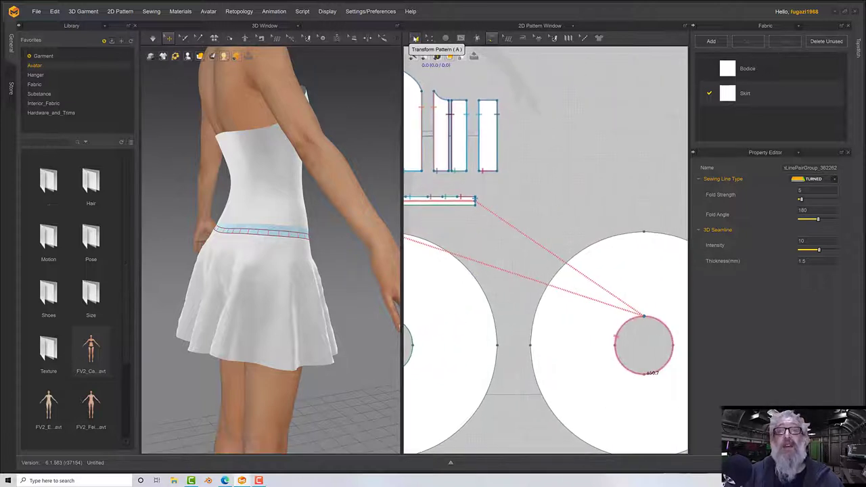
left_click(415, 38)
left_click(620, 254)
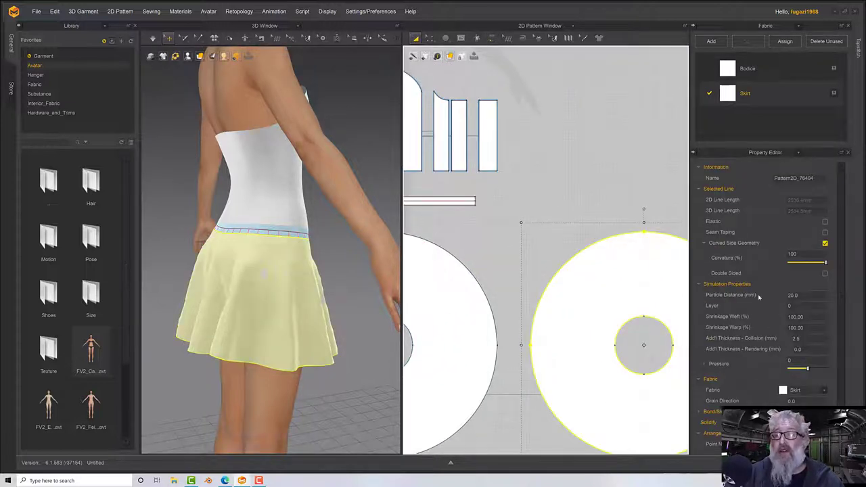
left_click(798, 305)
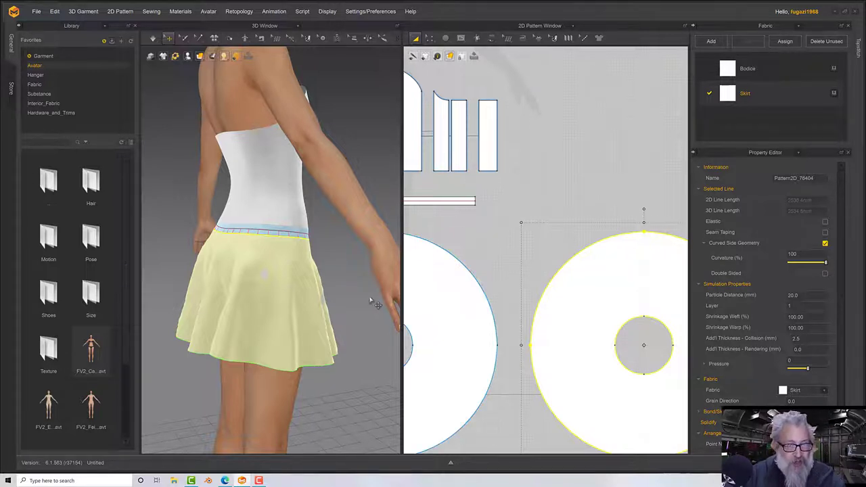
- Simulate the garment so the outer skirt drapes over the inner one, checking it from the back and front
right_click_drag(377, 299, 289, 270)
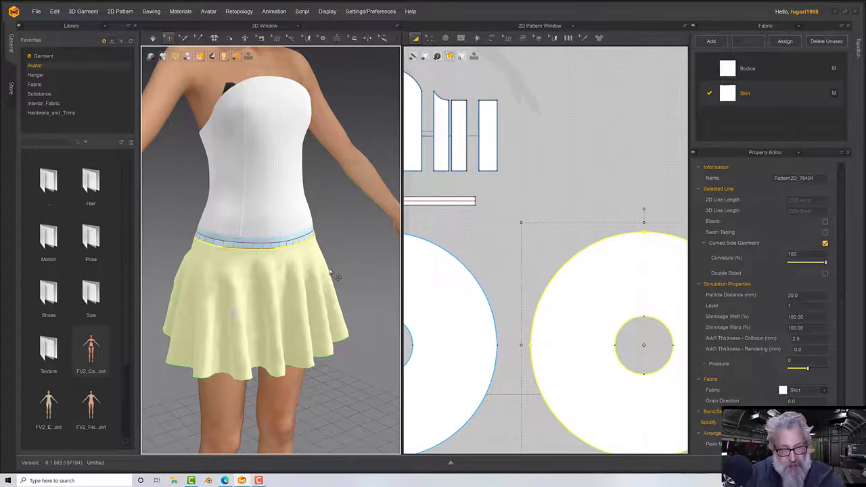
key("space")
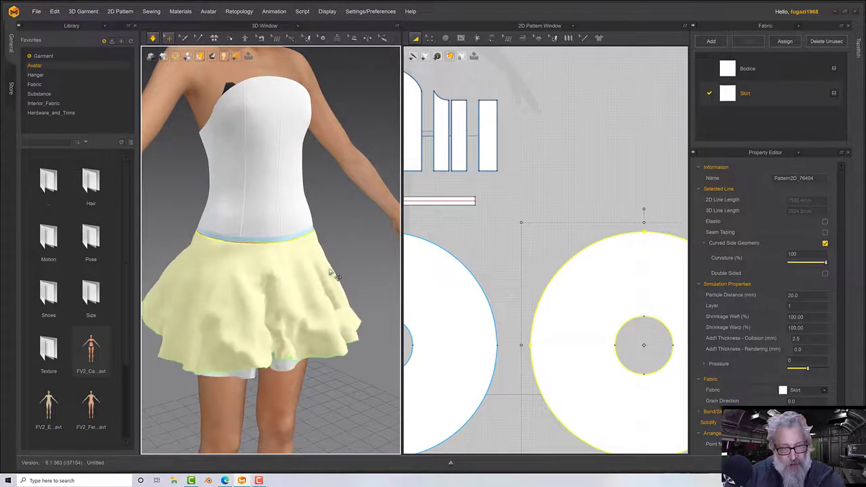
right_click_drag(332, 274, 380, 266)
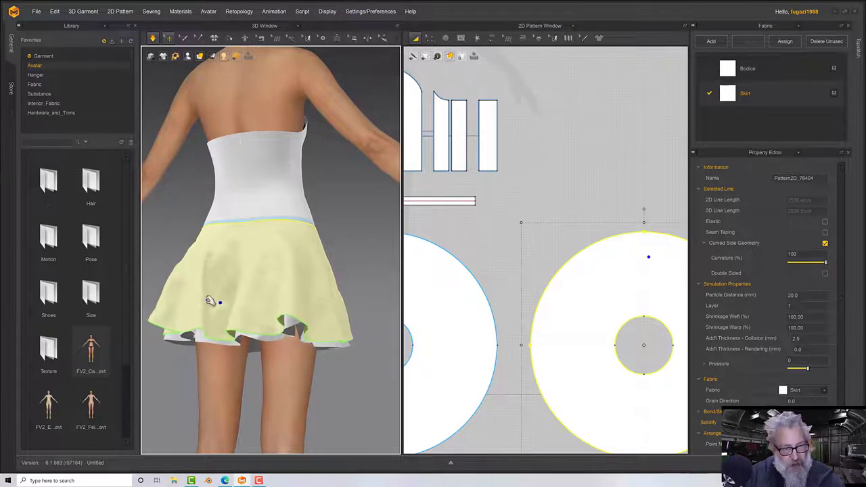
right_click_drag(227, 310, 318, 301)
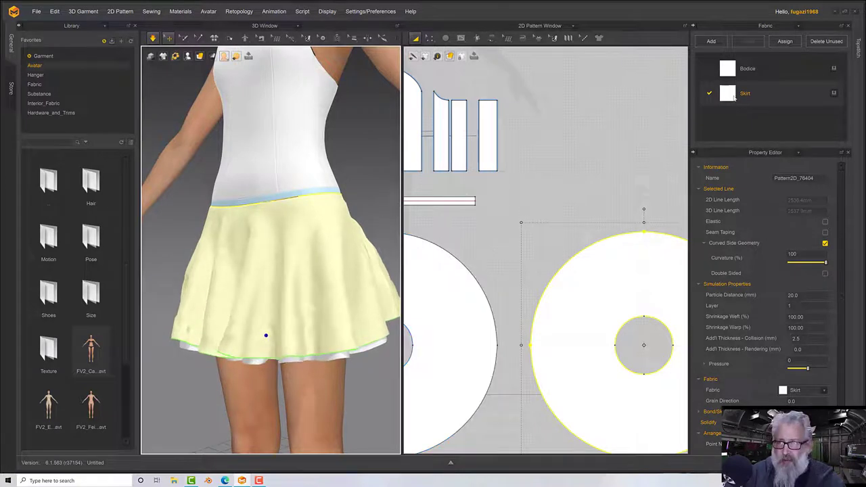
- Choose a different physical property preset for the Skirt fabric
left_click(734, 98)
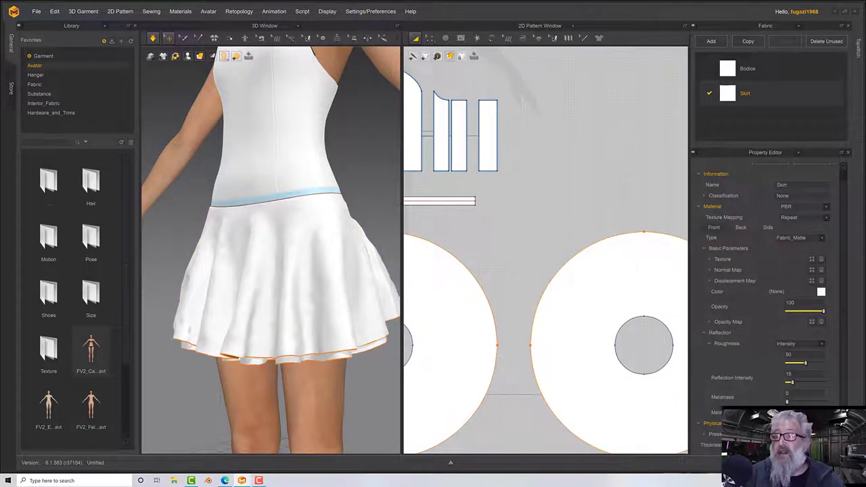
left_click(774, 433)
scroll(771, 390, "down", 1)
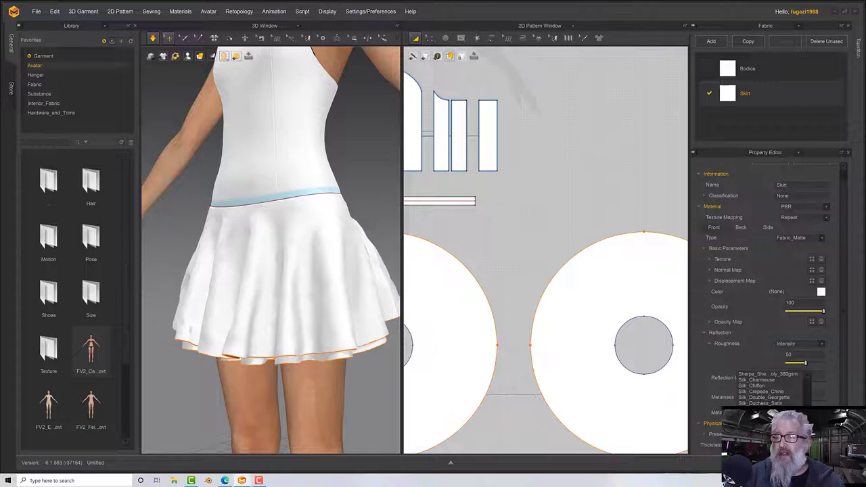
left_click(761, 413)
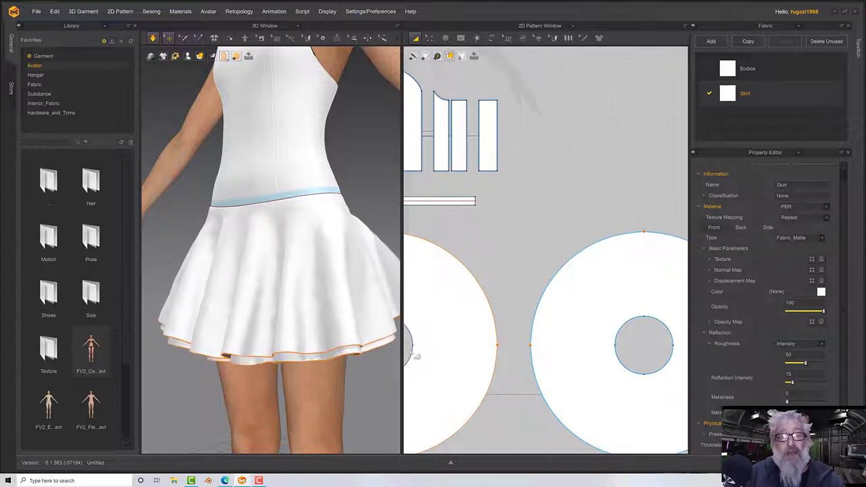
- Let both skirts drape with the new fabric preset and examine the outer layer's hem and hip band from the front
key("space")
right_click_drag(352, 347, 288, 317)
left_click(251, 349)
scroll(295, 316, "up", 2)
scroll(295, 320, "down", 2)
scroll(293, 315, "up", 3)
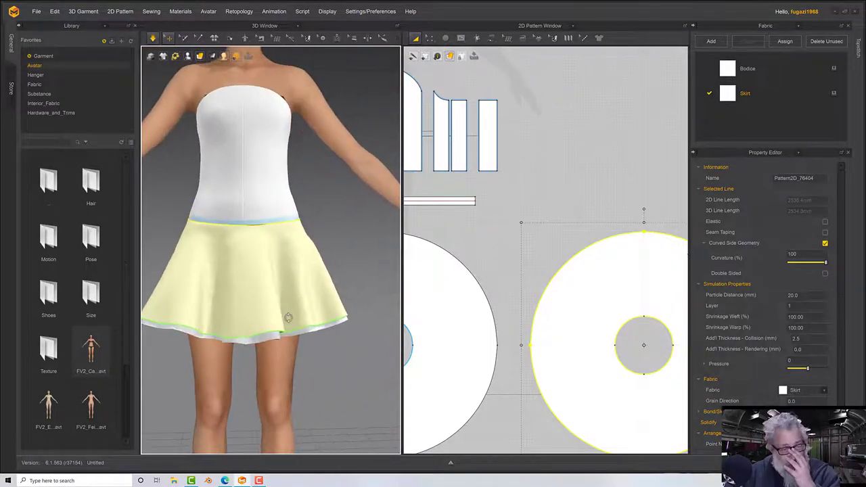
scroll(286, 328, "up", 4)
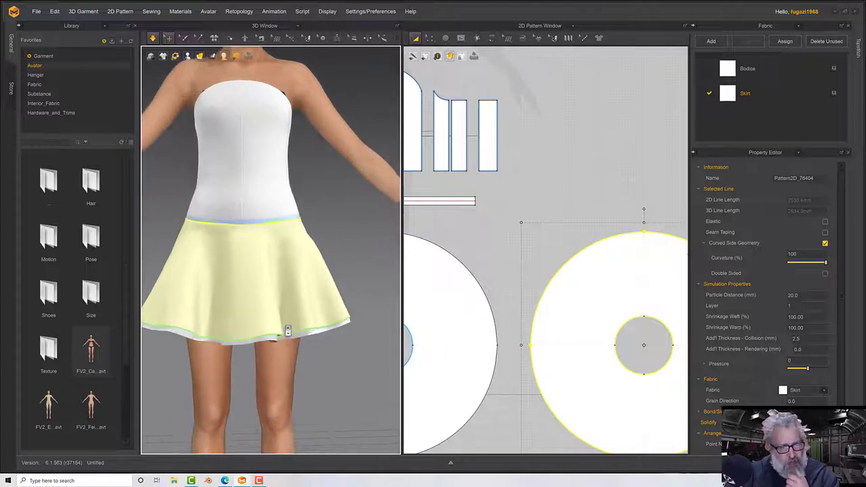
middle_click_drag(226, 325, 310, 329)
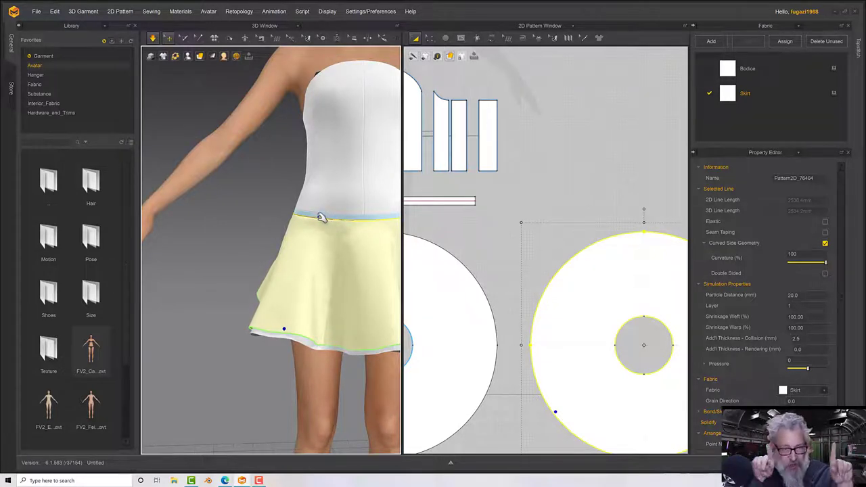
scroll(342, 236, "down", 3)
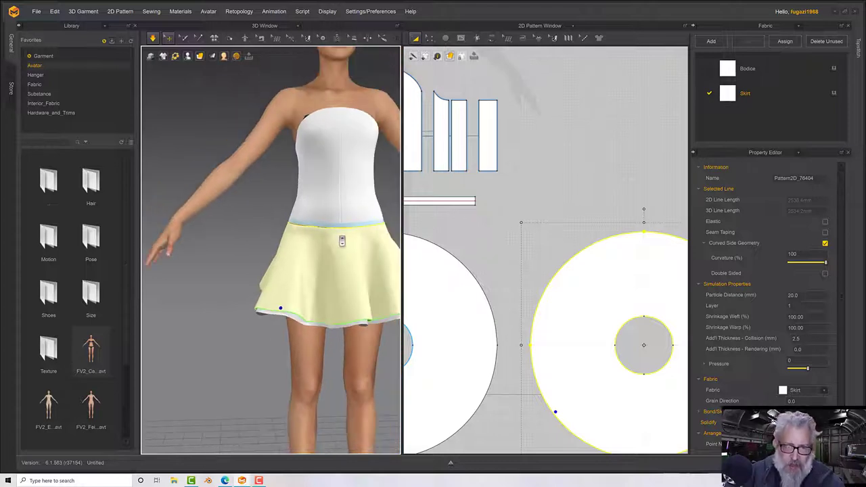
middle_click_drag(342, 241, 290, 261)
mouse_move(290, 261)
right_mouse_down()
mouse_move(288, 251)
mouse_move(252, 253)
mouse_move(291, 258)
right_mouse_up()
- Run the simulation again and check the layered skirts from an angle, with the duplicate ring framed in the 2D layout
key("space")
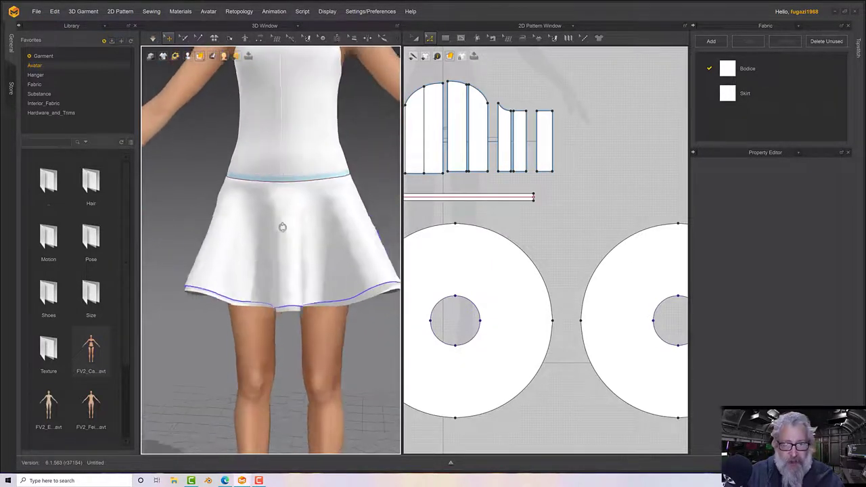
scroll(570, 274, "down", 2)
middle_click_drag(565, 272, 494, 248)
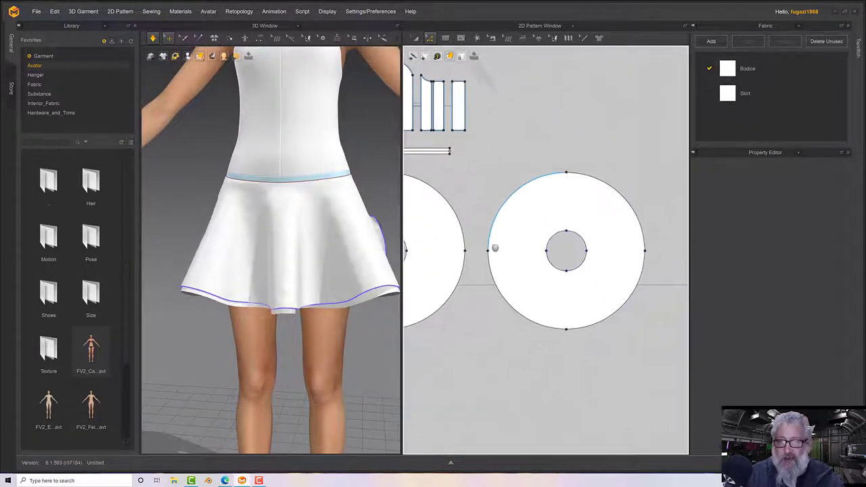
scroll(447, 86, "up", 3)
scroll(491, 229, "down", 1)
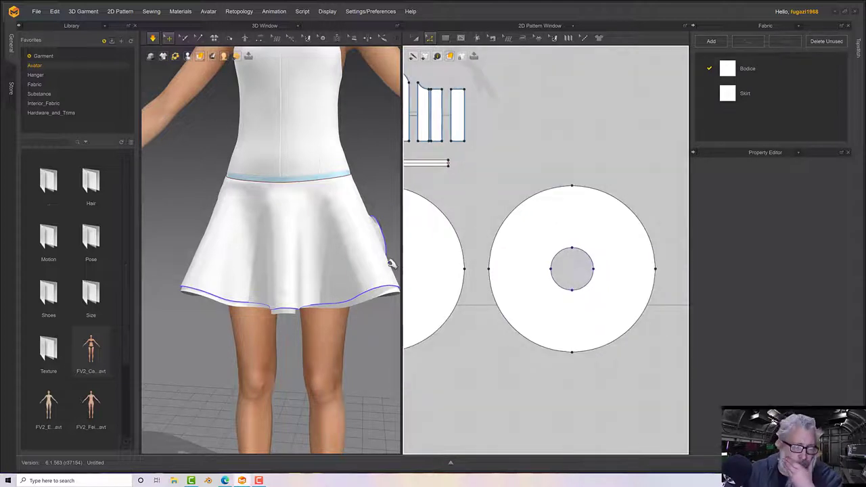
right_click_drag(315, 276, 341, 273)
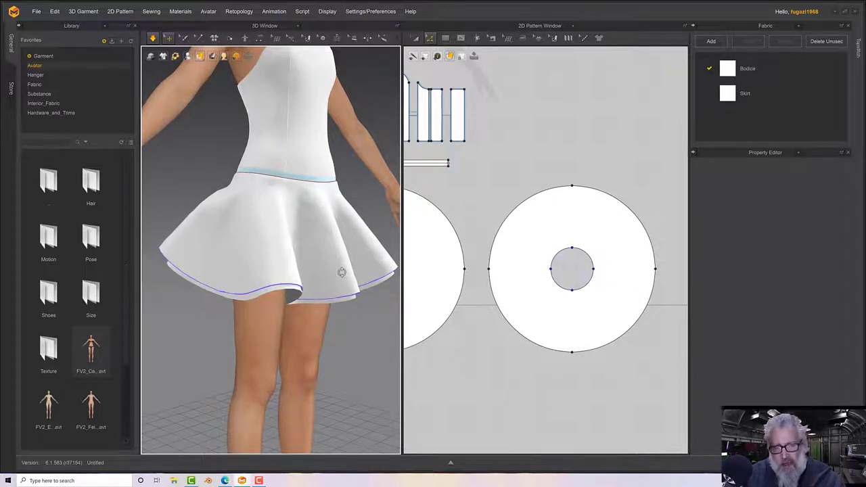
- Draw a short internal line about 38 mm long on the duplicate skirt ring, just outside its waist opening
left_click(727, 93)
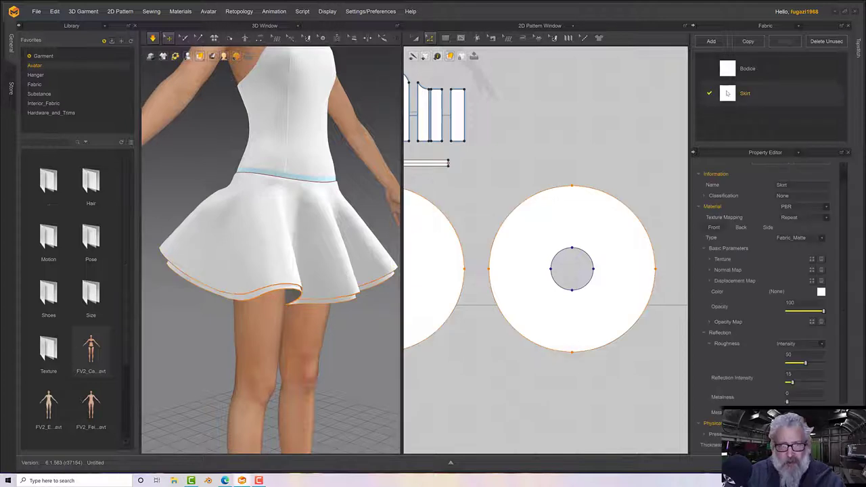
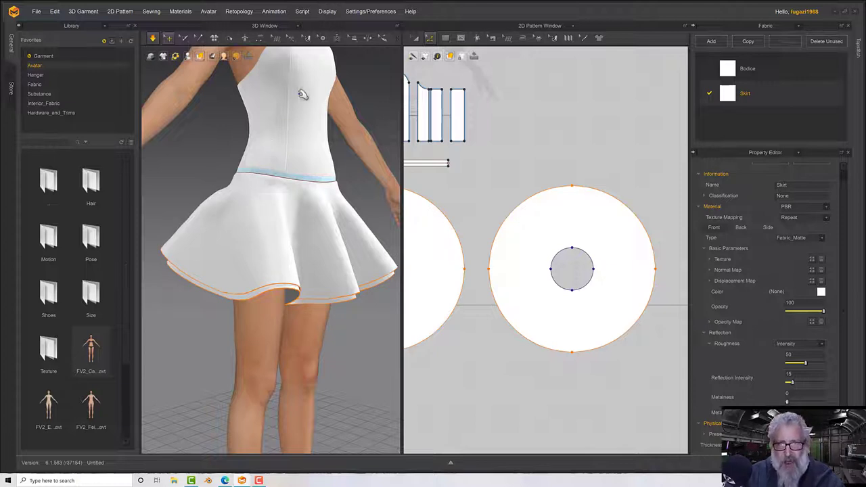
left_click(506, 112)
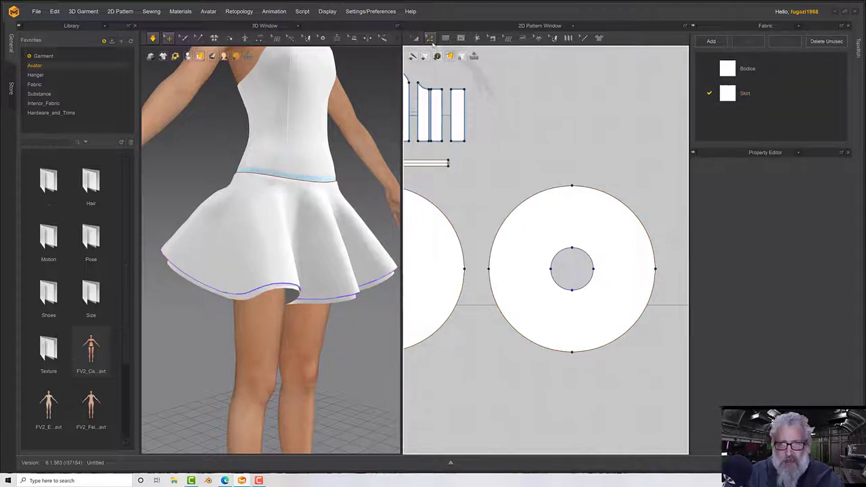
left_click(430, 39)
left_click(461, 38)
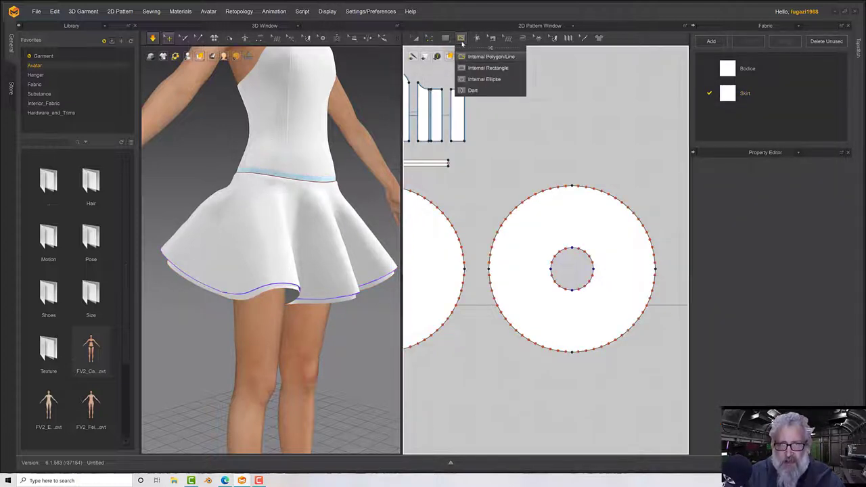
left_click(469, 57)
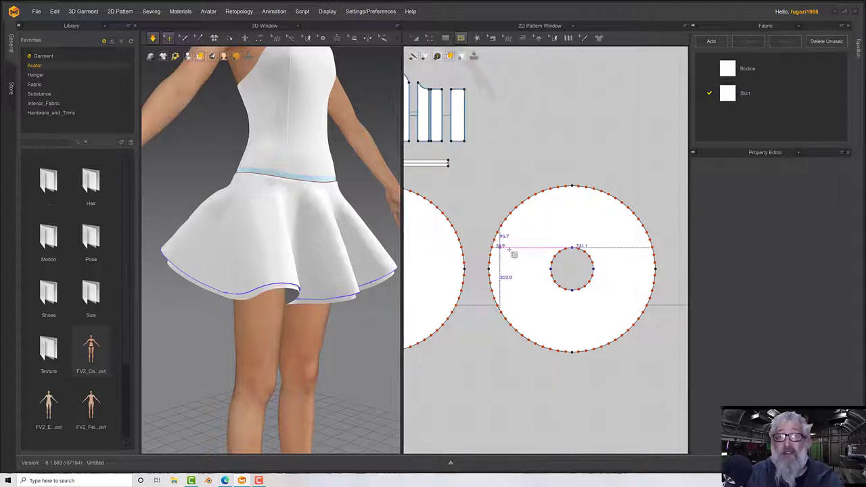
left_click(479, 203)
left_click(428, 252)
scroll(517, 263, "up", 3)
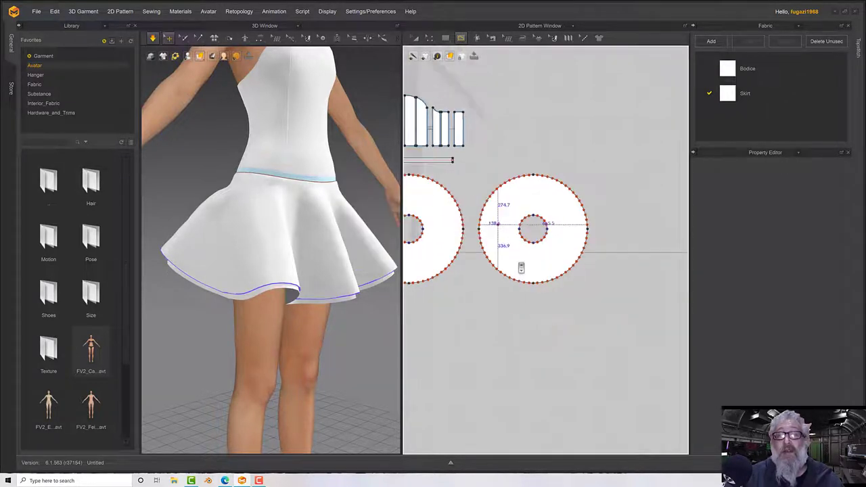
scroll(521, 269, "down", 4)
middle_click_drag(527, 265, 502, 230)
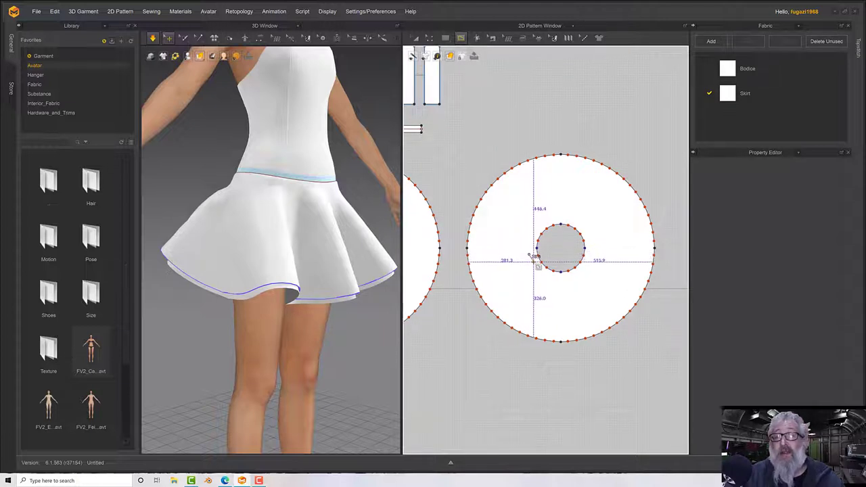
left_click(531, 255)
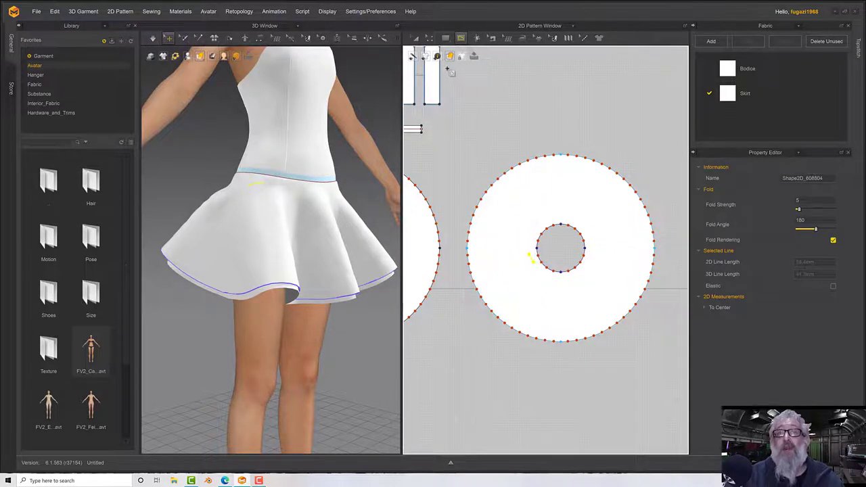
- Copy the short internal line and paste the duplicate near the ring's outer edge, diagonally outward from the original
left_click(430, 39)
left_click(466, 112)
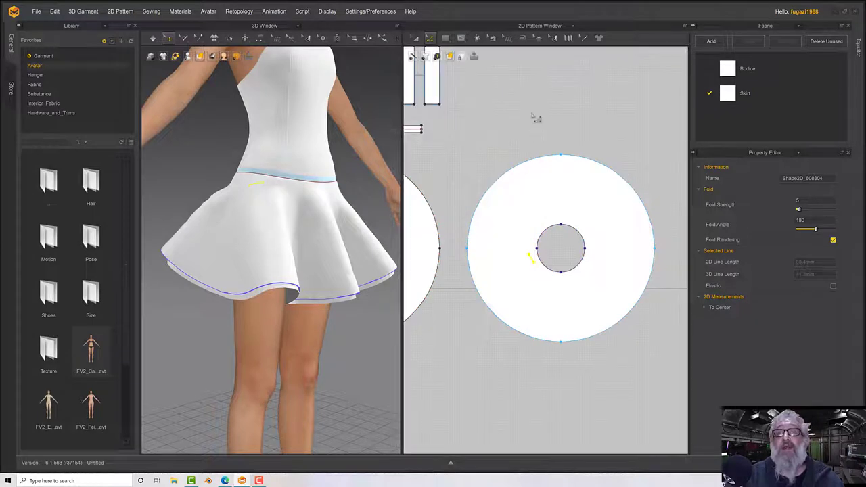
right_click(532, 261)
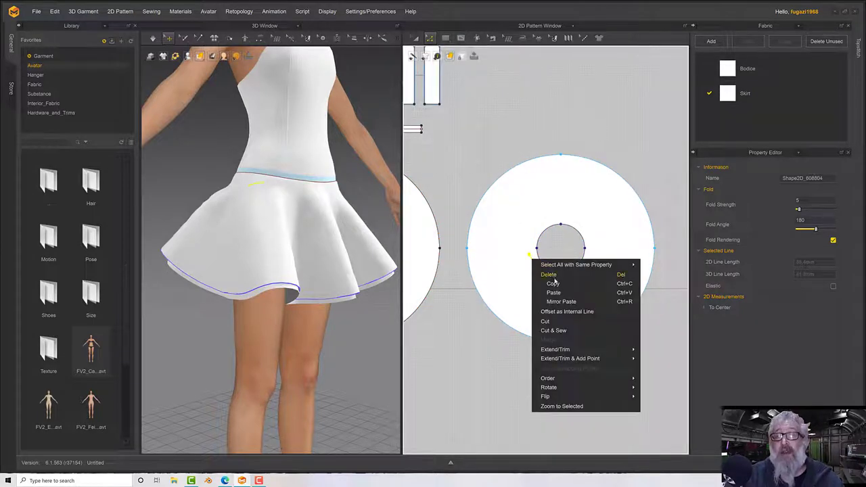
left_click(525, 282)
right_click(497, 273)
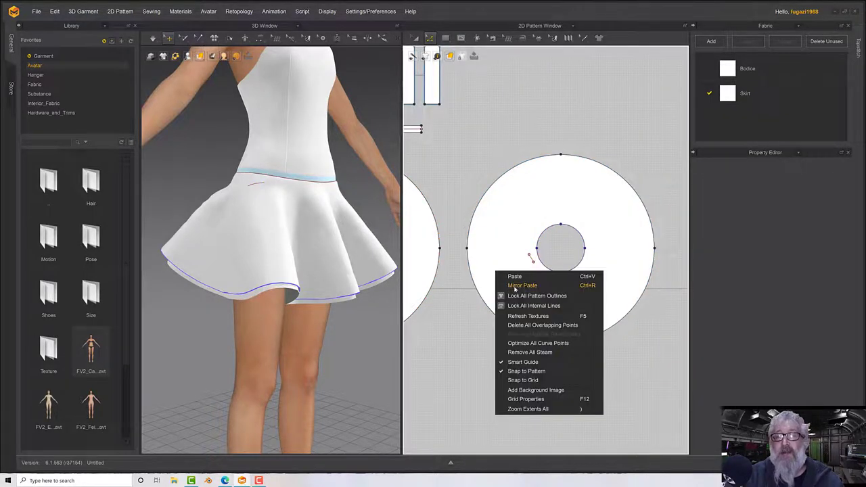
left_click(515, 283)
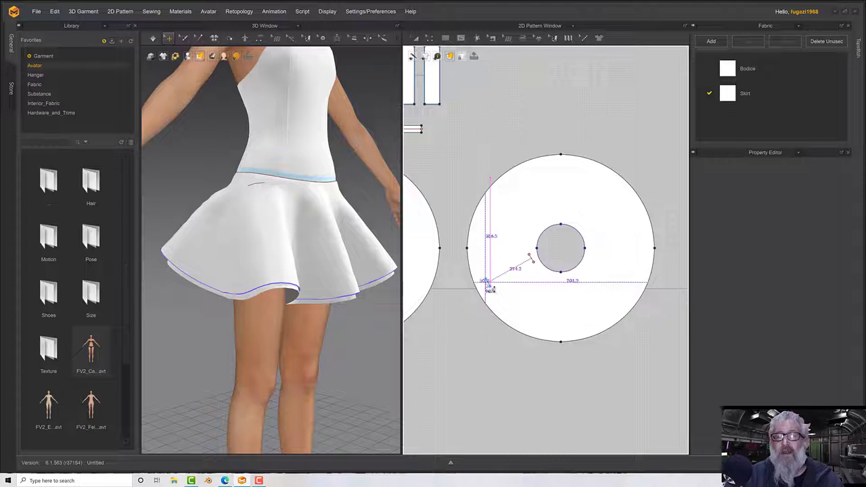
left_click(490, 288)
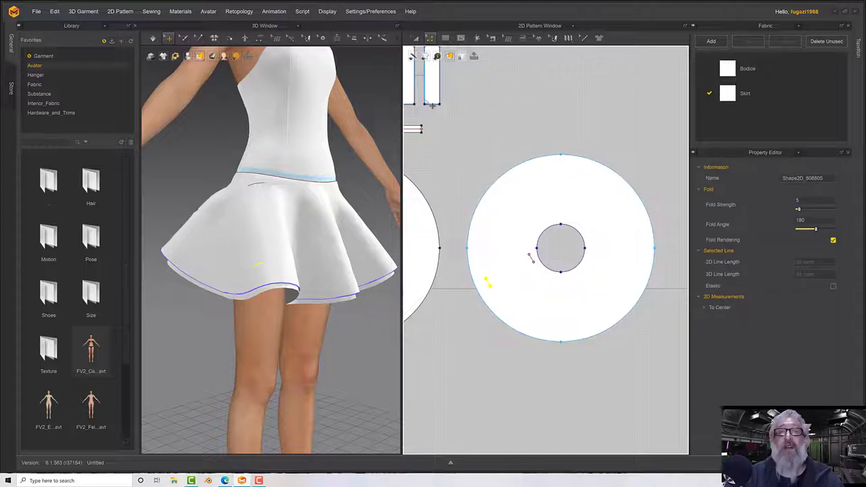
- Sew the two short internal lines together with Segment Sewing and simulate to gather the outer skirt upward
left_click(490, 37)
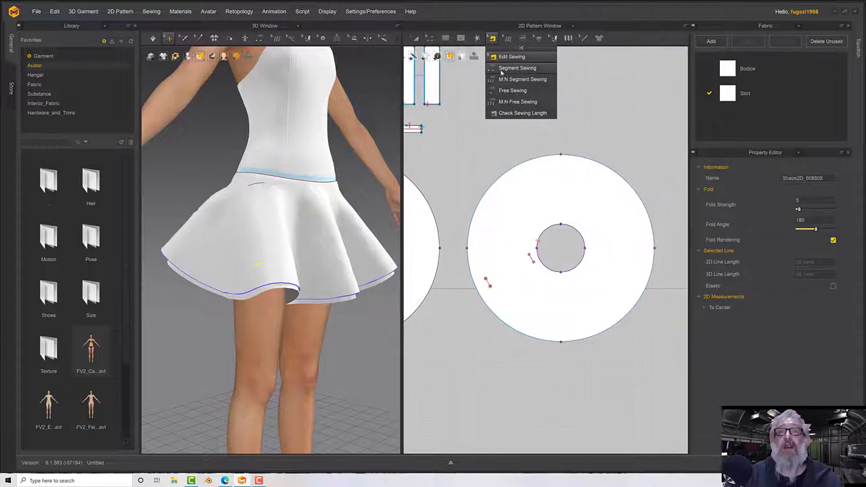
left_click(501, 69)
left_click(530, 259)
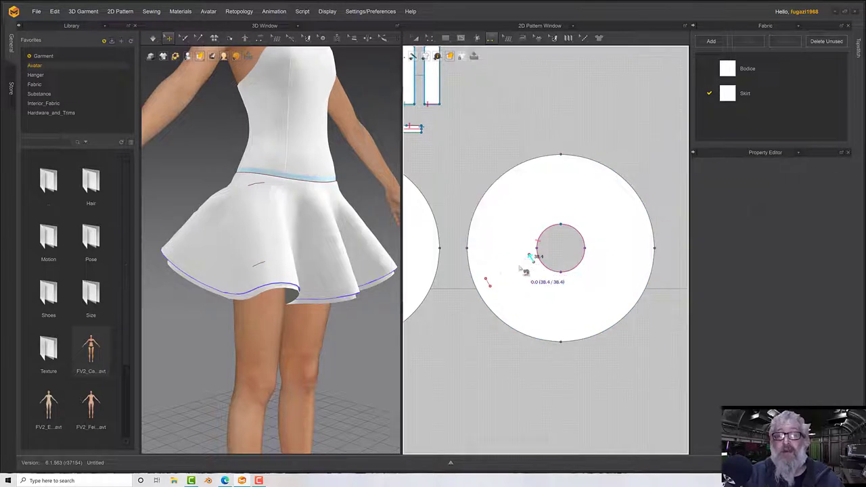
left_click(494, 283)
key("space")
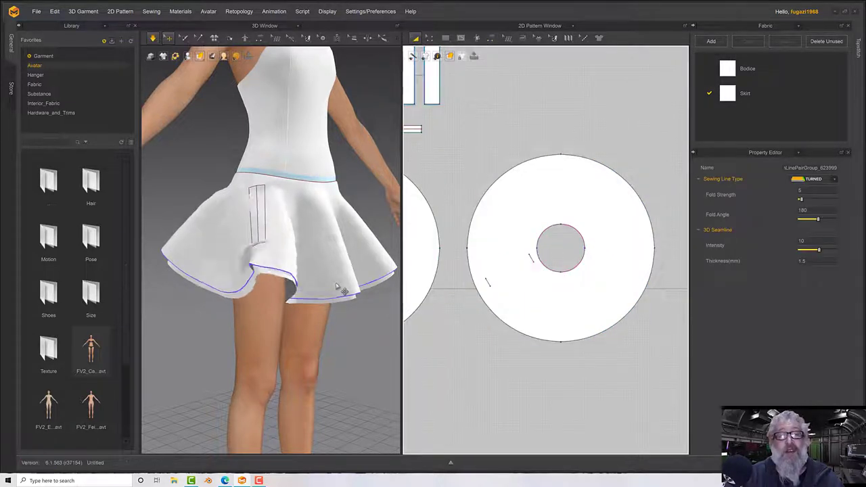
- Tug the inner skirt's hem down below the gathered tuck while simulating, checking the skirts from the front and side
left_click(242, 284)
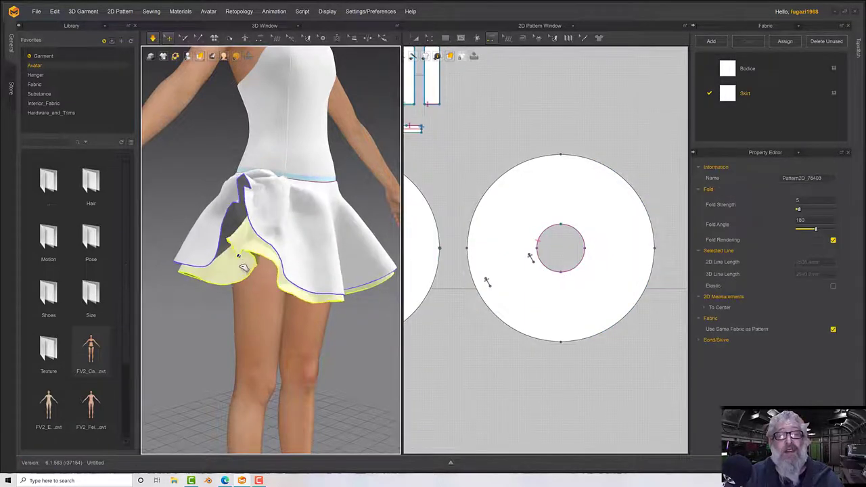
mouse_move(247, 298)
left_mouse_down()
mouse_move(243, 310)
mouse_move(257, 309)
left_mouse_up()
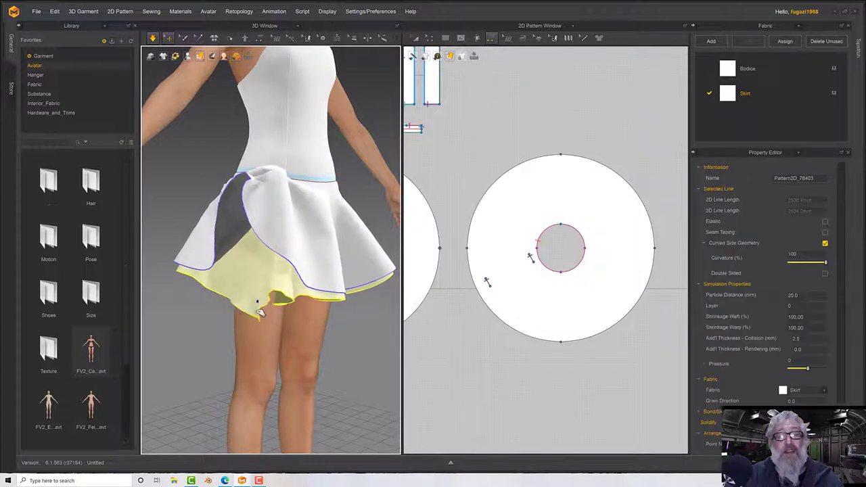
right_click_drag(325, 282, 291, 277)
middle_click_drag(396, 304, 315, 262)
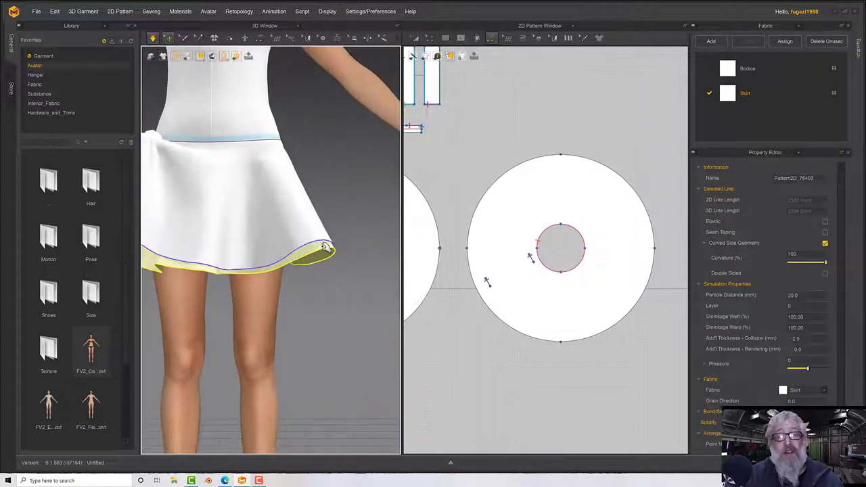
mouse_move(265, 245)
right_mouse_down()
mouse_move(325, 257)
mouse_move(318, 241)
mouse_move(273, 247)
right_mouse_up()
left_click(282, 229)
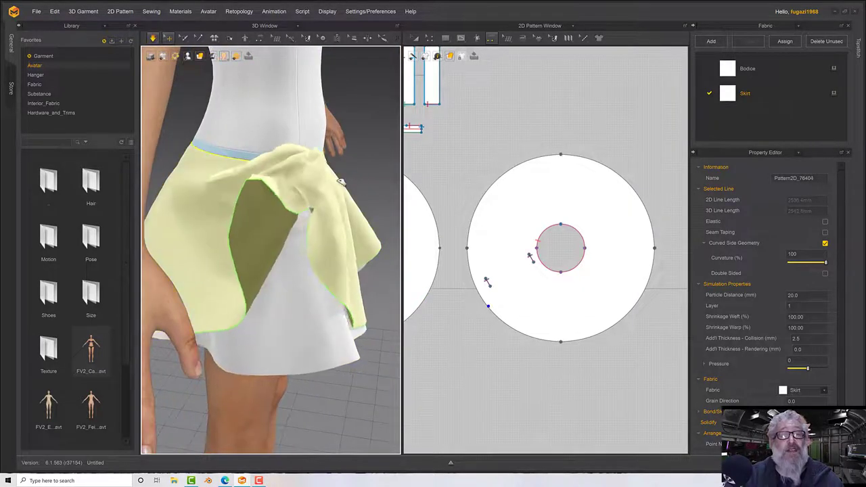
- Pull the outer skirt's folds outward around the gathered tuck at the hip, working from above and behind
right_click_drag(336, 223, 235, 214)
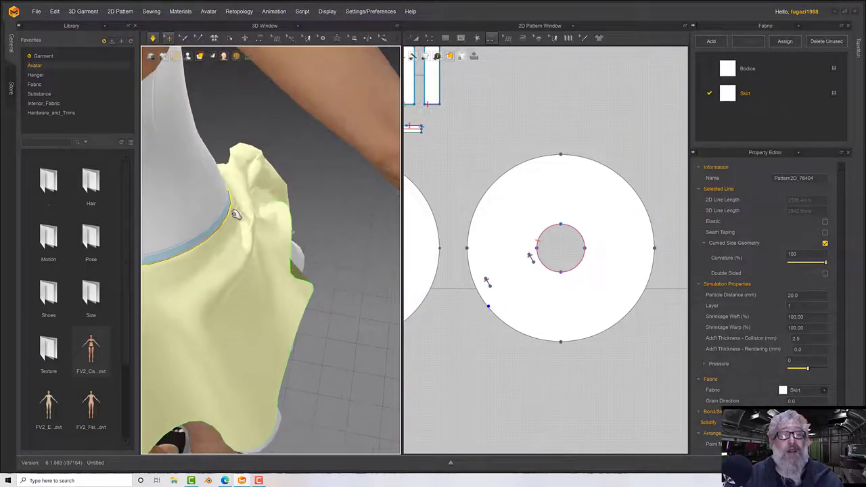
left_click_drag(240, 217, 321, 185)
left_click_drag(277, 201, 328, 201)
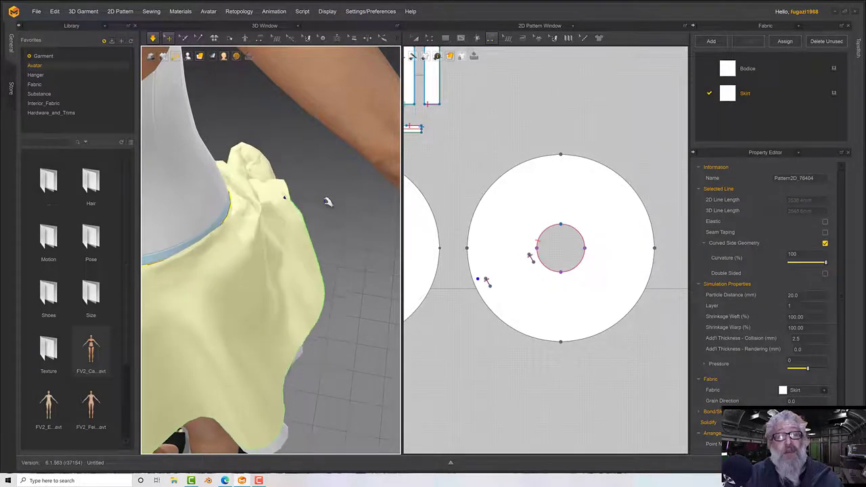
key("space")
right_click_drag(329, 200, 242, 207)
key("space")
left_click_drag(273, 211, 251, 237)
right_click_drag(252, 238, 261, 202)
key("space")
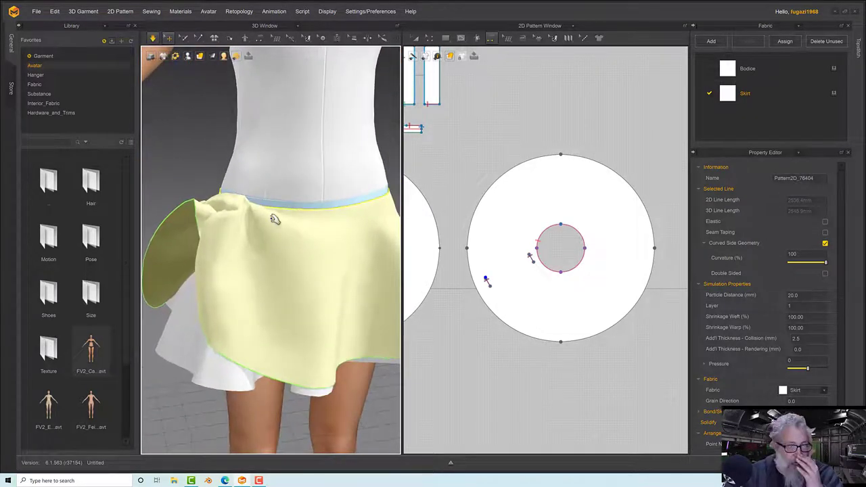
- Try silk physical property presets on the Skirt fabric while the gathered skirt is simulating
left_click(744, 93)
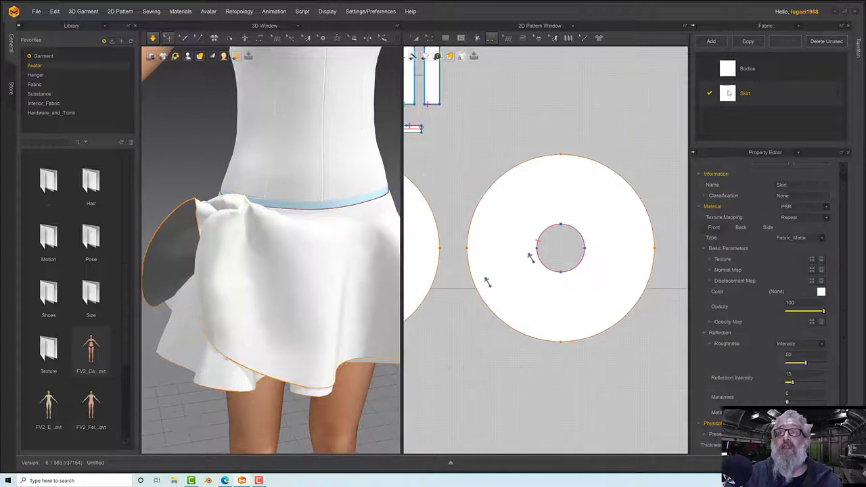
left_click(777, 433)
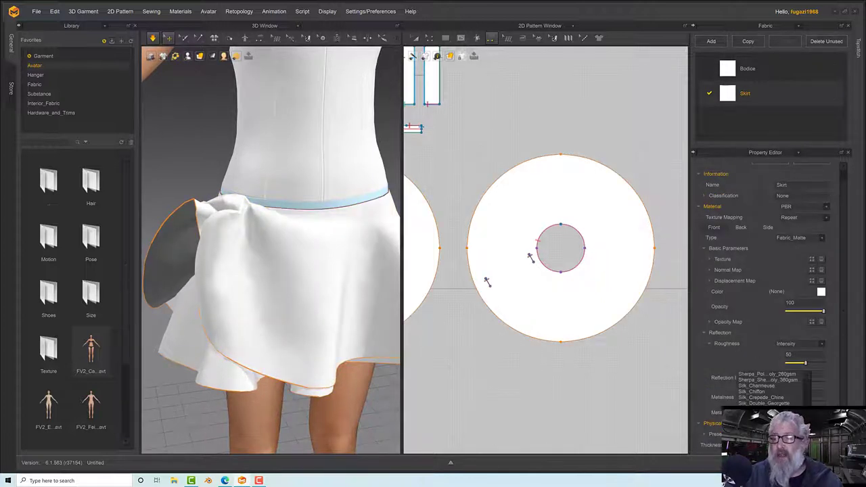
left_click(758, 395)
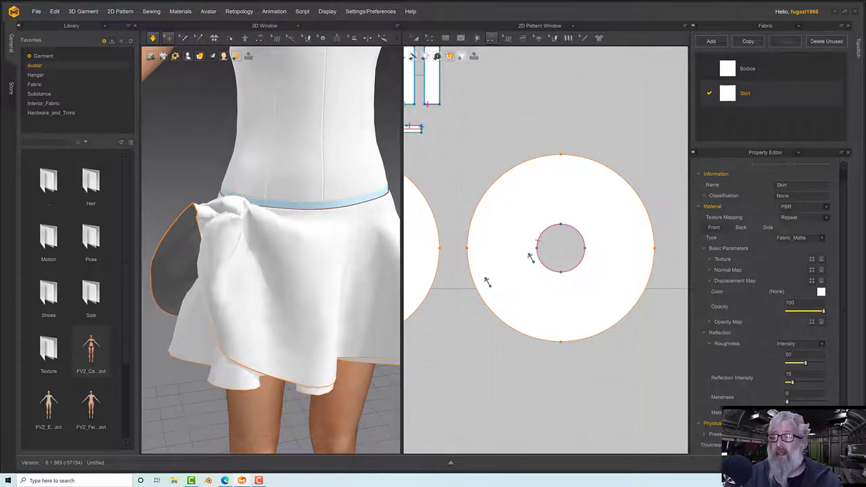
left_click(778, 433)
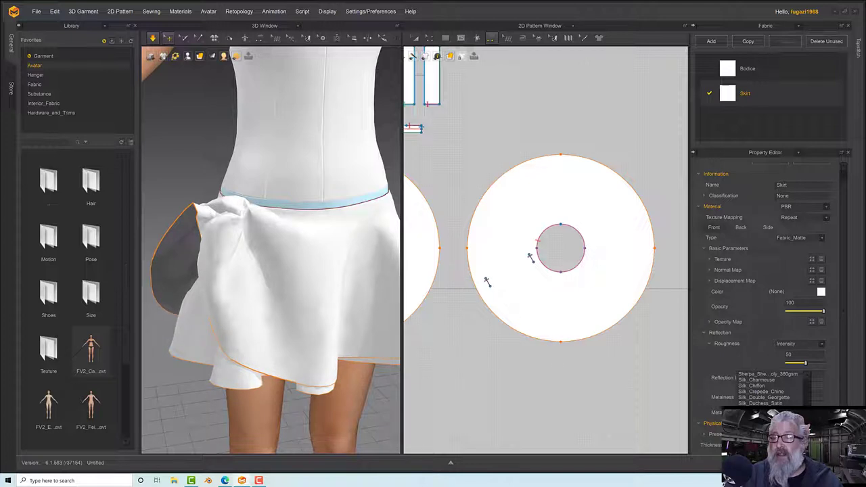
scroll(756, 398, "up", 2)
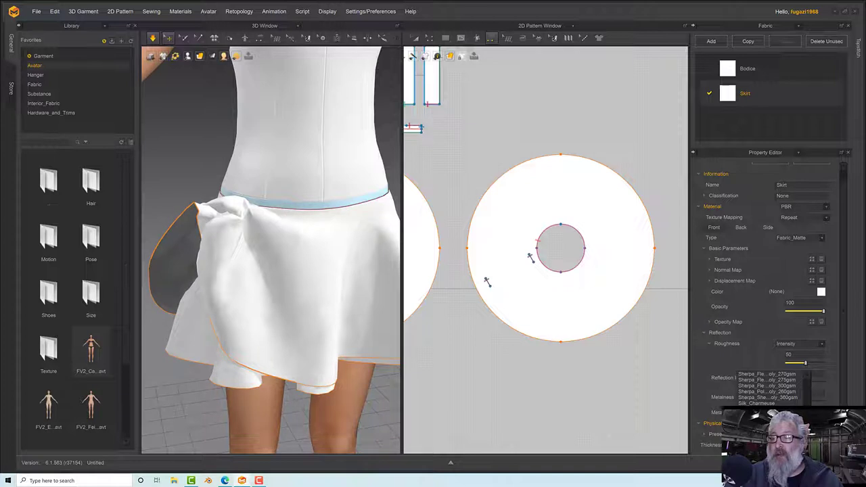
left_click(756, 413)
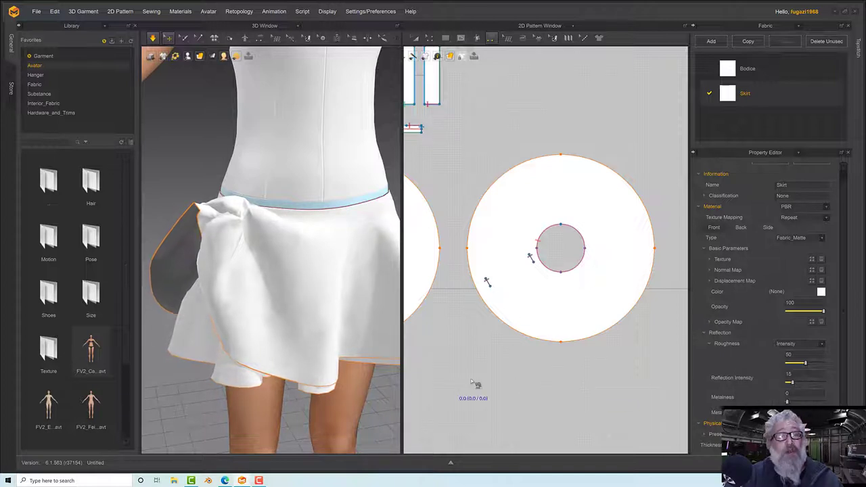
- Set the Skirt fabric's physical property preset to (Default_for_Simulation)
left_click(771, 433)
scroll(768, 389, "up", 15)
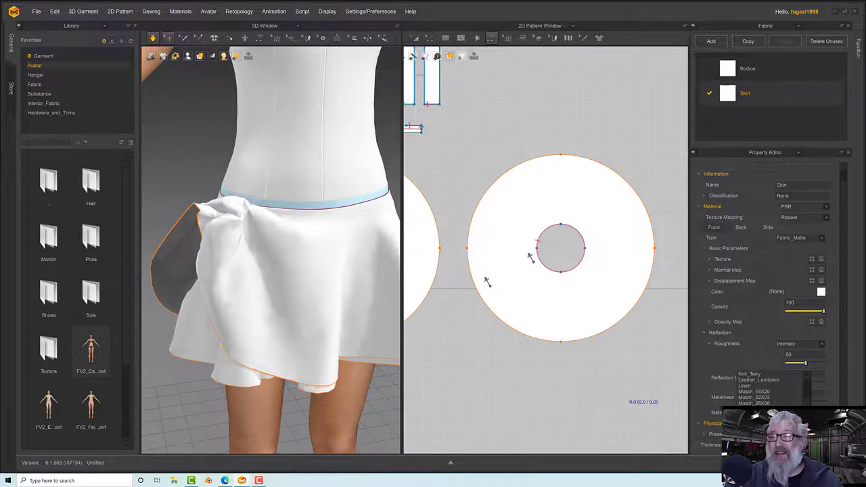
scroll(754, 378, "up", 5)
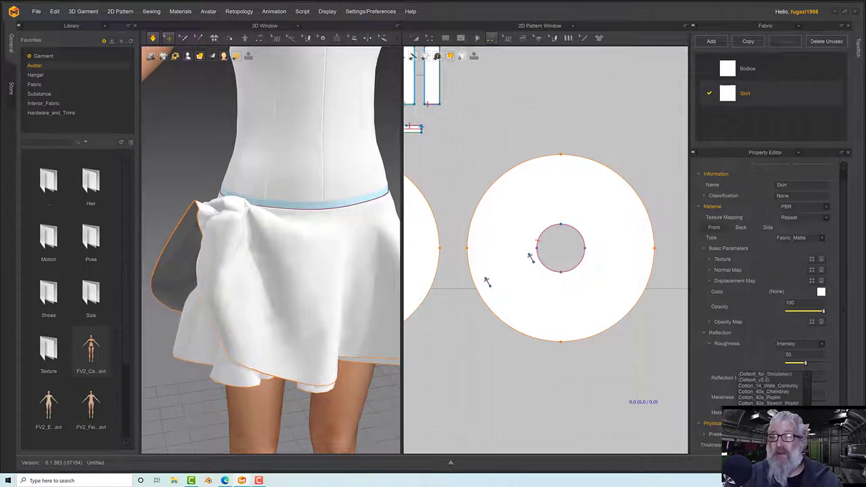
left_click(754, 375)
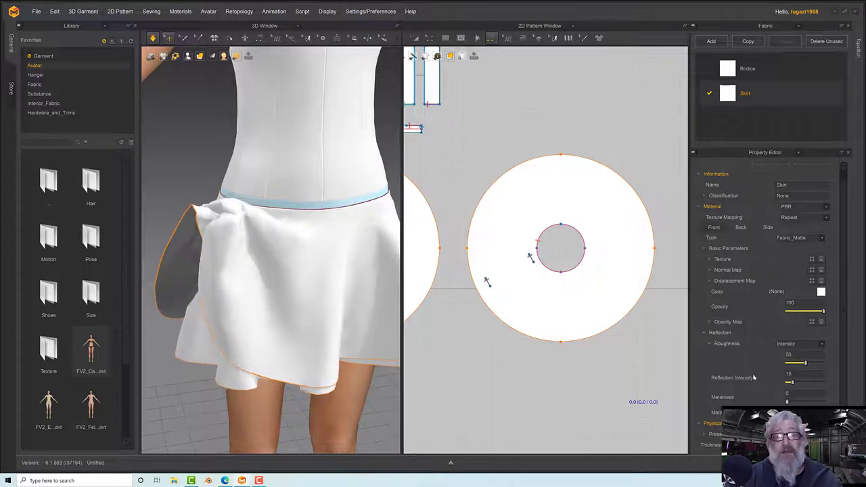
- Pull the outer skirt's edge upward at the tuck during simulation and check the gather from the side
right_click_drag(364, 380, 278, 322)
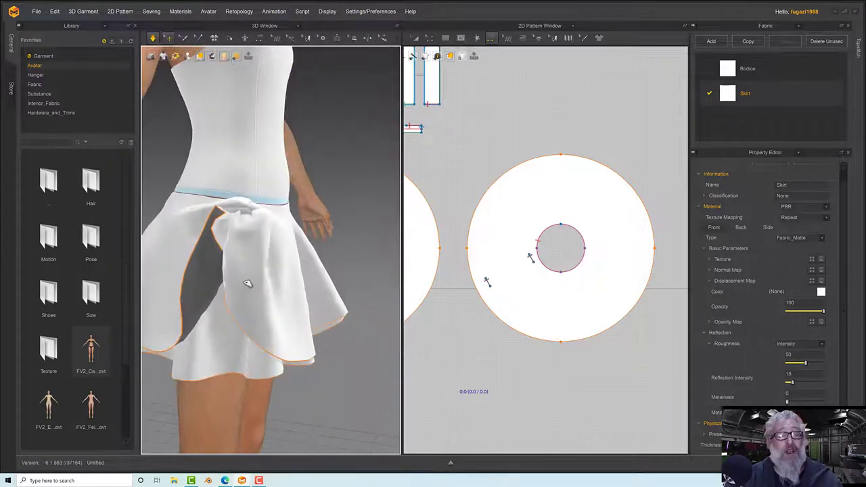
left_click_drag(247, 284, 227, 185)
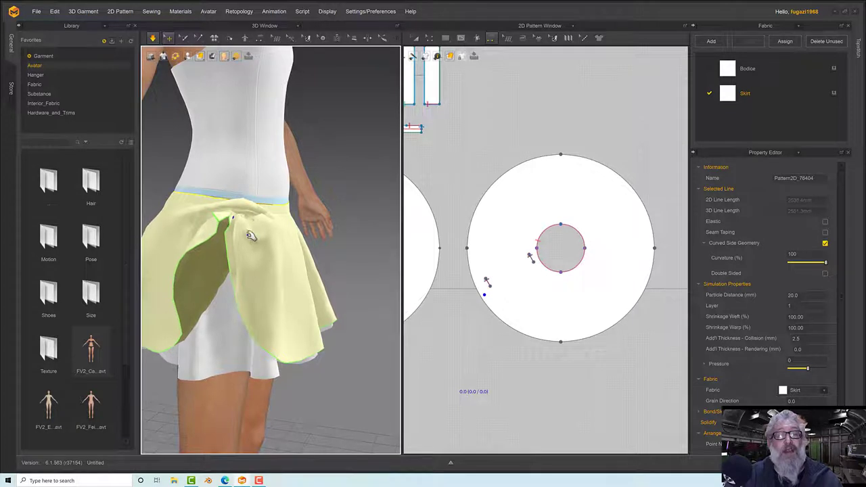
right_click_drag(247, 232, 275, 236)
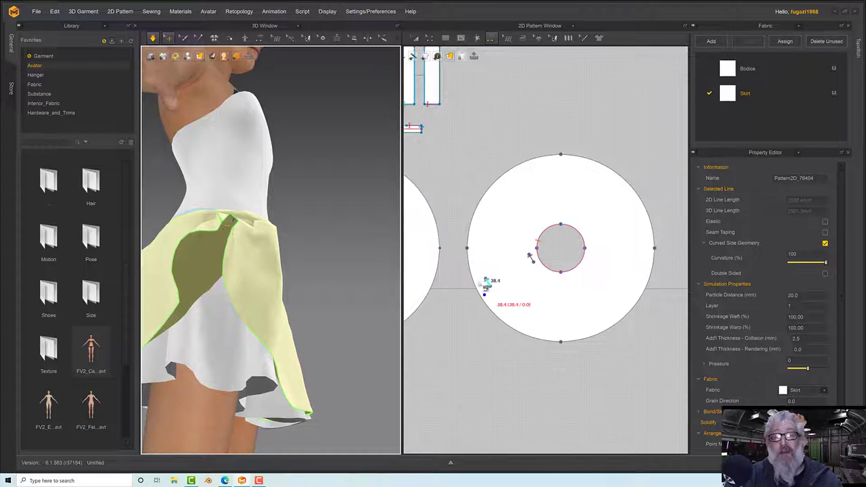
- Check the gathered skirt from the front and select the bodice panel directly above the gather
right_click_drag(325, 286, 300, 332)
key("space")
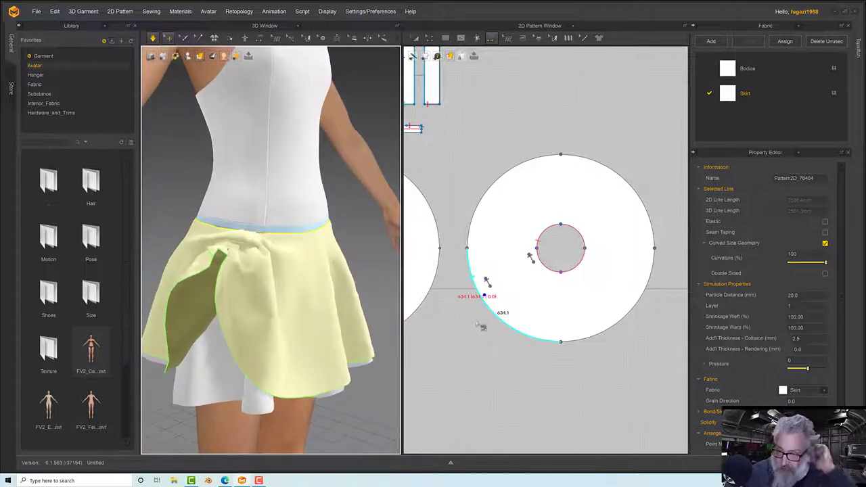
right_click_drag(541, 190, 612, 235)
middle_click_drag(612, 234, 755, 249)
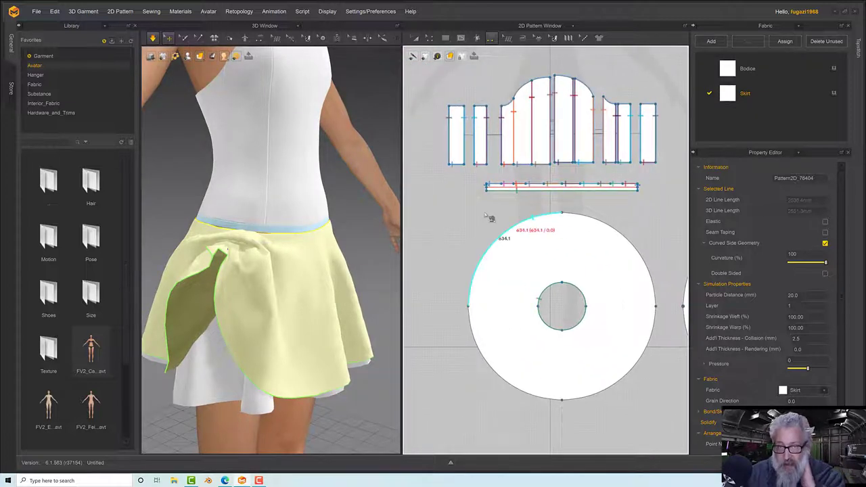
middle_click_drag(489, 220, 485, 220)
left_click(239, 213)
middle_click_drag(431, 219, 427, 240)
middle_click_drag(486, 257, 371, 243)
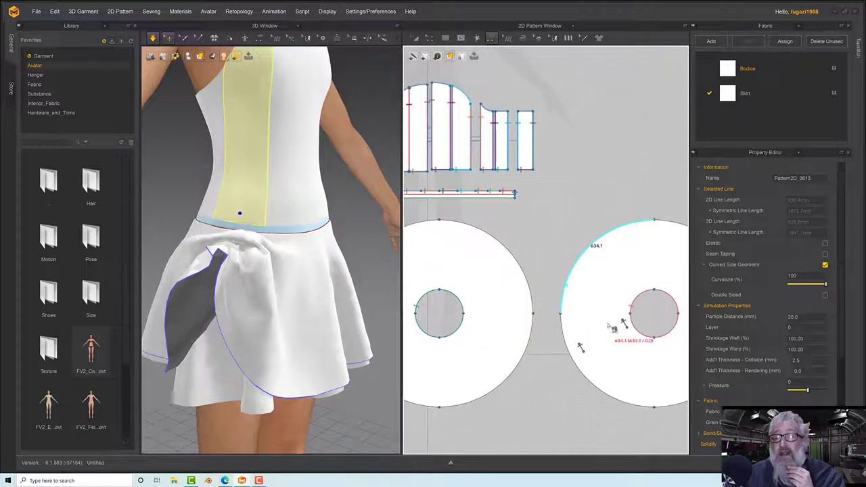
- Draw a short horizontal internal line just above the lower edge of the bodice panel over the gather
left_click(461, 38)
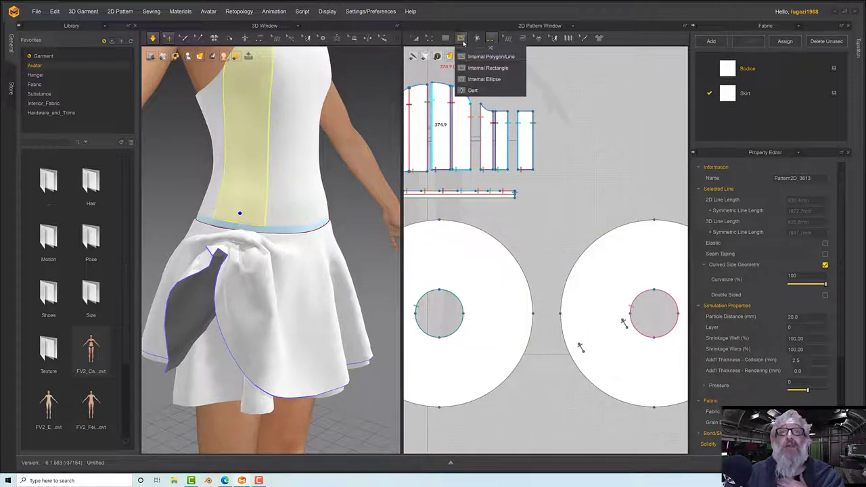
left_click(468, 58)
scroll(441, 215, "down", 3)
middle_click_drag(441, 215, 494, 228)
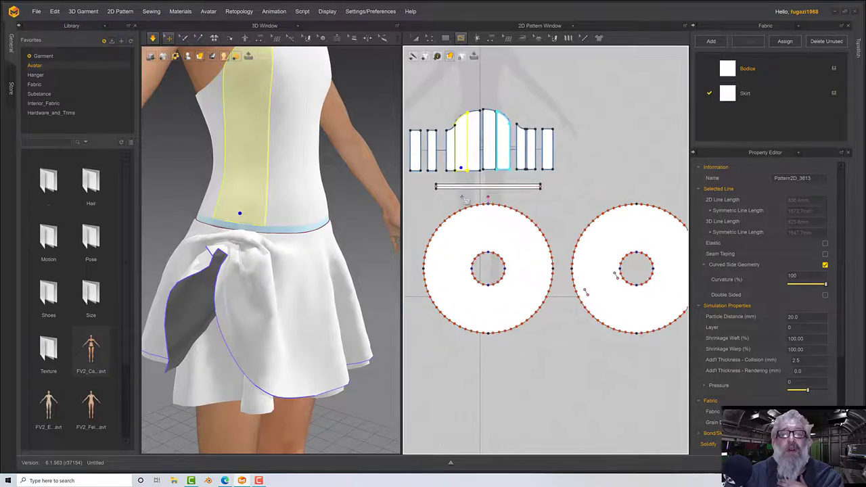
scroll(430, 116, "up", 4)
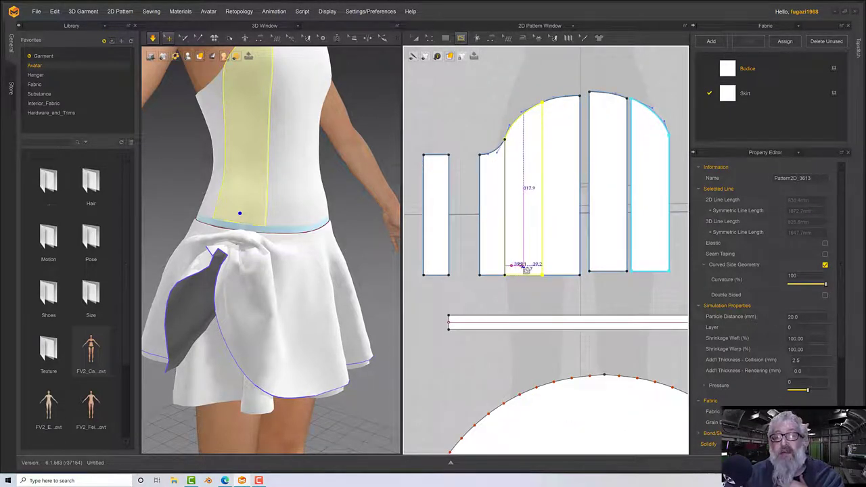
left_click(526, 269)
mouse_move(310, 267)
right_mouse_down()
mouse_move(328, 280)
mouse_move(315, 265)
right_mouse_up()
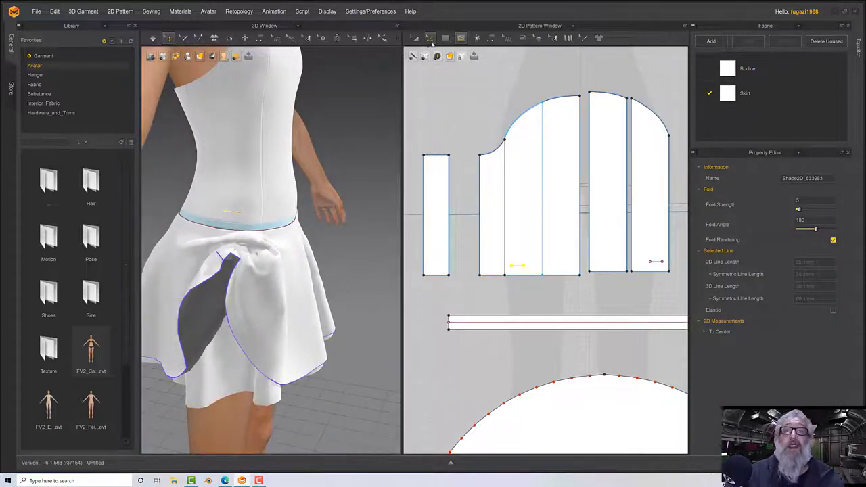
- Draw a narrow vertical rectangle pattern about 31 mm wide in the Bodice fabric, below the bodice panel's internal line
left_click(445, 38)
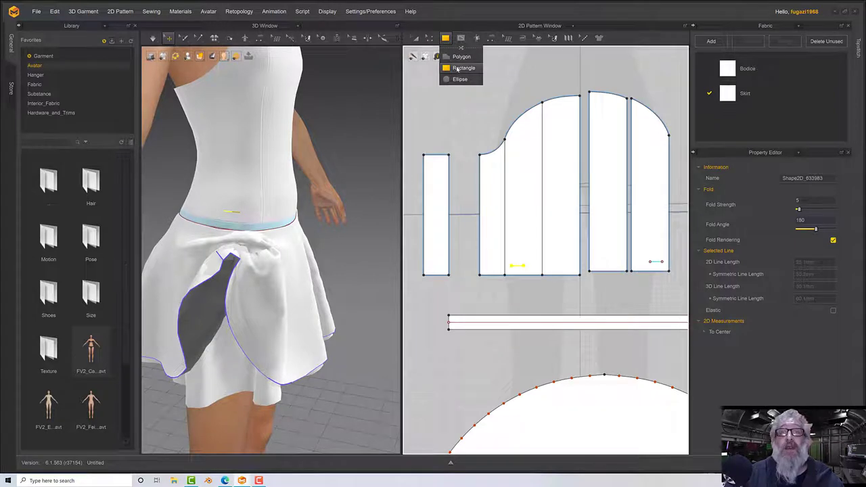
left_click(457, 69)
middle_click_drag(472, 281, 461, 249)
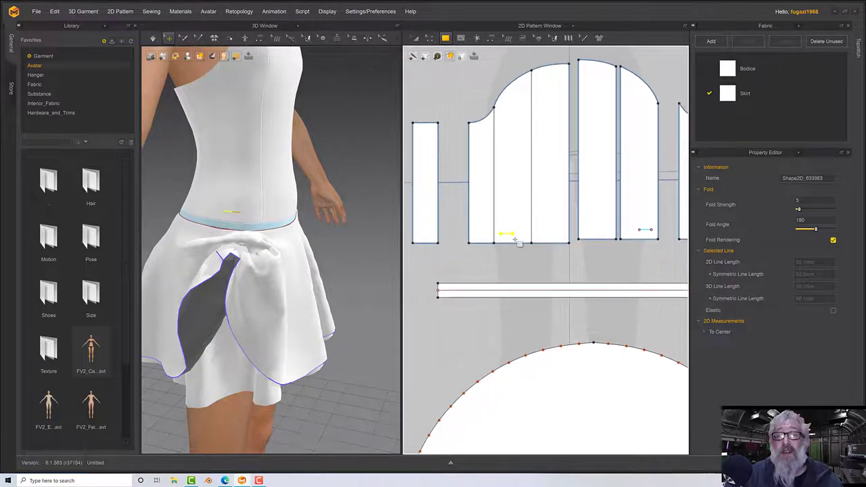
left_click(727, 70)
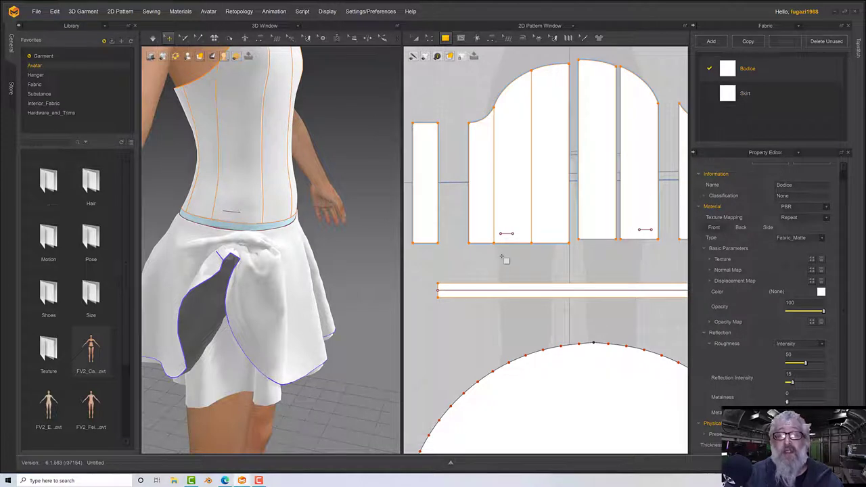
left_click_drag(501, 254, 516, 336)
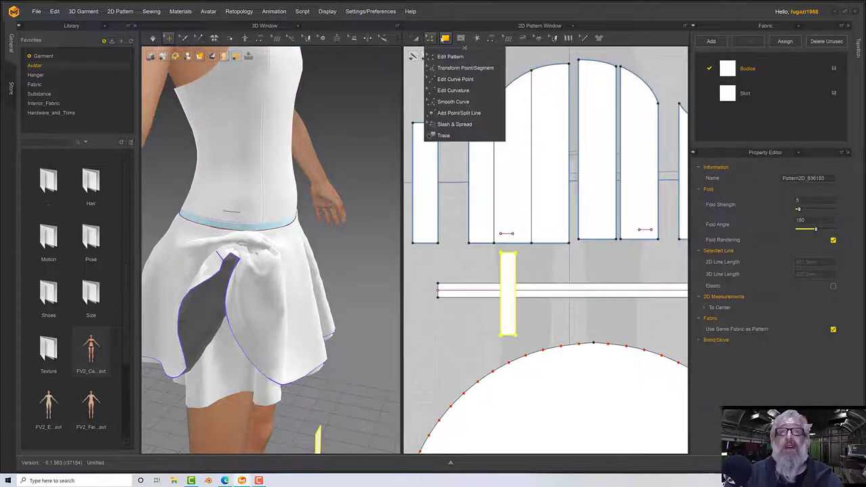
- Segment-sew the bodice panel's short internal line to the top edge of the narrow rectangle
left_click(493, 39)
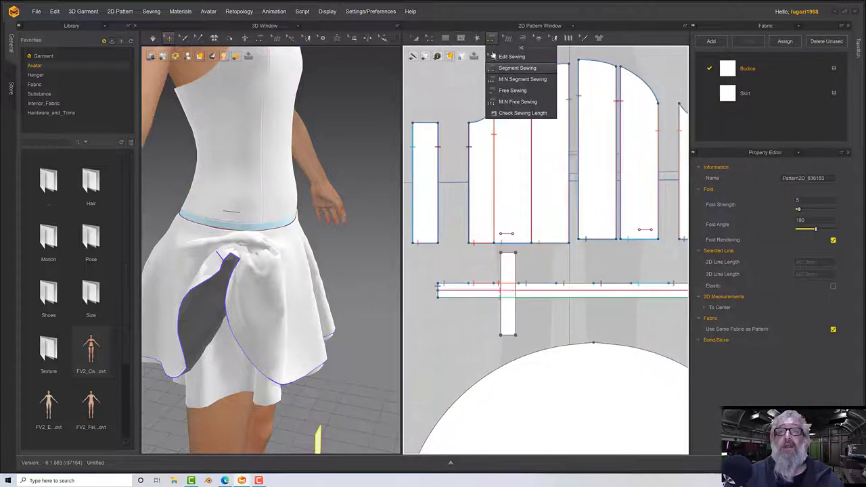
left_click(505, 234)
left_click(509, 254)
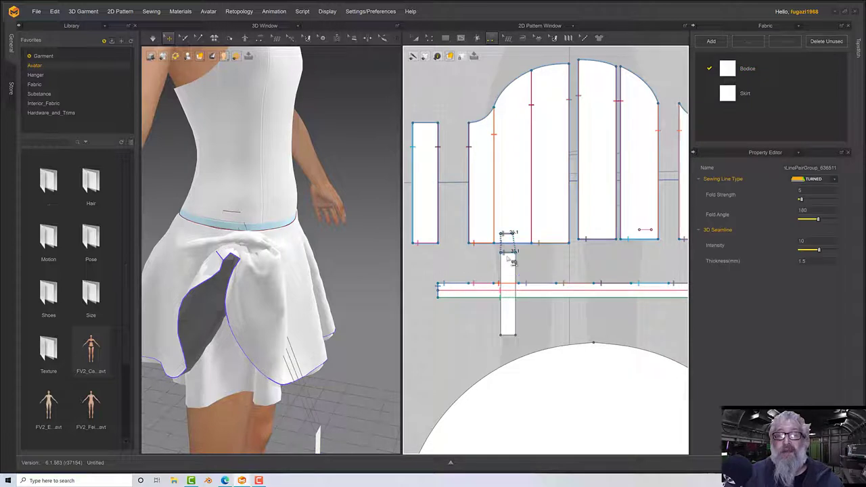
left_click(514, 263)
- Segment-sew the rectangle's bottom edge to the internal line nearest the hem on the outer skirt circle
middle_click_drag(553, 268, 546, 120)
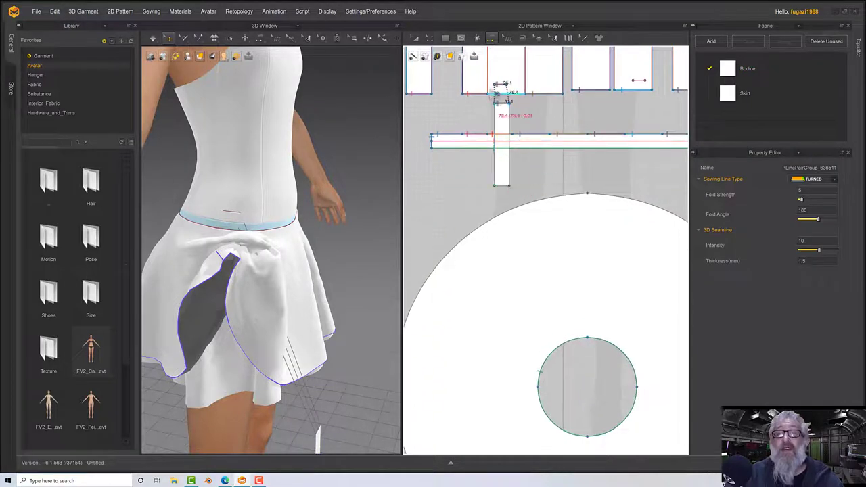
left_click(505, 186)
middle_click_drag(529, 253, 557, 107)
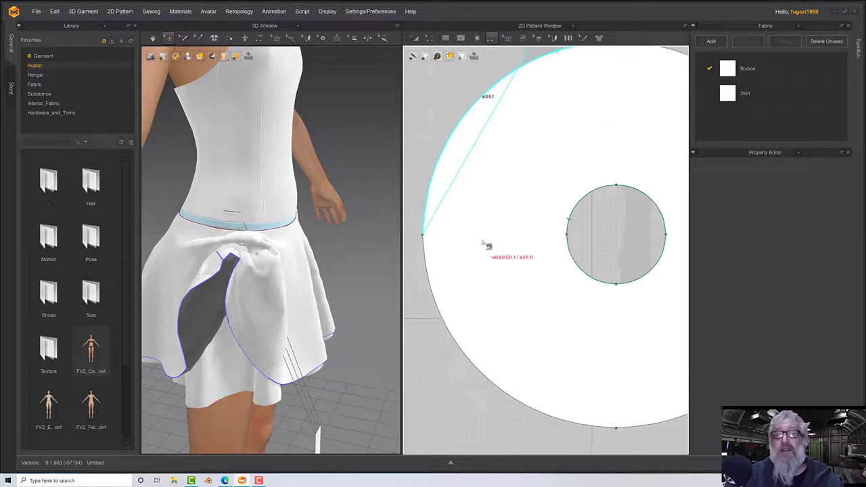
scroll(484, 244, "up", 3)
scroll(485, 243, "down", 4)
middle_click_drag(549, 242, 338, 217)
left_click(526, 220)
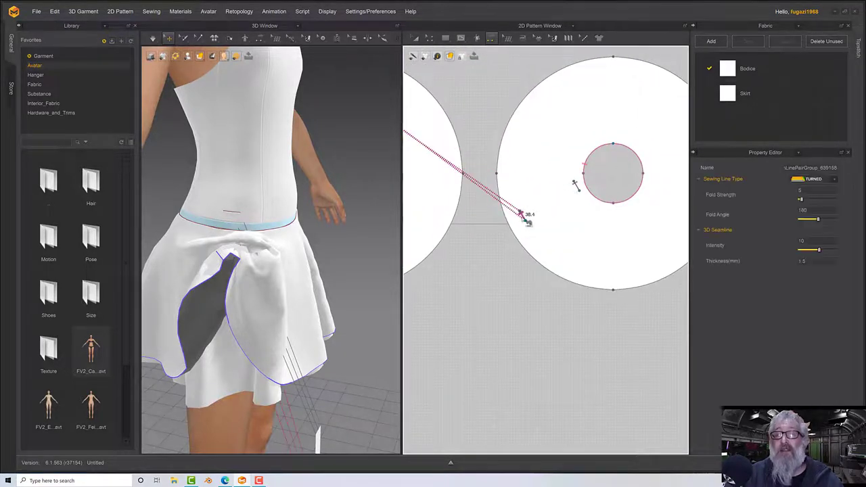
- Move the narrow strip in 3D from beside the legs to in front of the gathered tuck at the hip
scroll(308, 276, "up", 3)
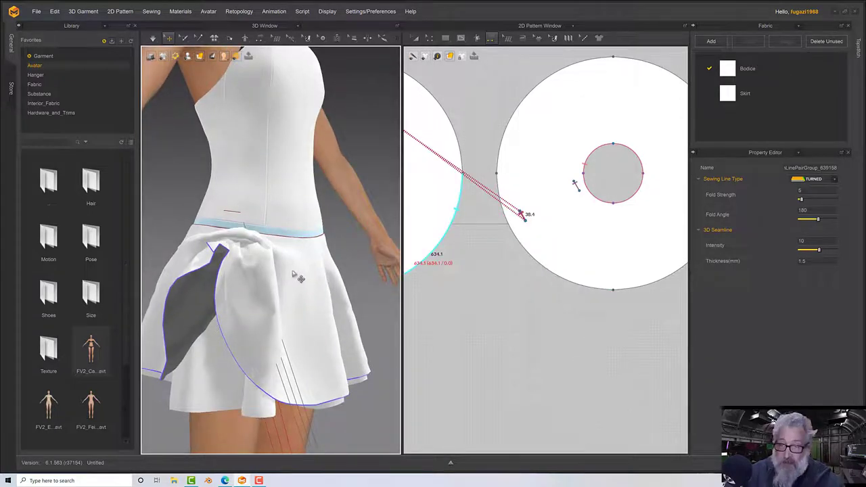
scroll(297, 277, "down", 3)
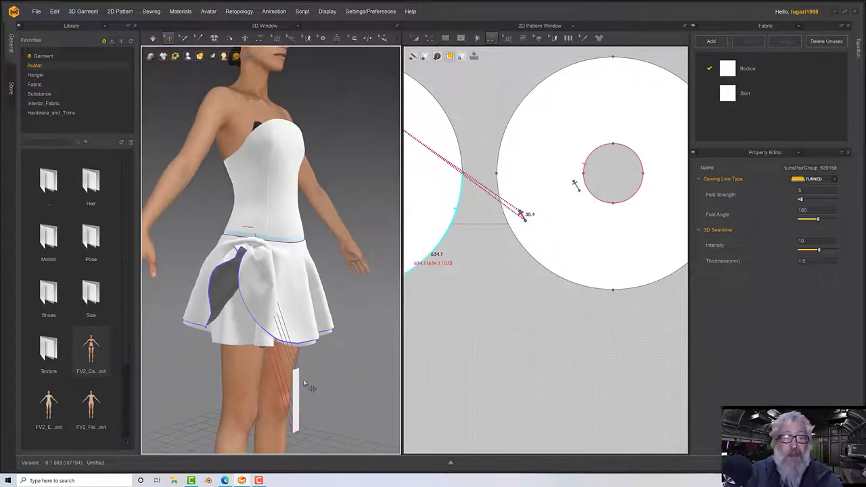
left_click(297, 388)
right_click_drag(297, 388, 233, 387)
left_click_drag(288, 378, 277, 231)
right_click_drag(277, 231, 353, 262)
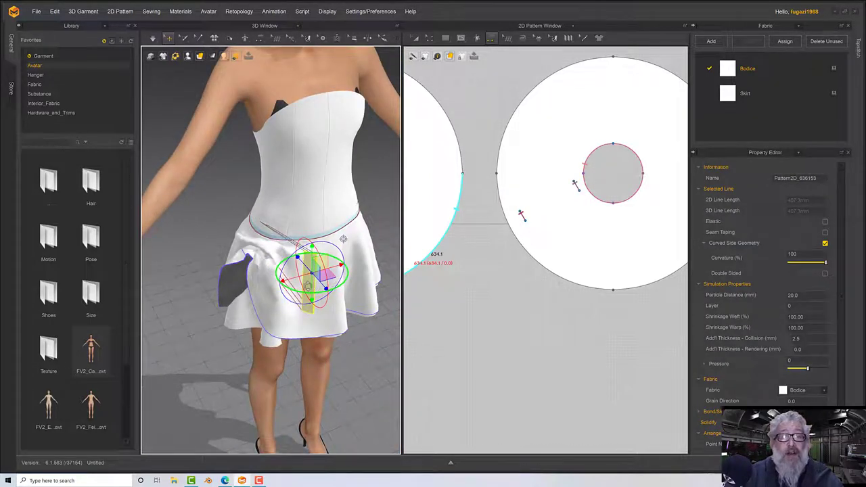
left_click_drag(343, 239, 278, 207)
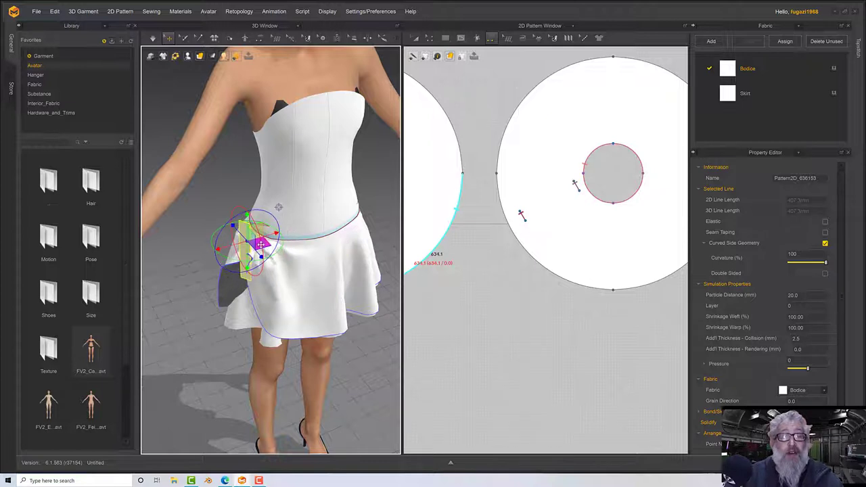
- Set the strap pattern's simulation layer to 3 and simulate the garment, checking how the strap drapes at the waist
right_click_drag(278, 207, 318, 229)
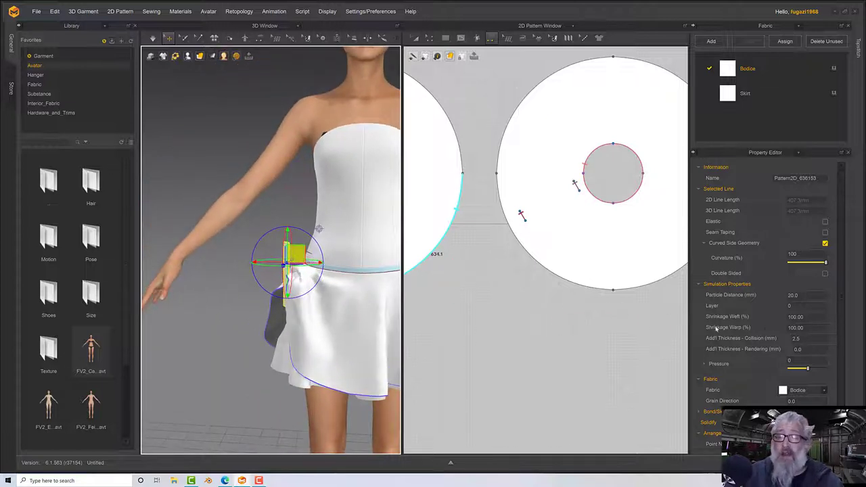
left_click(799, 306)
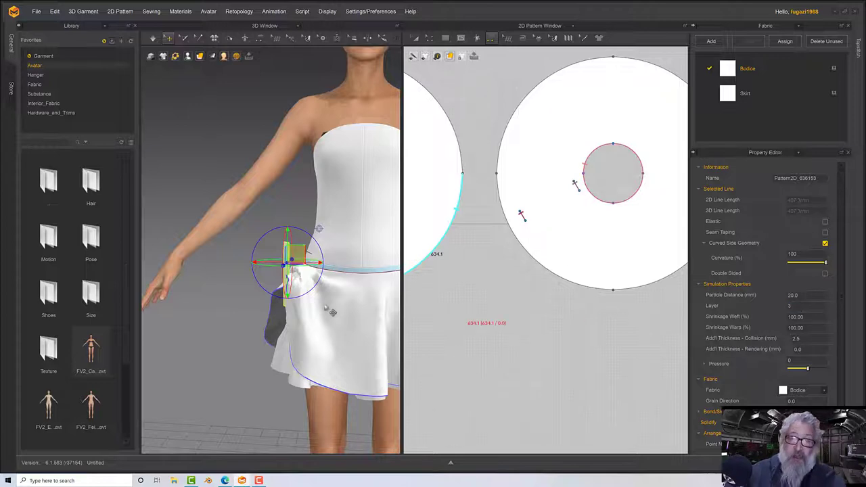
right_click_drag(326, 308, 356, 308)
scroll(278, 312, "down", 3)
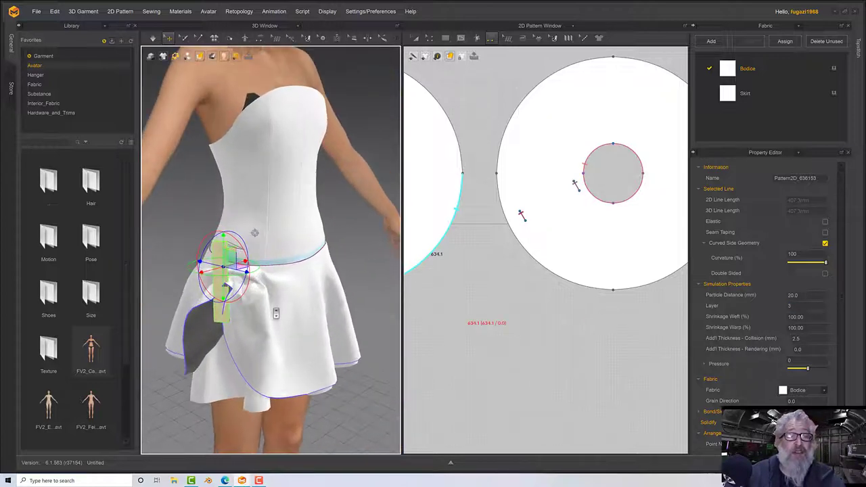
key("space")
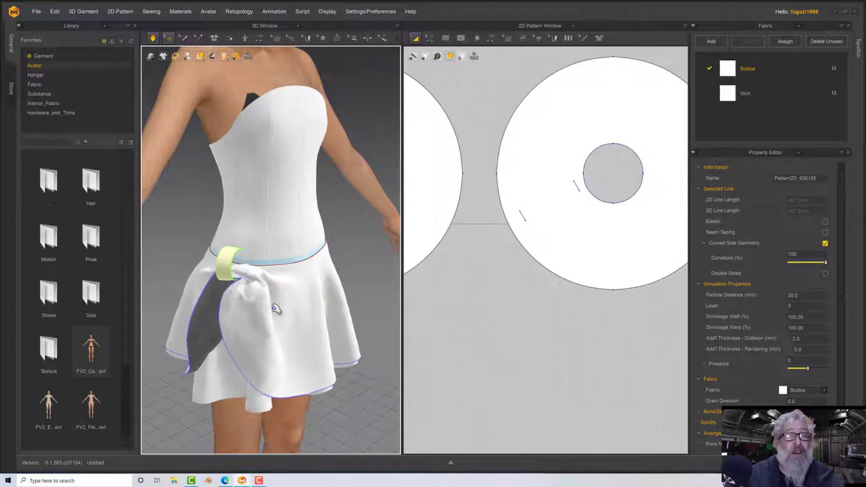
right_click_drag(274, 308, 228, 296)
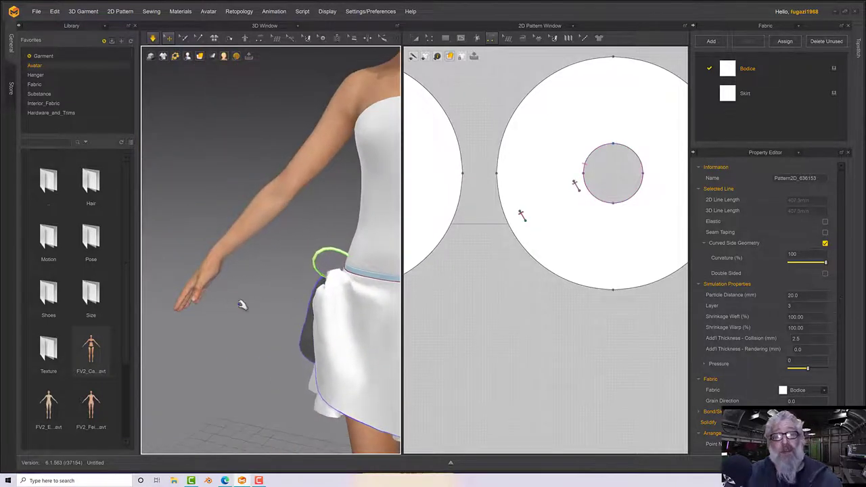
right_click_drag(286, 299, 323, 304)
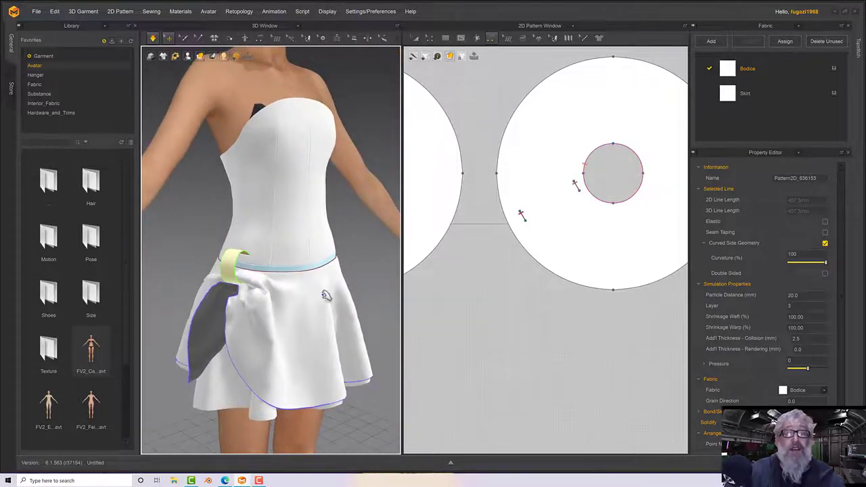
right_click_drag(257, 318, 269, 302)
key("space")
scroll(269, 302, "down", 3)
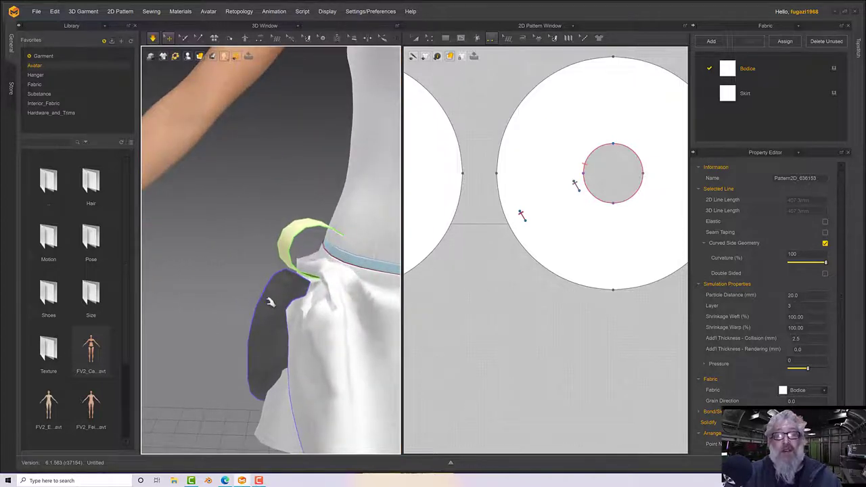
- Delete the seam joining the two short internal lines on the second circular skirt pattern
left_click(531, 254)
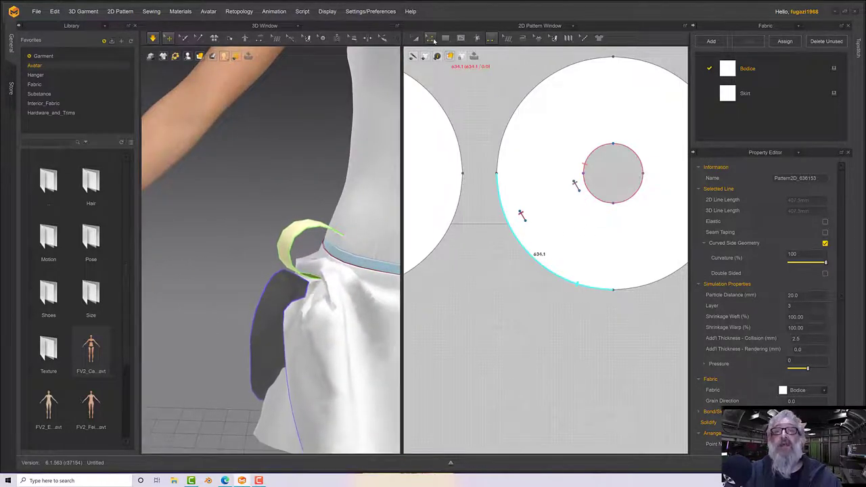
left_click(493, 40)
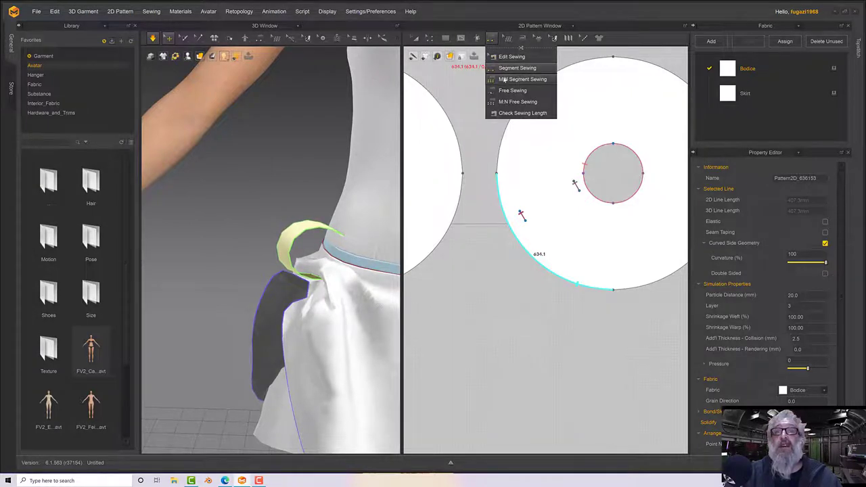
left_click(510, 56)
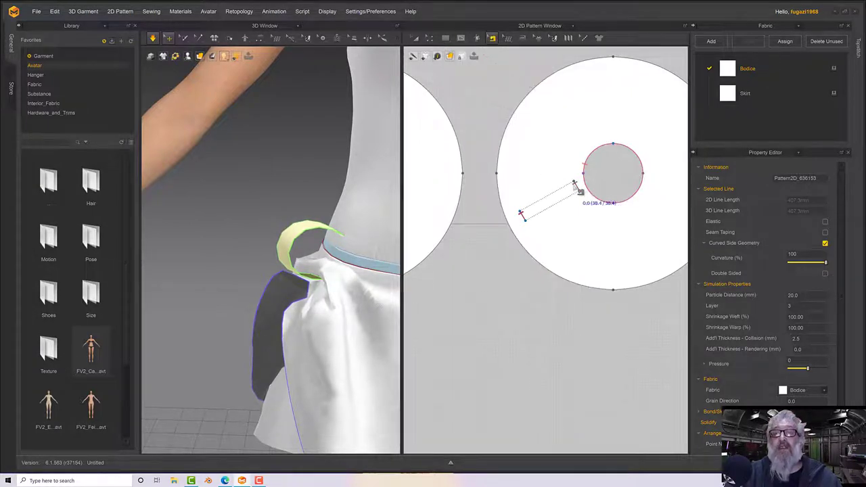
left_click(578, 191)
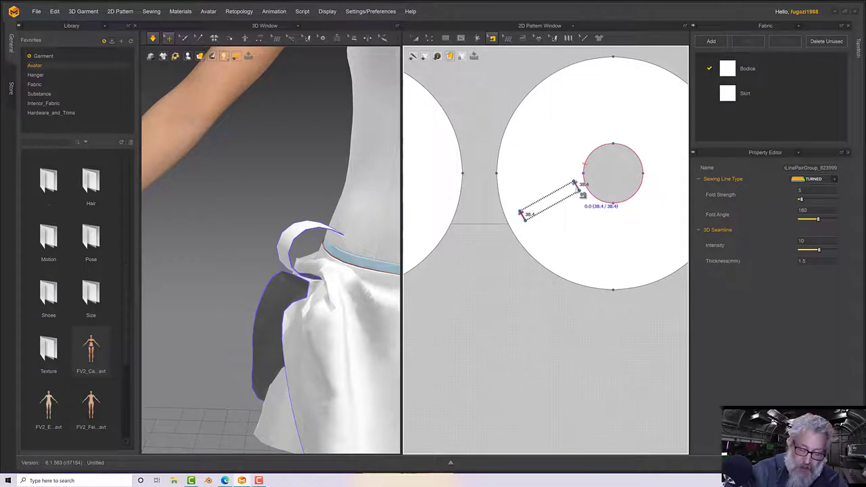
key("Delete")
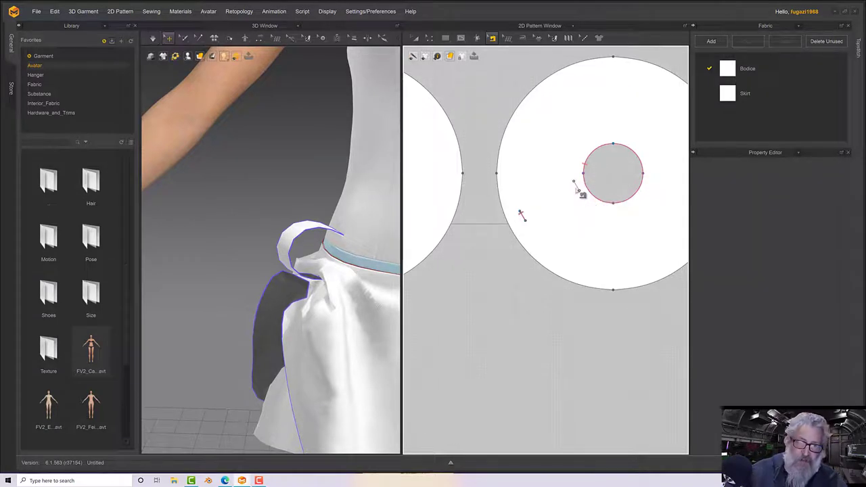
- Simulate the garment and tug the upper skirt layer below the strap so the strap settles flat over it
key("space")
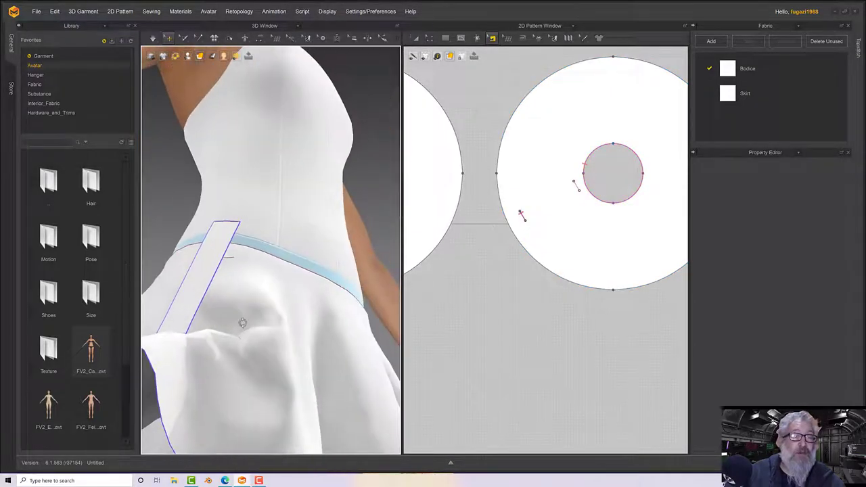
left_click(306, 331)
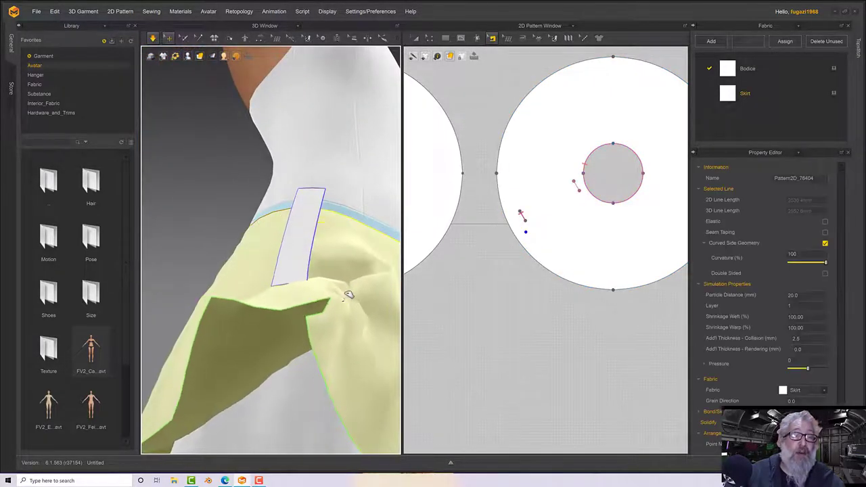
right_click_drag(337, 308, 309, 336)
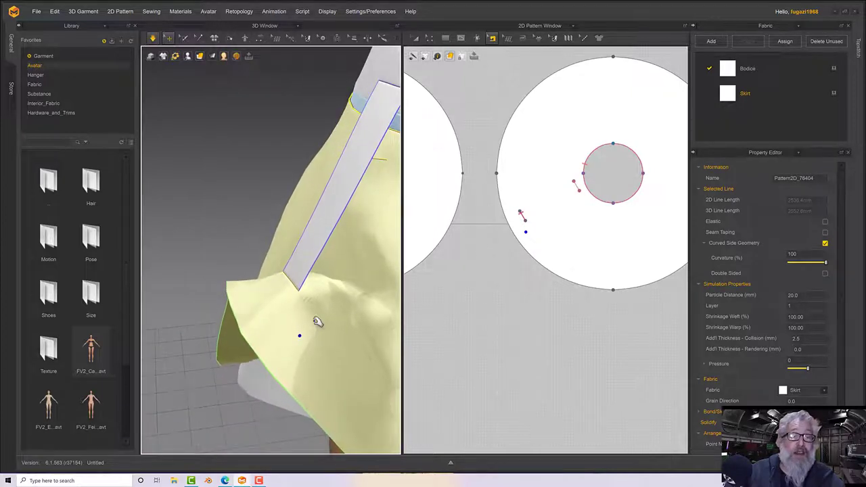
scroll(317, 327, "down", 1)
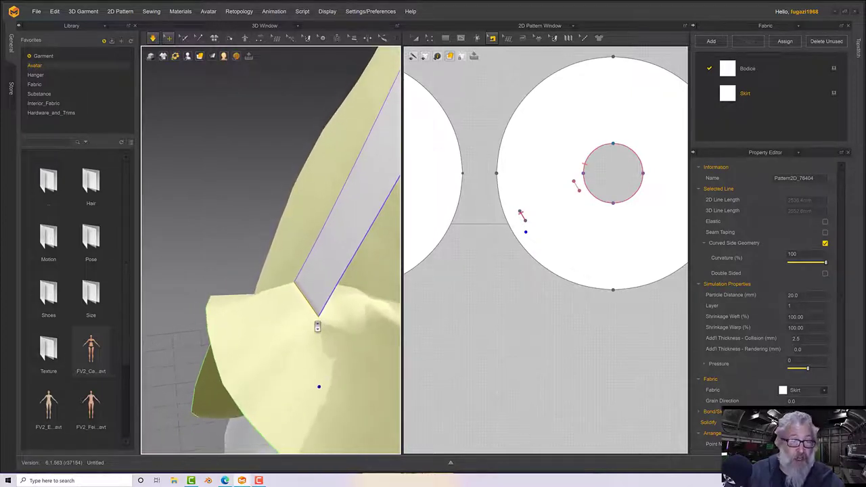
scroll(317, 327, "up", 2)
key("space")
mouse_move(318, 327)
right_mouse_down()
mouse_move(326, 257)
mouse_move(323, 312)
right_mouse_up()
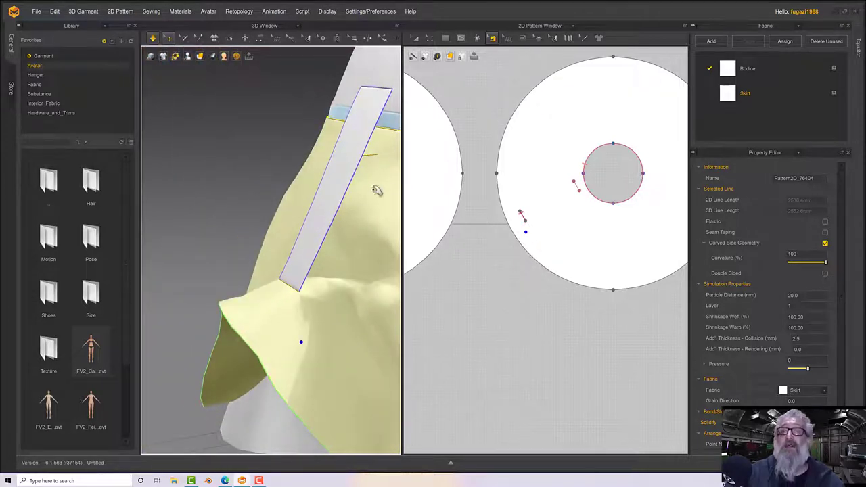
middle_click_drag(363, 145, 292, 261)
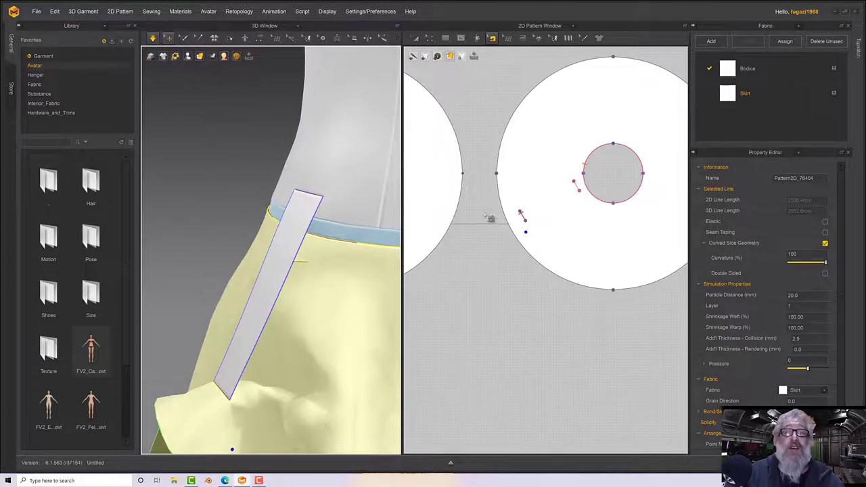
- Move the strap pattern up slightly and shorten it by raising its lower edge with the Edit Pattern tool
scroll(512, 188, "down", 2)
scroll(507, 192, "down", 3)
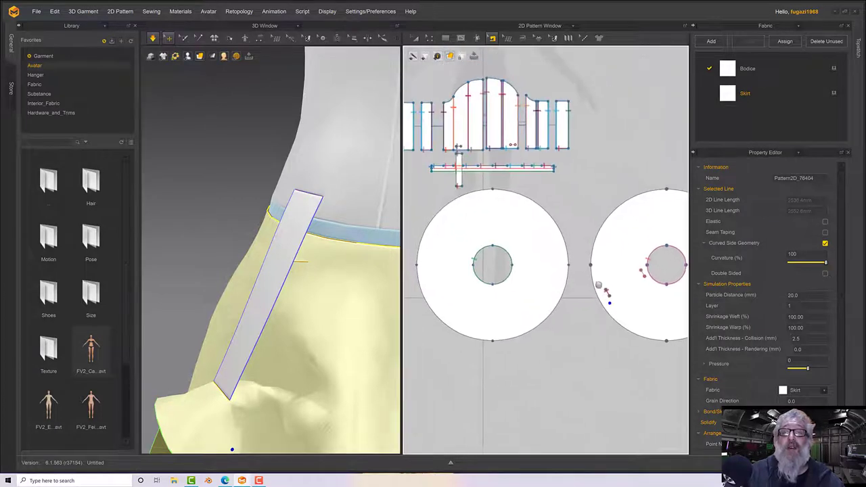
left_click(429, 38)
left_click(445, 57)
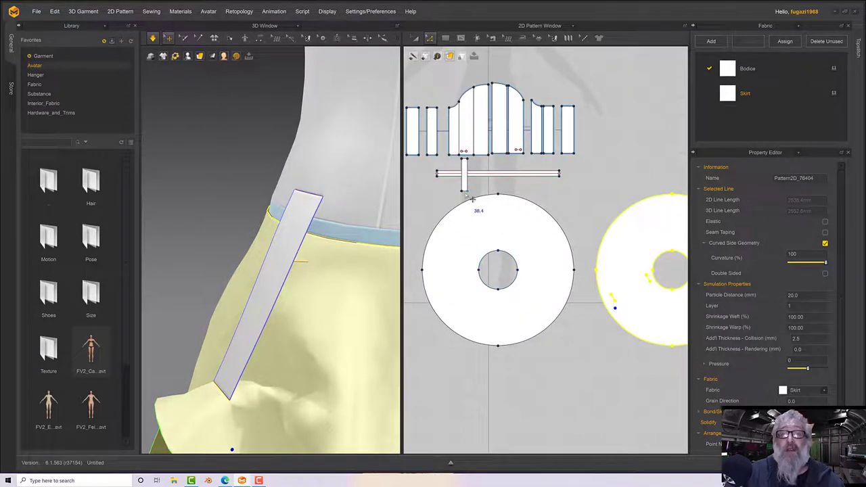
left_click(466, 191)
left_click(478, 194)
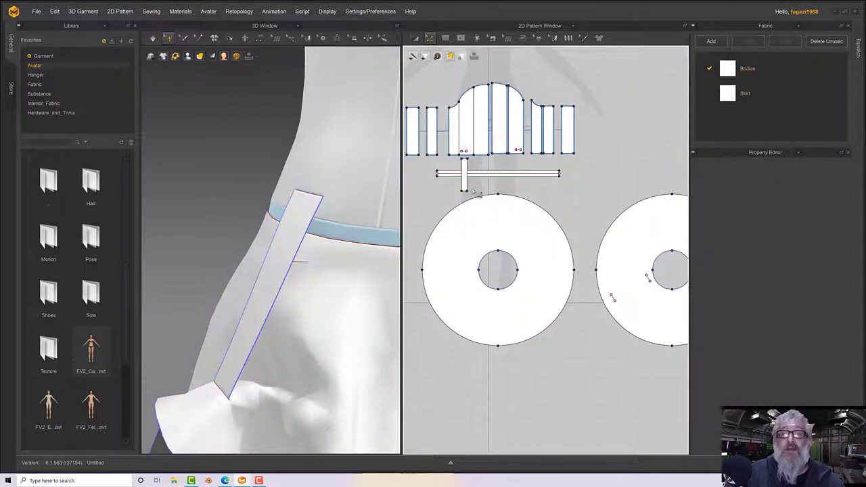
scroll(472, 197, "up", 3)
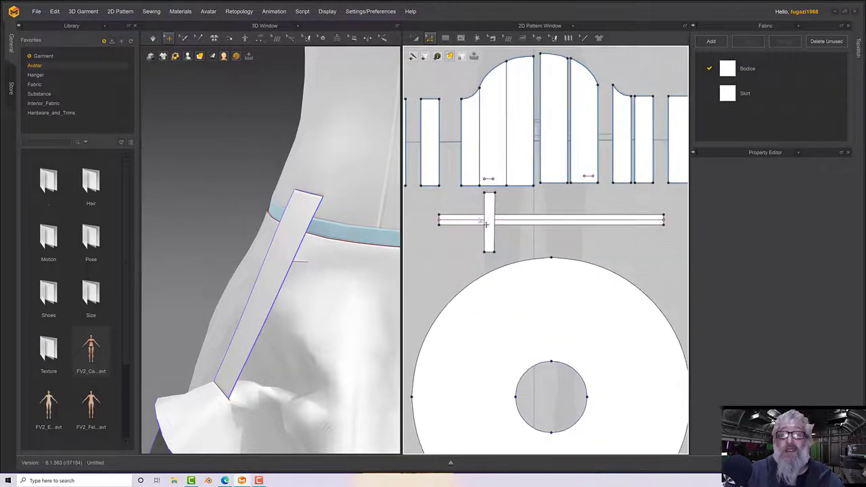
left_click(490, 250)
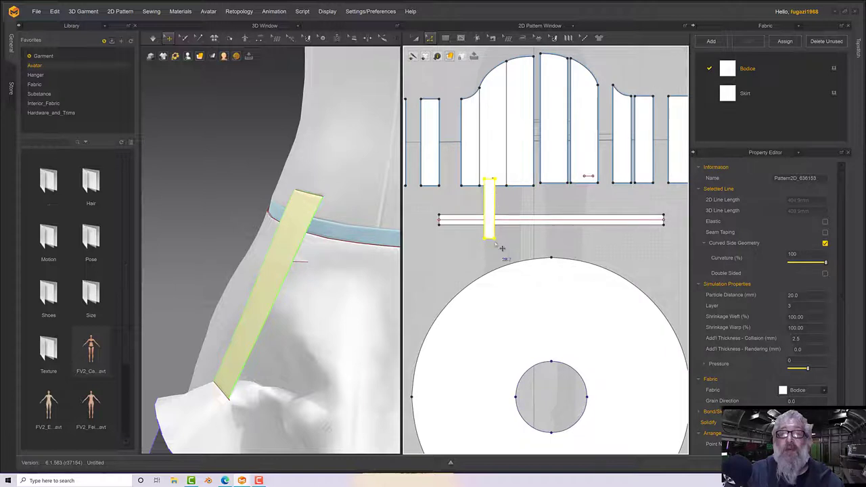
left_click(502, 245)
left_click(497, 245)
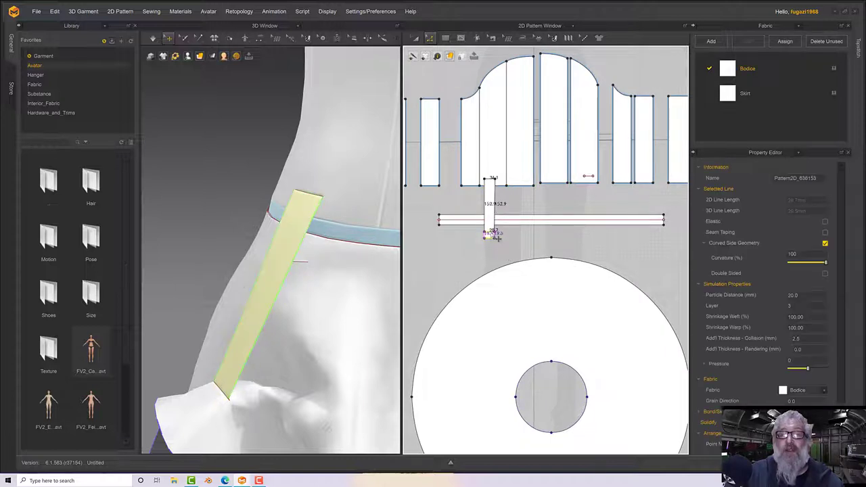
left_click_drag(497, 237, 493, 225)
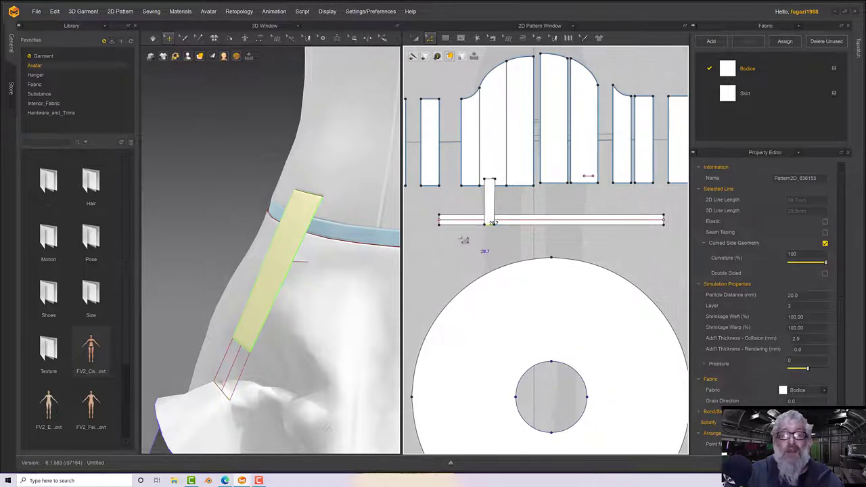
- Simulate the shortened strap and pull the skirt fabric around its lower end to check the gathered lift
key("space")
right_click_drag(301, 315, 261, 335)
left_click(279, 283)
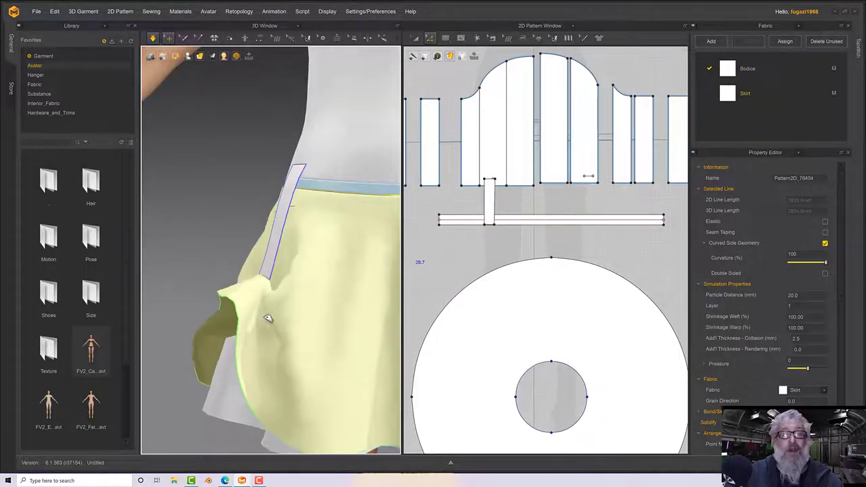
scroll(314, 311, "up", 4)
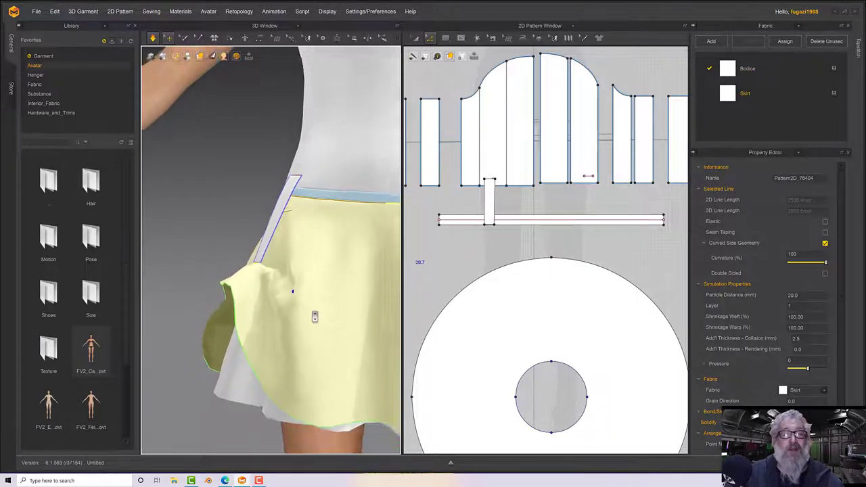
right_click_drag(316, 314, 262, 232)
key("space")
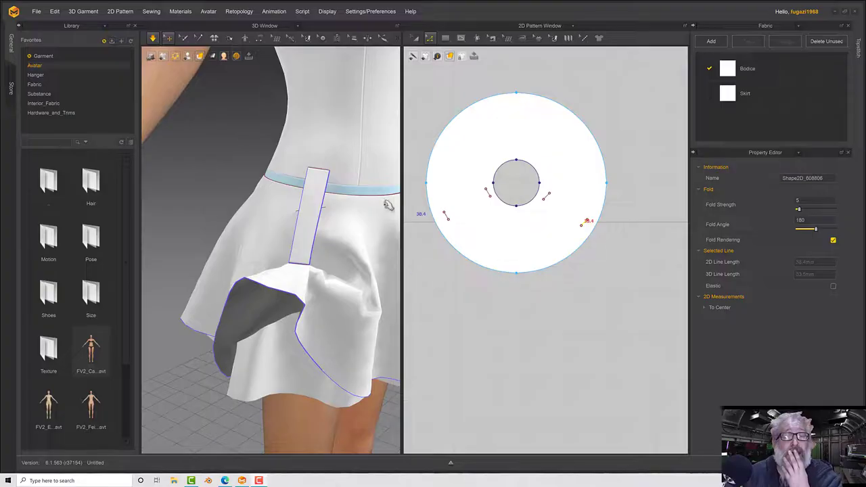
- Move the symmetric pair of strap patterns into the empty space below the first circular skirt pattern
left_click(316, 196)
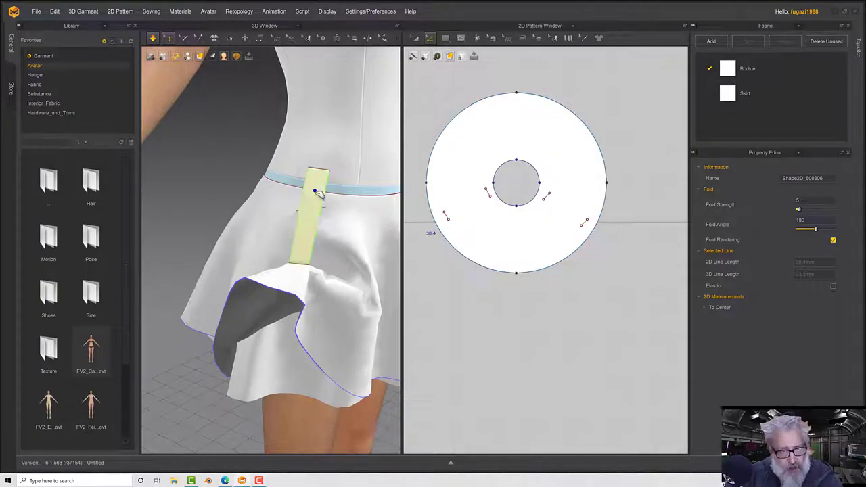
scroll(456, 228, "down", 4)
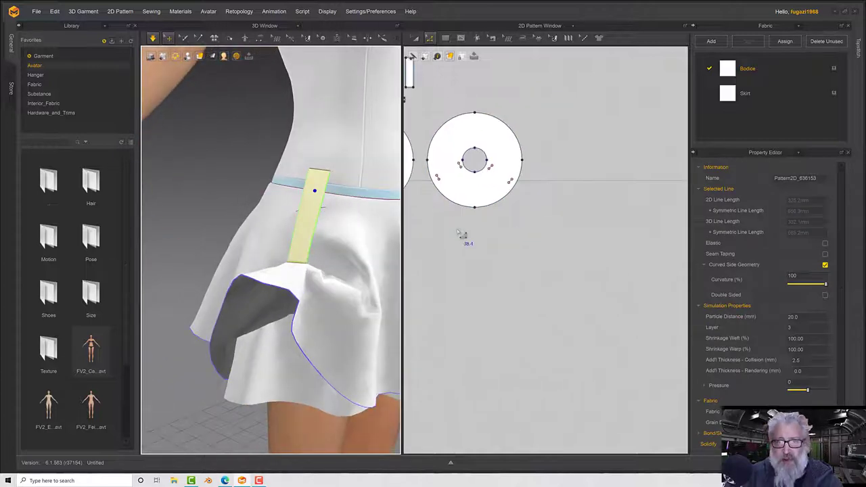
middle_click_drag(460, 234, 635, 333)
scroll(548, 205, "up", 3)
right_click_drag(514, 160, 439, 64)
left_click(415, 39)
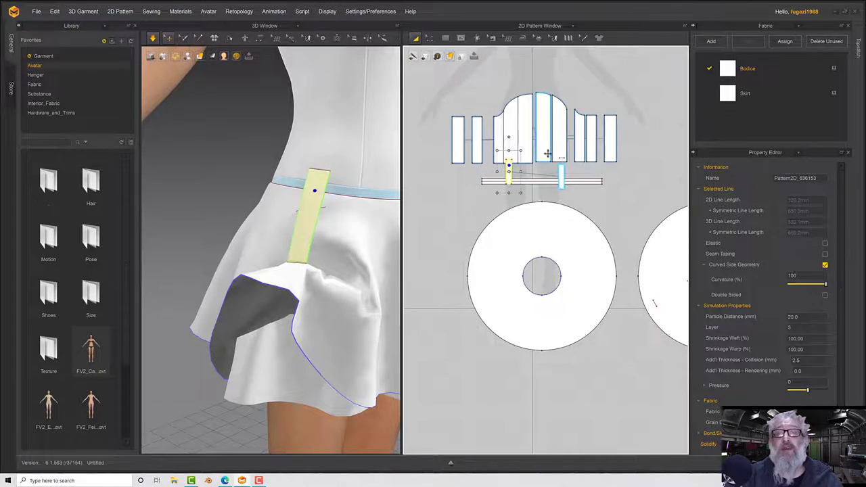
left_click_drag(560, 173, 562, 379)
scroll(516, 309, "up", 5)
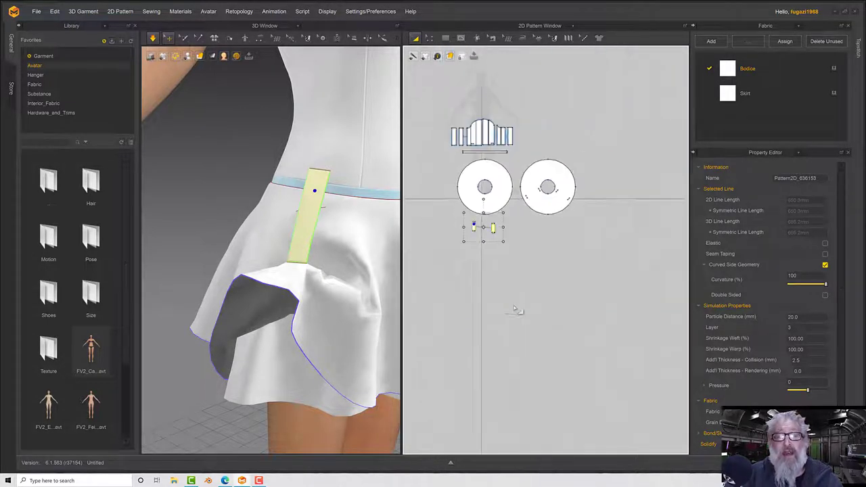
scroll(517, 310, "down", 4)
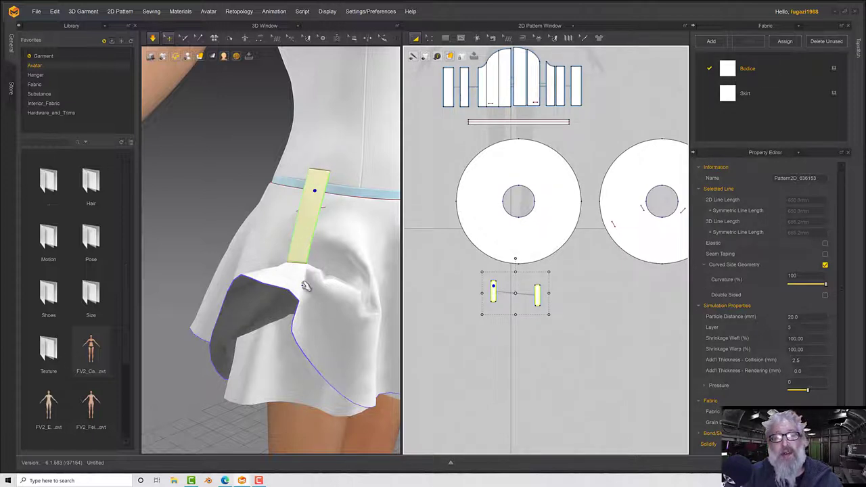
- Move the symmetric pair of strap patterns further down below the first circular skirt pattern to free space above them
left_click(429, 38)
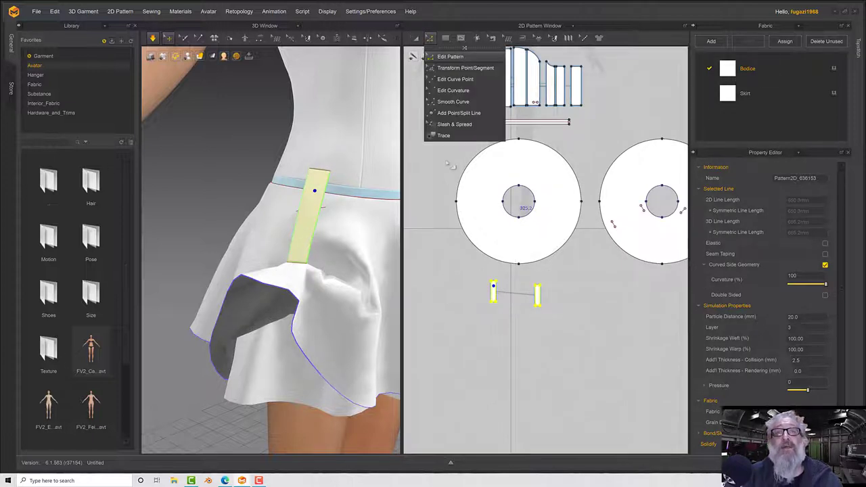
scroll(472, 257, "up", 5)
scroll(475, 265, "down", 2)
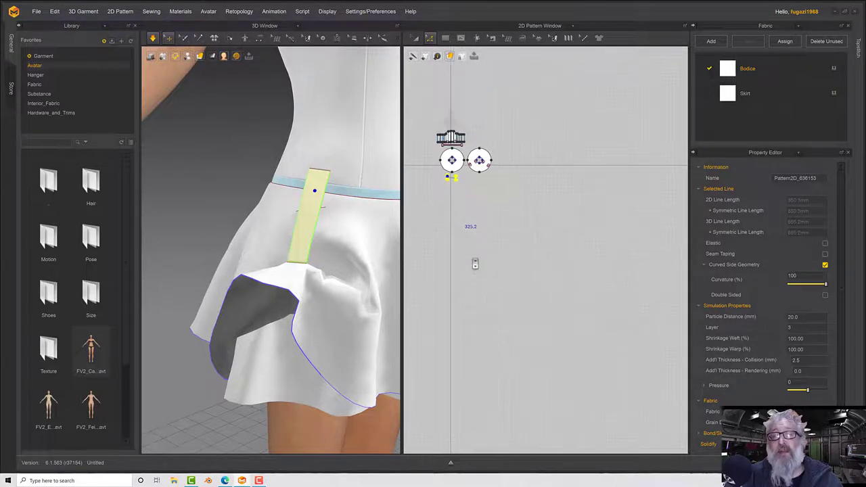
scroll(475, 262, "up", 6)
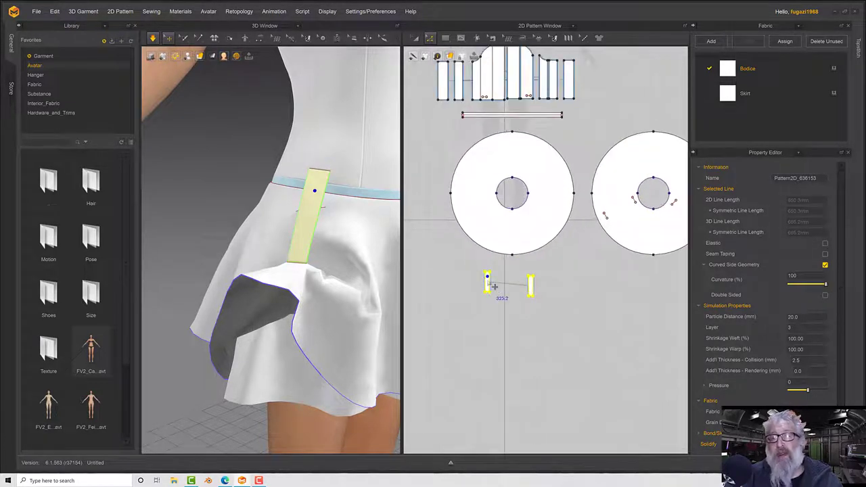
left_click(502, 288)
left_click_drag(466, 261, 564, 329)
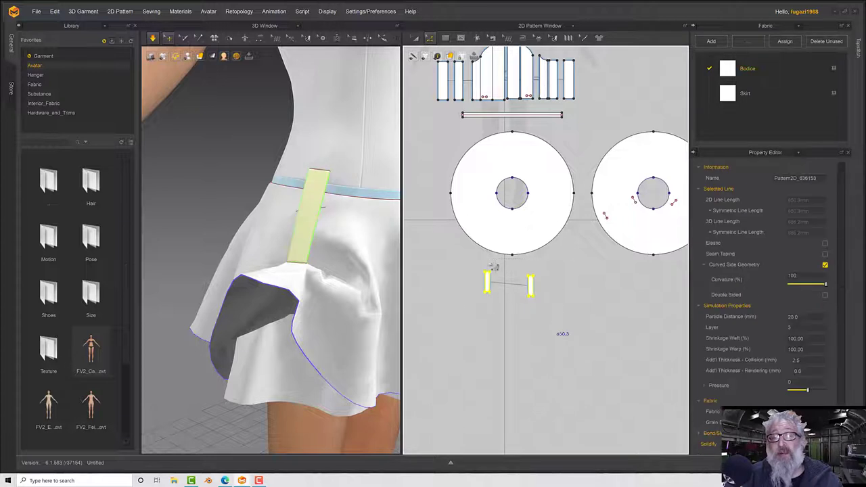
key("a")
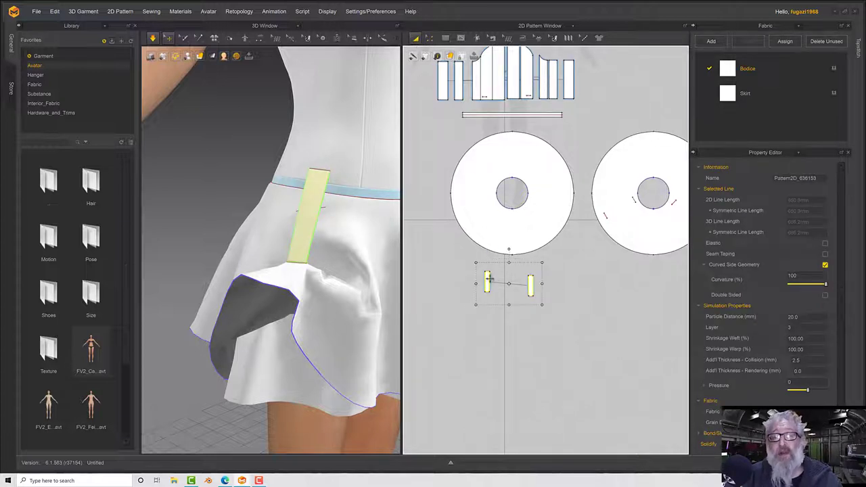
left_click_drag(485, 279, 489, 308)
scroll(570, 271, "up", 2)
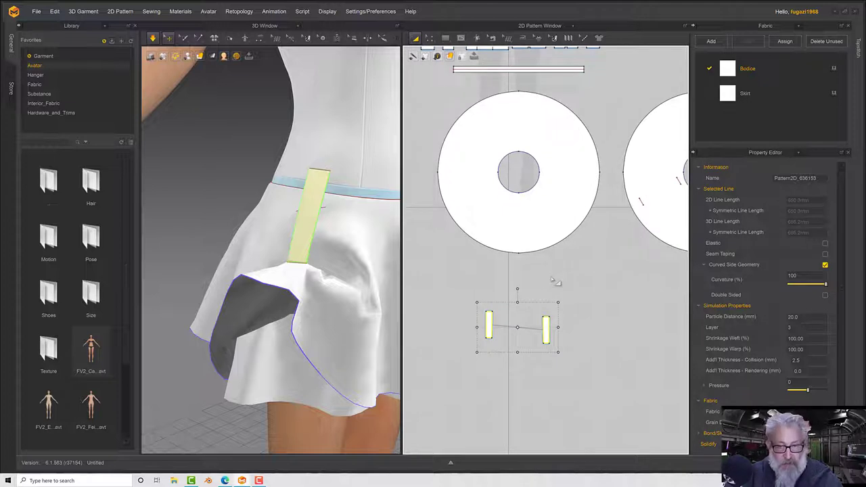
- Paste a copy of the symmetric strap pair just above the originals and shrink the copies vertically into small, roughly square tabs
right_click(488, 315)
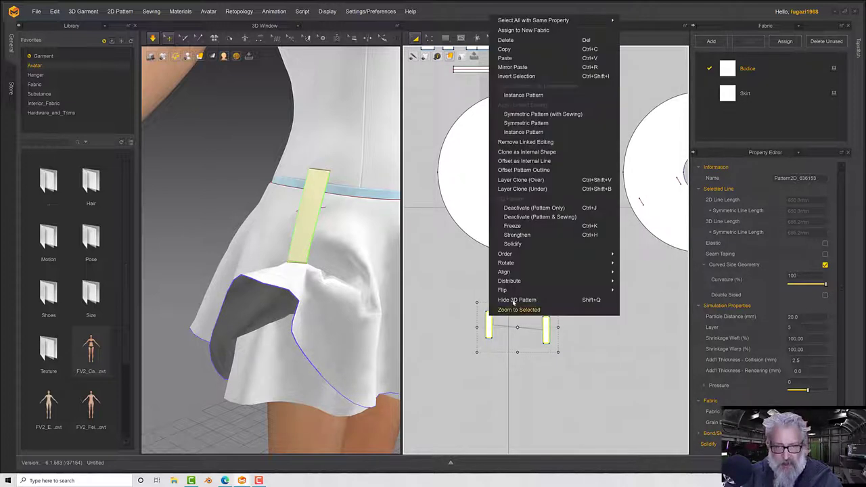
left_click(515, 49)
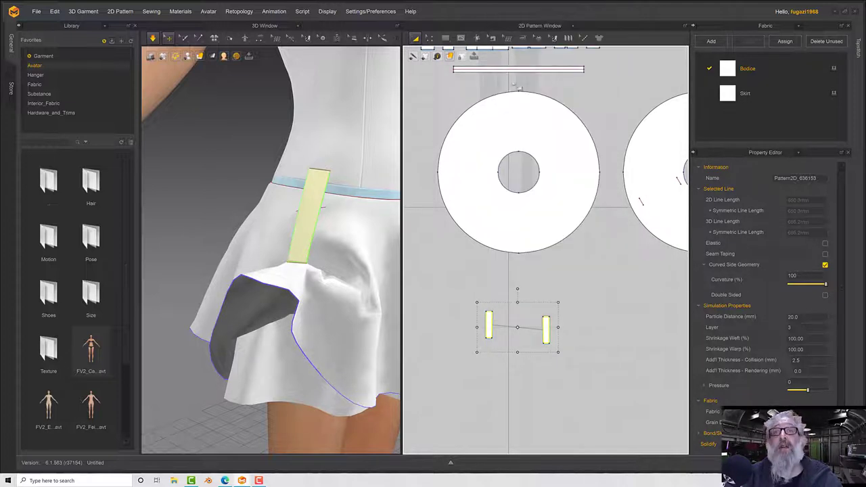
right_click(520, 263)
left_click(544, 275)
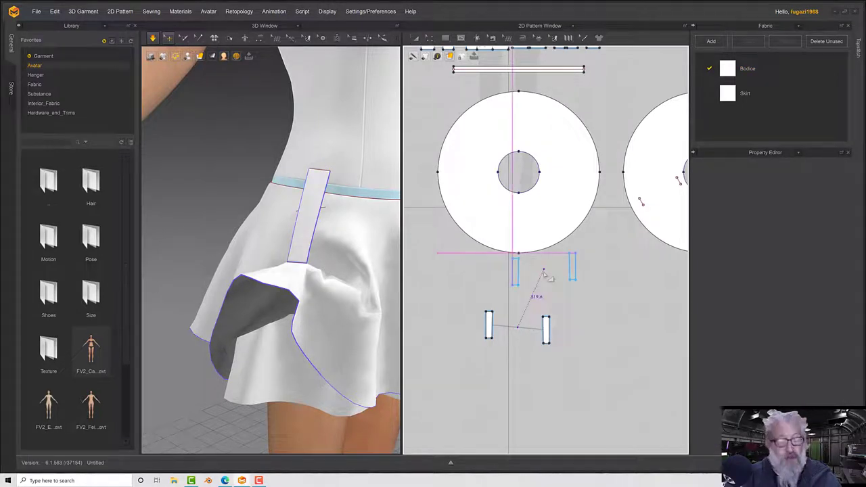
key("Escape")
right_click(531, 270)
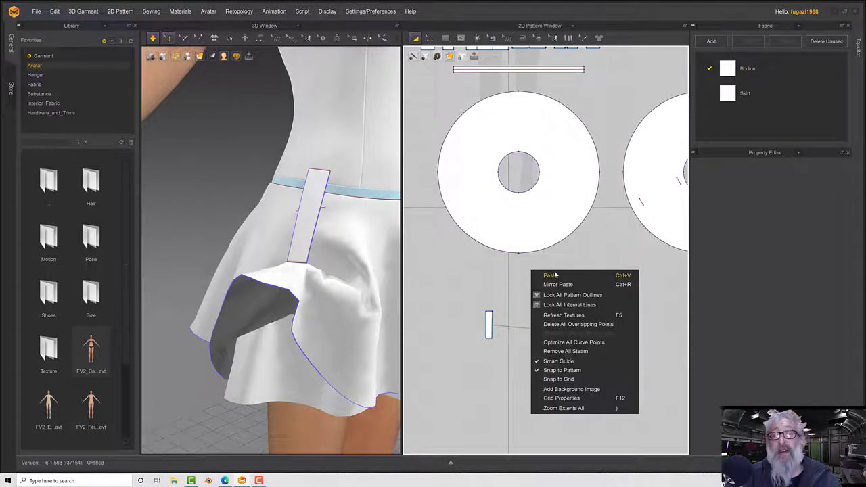
left_click(554, 274)
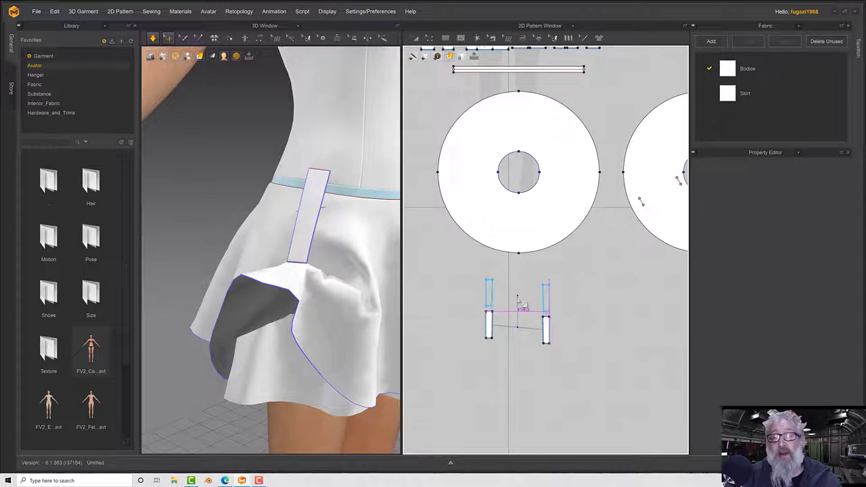
left_click(523, 306)
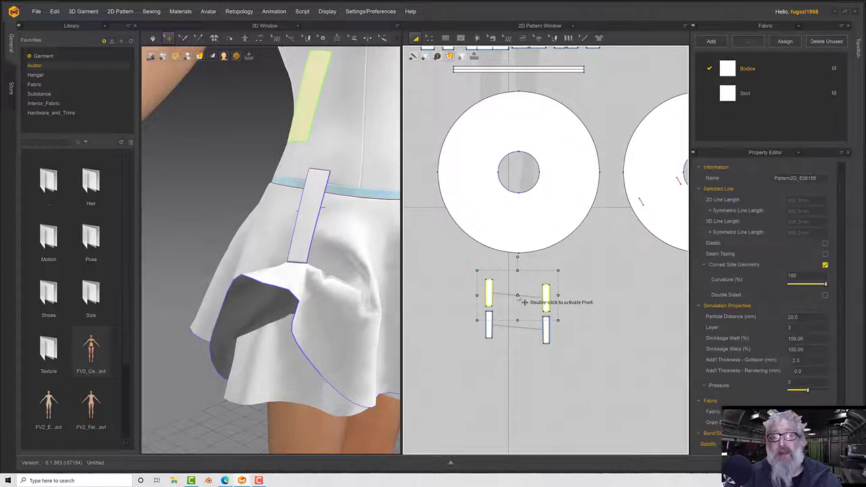
left_click_drag(517, 276, 518, 295)
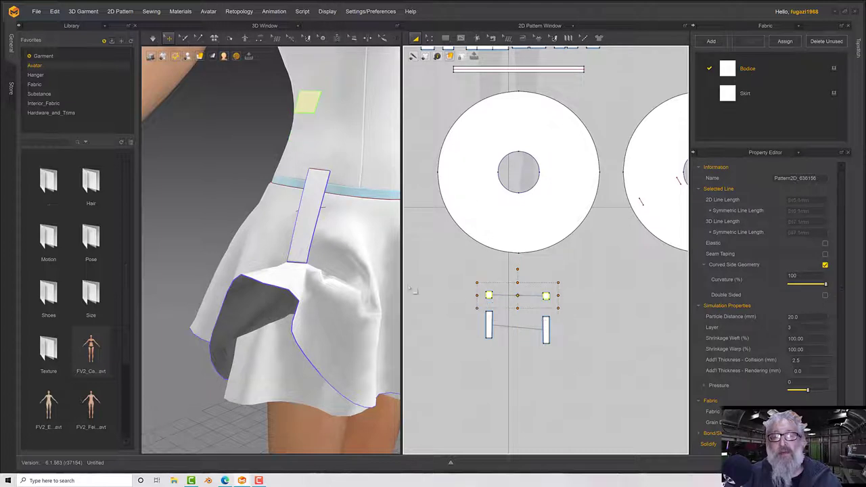
right_click_drag(356, 257, 342, 254)
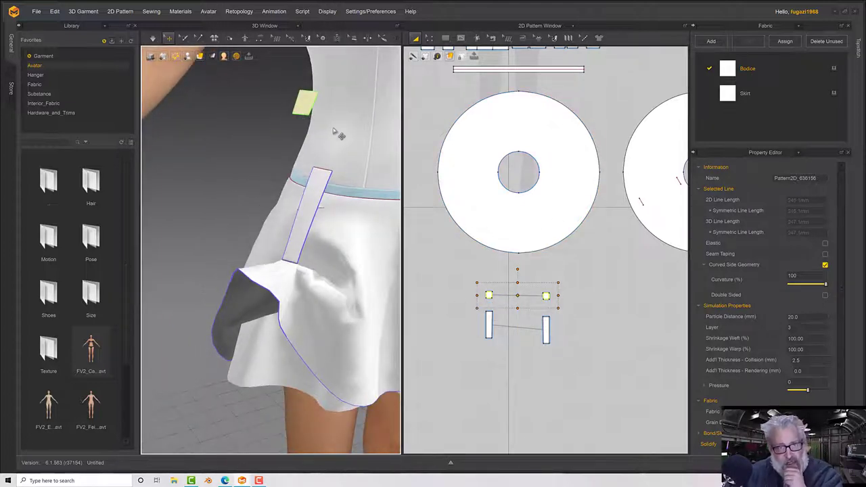
- Draw a horizontal internal line about 25 mm long on the bodice panel, directly above the existing strap attachment line
scroll(595, 232, "down", 5)
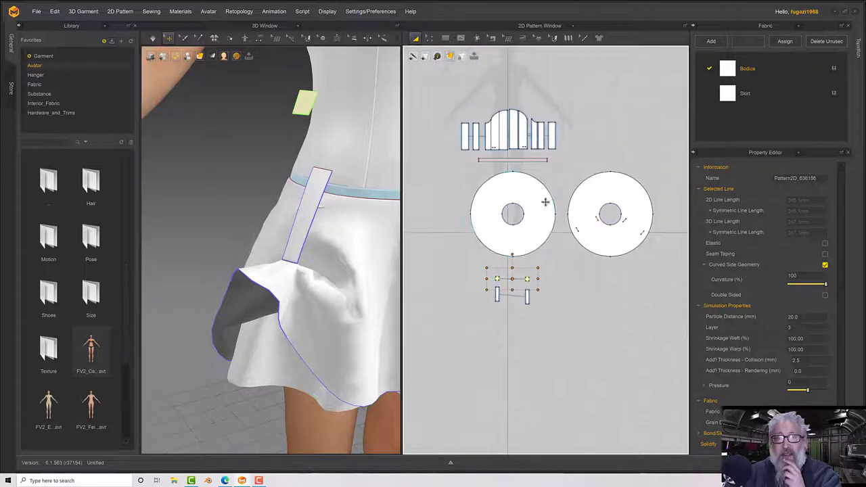
scroll(514, 144, "up", 5)
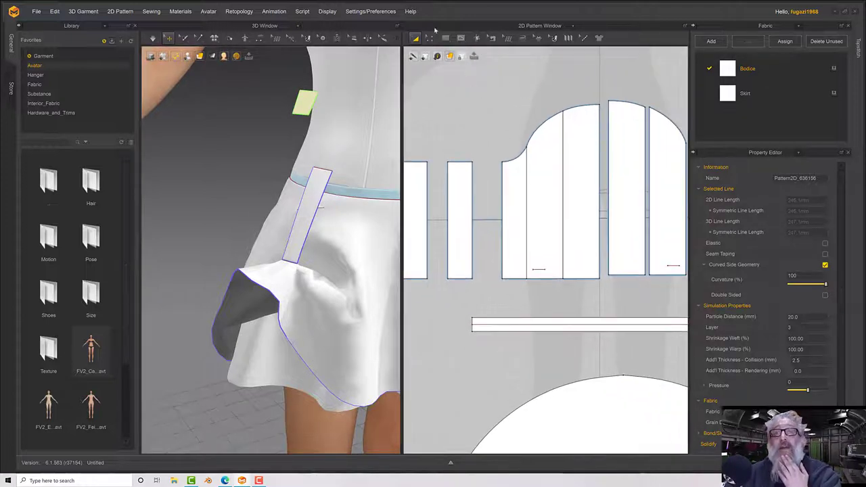
left_click(448, 39)
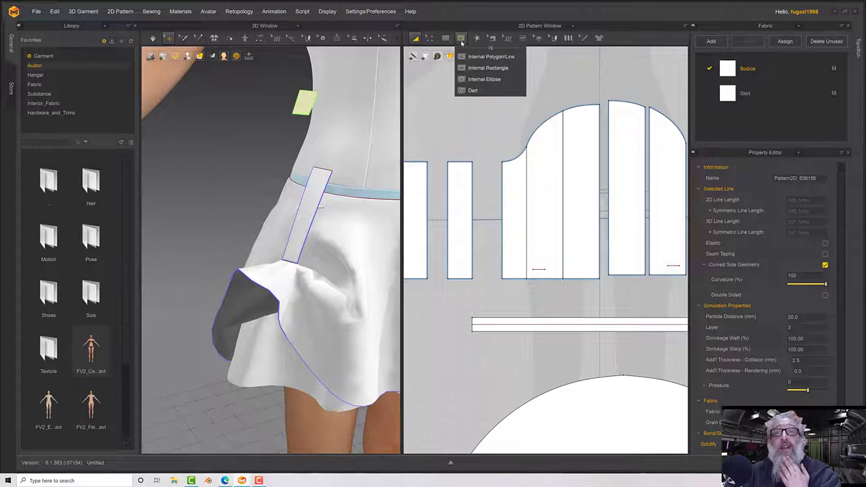
left_click(460, 39)
scroll(547, 251, "up", 3)
middle_click_drag(507, 208, 542, 257)
middle_click_drag(569, 311, 534, 245)
left_click(526, 243)
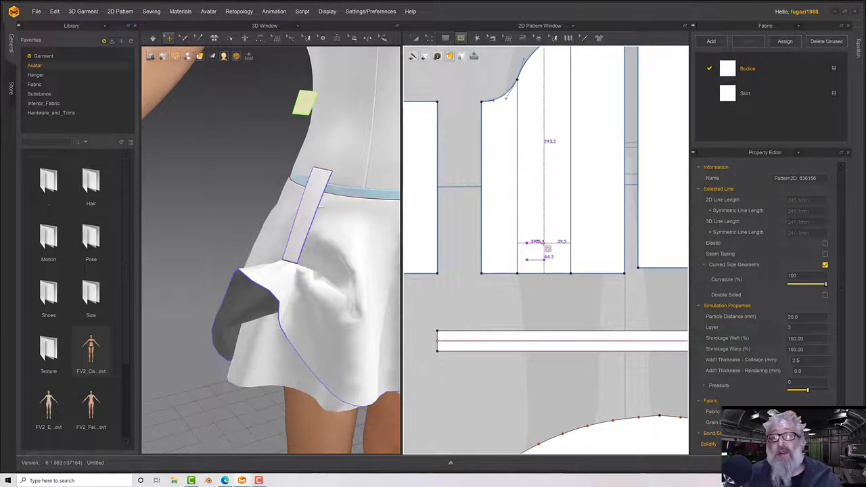
double_click(545, 243)
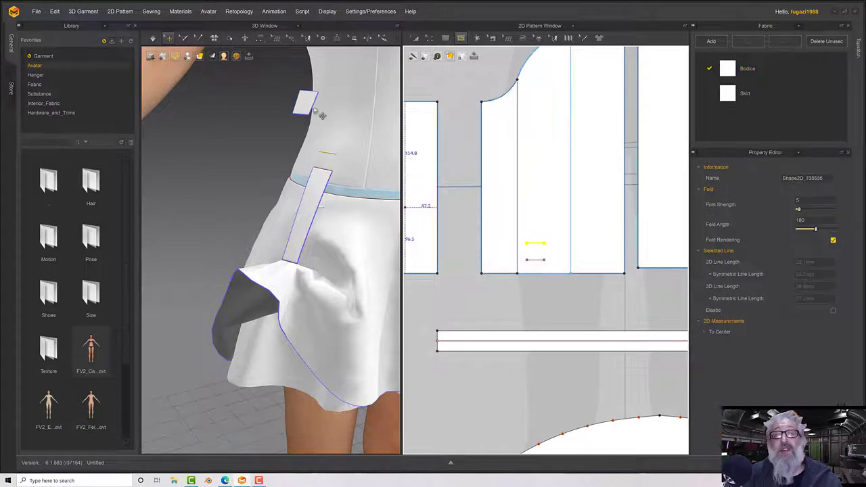
- Sew the small tab's lower edge to the lower internal line on the bodice and its upper edge to the upper line with Segment Sewing
left_click(257, 39)
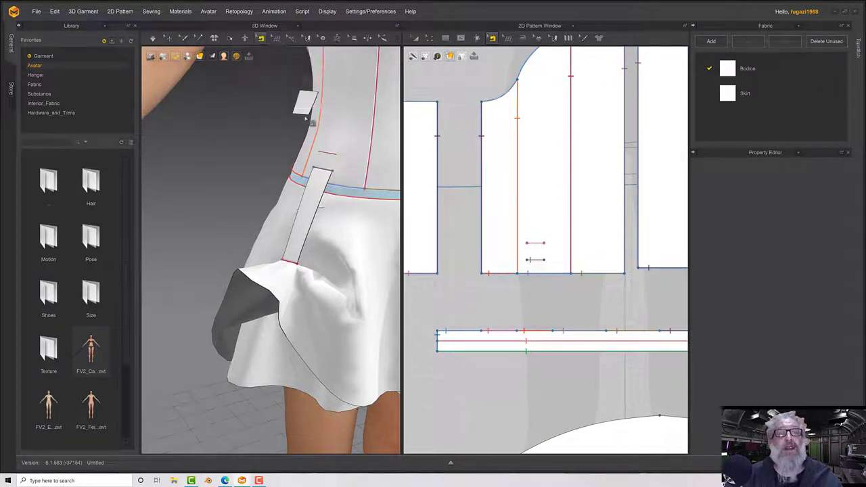
left_click(261, 39)
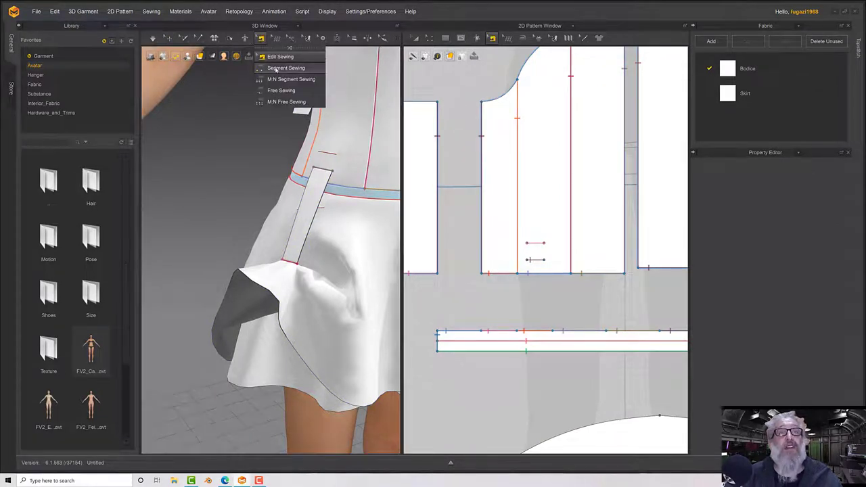
left_click(284, 65)
left_click(300, 118)
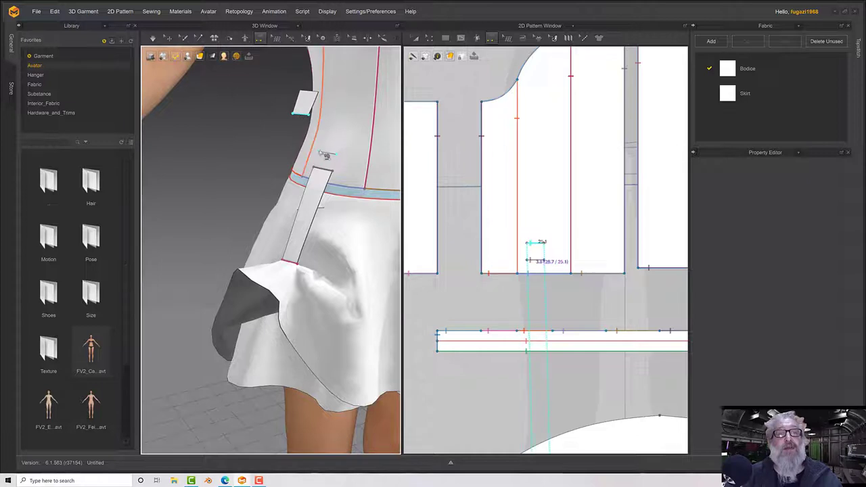
left_click(534, 259)
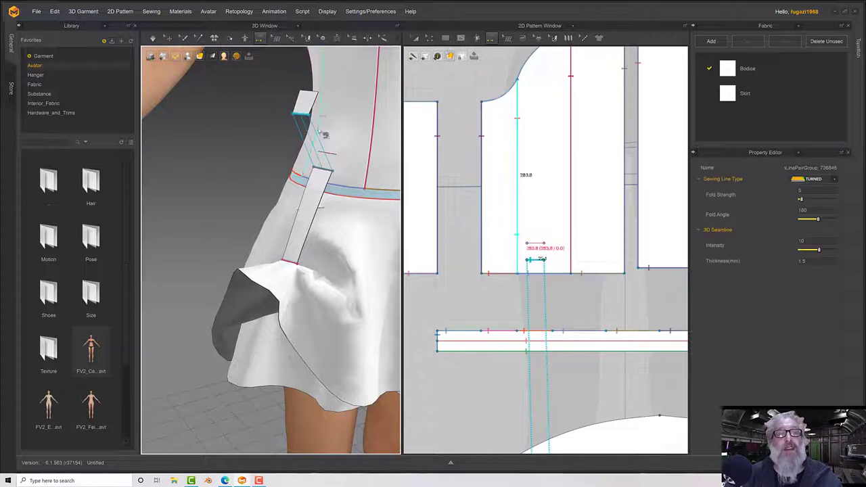
left_click(307, 95)
left_click(328, 155)
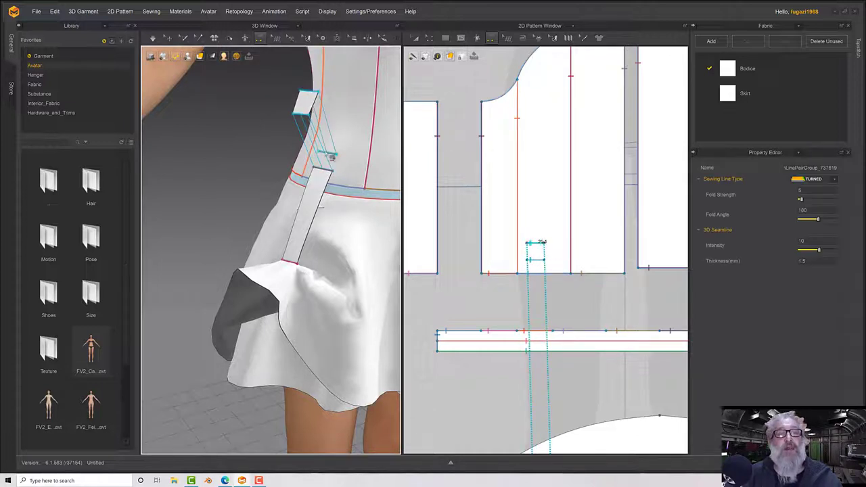
- Simulate the garment so the small tab settles against the bodice above the strap, and check it from the side
key("space")
key("space")
mouse_move(345, 147)
right_mouse_down()
mouse_move(305, 139)
mouse_move(339, 144)
right_mouse_up()
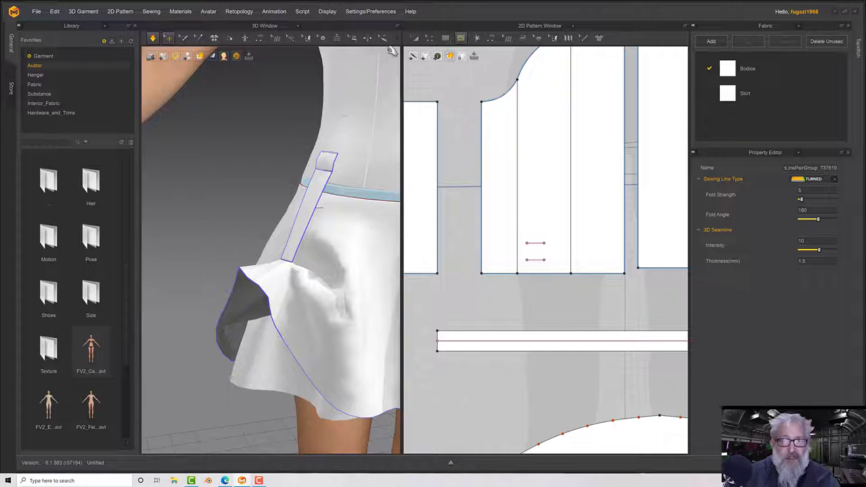
- Copy the symmetric pair of small square tabs and paste it directly below the strap patterns
left_click(445, 39)
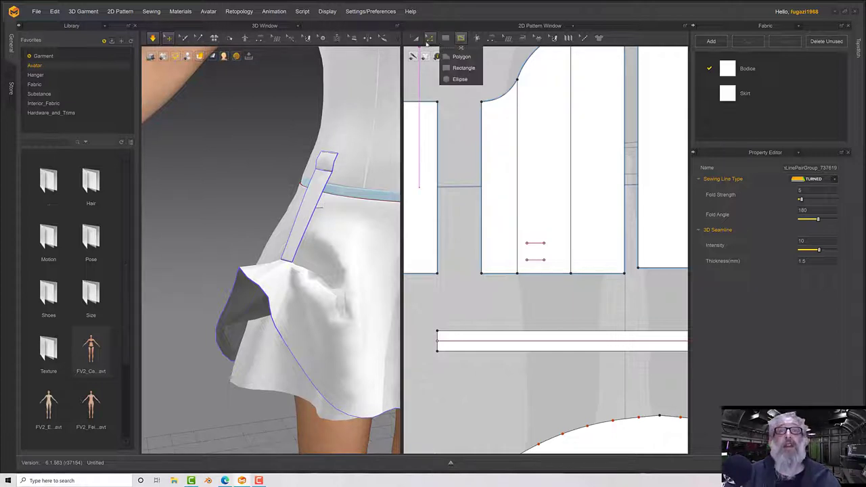
right_click(426, 42)
left_click(415, 38)
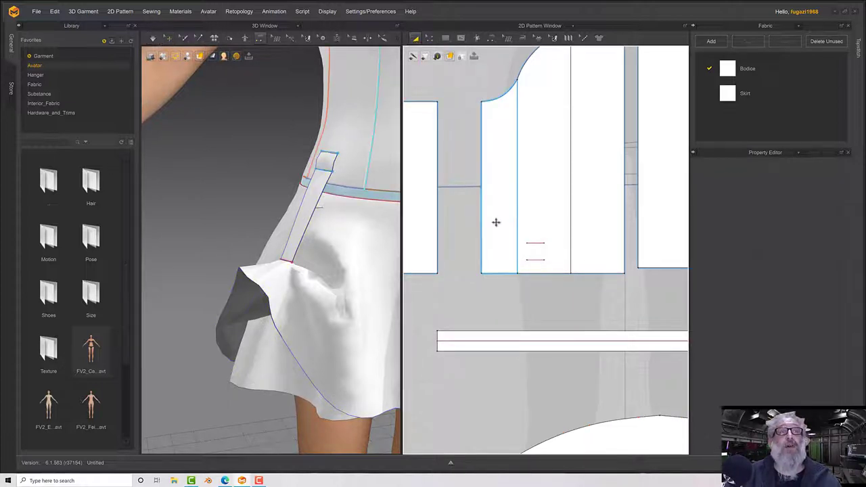
middle_click_drag(496, 222, 470, 170)
scroll(494, 214, "down", 5)
scroll(495, 214, "up", 1)
middle_click_drag(495, 220, 489, 29)
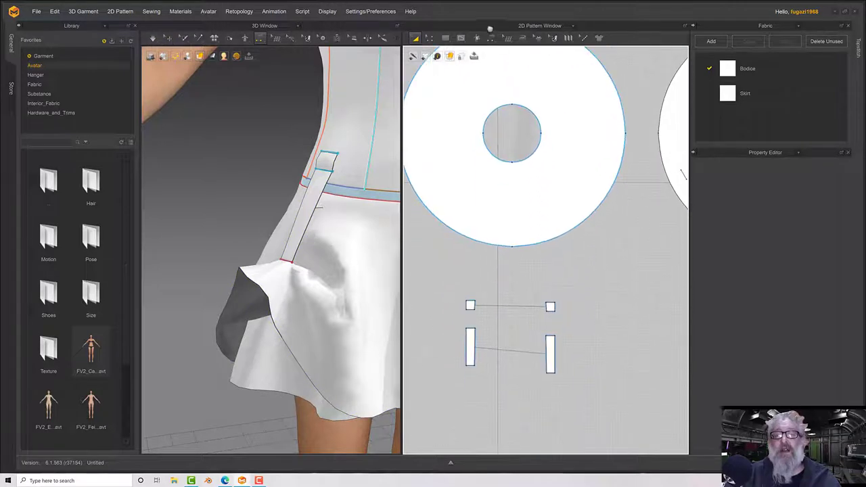
left_click_drag(446, 232, 580, 274)
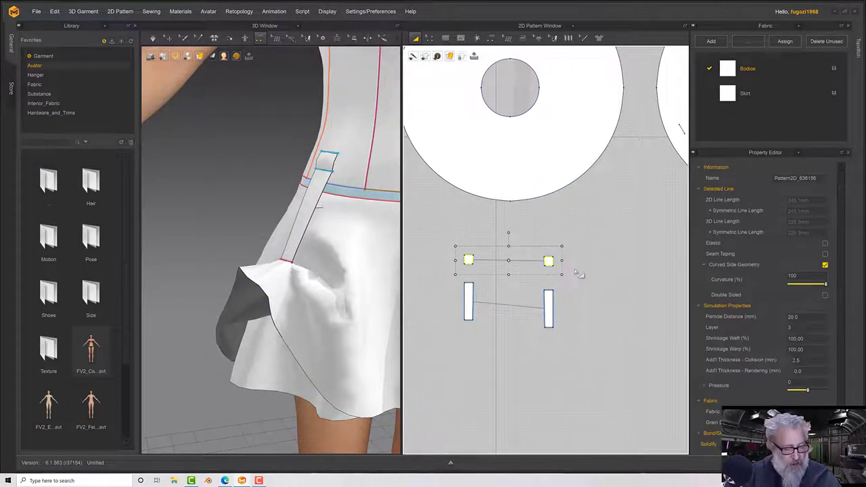
key("ctrl+c")
key("ctrl+v")
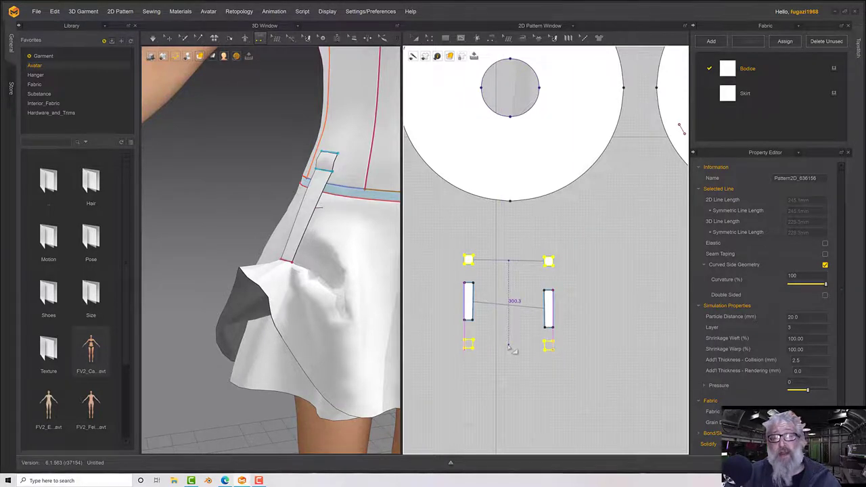
left_click(509, 339)
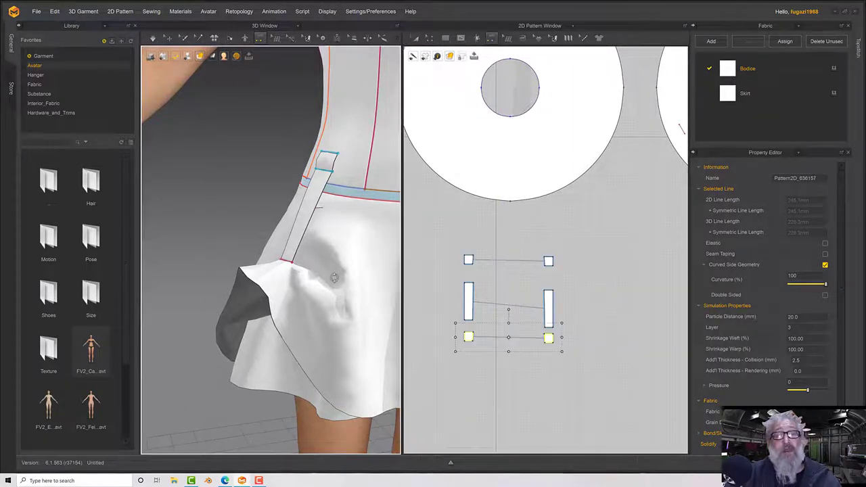
- Duplicate the strap attachment line on each side of the upper skirt circle, placing each copy parallel to the original and nearer the hem
scroll(335, 282, "down", 5)
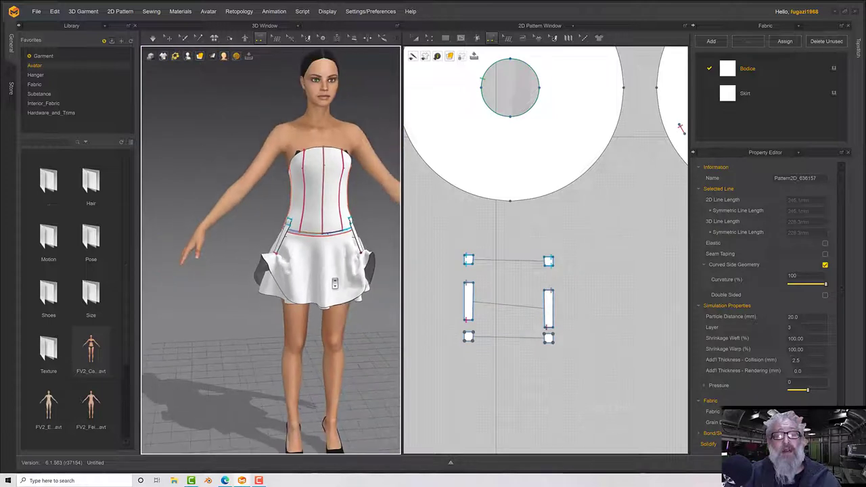
middle_click_drag(549, 199, 392, 259)
left_click(427, 39)
left_click(459, 69)
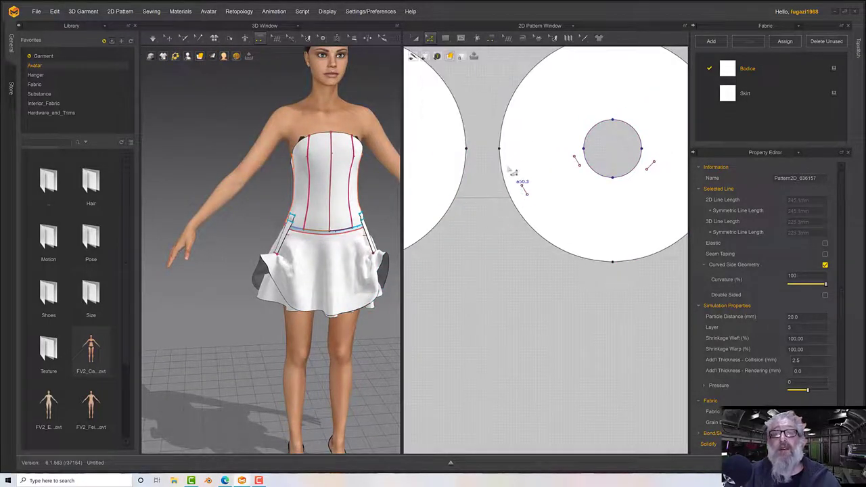
left_click(528, 195)
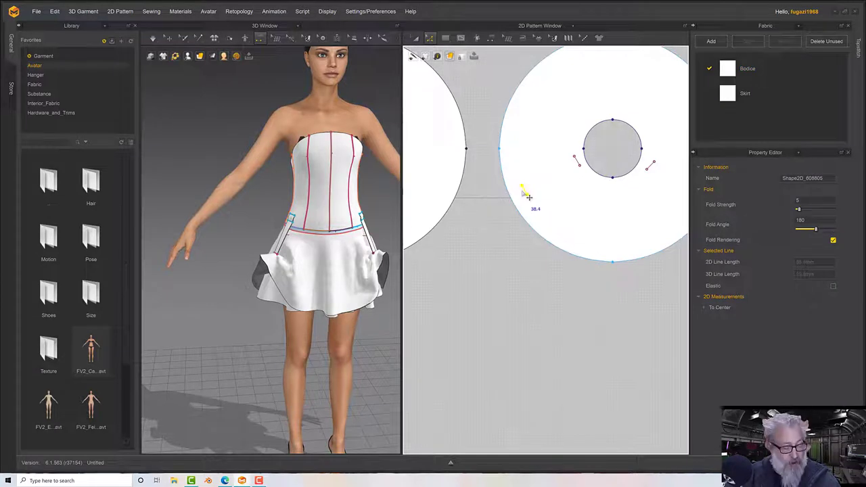
key("ctrl+v")
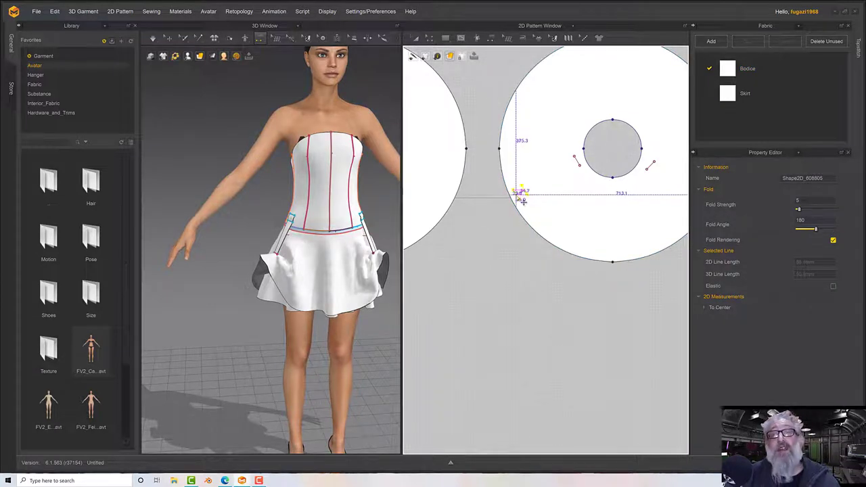
left_click(515, 197)
middle_click_drag(568, 197, 451, 190)
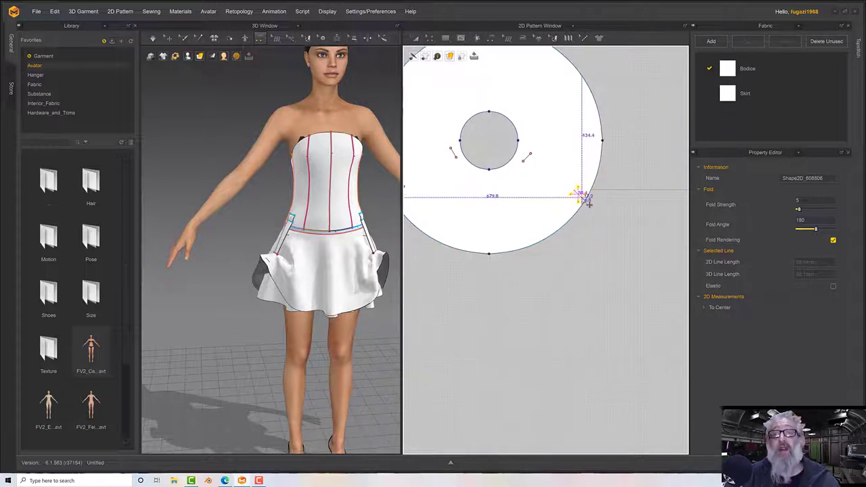
left_click(582, 198)
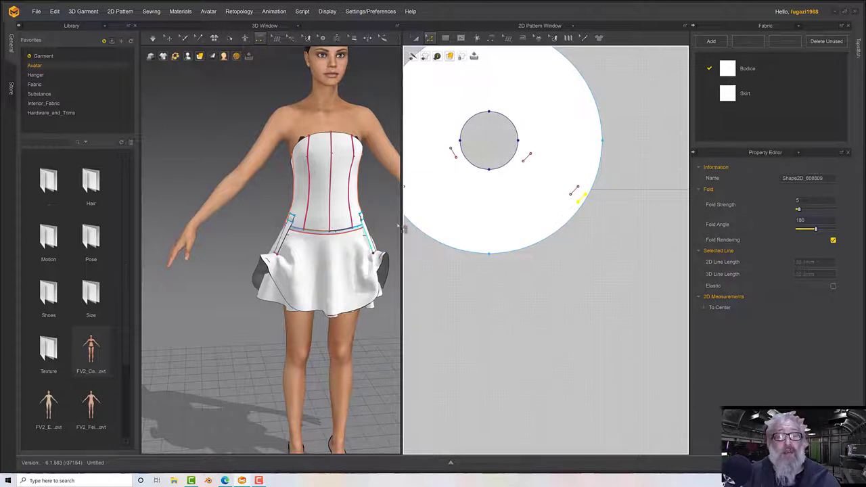
- Select the pasted pair of small tabs below the straps and look for their location around the skirt in 3D
middle_click_drag(532, 269, 736, 239)
middle_click_drag(350, 240, 334, 132)
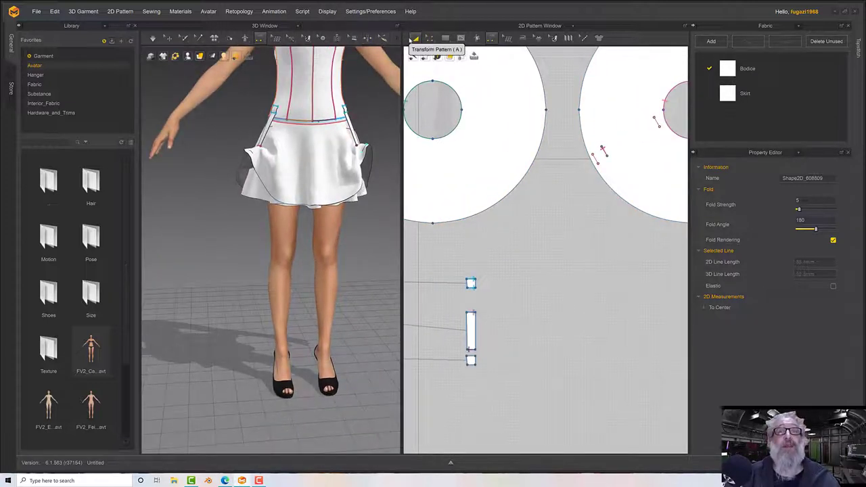
left_click(414, 38)
middle_click_drag(418, 349, 560, 269)
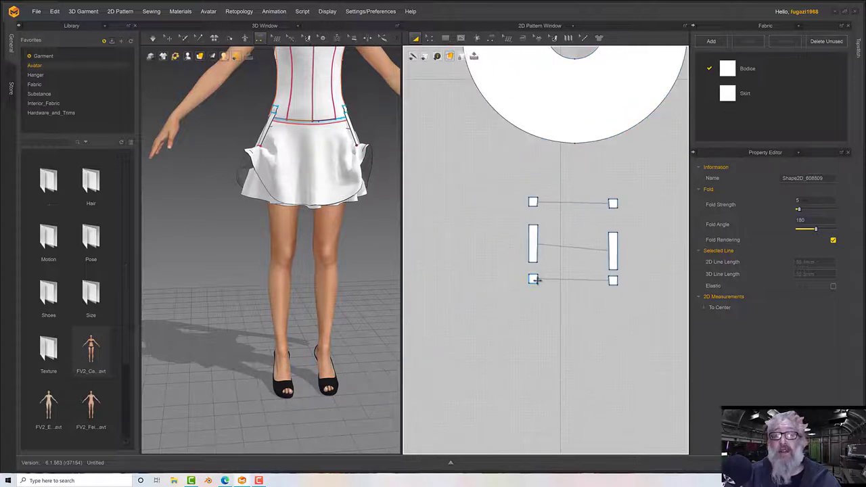
left_click(533, 279)
scroll(376, 269, "down", 5)
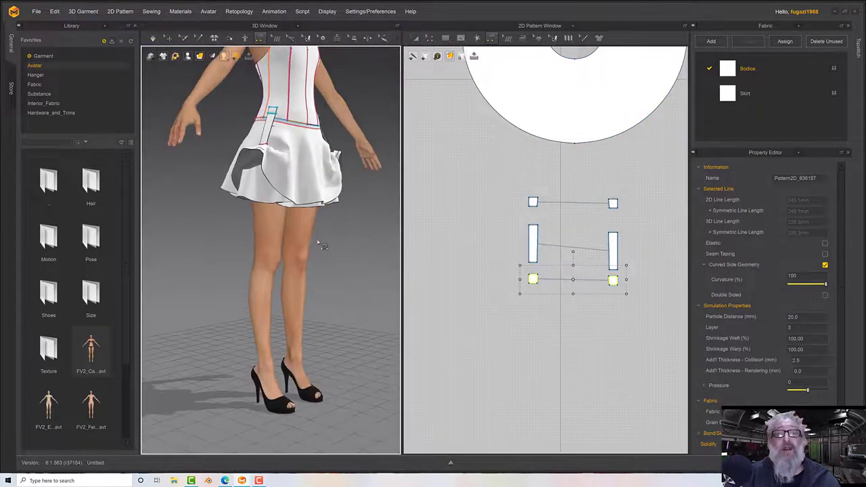
right_click_drag(320, 244, 328, 266)
scroll(329, 266, "up", 8)
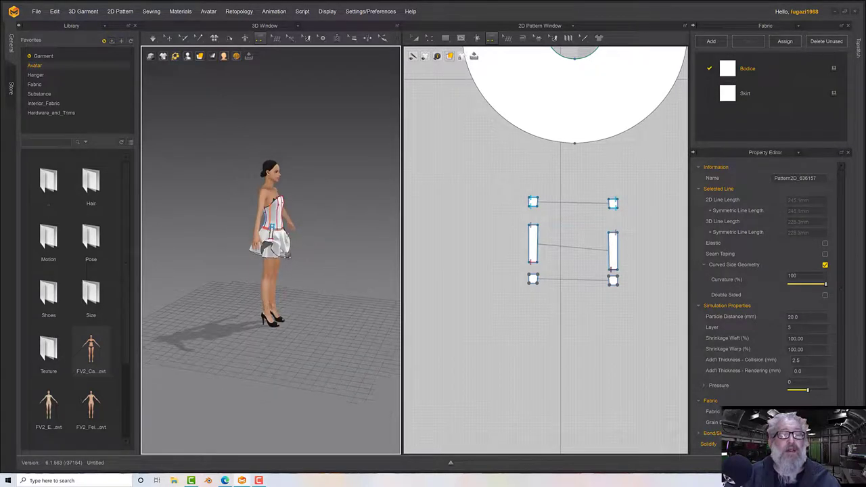
scroll(285, 258, "up", 2)
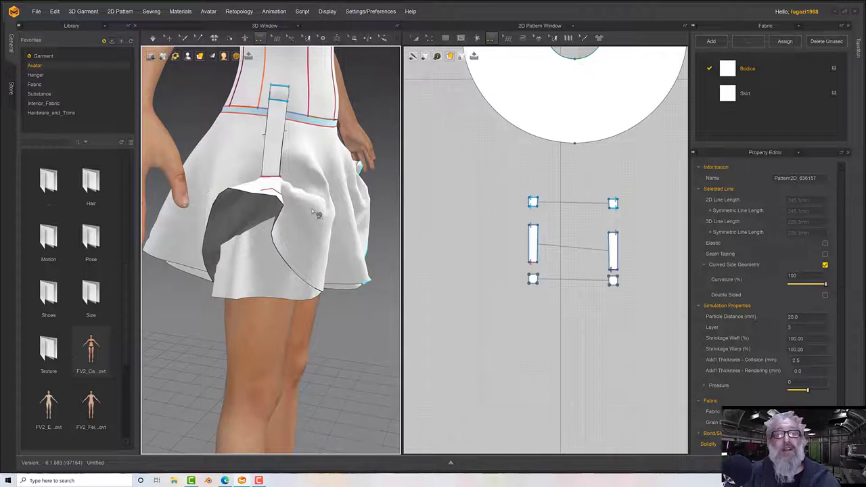
- Hide the upper and lower skirt layers in the 3D view
left_click(168, 38)
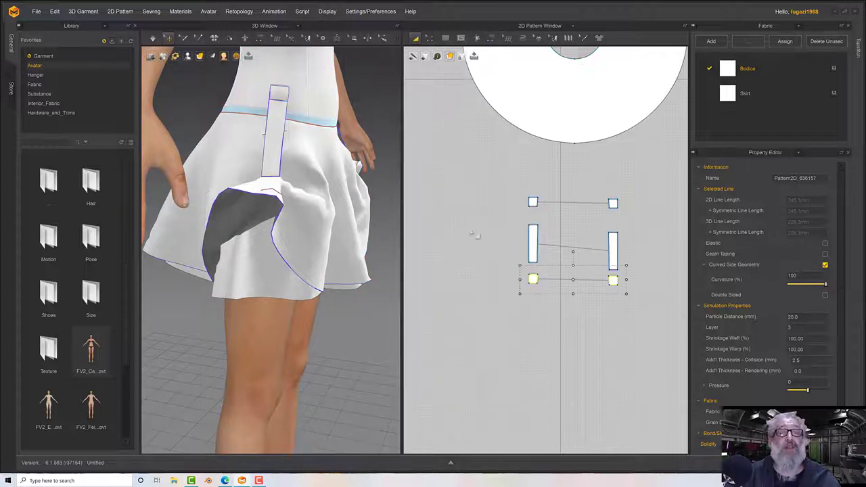
left_click(329, 223)
right_click(325, 223)
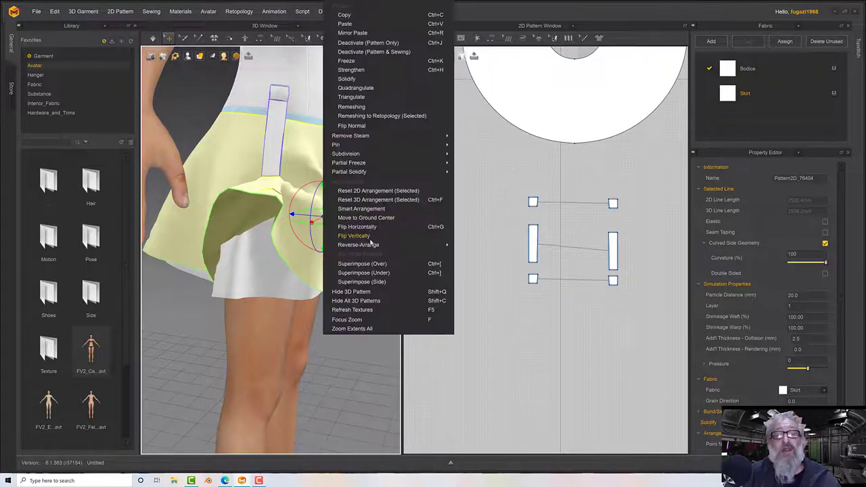
left_click(373, 293)
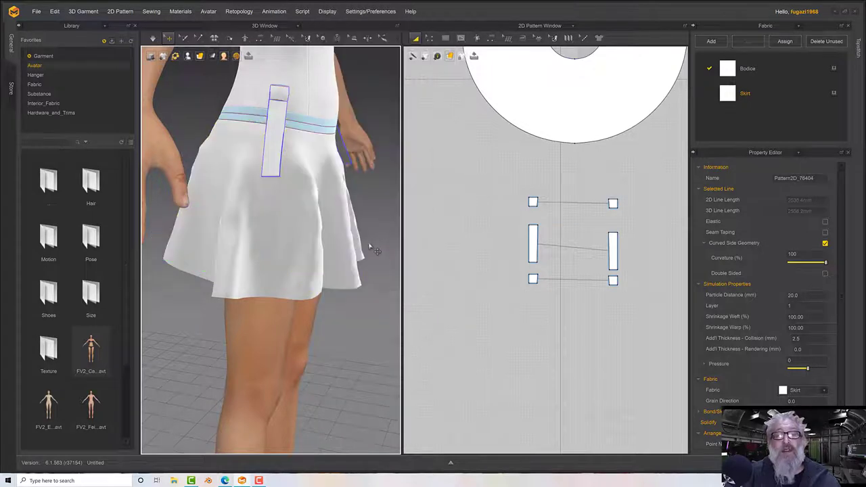
right_click_drag(362, 234, 351, 228)
left_click(352, 229)
right_click(352, 229)
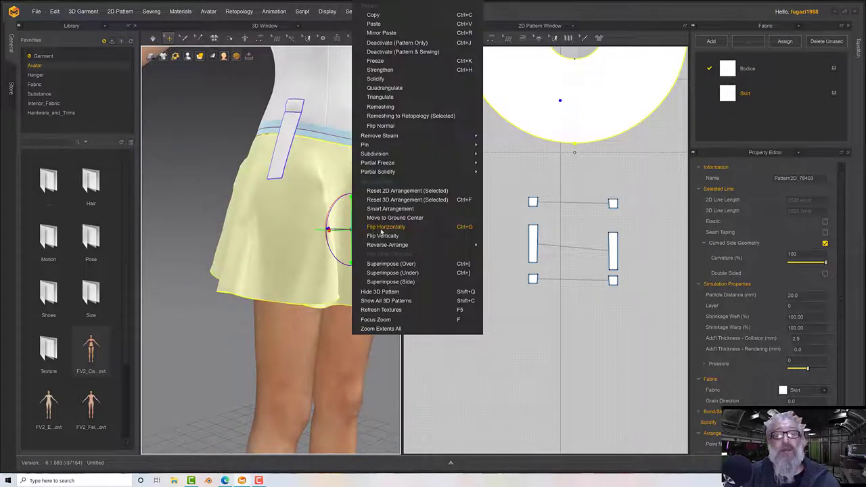
left_click(387, 292)
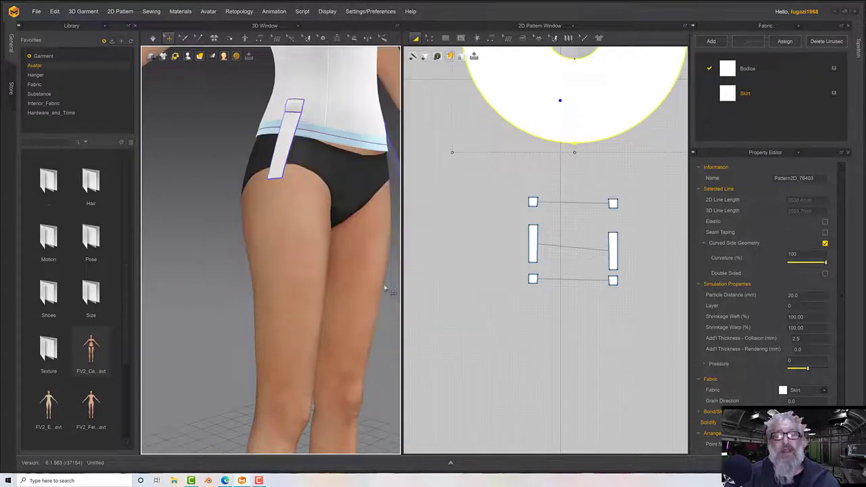
- Hide the avatar so the small tabs inside the body can be reached in 3D
scroll(358, 263, "down", 5)
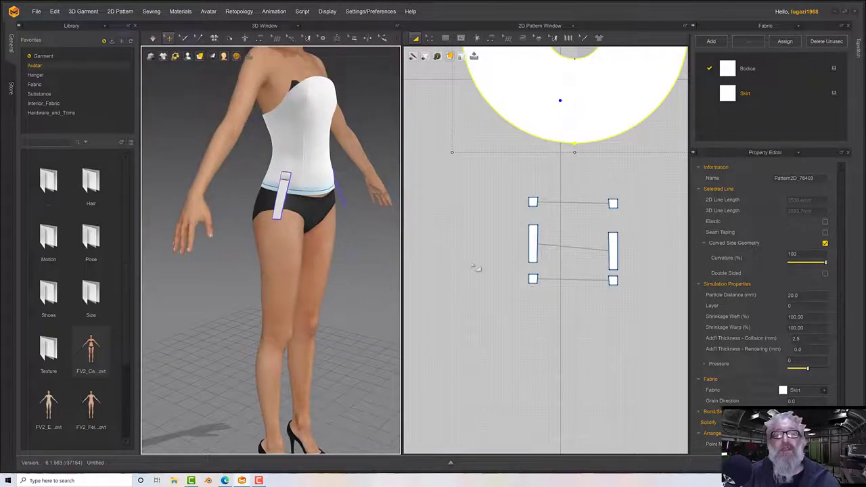
left_click_drag(498, 265, 641, 305)
mouse_move(347, 251)
right_mouse_down()
mouse_move(311, 245)
mouse_move(349, 241)
mouse_move(336, 252)
right_mouse_up()
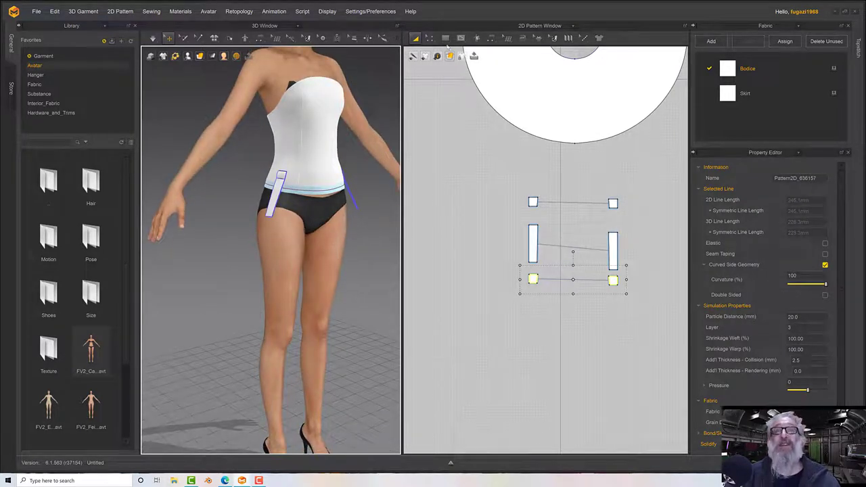
left_click(457, 42)
left_click(306, 69)
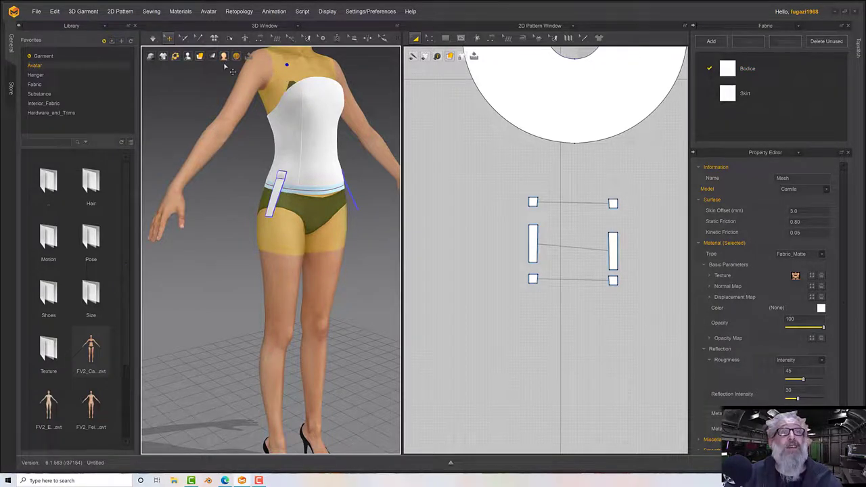
left_click(188, 57)
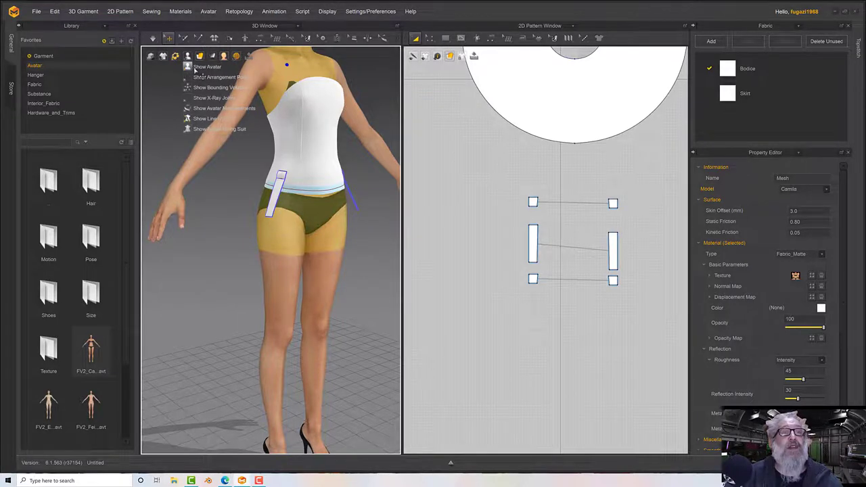
left_click(196, 66)
- Move the two small tabs up and outward in 3D, placing each one just outside the lower end of its strap
right_click_drag(246, 140, 251, 153)
left_click(287, 255)
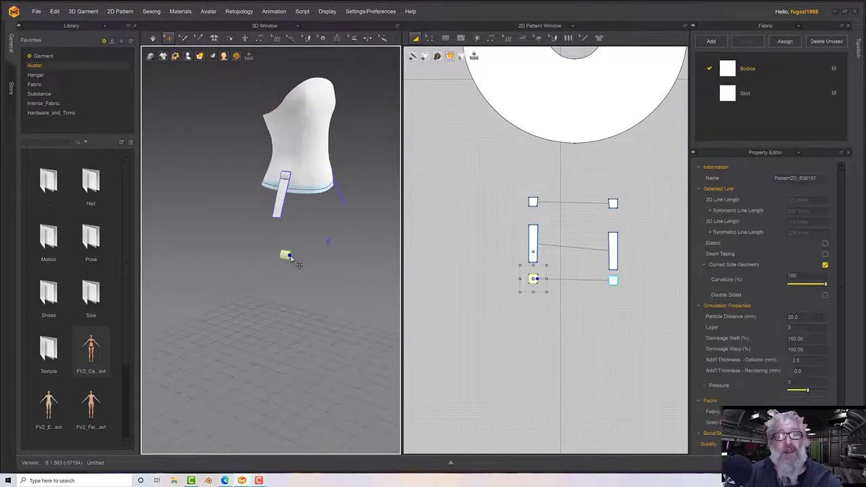
right_click_drag(296, 261, 284, 255)
left_click_drag(298, 245, 270, 209)
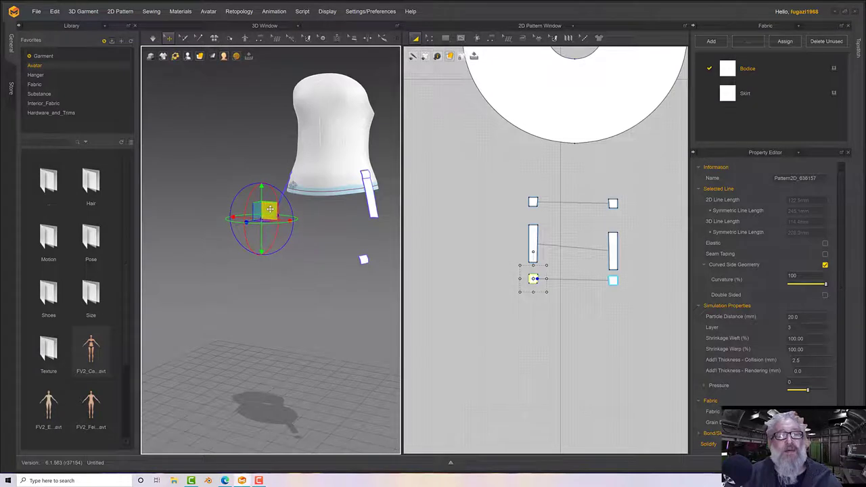
left_click(371, 264)
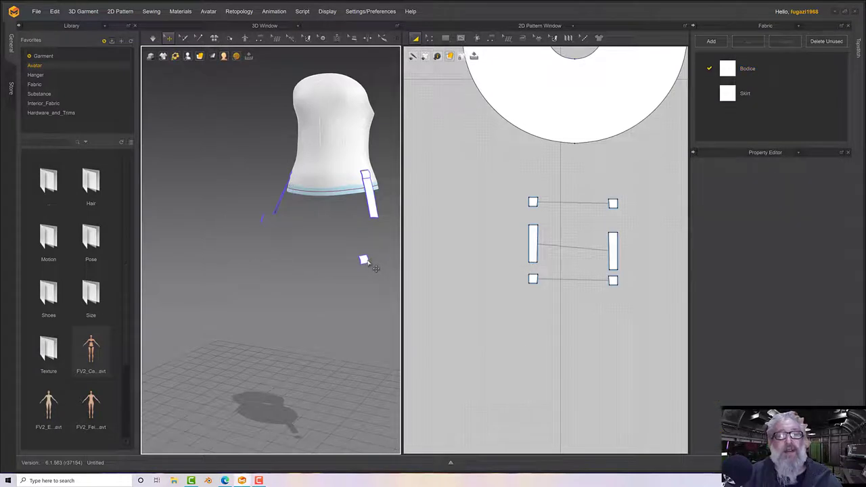
left_click(367, 262)
right_click_drag(367, 261, 377, 254)
left_click_drag(376, 245, 405, 212)
right_click_drag(284, 219, 306, 237)
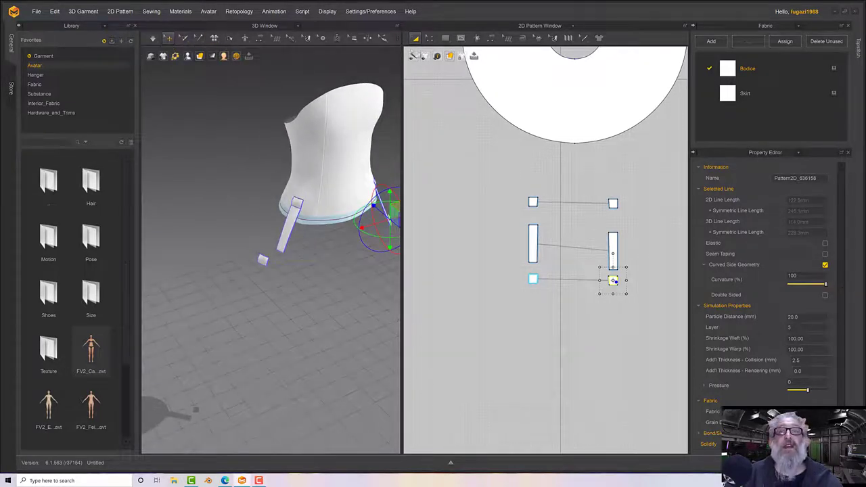
- Sew the upper edge of the pasted small tab to the lower end of the strap above it with Segment Sewing
mouse_move(489, 43)
left_click(500, 68)
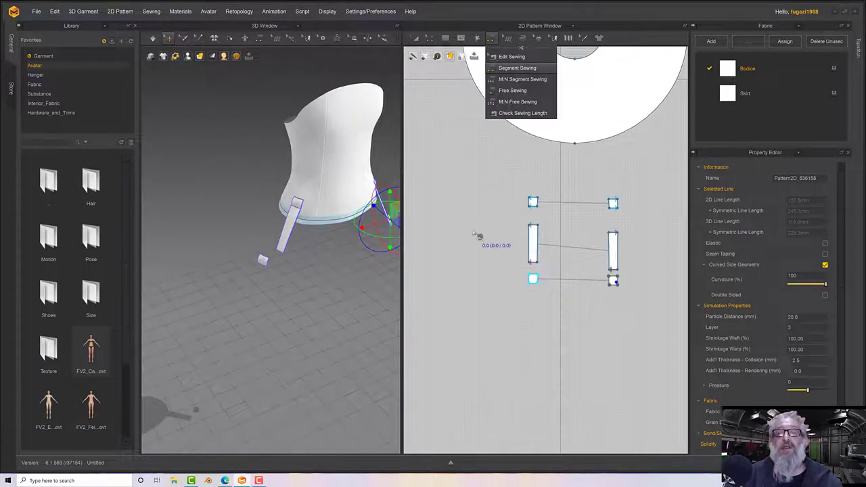
left_click(535, 278)
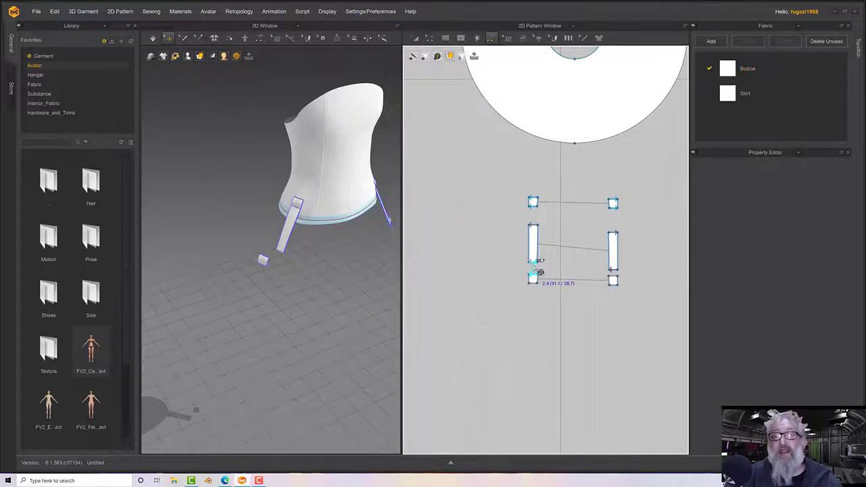
left_click(533, 268)
- Sew the left small tab's lower edge to the copied internal line nearest the hem on the left side of the upper skirt circle
scroll(544, 287, "down", 3)
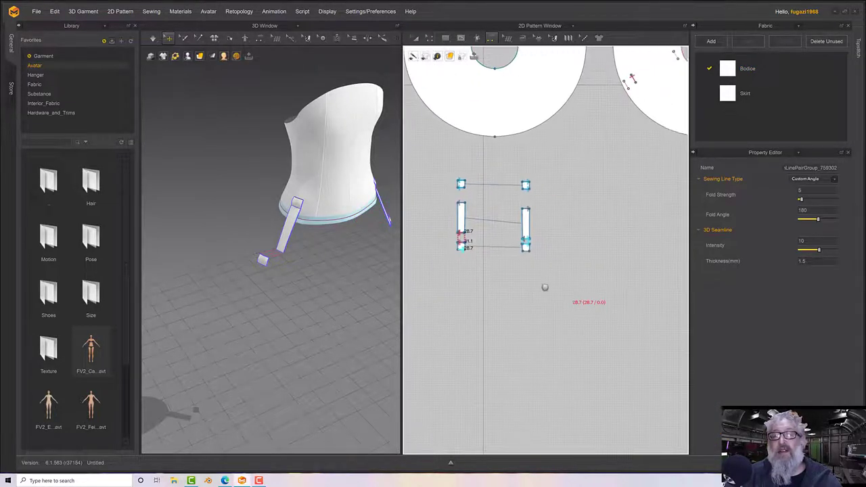
right_click_drag(566, 290, 594, 268)
left_click(489, 232)
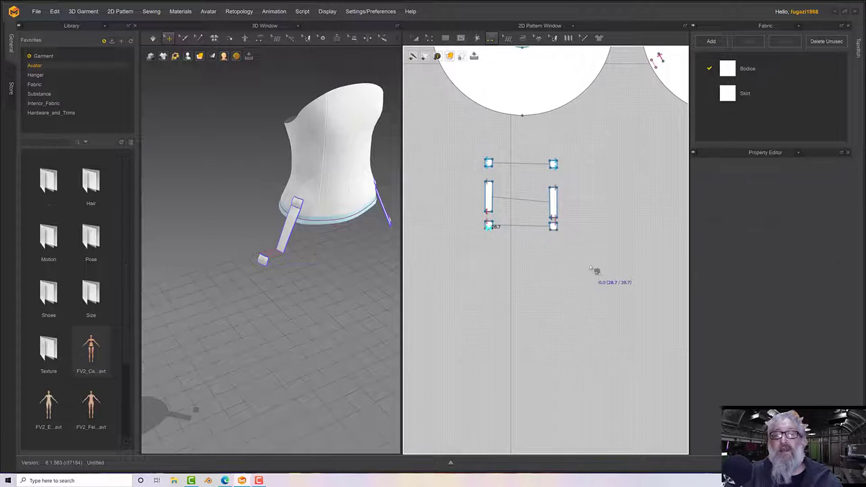
middle_click_drag(590, 268, 325, 305)
middle_click_drag(580, 225, 395, 293)
middle_click_drag(545, 245, 410, 252)
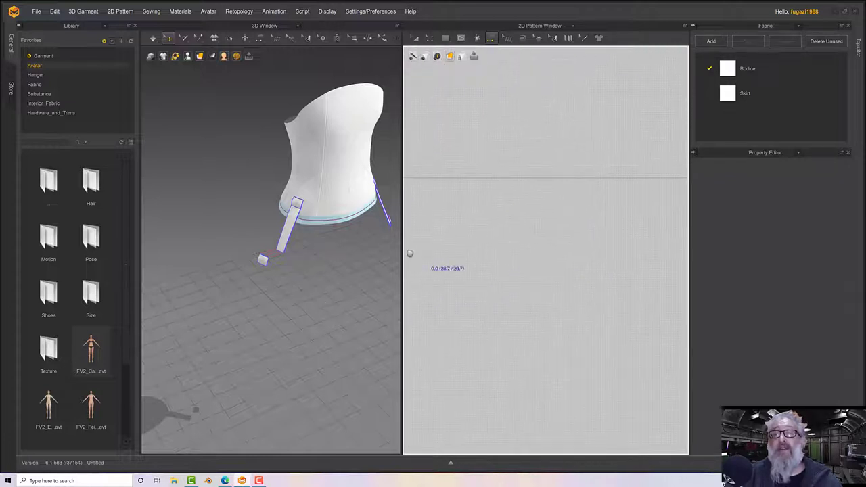
scroll(518, 246, "down", 5)
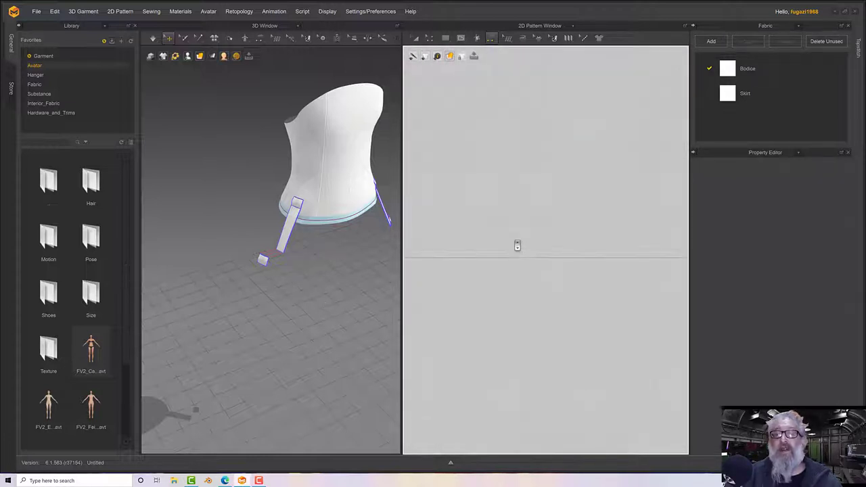
scroll(516, 244, "down", 3)
scroll(517, 245, "down", 4)
scroll(517, 244, "up", 3)
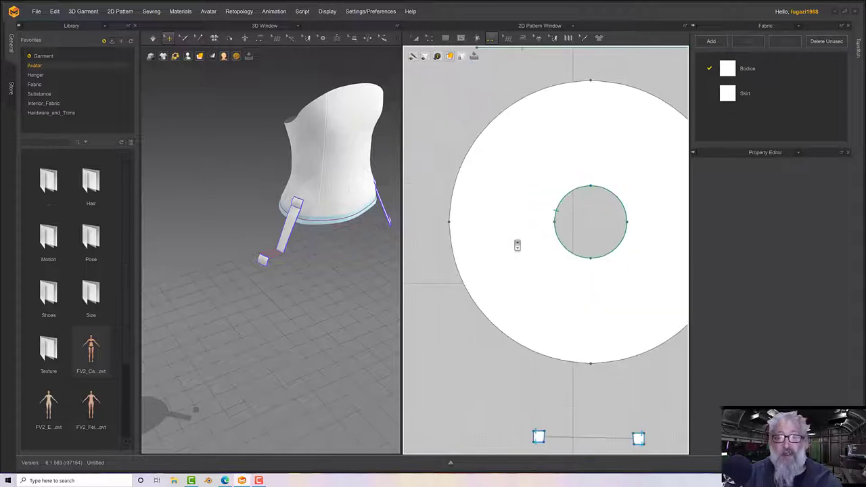
scroll(539, 271, "down", 3)
scroll(537, 270, "down", 2)
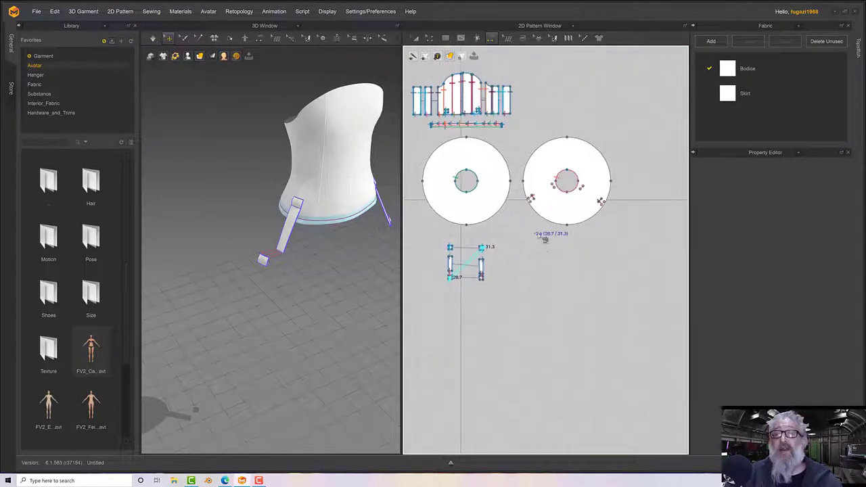
scroll(545, 237, "up", 2)
left_click(574, 247)
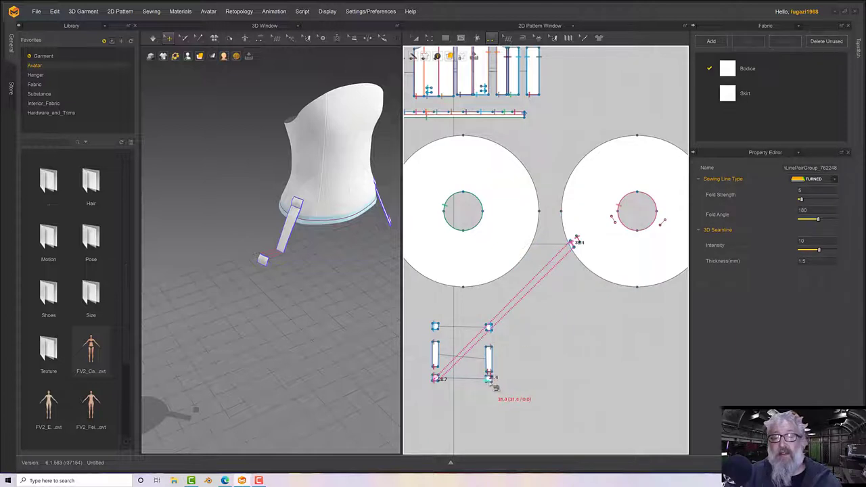
- Sew the right small tab's lower edge to the copied internal line nearest the hem on the right side of the upper skirt circle
left_click(490, 382)
middle_click_drag(581, 328, 483, 337)
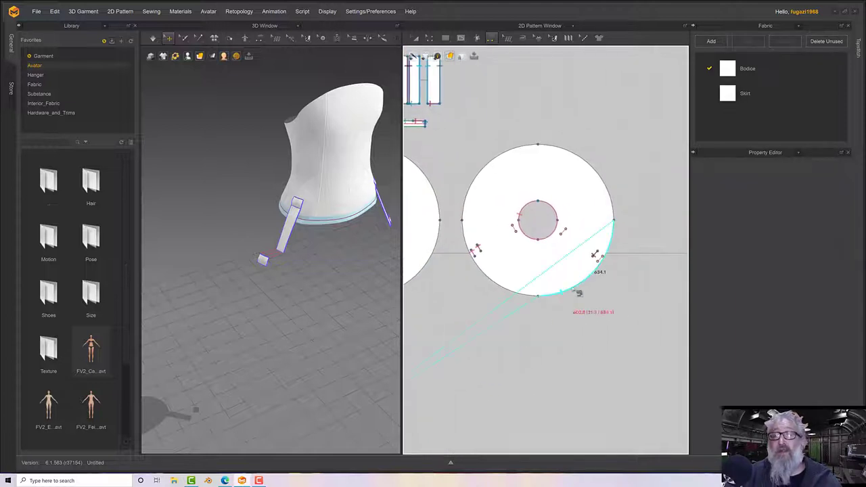
left_click(598, 259)
right_click_drag(337, 286, 290, 294)
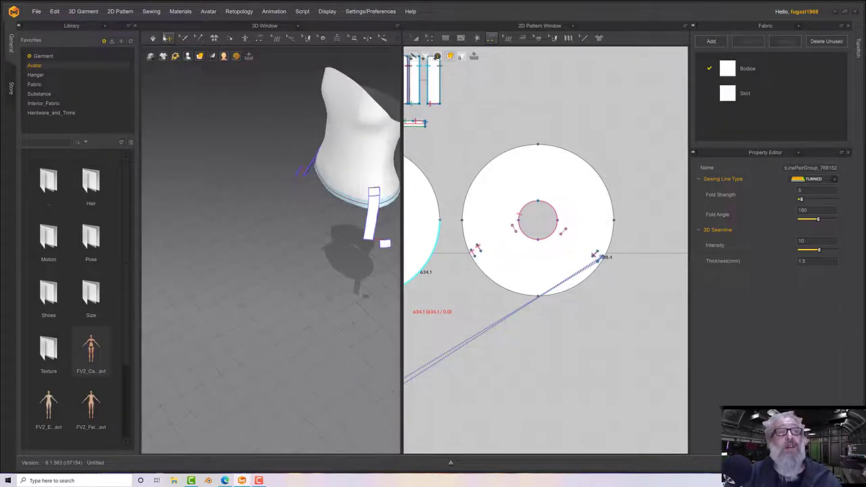
- Move both small end tabs in 3D closer to the lower ends of their straps
left_click(167, 38)
left_click(386, 246)
right_click_drag(390, 251, 388, 260)
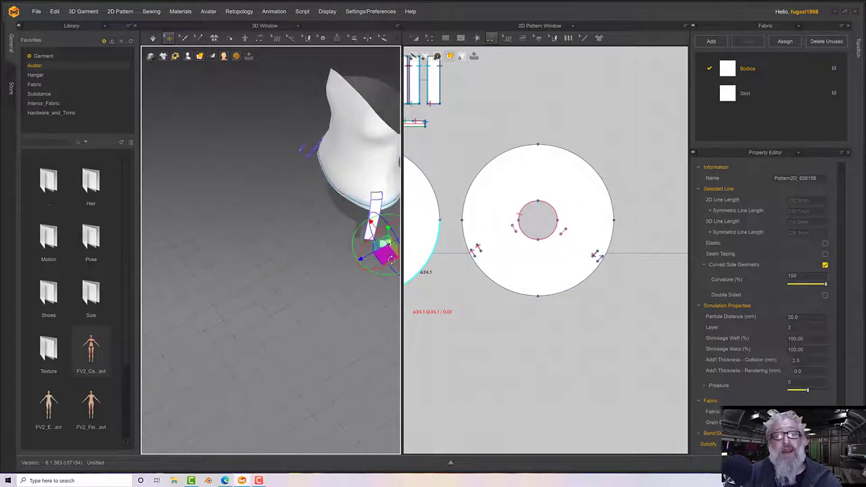
left_click_drag(386, 260, 367, 267)
right_click_drag(366, 266, 255, 266)
left_click(235, 255)
left_click_drag(244, 255, 255, 258)
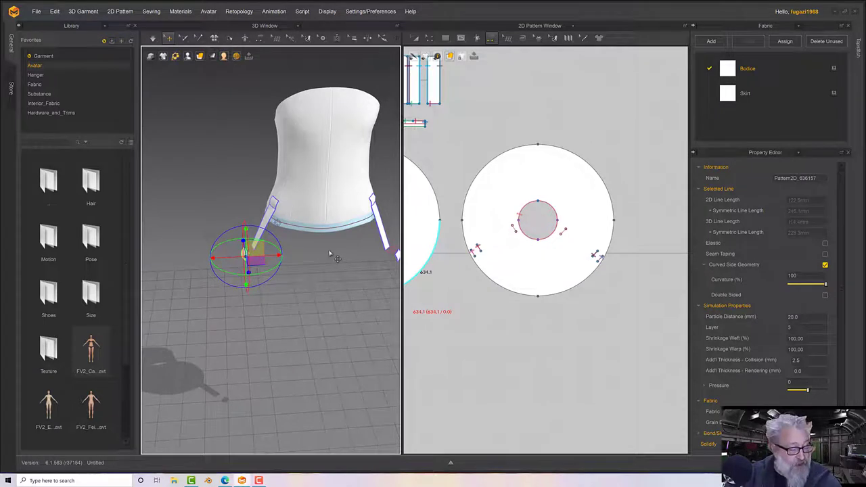
- Show all 3D patterns again to bring back the hidden skirt layers
right_click(328, 250)
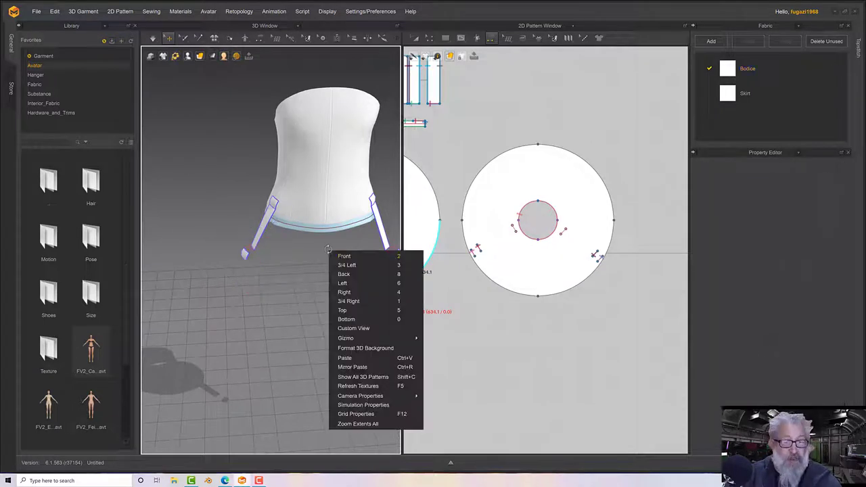
left_click(369, 377)
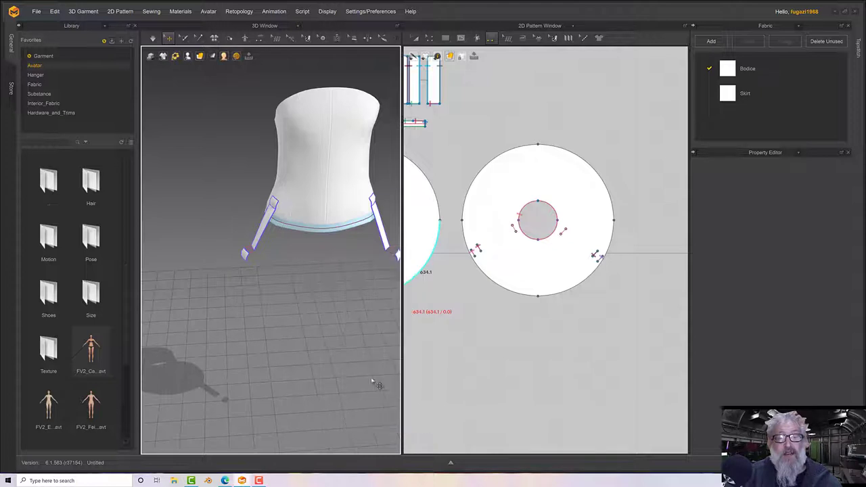
key("space")
right_click_drag(344, 315, 279, 293)
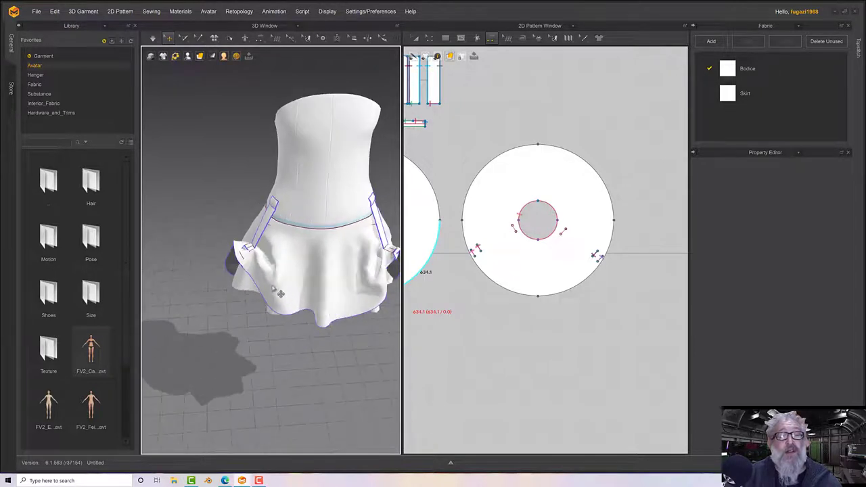
- Raise the left small tab in 3D clear of the gathered skirt at its strap's lower end
left_click(246, 248)
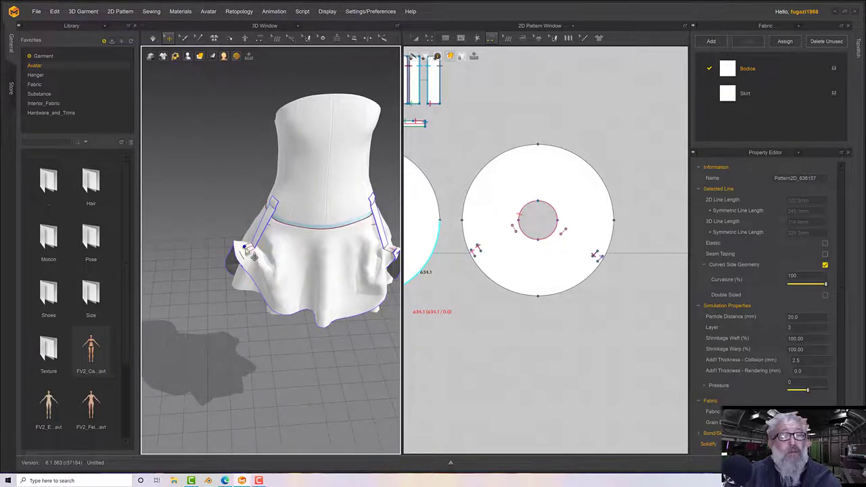
left_click(246, 249)
right_click_drag(248, 252, 248, 236)
left_click_drag(247, 236, 247, 223)
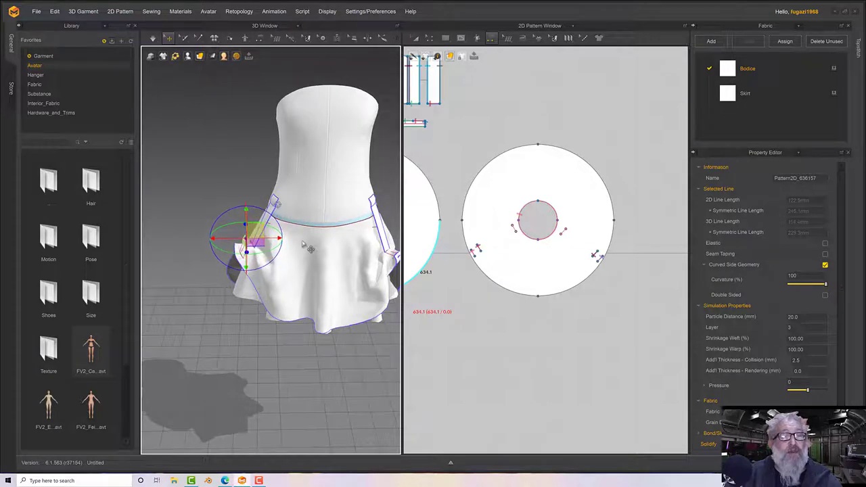
- Move the right small tab up and outward in 3D, clear of the strap and skirt, and inspect its seams up close
middle_click_drag(304, 244, 222, 249)
left_click(324, 267)
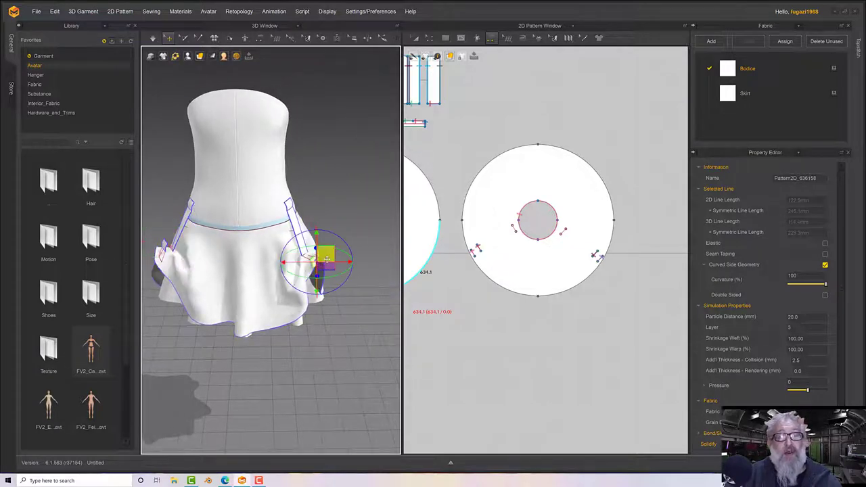
right_click_drag(345, 238, 297, 227)
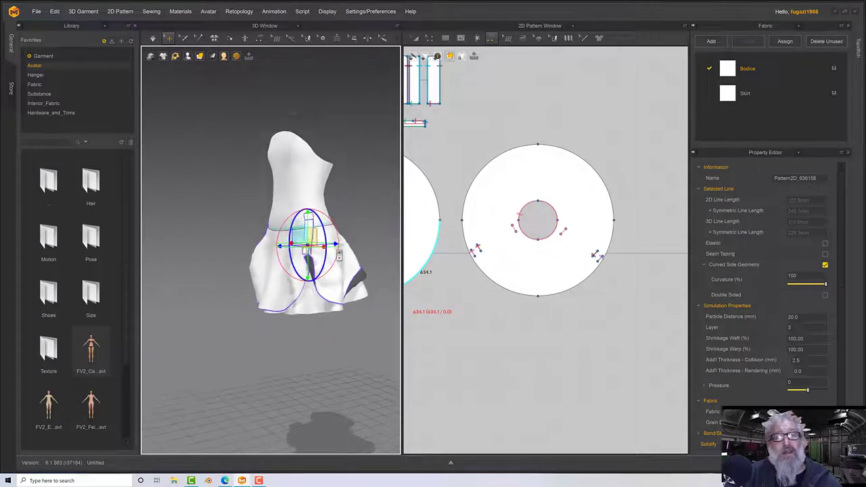
scroll(335, 256, "down", 3)
scroll(337, 259, "down", 2)
right_click_drag(338, 261, 361, 259)
middle_click_drag(361, 259, 282, 259)
right_click_drag(282, 259, 386, 198)
left_click(388, 257)
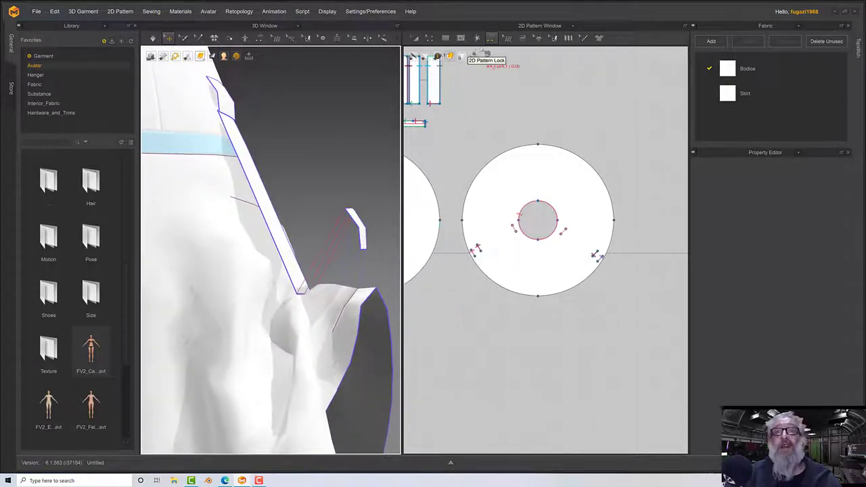
- Delete the seam attached to the internal line nearest the hem on the right side of the upper skirt with Edit Sewing
left_click(492, 37)
left_click(508, 59)
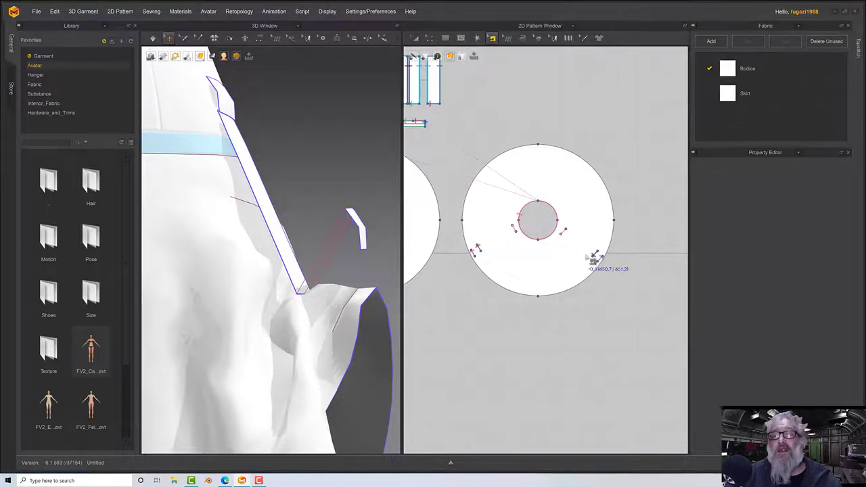
left_click(596, 258)
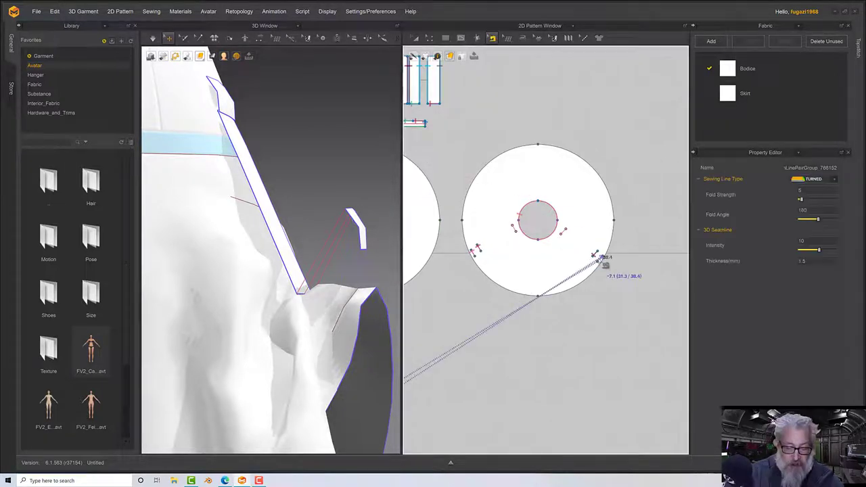
key("Delete")
- Resew the right small tab's lower edge to the internal line nearest the upper skirt's hem with Segment Sewing
scroll(504, 313, "down", 3)
scroll(498, 321, "up", 6)
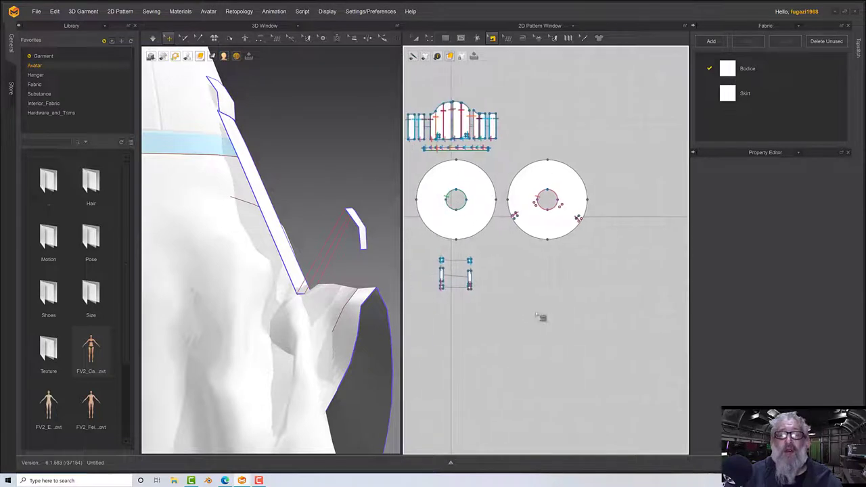
middle_click_drag(497, 280, 468, 119)
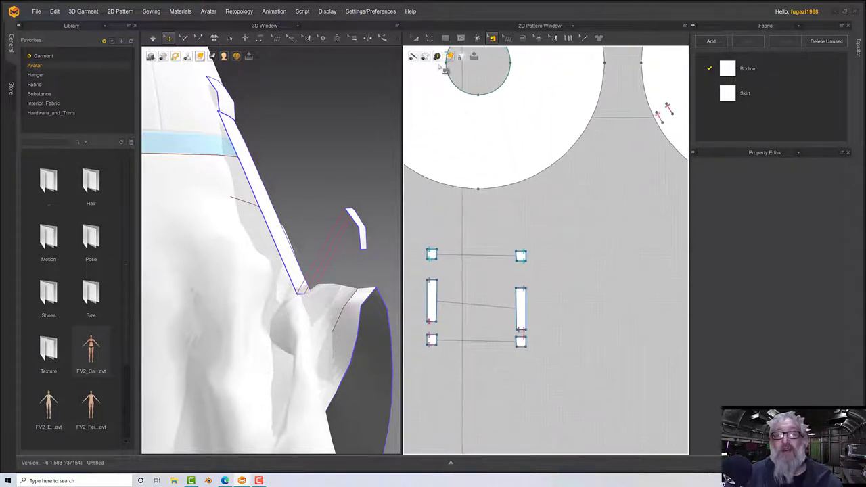
left_click(429, 42)
left_click(492, 41)
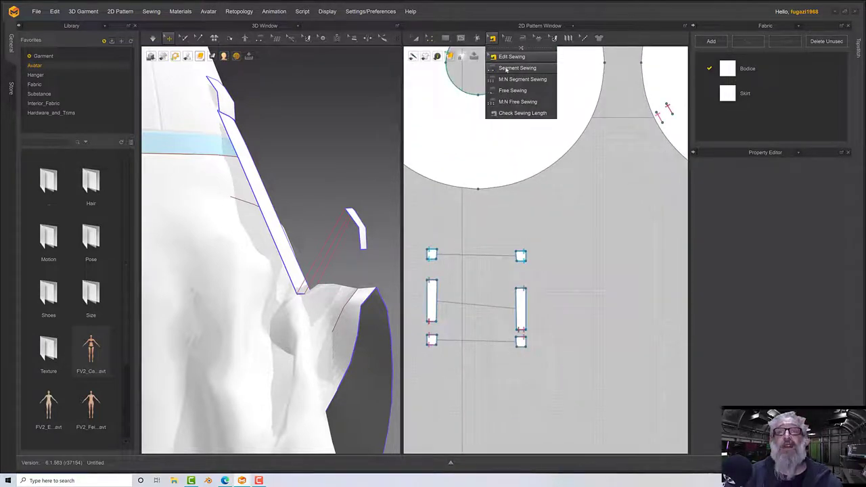
left_click(504, 69)
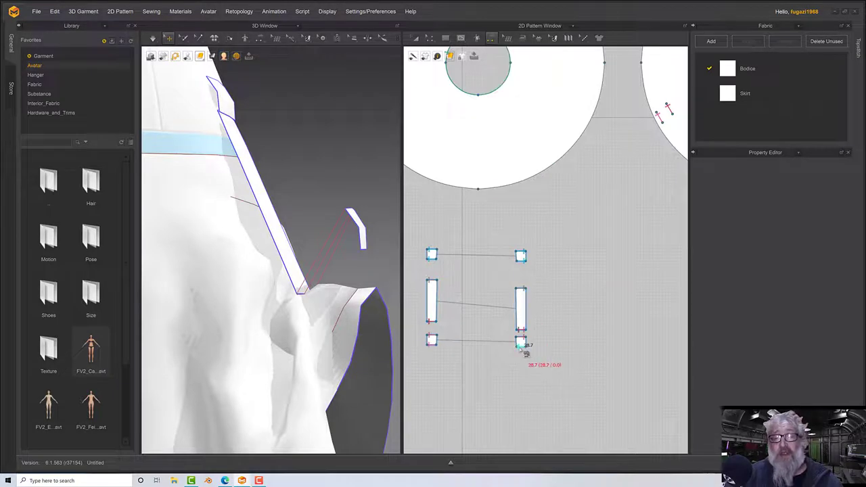
middle_click_drag(577, 245, 524, 255)
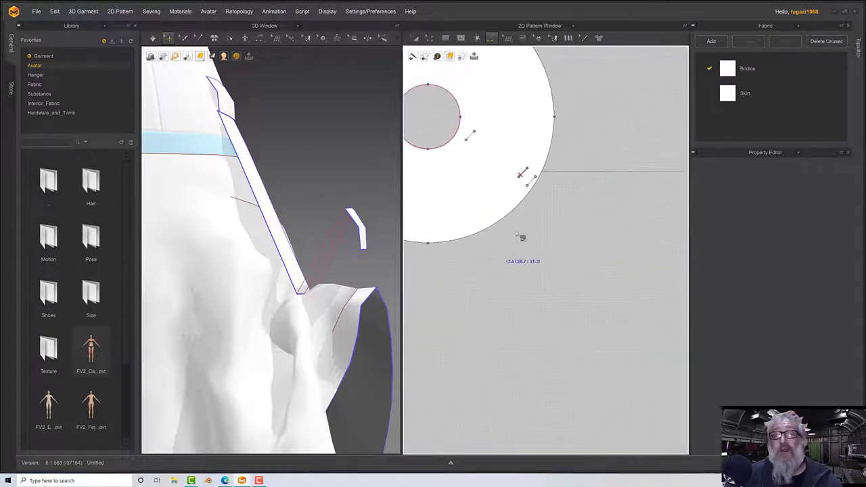
left_click(531, 182)
- Simulate the garment and check how the strap and its tab lift the side of the upper skirt
right_click_drag(366, 259, 346, 256)
key("space")
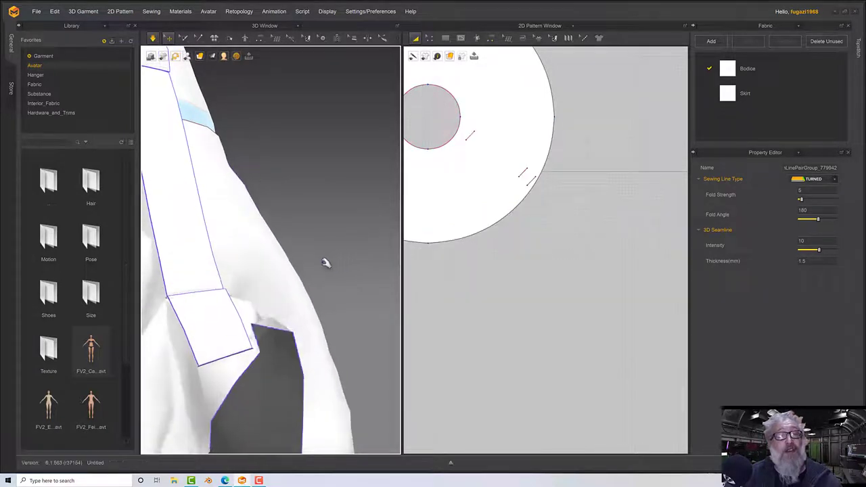
scroll(325, 266, "down", 2)
scroll(326, 265, "down", 3)
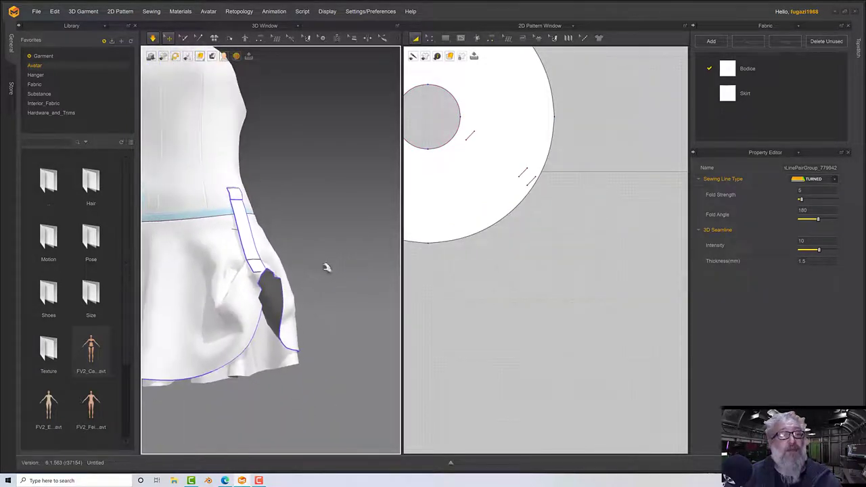
key("space")
right_click_drag(327, 266, 315, 283)
scroll(263, 294, "up", 5)
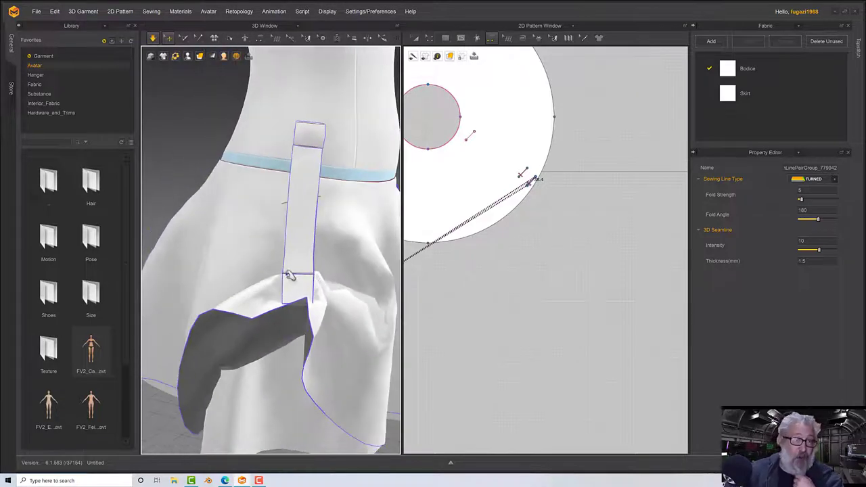
middle_click_drag(275, 253, 258, 230)
right_click_drag(257, 230, 257, 235)
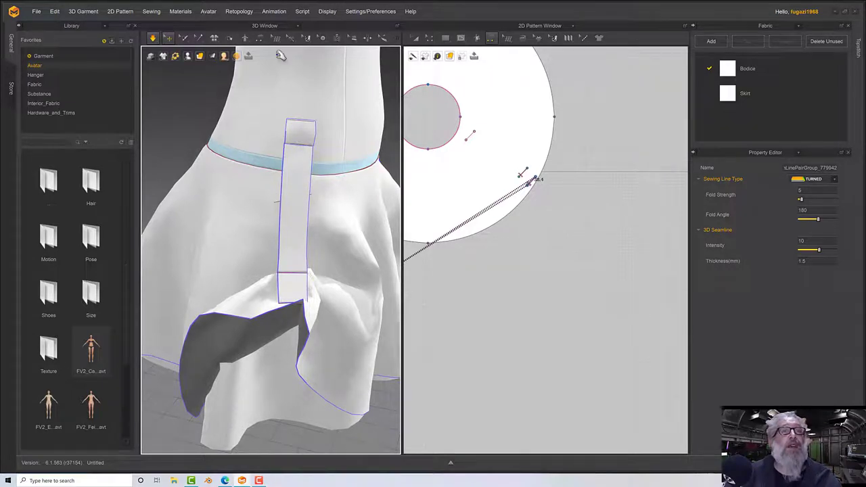
- Place a button in the centre of each of the two lower small tabs
left_click(322, 39)
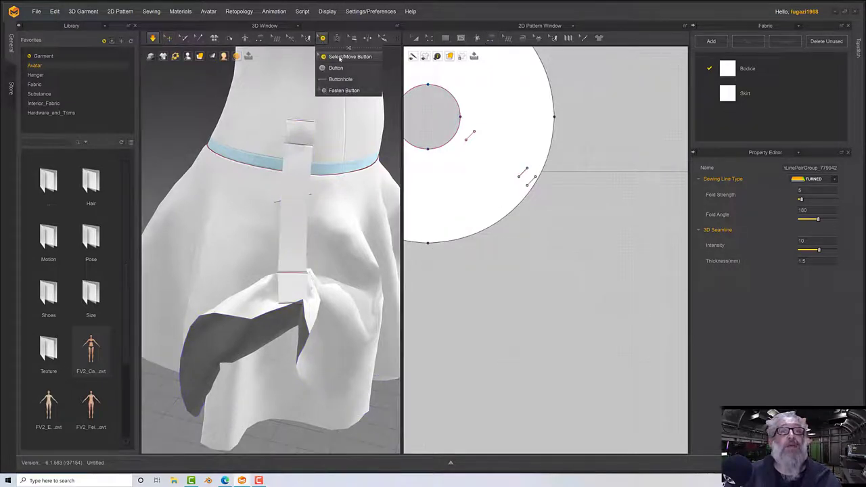
left_click(336, 68)
right_click_drag(362, 212, 296, 286)
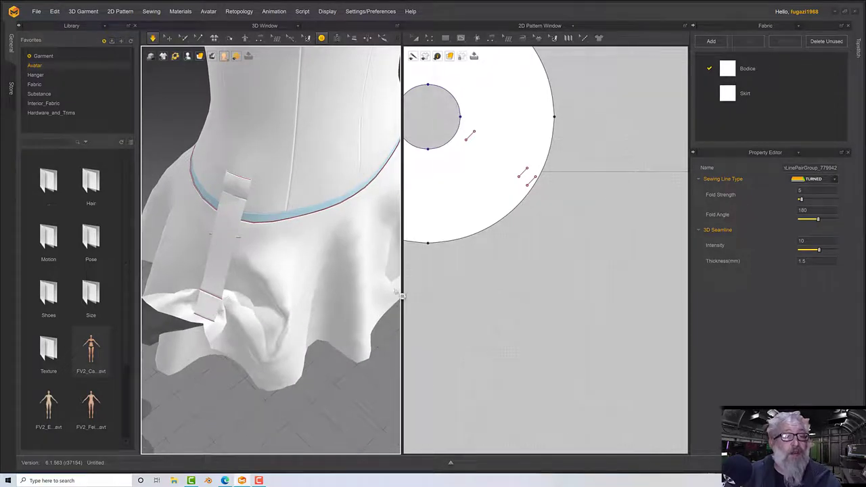
middle_click_drag(527, 267, 720, 255)
right_click_drag(560, 273, 556, 199)
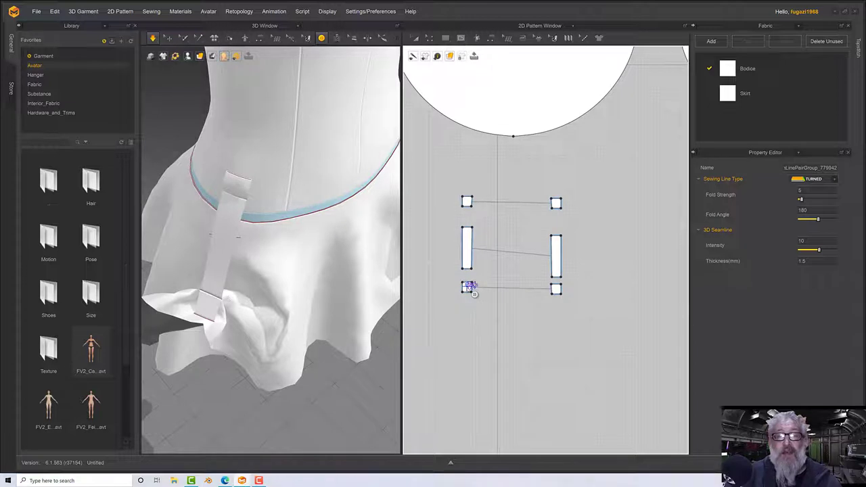
left_click(468, 287)
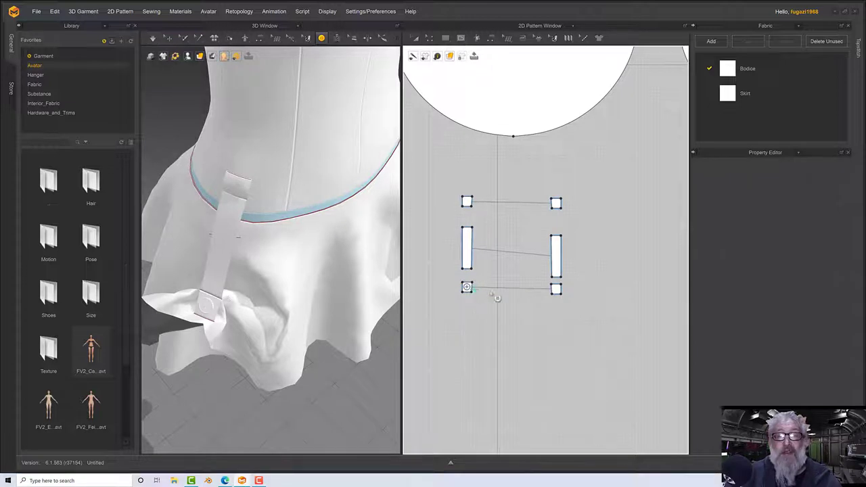
left_click(556, 290)
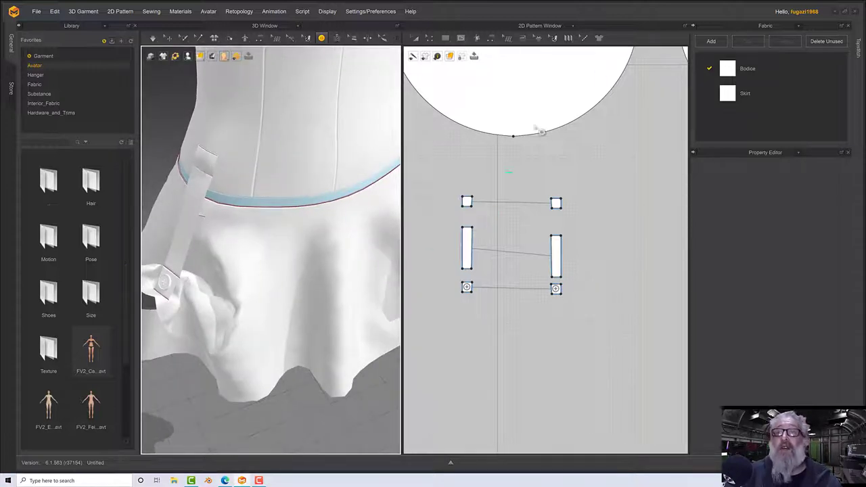
- Open the Default Button's properties from the button list and give it a smooth domed shape
right_click(738, 32)
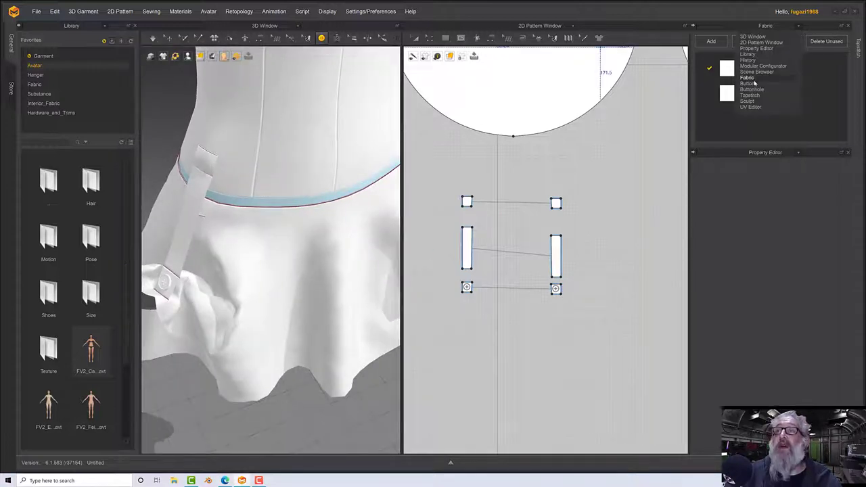
left_click(750, 83)
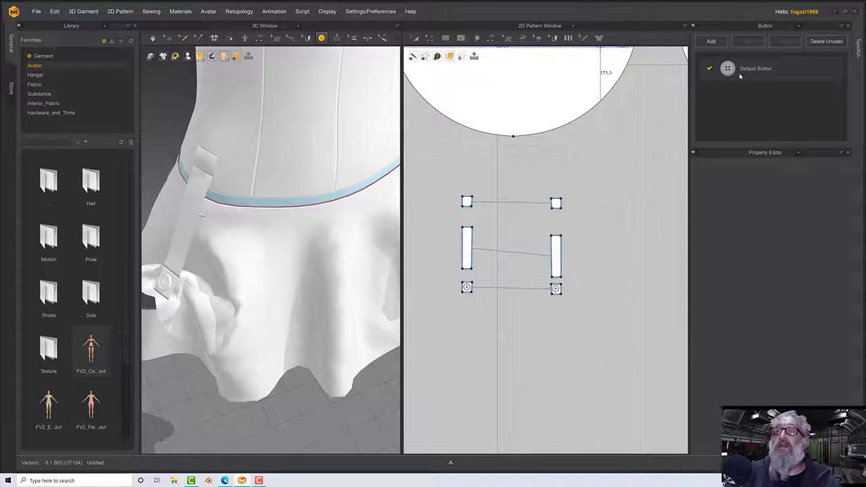
left_click(739, 76)
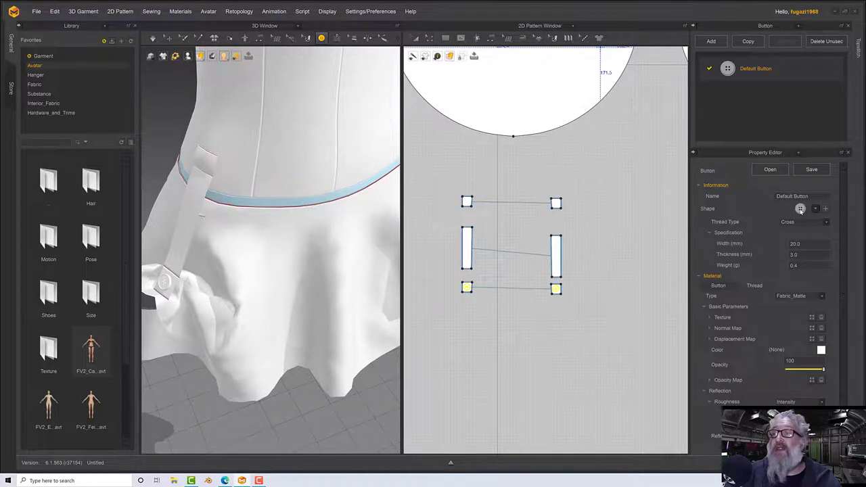
left_click(814, 210)
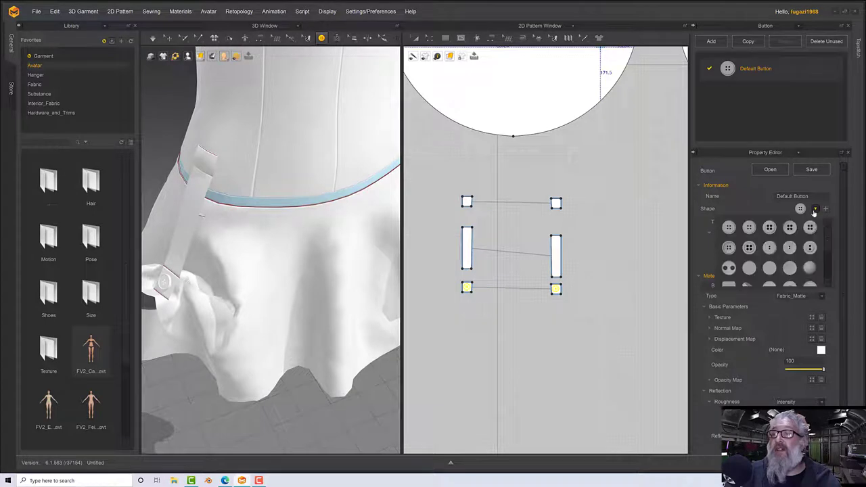
left_click(809, 268)
- Change the Default Button's shape to the taller rounded ball and view it on the tab
right_click_drag(319, 218, 241, 191)
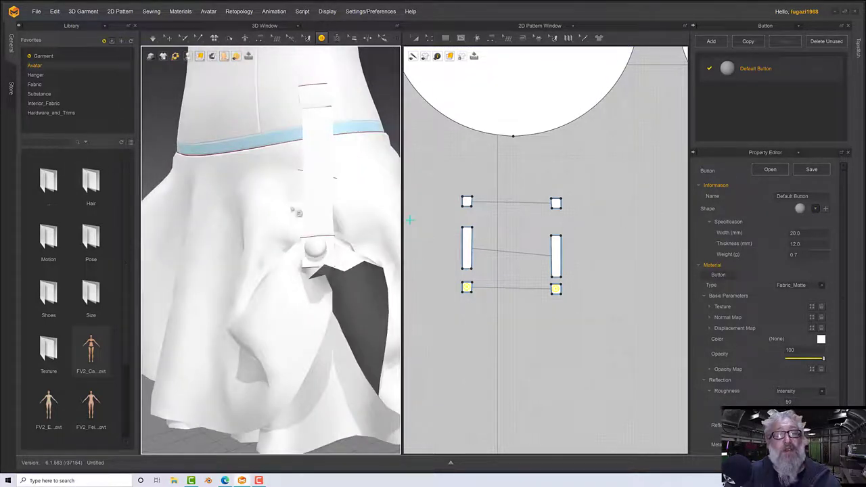
left_click(816, 211)
scroll(798, 255, "down", 2)
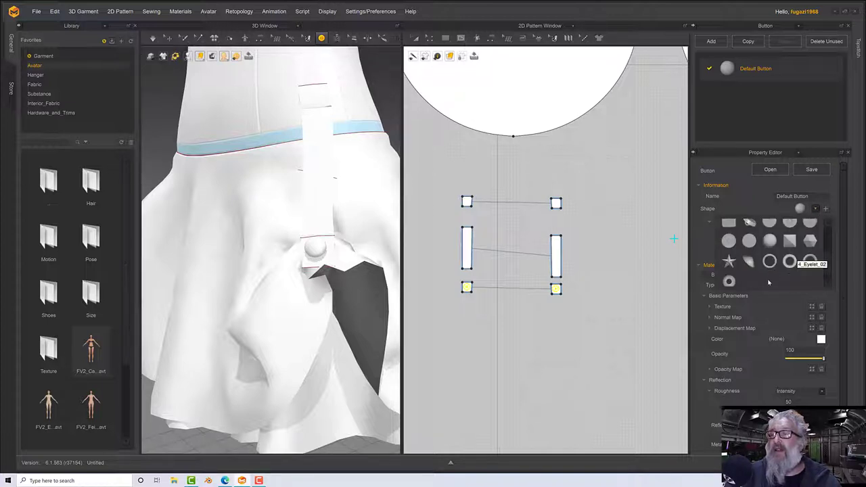
left_click(770, 242)
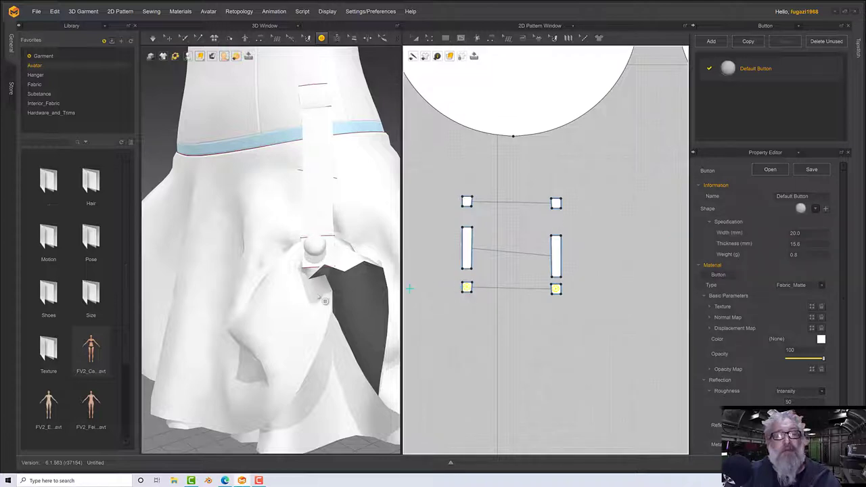
scroll(345, 290, "up", 3)
mouse_move(345, 290)
right_mouse_down()
mouse_move(376, 289)
mouse_move(342, 293)
right_mouse_up()
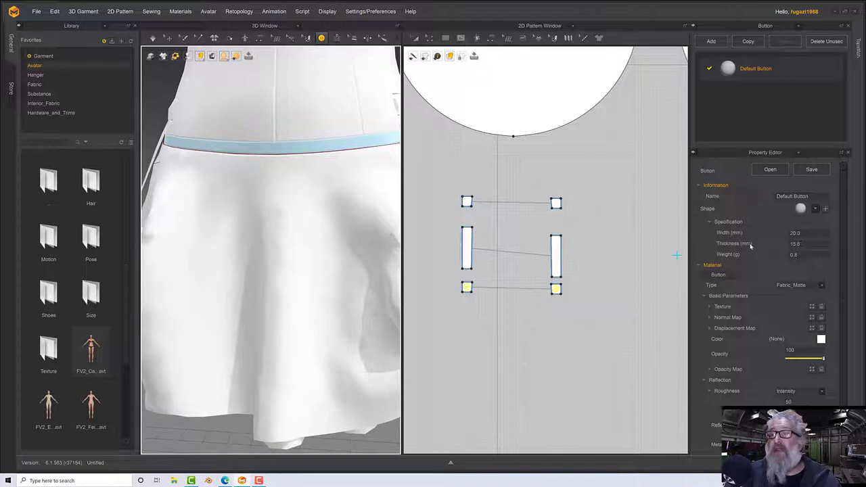
left_click(561, 276)
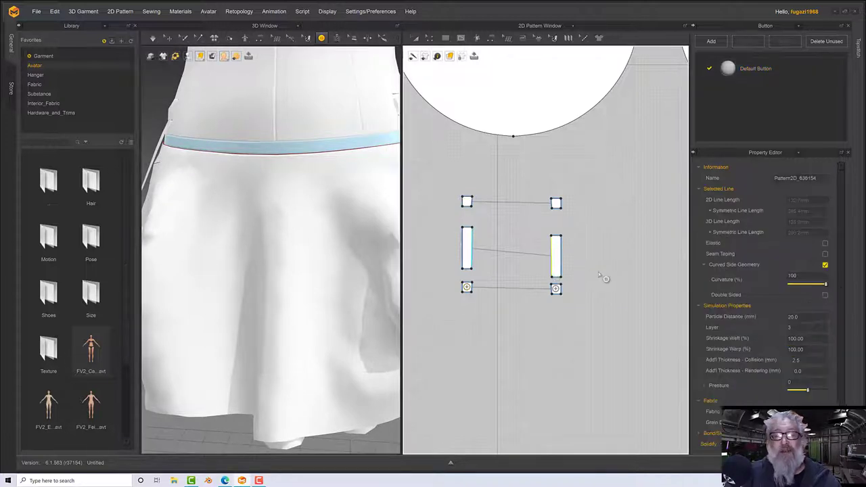
- Set the Default Button's thickness to 8 mm
right_click(557, 273)
left_click(407, 283)
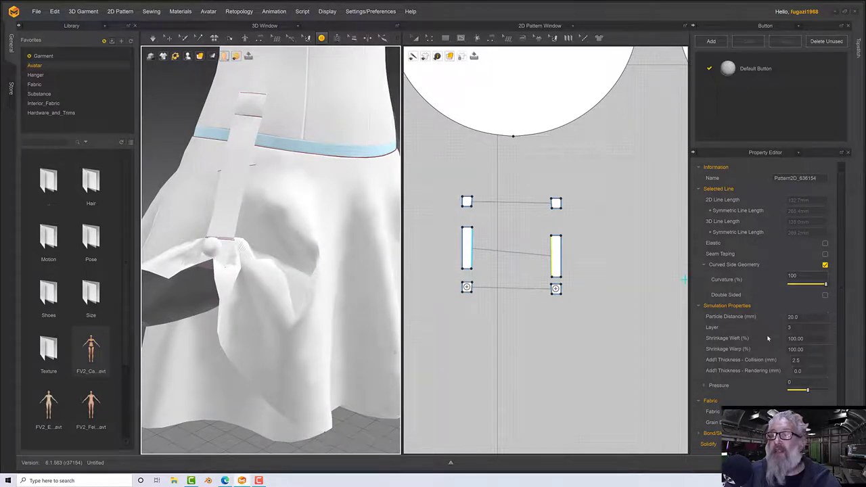
left_click(731, 72)
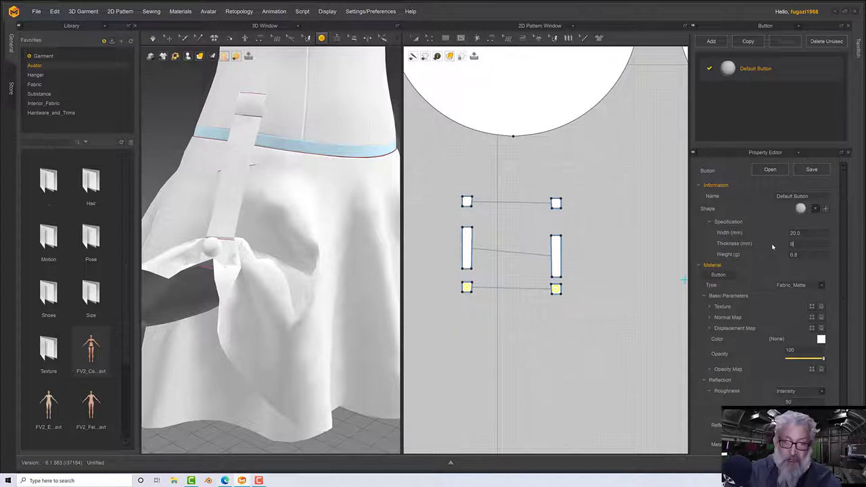
type("8")
key("Return")
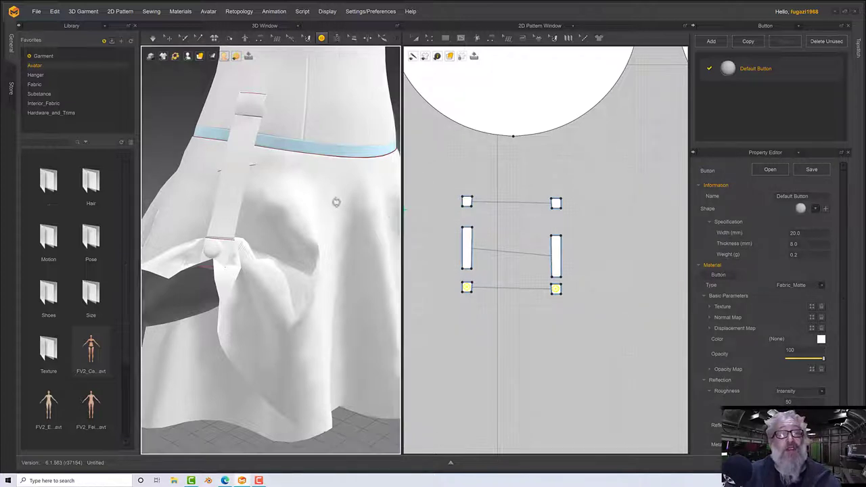
- Simulate the garment and tug the gathered upper skirt beneath the buttoned tab at the side
mouse_move(336, 201)
right_mouse_down()
mouse_move(282, 195)
mouse_move(333, 204)
right_mouse_up()
scroll(304, 209, "down", 3)
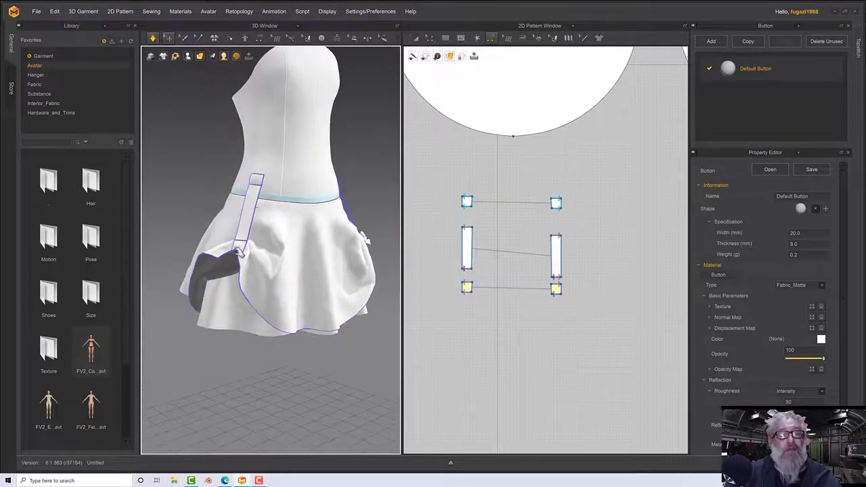
right_click_drag(287, 247, 269, 241)
key("space")
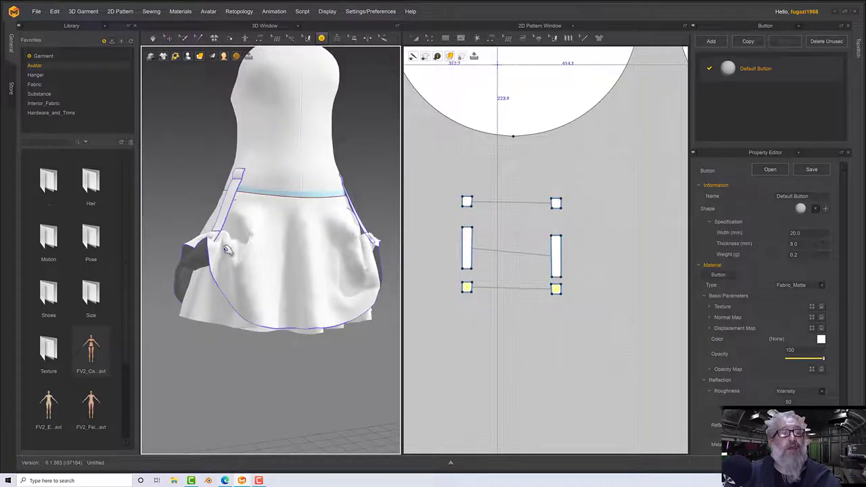
key("space")
left_click_drag(225, 251, 202, 257)
right_click_drag(270, 262, 194, 246)
- Pull on the skirt near the arched gap in the upper layer's hem while simulating
key("space")
left_click_drag(305, 243, 264, 245)
right_click_drag(264, 245, 351, 247)
scroll(262, 266, "down", 2)
middle_click_drag(351, 247, 239, 216)
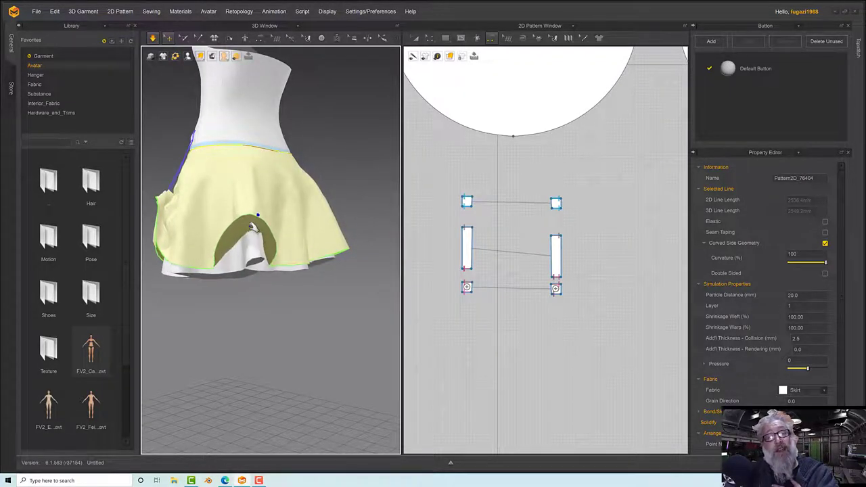
mouse_move(255, 272)
left_mouse_down()
mouse_move(258, 312)
mouse_move(255, 238)
mouse_move(251, 284)
left_mouse_up()
key("space")
- Simulate the garment again and pull the front of the upper skirt downward between the two straps
right_click_drag(302, 263, 228, 248)
key("space")
middle_click_drag(228, 247, 308, 252)
right_click_drag(307, 252, 317, 201)
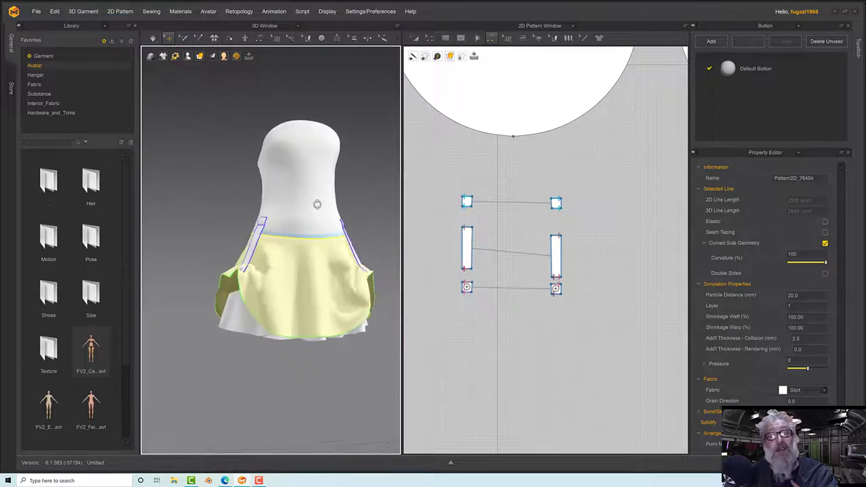
left_click_drag(286, 288, 276, 306)
key("space")
mouse_move(295, 294)
right_mouse_down()
mouse_move(341, 295)
mouse_move(301, 295)
right_mouse_up()
key("space")
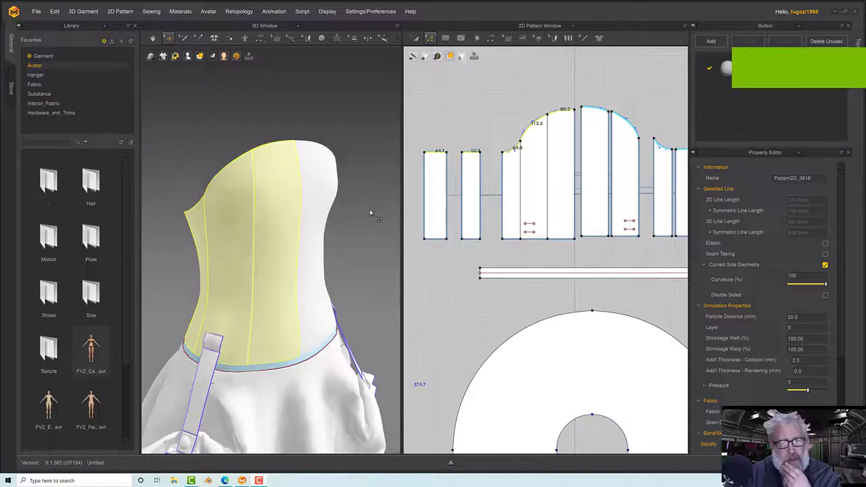
- Select the top edges of the bodice panels from the outer back piece through to the centre front
right_click_drag(367, 206, 363, 204)
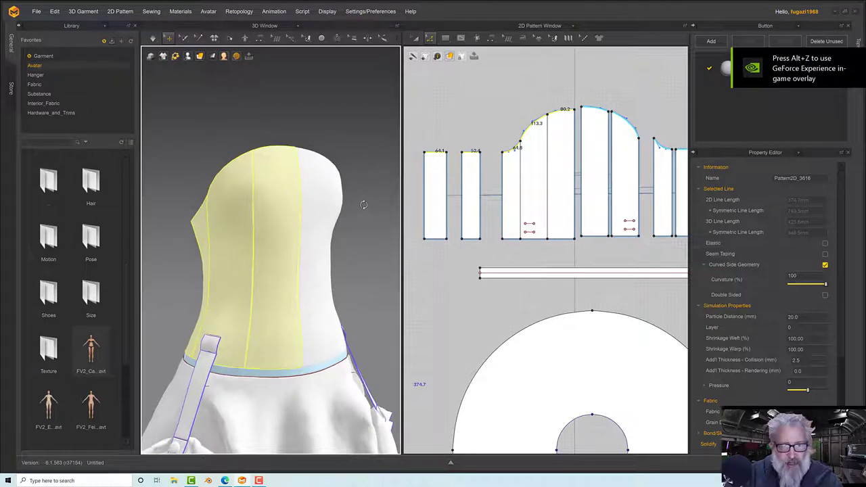
left_click(439, 144)
left_click(441, 153)
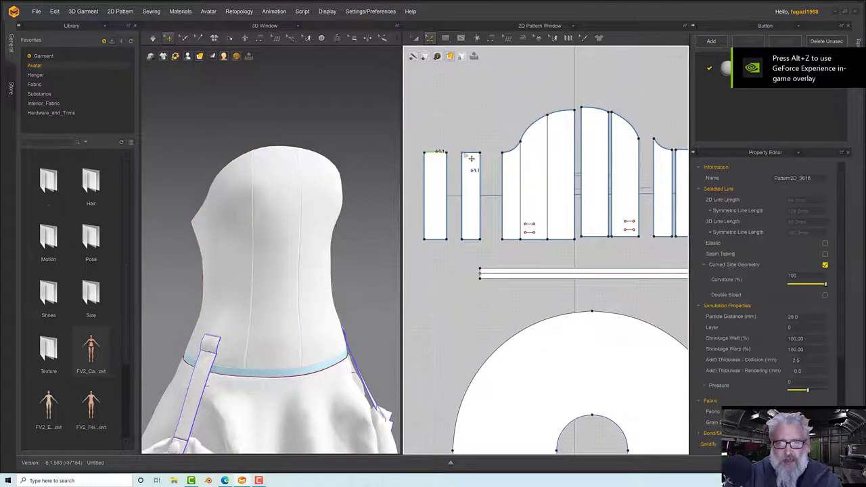
left_click(471, 152, "shift")
left_click(515, 150, "shift")
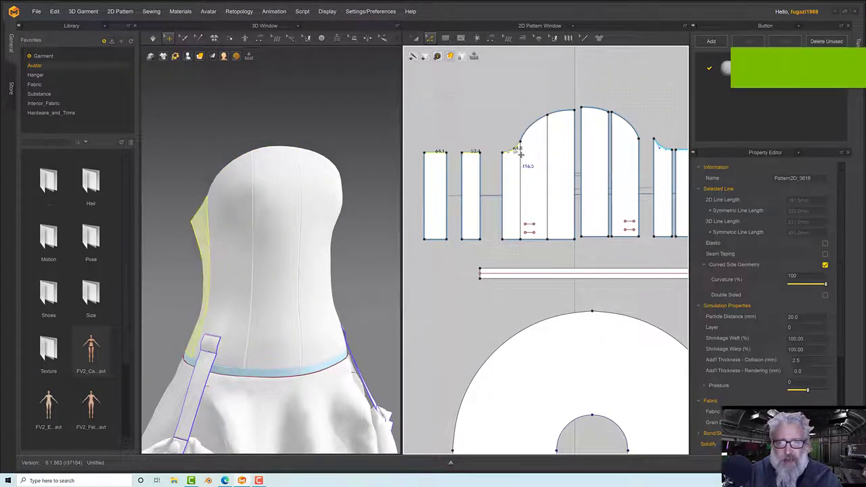
left_click(539, 132, "shift")
left_click(566, 112, "shift")
right_click(563, 112)
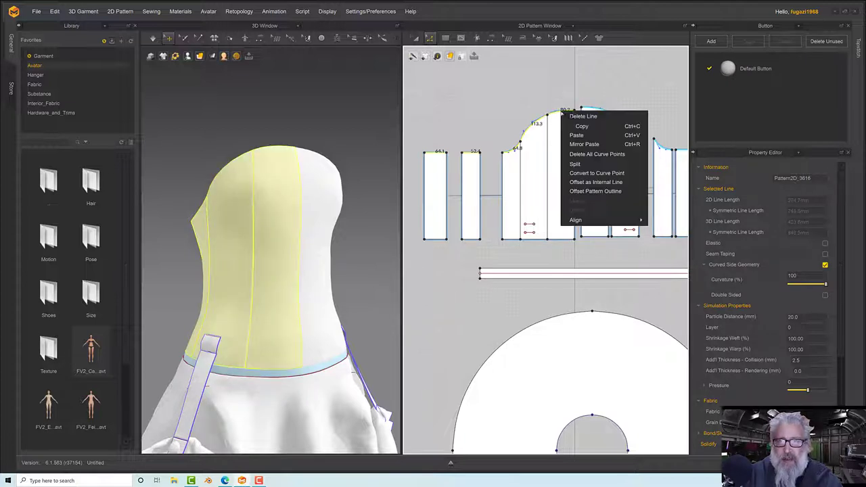
left_click(593, 190)
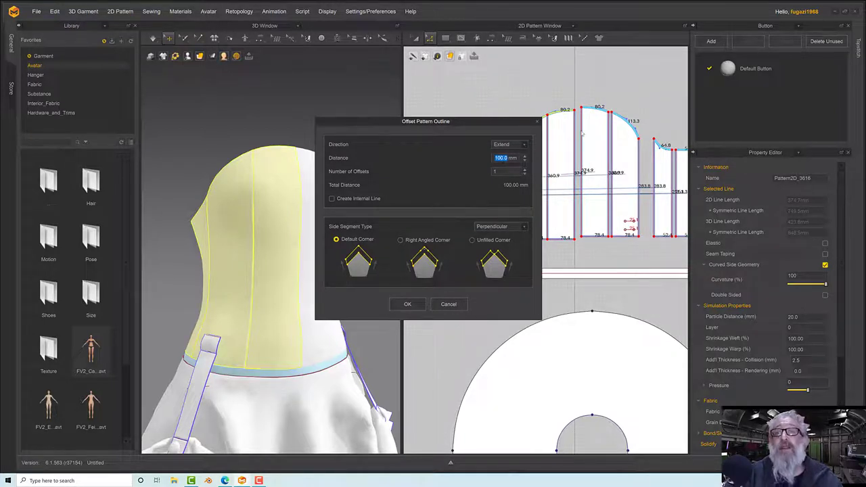
left_click_drag(485, 124, 395, 129)
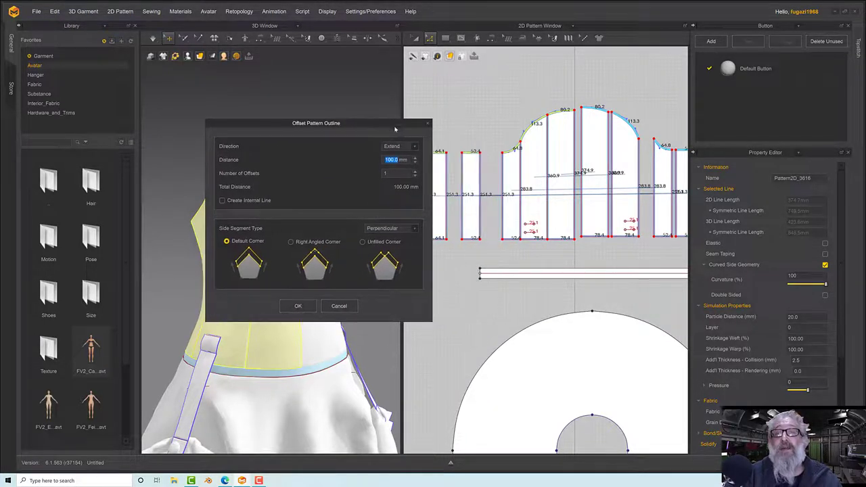
left_click(339, 306)
- Set up Offset Pattern Outline for the selected bodice top edges, extending them 20 mm and creating an internal line
right_click(531, 127)
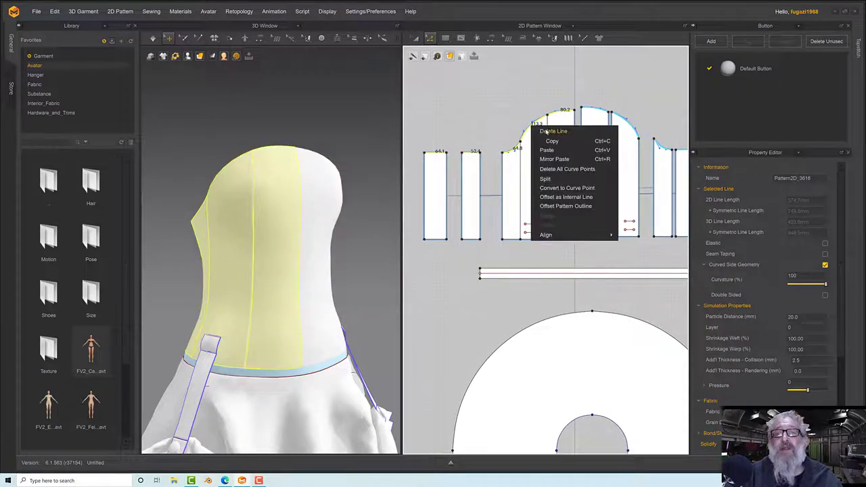
left_click(553, 207)
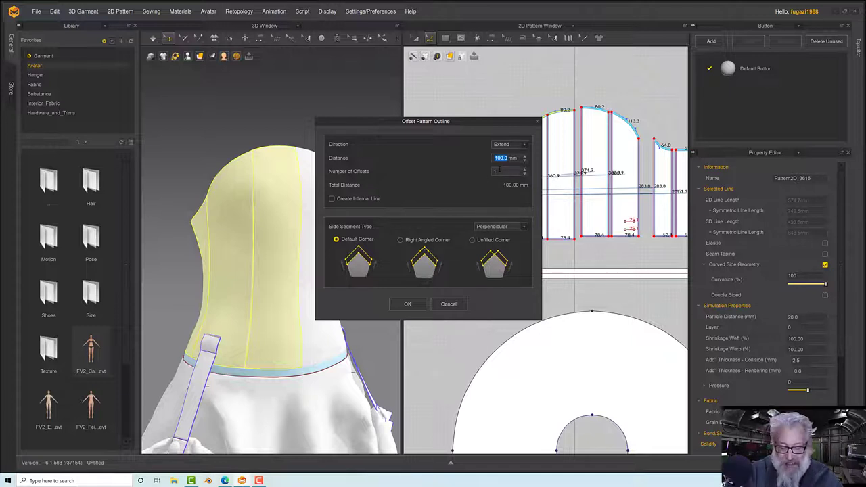
type("2002")
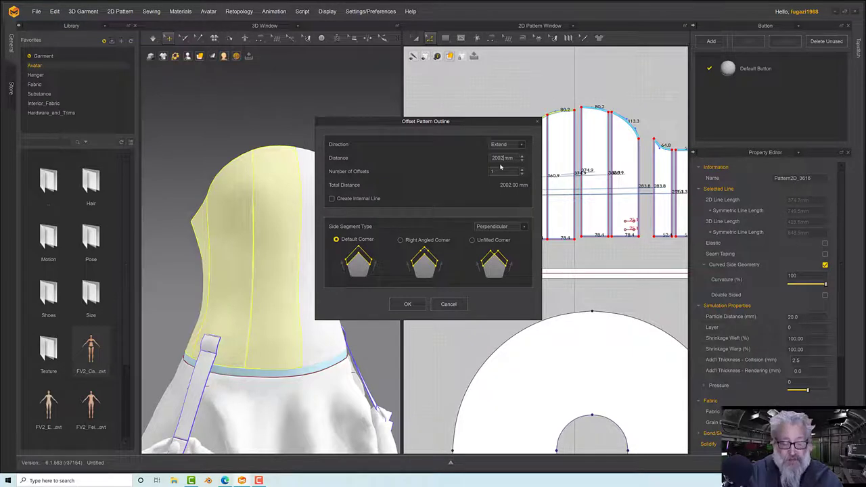
key("BackSpace")
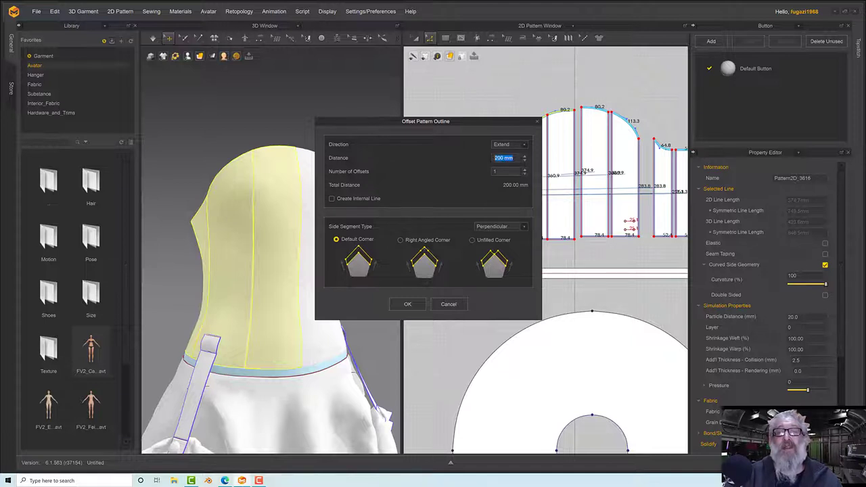
type("50")
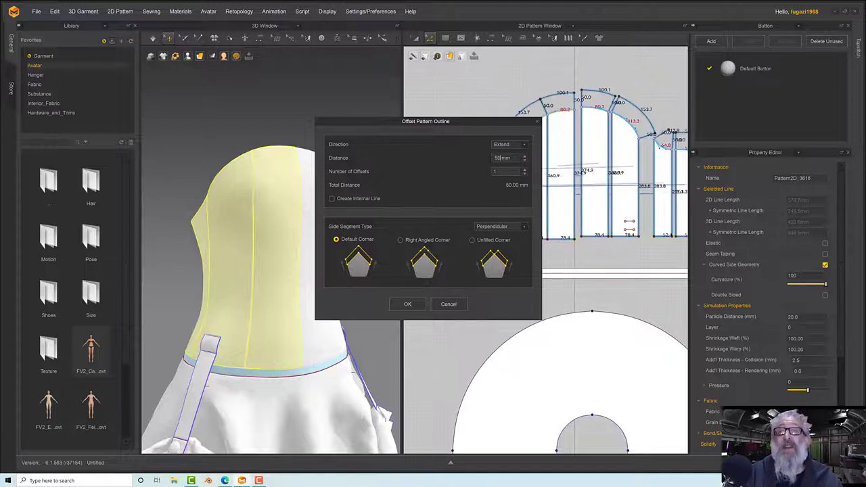
key("BackSpace")
key("BackSpace")
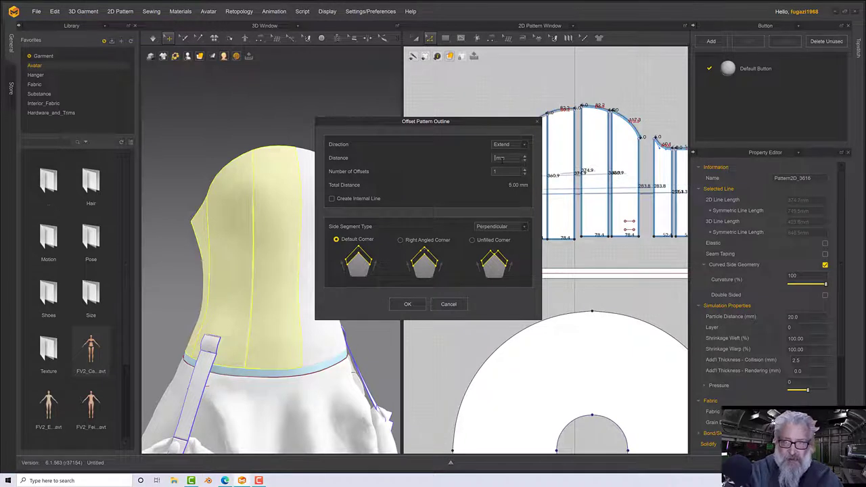
type("20")
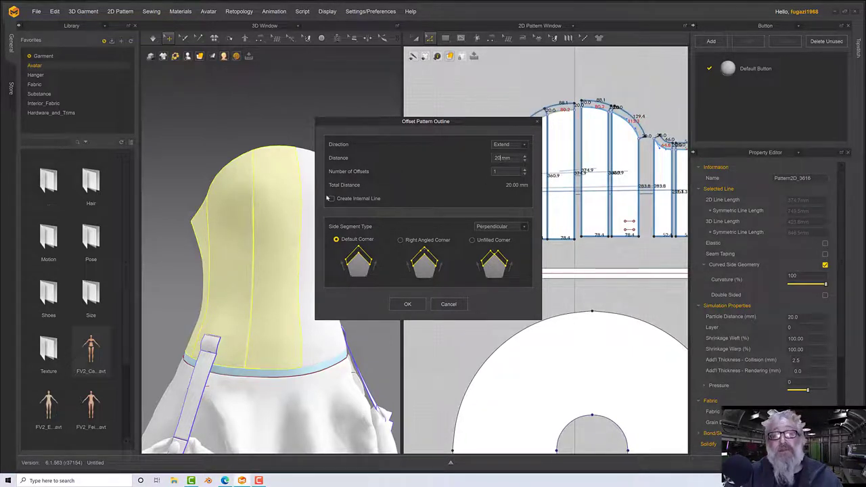
left_click_drag(456, 125, 321, 153)
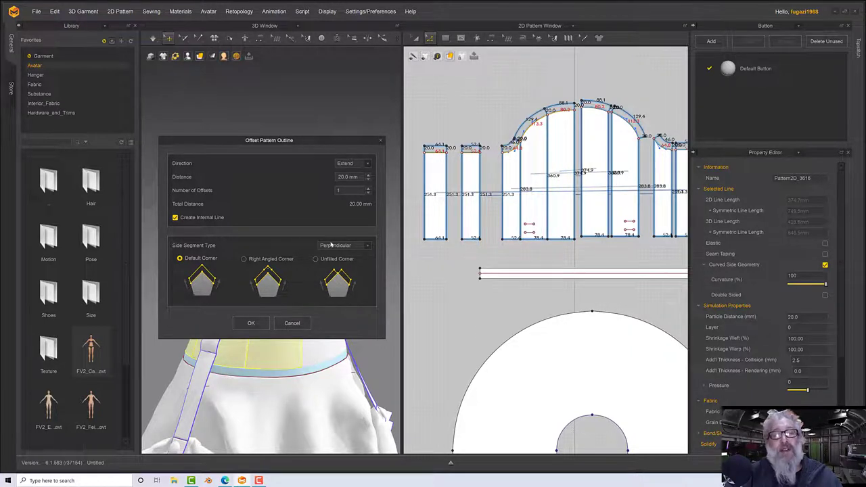
- Compare the Perpendicular and Extend side segment types, and apply the outline offset with Extend
left_click(331, 245)
left_click(327, 258)
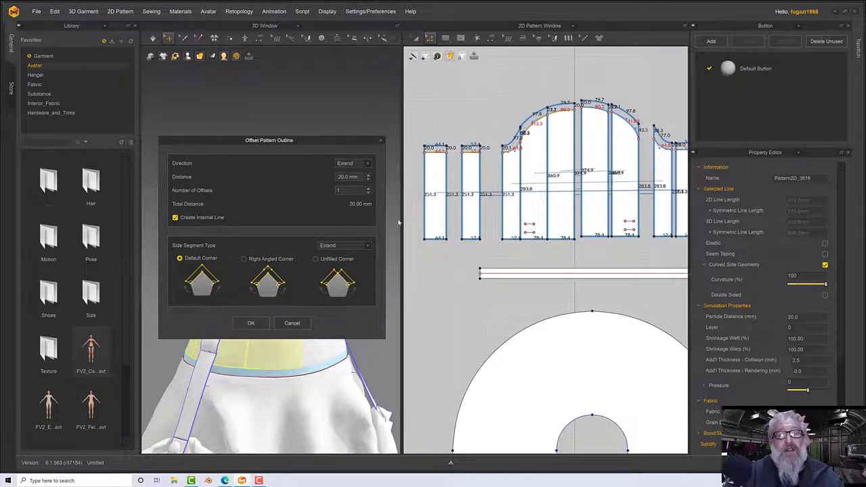
left_click(348, 245)
left_click(348, 253)
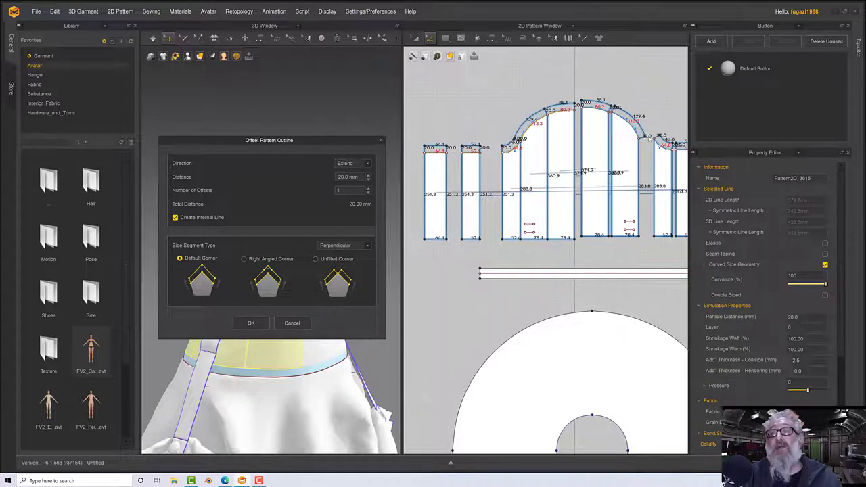
left_click(351, 246)
left_click(346, 262)
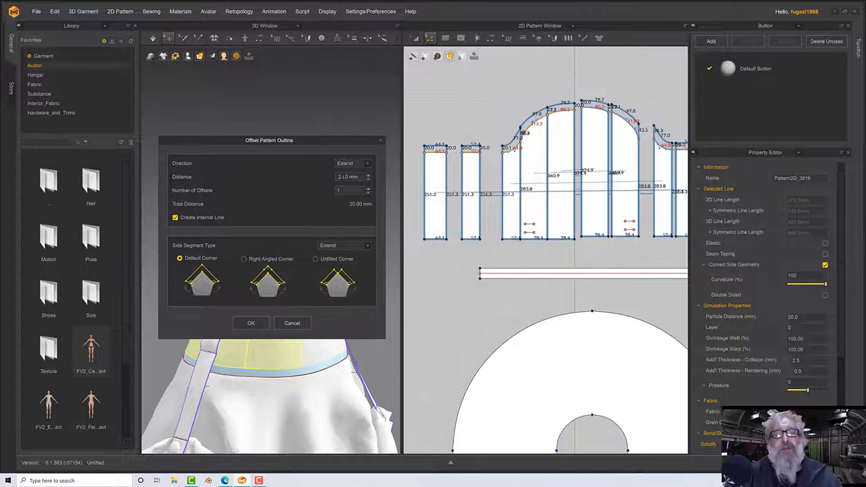
left_click(253, 324)
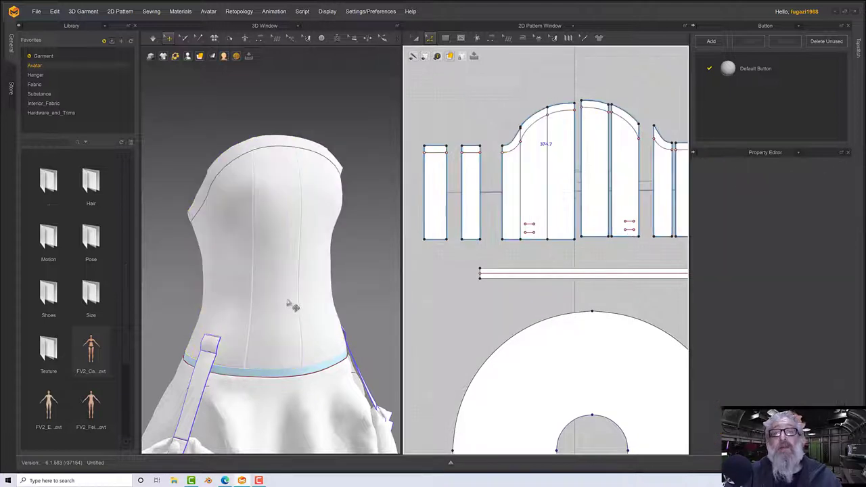
- Cut and sew the bodice panels along the internal lines beneath their extended top edges
left_click(434, 155)
left_click(482, 159, "shift")
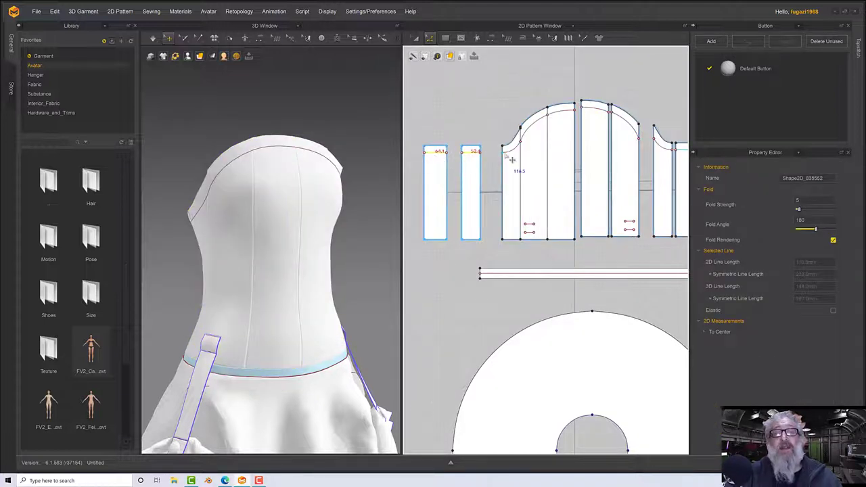
left_click(517, 153, "shift")
left_click(534, 120, "shift")
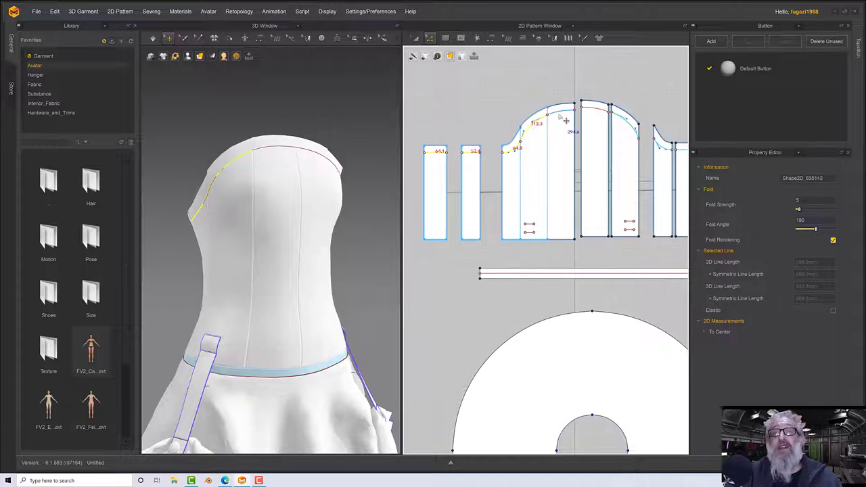
left_click(562, 106, "shift")
right_click(558, 113)
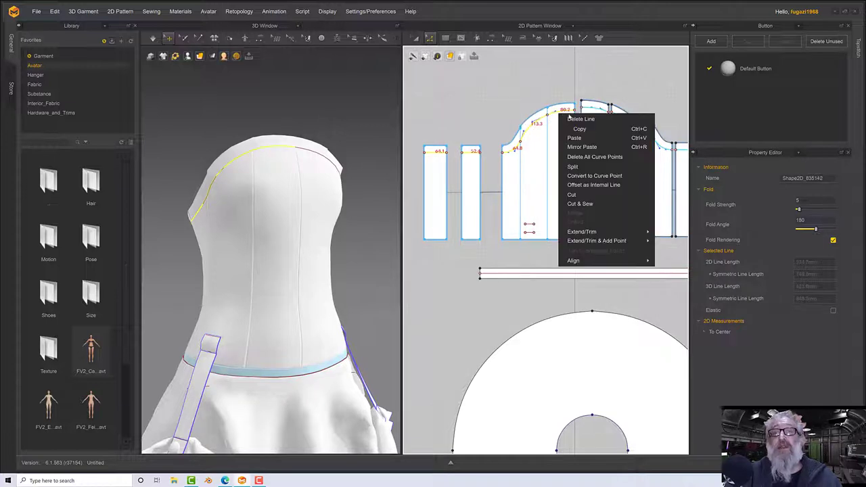
left_click(579, 204)
left_click(485, 104)
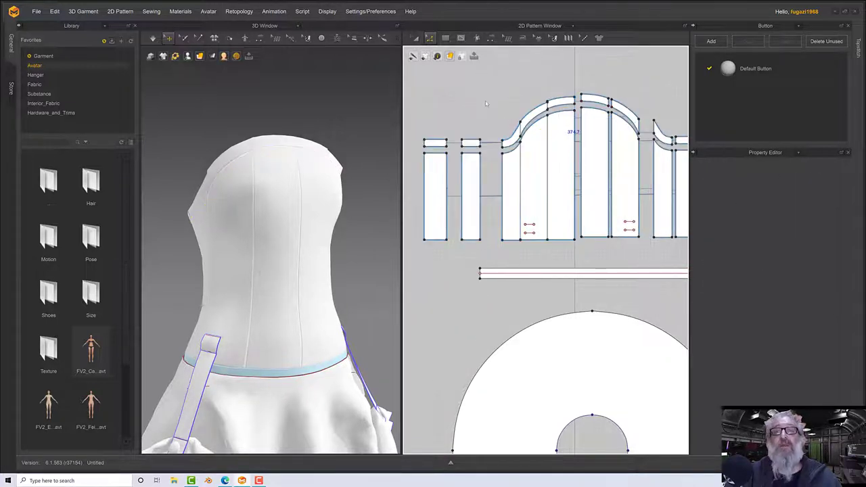
- Move the cut-off top strips up and apart from the bodice panels in the pattern layout
left_click(416, 38)
left_click(435, 142)
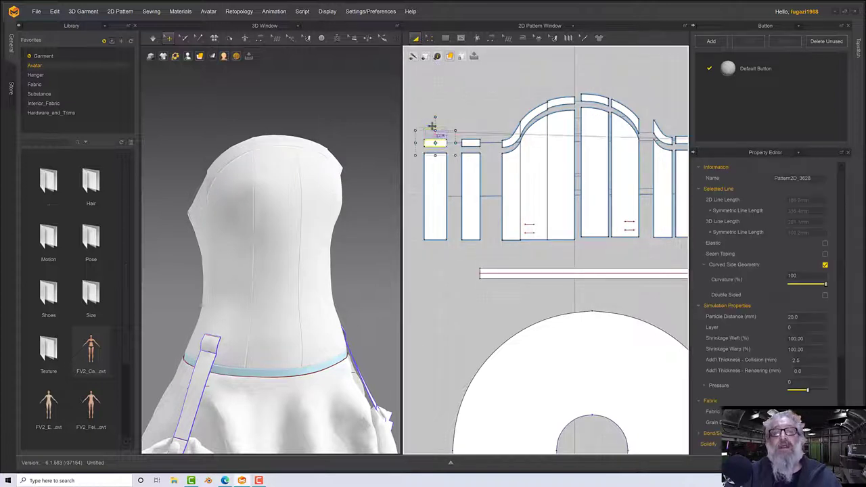
left_click_drag(434, 142, 431, 116)
left_click_drag(470, 142, 470, 116)
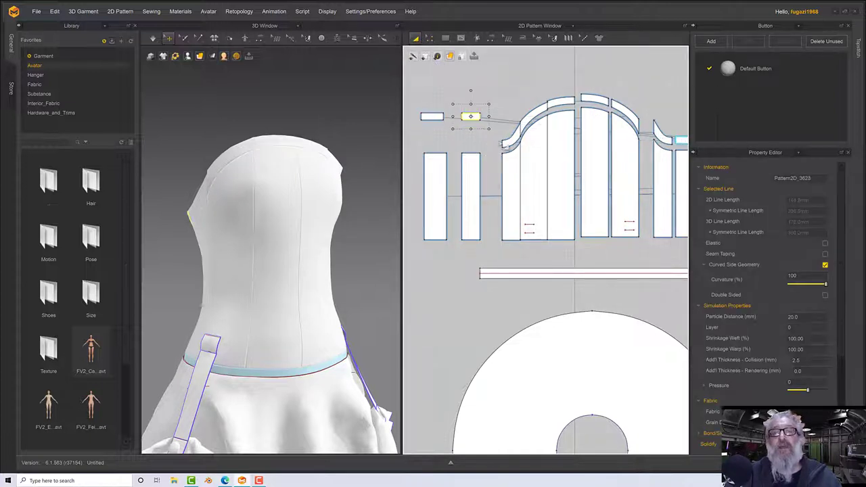
left_click_drag(506, 140, 555, 87)
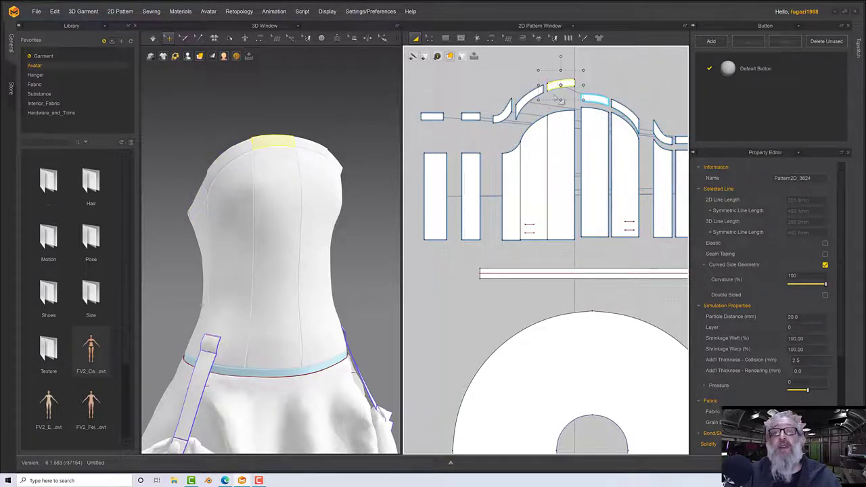
- Sew the facing short ends of the neighbouring top strips together with Segment Sewing, from the front strip round to the back strips
scroll(556, 100, "up", 3)
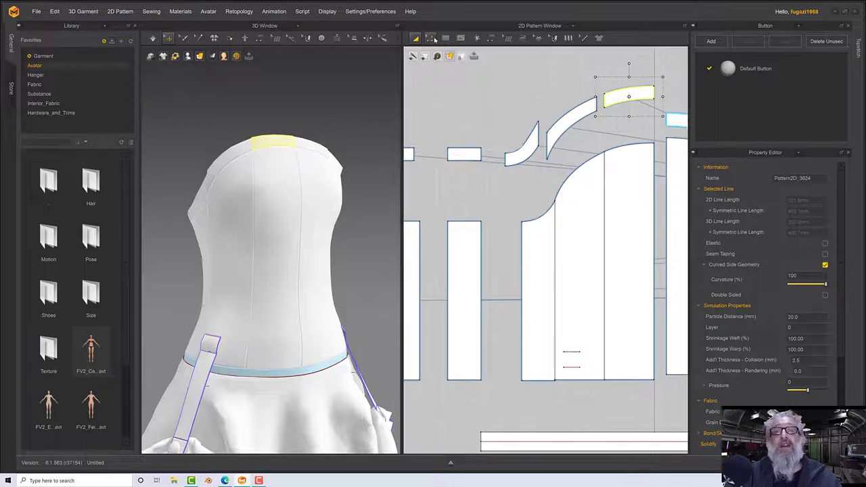
left_click(492, 40)
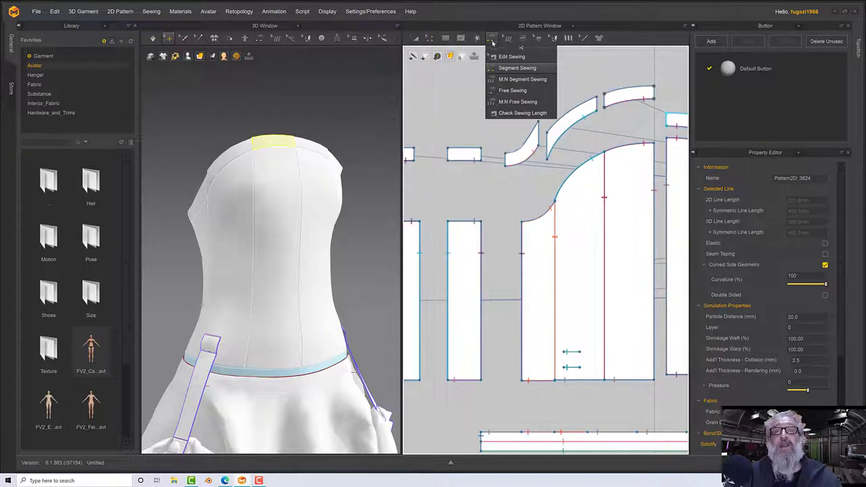
left_click(516, 68)
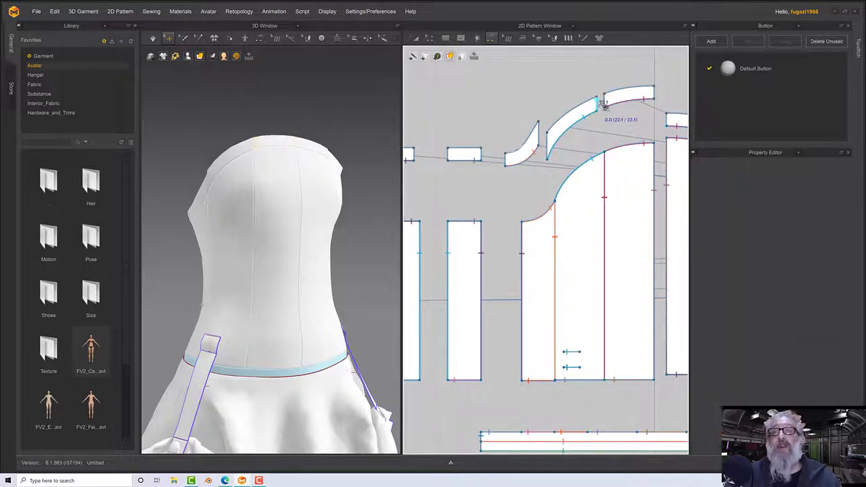
left_click(603, 103)
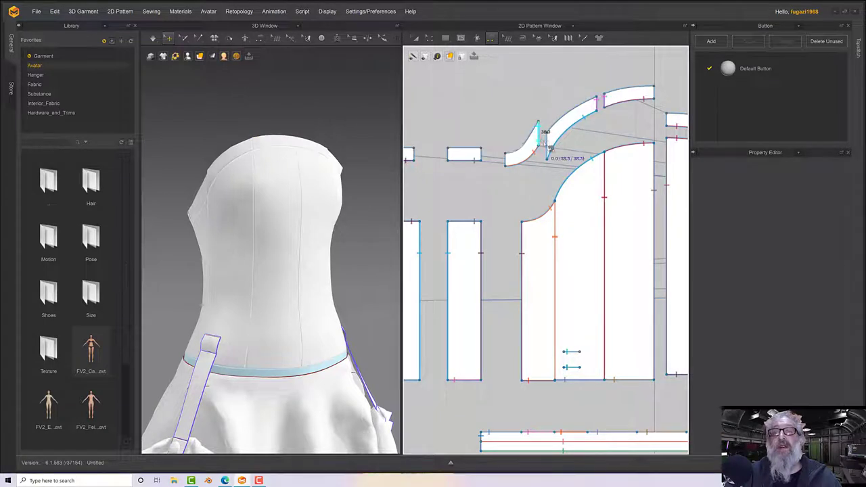
left_click(545, 144)
middle_click_drag(516, 134, 567, 119)
left_click(519, 149)
left_click(540, 154)
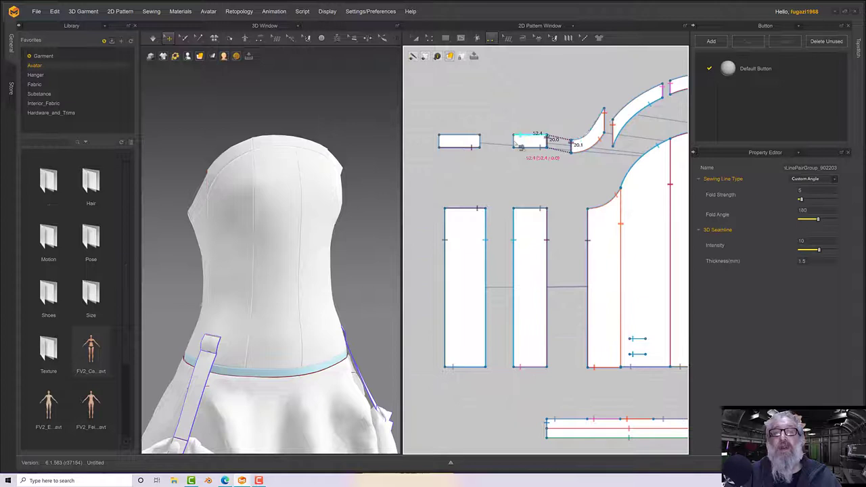
left_click(481, 143)
left_click(513, 139)
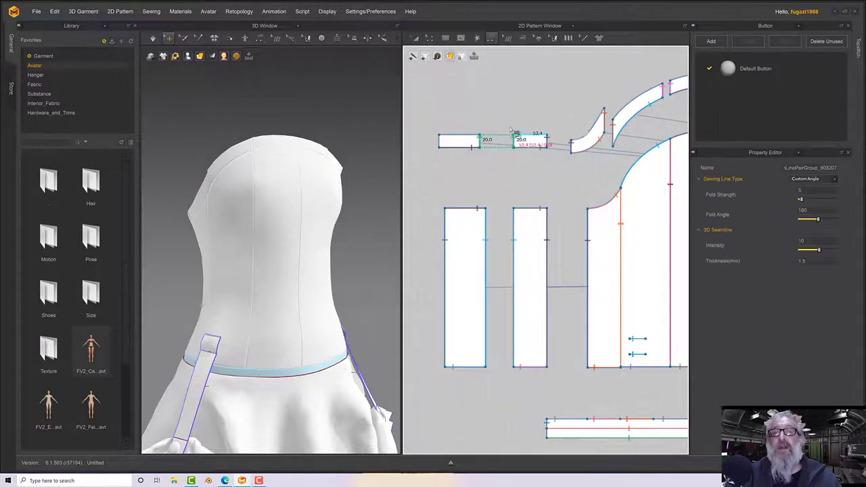
- Sew the top strips' centre front ends to each other and join the two outermost strip ends at the centre back
middle_click_drag(518, 131, 426, 160)
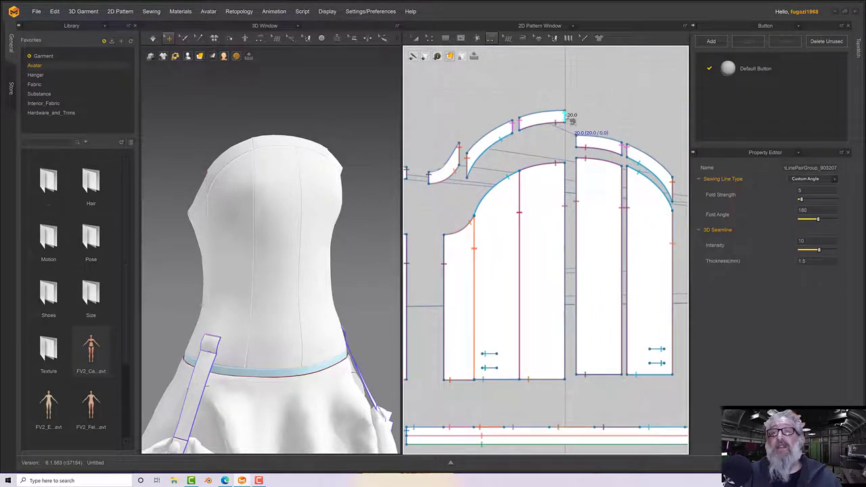
left_click(566, 118)
left_click(577, 140)
middle_click_drag(587, 119, 522, 85)
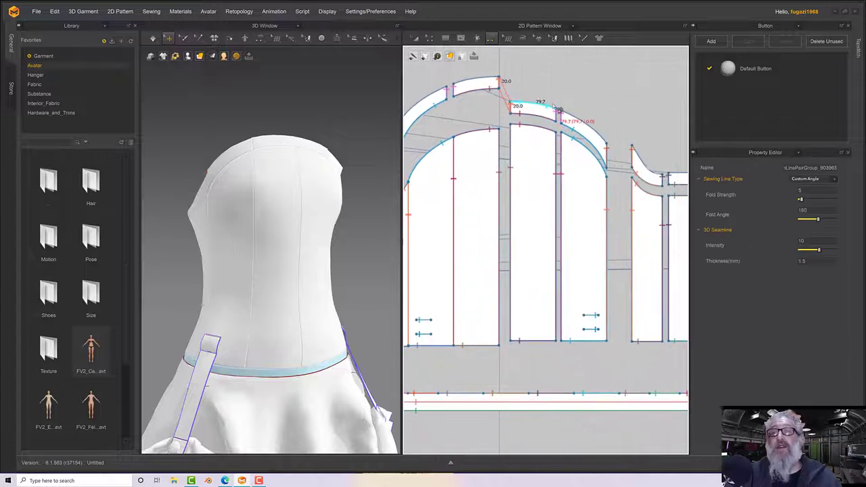
scroll(554, 107, "up", 2)
left_click(662, 142)
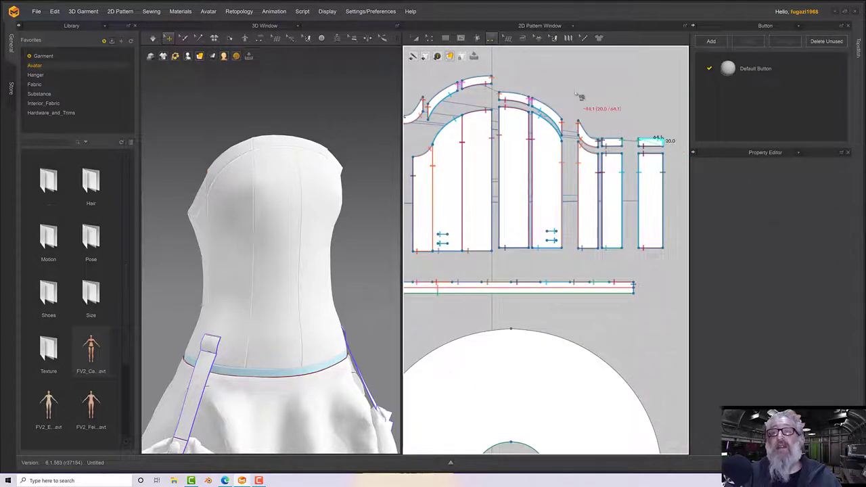
middle_click_drag(580, 96, 696, 82)
left_click(447, 102)
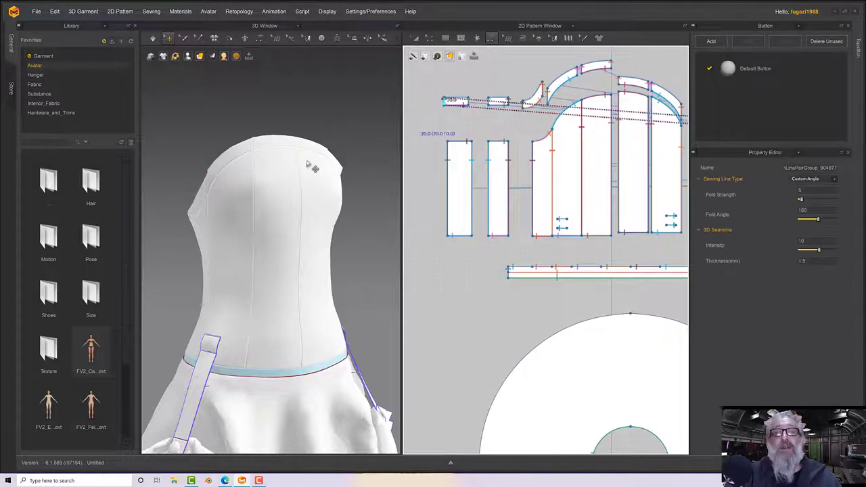
- Simulate the garment with the sewn top strips, viewing the bodice from the front
mouse_move(315, 174)
right_mouse_down()
mouse_move(336, 159)
mouse_move(377, 161)
mouse_move(309, 162)
right_mouse_up()
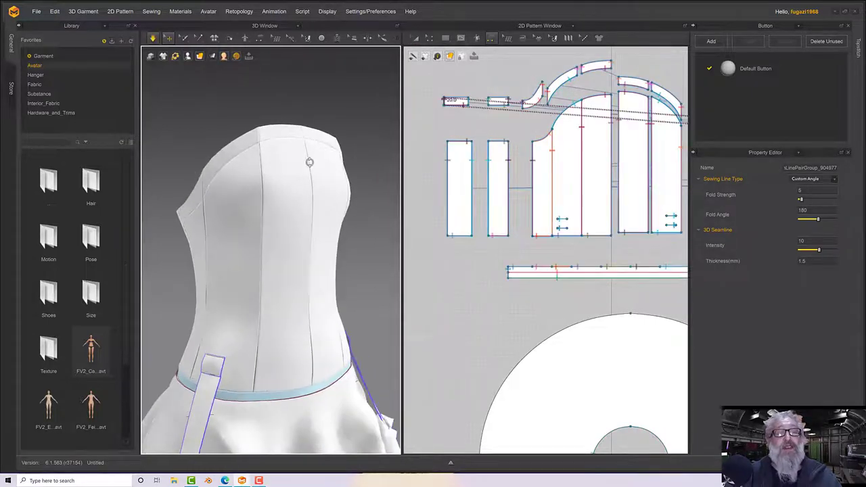
middle_click_drag(310, 163, 318, 187)
right_click_drag(319, 188, 296, 180)
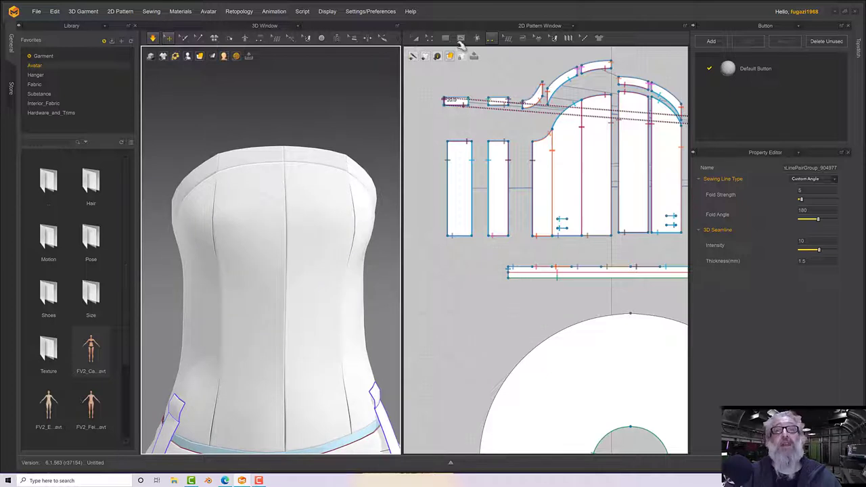
- Merge the two straight back top strips along their facing 20 mm end edges with Edit Pattern
left_click_drag(446, 39, 455, 68)
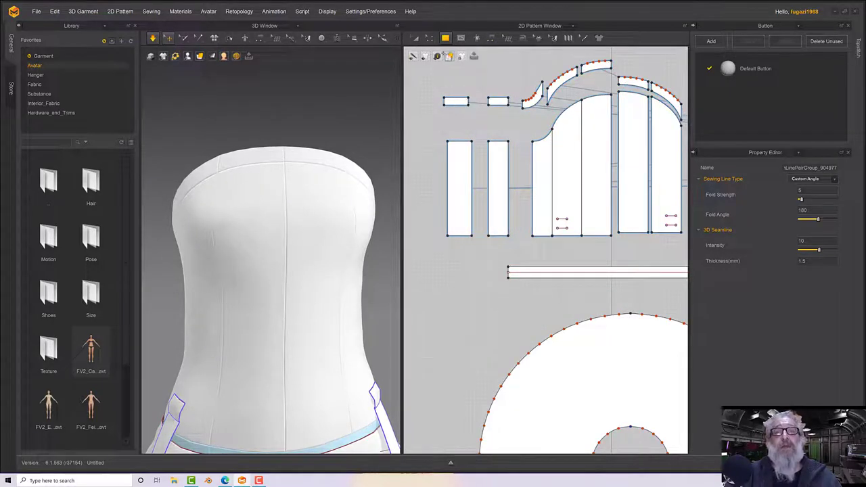
left_click_drag(430, 39, 468, 111)
left_click(508, 121)
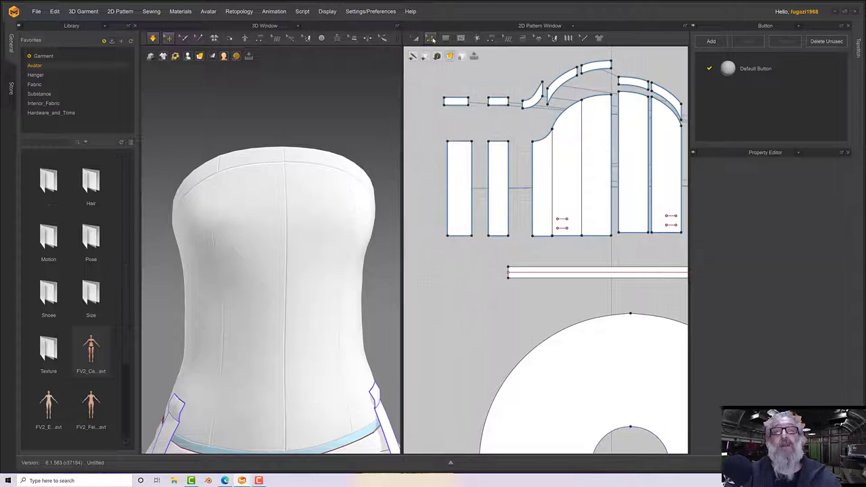
left_click(432, 39)
left_click(522, 132)
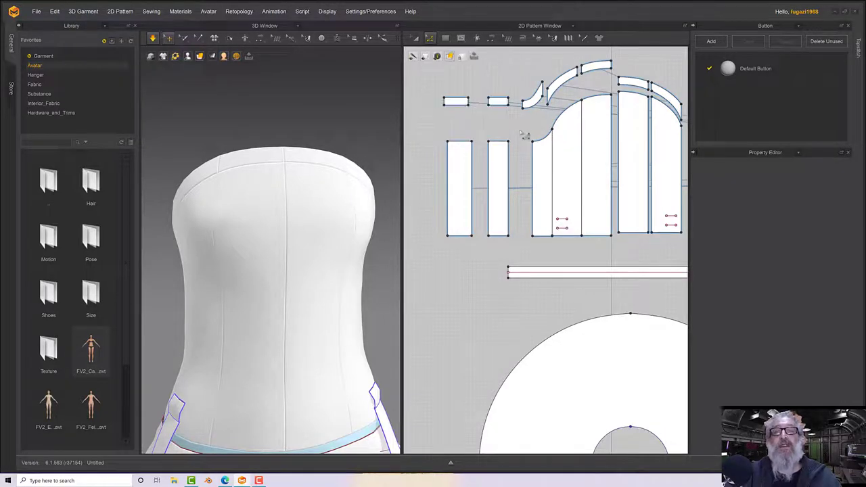
left_click(475, 106)
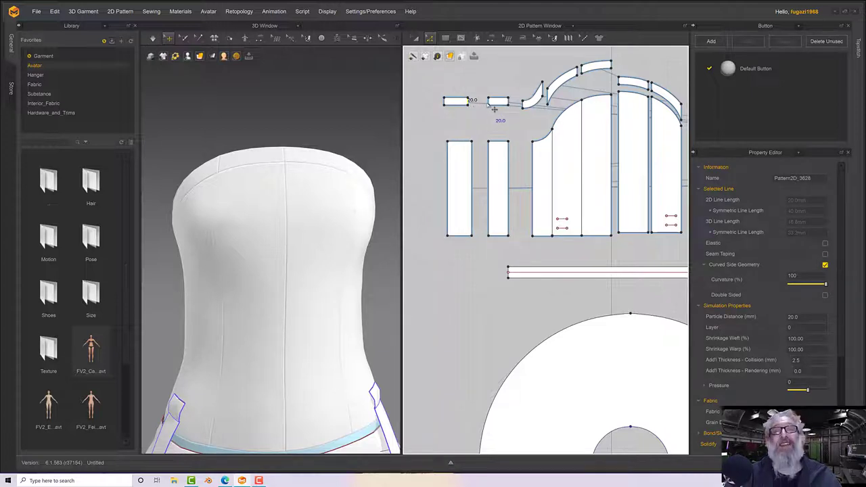
right_click(490, 103)
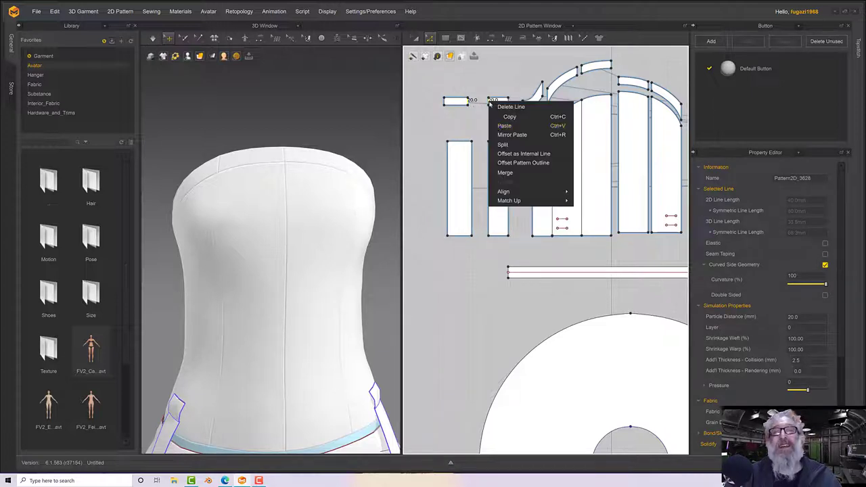
left_click(504, 173)
- Merge the curved side strip and the neighbouring bust strip onto the joined back strip along their facing end edges
left_click(518, 107)
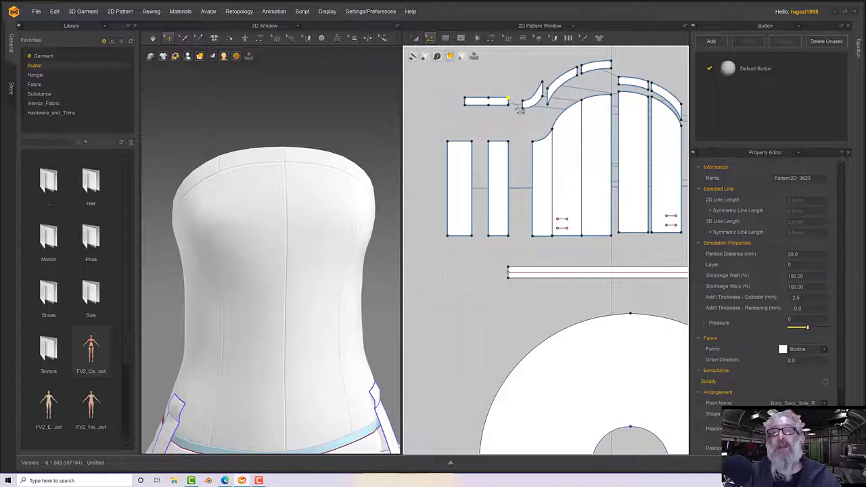
left_click(524, 105)
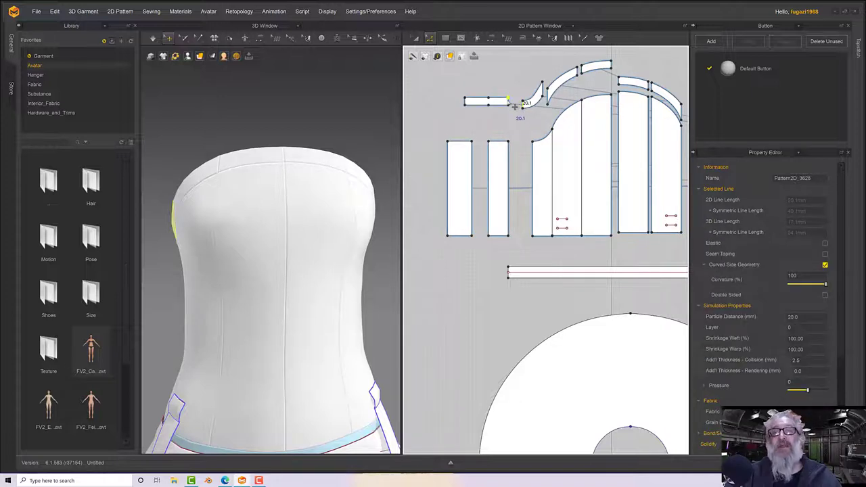
right_click(509, 102)
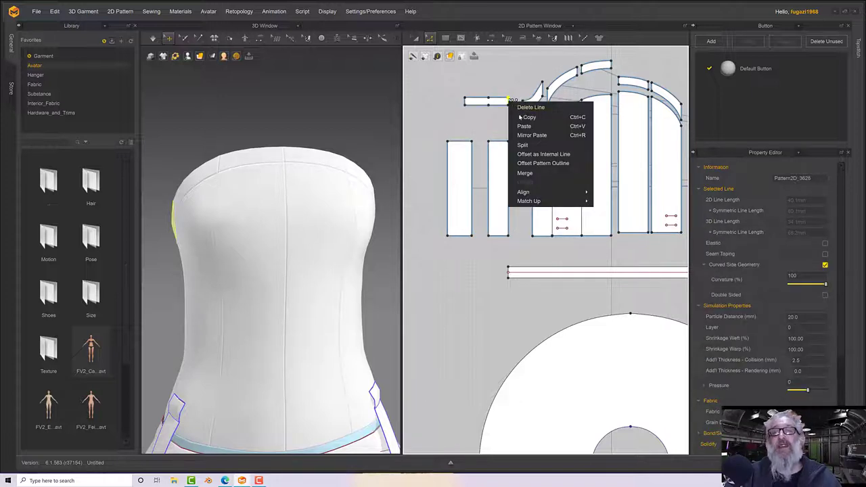
left_click(524, 173)
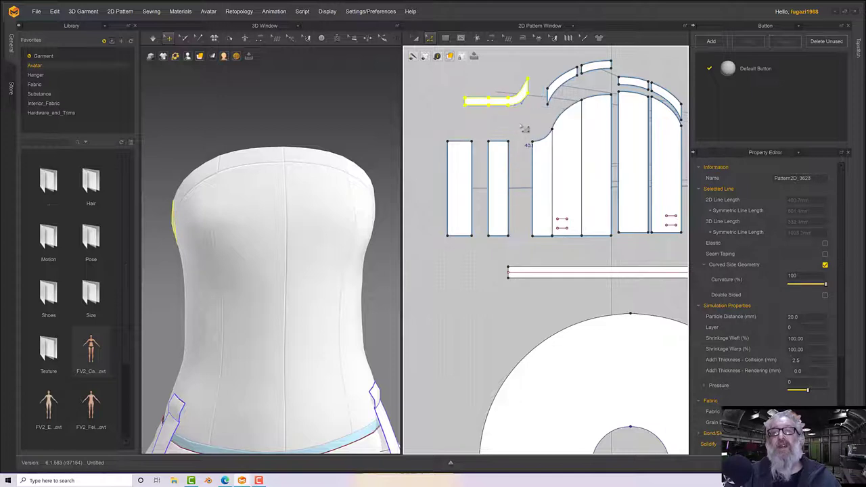
left_click(552, 99)
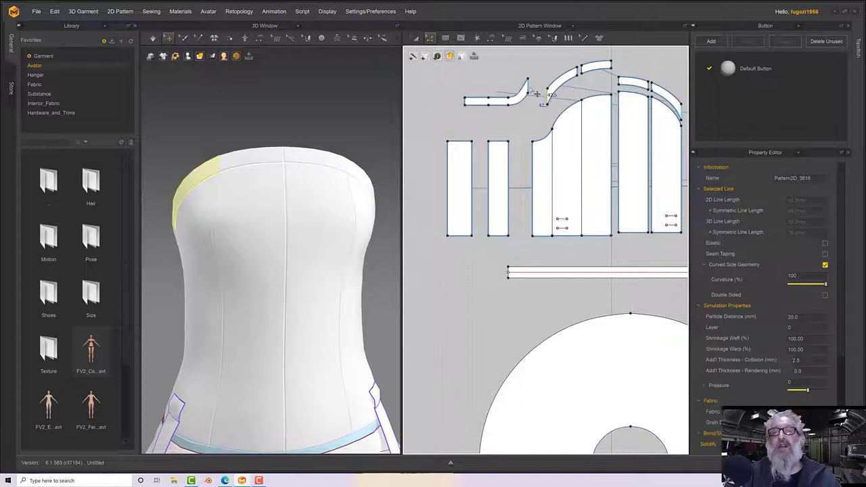
right_click(528, 82)
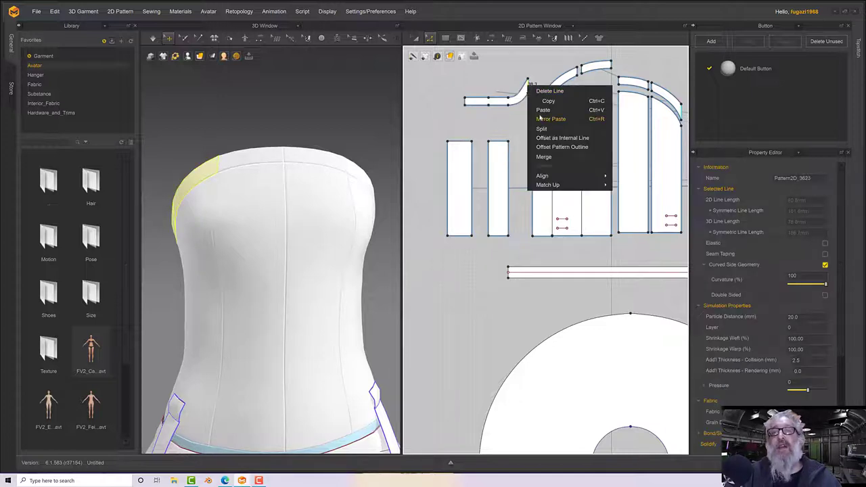
left_click(543, 157)
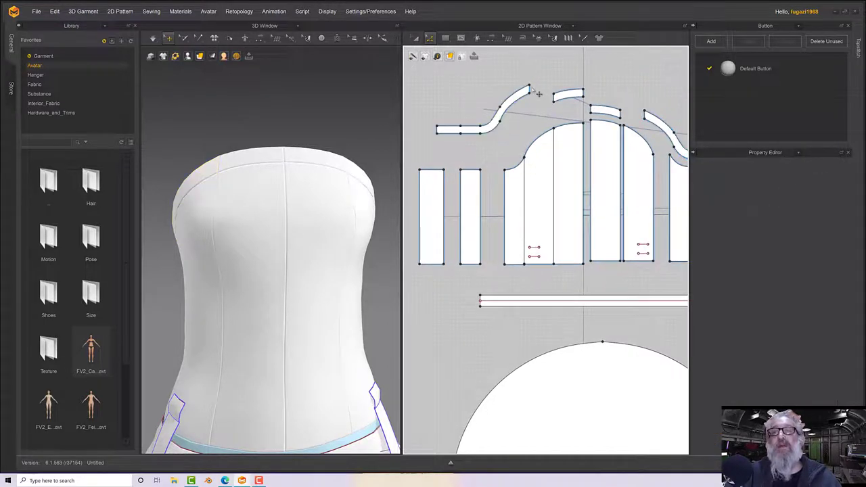
- Merge the centre front strip onto the end of the joined band, leaving one continuous strip per side
left_click(541, 96)
left_click(554, 98, "shift")
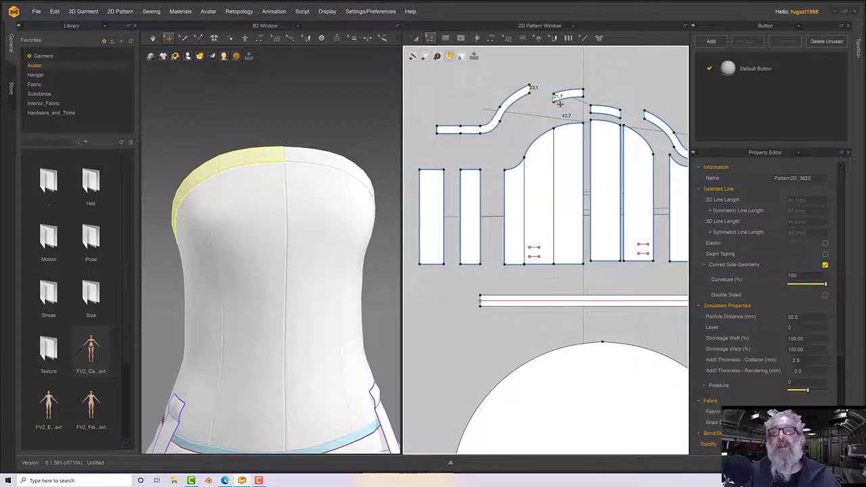
right_click(553, 99)
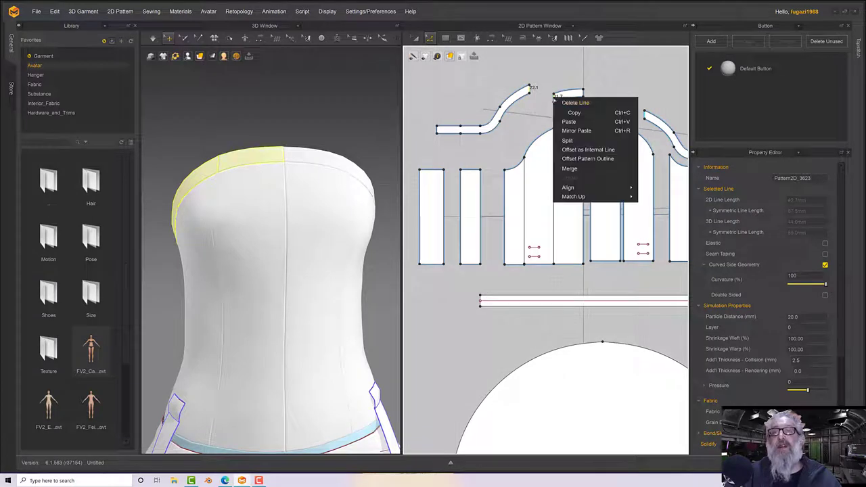
left_click(568, 169)
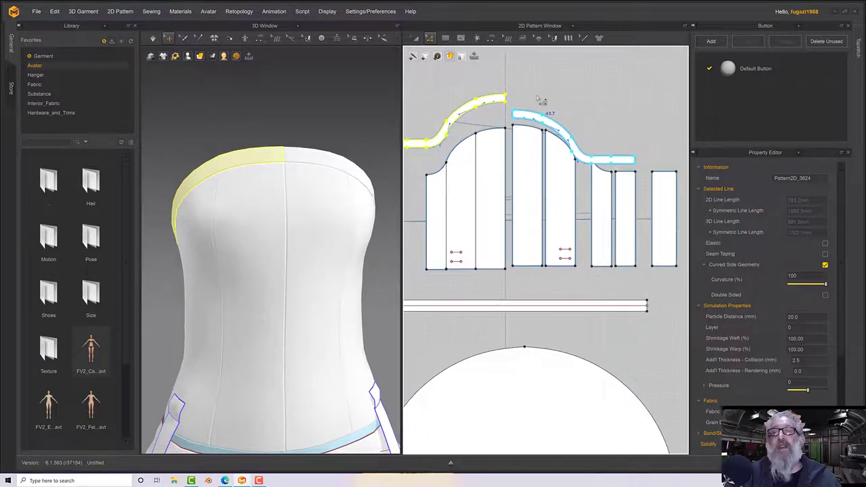
left_click(512, 107)
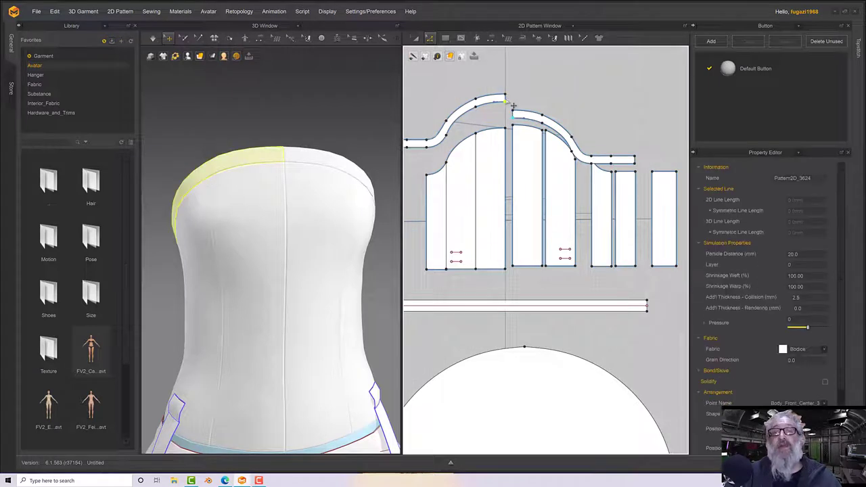
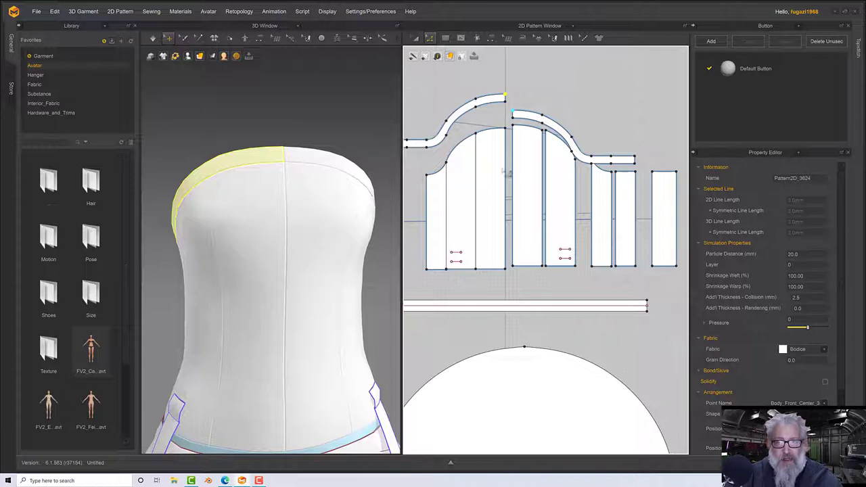
- Examine the whole dress on the avatar, checking how the bodice's top band and skirt straps look from the front
scroll(505, 173, "up", 3)
right_click_drag(361, 206, 329, 227)
scroll(327, 184, "down", 3)
scroll(329, 227, "down", 2)
left_click(336, 259)
right_click_drag(336, 258, 251, 234)
scroll(250, 232, "down", 2)
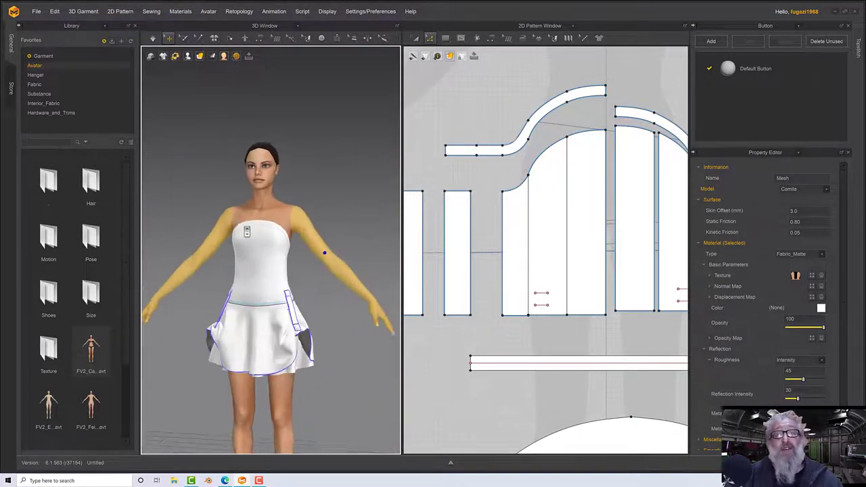
scroll(249, 232, "up", 3)
- Try to offset the curved top band's lower edge, including its short end, as an internal line at 10 mm
left_click(429, 38)
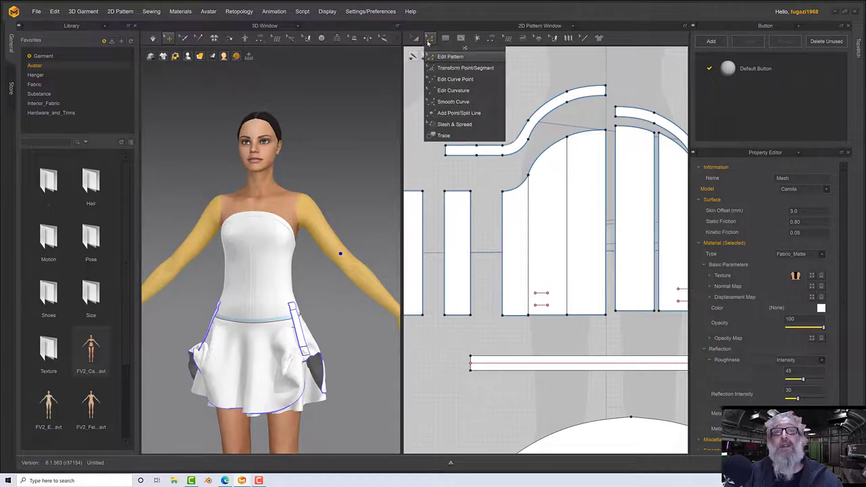
left_click(464, 112)
left_click(470, 155)
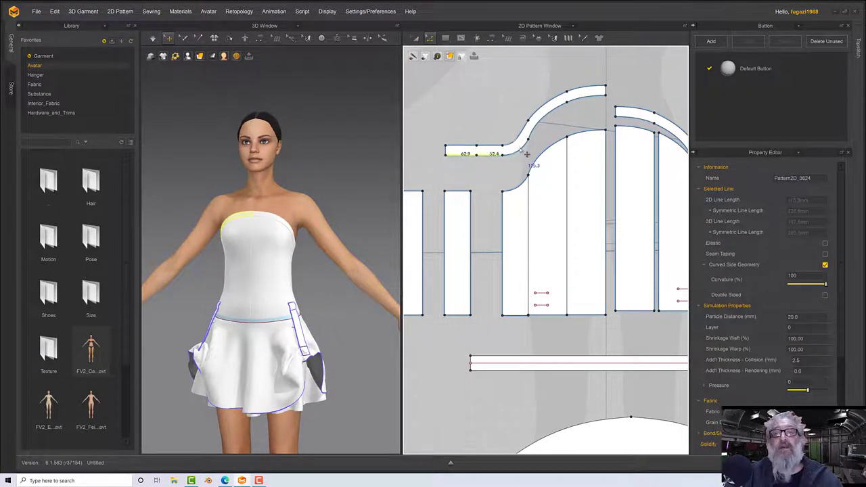
right_click(583, 101)
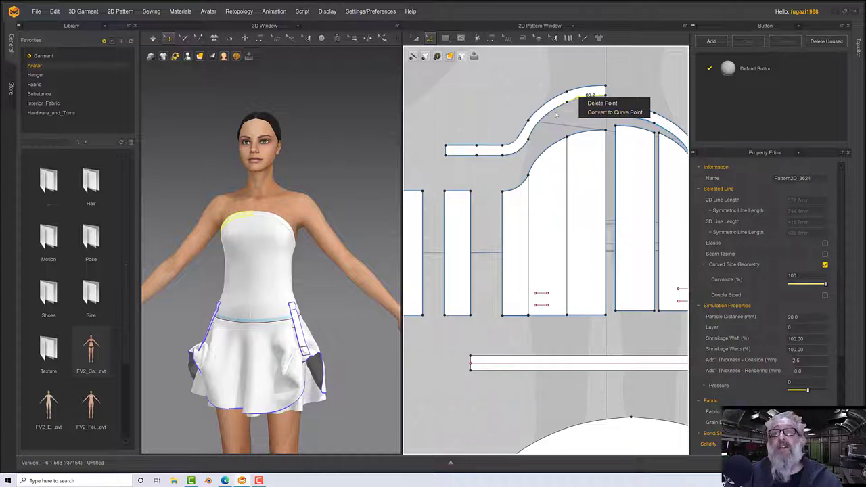
left_click(595, 113)
left_click_drag(524, 157, 467, 164)
right_click(468, 163)
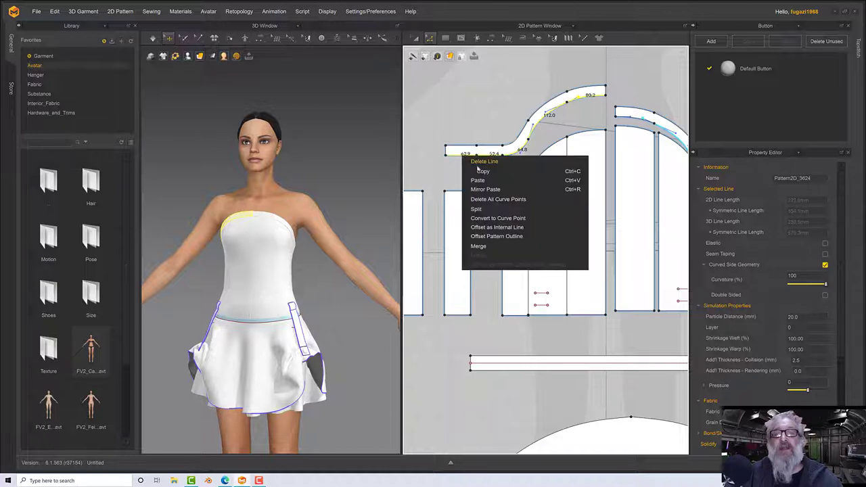
left_click(497, 226)
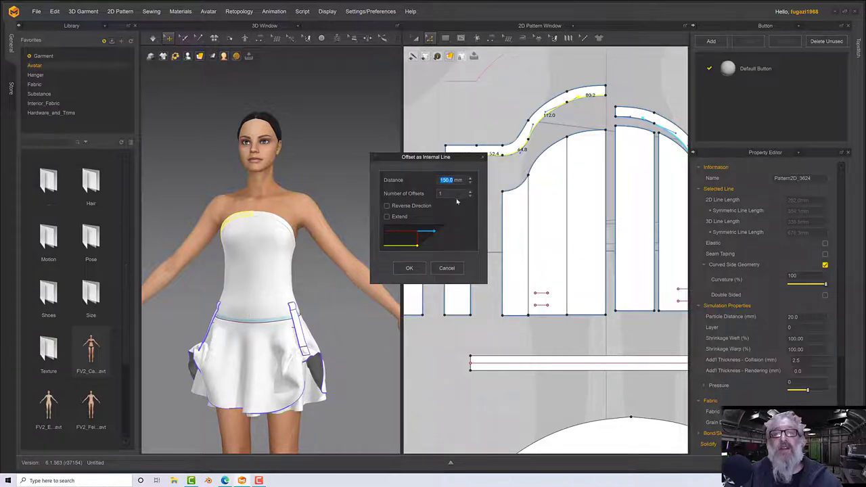
type("10")
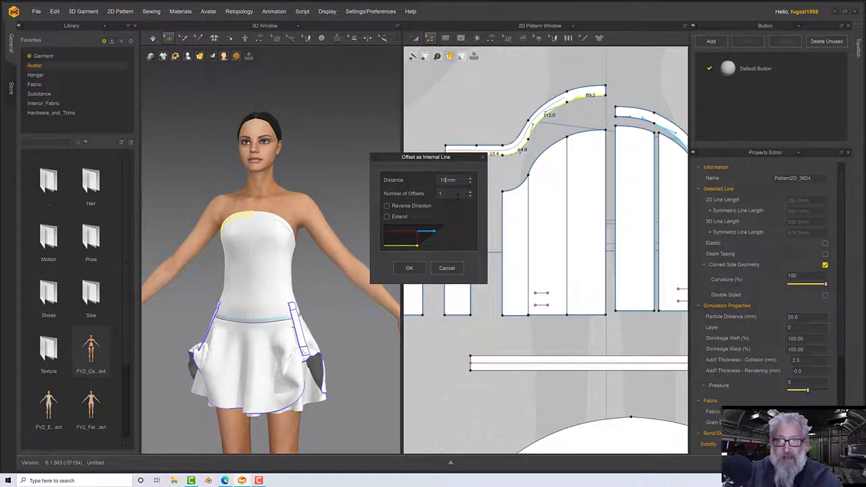
left_click(410, 269)
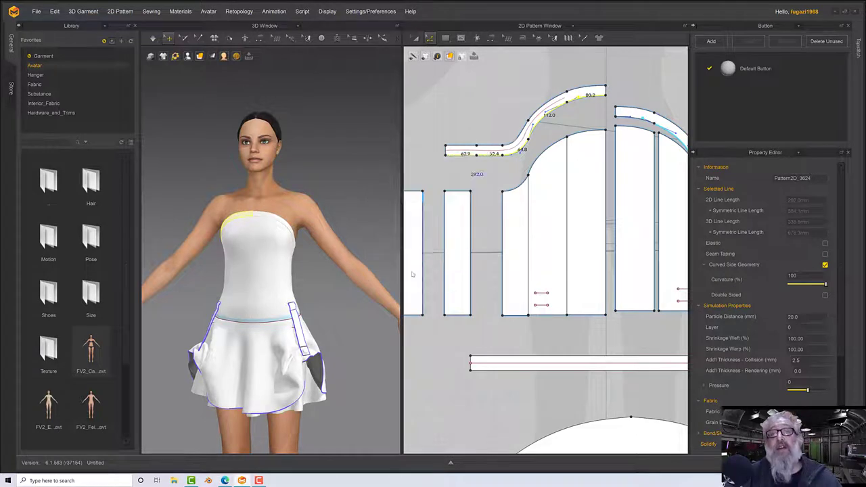
left_click(576, 117)
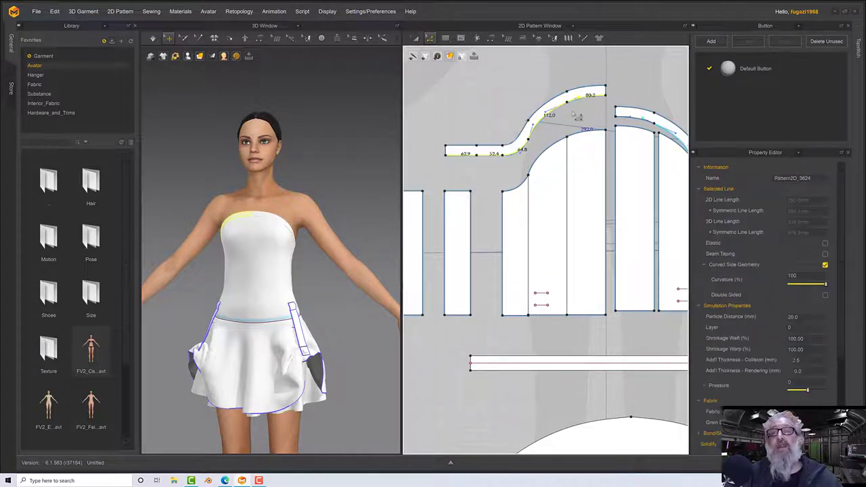
- Offset only the curved top band's full lower edge as a single internal line at 10 mm
left_click(589, 112)
left_click(593, 103)
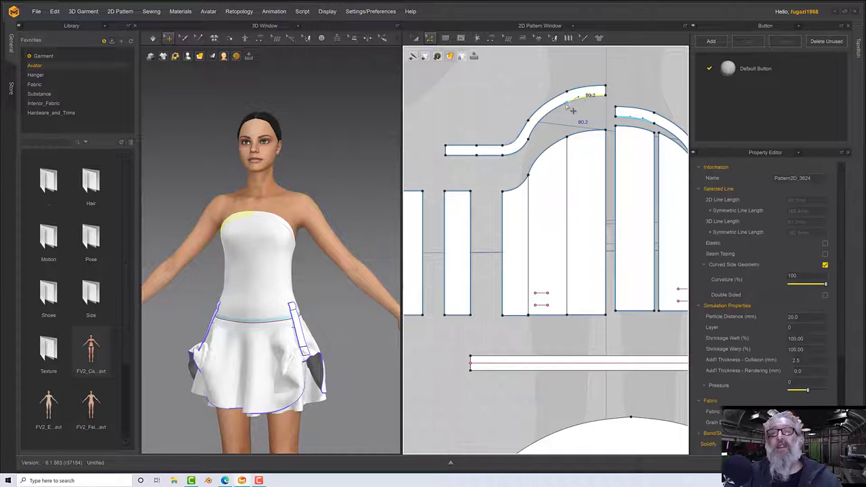
left_click(492, 158, "shift")
right_click(465, 158)
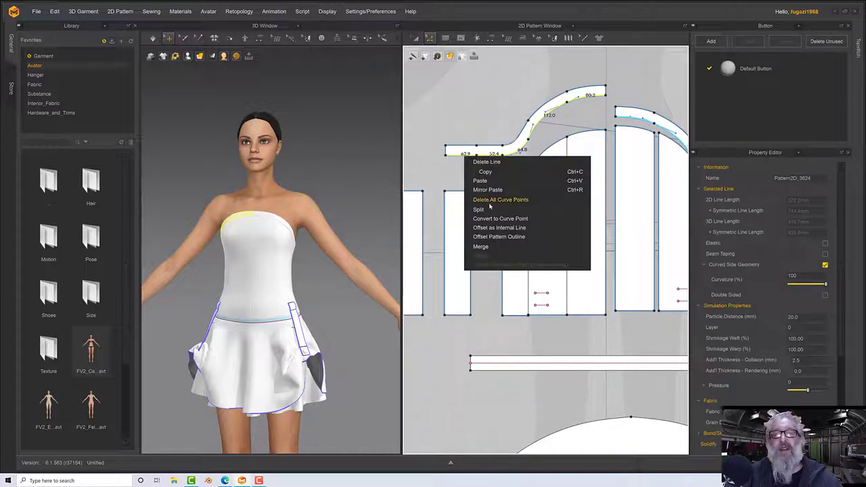
left_click(491, 229)
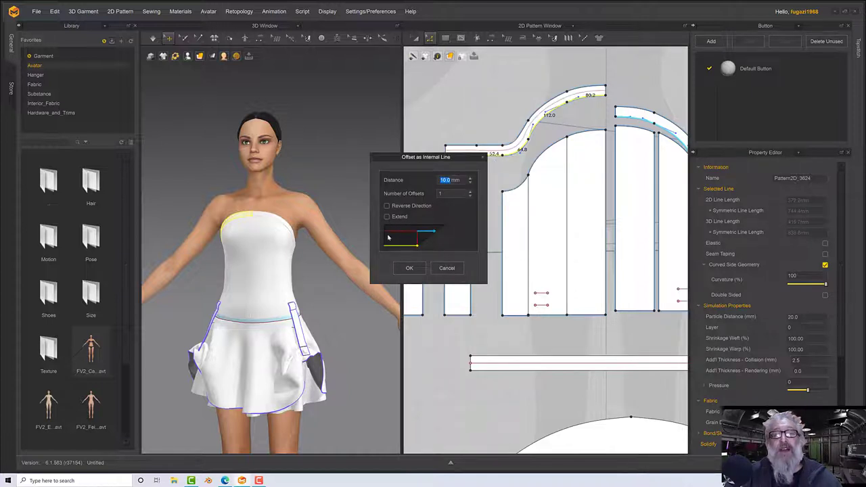
left_click(410, 268)
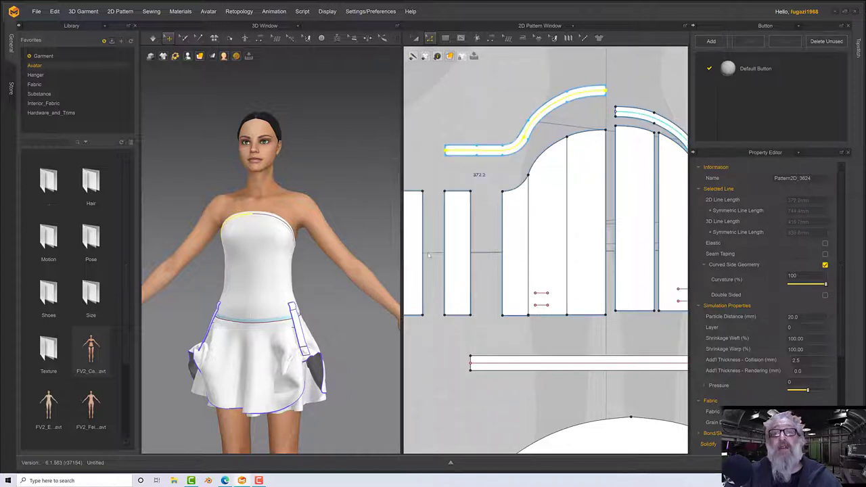
- Cut the top band pattern along its internal centre line, without sewing the halves
left_click(511, 148)
double_click(512, 148)
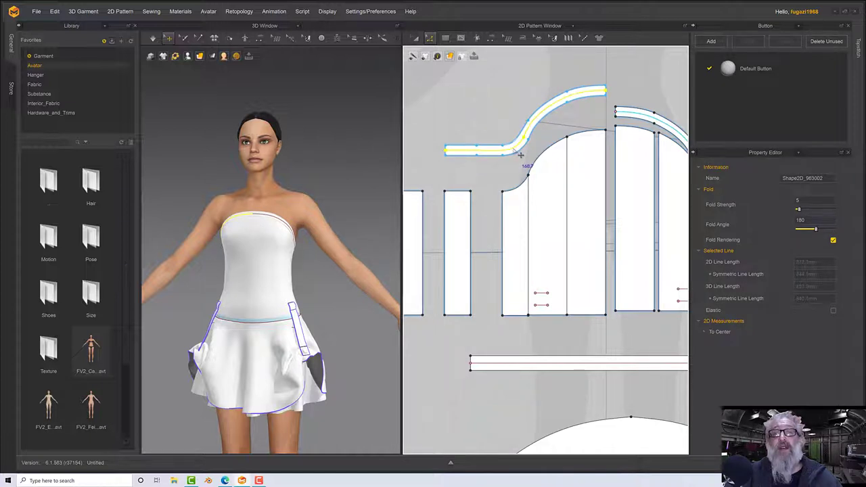
right_click(520, 155)
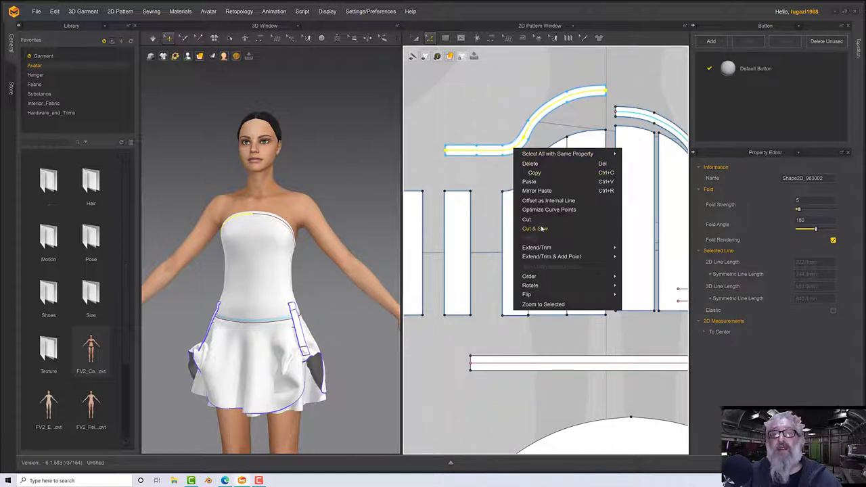
left_click(527, 219)
left_click(470, 80)
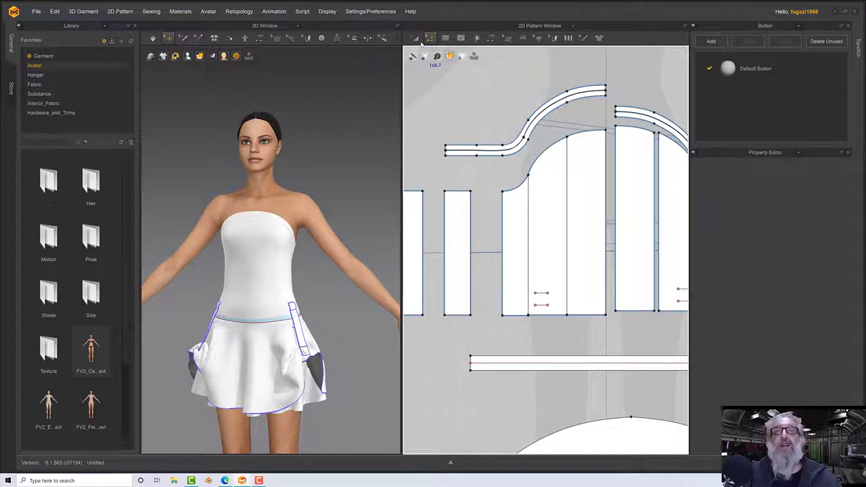
- Delete the upper halves of both cut top bands, keeping the lower strips next to the bodice
left_click(415, 39)
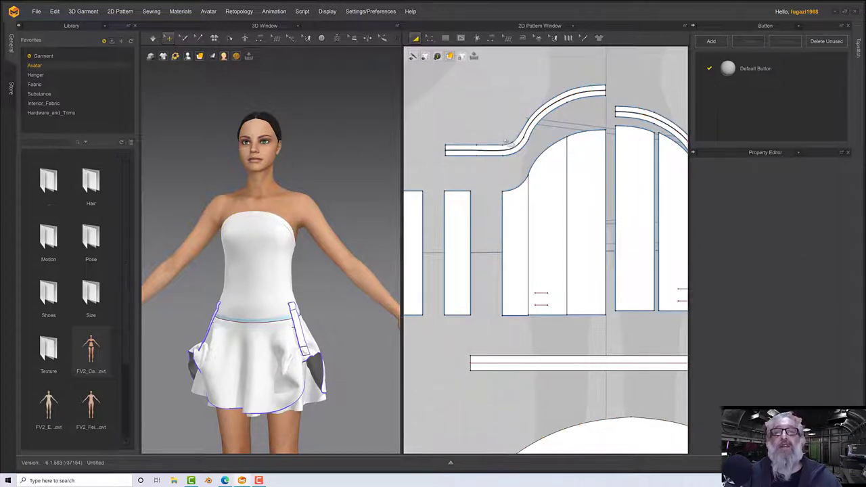
left_click(506, 143)
key("Delete")
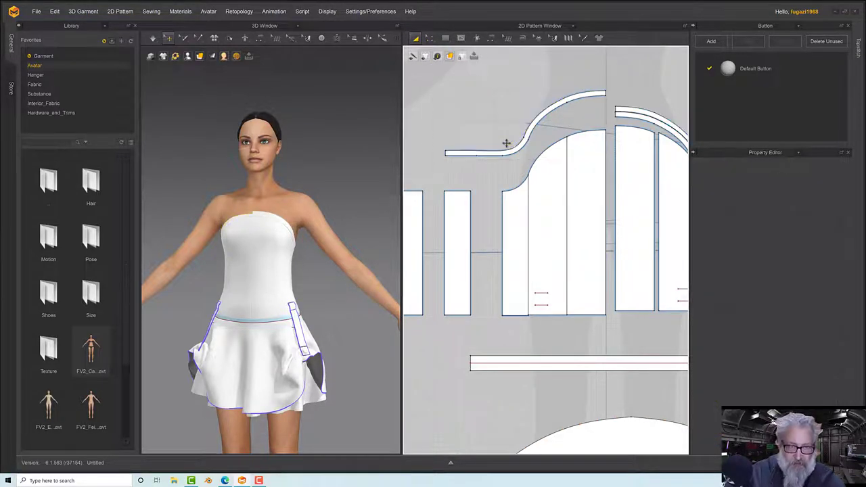
left_click(629, 107)
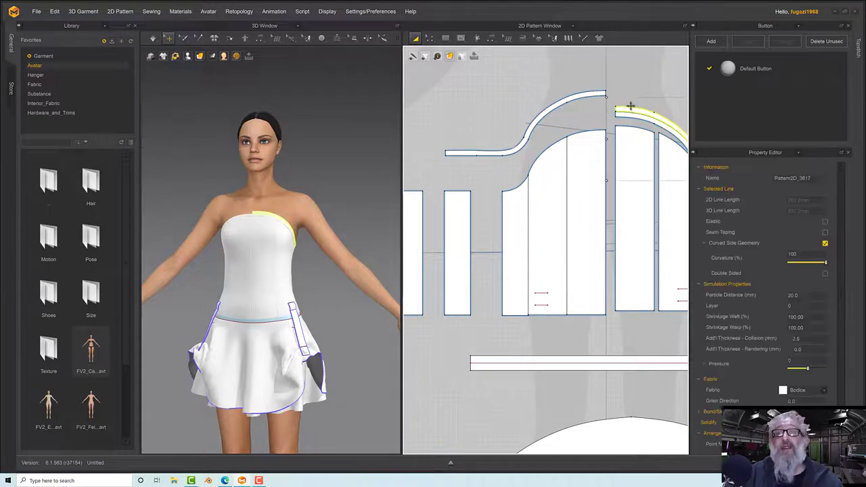
key("Escape")
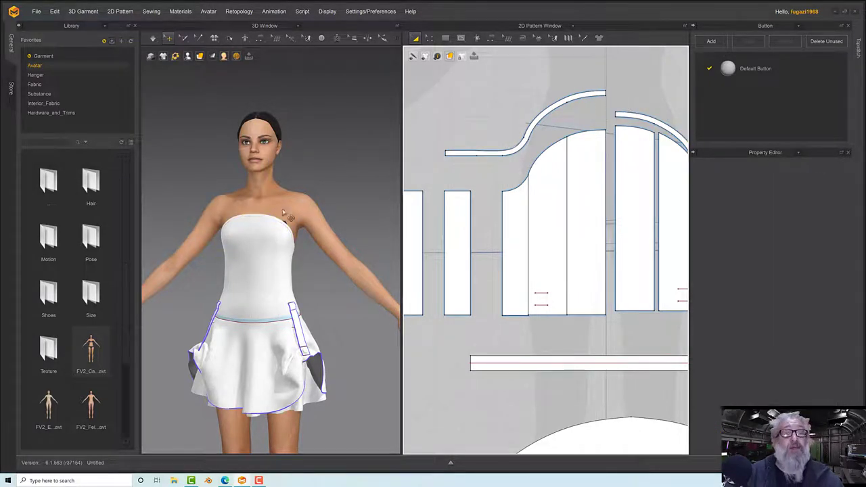
- Simulate the dress and check how the narrowed band sits along the bodice's top edge
right_click_drag(282, 212, 317, 207)
scroll(302, 219, "up", 3)
scroll(302, 220, "down", 3)
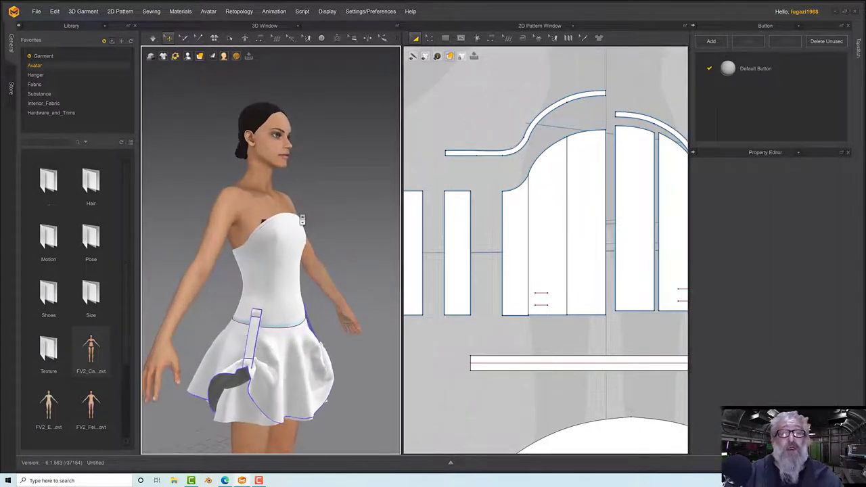
scroll(301, 220, "up", 5)
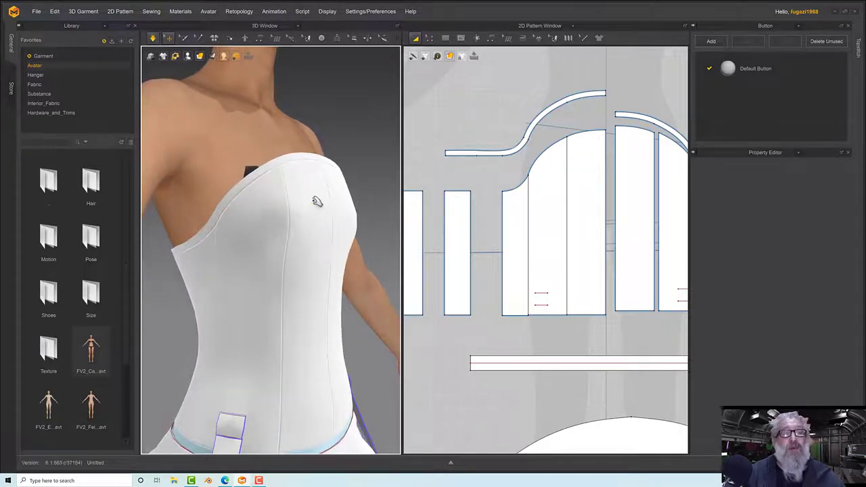
mouse_move(316, 201)
right_mouse_down()
mouse_move(253, 204)
mouse_move(266, 189)
mouse_move(315, 191)
right_mouse_up()
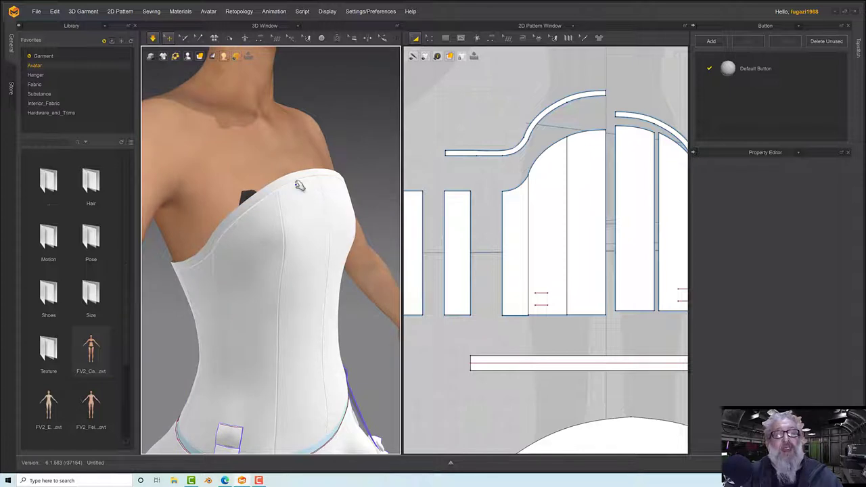
- Layer-clone both narrow bands over the originals and place the copies just above them in the pattern layout
left_click(543, 112)
middle_click_drag(580, 119, 497, 116)
scroll(496, 116, "up", 2)
left_click(548, 111, "shift")
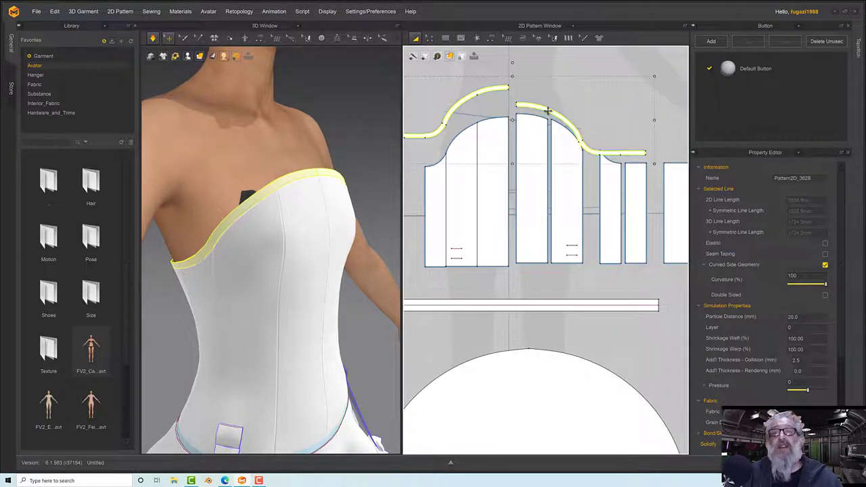
right_click(548, 110)
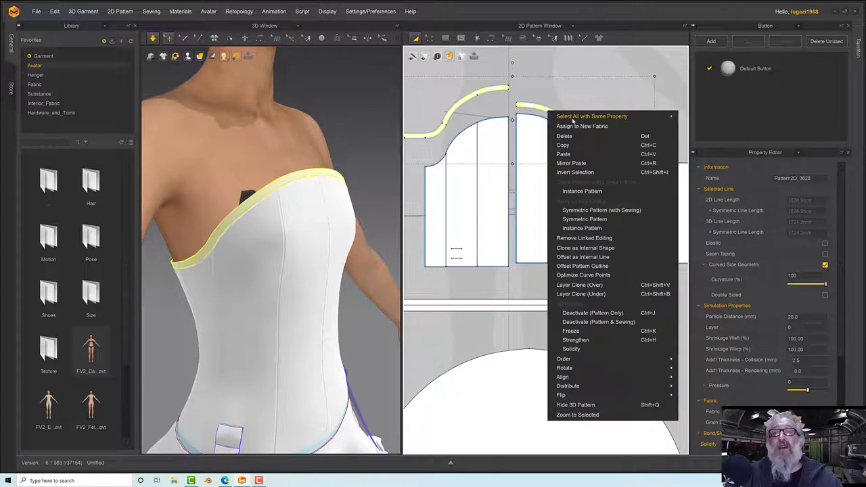
left_click(582, 285)
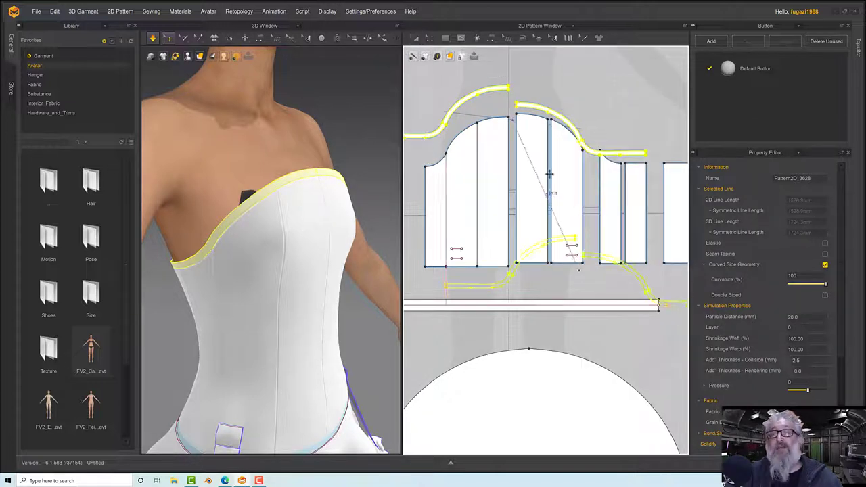
left_click(512, 97)
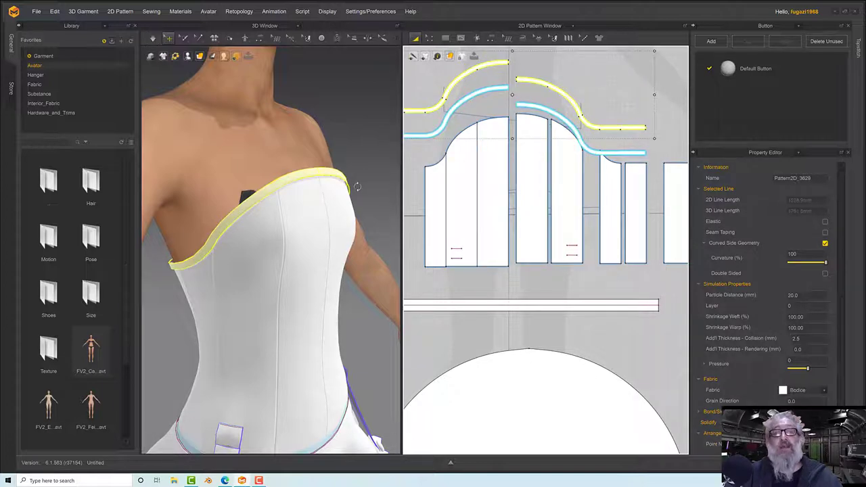
- Flip the normals of the two original narrow bands beneath the cloned layer
mouse_move(354, 187)
right_mouse_down()
mouse_move(384, 192)
mouse_move(246, 188)
mouse_move(350, 194)
mouse_move(352, 211)
mouse_move(287, 147)
right_mouse_up()
scroll(336, 196, "up", 1)
scroll(337, 198, "down", 5)
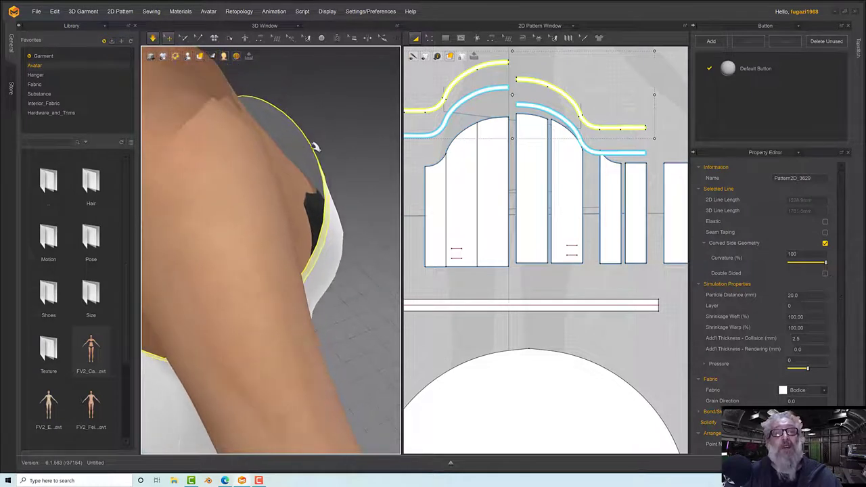
left_click(308, 140)
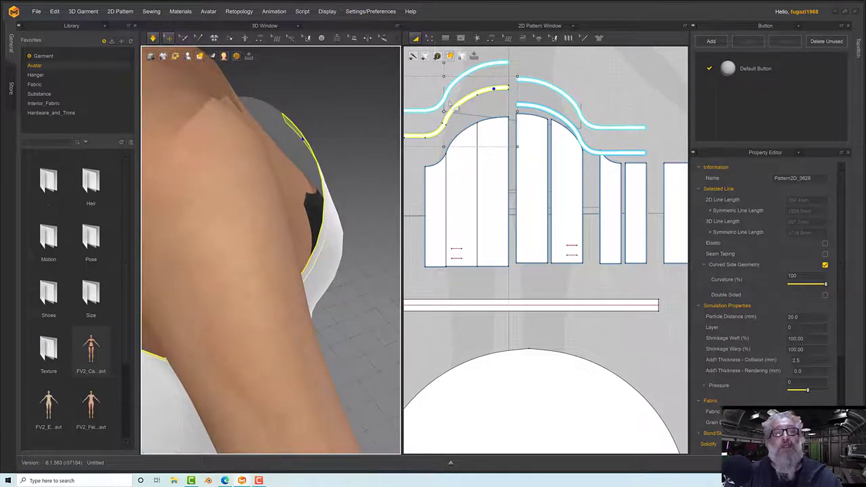
left_click(528, 105, "shift")
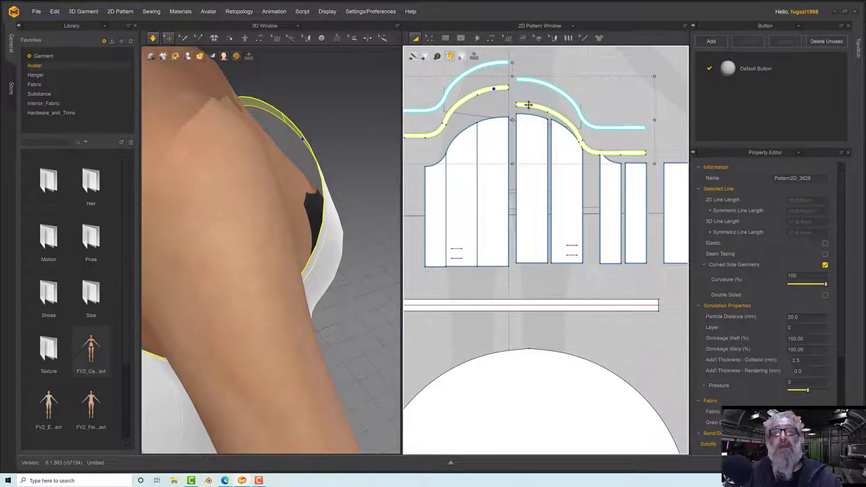
right_click(251, 104)
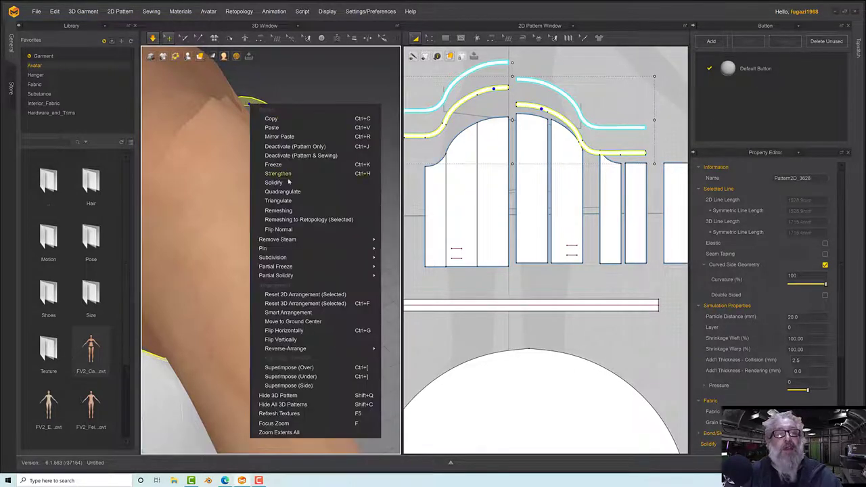
left_click(296, 228)
- Simulate the doubled bands and check from the side and behind how they lie along the neckline
mouse_move(358, 139)
right_mouse_down()
mouse_move(350, 124)
mouse_move(344, 132)
right_mouse_up()
scroll(309, 167, "down", 1)
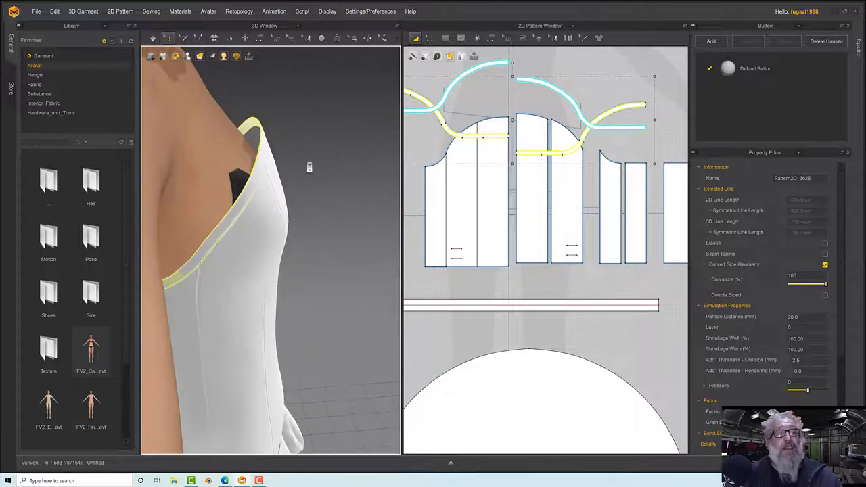
key("space")
right_click_drag(305, 161, 258, 159)
right_click_drag(289, 160, 295, 128)
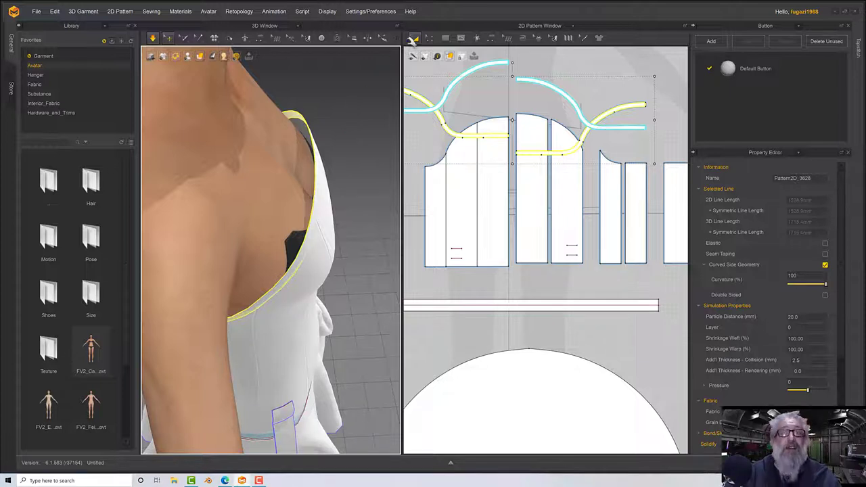
- Move the two cloned bands straight up in the pattern layout, clear of the flipped original bands
middle_click_drag(498, 110, 530, 150)
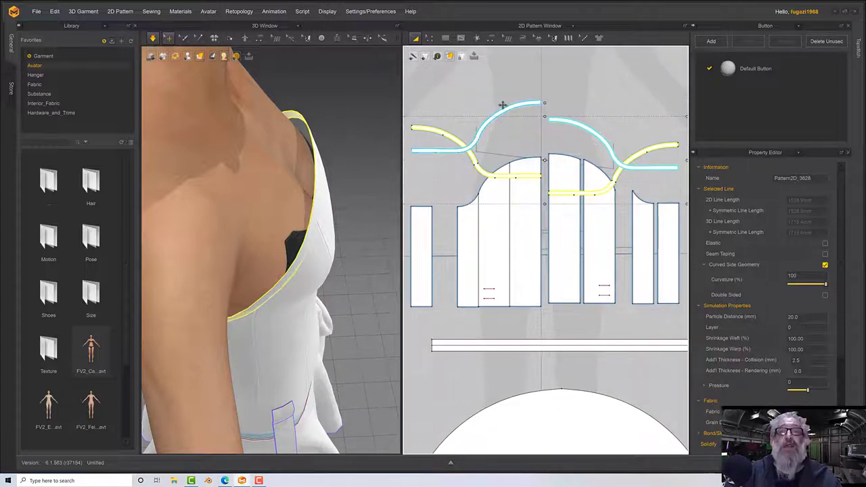
left_click_drag(504, 108, 503, 66)
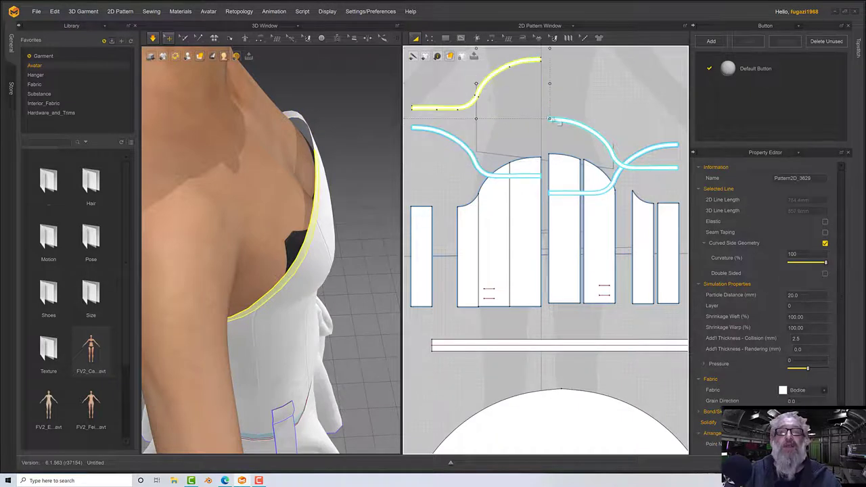
left_click(558, 119)
left_click_drag(565, 100, 564, 60)
- Offset the upper edge of the cloned neckline bands as two internal lines with a distance of 1 mm
left_click(429, 39)
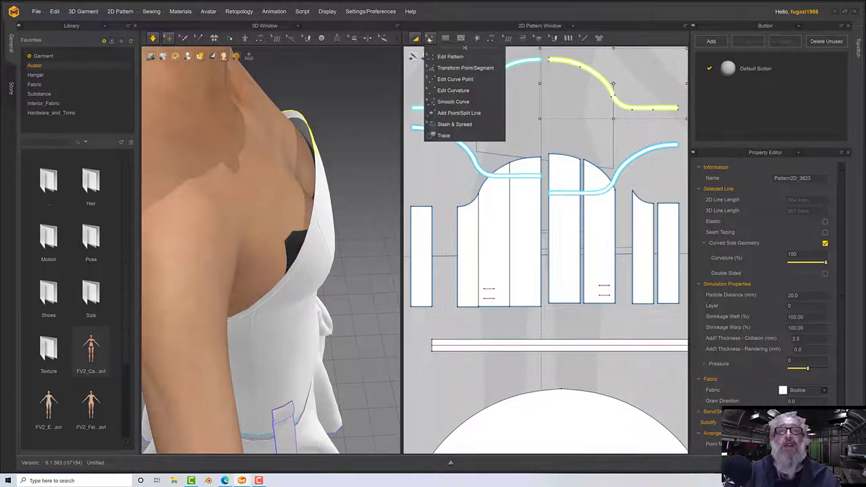
left_click(450, 56)
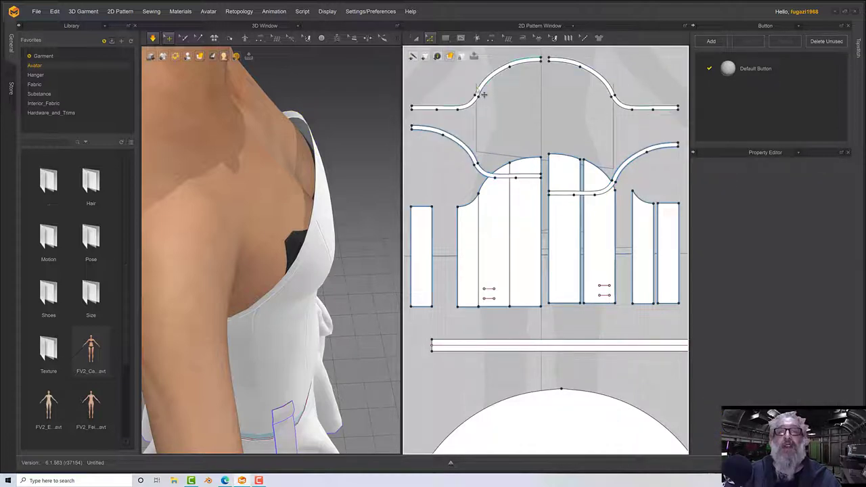
left_click(478, 91)
left_click(472, 107, "shift")
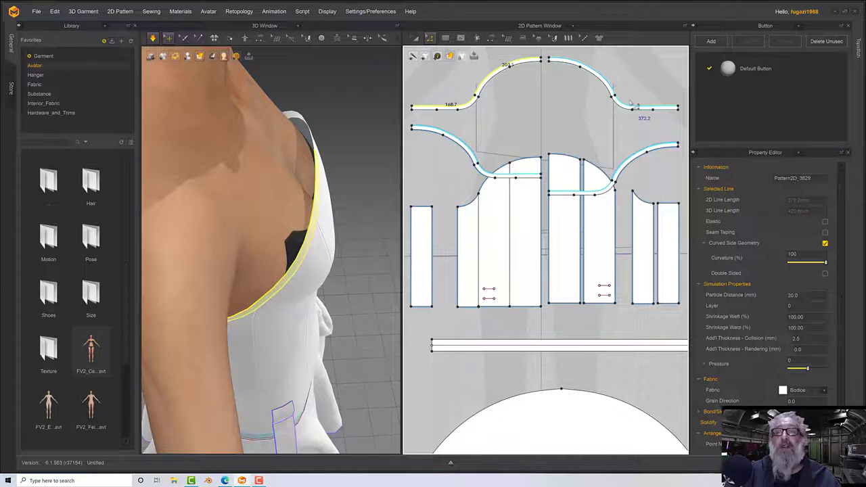
scroll(520, 86, "down", 2)
scroll(518, 97, "up", 8)
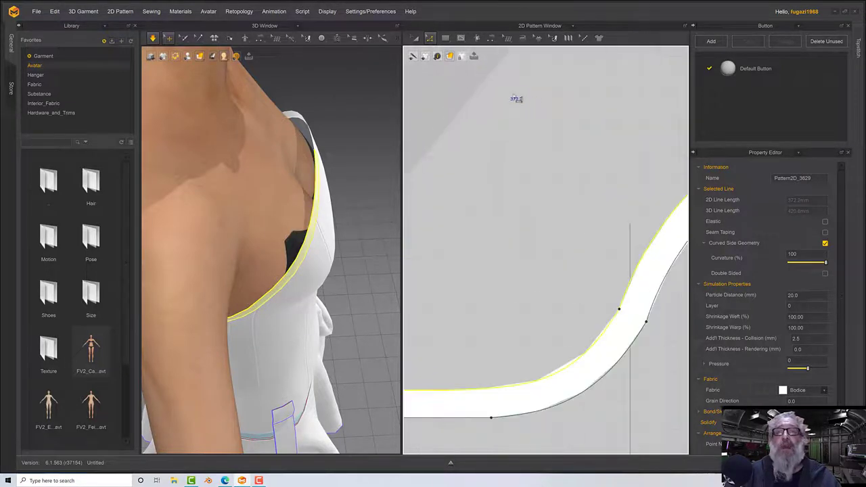
middle_click_drag(551, 129, 469, 121)
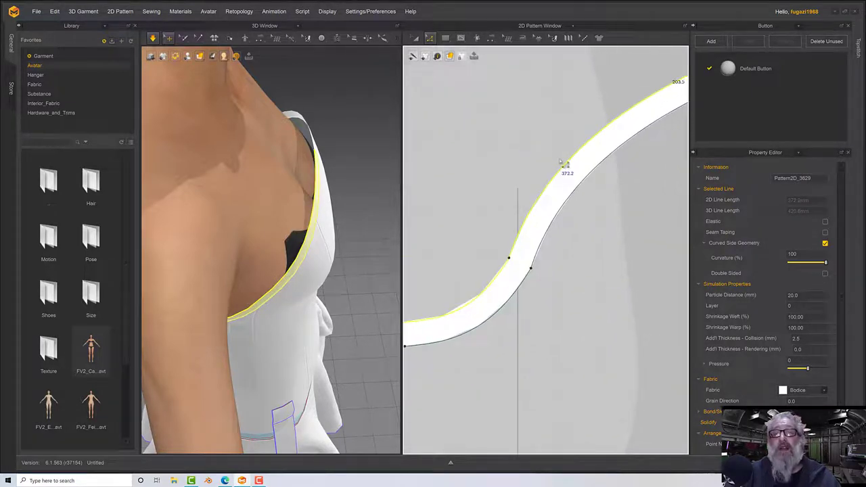
right_click(567, 165)
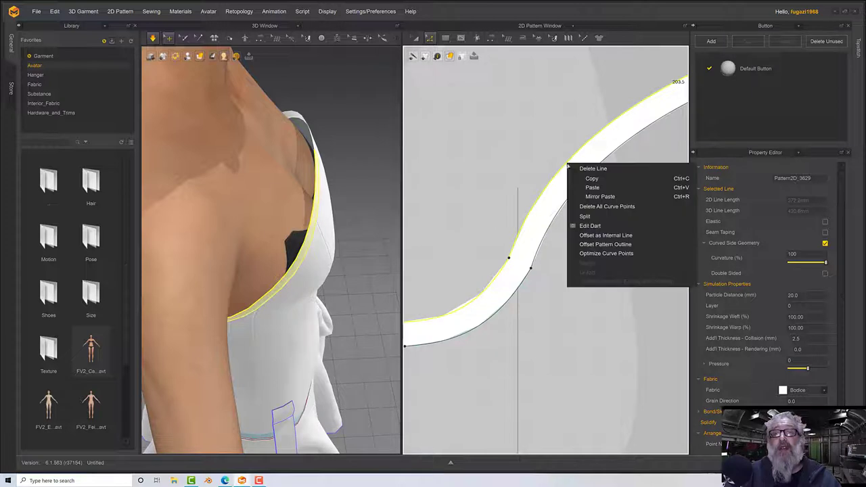
left_click(603, 236)
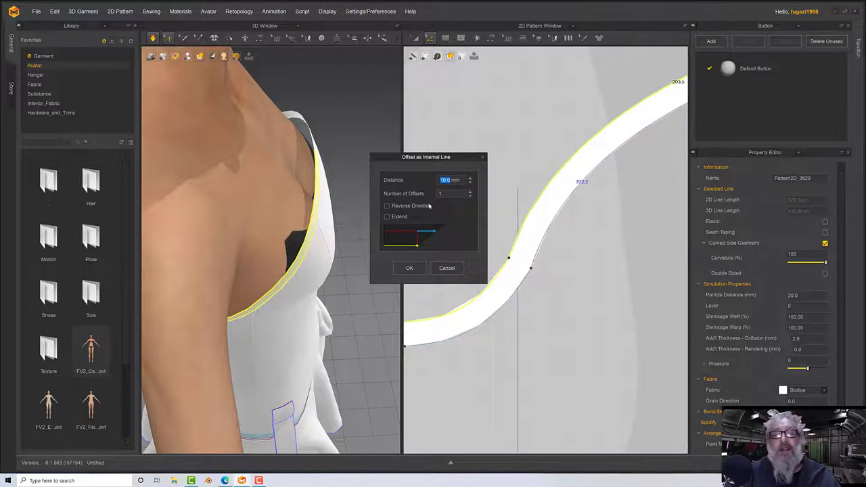
type("1")
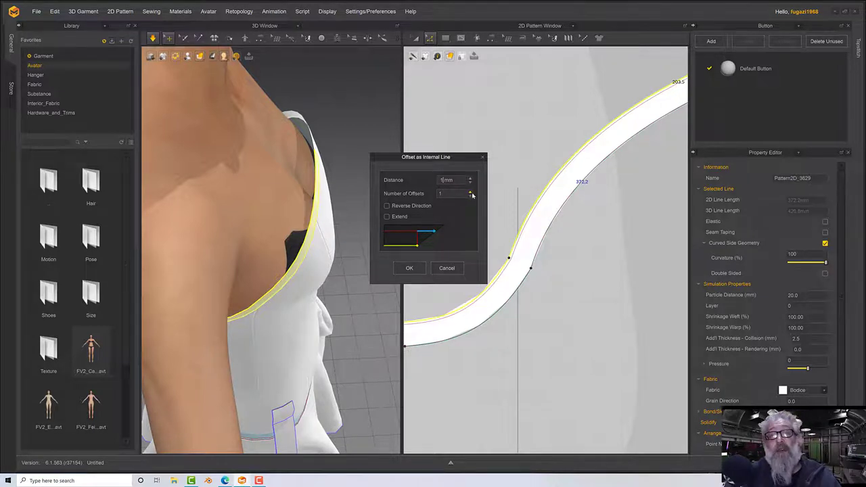
left_click(471, 192)
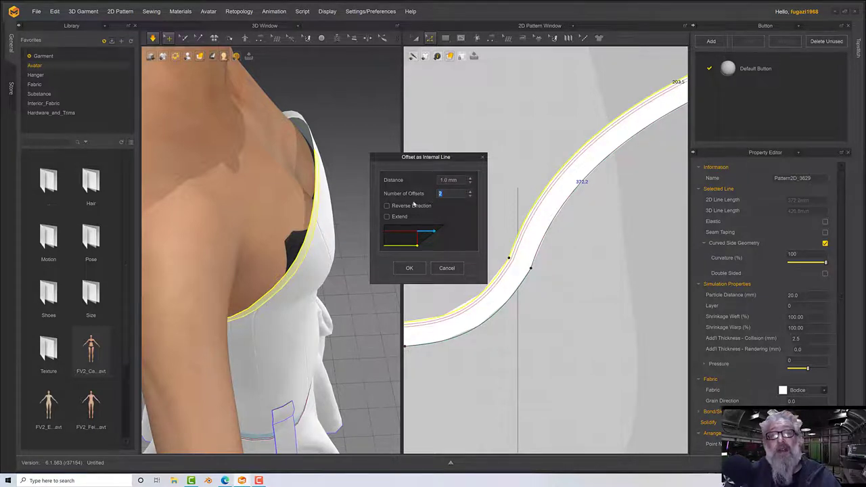
left_click(410, 269)
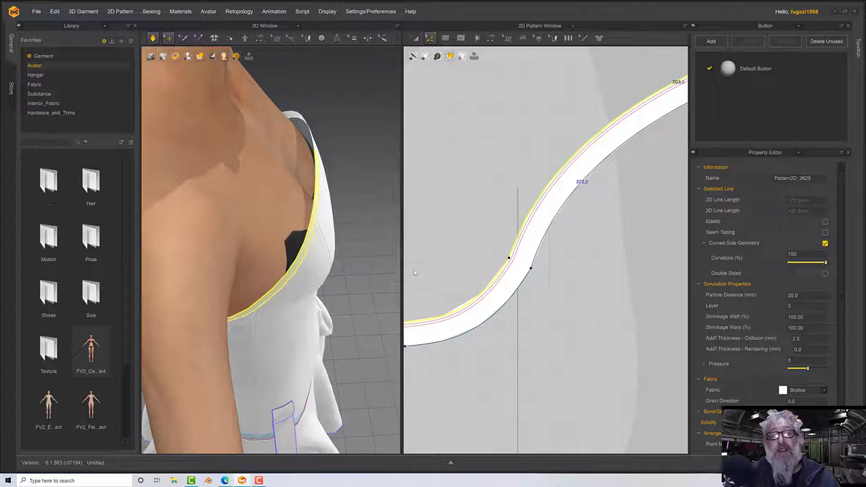
- Select every lower edge segment of the cloned bands and offset them as two internal lines at a 1 mm distance
left_click(524, 299)
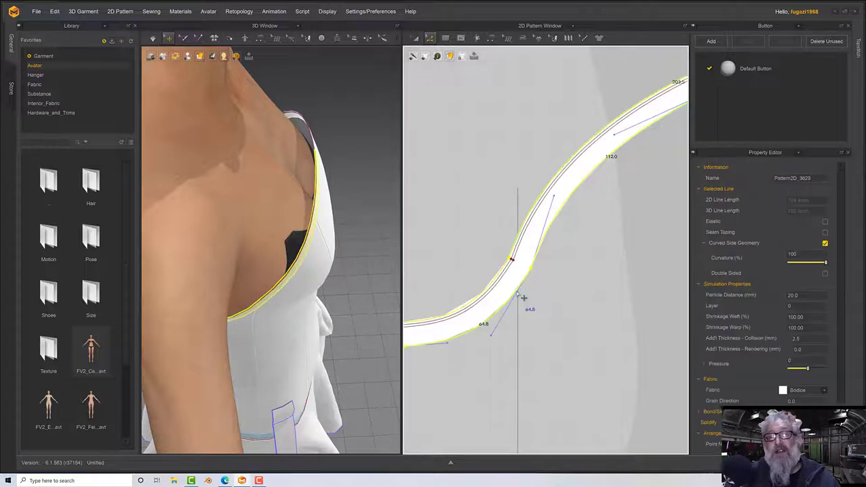
left_click(570, 247)
left_click(554, 227)
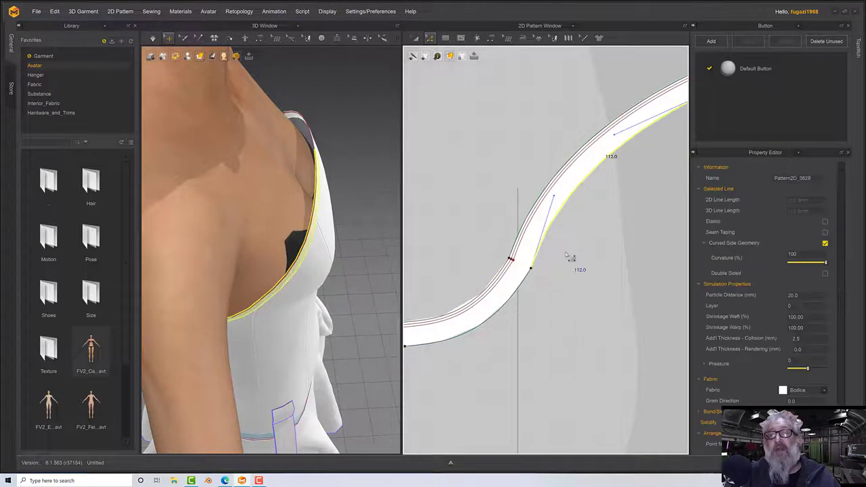
scroll(570, 258, "down", 3)
middle_click_drag(570, 257, 636, 245)
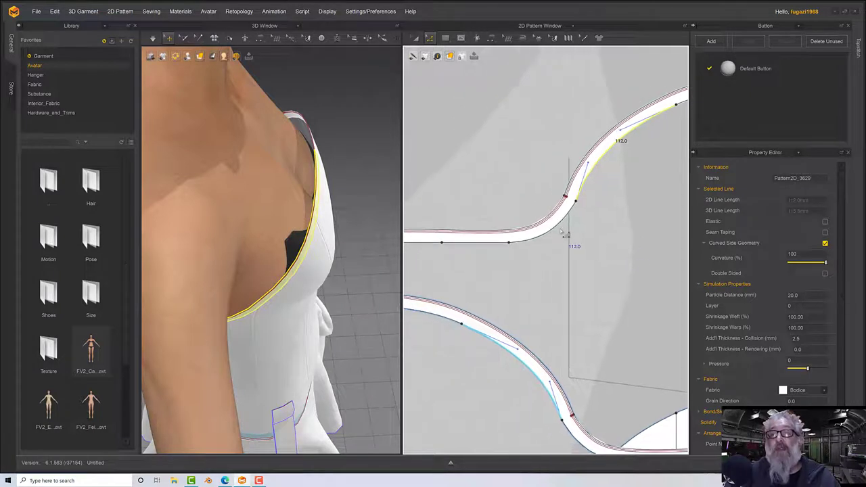
left_click(556, 229, "shift")
left_click(489, 244, "shift")
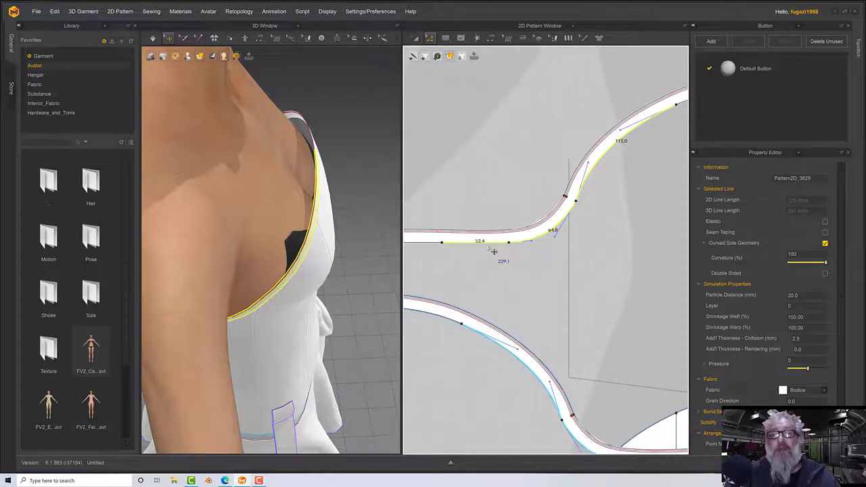
middle_click_drag(479, 252, 435, 264)
left_click(522, 241, "shift")
middle_click_drag(620, 189, 525, 207)
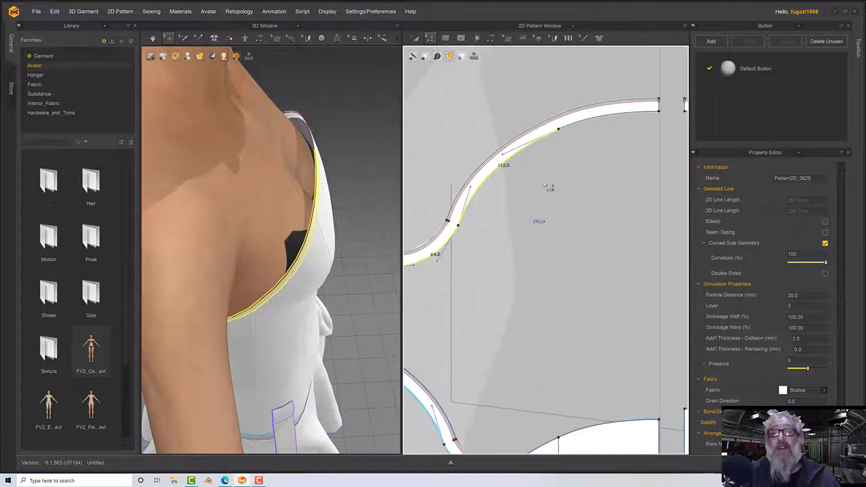
middle_click_drag(578, 155, 527, 203)
left_click(538, 174)
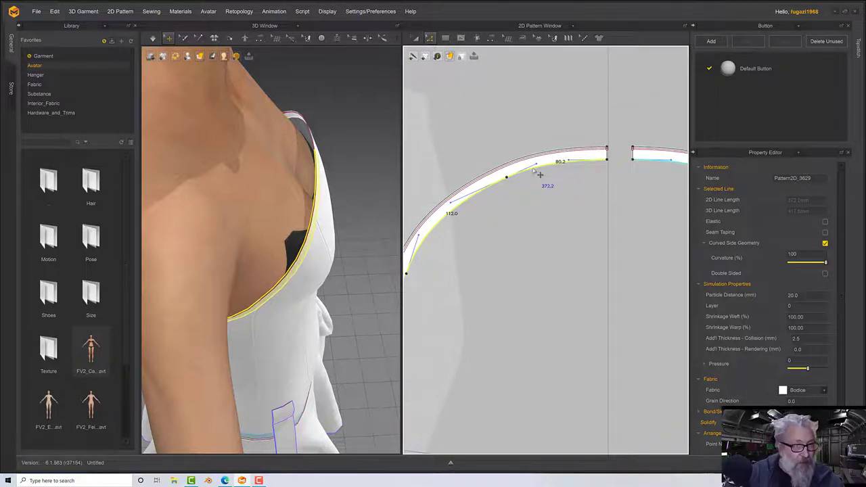
right_click(539, 174)
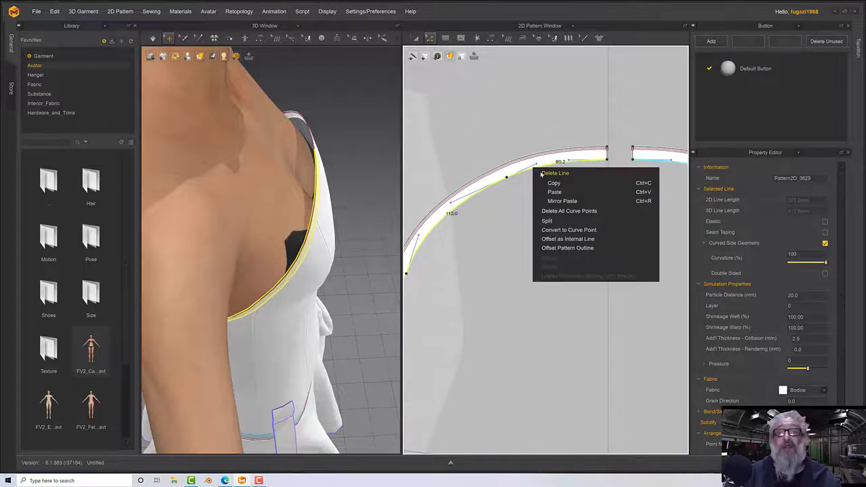
left_click(562, 239)
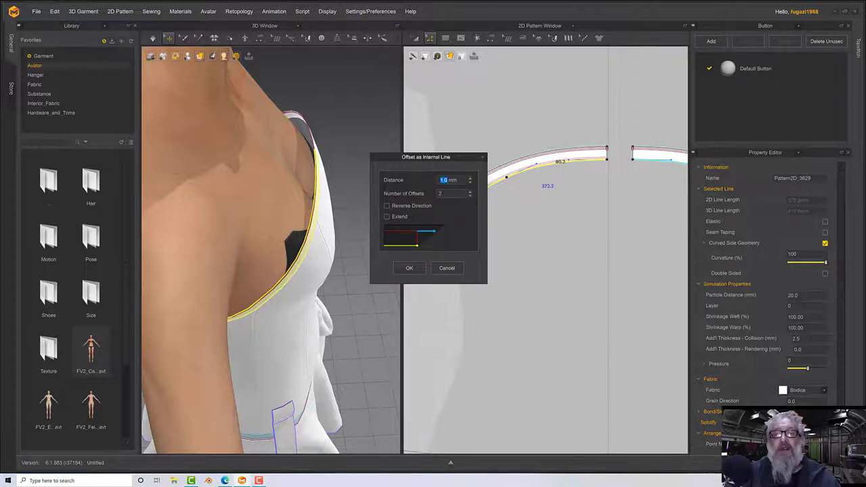
left_click(410, 268)
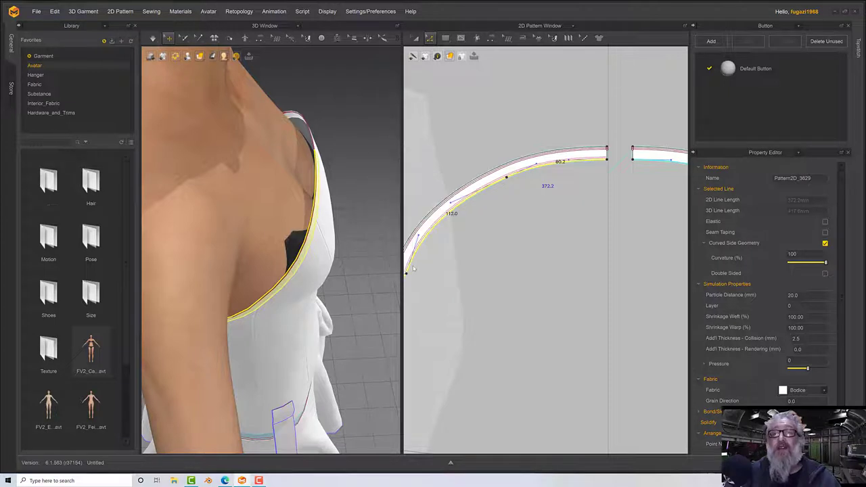
- Simulate the bands with both sets of offset lines, and undo the internal lines along the lower edge
left_click(349, 204)
right_click_drag(350, 203, 331, 190)
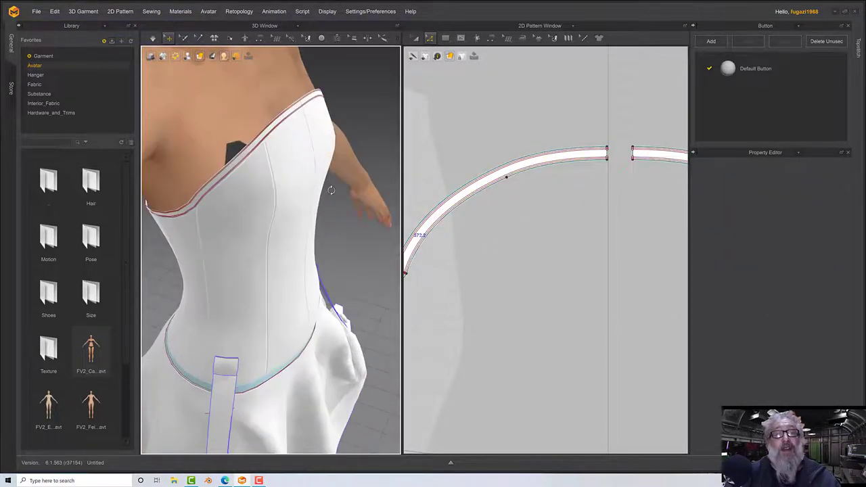
key("space")
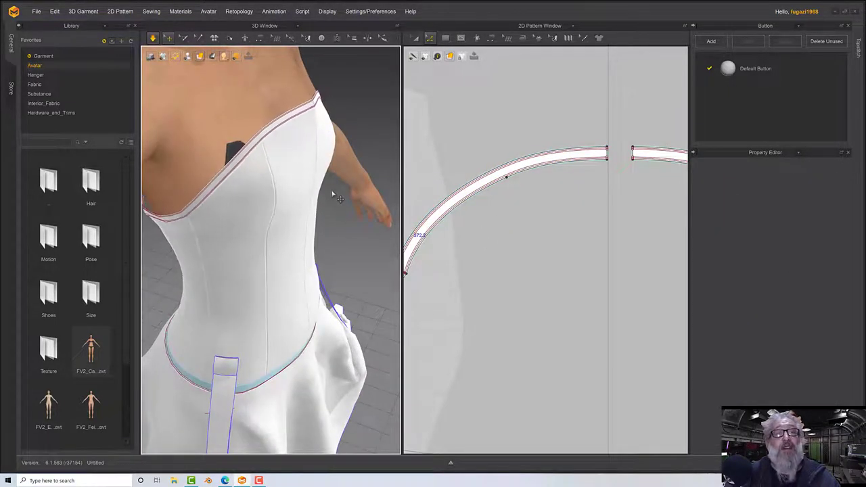
right_click_drag(337, 189, 293, 195)
middle_click_drag(294, 178, 301, 224)
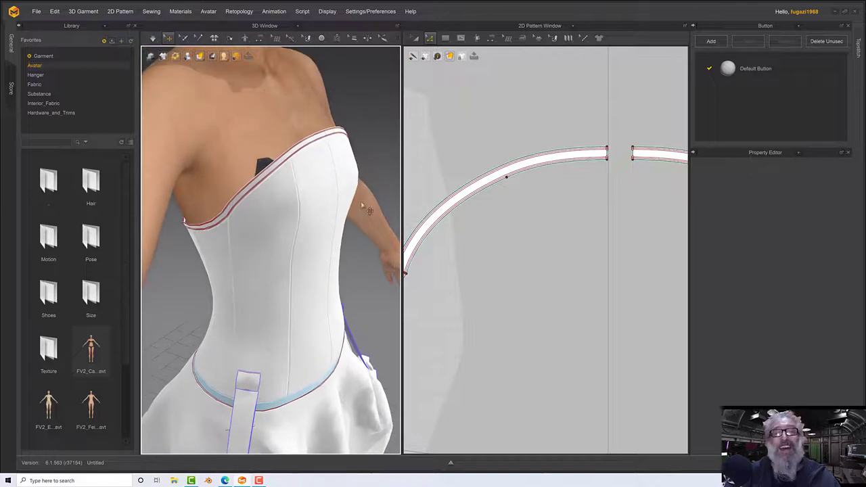
left_click(404, 205)
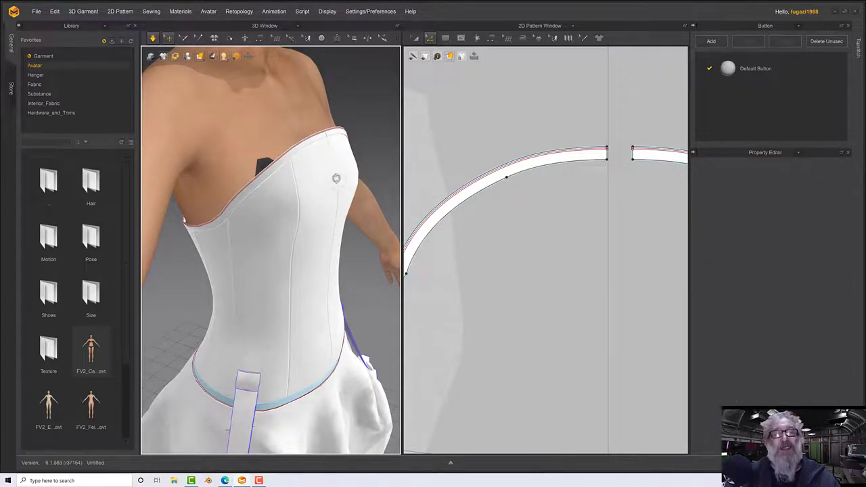
- Set the simulation layer of both cloned bands to 1 and simulate, viewing the neckline from behind
right_click_drag(337, 178, 400, 175)
scroll(256, 196, "up", 6)
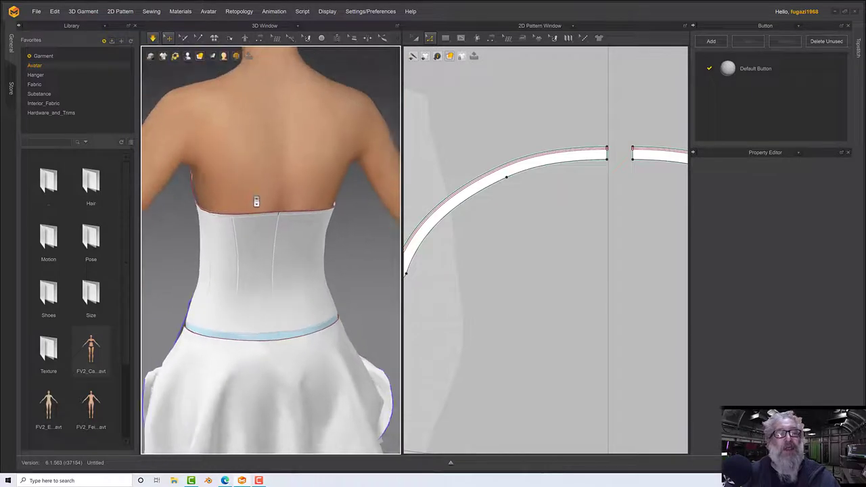
left_click(434, 36)
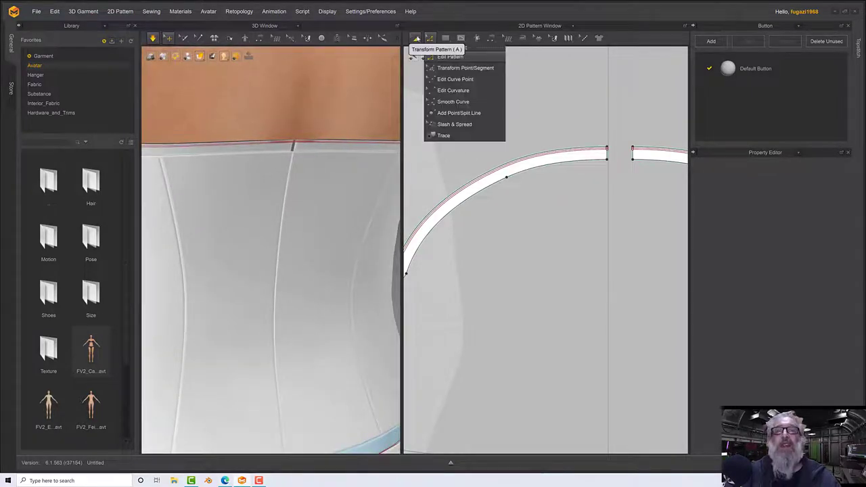
left_click(445, 50)
left_click(565, 158)
left_click(647, 160, "shift")
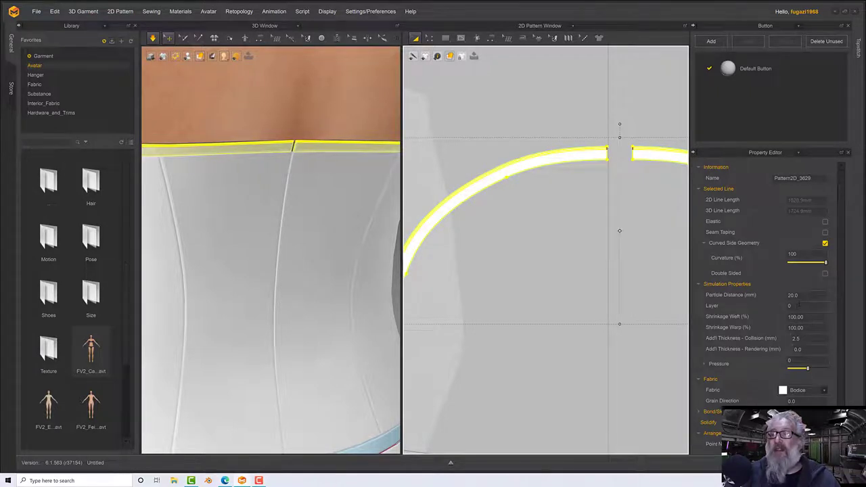
left_click(797, 306)
type("1")
key("Return")
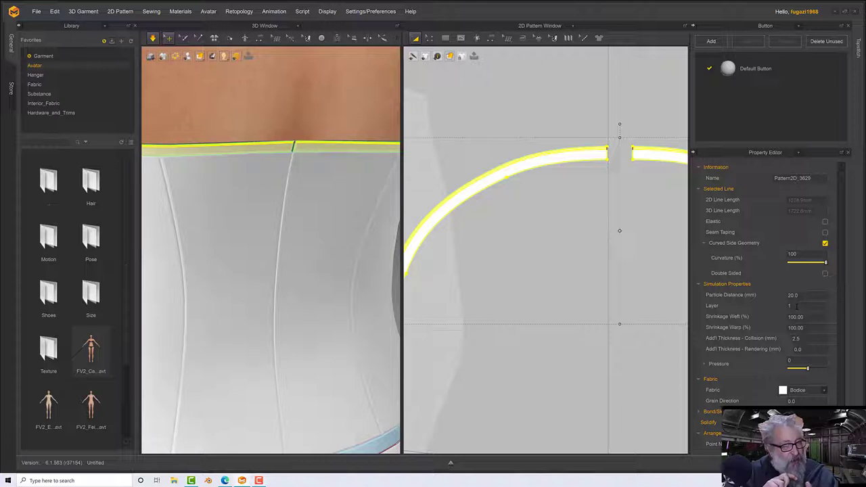
key("space")
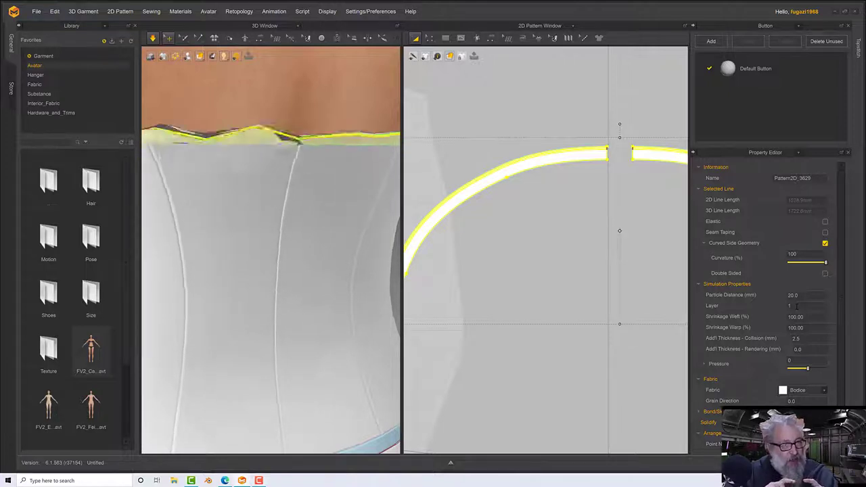
- Set the cloned bands' layer back to 0, and undo the recent layer changes
left_click(796, 306)
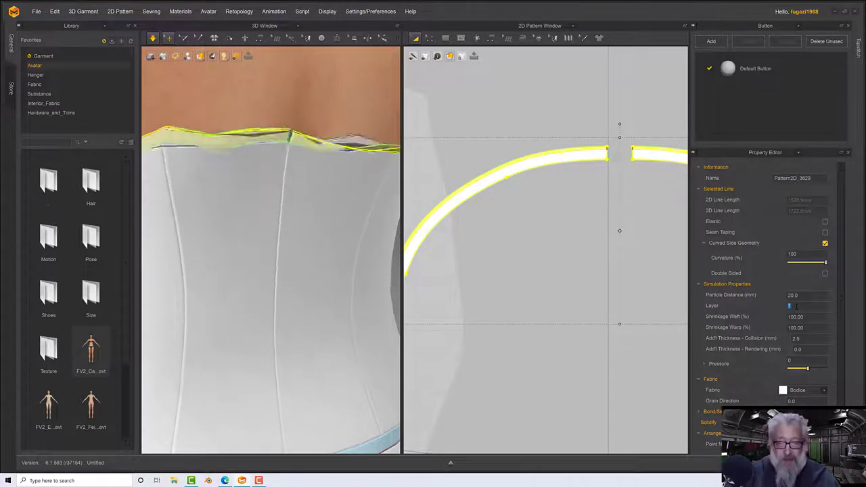
type("0")
key("Return")
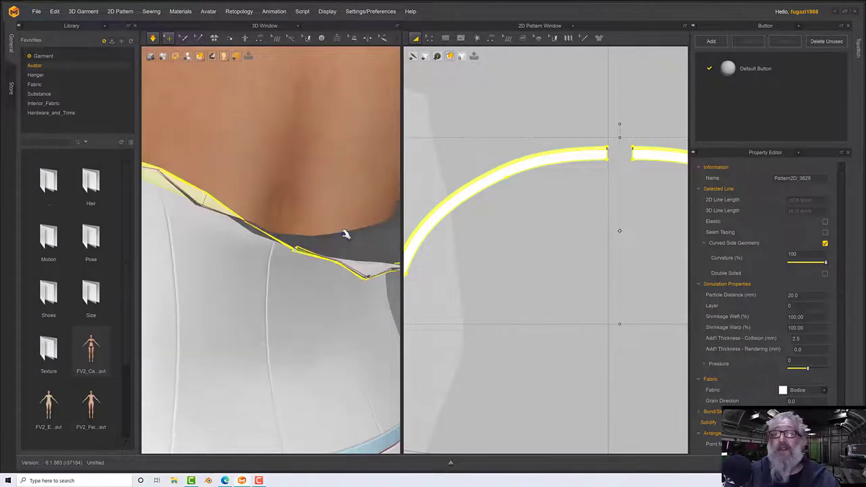
key("ctrl+z")
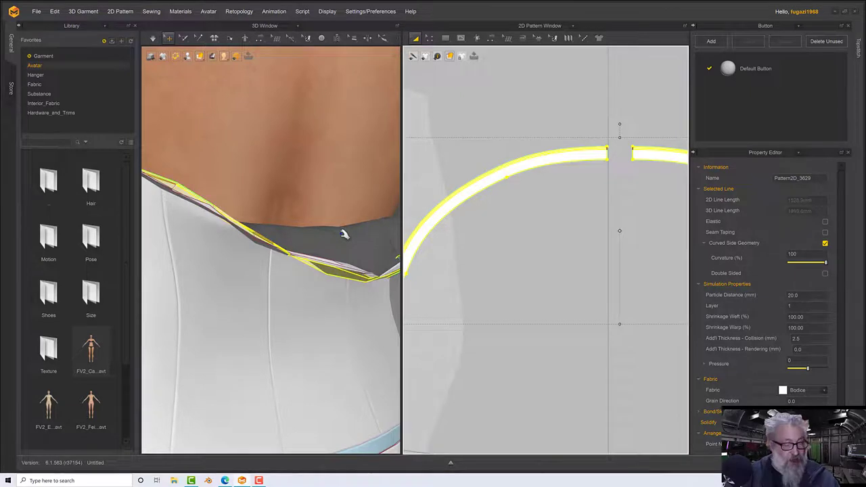
key("ctrl+z")
key("ctrl+z")
key("ctrl+z")
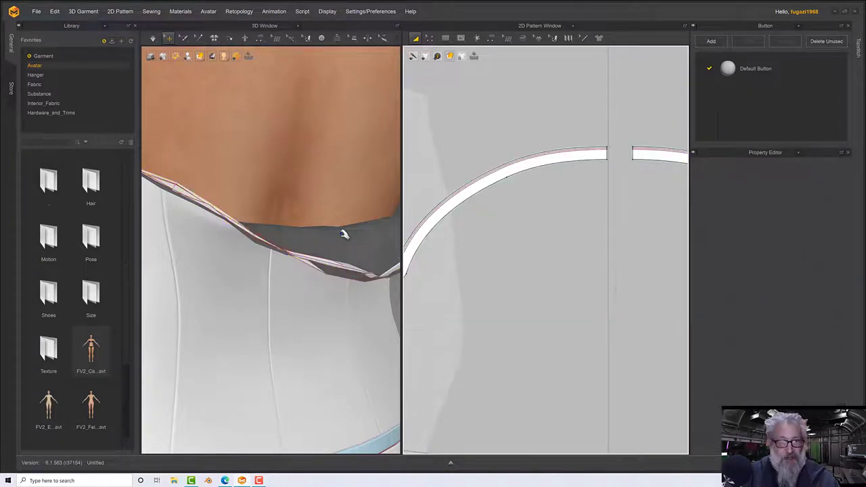
- Set the additional collision thickness of both cloned bands to 5.0 mm and simulate the garment
right_click_drag(344, 233, 350, 268)
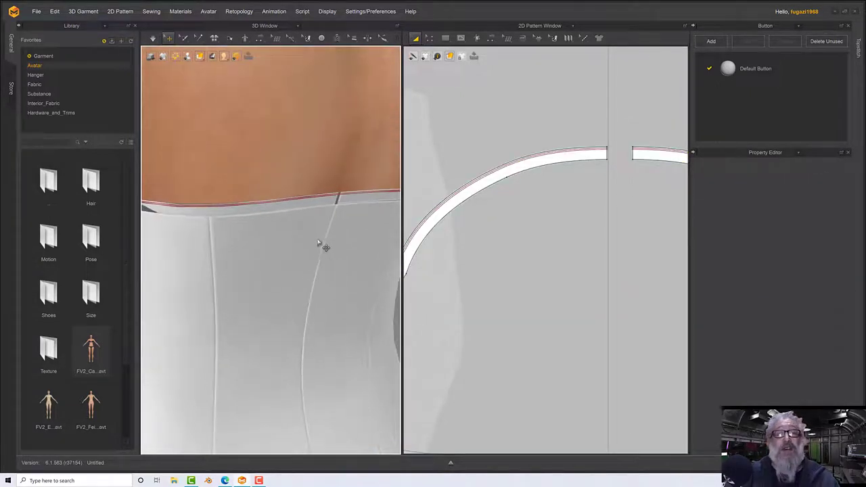
left_click(306, 203)
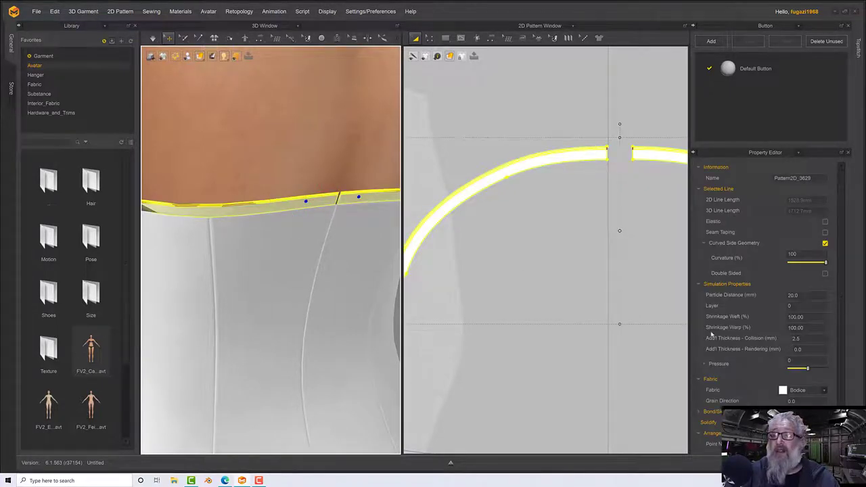
right_click_drag(344, 236, 392, 228)
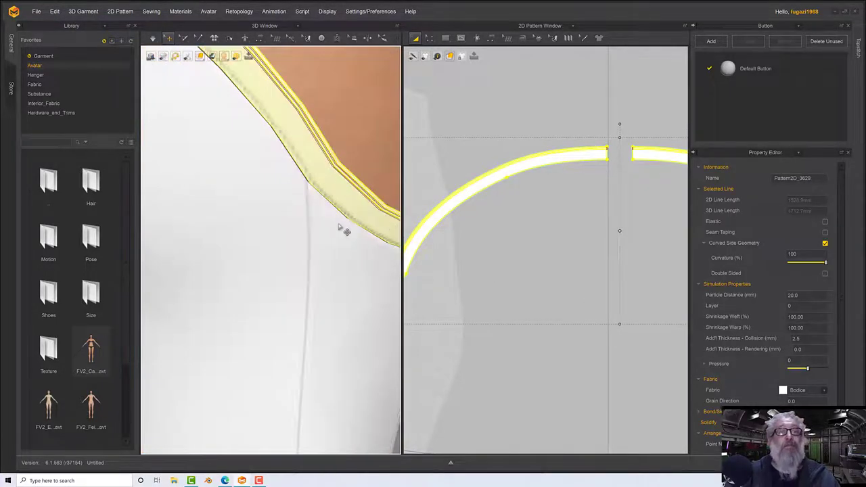
right_click_drag(556, 258, 536, 249)
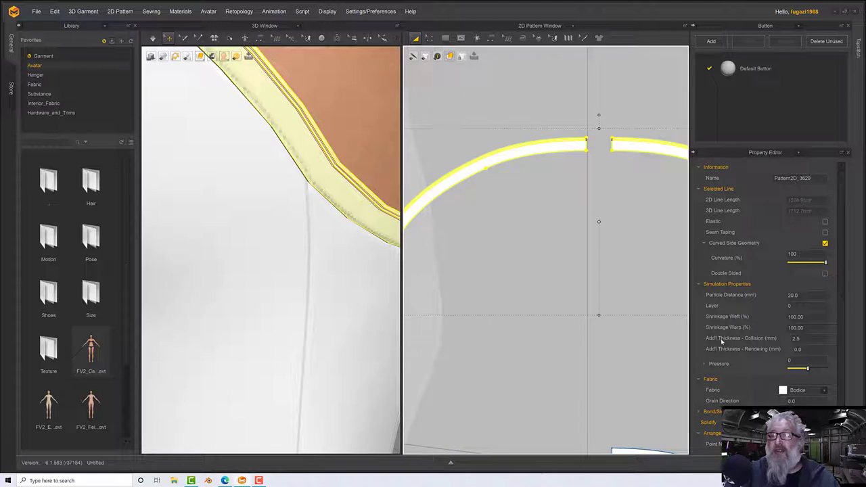
left_click(803, 338)
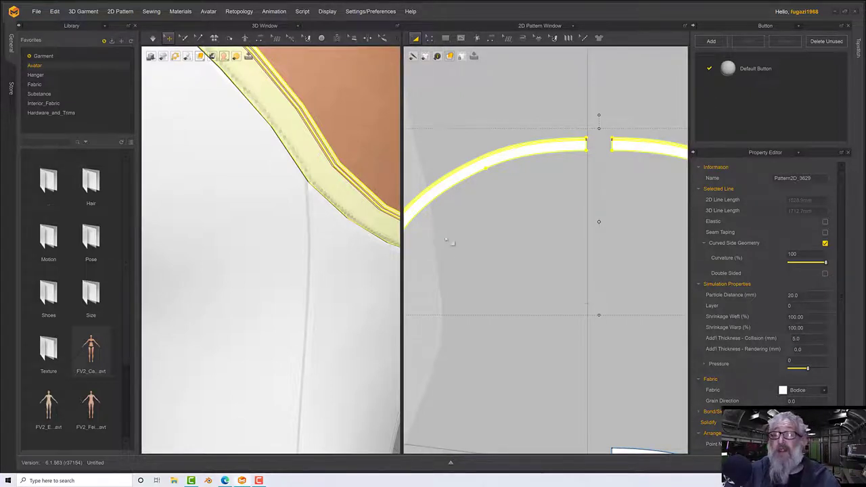
middle_click_drag(424, 219, 425, 222)
key("space")
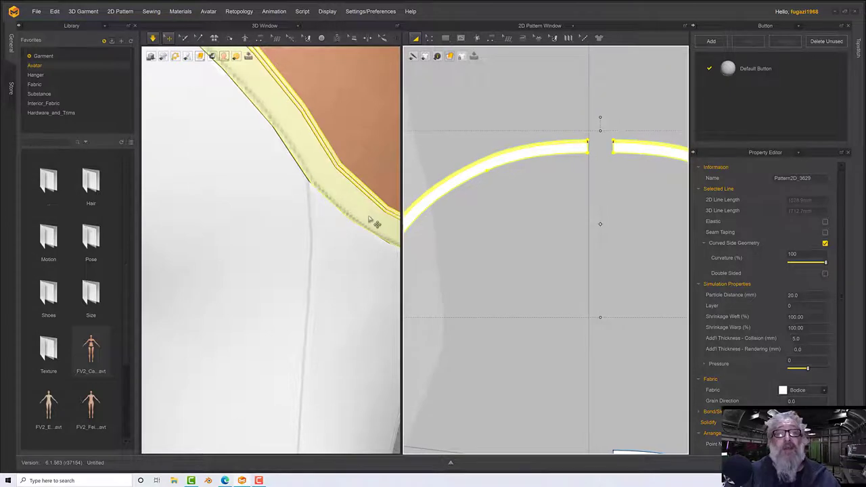
- Examine from behind and above how the cloned bands settle along the bodice's top edge during simulation
right_click_drag(369, 217, 325, 240)
scroll(370, 223, "up", 1)
scroll(370, 223, "up", 3)
key("space")
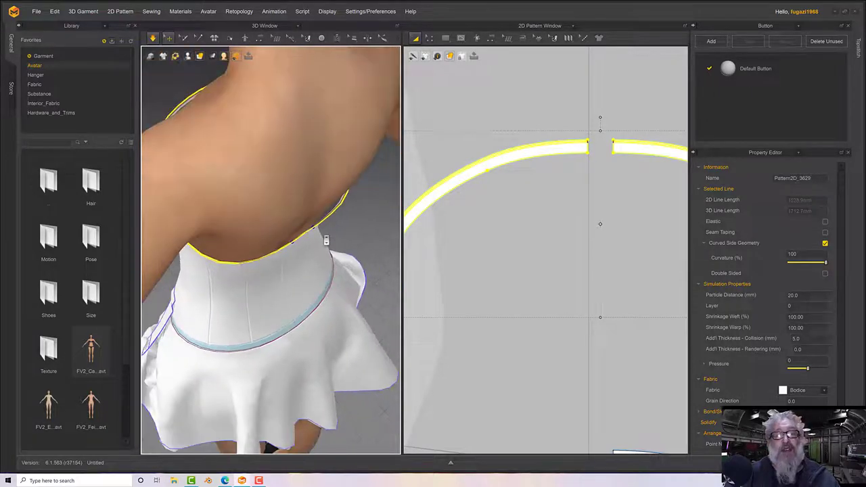
scroll(325, 240, "up", 6)
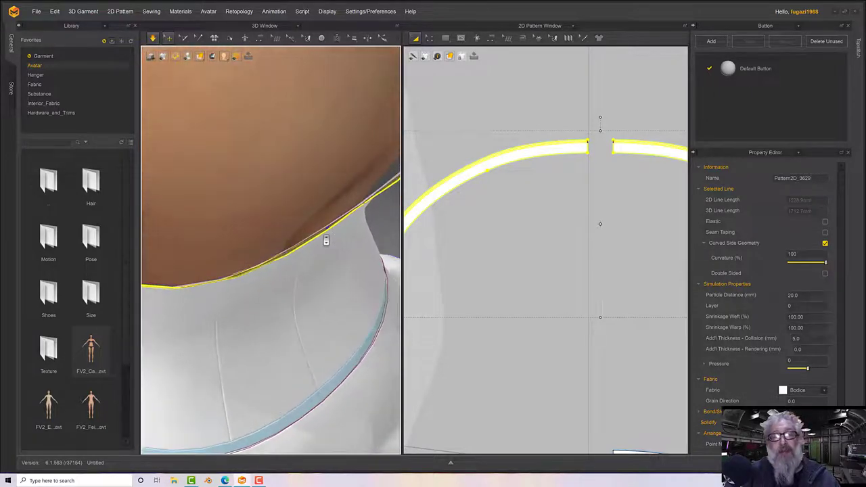
scroll(326, 240, "up", 2)
mouse_move(326, 240)
right_mouse_down()
mouse_move(325, 223)
mouse_move(334, 229)
right_mouse_up()
scroll(334, 229, "up", 3)
scroll(333, 229, "down", 3)
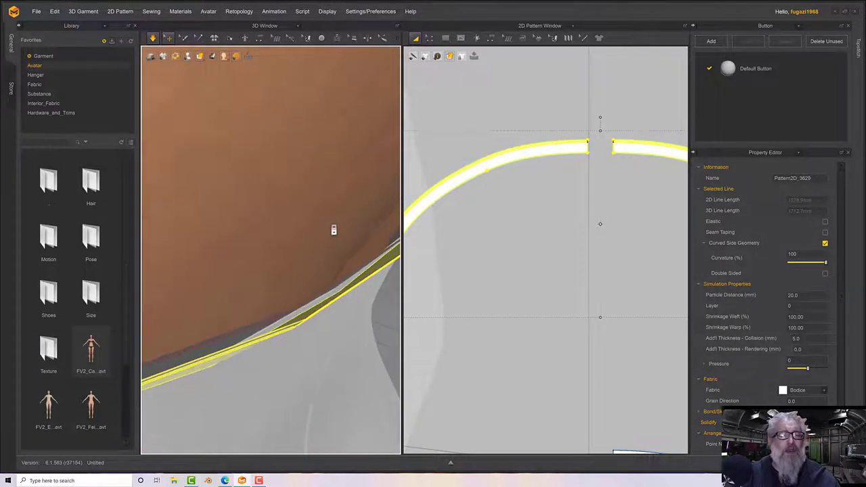
scroll(334, 229, "down", 5)
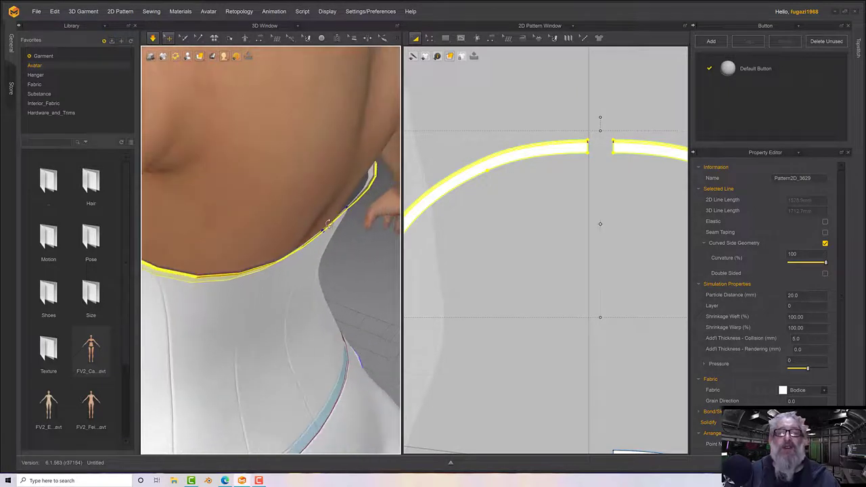
right_click_drag(327, 223, 330, 221)
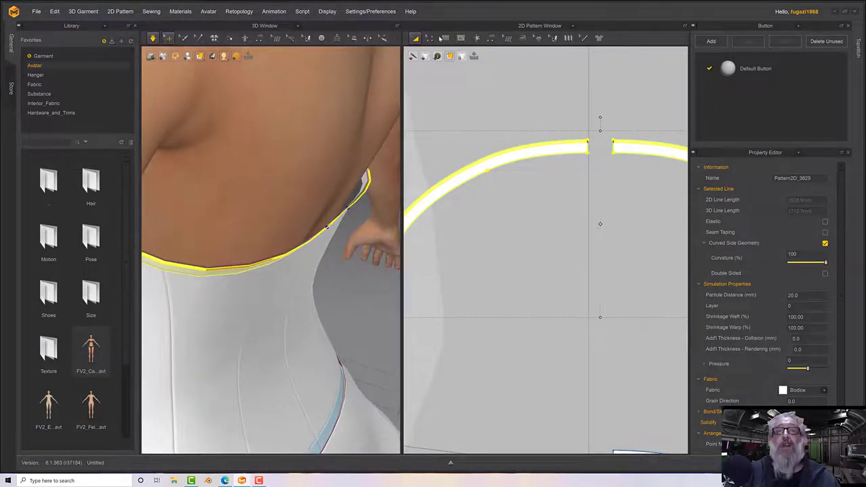
- Offset all lower edge segments of the cloned bands as two internal lines at 1.0 mm, and simulate the neckline
left_click(430, 38)
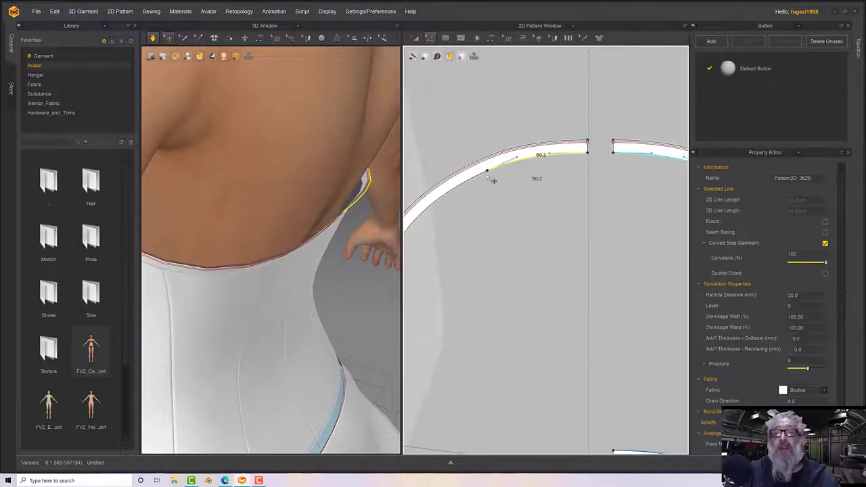
left_click(463, 185, "shift")
middle_click_drag(471, 198, 663, 152)
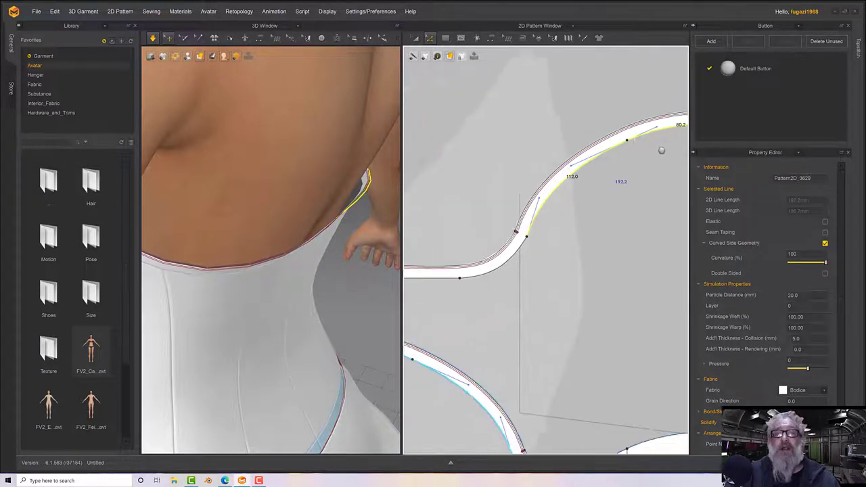
left_click(566, 244, "shift")
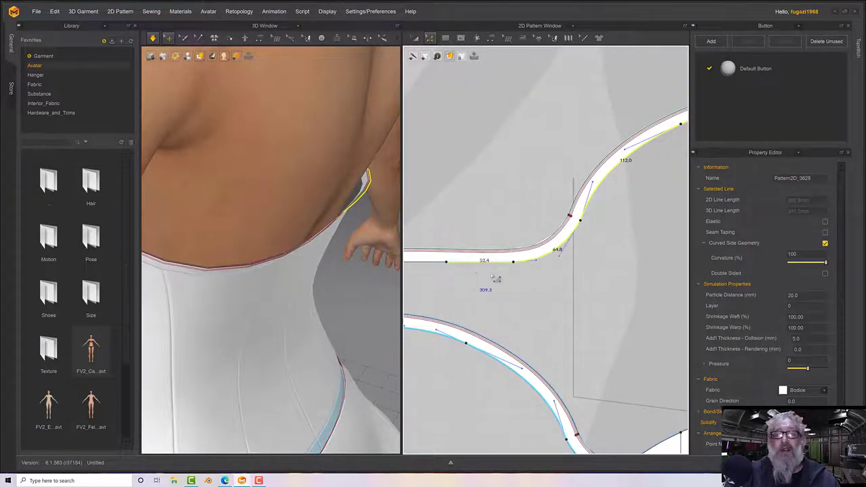
right_click_drag(494, 276, 551, 271)
right_click(540, 263)
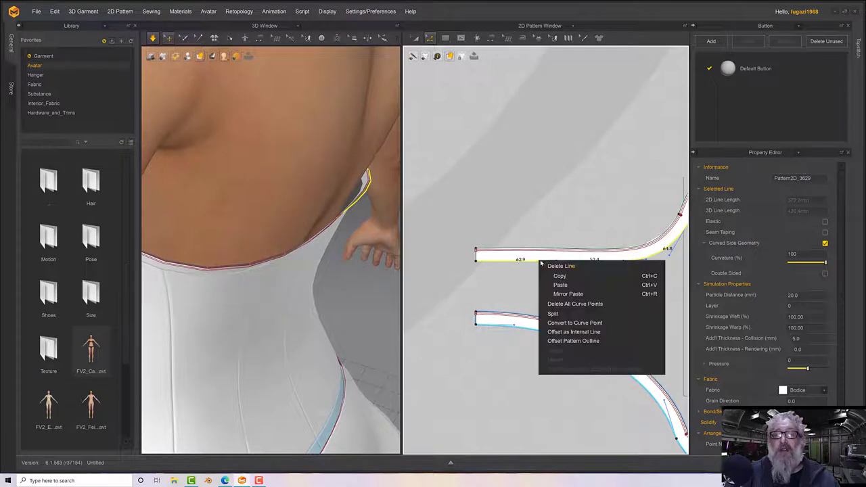
left_click(579, 332)
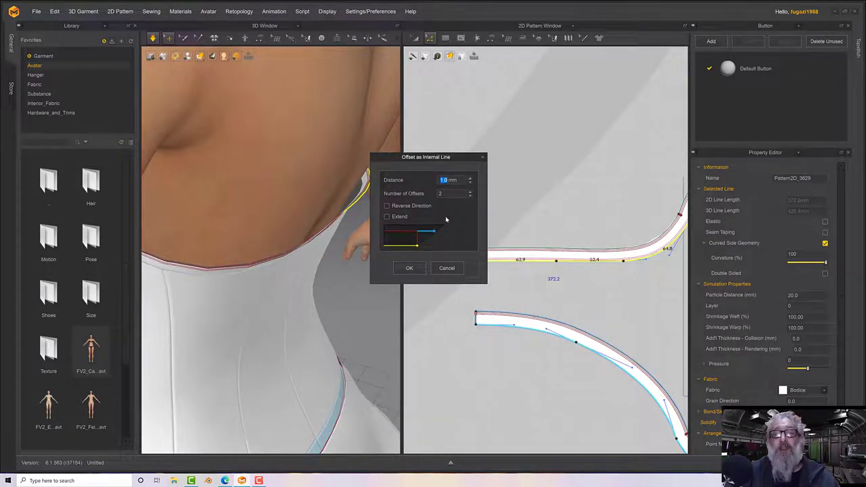
left_click(410, 269)
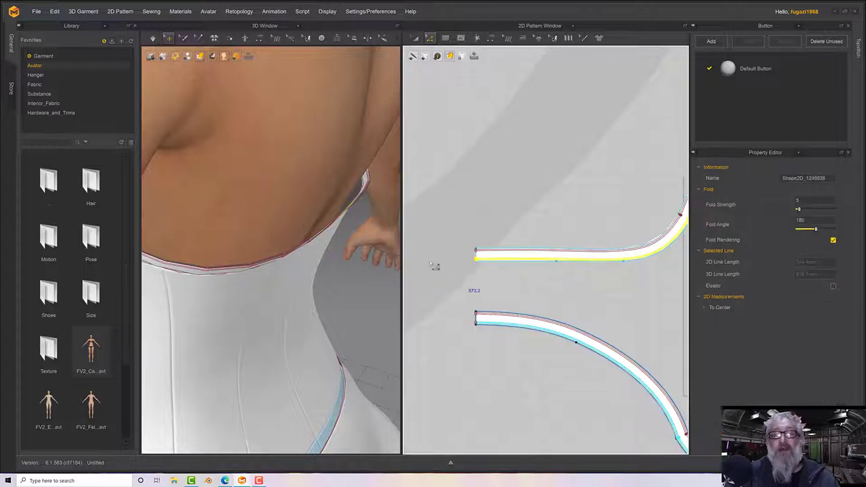
key("space")
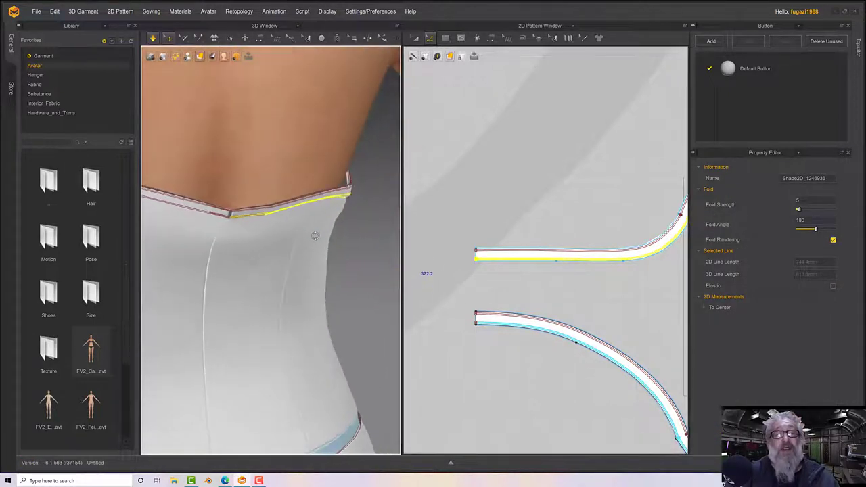
mouse_move(319, 236)
right_mouse_down()
mouse_move(284, 226)
mouse_move(313, 223)
mouse_move(292, 226)
mouse_move(316, 232)
right_mouse_up()
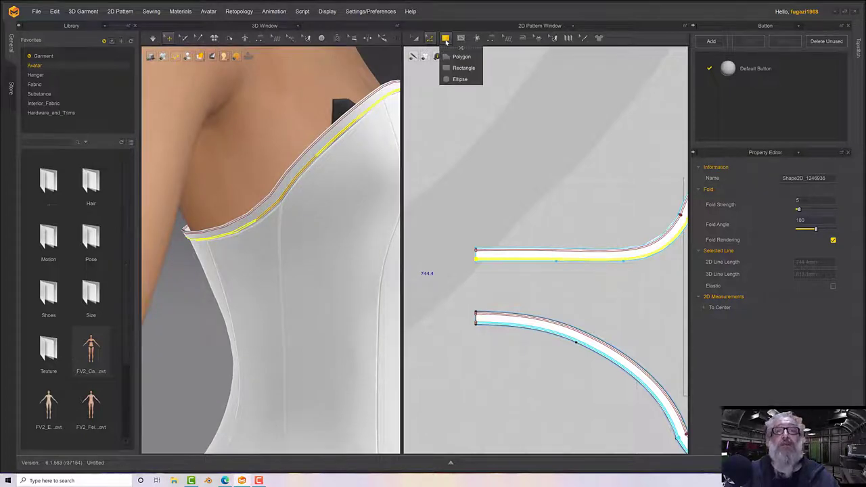
- Select both cloned bands along the neckline and deactivate their patterns together with the sewing
left_click(415, 38)
left_click(374, 104)
right_click_drag(374, 104, 314, 189)
left_click(362, 160)
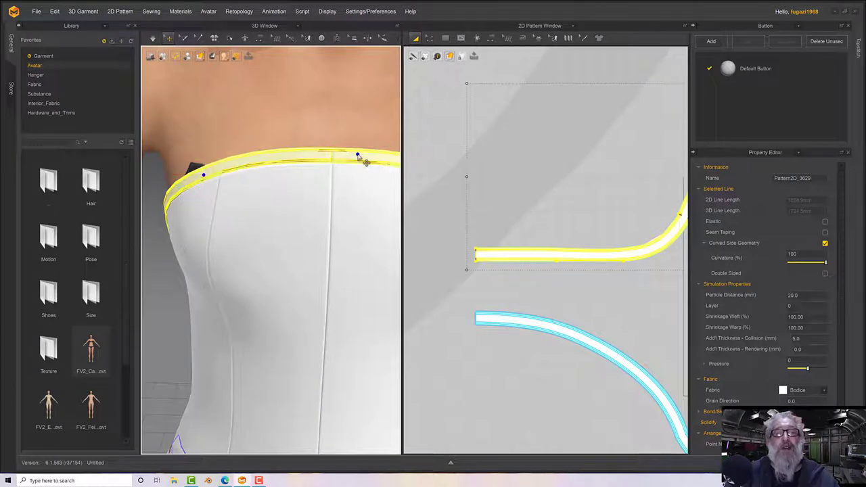
right_click(358, 156)
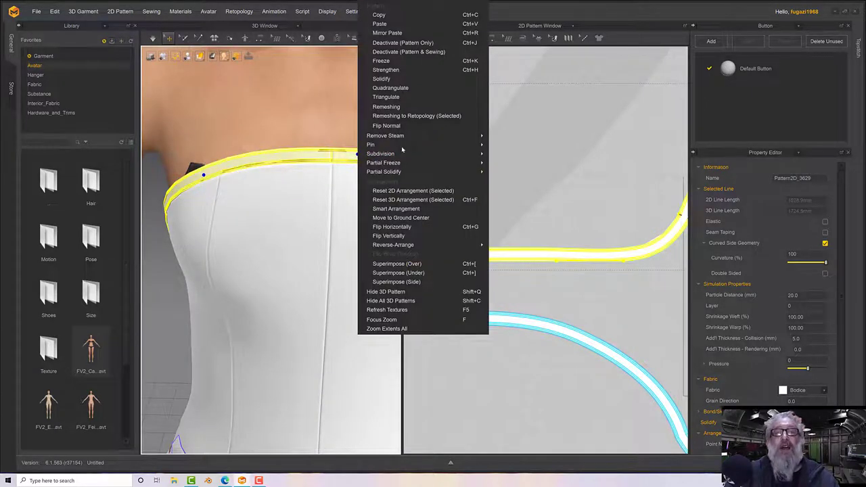
left_click(406, 52)
- Simulate the bodice with the cloned bands deactivated, check the front neckline, and undo the simulation
scroll(365, 169, "up", 5)
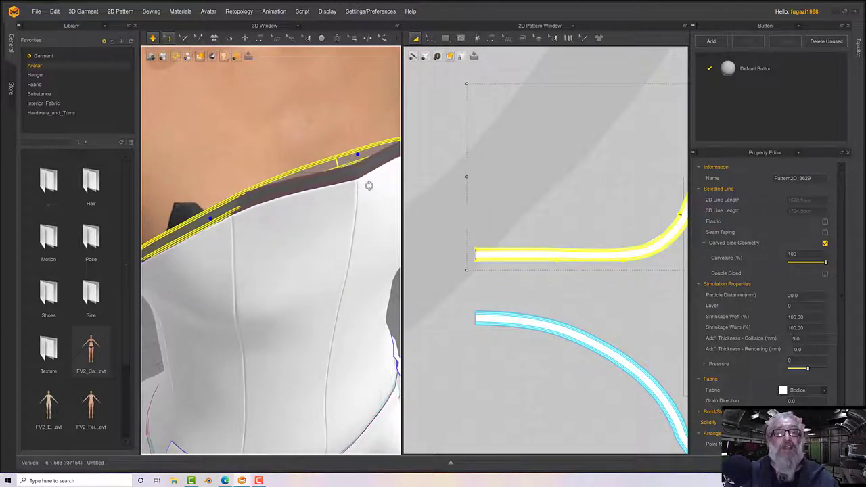
right_click(369, 186)
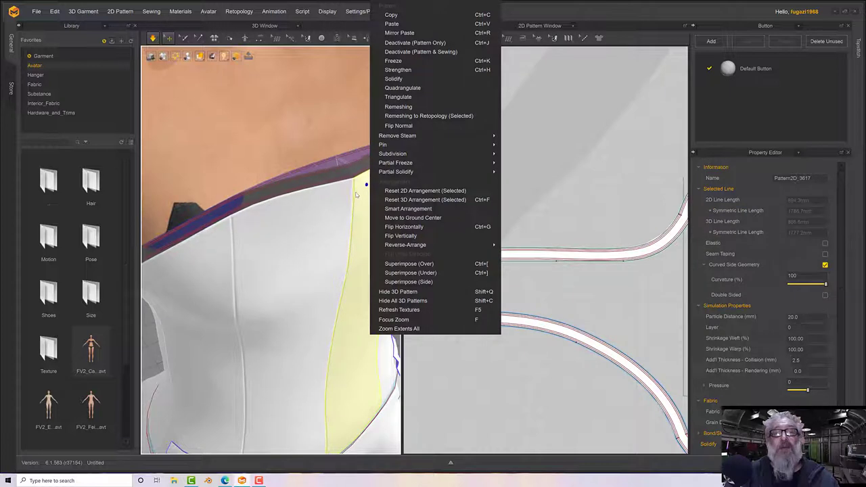
left_click(321, 202)
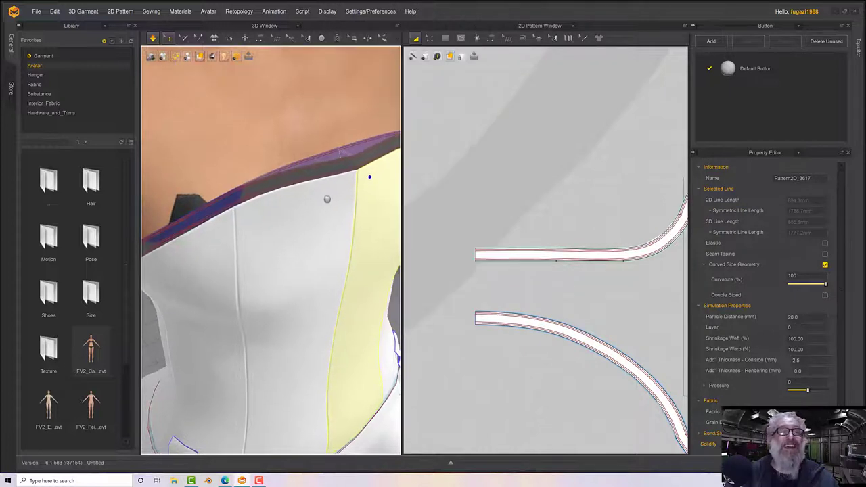
scroll(325, 197, "down", 2)
scroll(518, 278, "down", 3)
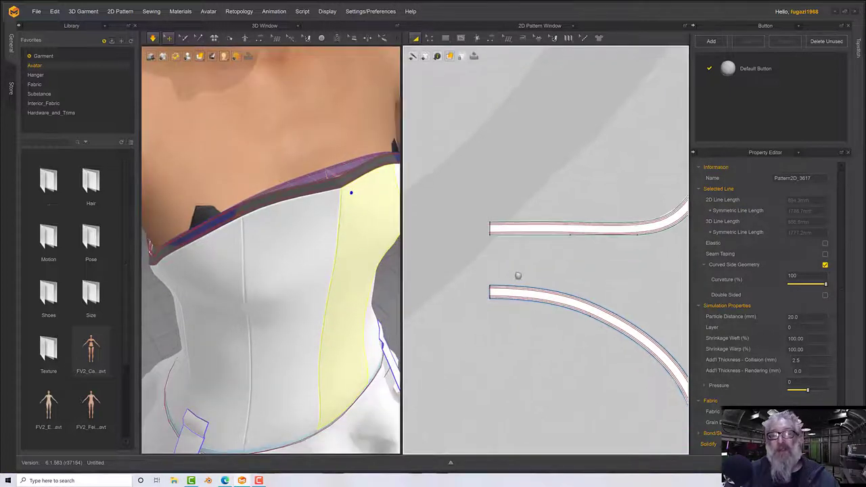
middle_click_drag(518, 277, 434, 267)
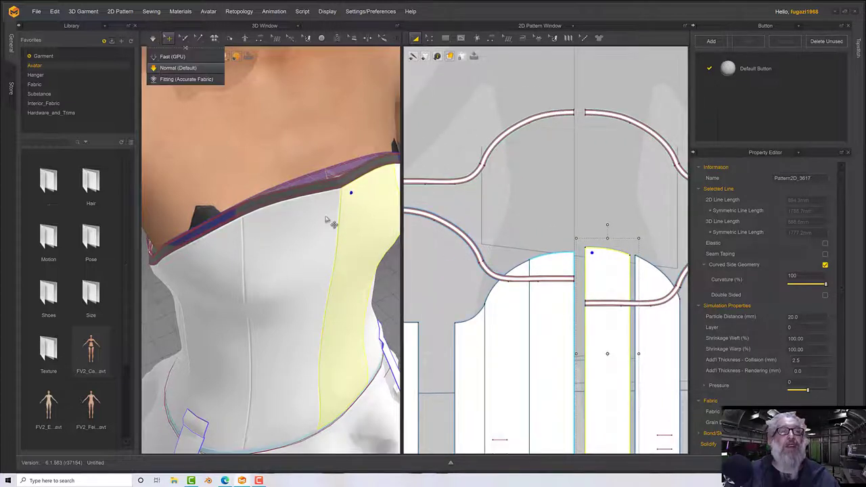
key("ctrl+z")
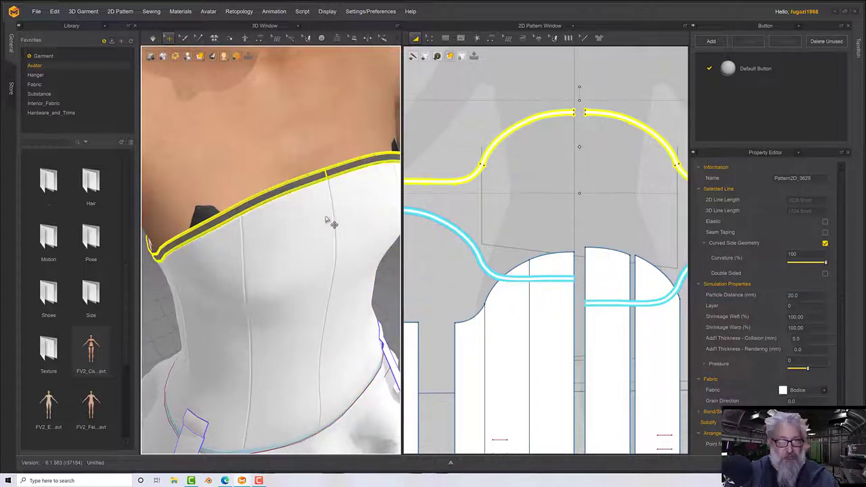
- Remove the linked editing from the original neckline band on the avatar's right side
left_click(479, 224)
left_click(459, 232)
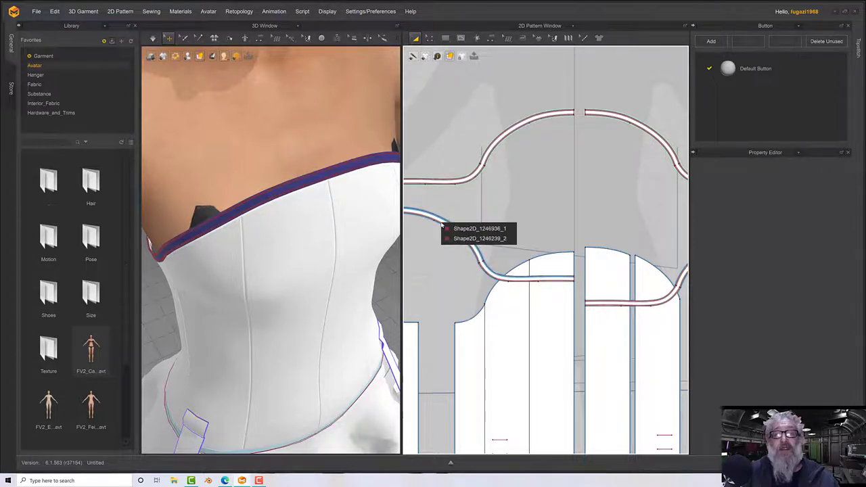
scroll(443, 225, "up", 5)
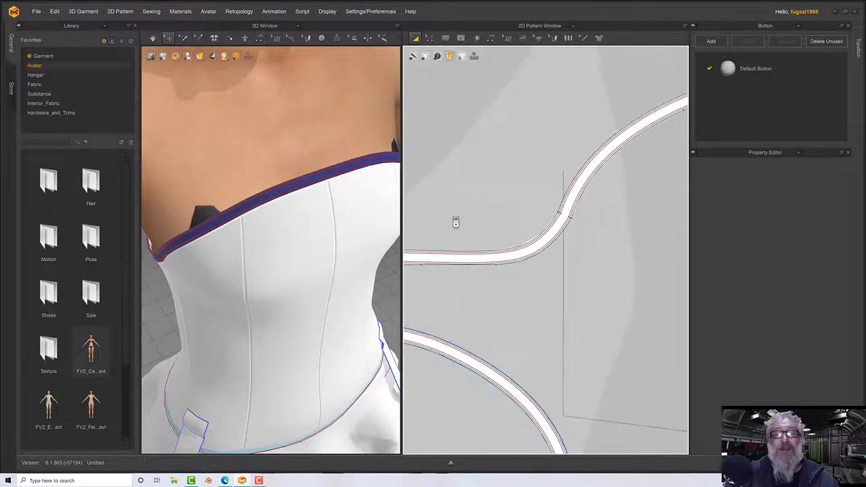
middle_click_drag(503, 305, 515, 156)
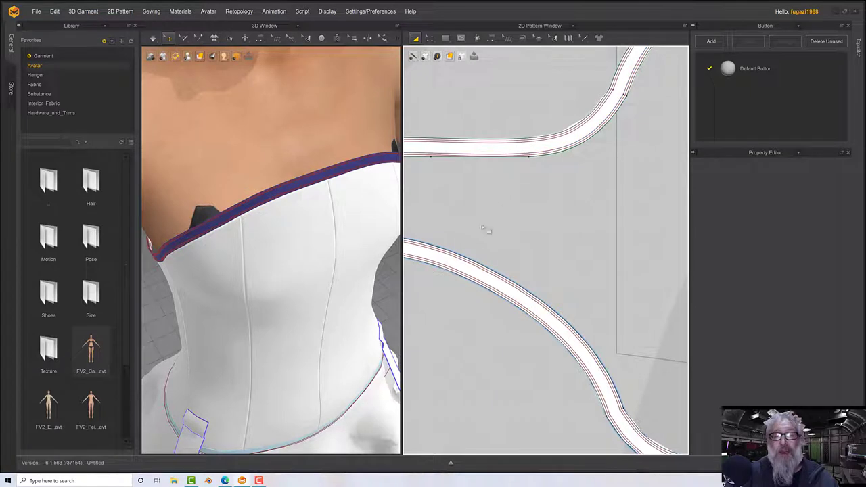
left_click(466, 263)
right_click(465, 265)
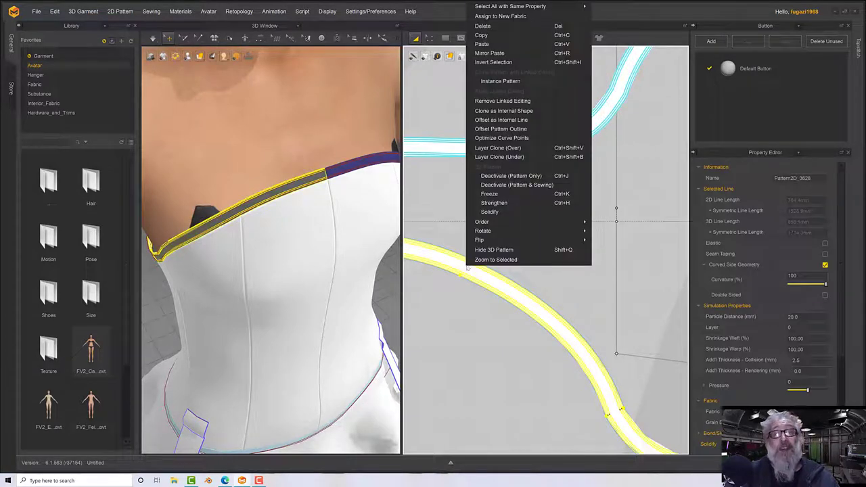
left_click(514, 110)
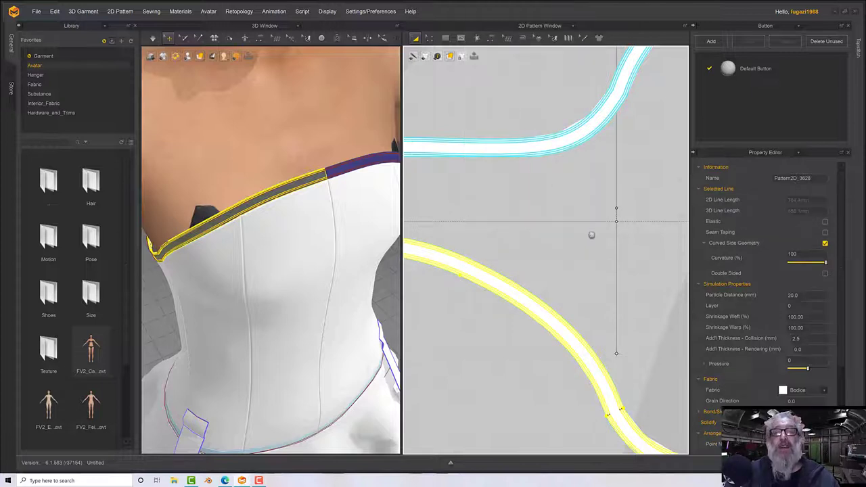
- Remove the linked editing from the original neckline band on the avatar's left side
scroll(591, 235, "down", 5)
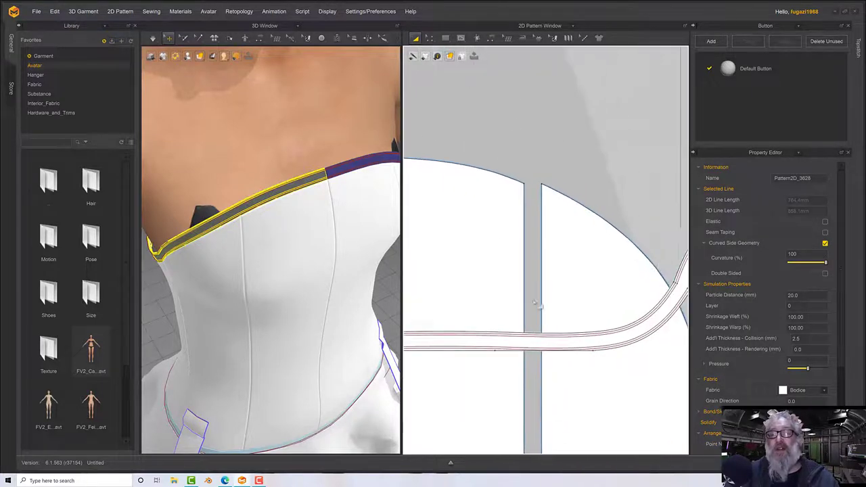
left_click(543, 342)
right_click(543, 342)
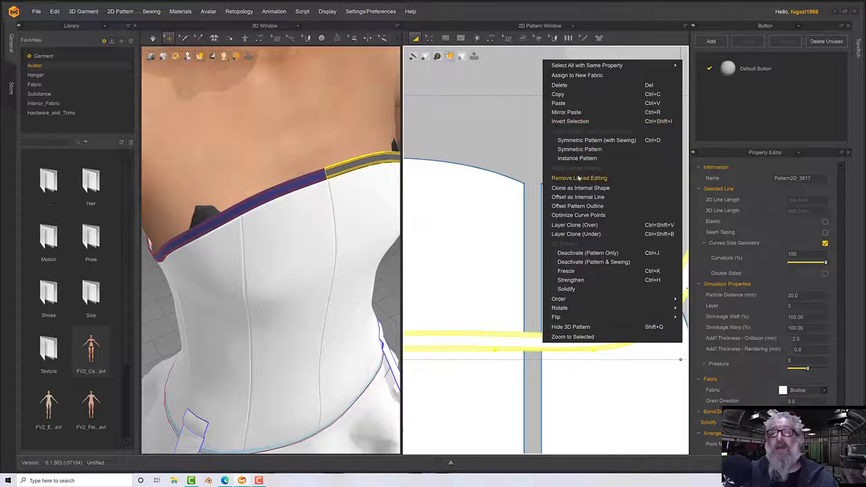
left_click(579, 178)
- Delete the internal fold lines along both long edges of the neckline band that overlaps the right bodice pieces in 2D
left_click(430, 39)
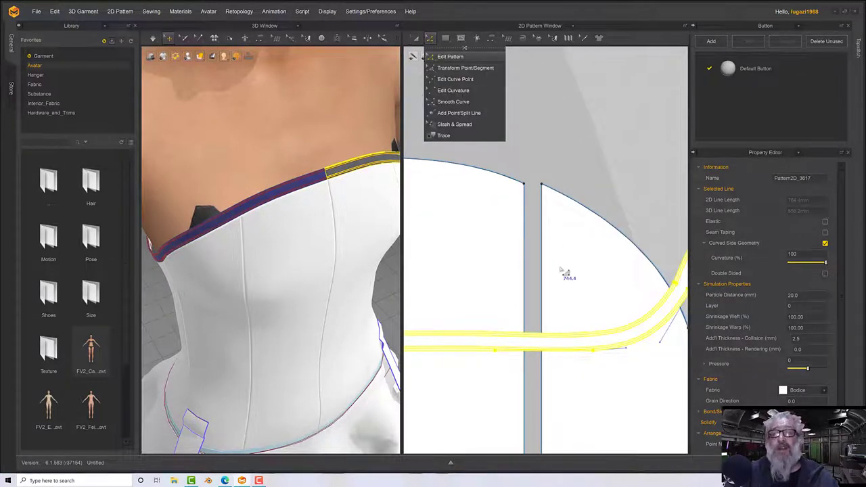
left_click(597, 166)
left_click(670, 309)
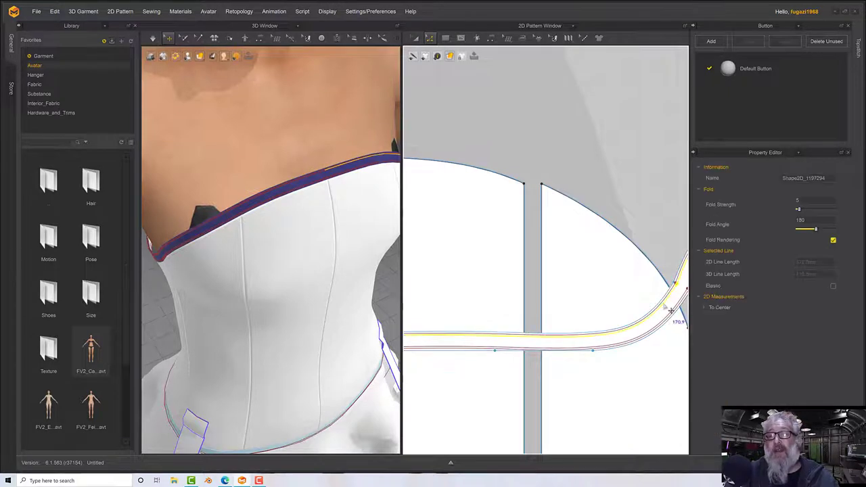
left_click(670, 306)
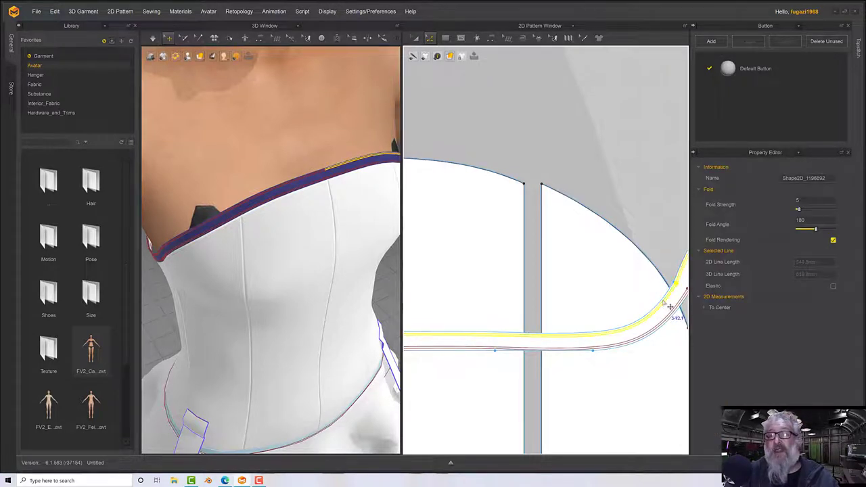
left_click(677, 318, "shift")
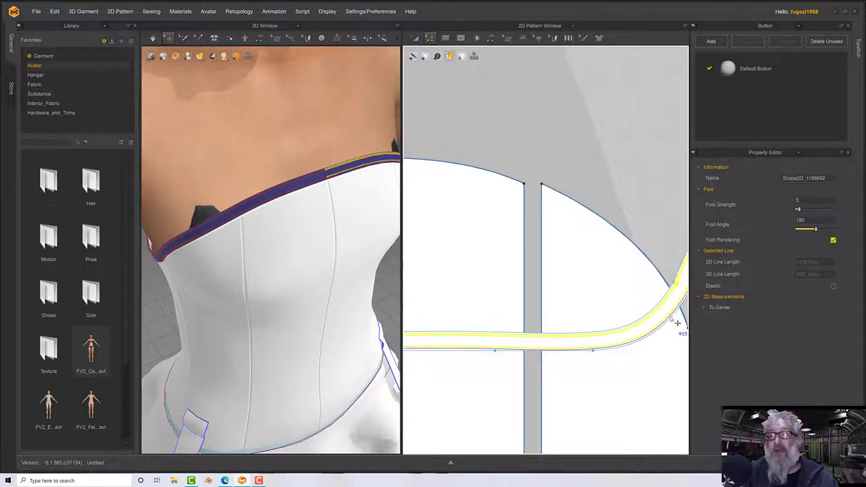
left_click(670, 317, "shift")
left_click(677, 323, "shift")
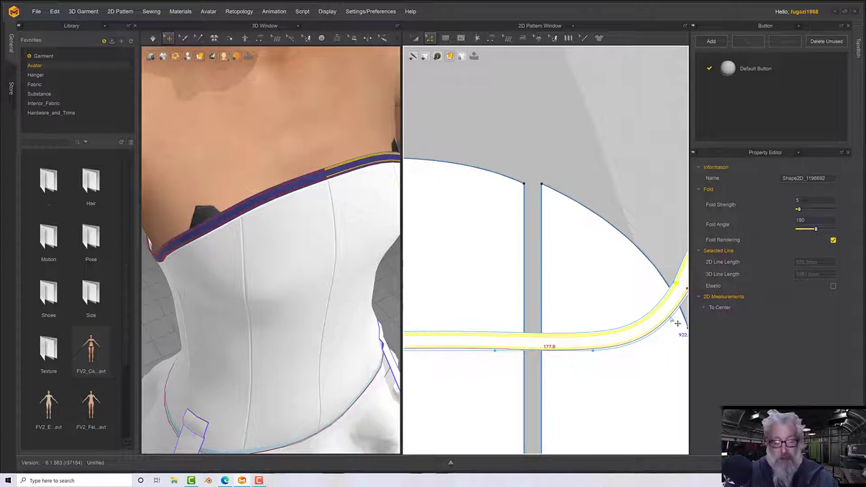
key("Escape")
left_click(672, 326)
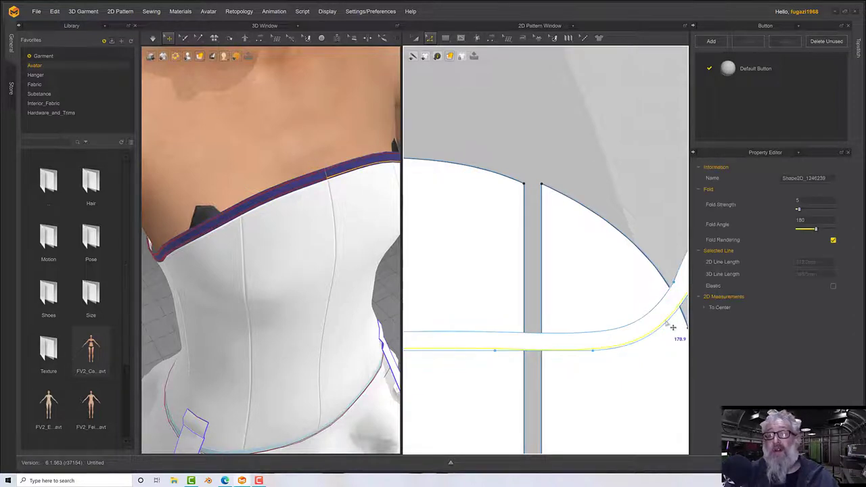
key("Escape")
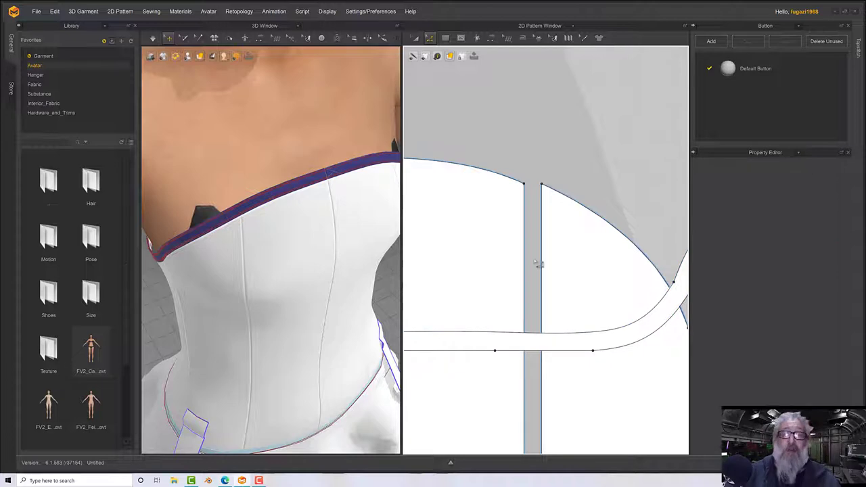
- Delete the internal lines along both long edges of the linked pair of neckline bands in the left half of the pattern layout
scroll(536, 261, "down", 6)
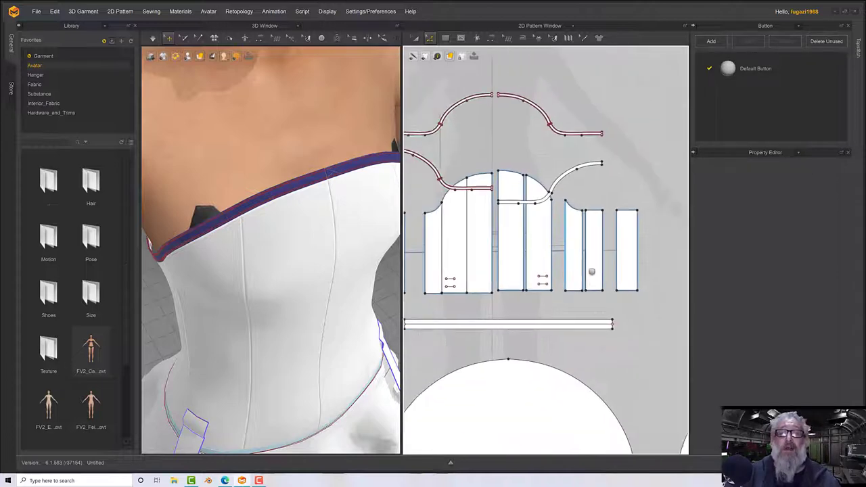
scroll(579, 236, "up", 6)
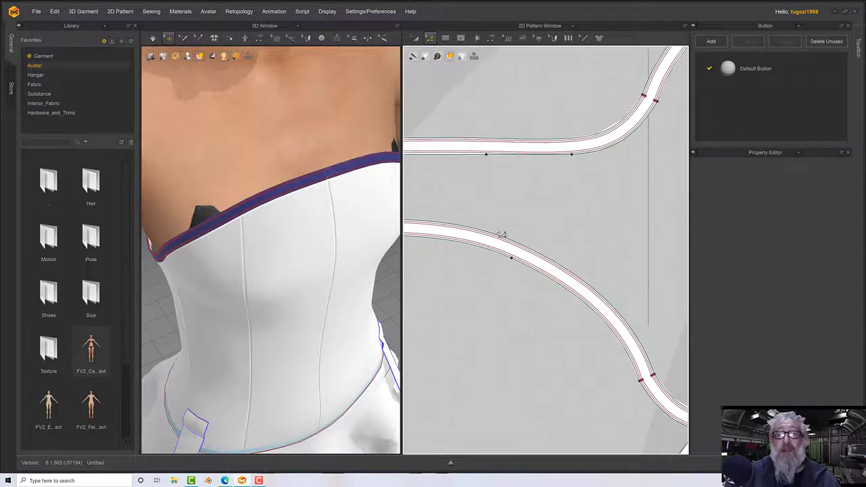
left_click(502, 242)
left_click(501, 247)
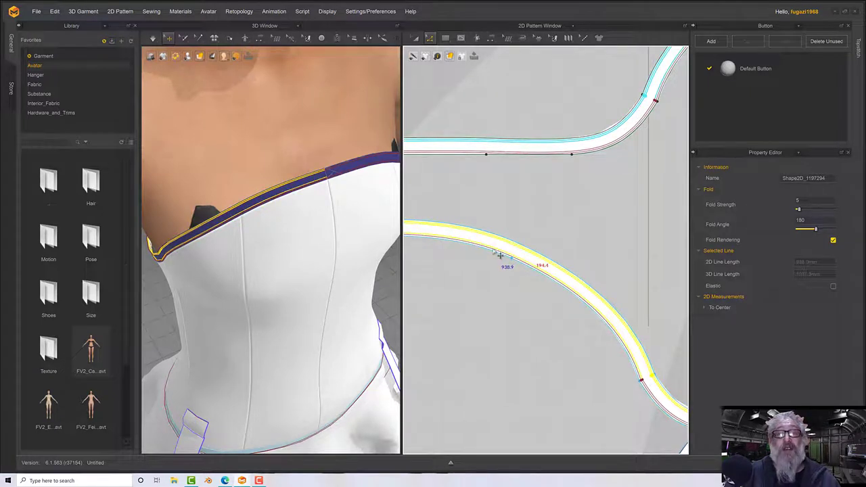
left_click(499, 255)
left_click(499, 255)
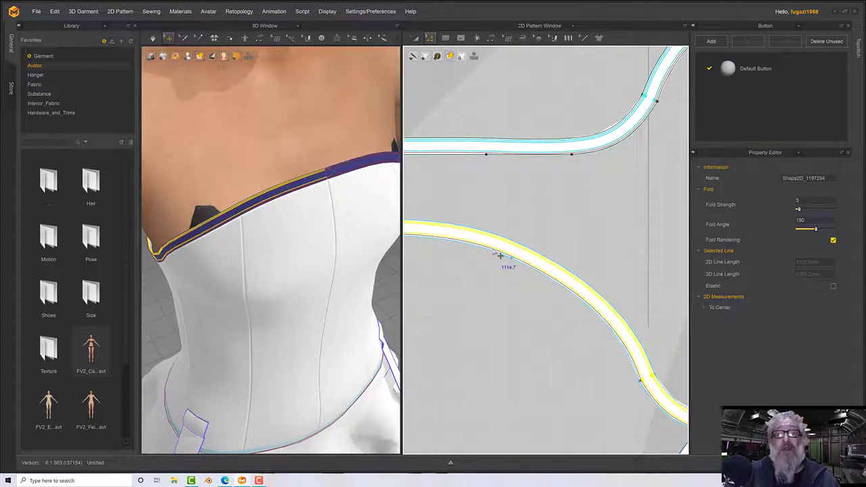
key("Escape")
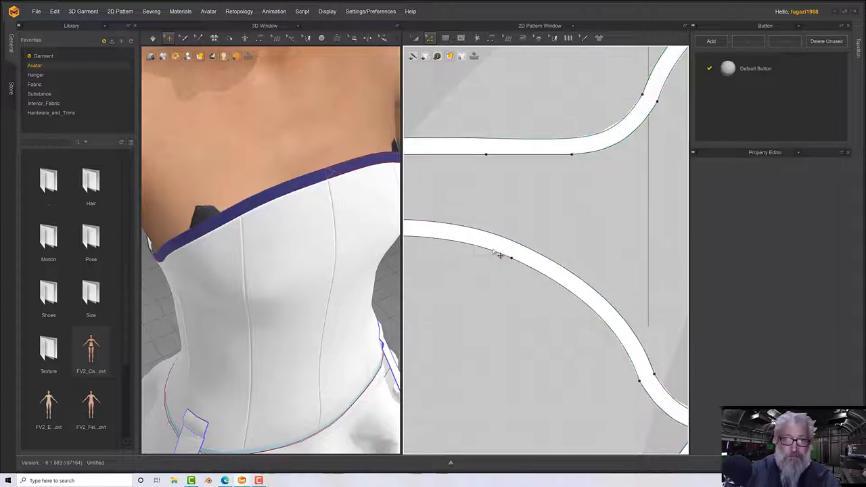
- Simulate the bodice without the bands' internal lines and inspect how the neckline settles
key("space")
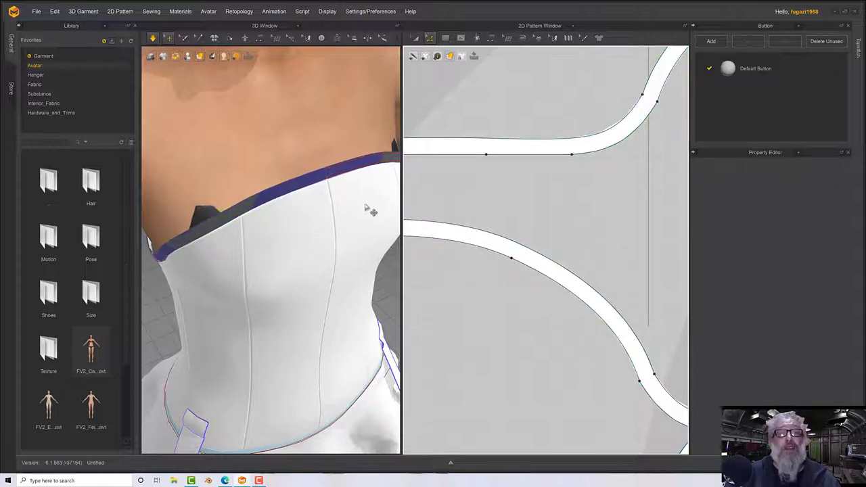
key("space")
right_click_drag(368, 198, 377, 196)
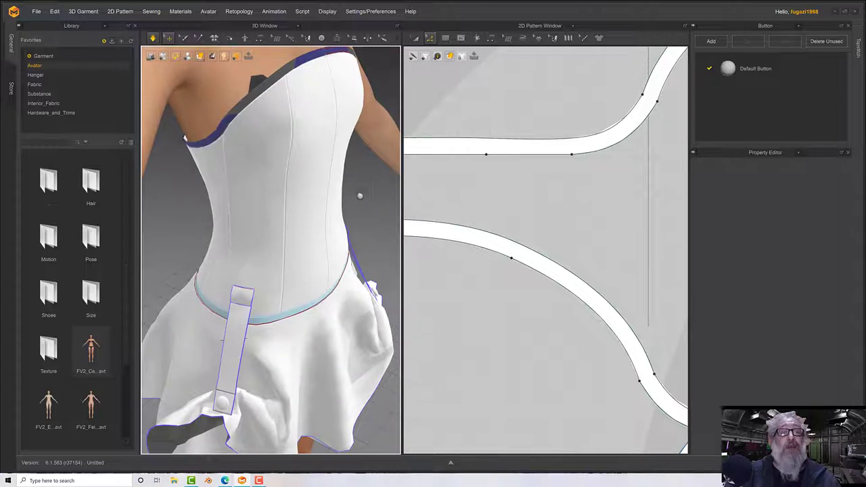
key("space")
middle_click_drag(342, 127, 332, 212)
- Select the band along the front neckline on the avatar, check it from the side and freeze it
left_click(282, 178)
right_click_drag(318, 180, 234, 171)
key("space")
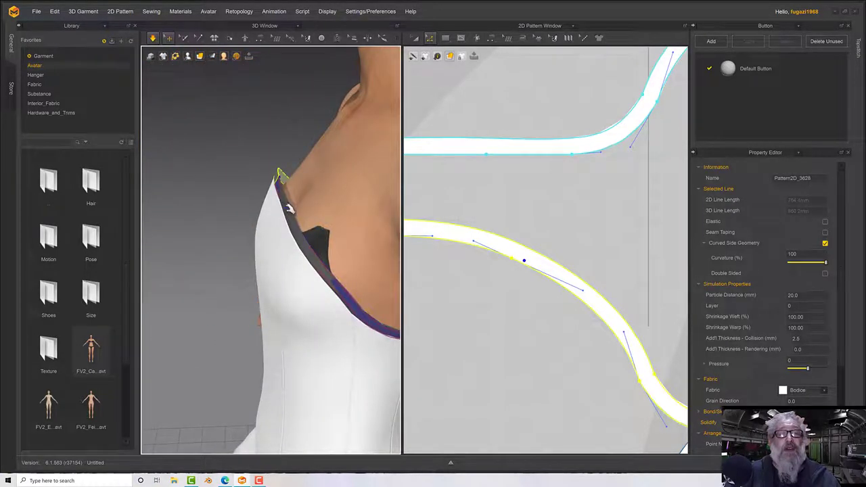
right_click_drag(289, 209, 326, 200)
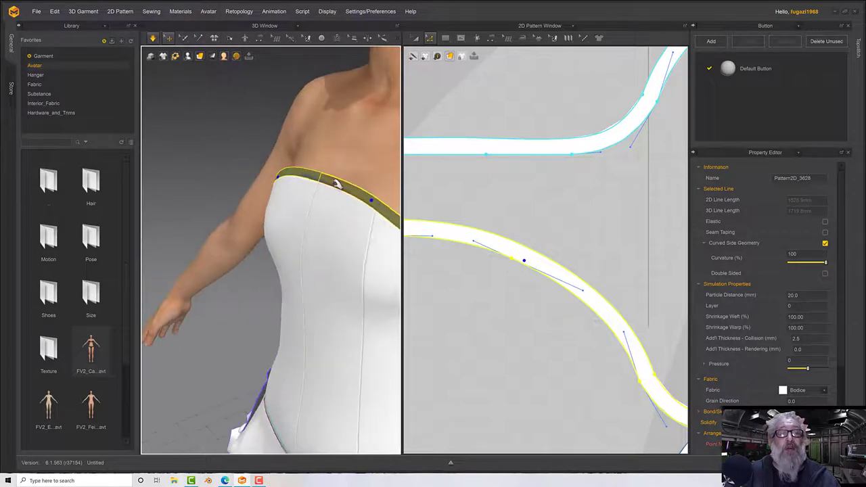
right_click(350, 185)
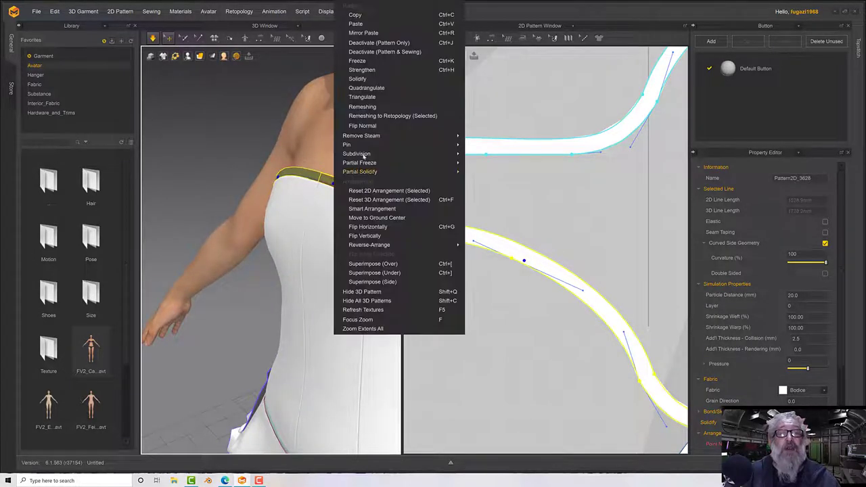
left_click(358, 60)
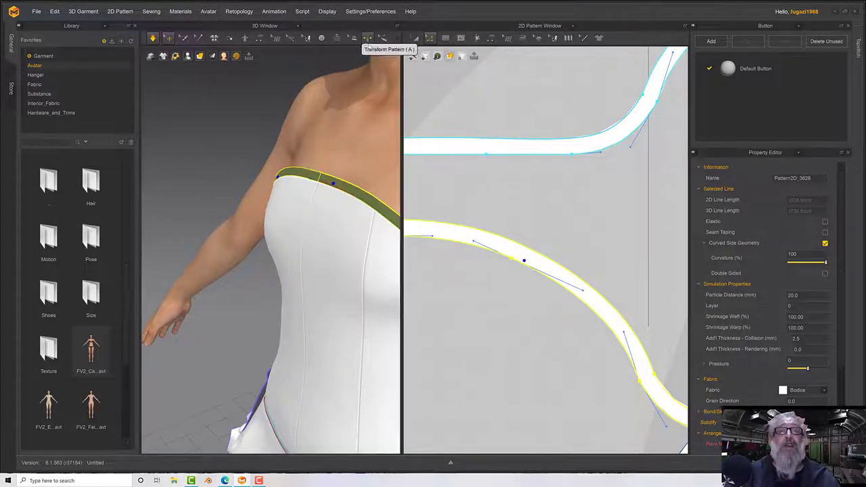
left_click(415, 38)
left_click(498, 148)
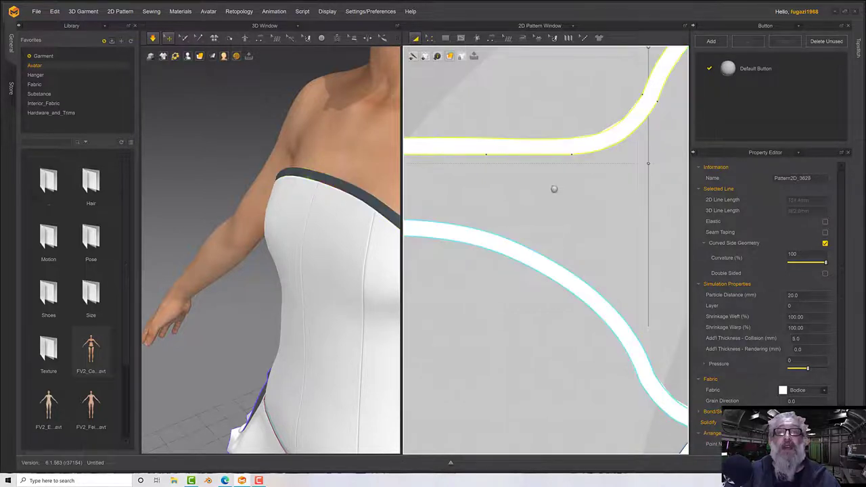
middle_click_drag(601, 196, 344, 218)
scroll(474, 206, "up", 3)
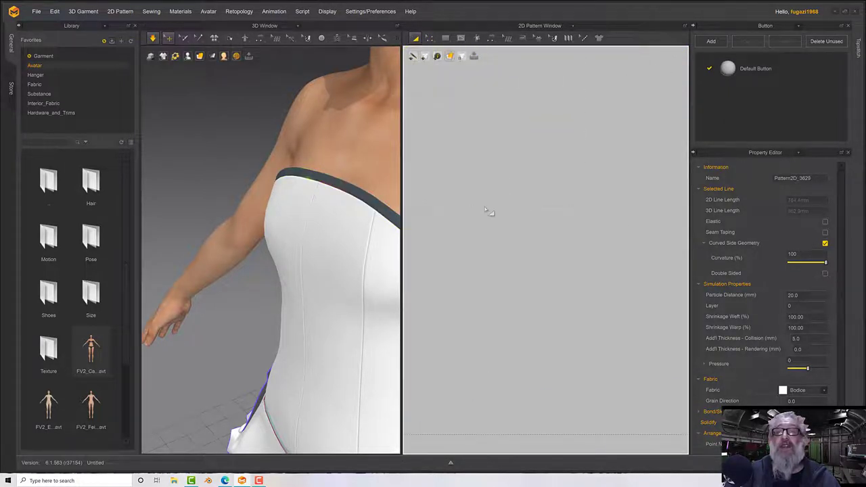
scroll(488, 212, "down", 3)
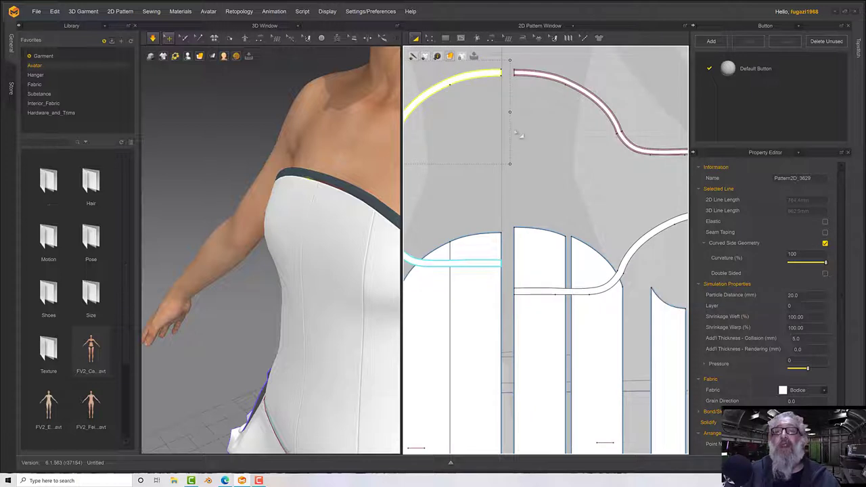
scroll(519, 134, "up", 3)
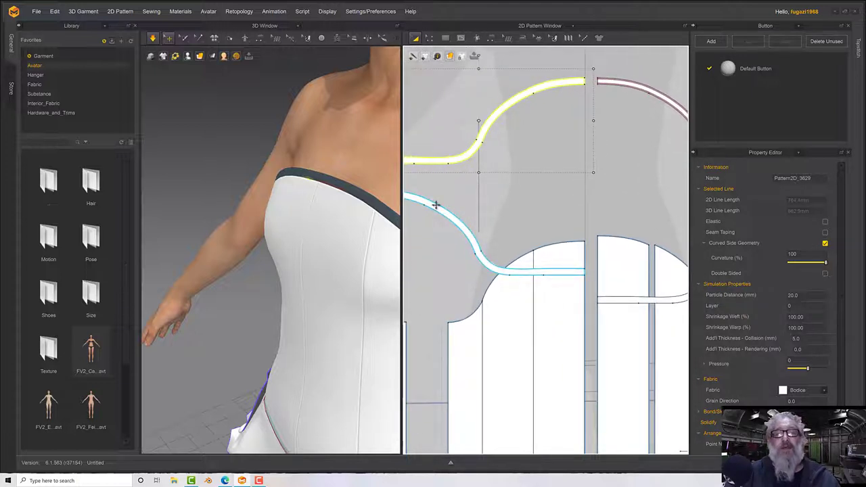
left_click(437, 205, "shift")
middle_click_drag(498, 183, 456, 169)
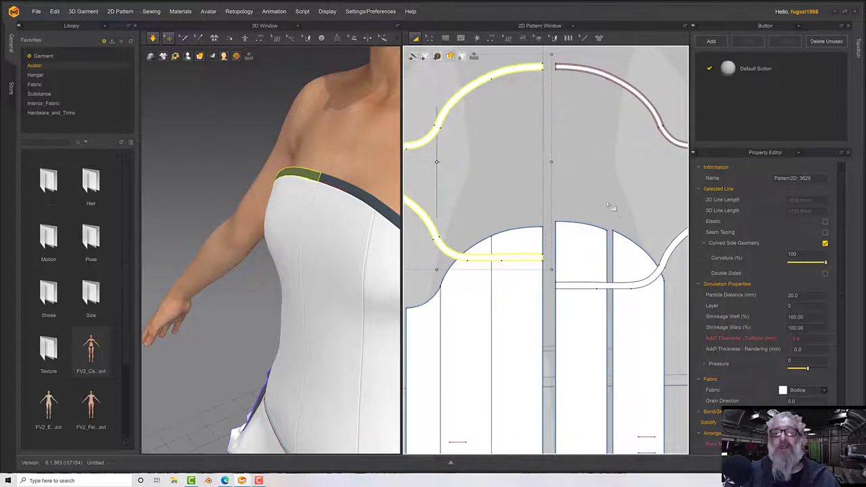
middle_click_drag(607, 204, 511, 177)
middle_click_drag(574, 169, 660, 237)
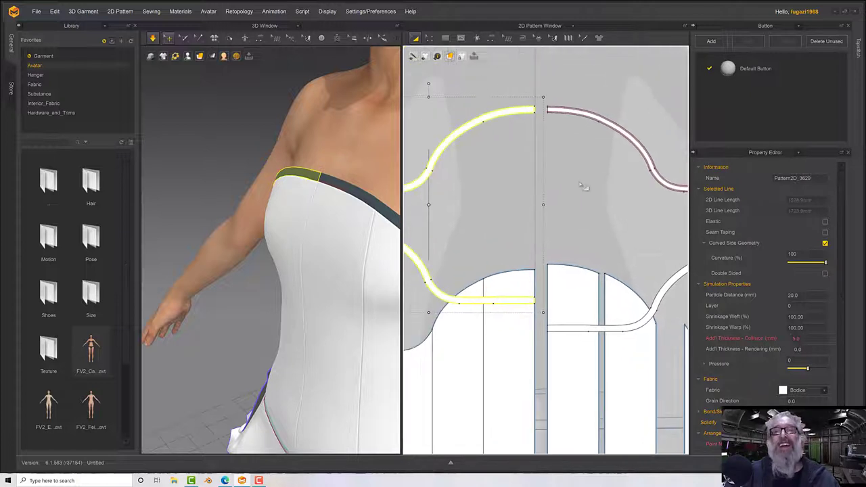
left_click(580, 181)
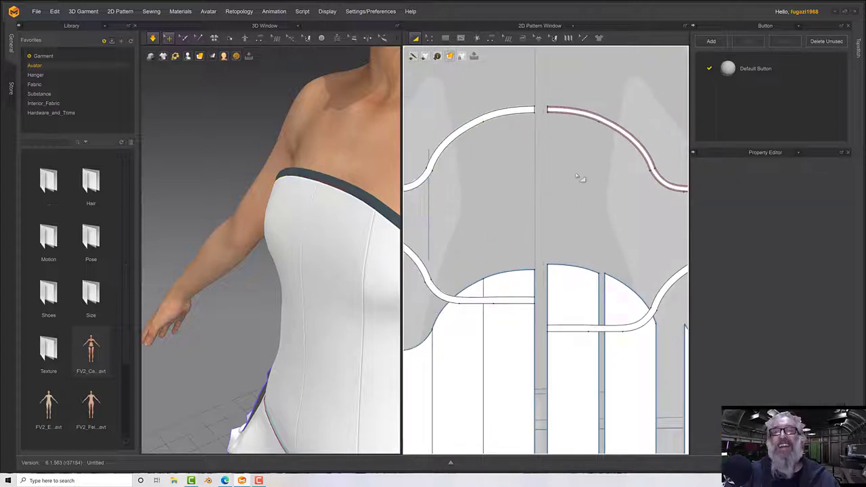
- Select all four neckline bands, both upper and both lower ones in 2D, and remove their linked editing
left_click(514, 109)
left_click(428, 274, "shift")
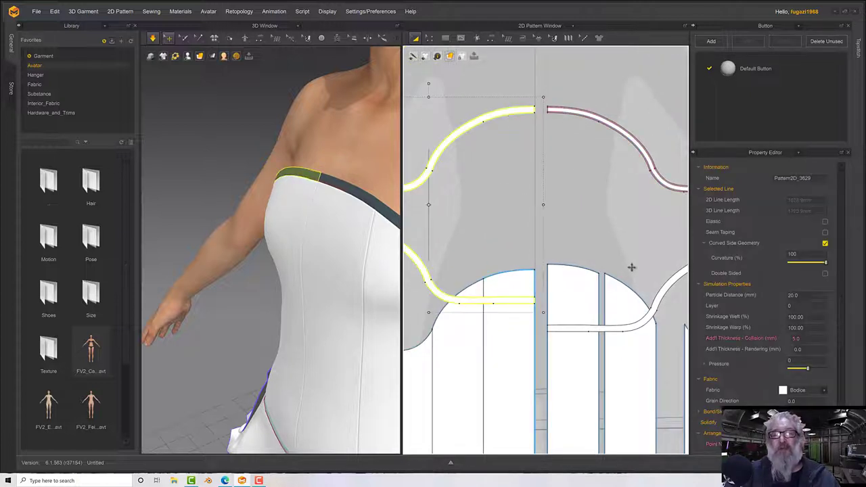
left_click(671, 276, "shift")
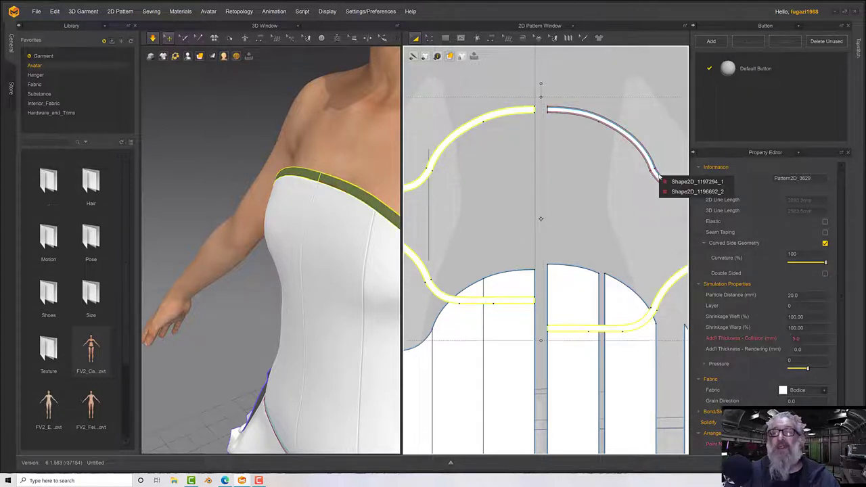
middle_click_drag(624, 174, 531, 196)
scroll(531, 195, "up", 5)
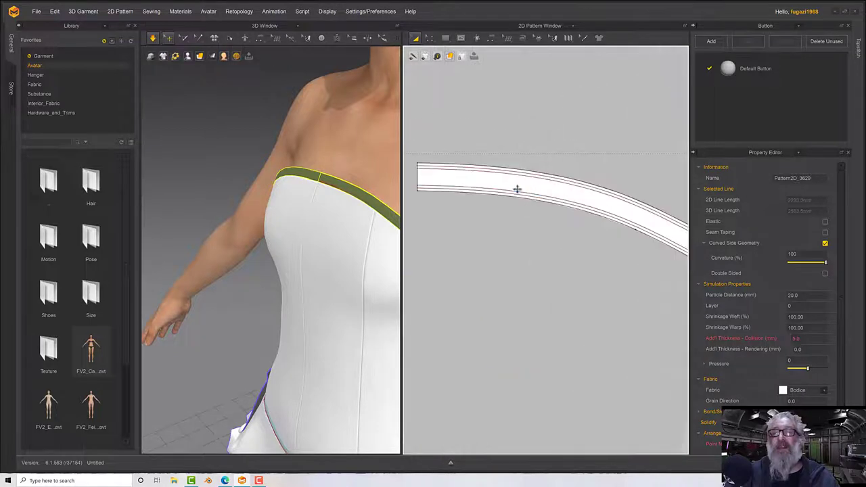
right_click(503, 184)
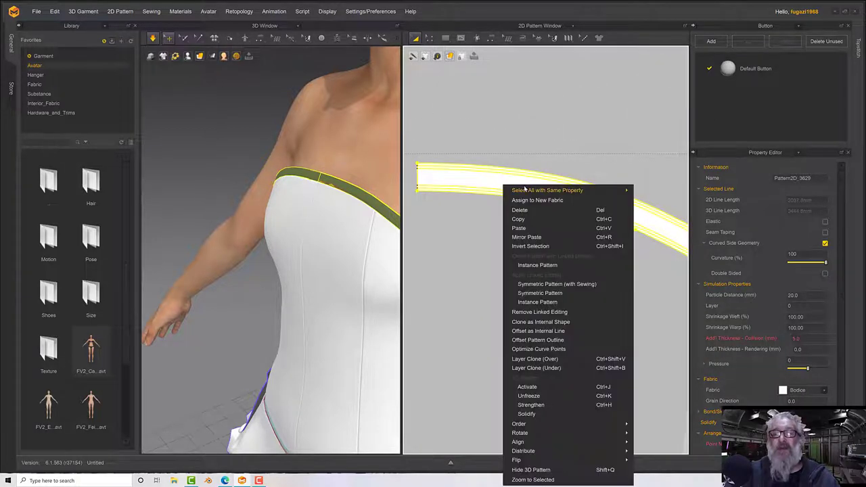
left_click(536, 312)
scroll(505, 252, "down", 4)
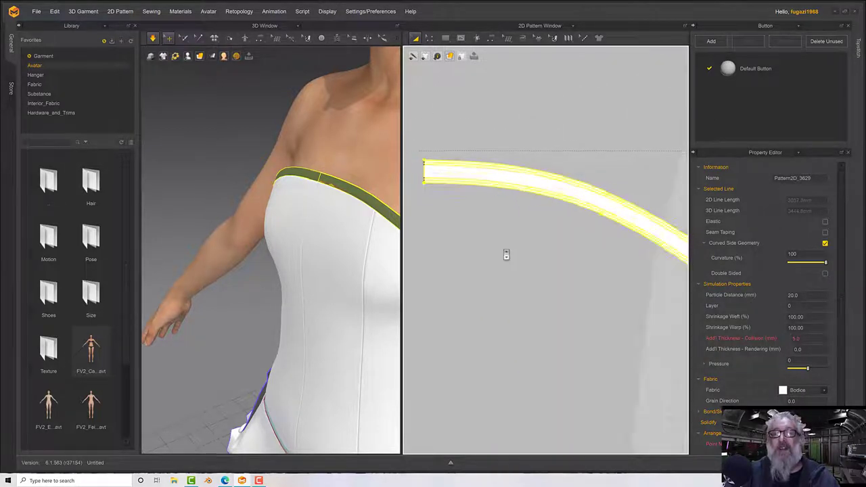
scroll(553, 258, "down", 4)
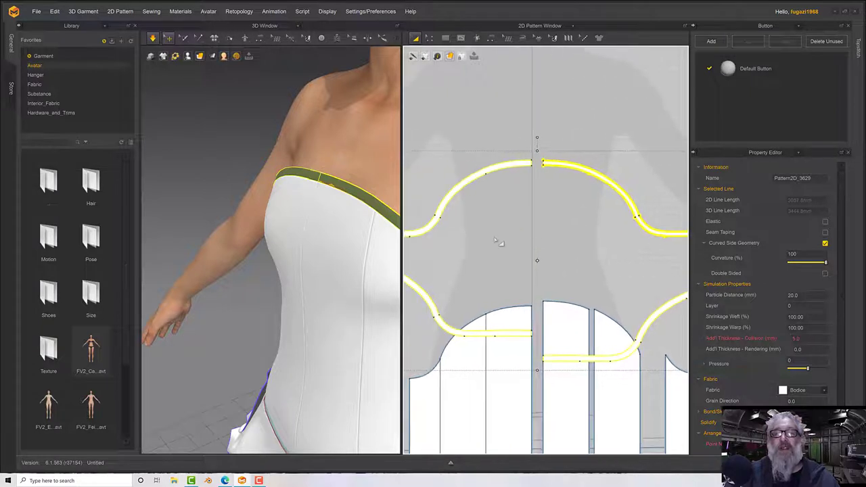
left_click(433, 110)
- Offset the upper edge of the upper neckline band in the pattern layout's left half as 2 internal lines at 1.0 mm distance
left_click(429, 38)
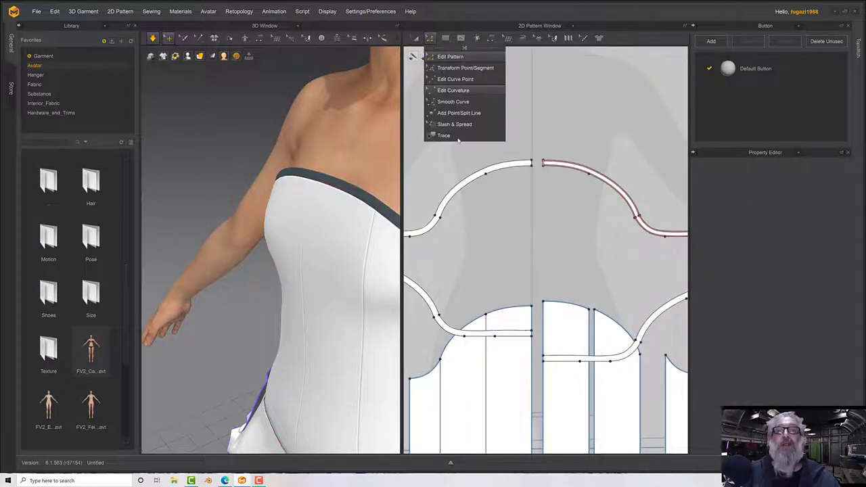
left_click(460, 90)
left_click(478, 177)
scroll(498, 209, "up", 3)
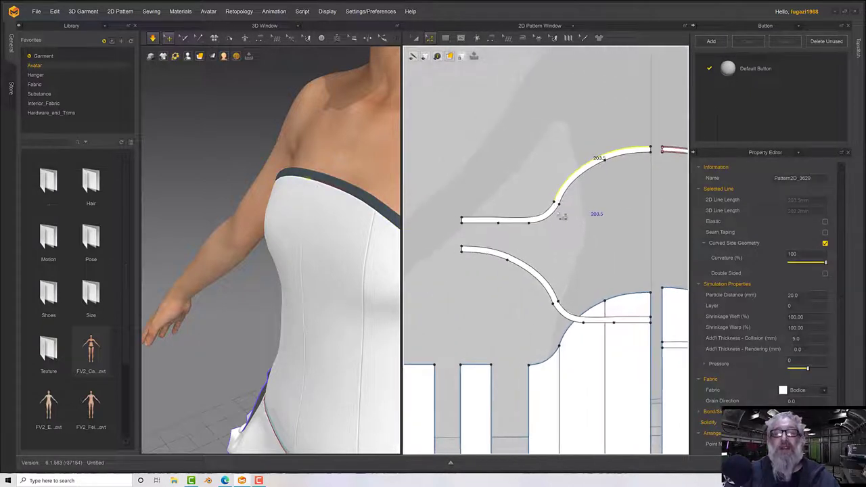
right_click(538, 218)
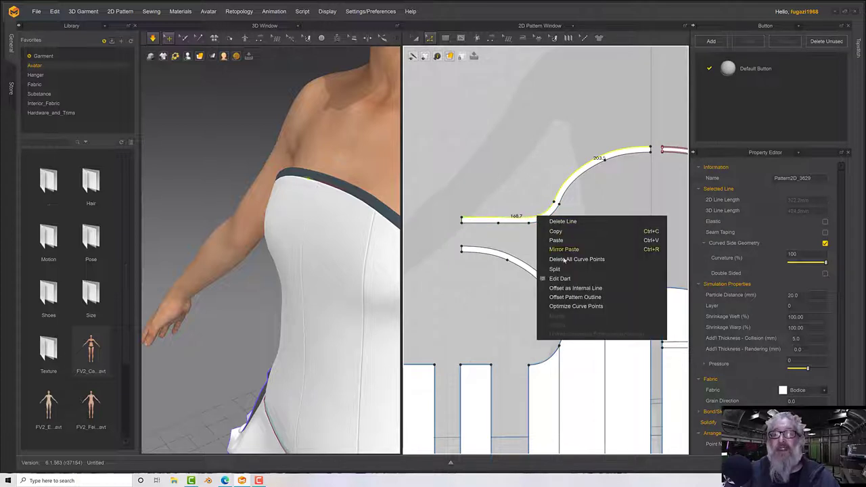
left_click(574, 288)
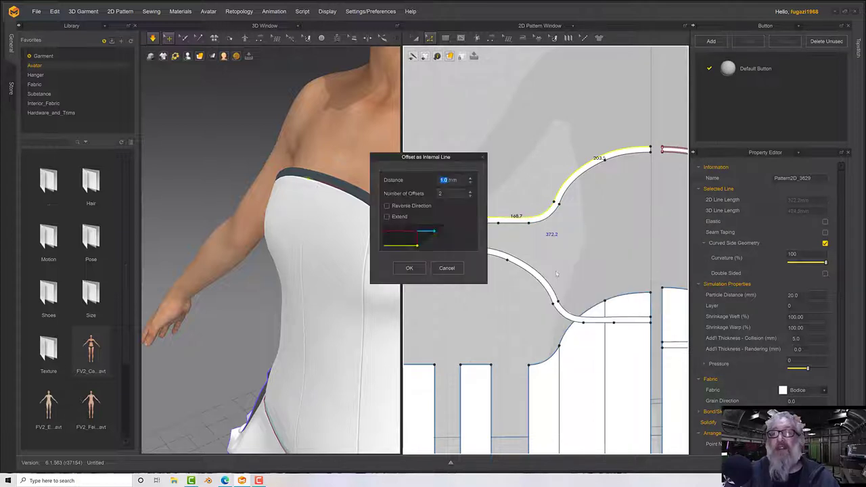
left_click(409, 268)
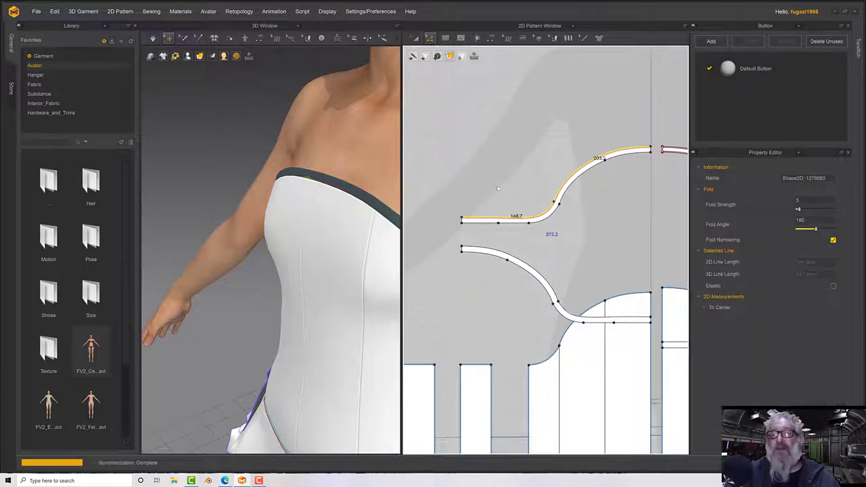
- Try to offset the same upper band's lower edge segments as 2 internal lines at 1.0 mm distance
scroll(578, 219, "down", 3)
middle_click_drag(530, 185, 577, 209)
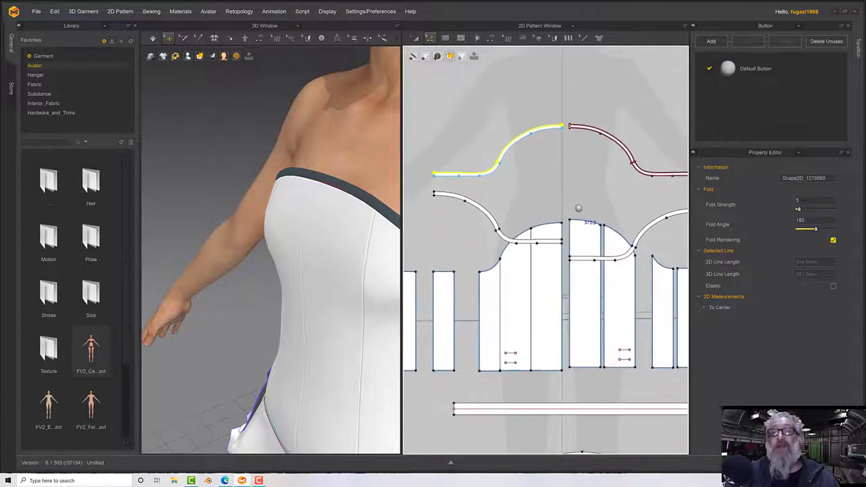
scroll(510, 193, "up", 3)
left_click(545, 229)
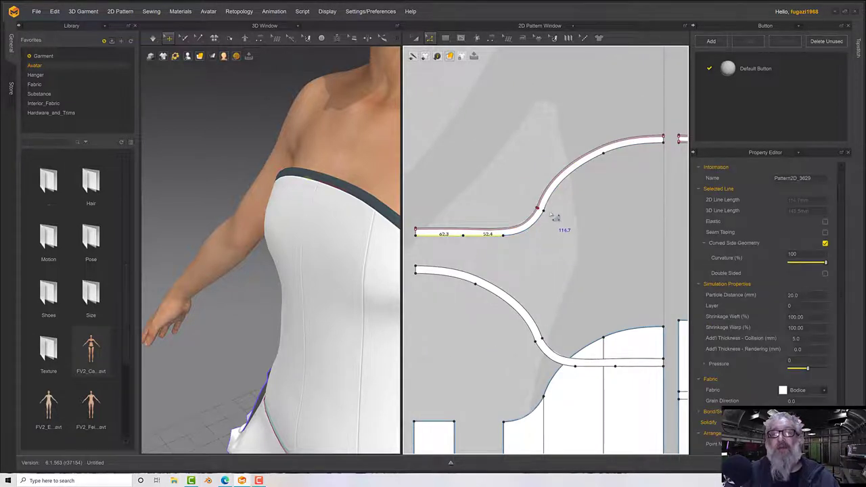
right_click(620, 151)
left_click(615, 182)
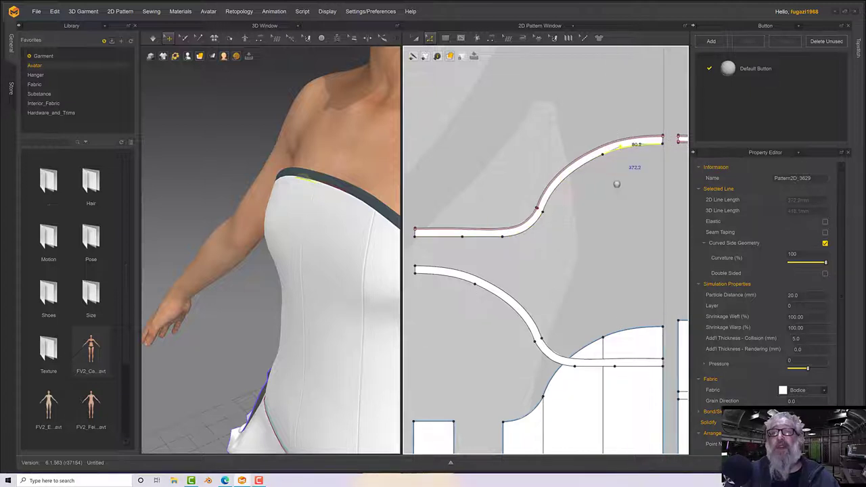
key("ctrl+z")
left_click(587, 164, "shift")
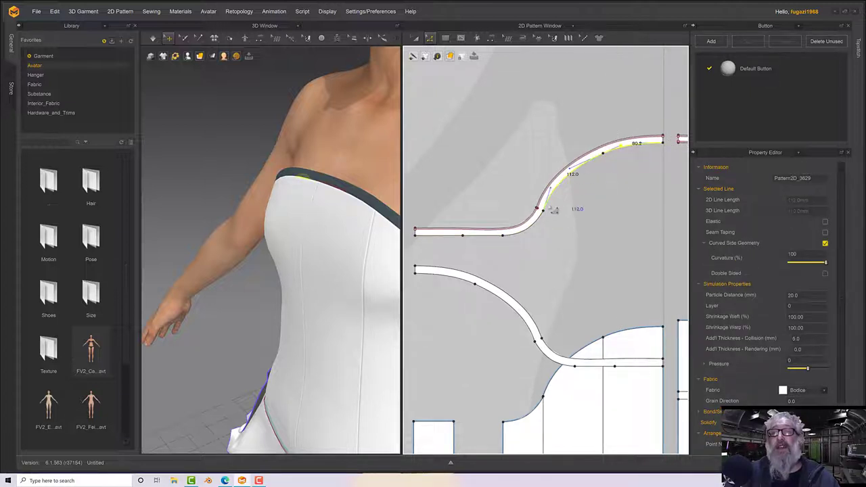
left_click(476, 238, "shift")
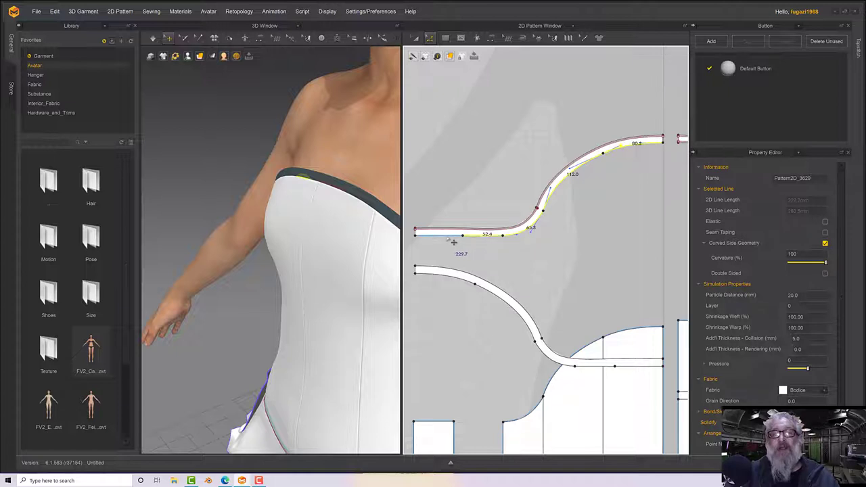
right_click(447, 236)
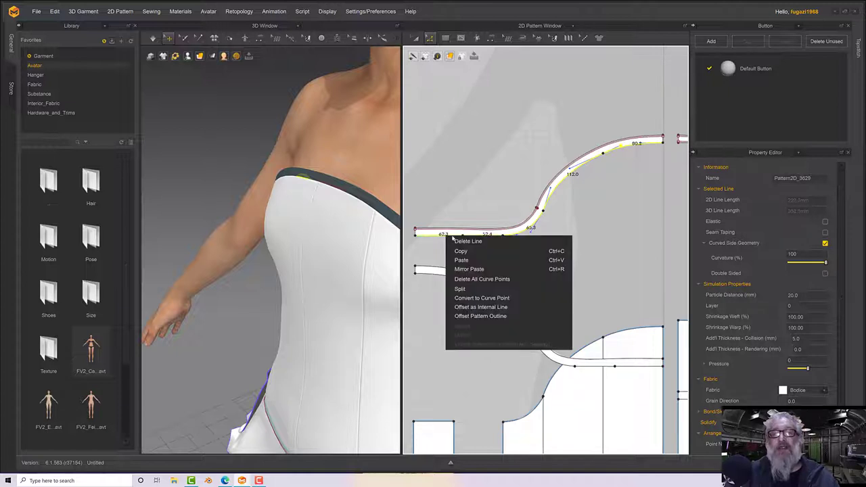
left_click(481, 307)
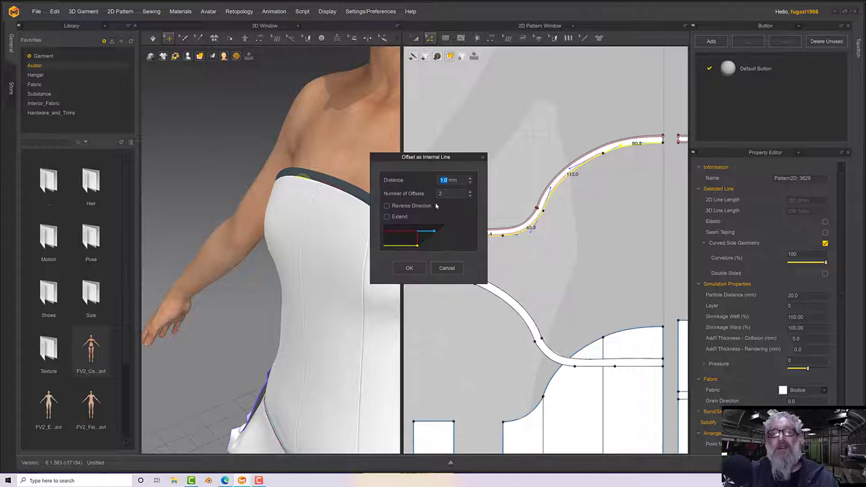
left_click(409, 267)
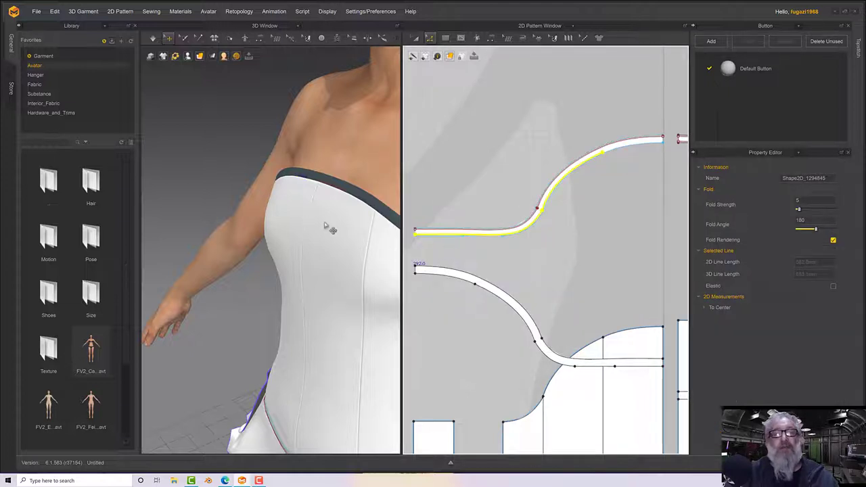
- Check the internal lines near the band's centre-front end and undo the lower-edge offset
left_click(416, 40)
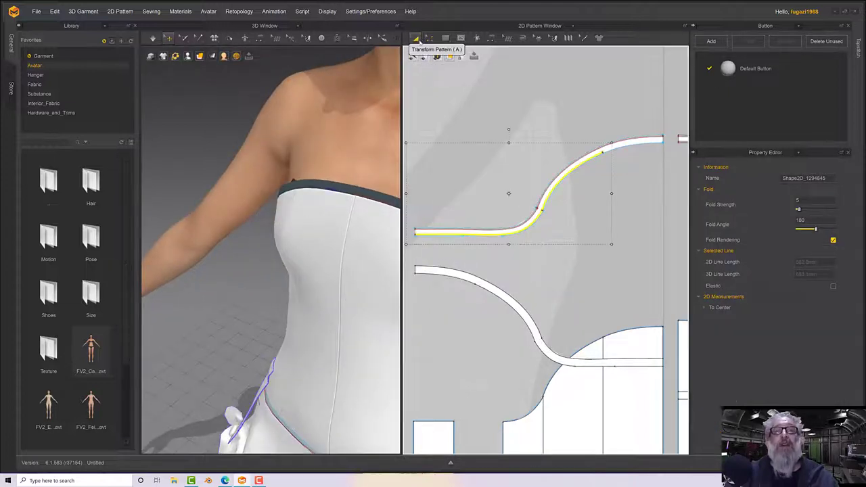
left_click(636, 139)
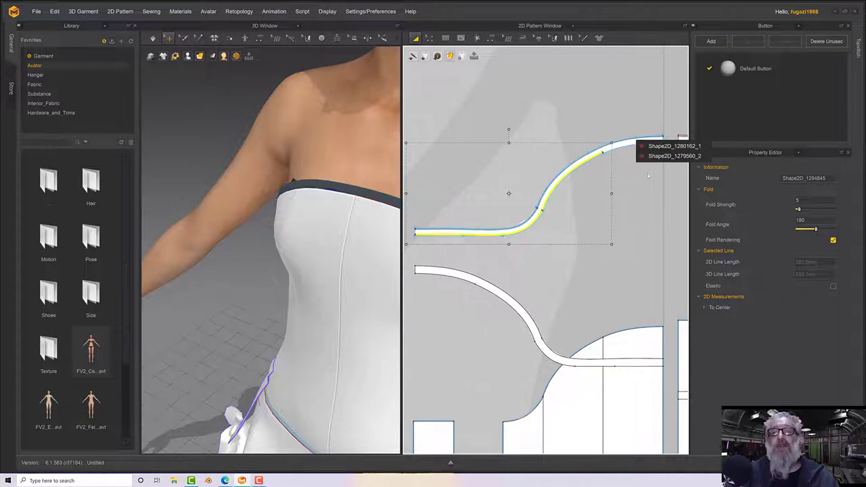
left_click(653, 155)
scroll(561, 166, "down", 4)
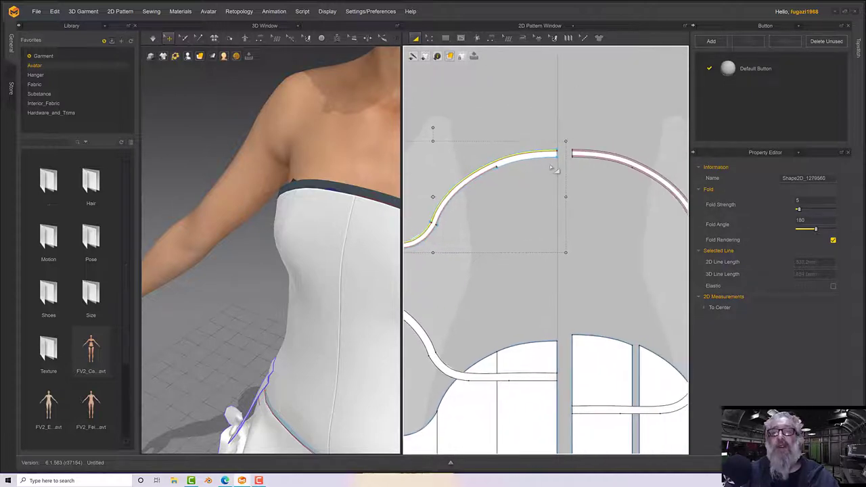
scroll(553, 168, "up", 5)
left_click(587, 213)
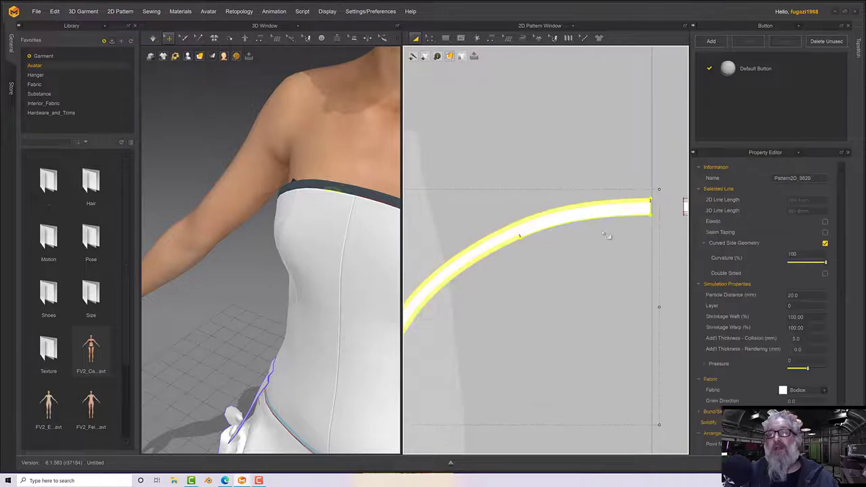
key("ctrl+z")
key("ctrl+z")
key("ctrl+z")
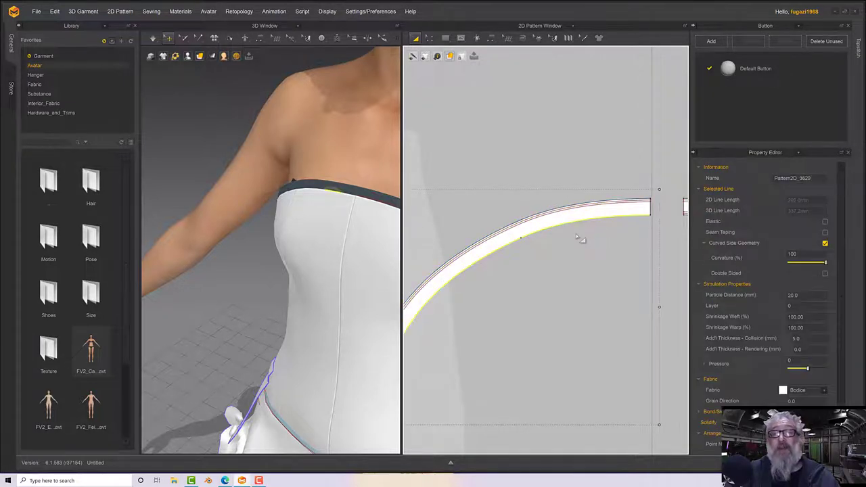
- Select every segment along the upper-left band's lower edge and offset them as 2 internal lines at 1.0 mm distance
left_click(430, 38)
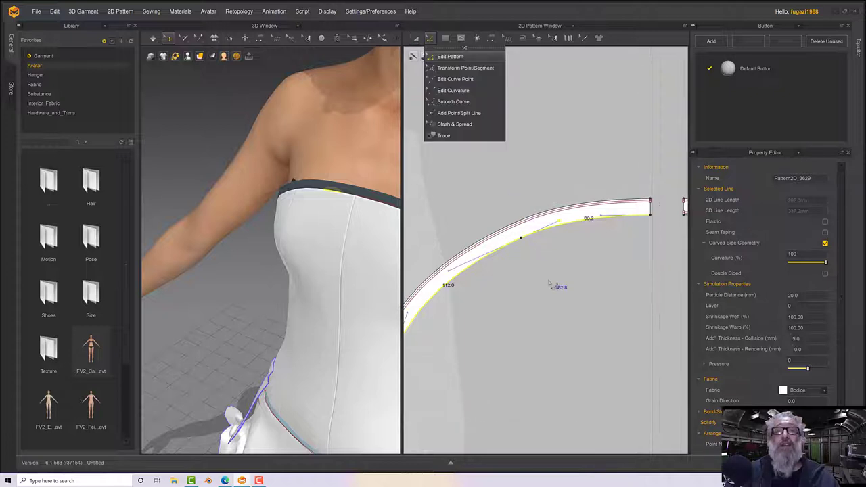
middle_click_drag(549, 284, 762, 135)
left_click(576, 250, "shift")
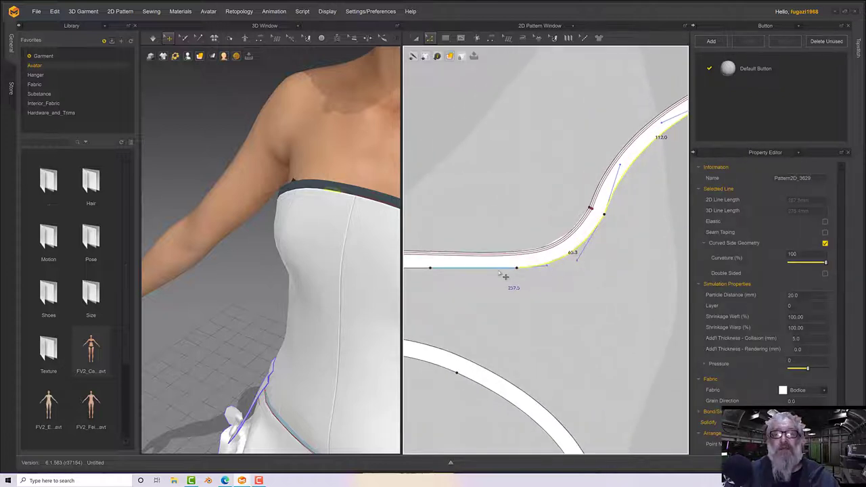
right_click_drag(493, 284, 584, 276)
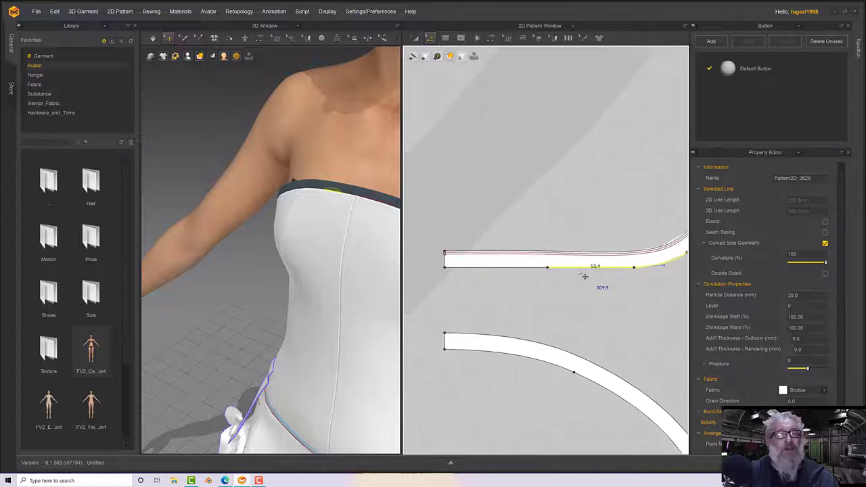
right_click(533, 270)
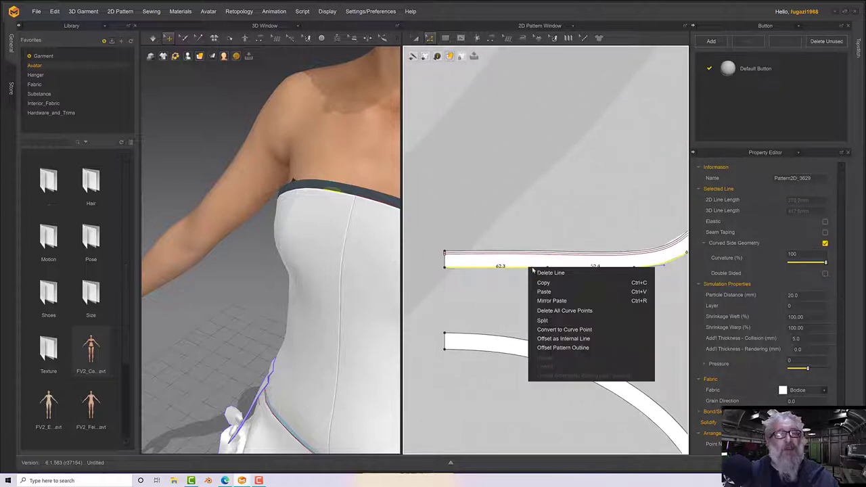
left_click(551, 339)
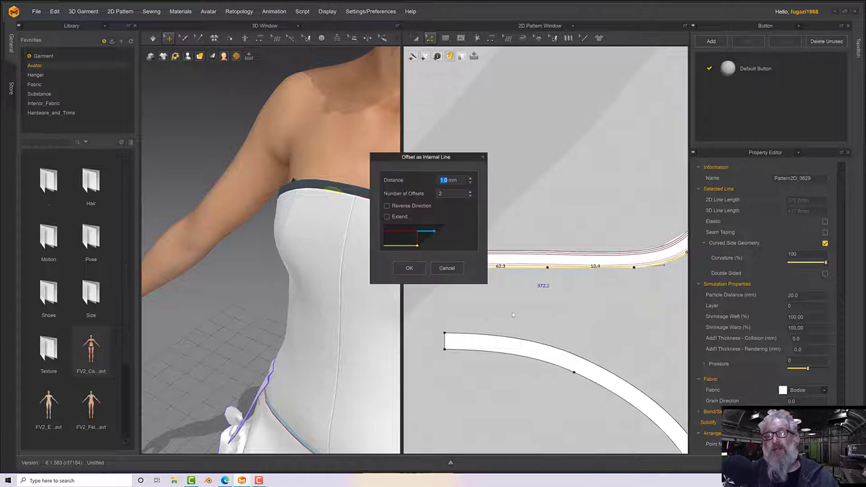
left_click(416, 273)
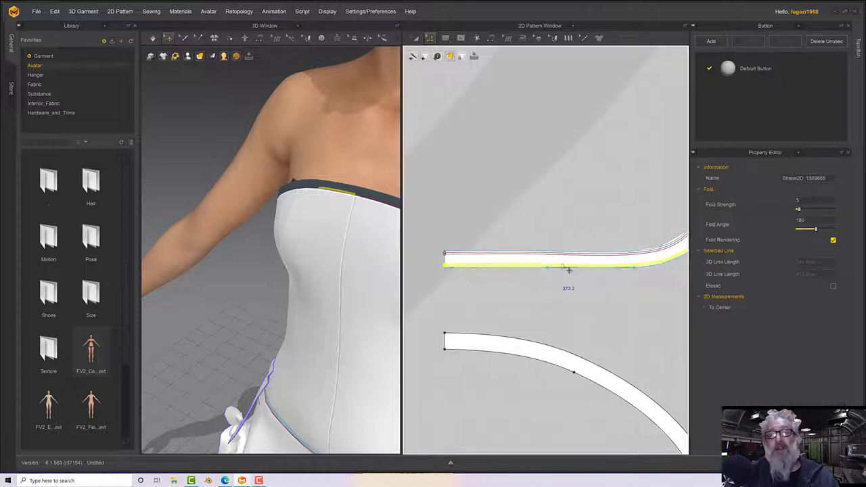
- Select both upper neckline bands in the pattern layout and activate them on the avatar
middle_click_drag(604, 187, 322, 277)
middle_click_drag(541, 218, 386, 264)
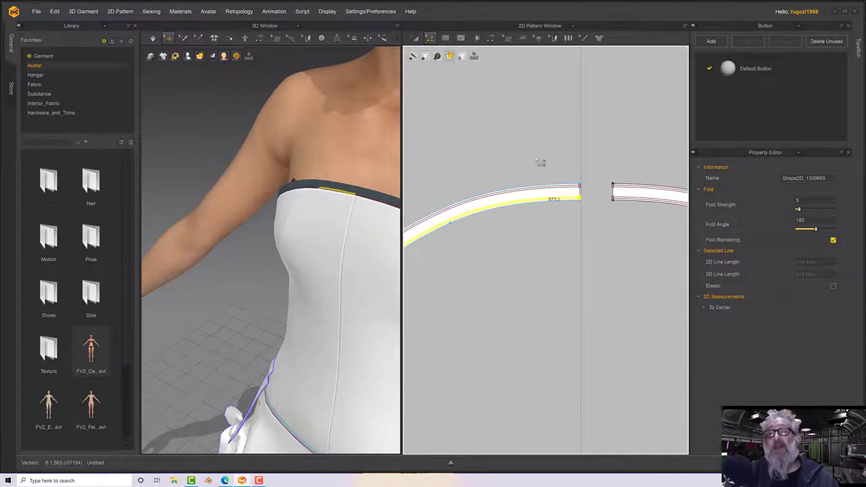
left_click(416, 38)
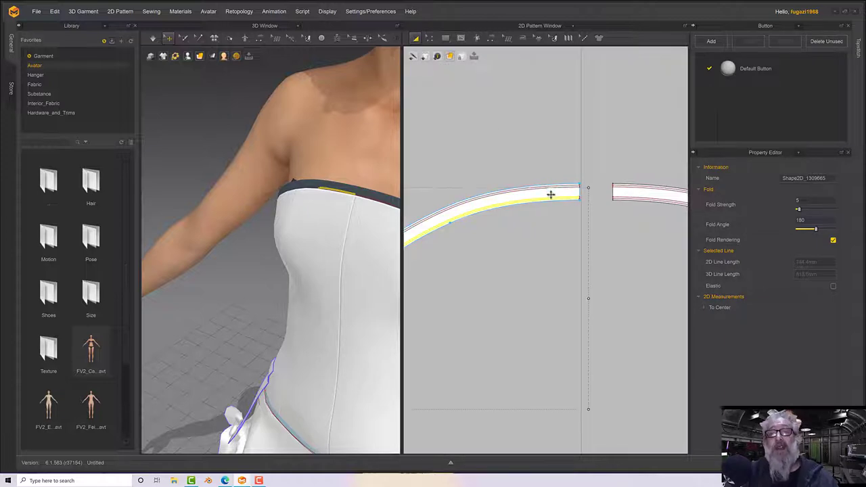
left_click(550, 195)
left_click(622, 192, "shift")
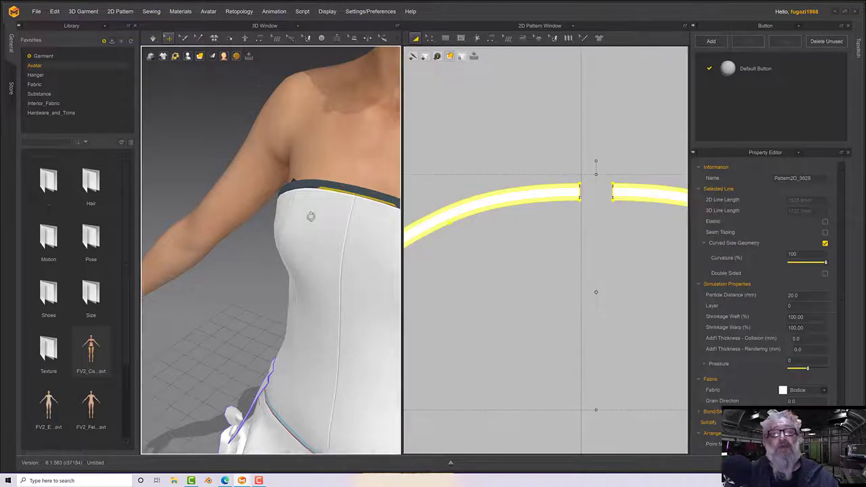
right_click_drag(311, 216, 368, 221)
middle_click_drag(367, 220, 275, 218)
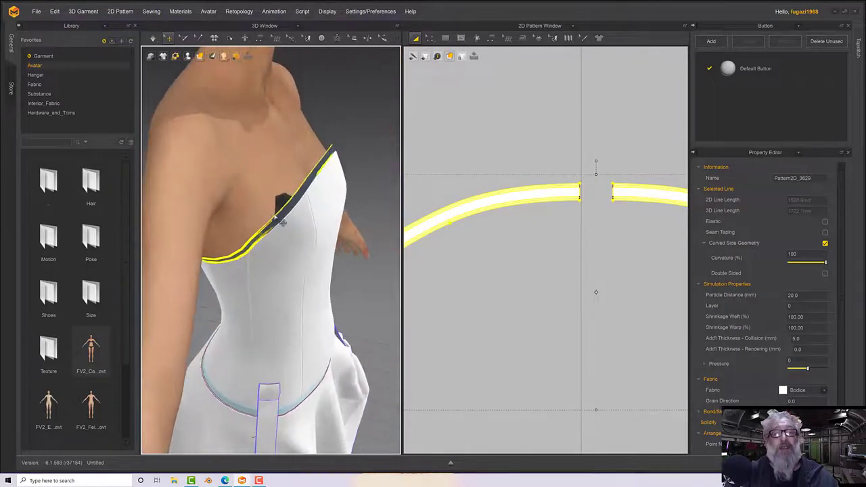
scroll(283, 223, "up", 1)
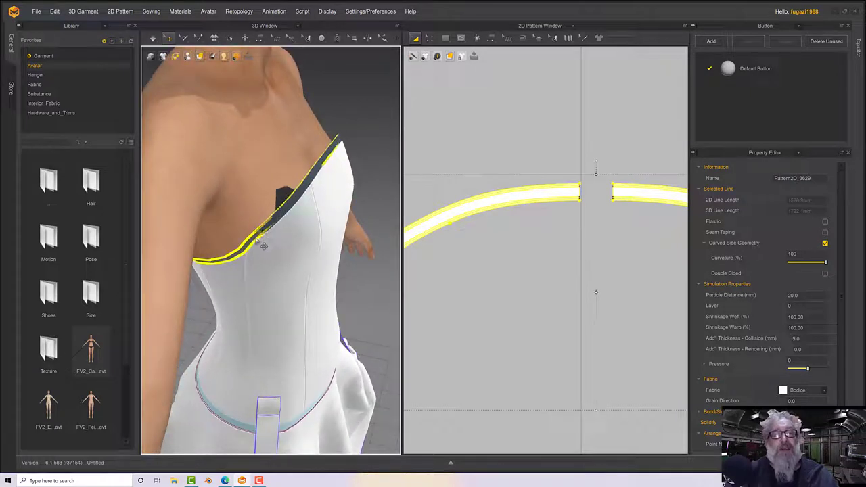
right_click(264, 246)
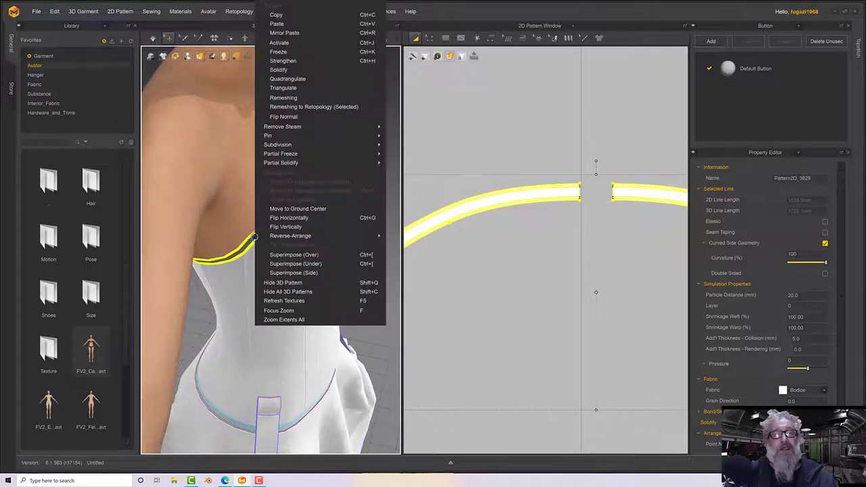
left_click(294, 43)
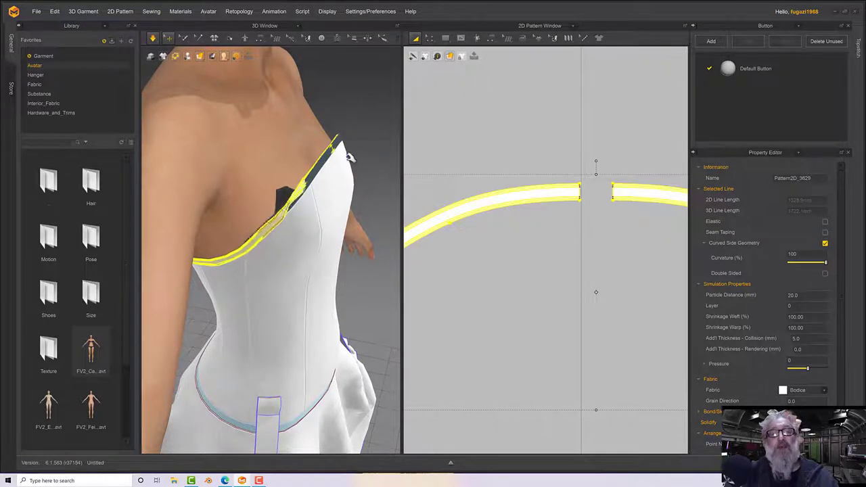
- Simulate the activated neckline bands and inspect how they settle around the front, side and back of the bodice
right_click_drag(348, 157, 345, 174)
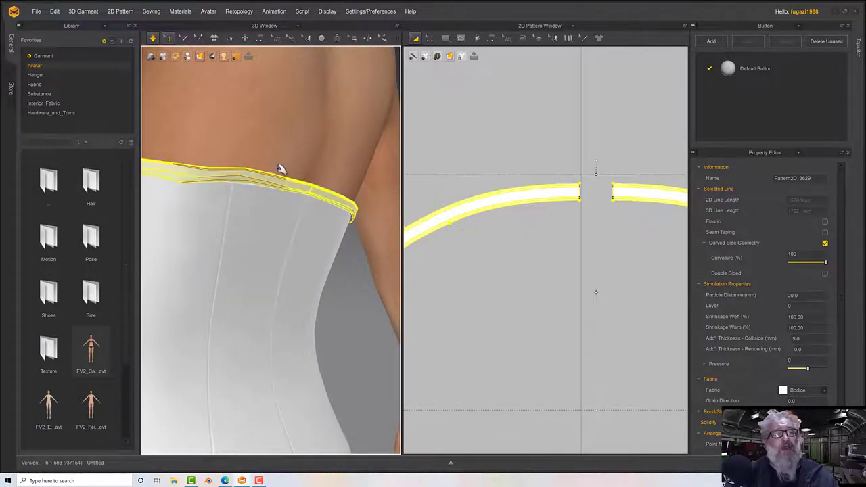
scroll(280, 173, "down", 3)
middle_click_drag(282, 175, 290, 223)
right_click_drag(290, 203, 377, 179)
key("space")
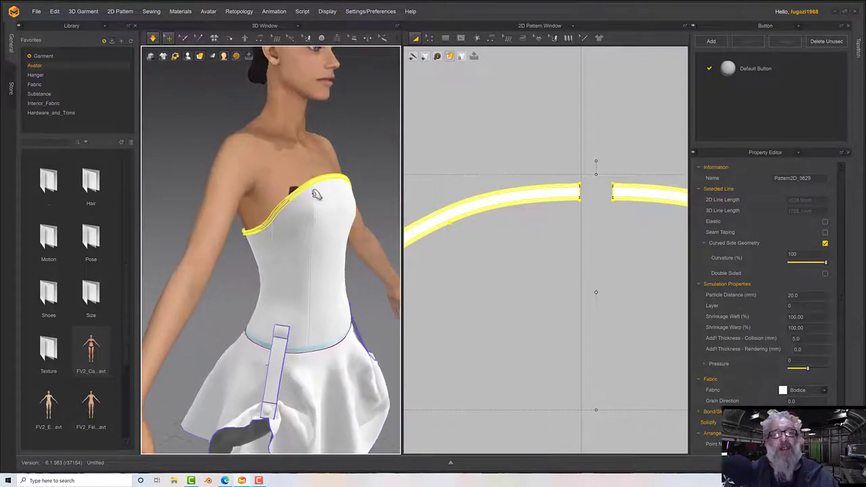
key("space")
scroll(316, 195, "up", 4)
right_click_drag(315, 195, 389, 191)
right_click_drag(259, 196, 406, 196)
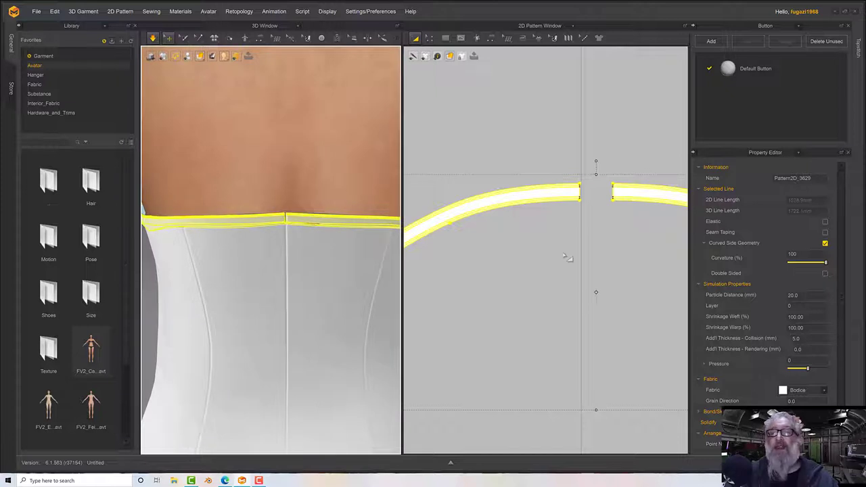
- Set the particle distance of the two selected neckline bands to 5.0 mm
left_click(803, 296)
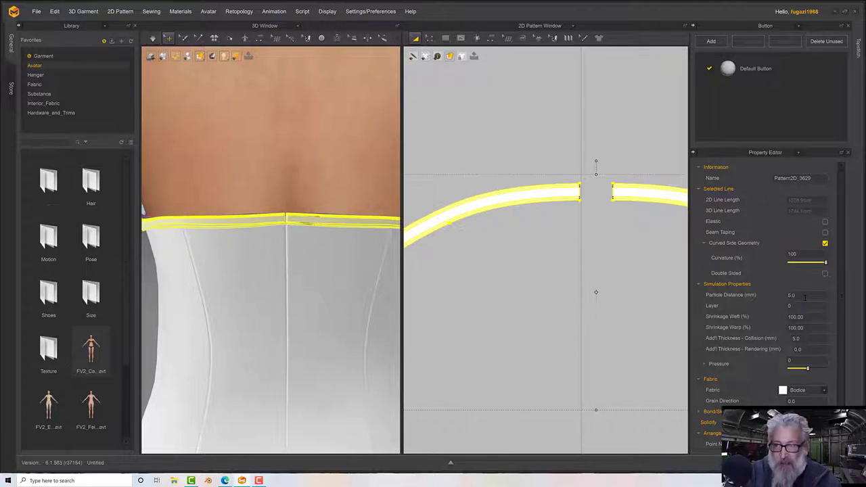
- Simulate the two selected neckline bands with their finer mesh and check how they settle across the back of the bodice
key("space")
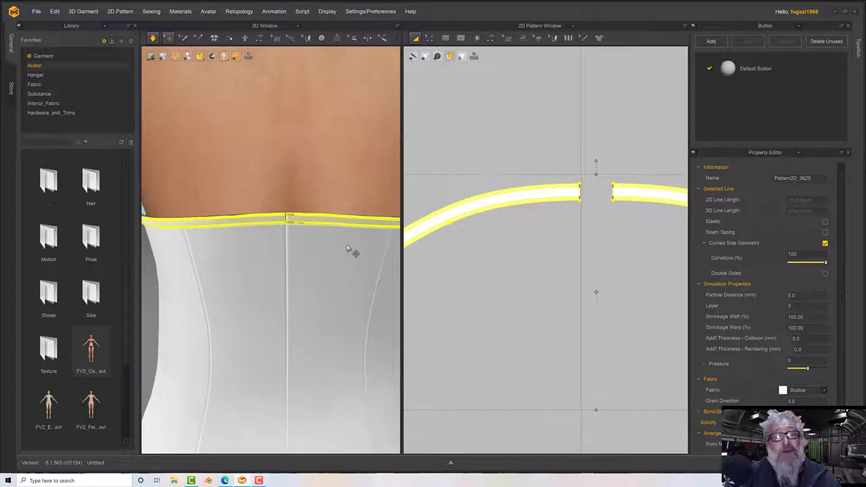
key("space")
right_click_drag(341, 245, 347, 246)
right_click_drag(349, 247, 318, 220)
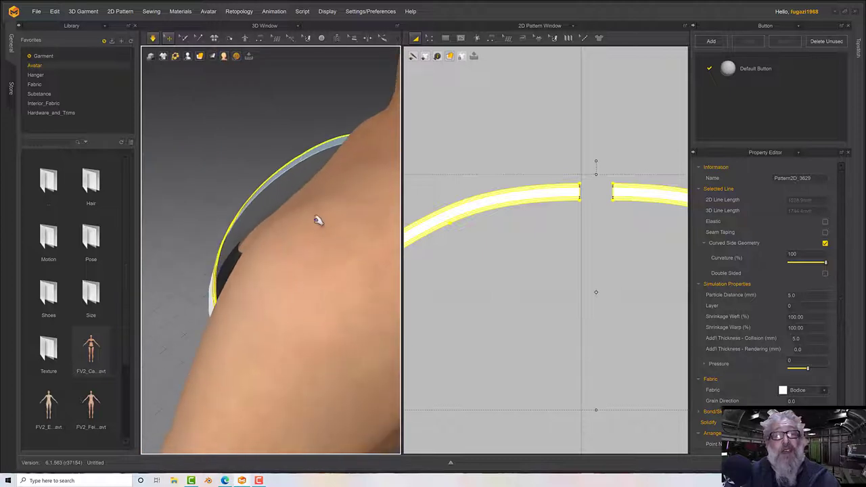
- Select the other layer of neckline bands along the inside of the neckline on the avatar and unfreeze it
left_click(296, 169)
left_click(301, 161)
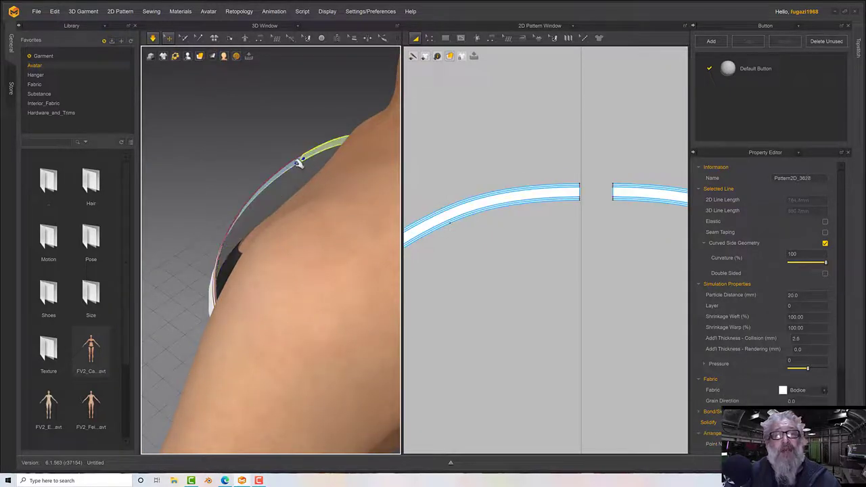
right_click(293, 161)
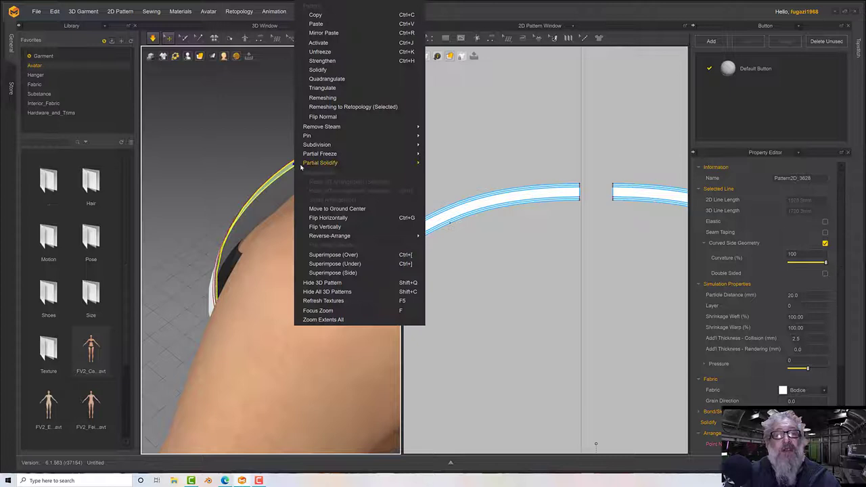
left_click(322, 52)
- Simulate the unfrozen neckline bands, deselect them, and inspect the double-layered trim from both sides and the front
key("space")
right_click_drag(307, 101, 325, 127)
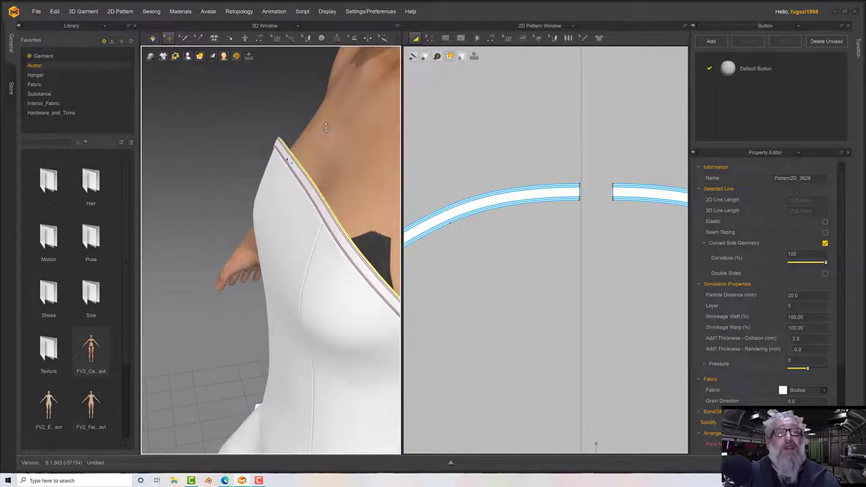
scroll(336, 148, "down", 3)
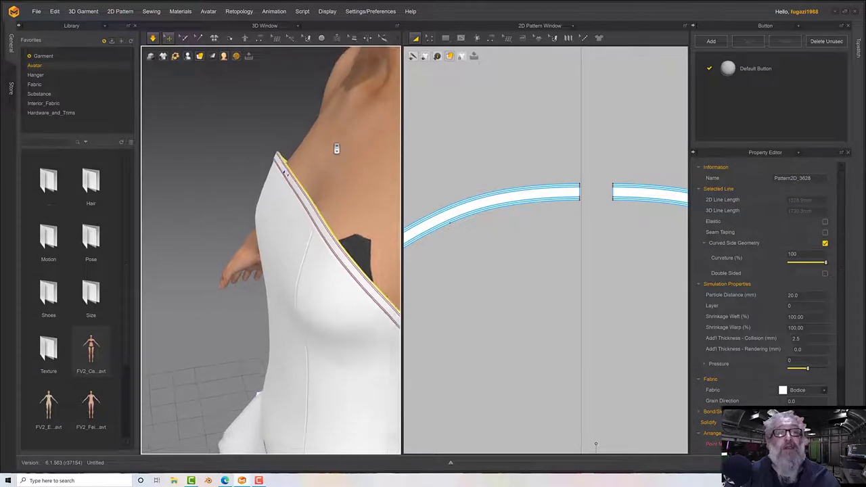
right_click_drag(337, 145, 253, 132)
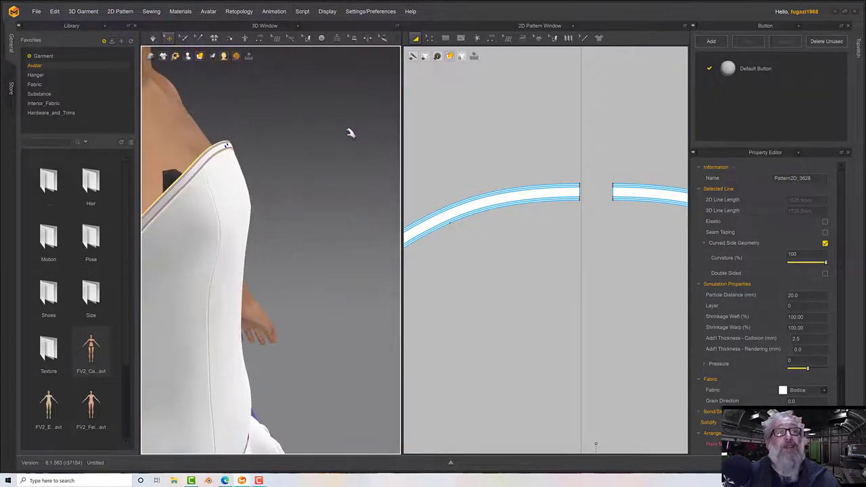
right_click_drag(341, 135, 322, 138)
left_click(392, 121)
mouse_move(392, 120)
right_mouse_down()
mouse_move(344, 116)
mouse_move(392, 111)
right_mouse_up()
scroll(346, 197, "down", 3)
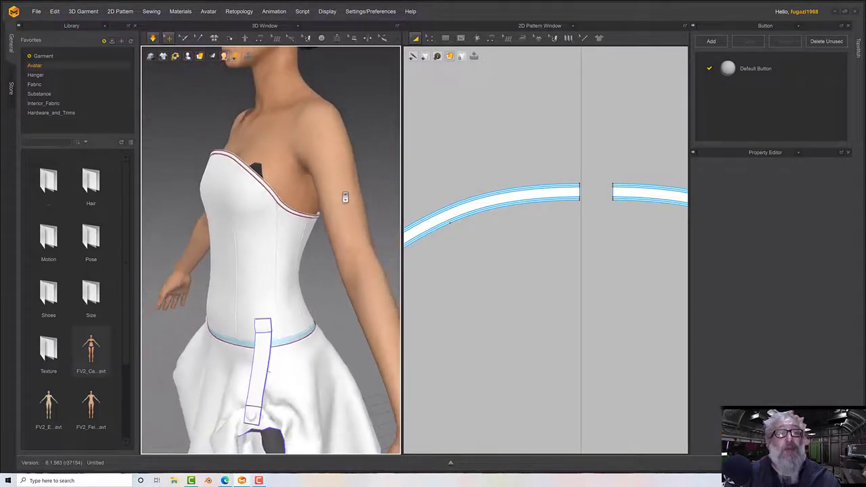
right_click_drag(345, 196, 358, 181)
middle_click_drag(364, 182, 375, 167)
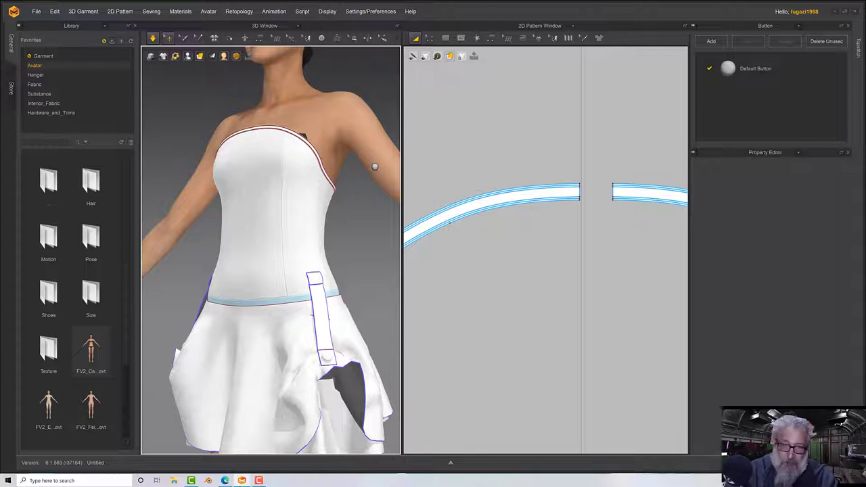
- Examine the bodice and skirt from the front, side and back, and rerun the simulation from the front view
right_click_drag(335, 170, 371, 181)
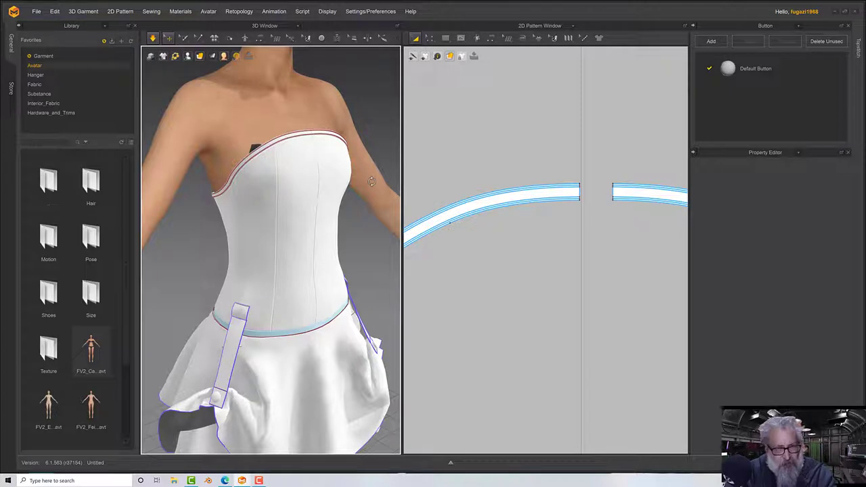
right_click_drag(334, 223, 297, 193)
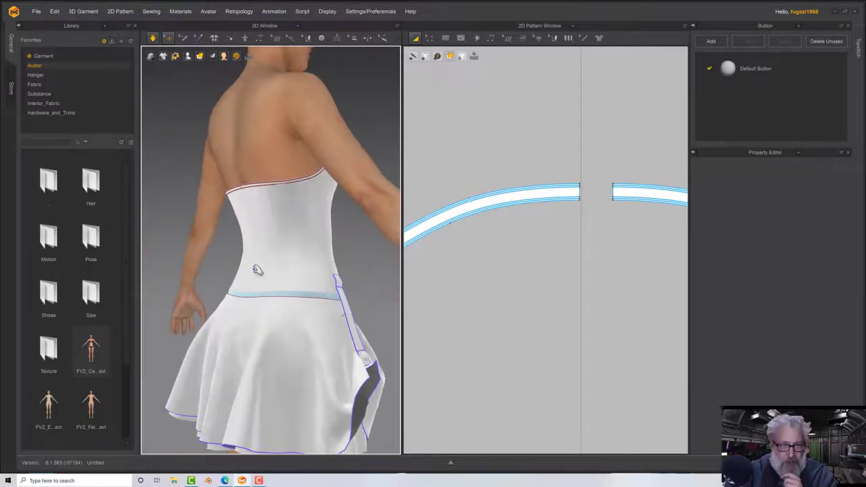
right_click_drag(257, 271, 278, 218)
key("space")
key("2")
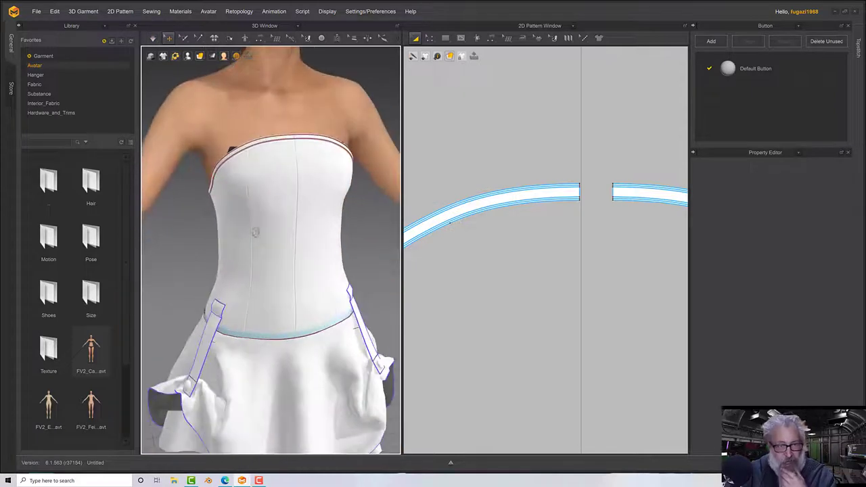
key("space")
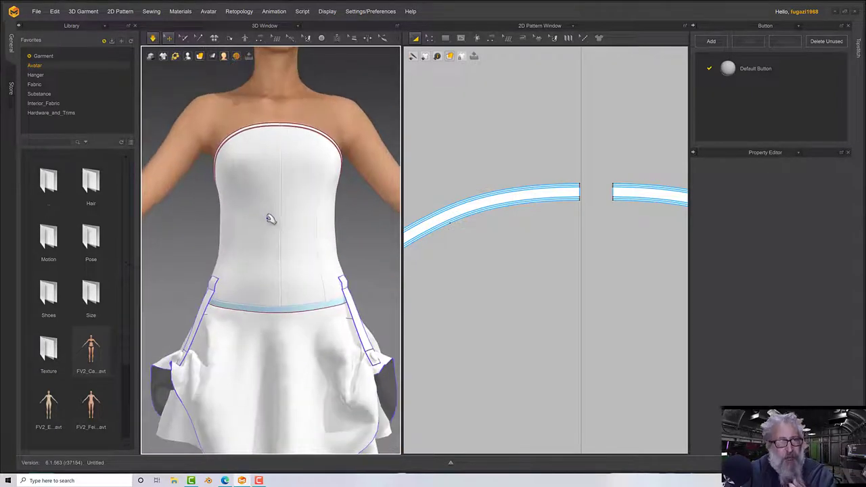
right_click_drag(271, 218, 295, 232)
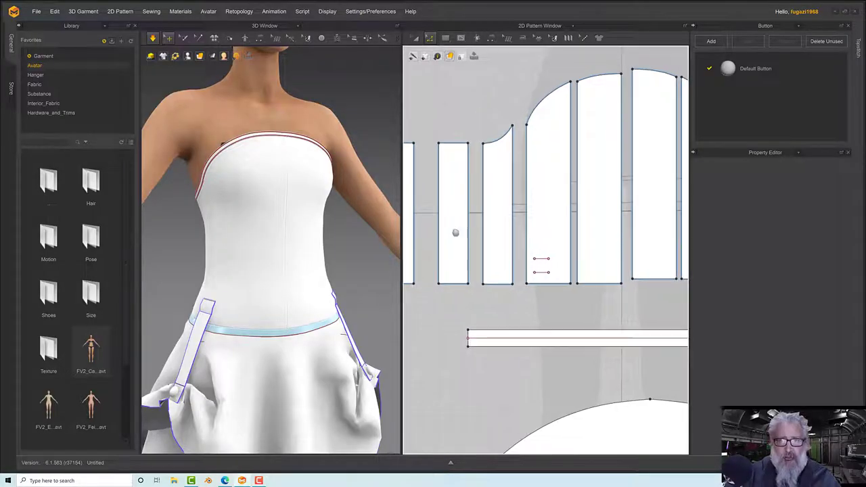
- Select the bodice's front panel just beside the centre seam on the avatar to locate its piece in the pattern layout
right_click_drag(456, 232, 435, 238)
left_click(248, 188)
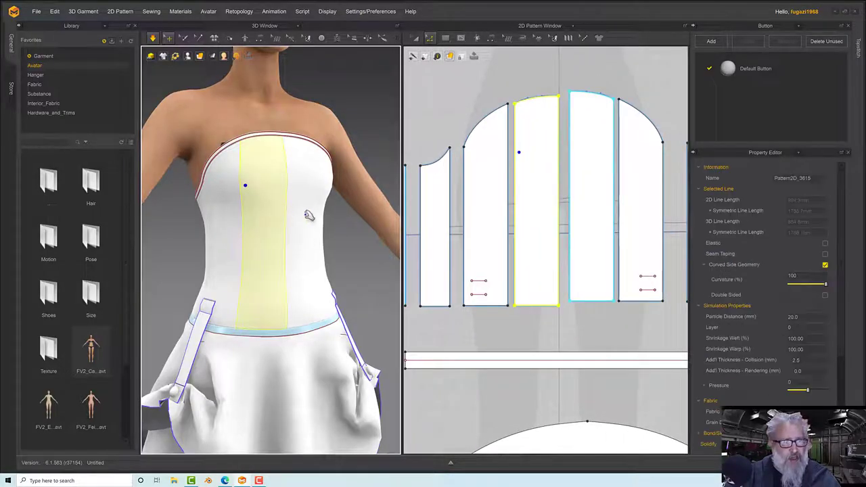
right_click_drag(309, 216, 295, 217)
right_click_drag(243, 237, 265, 231)
right_click_drag(327, 210, 313, 211)
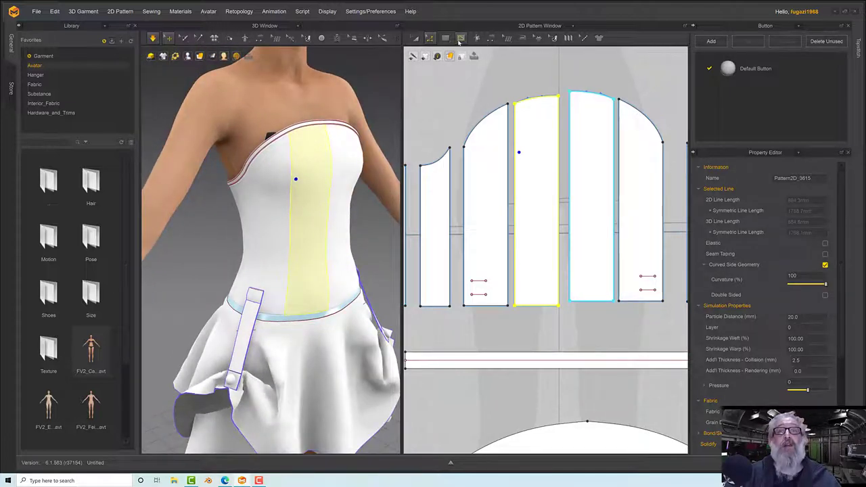
- Using Edit Pattern, offset the selected front panel's long outer side edge as 1 internal line at 12.0 mm distance
left_click(429, 38)
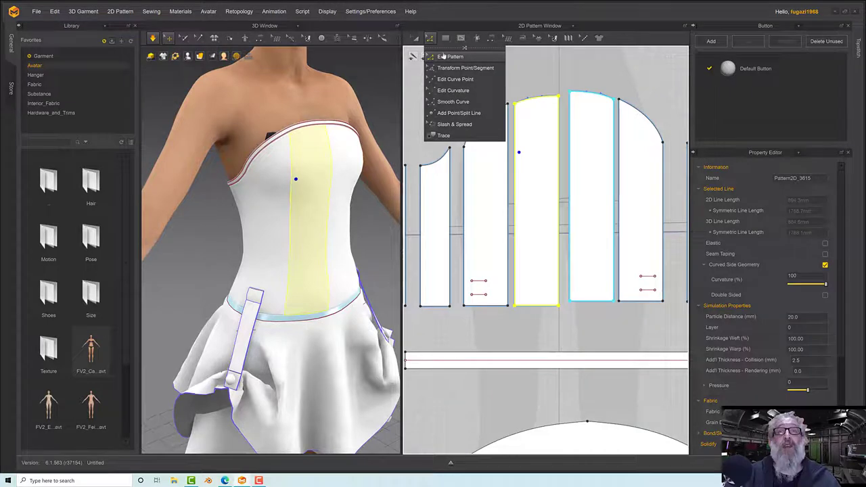
left_click(541, 70)
left_click(515, 141)
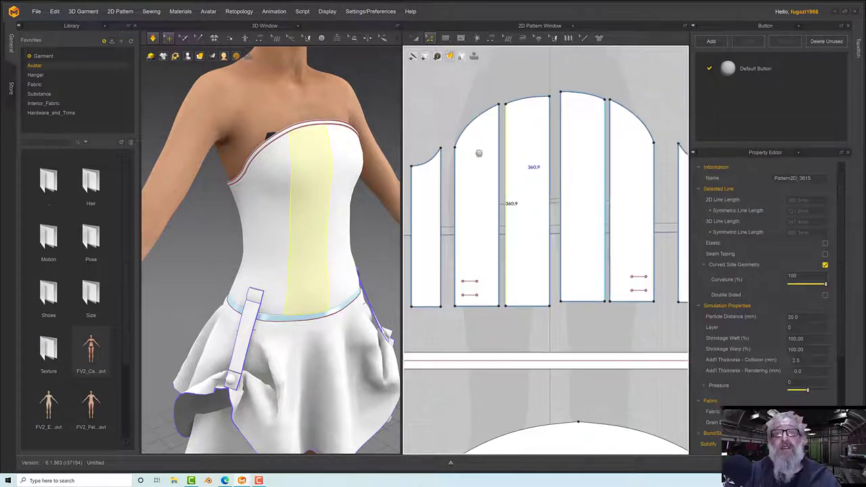
scroll(478, 153, "up", 5)
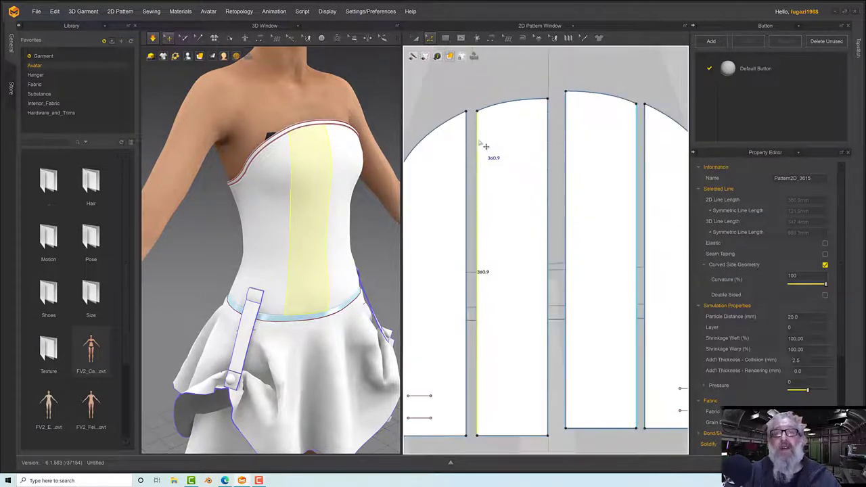
right_click(479, 143)
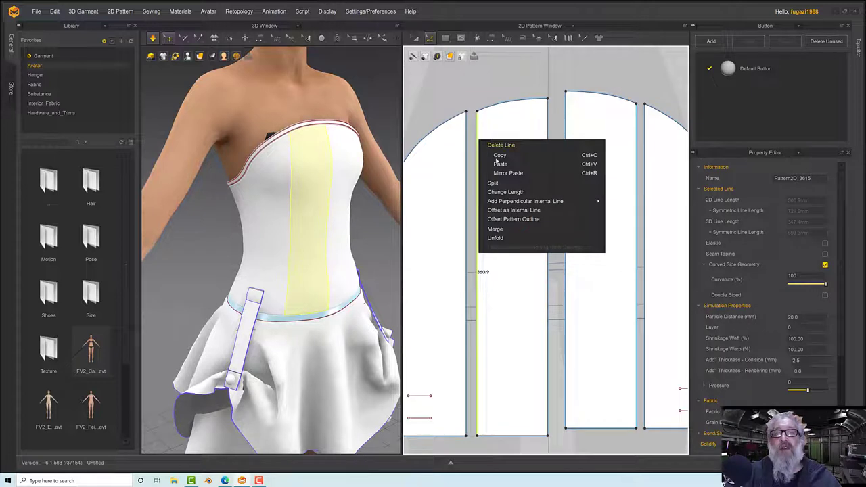
left_click(512, 210)
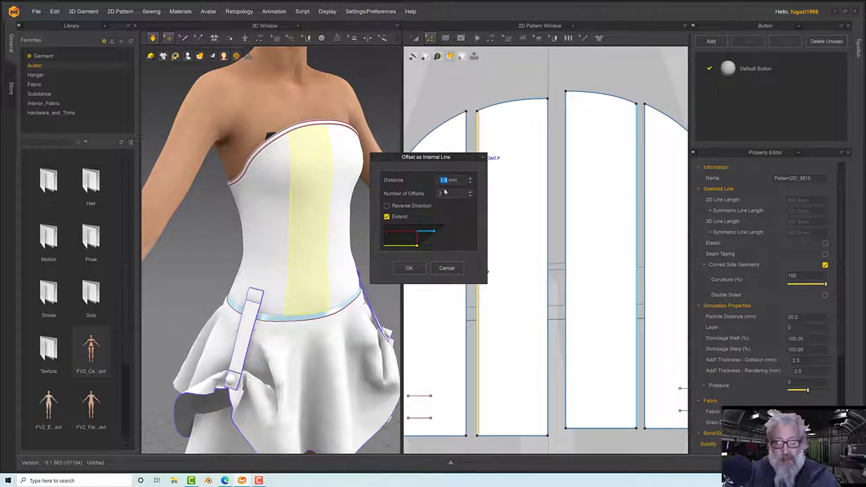
type("10")
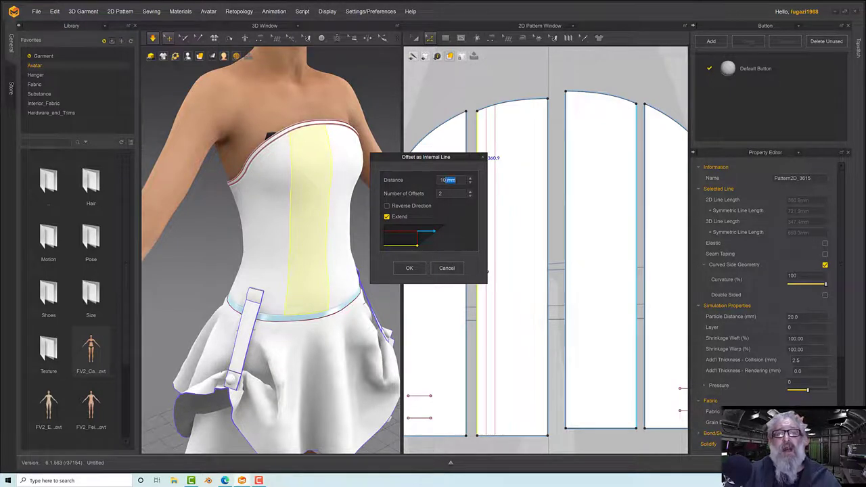
left_click_drag(445, 180, 435, 182)
type("15")
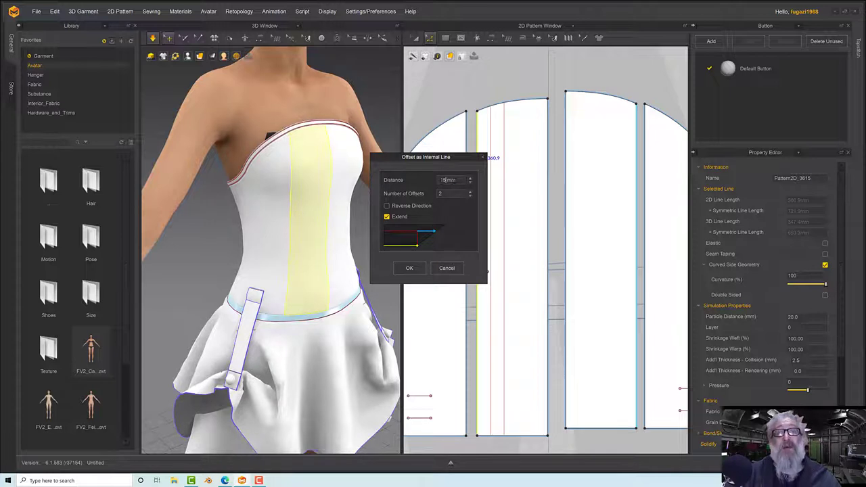
key("BackSpace")
type("2")
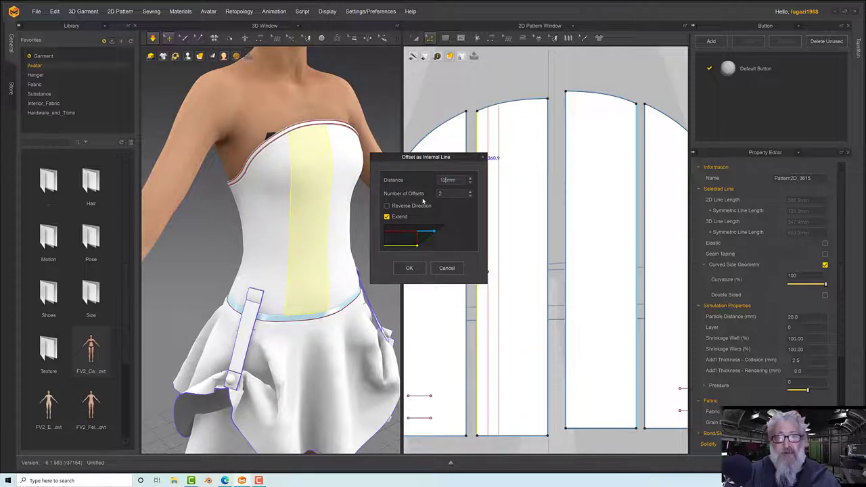
left_click(470, 196)
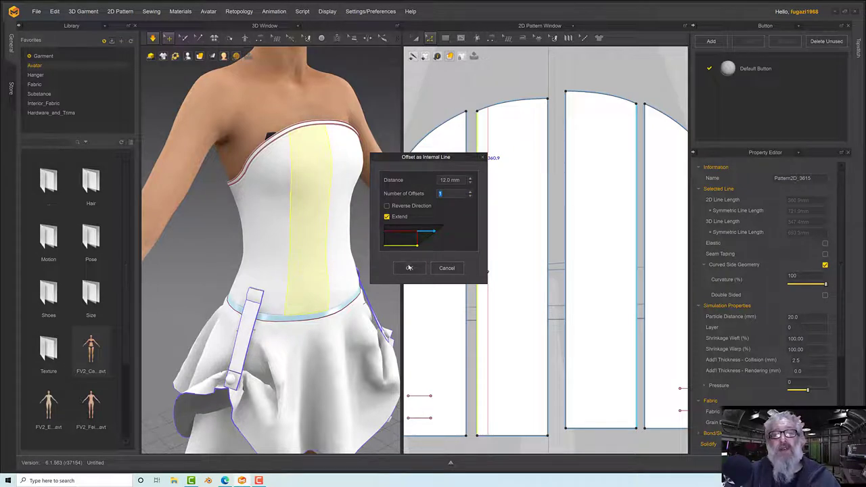
- Offset the front panel's side edge as one 12 mm extended internal line and Extend/Trim & Add Point to the pattern outline
left_click(408, 268)
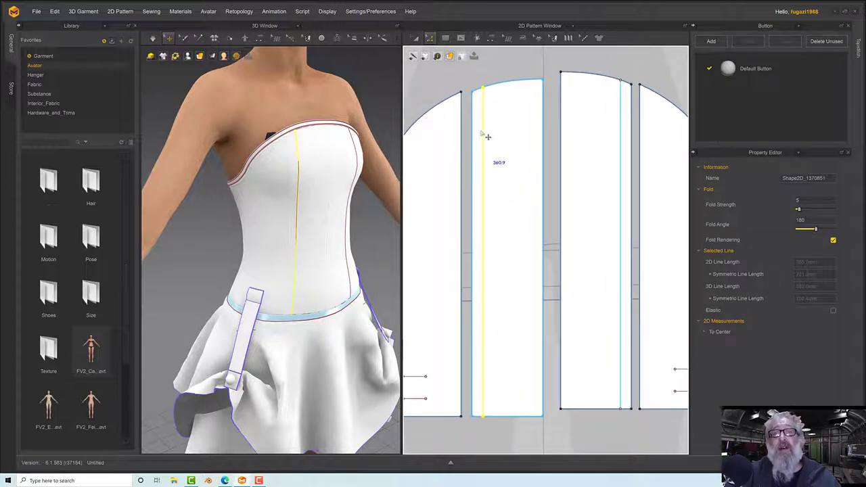
right_click(485, 247)
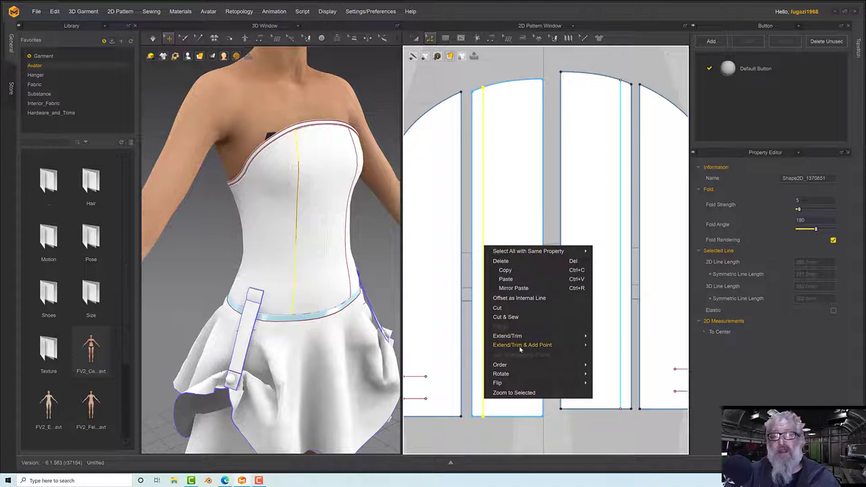
mouse_move(519, 348)
left_click(602, 347)
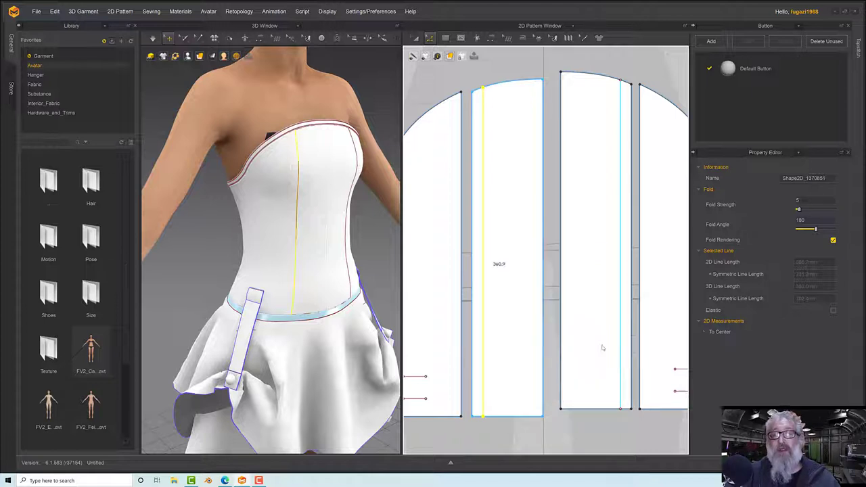
- Try to trace the narrow strip between the front panel's side edge and internal line as a pattern, and undo it
left_click(482, 95)
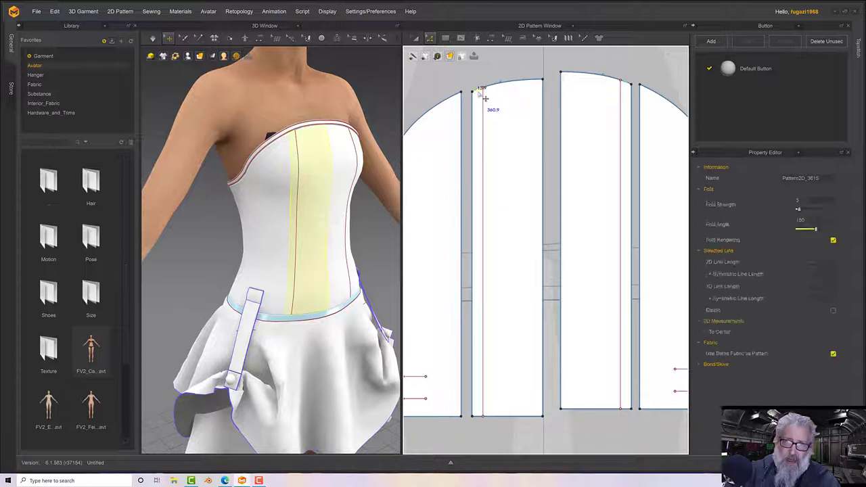
left_click(475, 412)
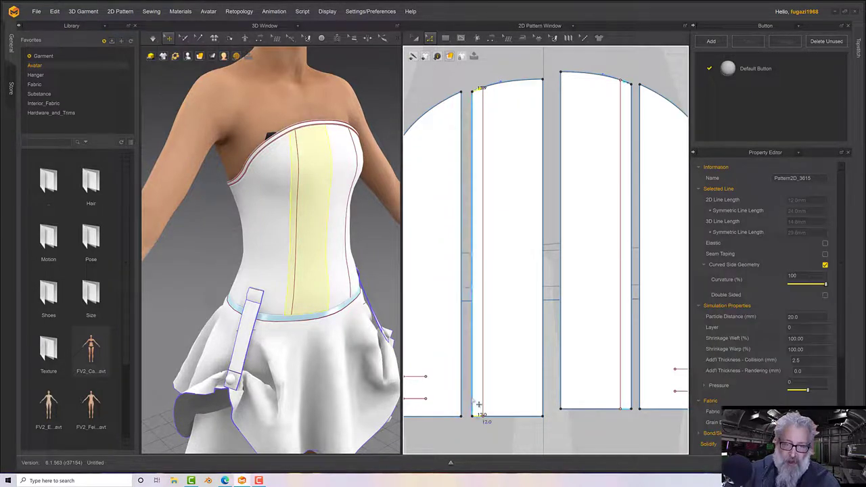
left_click(483, 370, "shift")
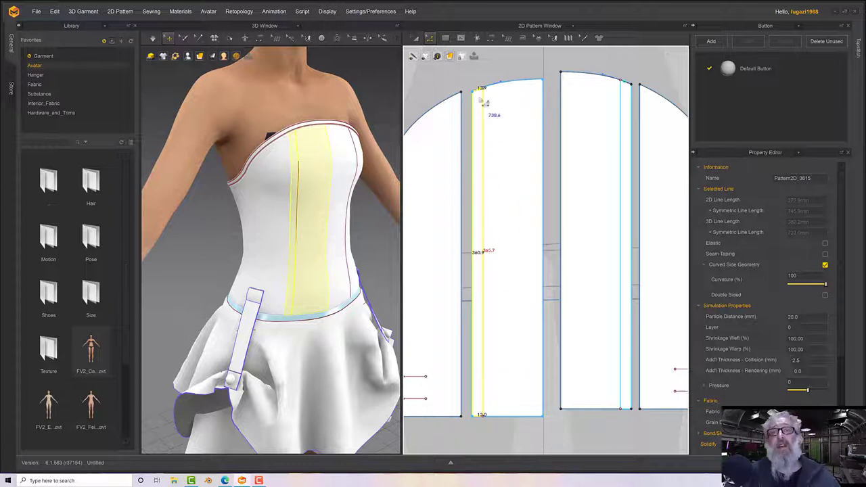
left_click(428, 40)
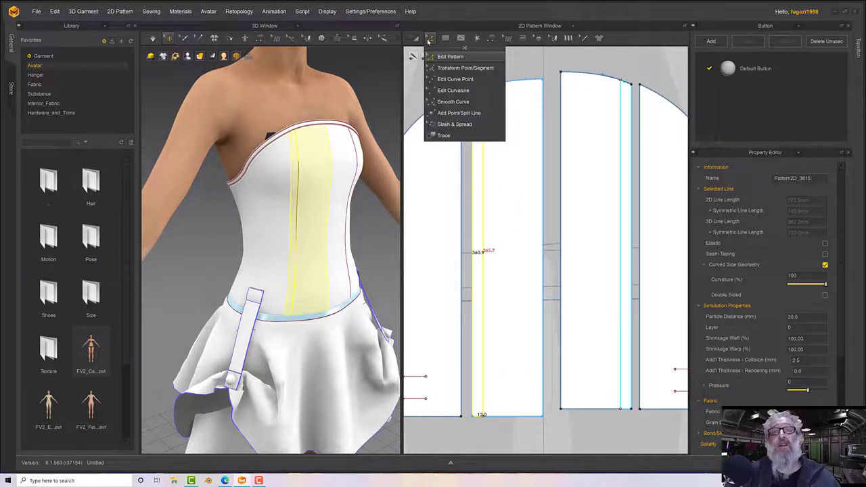
left_click(445, 135)
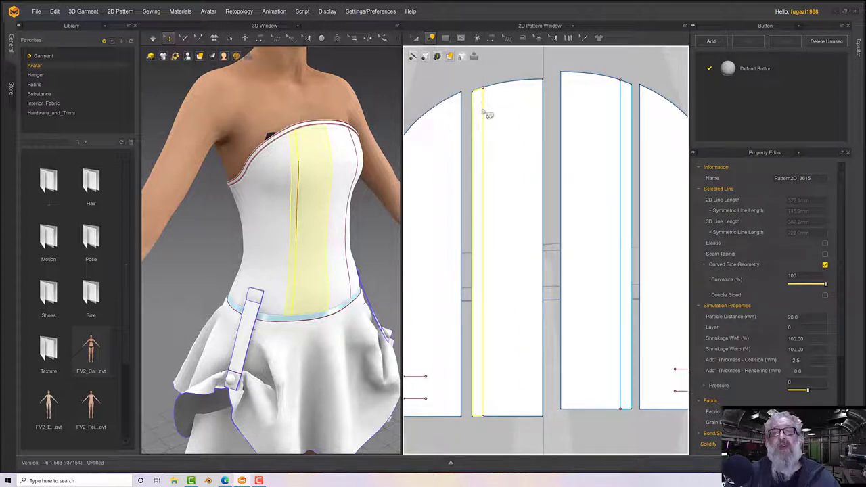
right_click(489, 110)
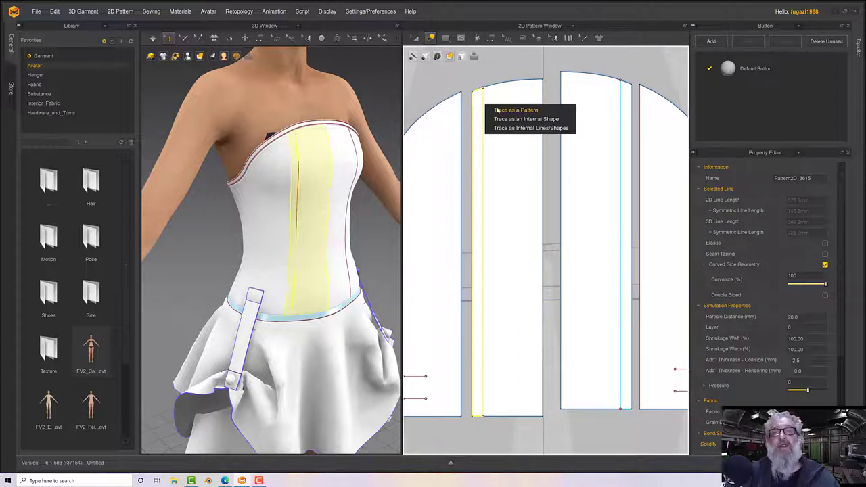
left_click(497, 111)
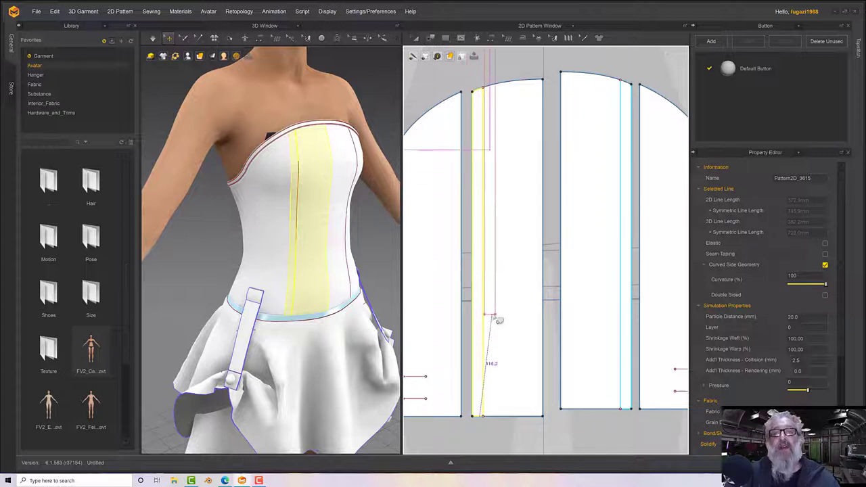
scroll(492, 350, "down", 2)
scroll(492, 351, "down", 1)
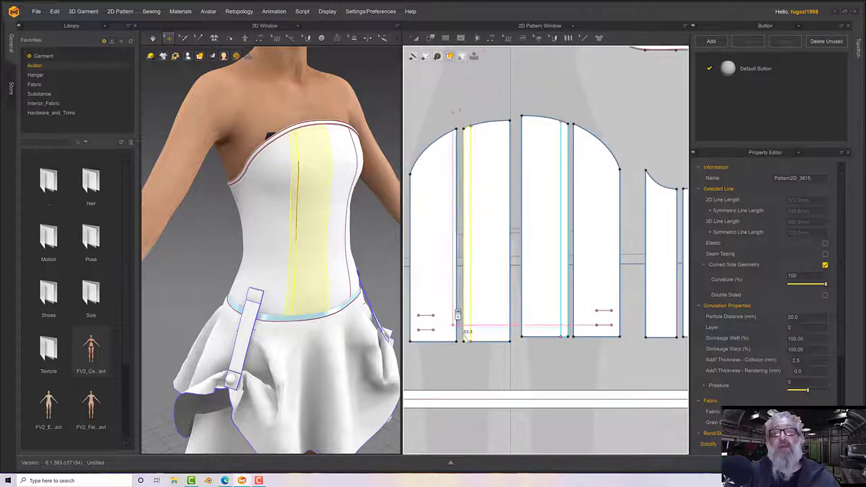
left_click(448, 269)
middle_click_drag(488, 272, 493, 297)
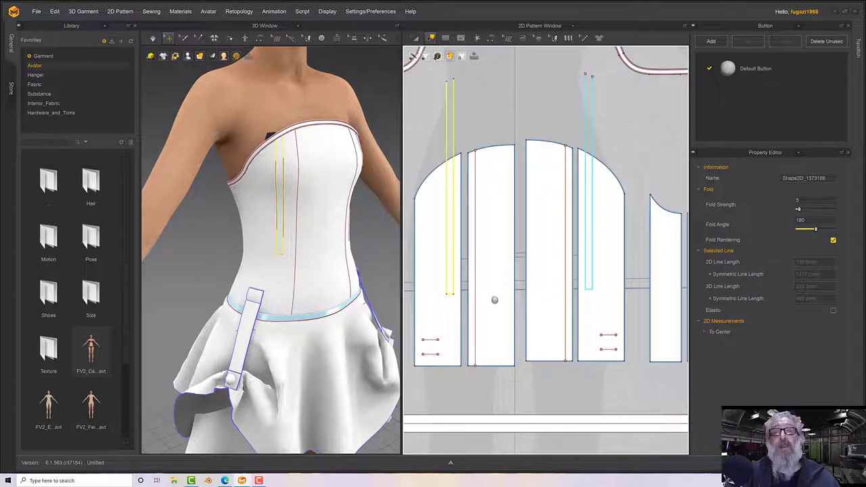
key("ctrl+z")
- Try selecting the strip's short top segment with the Trace tool and return to Edit Pattern
scroll(490, 217, "up", 5)
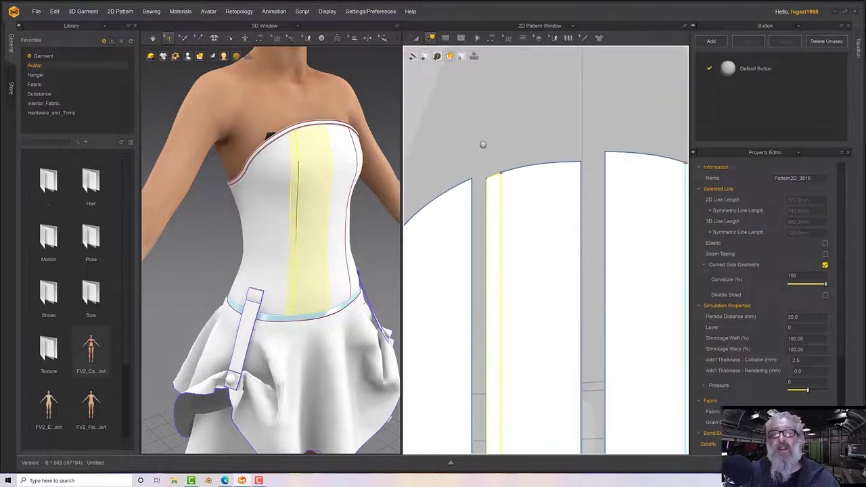
left_click(494, 169)
left_click(494, 170)
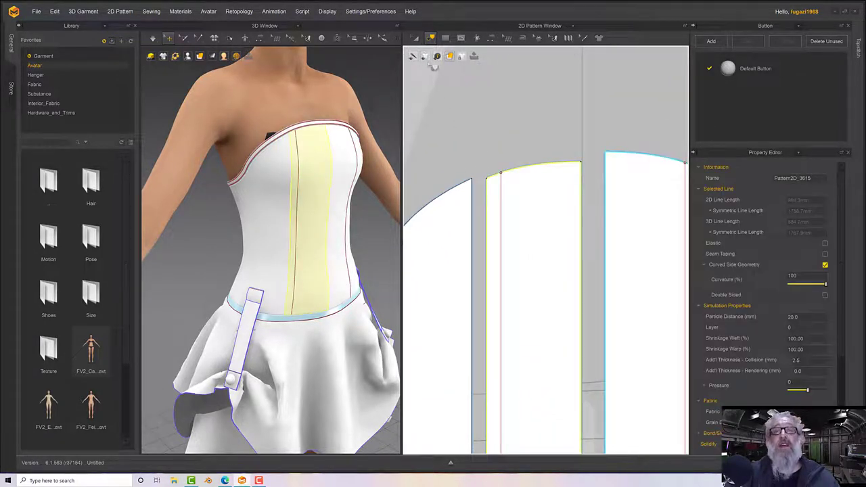
left_click(431, 38)
left_click(438, 57)
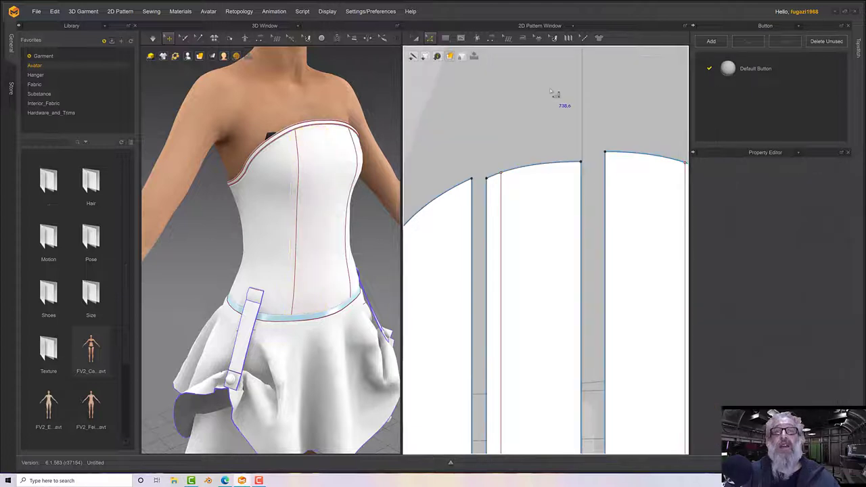
- Select both top segments, both bottom segments, the side edge beside the strip and the internal line of the front panel
left_click(497, 181)
left_click(537, 168)
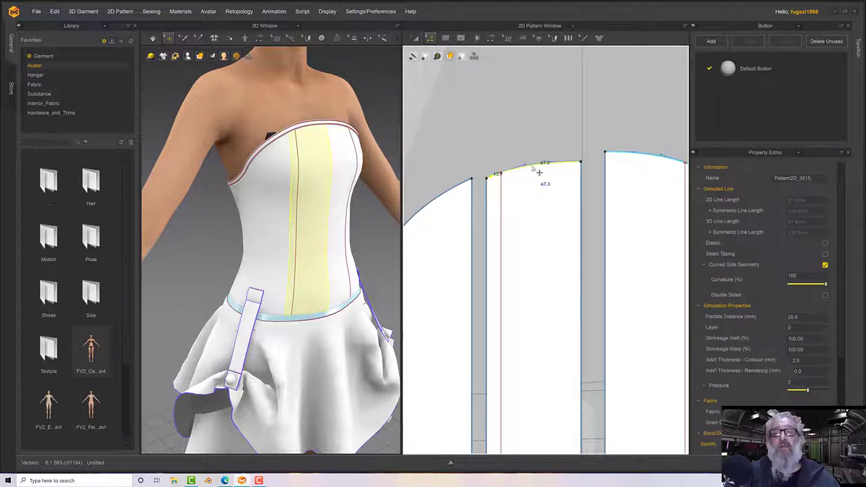
left_click(487, 212, "shift")
left_click(501, 212, "shift")
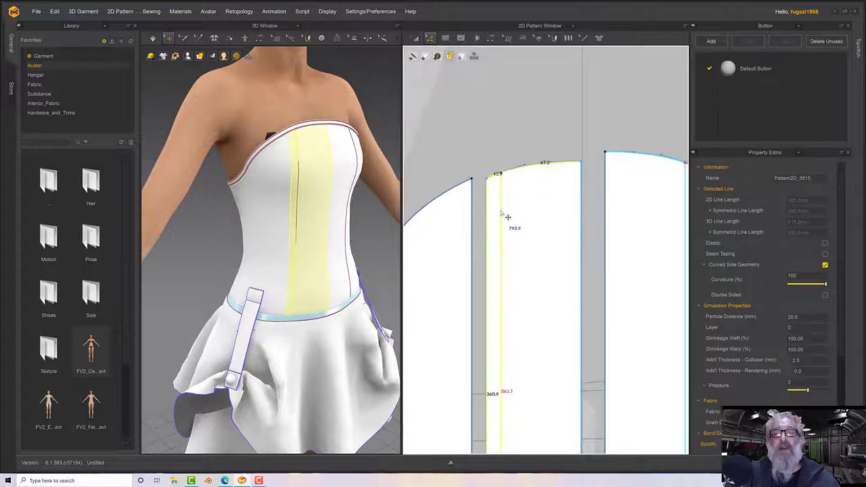
middle_click_drag(536, 254, 525, 44)
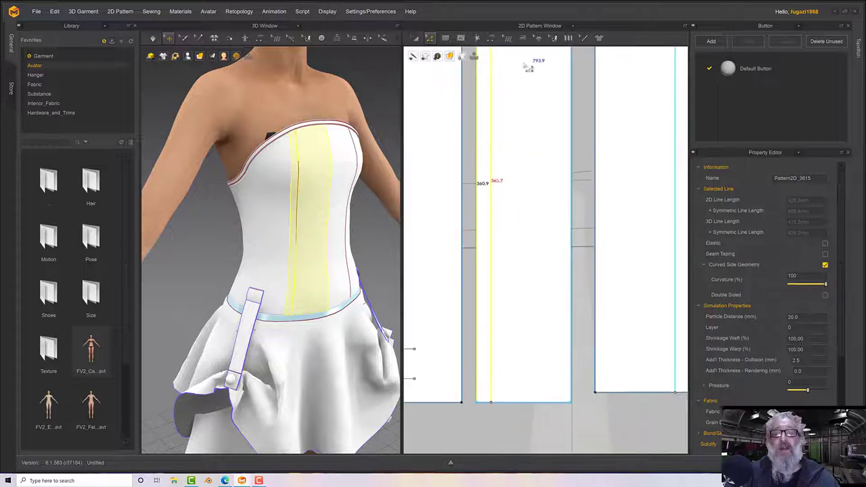
left_click(518, 402, "shift")
left_click(486, 402, "shift")
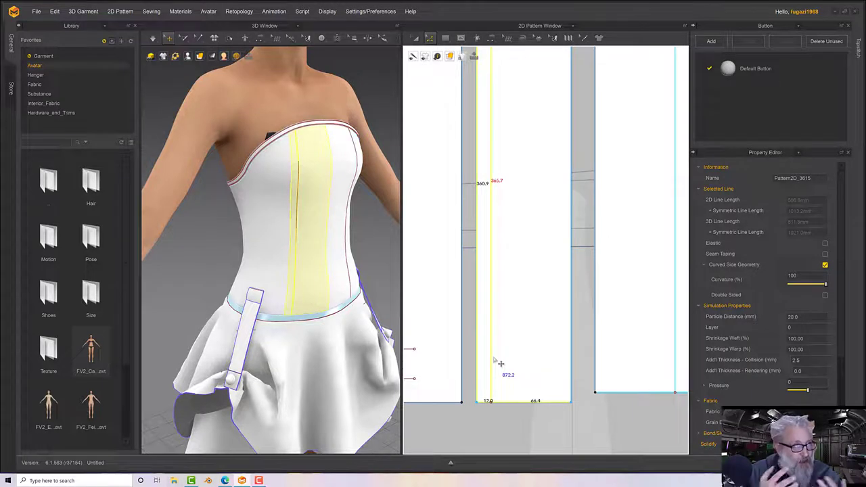
- Try to trace the selected front panel edges and internal line as a pattern, place the result and undo it
right_click(492, 151)
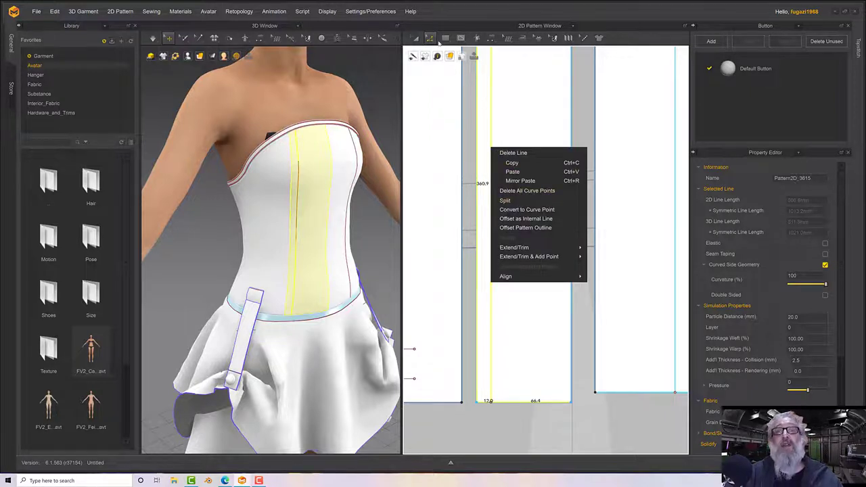
left_click(431, 39)
left_click(455, 137)
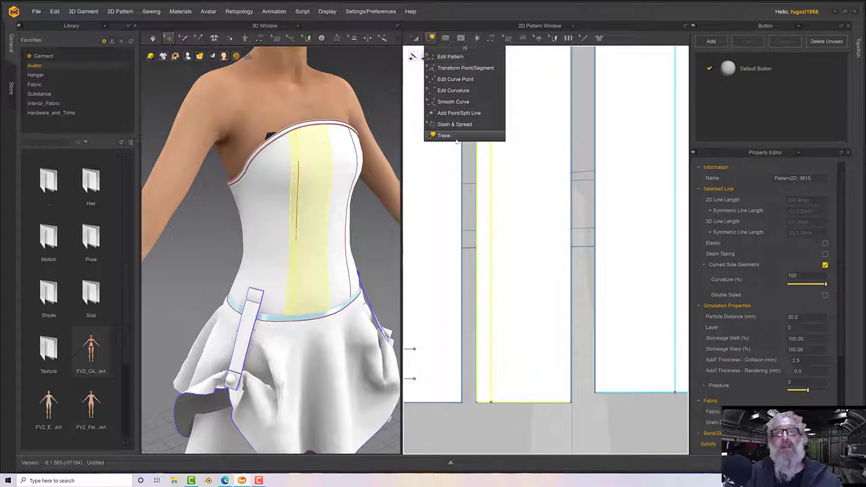
left_click(455, 137)
right_click(497, 168)
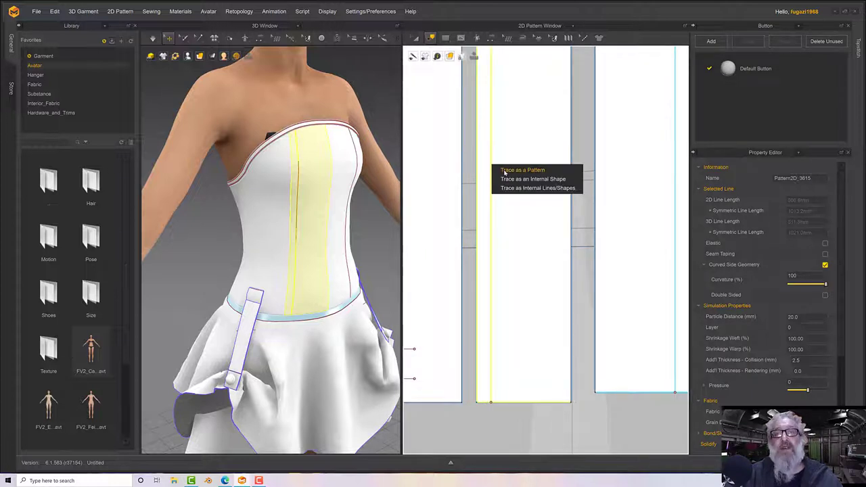
left_click(504, 170)
scroll(483, 183, "down", 5)
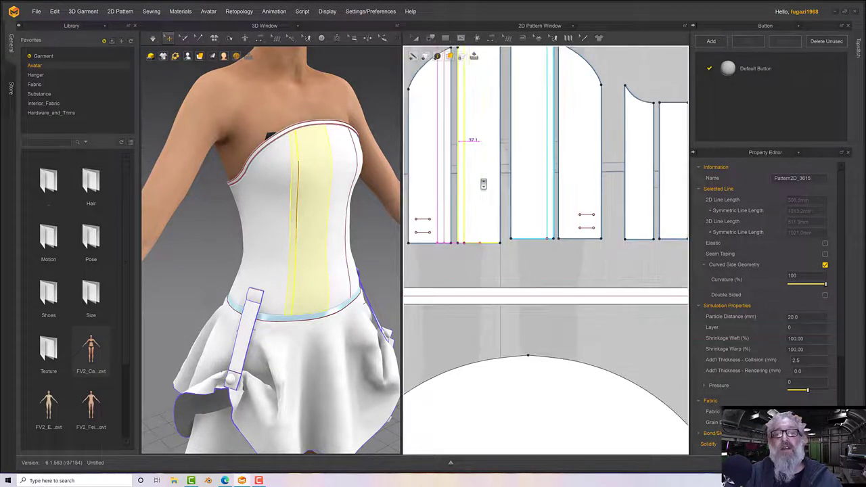
middle_click_drag(483, 184, 542, 237)
left_click(523, 146)
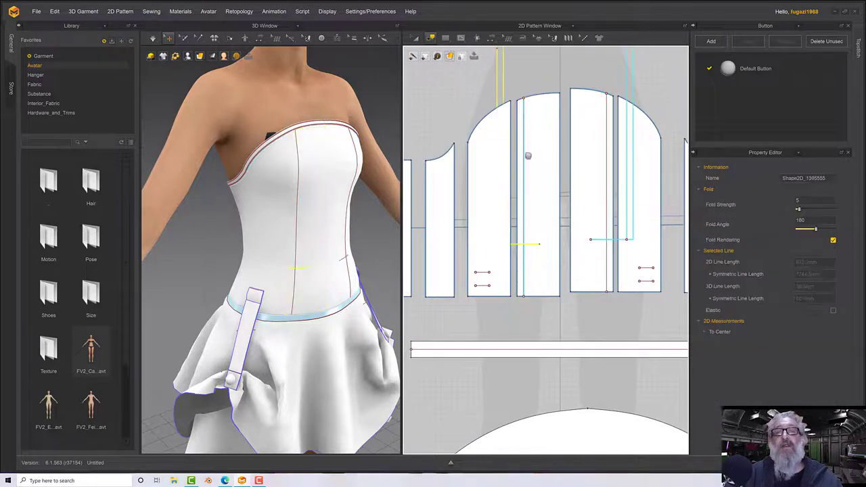
middle_click_drag(528, 155, 525, 198)
left_click(526, 198)
- Test the Trace tool's selection on the front panel's top edge beside the internal line and switch back to Edit Pattern
scroll(518, 176, "down", 2)
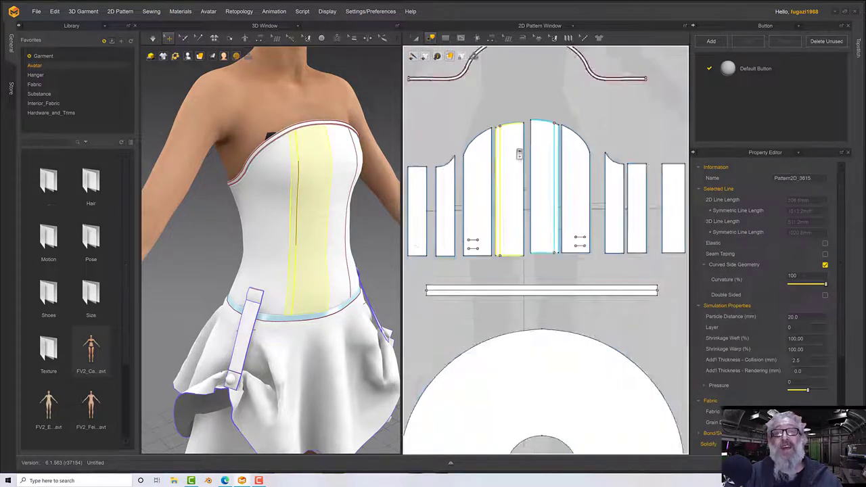
scroll(524, 158, "up", 5)
middle_click_drag(537, 179, 493, 160)
left_click(493, 161)
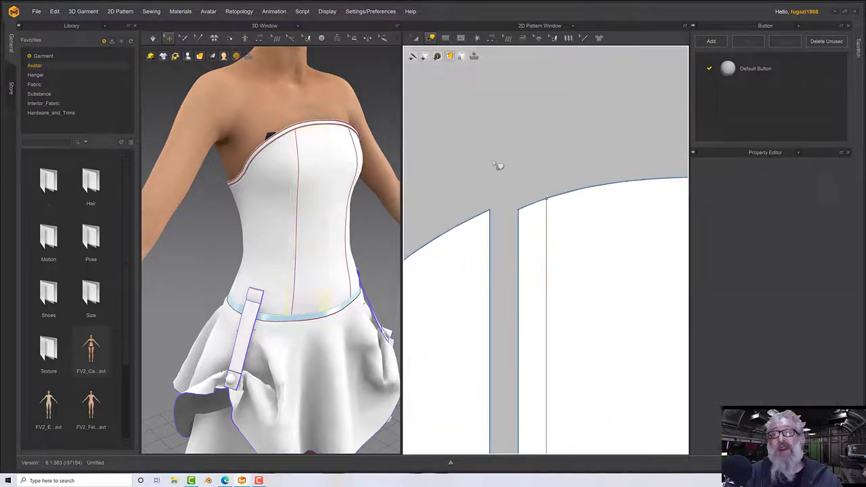
left_click(533, 203)
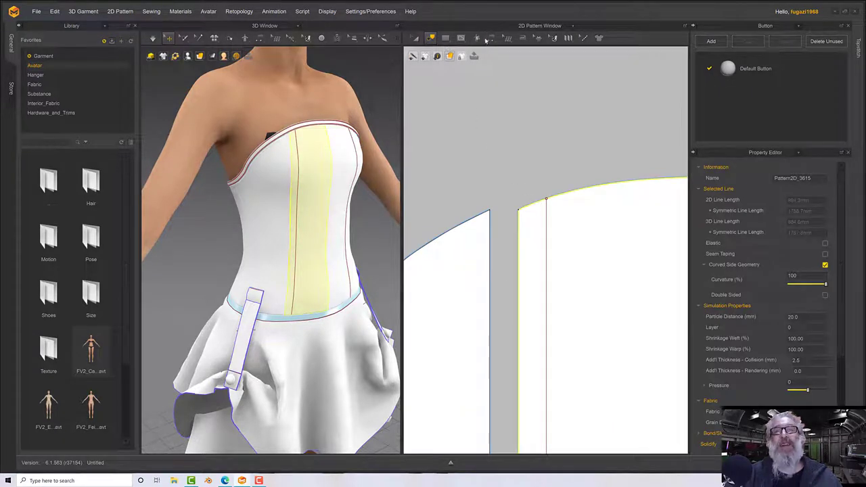
left_click(490, 40)
left_click(430, 39)
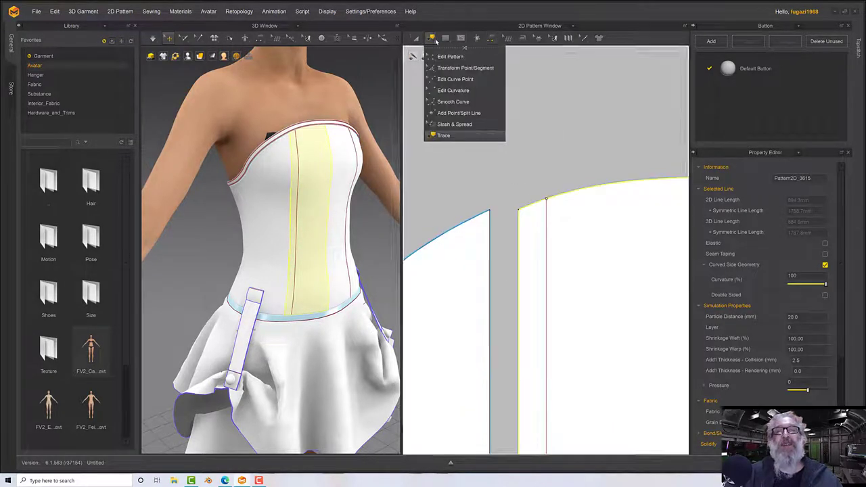
left_click(566, 164)
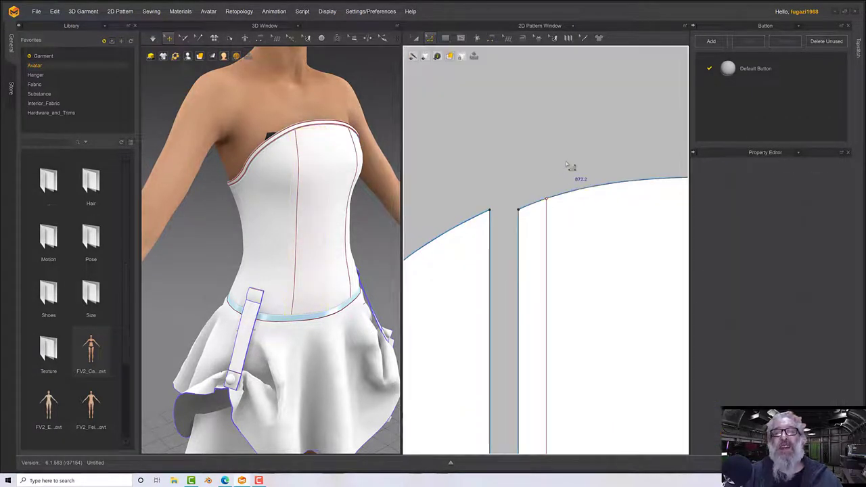
- Extend/Trim the front panel's internal line to the pattern outline where it meets the top edge
left_click(534, 205)
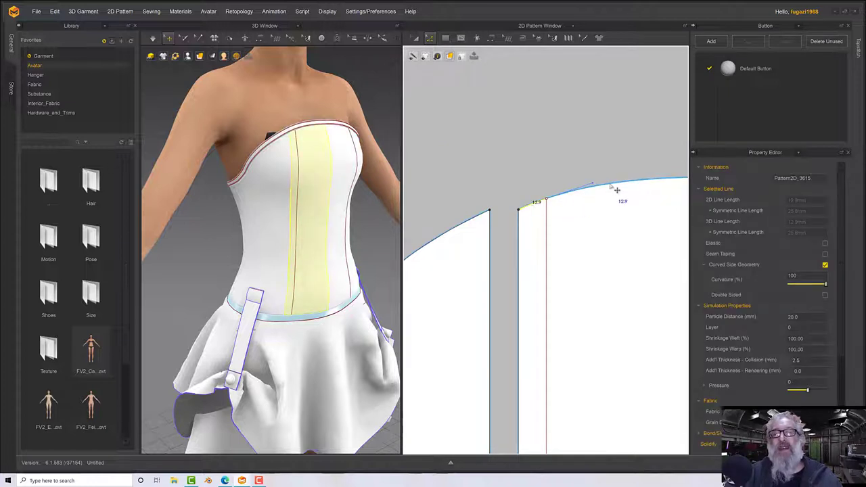
scroll(559, 205, "up", 3)
scroll(561, 206, "down", 6)
scroll(560, 205, "down", 2)
middle_click_drag(560, 205, 448, 128)
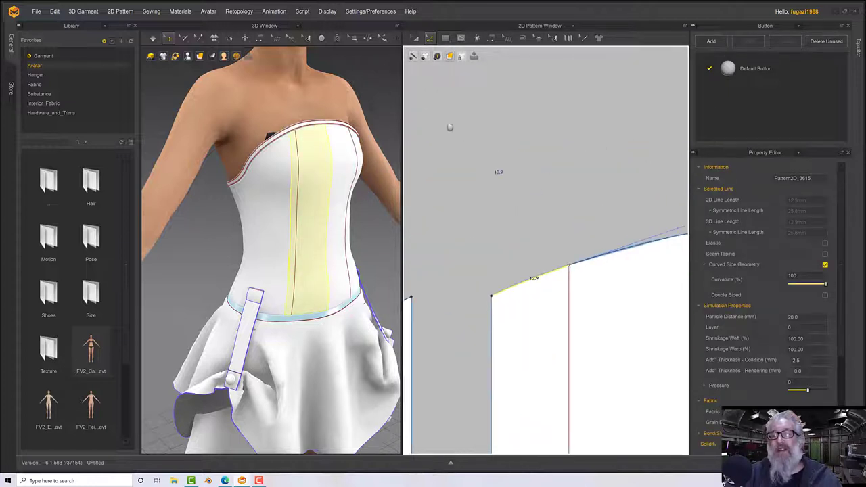
scroll(478, 165, "down", 2)
middle_click_drag(478, 165, 424, 144)
scroll(541, 242, "down", 4)
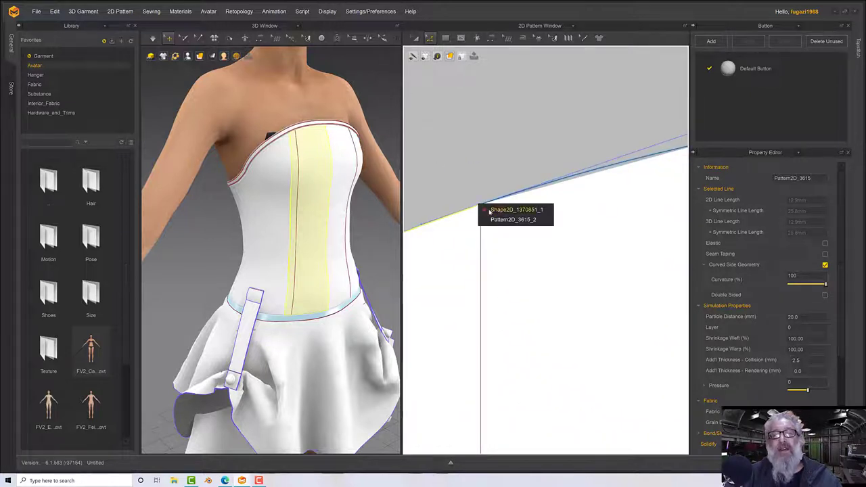
left_click(488, 211)
right_click(483, 217)
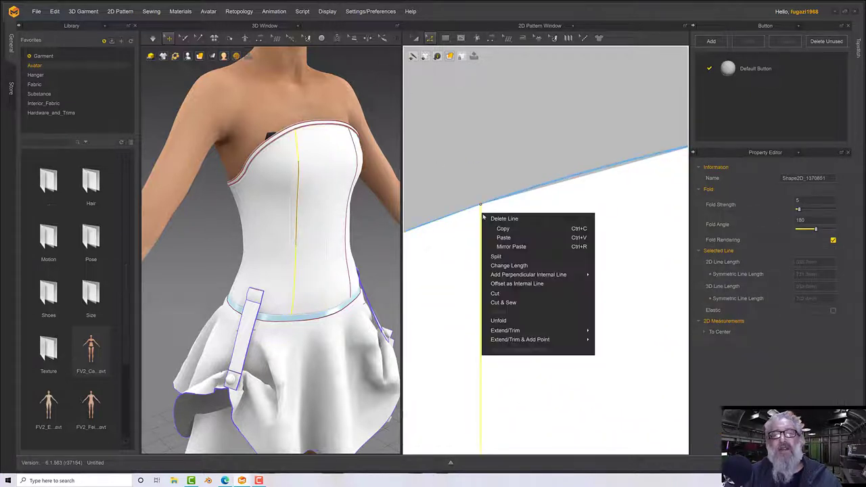
mouse_move(584, 327)
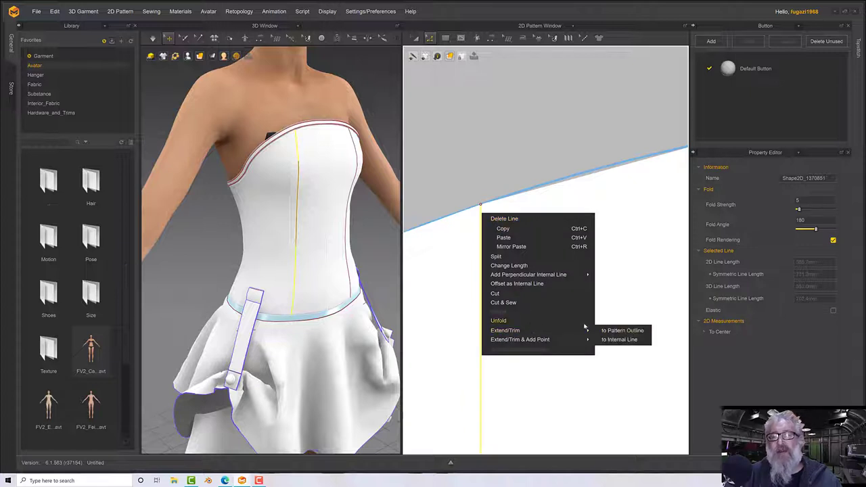
left_click(611, 331)
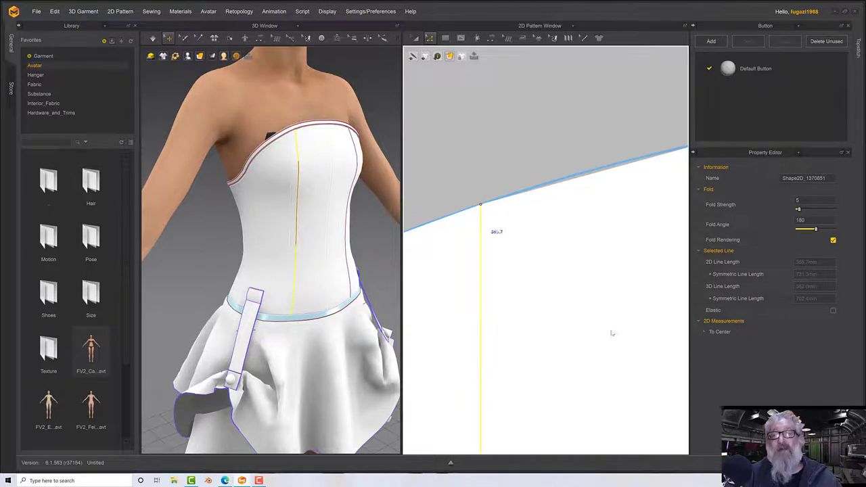
- Select the front panel's internal line, the side edge beside it, both top segments and both bottom segments
left_click(467, 218)
left_click(498, 201, "shift")
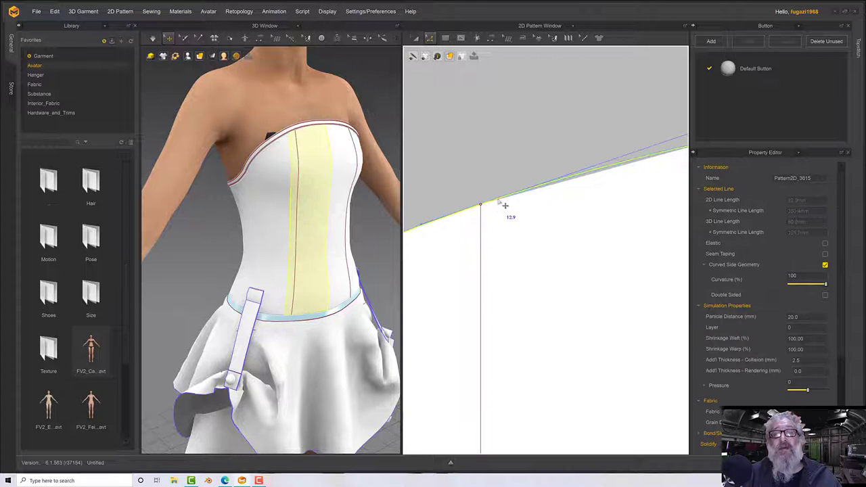
left_click(481, 234, "shift")
middle_click_drag(525, 263, 578, 106)
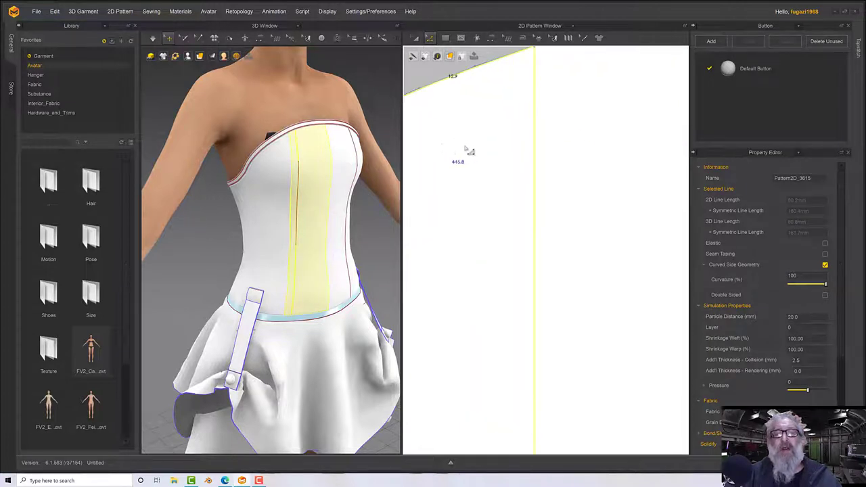
scroll(505, 166, "down", 2)
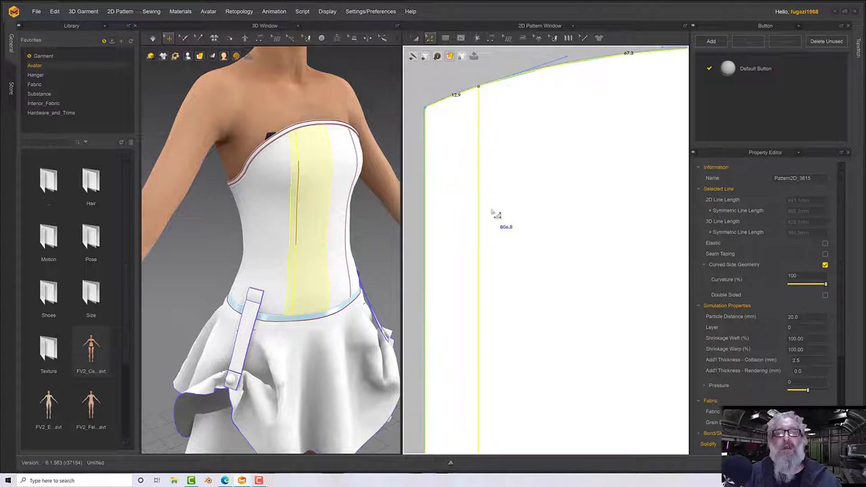
scroll(494, 214, "down", 2)
scroll(494, 214, "down", 3)
middle_click_drag(502, 226, 509, 180)
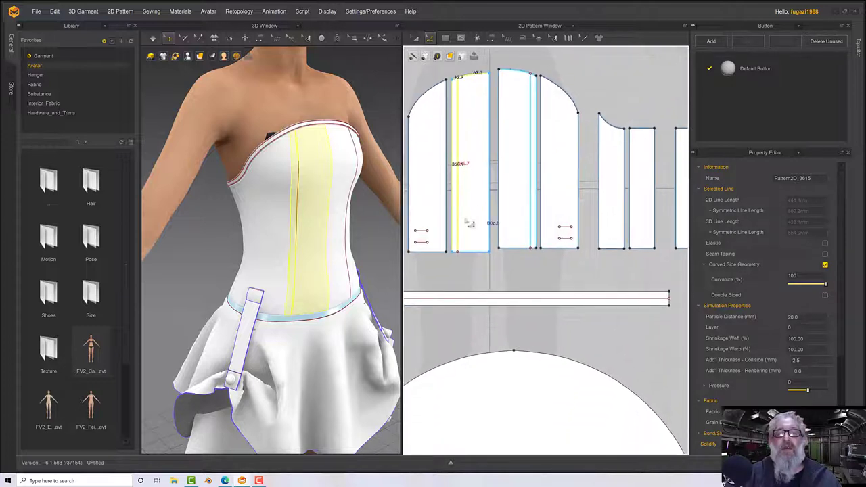
scroll(463, 239, "up", 2)
left_click(480, 332)
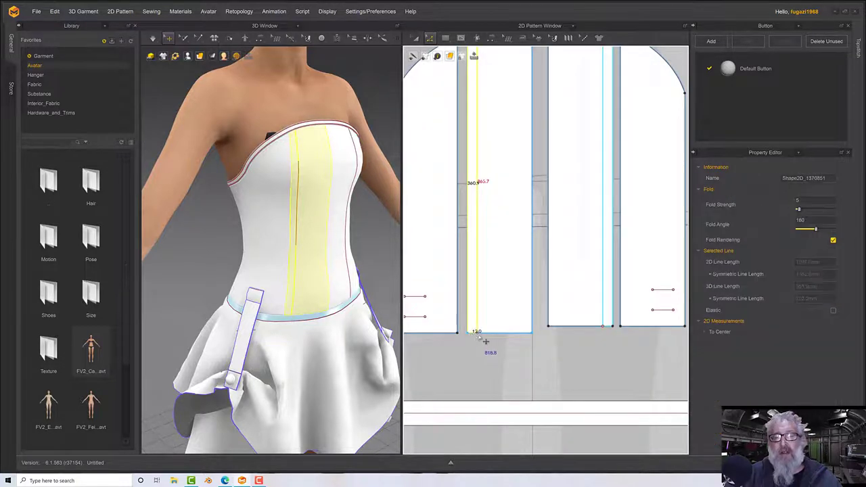
right_click(487, 333)
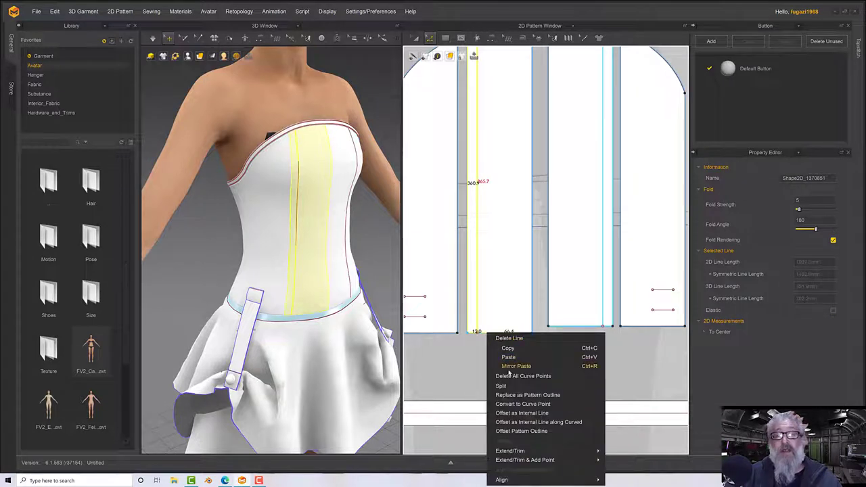
- Trace the selected edges and internal line as a pattern and place the new strip beside the front panel
left_click(430, 37)
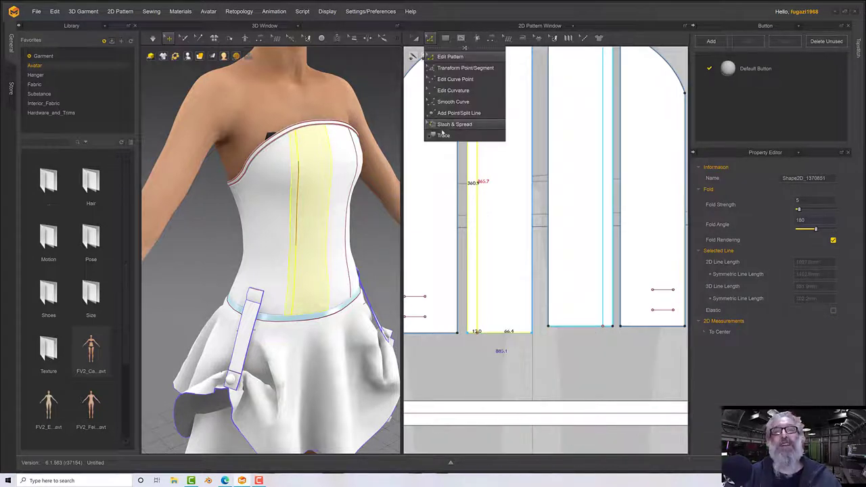
left_click(444, 136)
left_click(475, 159)
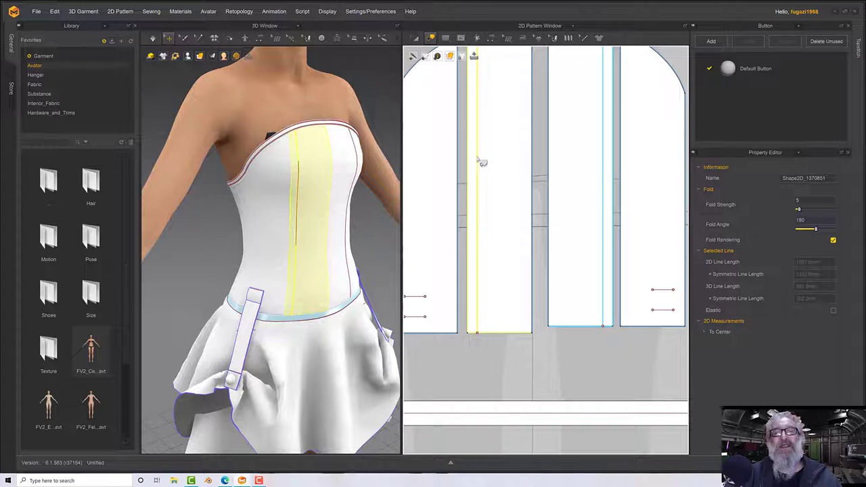
right_click(481, 161)
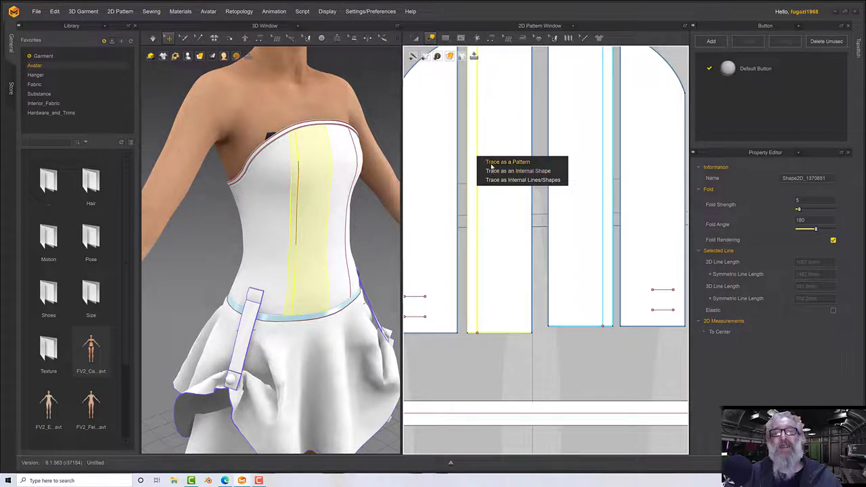
left_click(504, 162)
mouse_move(472, 183)
left_mouse_down()
mouse_move(545, 235)
mouse_move(541, 227)
left_mouse_up()
scroll(485, 207, "down", 2)
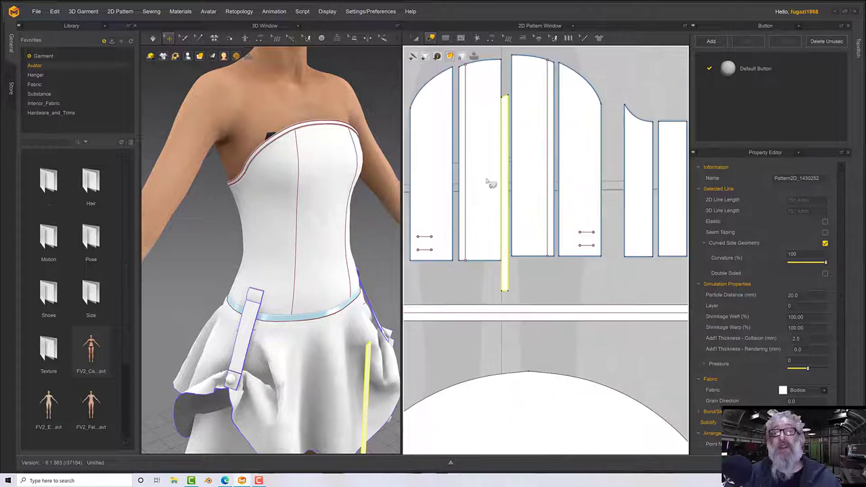
middle_click_drag(469, 162, 474, 193)
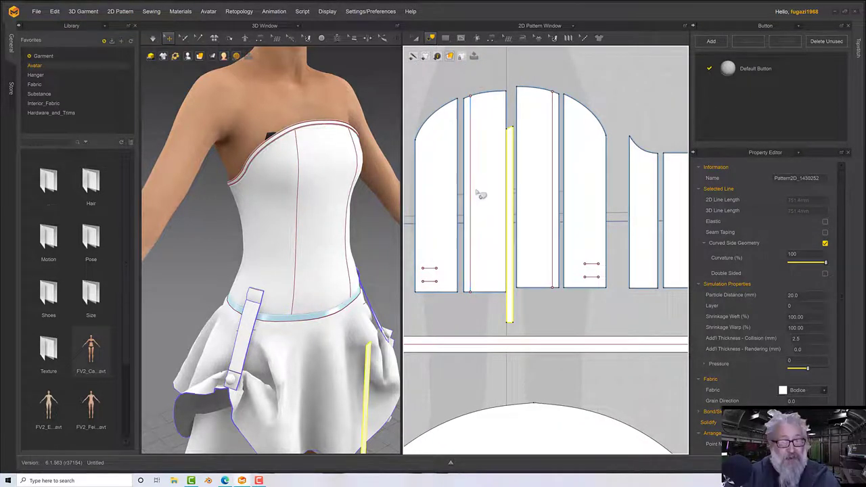
right_click_drag(517, 137, 555, 151)
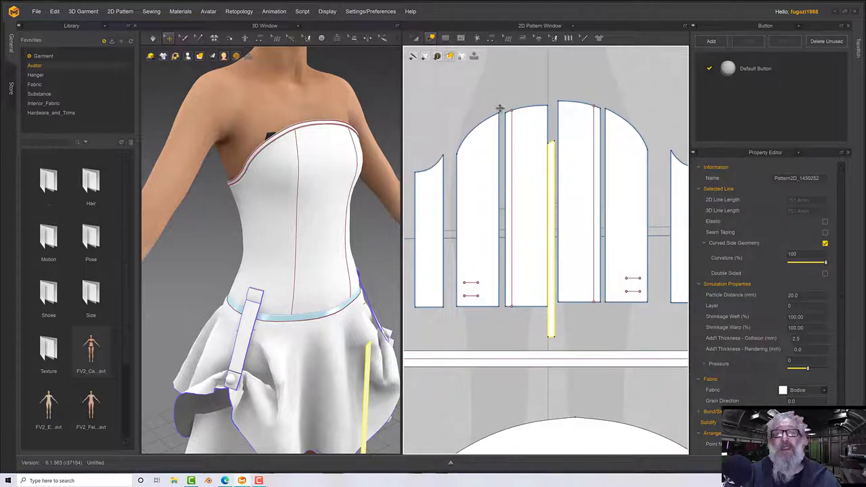
- Move the strip against the front panel's seam side and shift the adjacent side panels outward to make room
key("a")
left_click(531, 126)
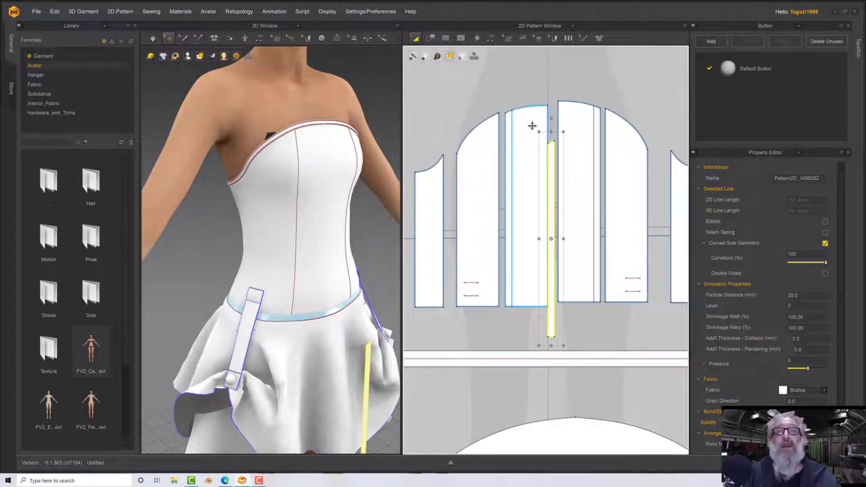
left_click_drag(549, 157, 463, 154)
left_click_drag(431, 183, 421, 182)
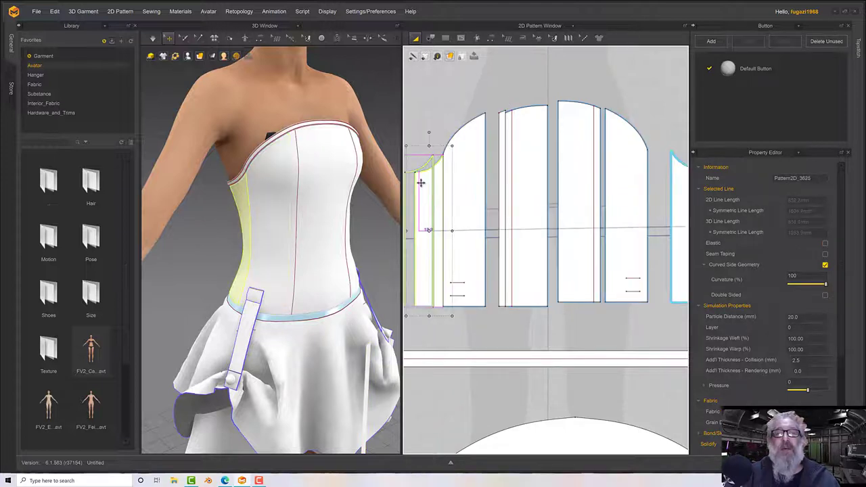
scroll(507, 131, "down", 2)
scroll(507, 135, "up", 3)
left_click(507, 137)
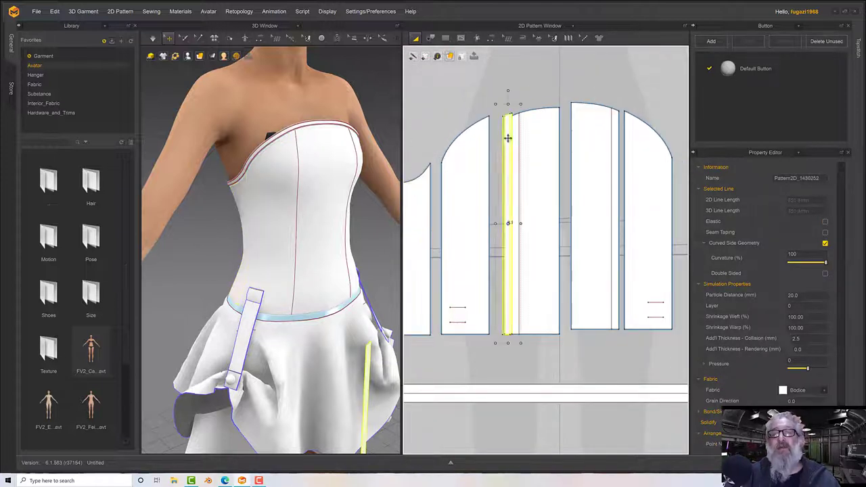
- Move the strip into the gap between the side and front panels and set its layer to 1
left_click_drag(508, 138, 500, 139)
scroll(514, 149, "down", 2)
scroll(516, 150, "up", 1)
middle_click_drag(513, 141, 512, 135)
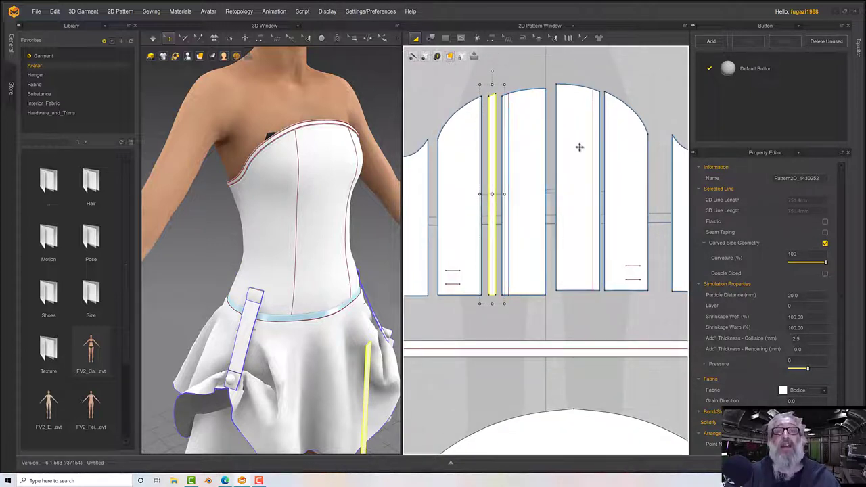
left_click(798, 305)
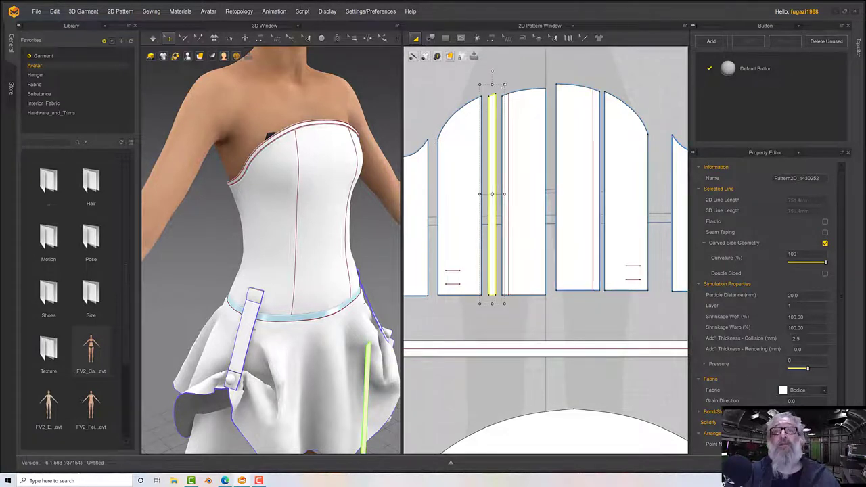
left_click(461, 39)
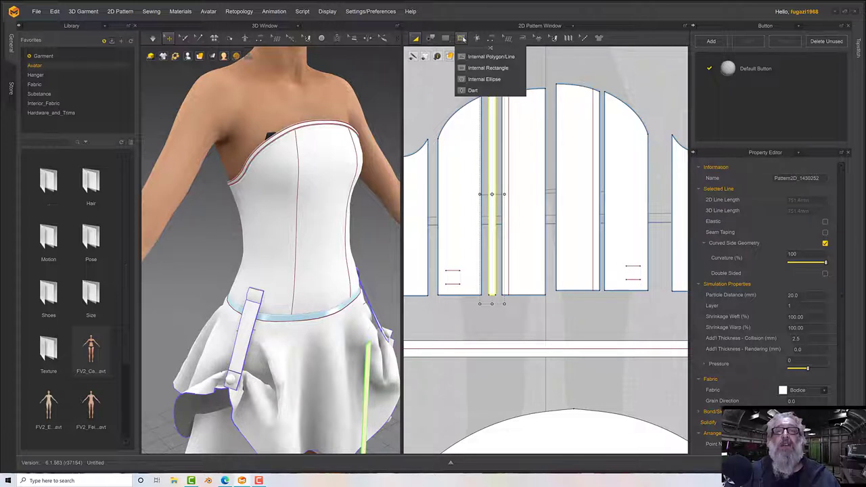
left_click(484, 68)
left_click(444, 94)
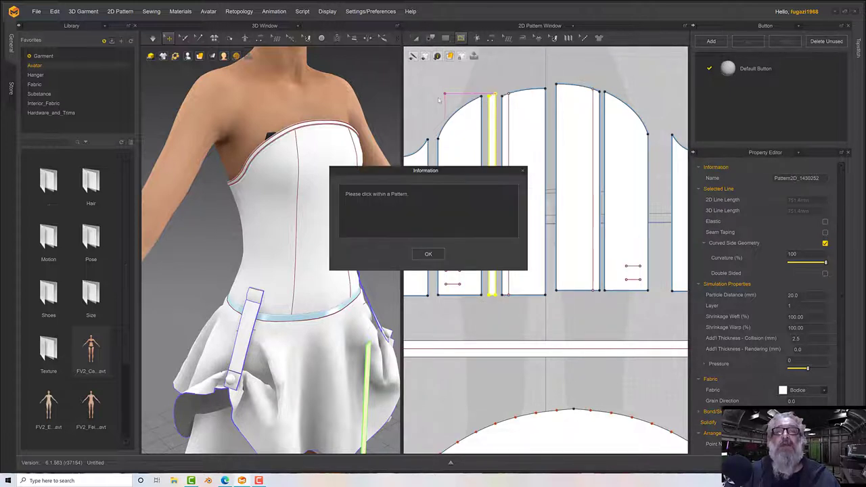
left_click(428, 254)
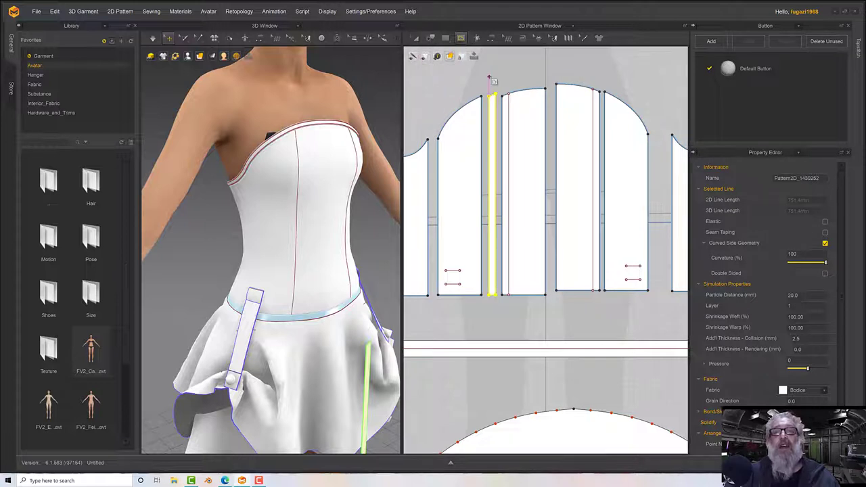
left_click(468, 93)
left_click(428, 253)
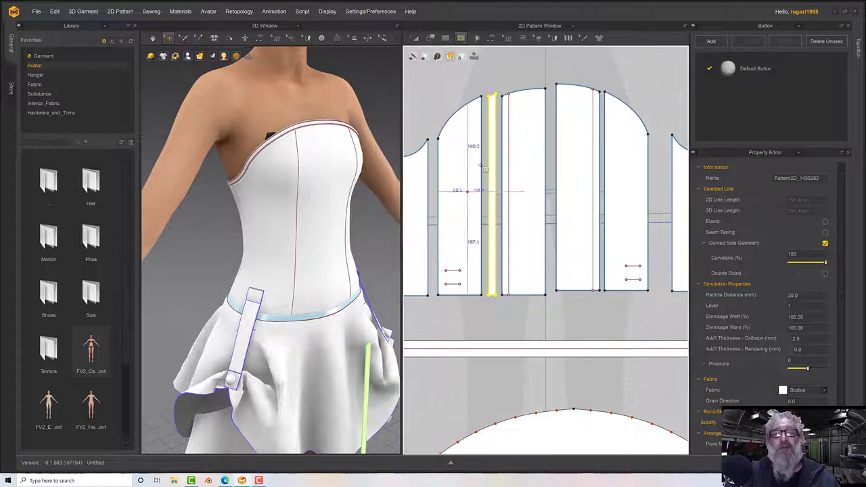
- Offset the strip's outline as one internal line at a distance of 1 mm
left_click(429, 38)
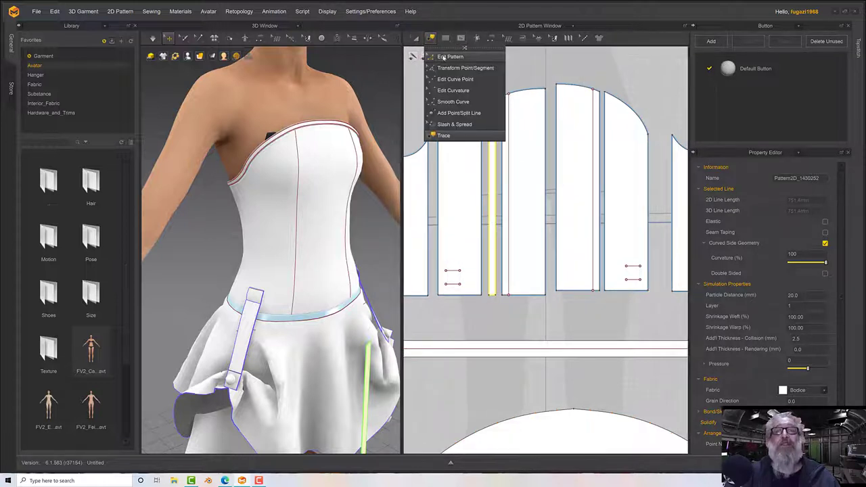
left_click(467, 68)
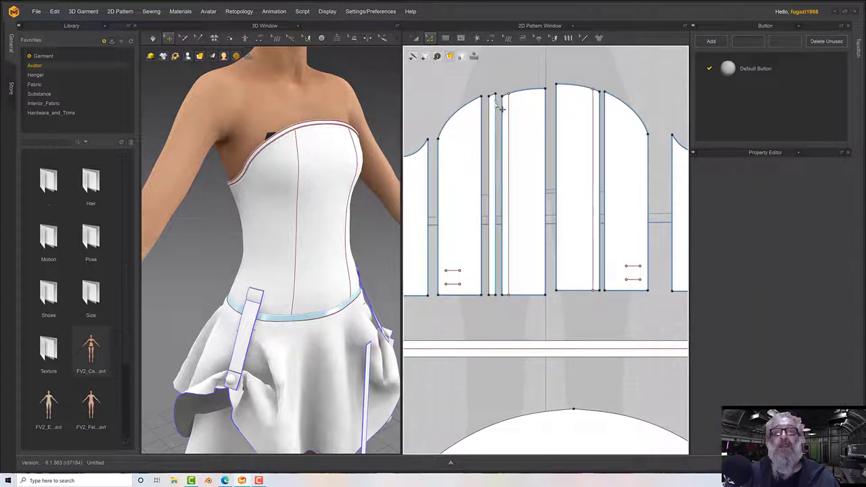
left_click(492, 103)
right_click(494, 103)
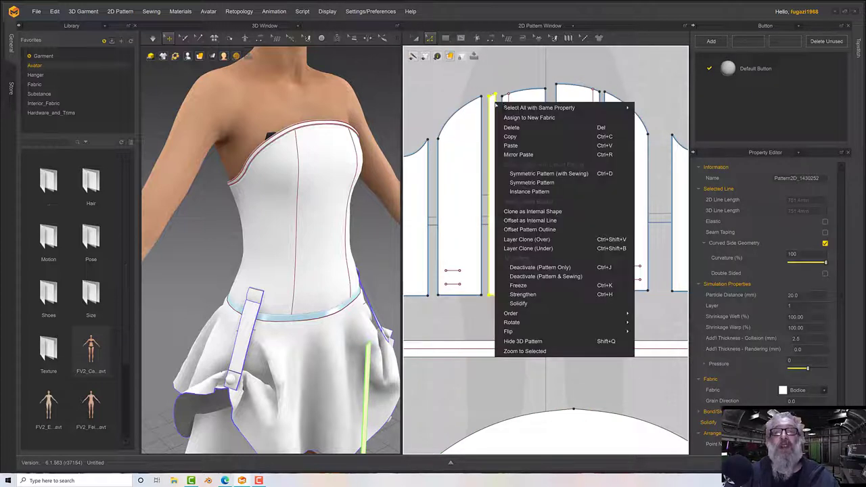
left_click(530, 221)
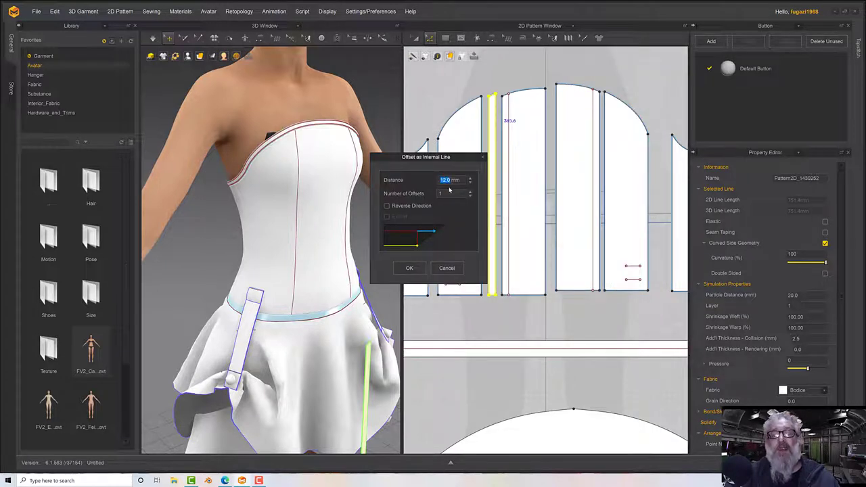
type("1")
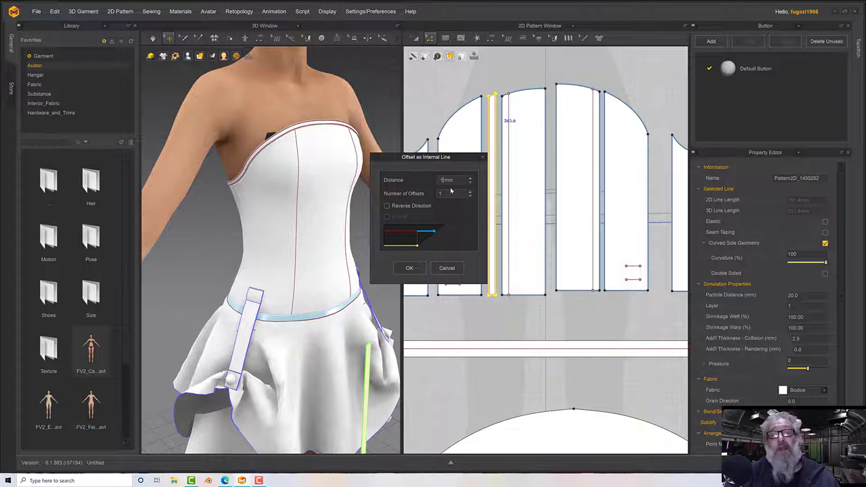
left_click(409, 268)
- Segment-sew the strip's two long edges to the front panel's internal line and its adjacent side edge
scroll(482, 155, "down", 1)
scroll(476, 150, "up", 5)
middle_click_drag(493, 148, 353, 140)
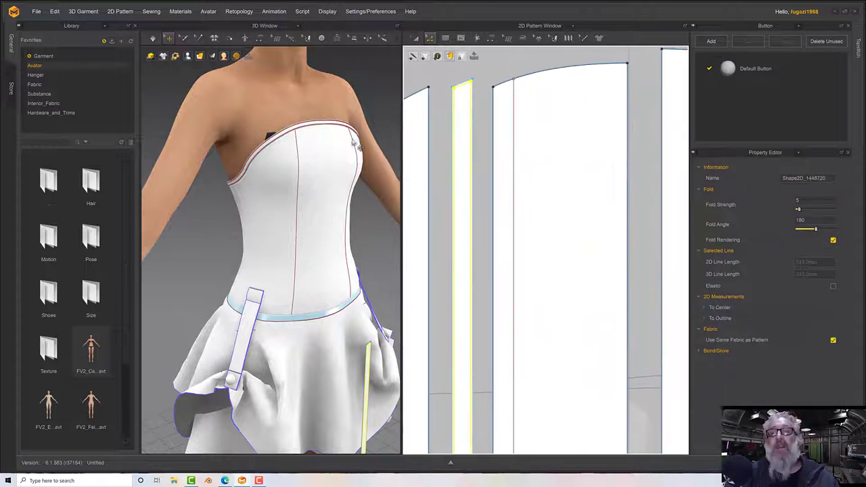
left_click(430, 38)
left_click(491, 39)
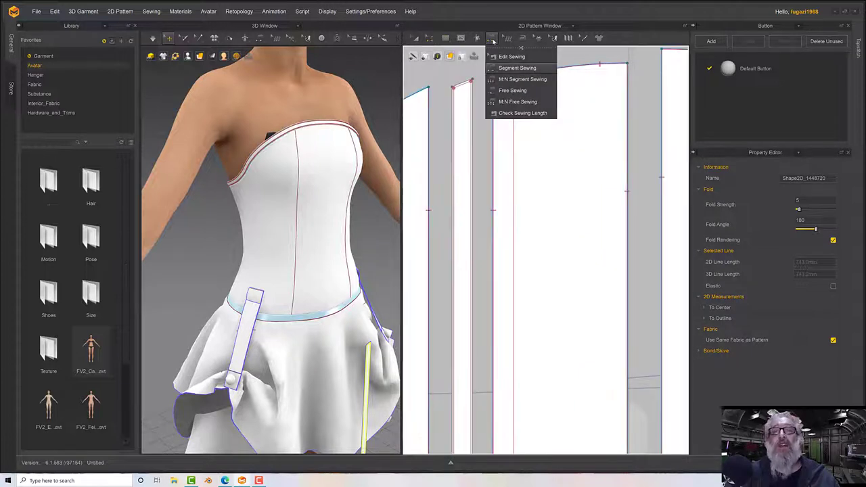
left_click(508, 68)
left_click(472, 118)
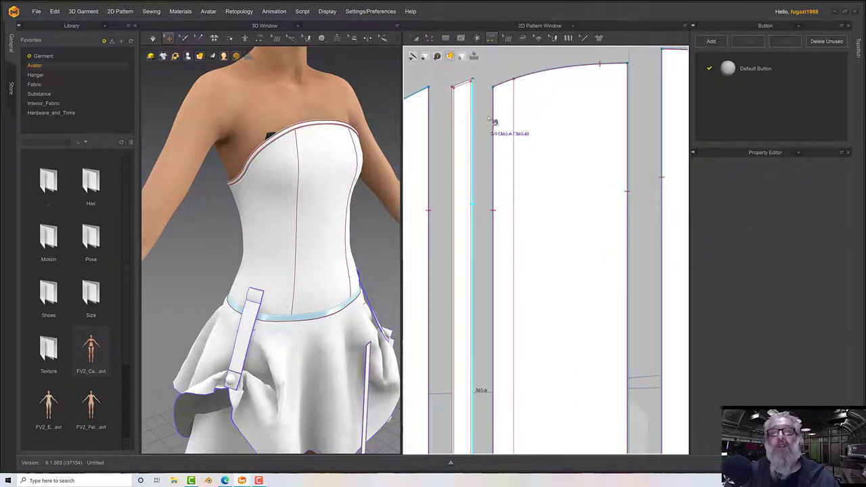
left_click(514, 117)
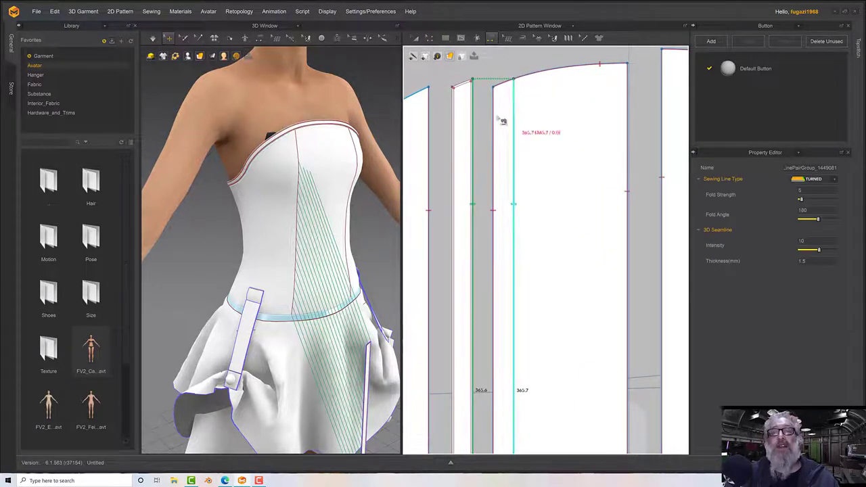
left_click(453, 117)
left_click(494, 127)
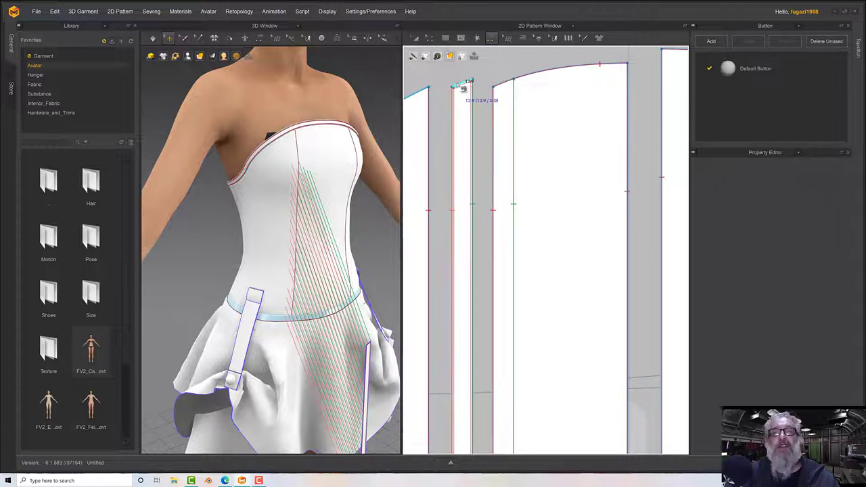
- Sew the strip's top and bottom edges to the matching short segments of the front panel, then activate Transform Pattern
left_click(501, 84)
middle_click_drag(515, 317, 533, 19)
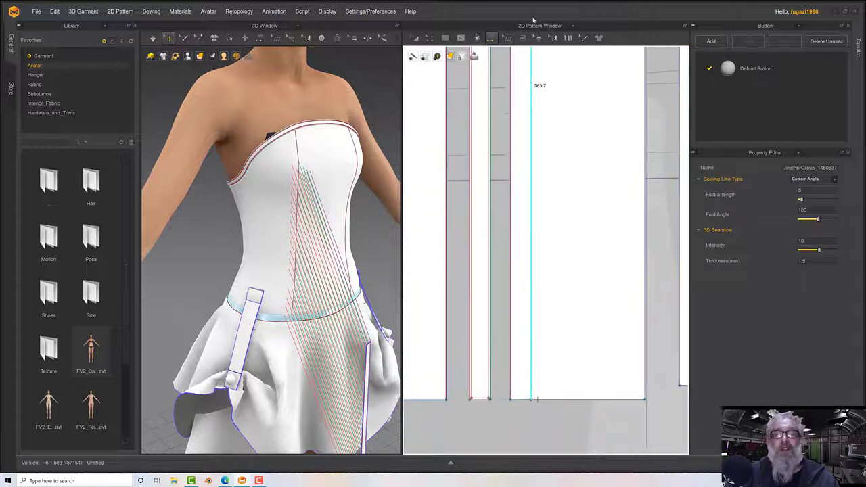
left_click(479, 399)
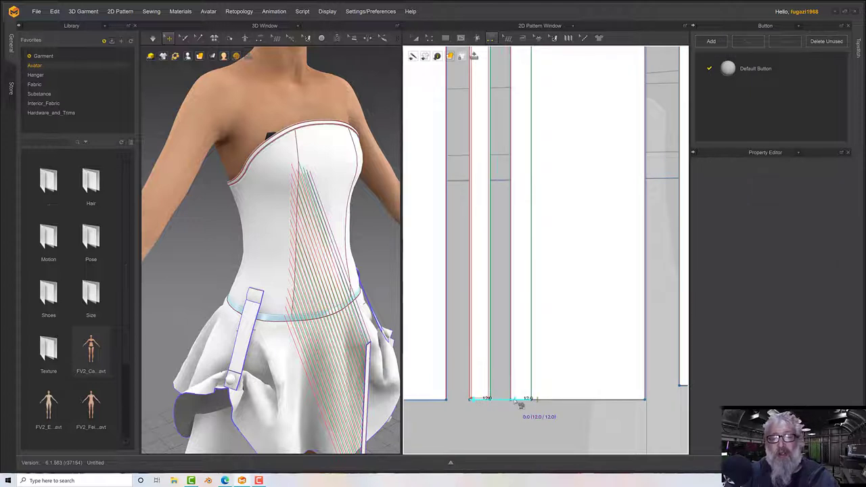
left_click(520, 401)
right_click(413, 54)
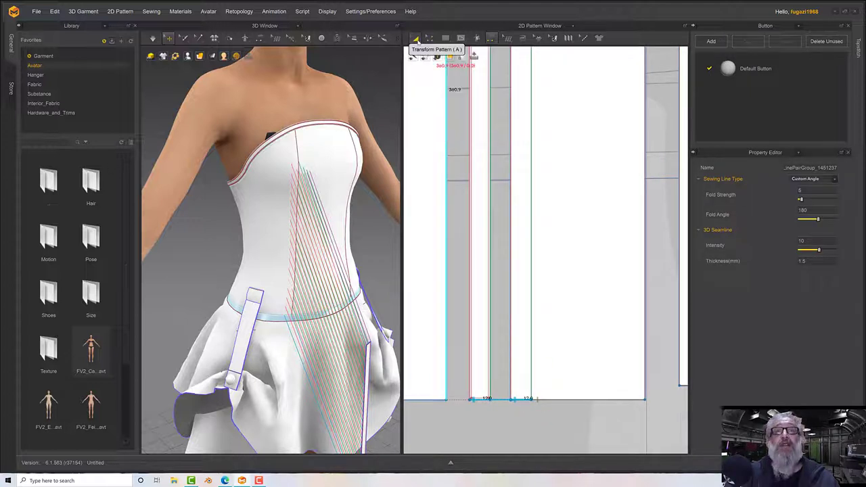
left_click(416, 39)
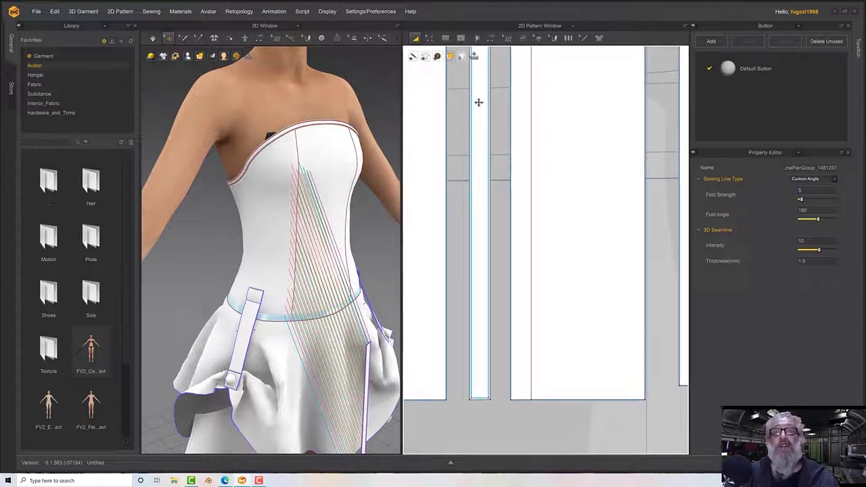
- Select the narrow strip pattern and set its particle distance to 5 mm
left_click(482, 105)
scroll(486, 115, "up", 2)
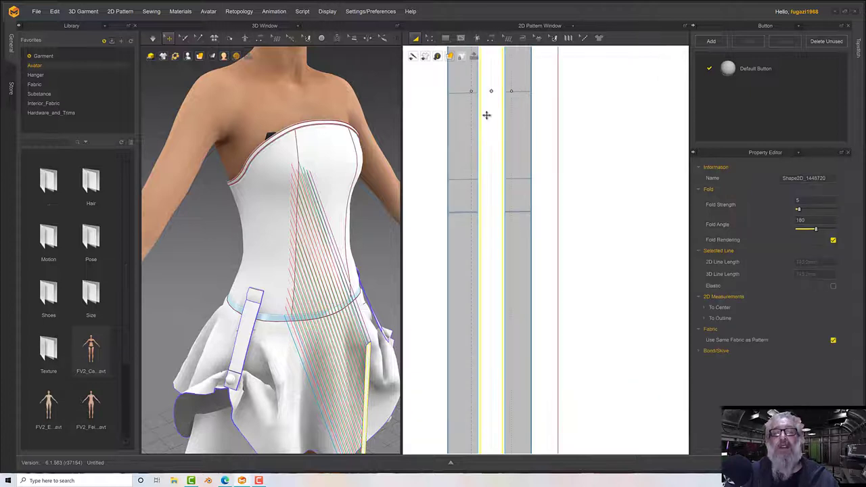
left_click(509, 122)
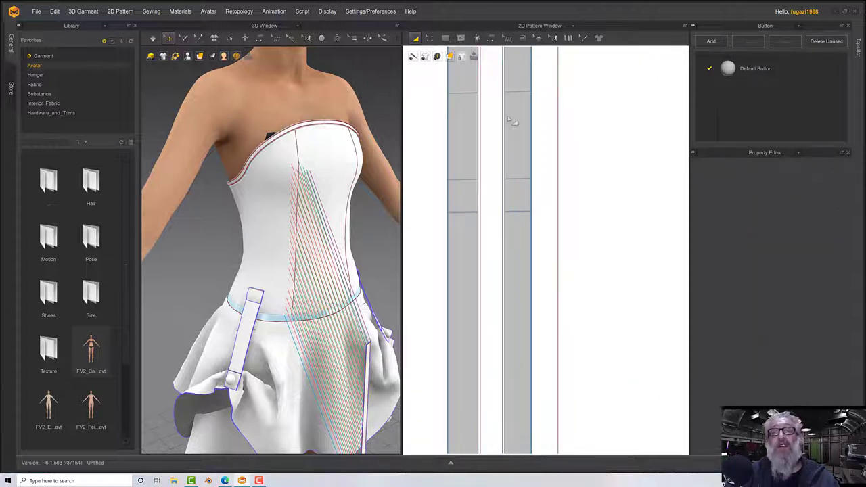
left_click(506, 116)
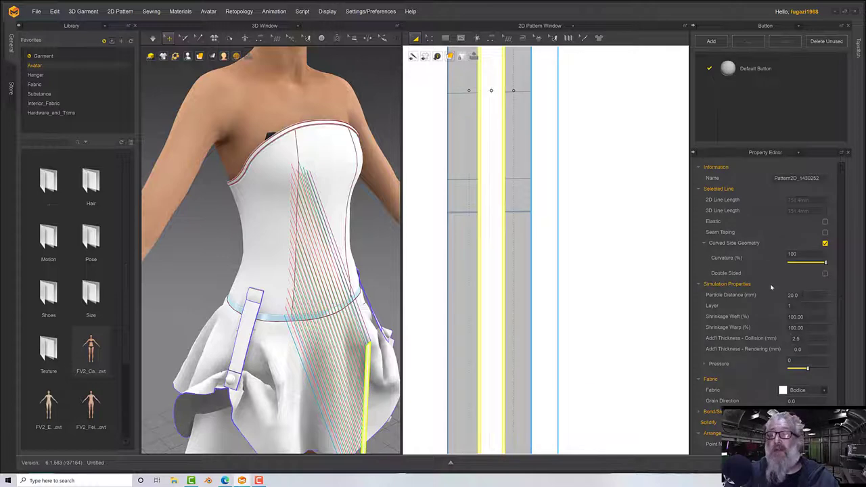
left_click(801, 294)
type("5")
key("Return")
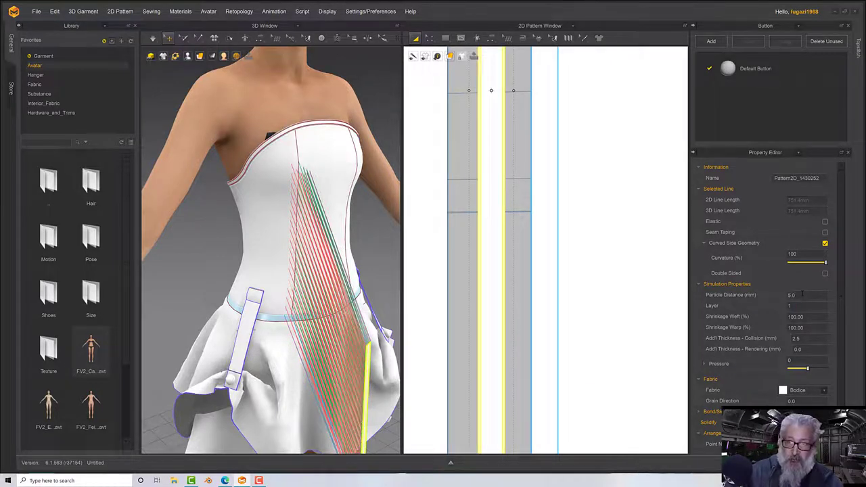
- Superimpose the strip over the bodice front panel's seam on the avatar
middle_click_drag(396, 261, 351, 206)
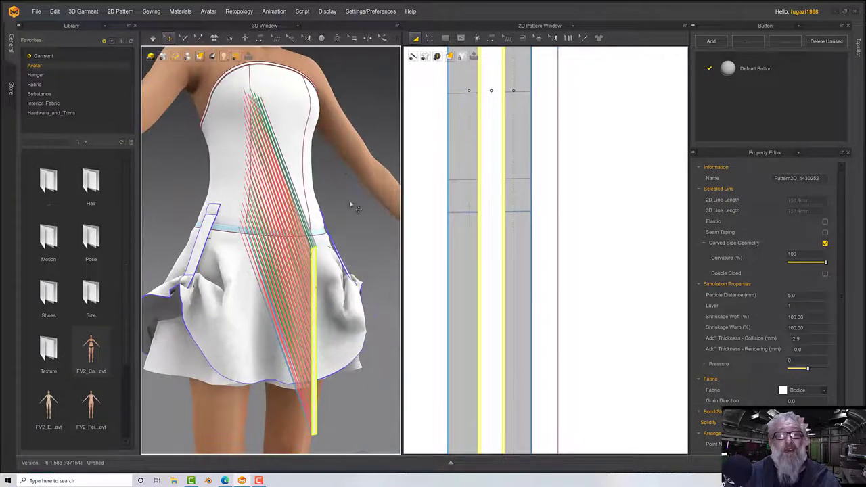
right_click(317, 265)
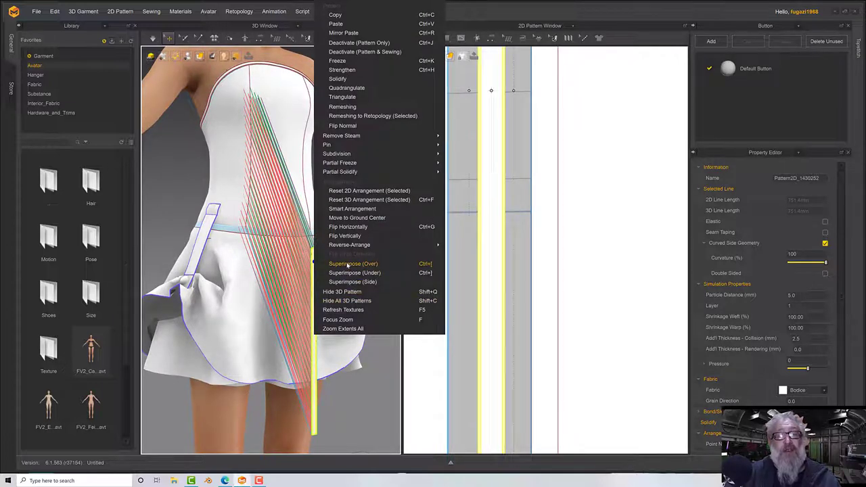
left_click(347, 264)
scroll(303, 236, "up", 3)
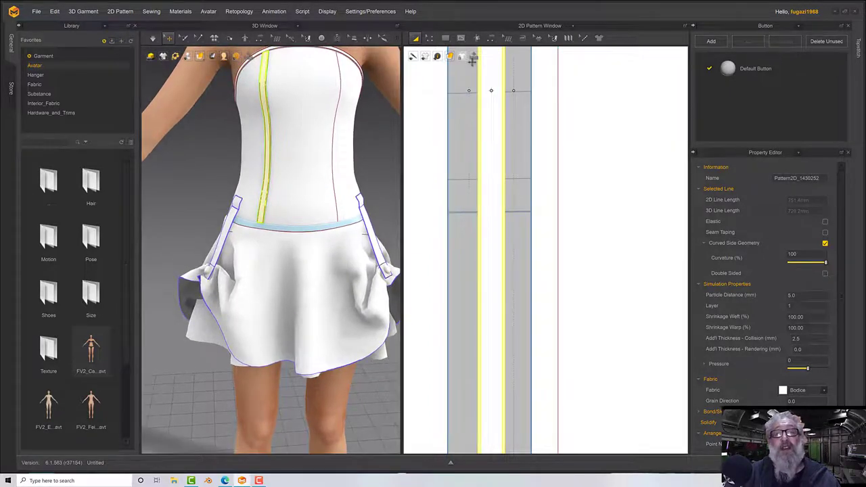
middle_click_drag(328, 139, 325, 226)
right_click_drag(324, 225, 291, 212)
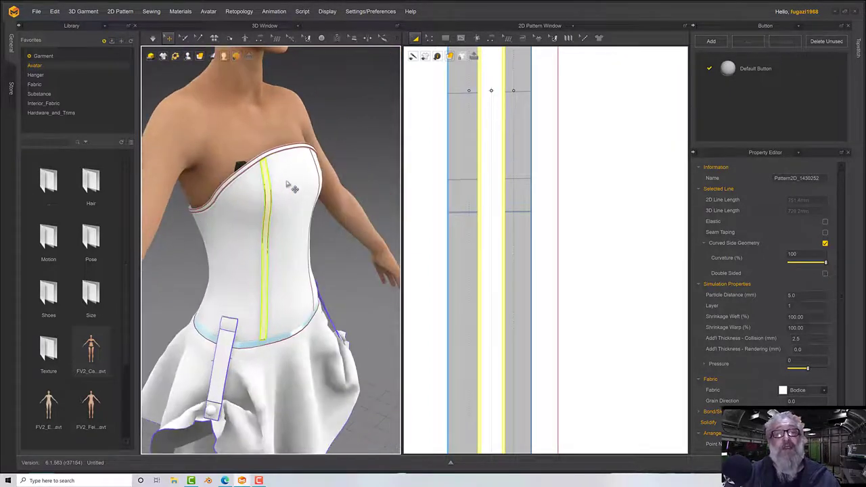
scroll(297, 192, "up", 5)
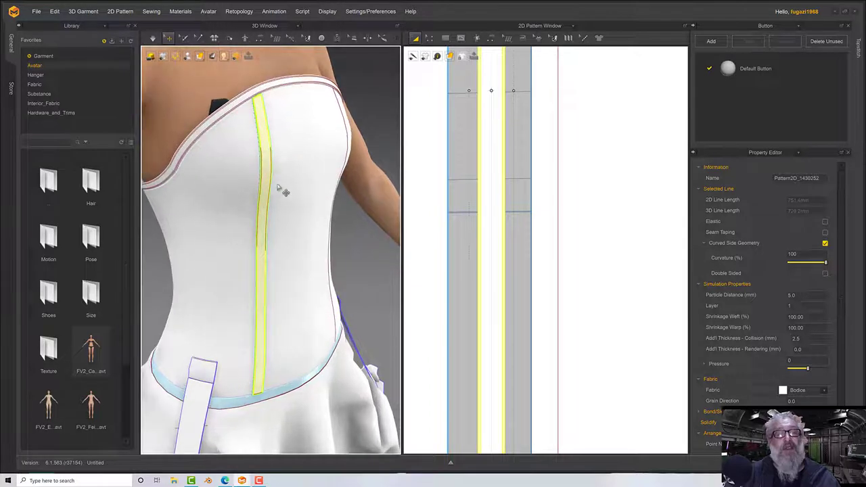
- Set the strip's additional collision thickness to 5 mm, simulate the garment, and pull the strip towards the front panel
double_click(802, 339)
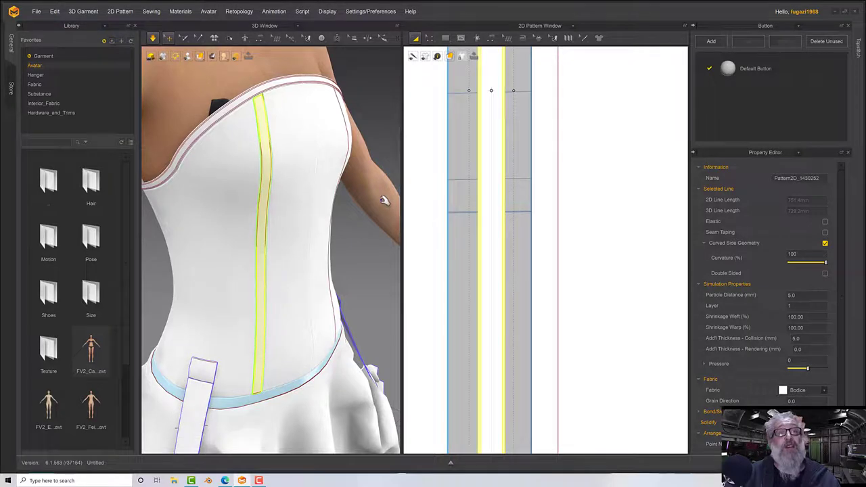
right_click_drag(384, 200, 345, 190)
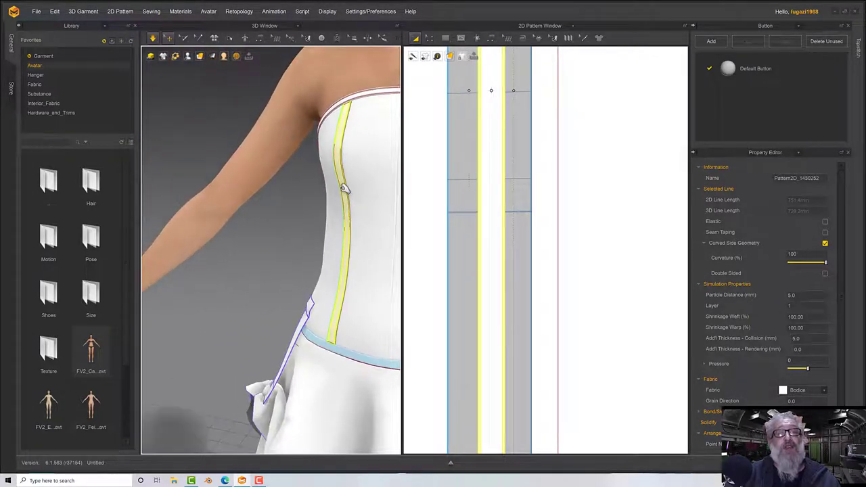
left_click(298, 210)
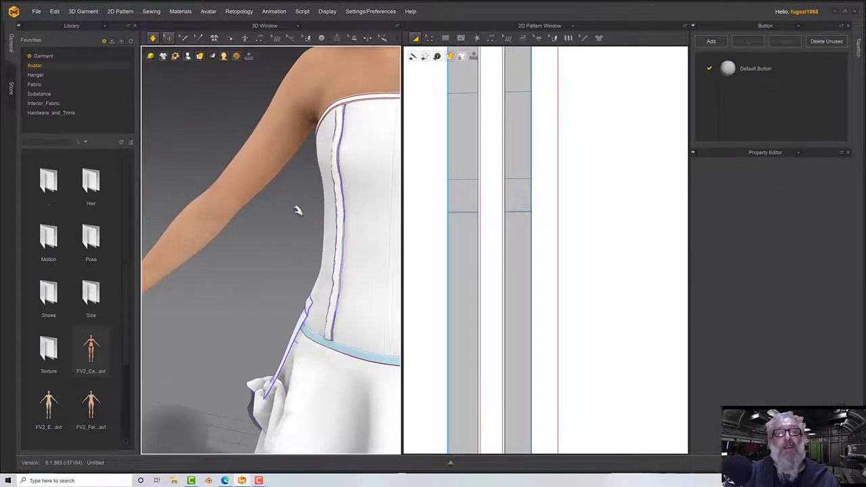
left_click(337, 147)
left_click(365, 160)
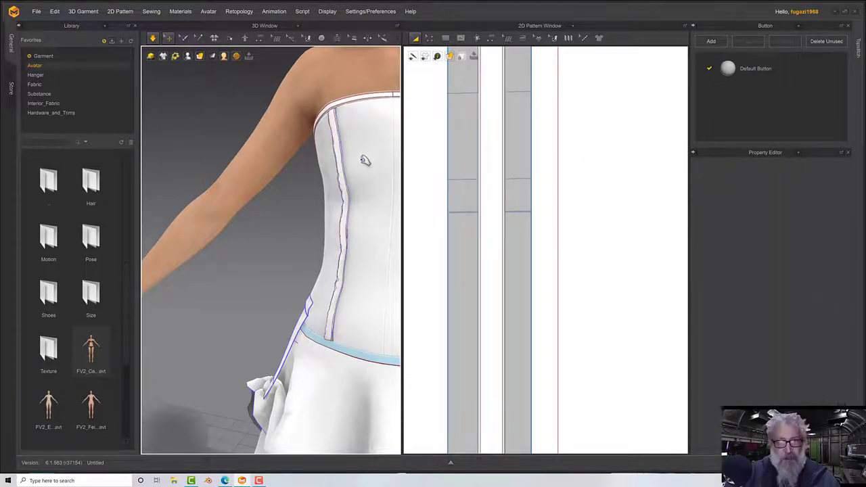
key("space")
right_click_drag(365, 160, 405, 158)
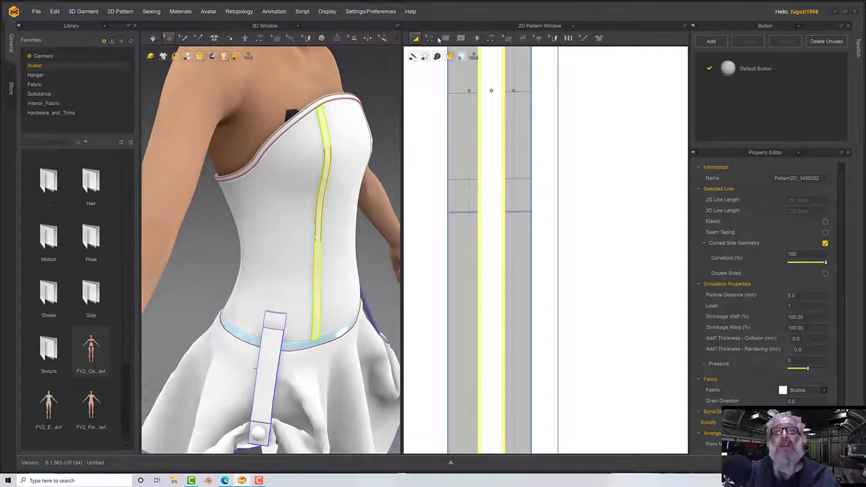
- Set the strip's particle distance to 3 mm
left_click(491, 40)
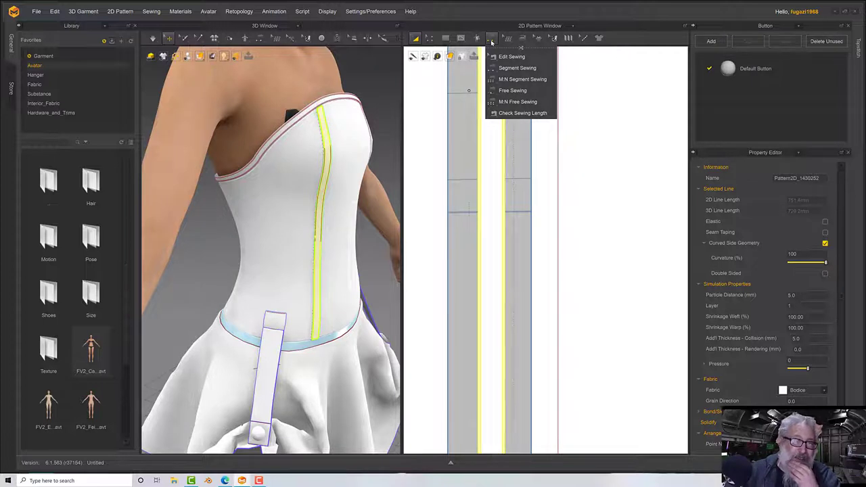
left_click(511, 90)
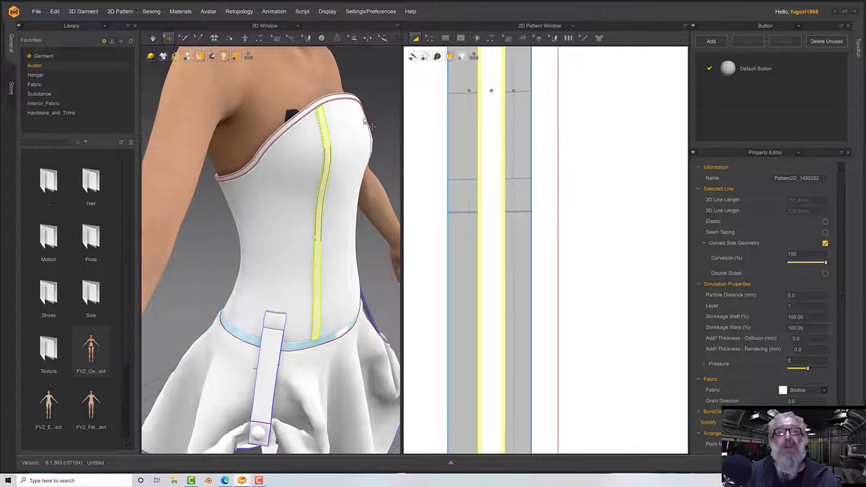
mouse_move(370, 125)
right_mouse_down()
mouse_move(354, 112)
mouse_move(365, 123)
right_mouse_up()
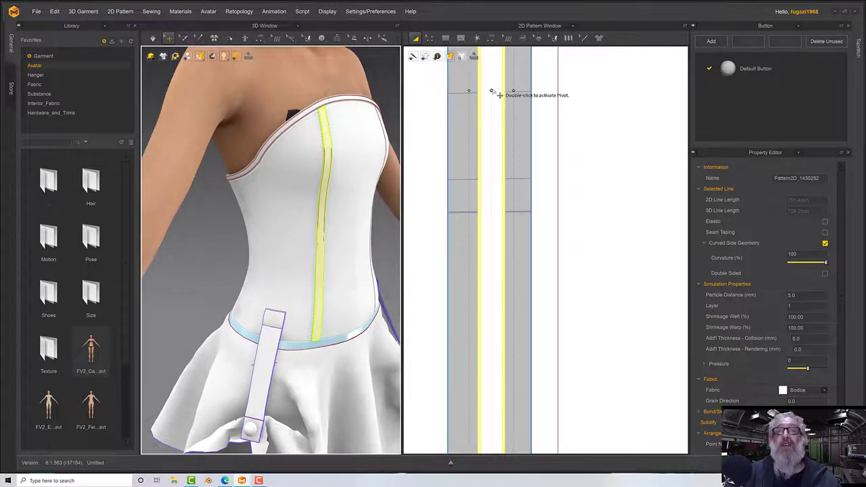
left_click(801, 298)
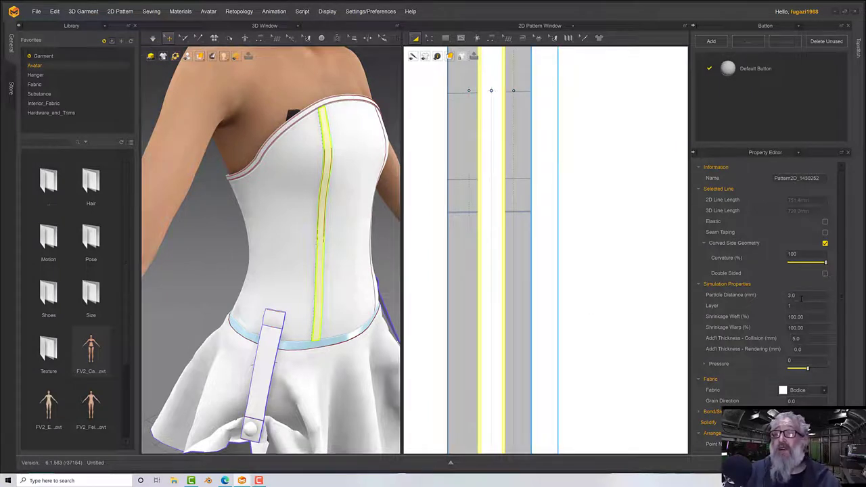
right_click_drag(480, 196, 498, 228)
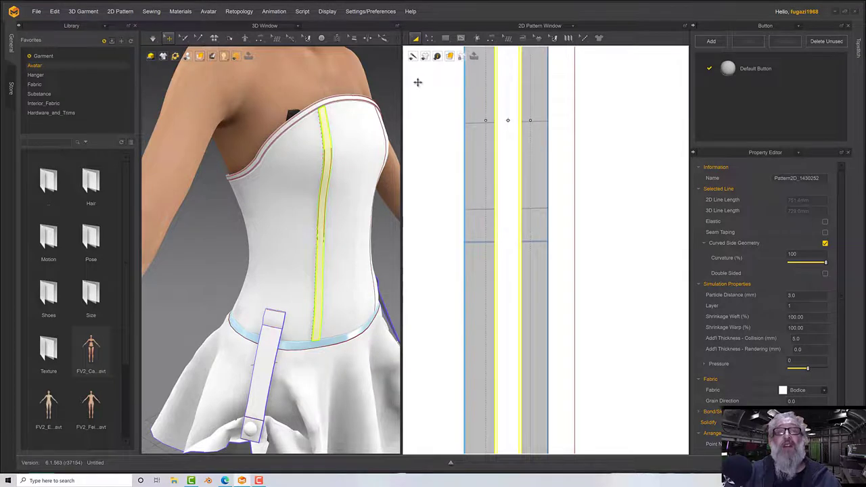
left_click(429, 37)
left_click(446, 54)
left_click(489, 40)
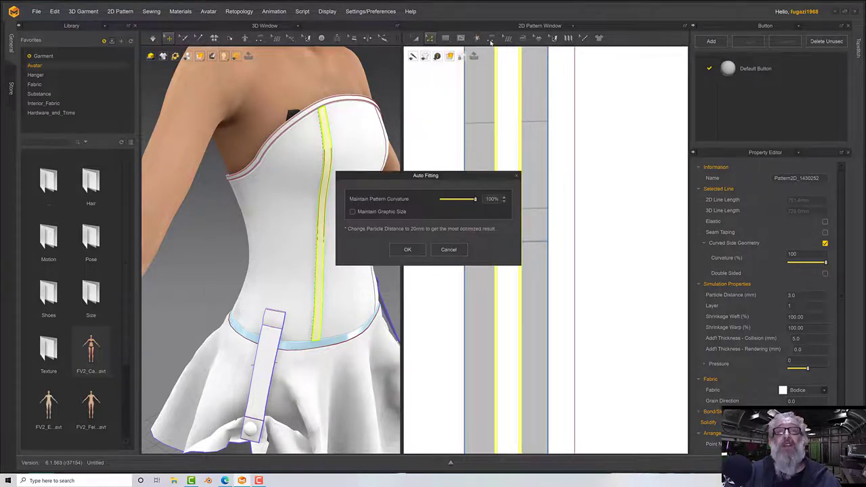
left_click(447, 250)
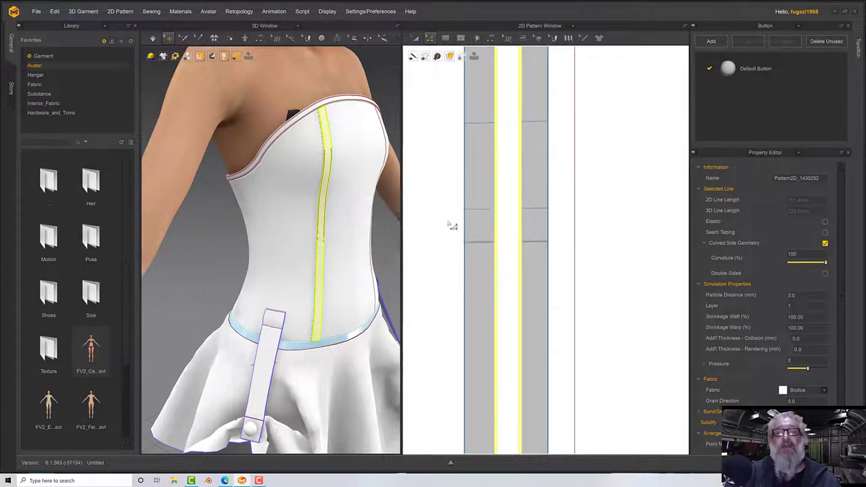
- Select the seam on the strip's edge facing the side panel with Edit Sewing, clear the selection, and simulate the garment
left_click(491, 39)
left_click(494, 57)
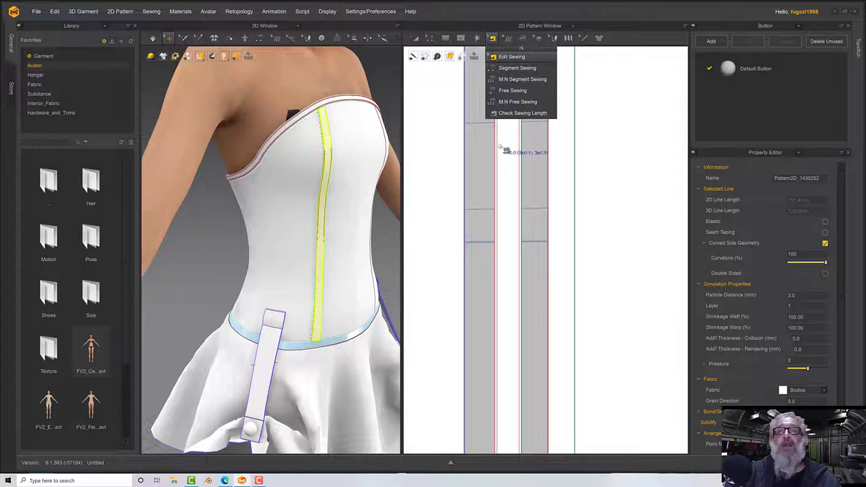
left_click(495, 165)
key("Escape")
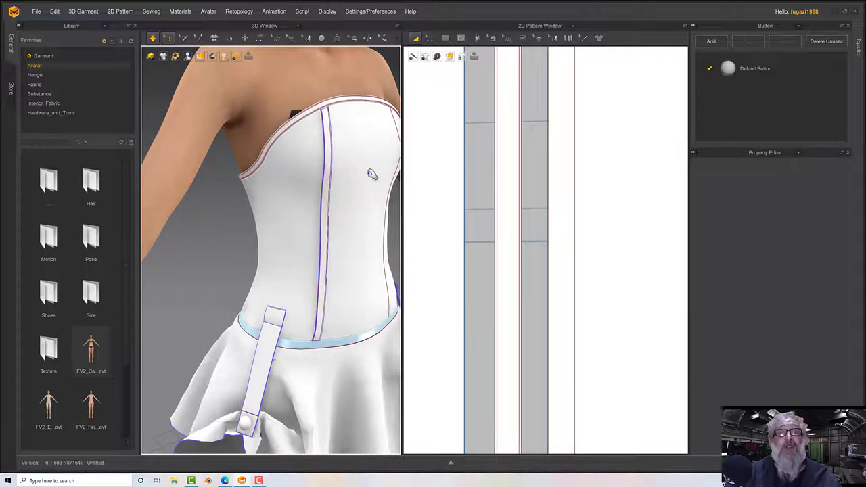
key("space")
mouse_move(372, 173)
right_mouse_down()
mouse_move(320, 169)
mouse_move(363, 172)
right_mouse_up()
- Segment-sew the side panel's long edge to the strip's facing long edge, then simulate
left_click(488, 40)
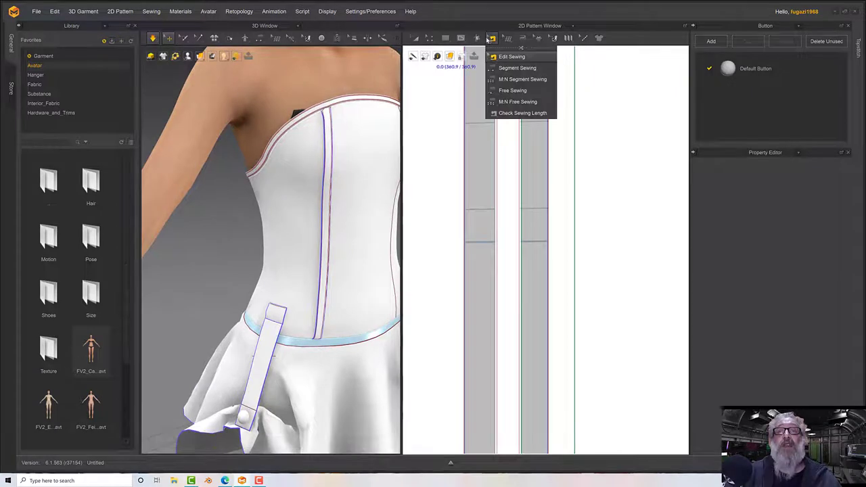
left_click(516, 68)
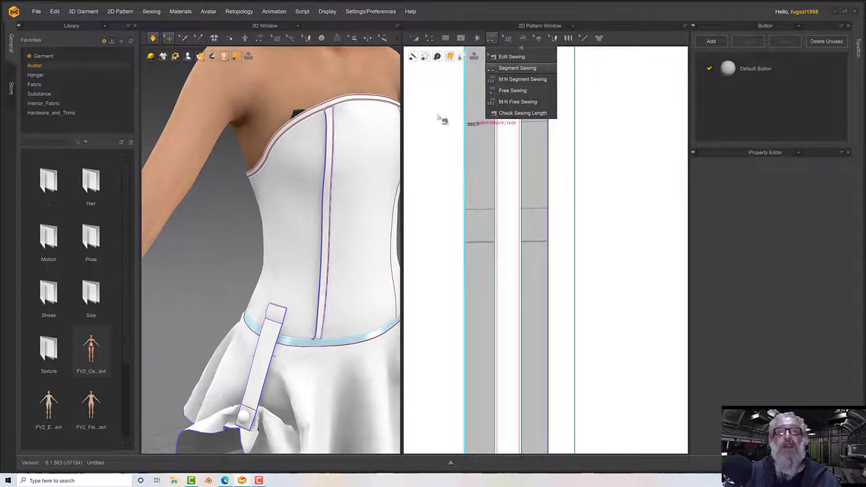
left_click(469, 131)
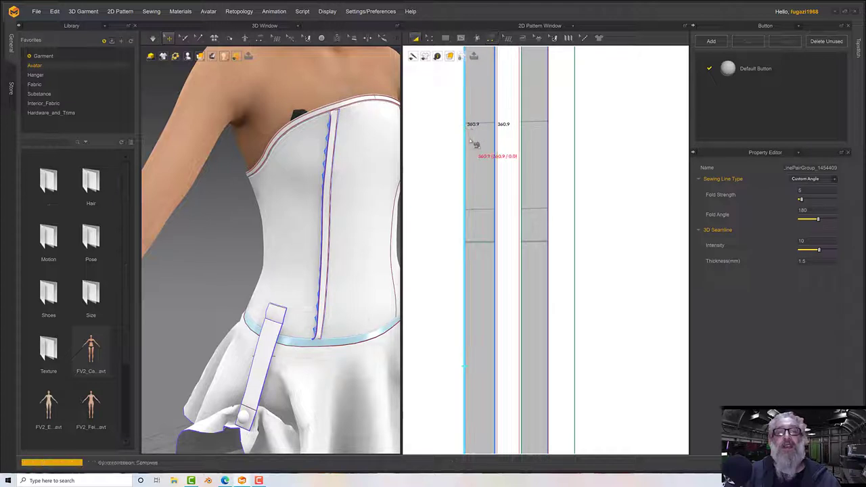
left_click(470, 141)
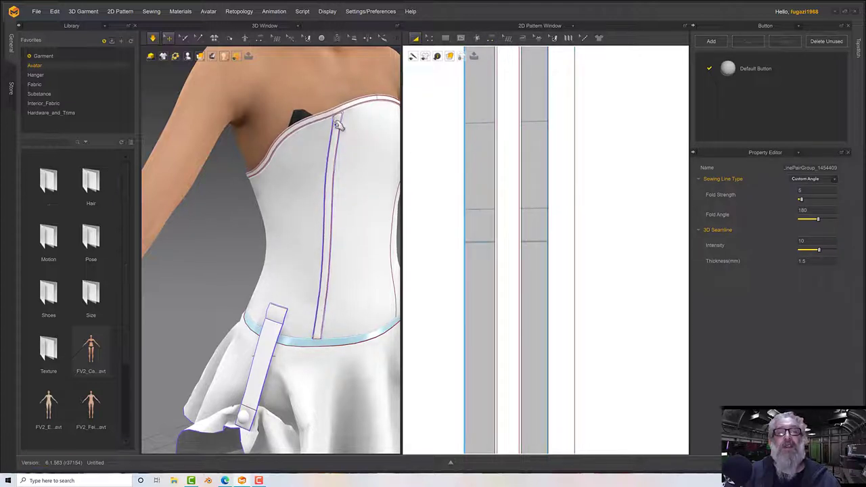
- Pull the strip's upper end around at the neckline during simulation, then undo the last change
scroll(339, 131, "down", 2)
scroll(349, 142, "up", 5)
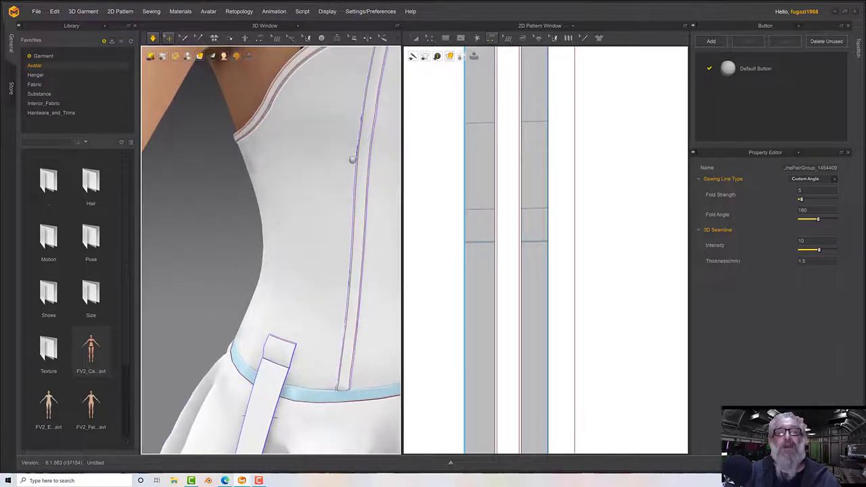
middle_click_drag(364, 131, 344, 154)
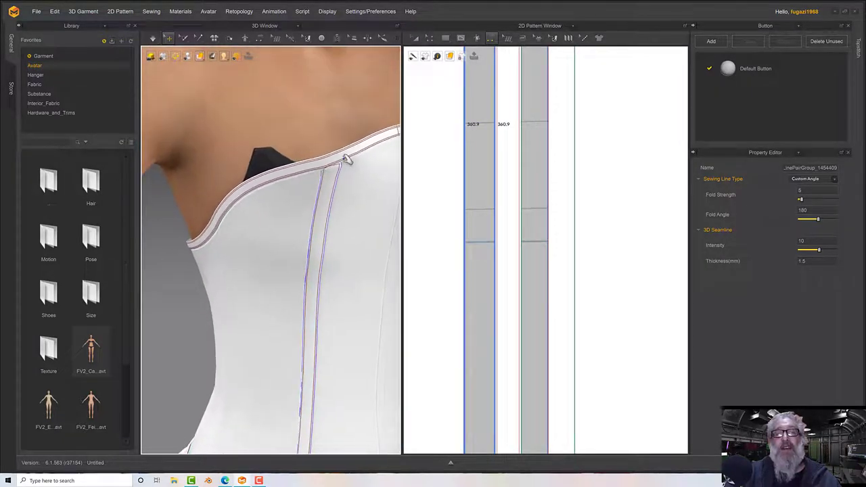
left_click_drag(345, 159, 337, 173)
scroll(338, 169, "up", 3)
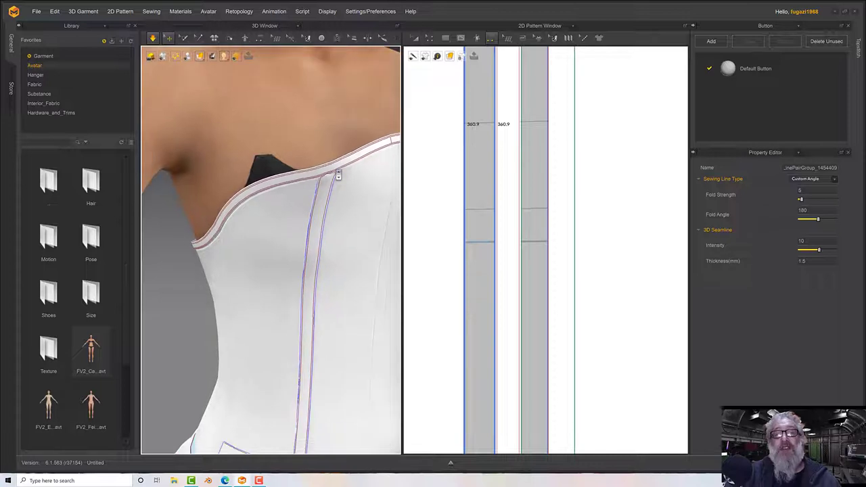
middle_click_drag(338, 169, 380, 128)
left_click_drag(374, 120, 352, 119)
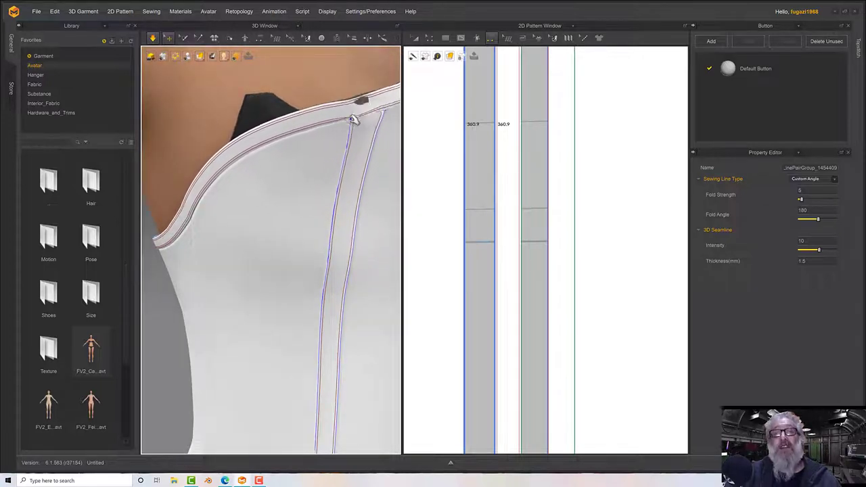
middle_click_drag(338, 123, 284, 123)
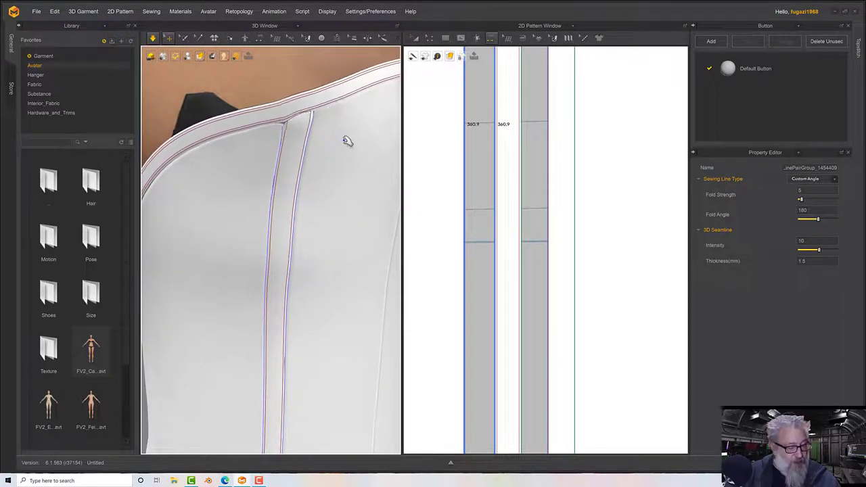
key("ctrl+z")
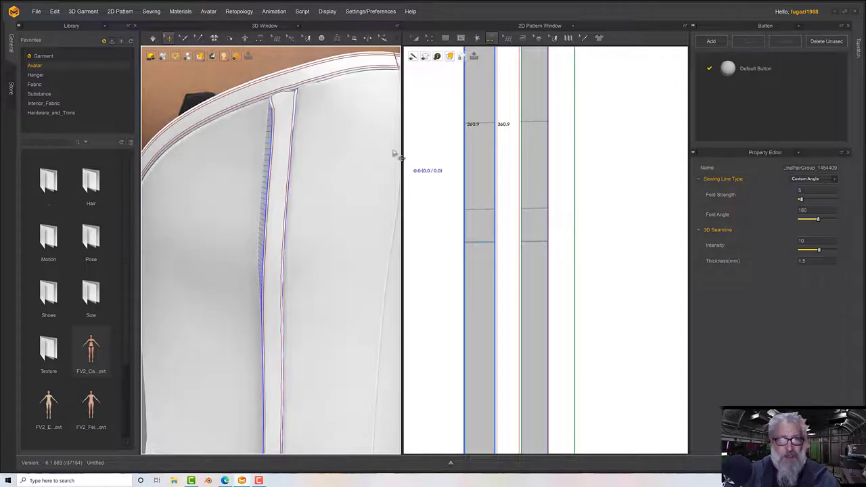
- Set the strip pattern's layer to 2 and simulate the garment
middle_click_drag(477, 204, 474, 300)
middle_click_drag(522, 175, 522, 315)
middle_click_drag(531, 107, 530, 137)
scroll(530, 136, "up", 4)
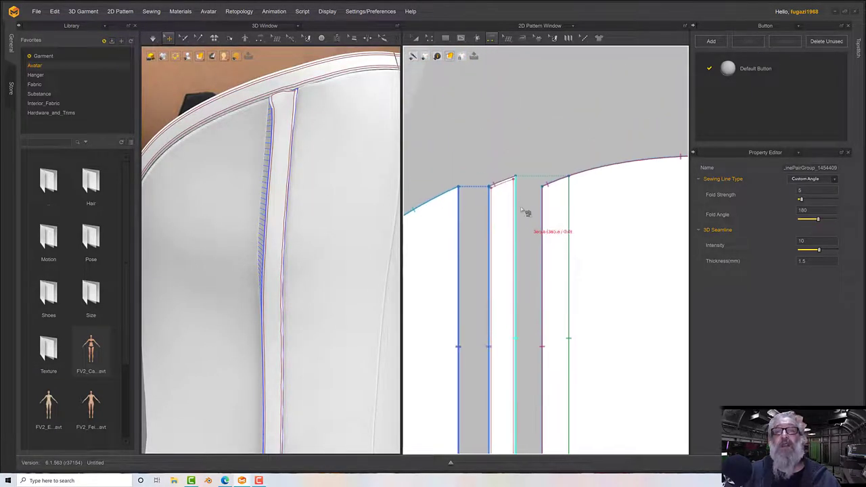
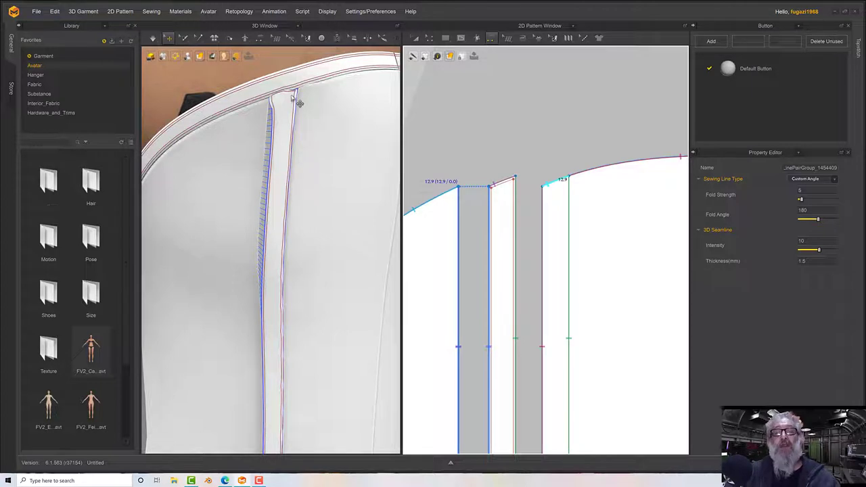
left_click(416, 38)
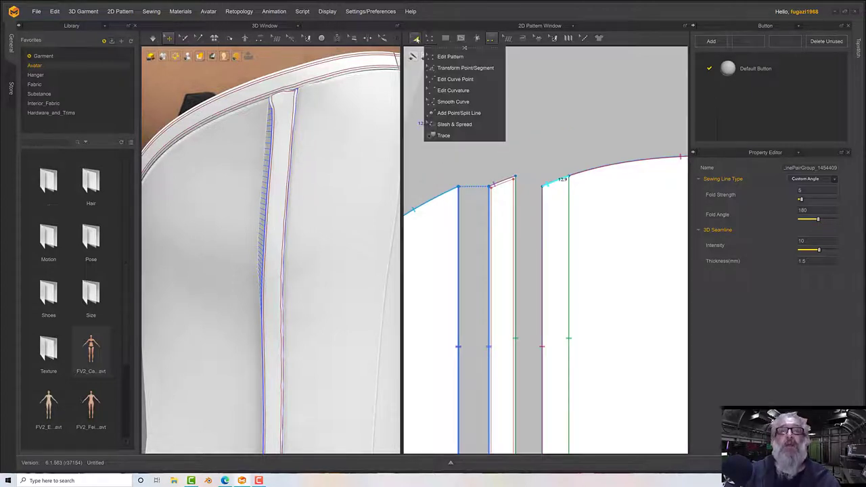
left_click(503, 203)
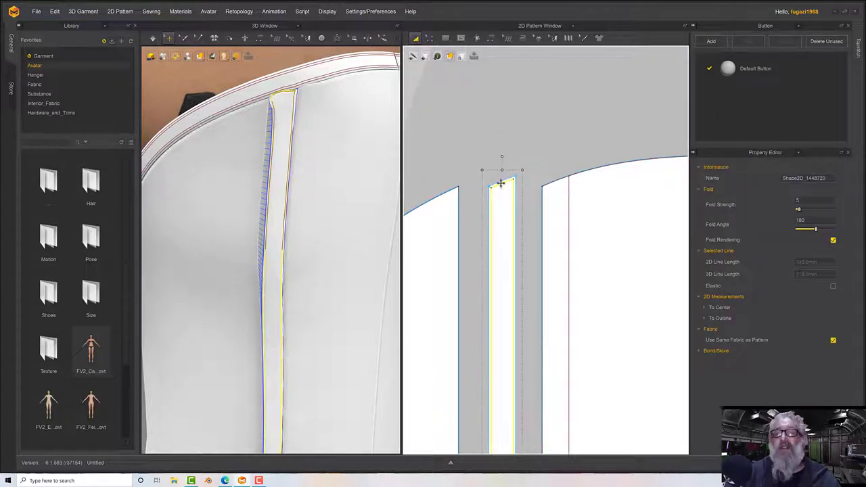
left_click(502, 180)
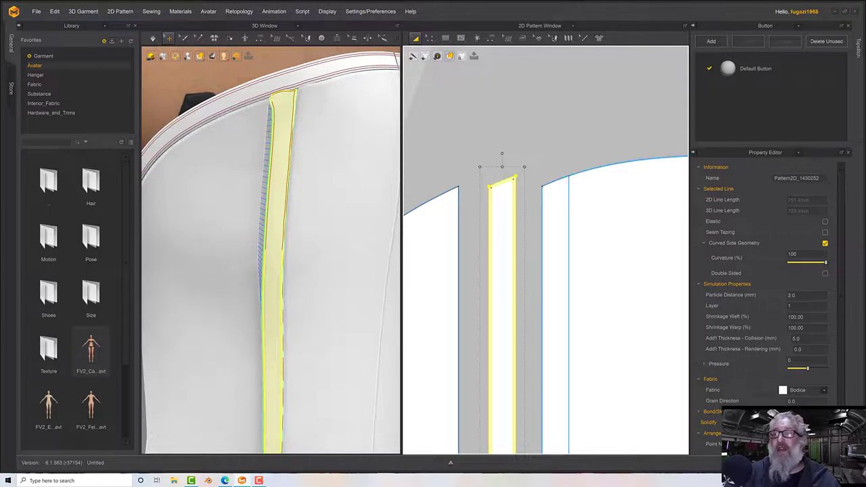
left_click(798, 307)
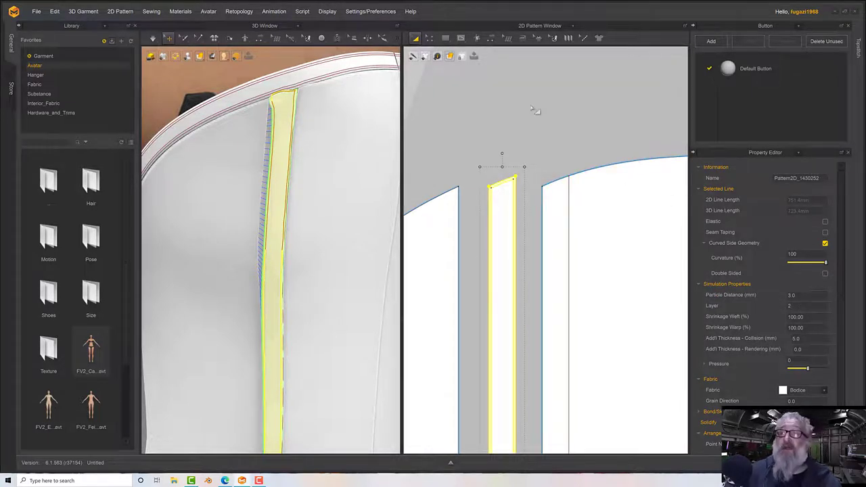
left_click(502, 114)
key("space")
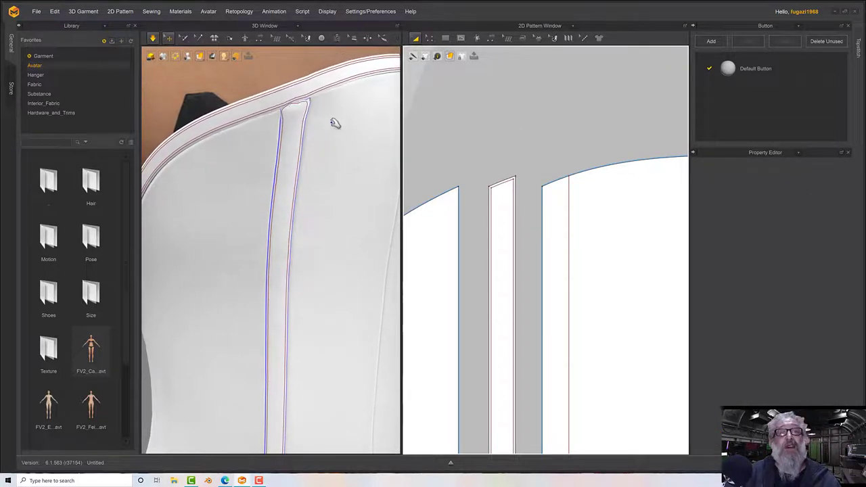
- Pull the neckline band at the strip's upper end during simulation, then undo the pull and clear the selection
mouse_move(296, 114)
left_mouse_down()
mouse_move(300, 138)
mouse_move(293, 97)
left_mouse_up()
left_click(293, 94)
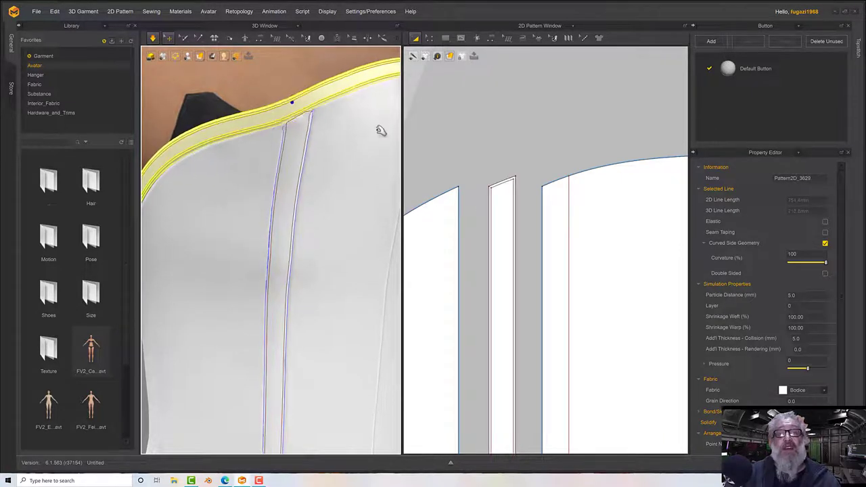
key("ctrl+z")
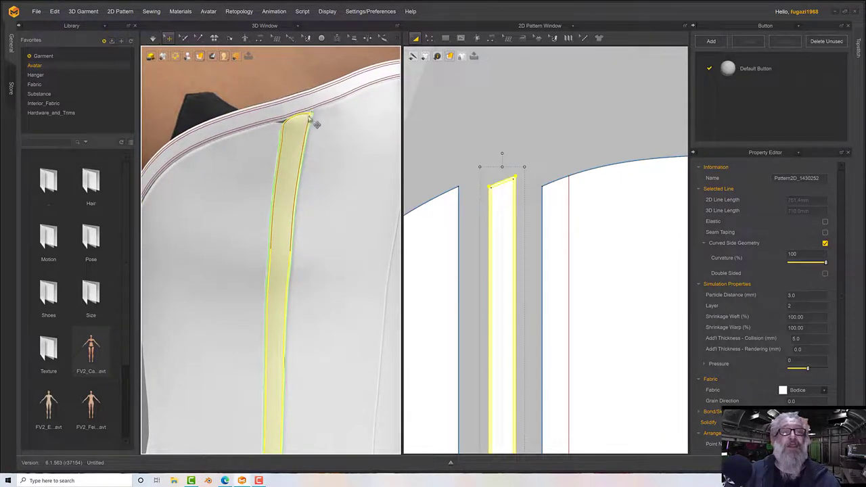
key("Escape")
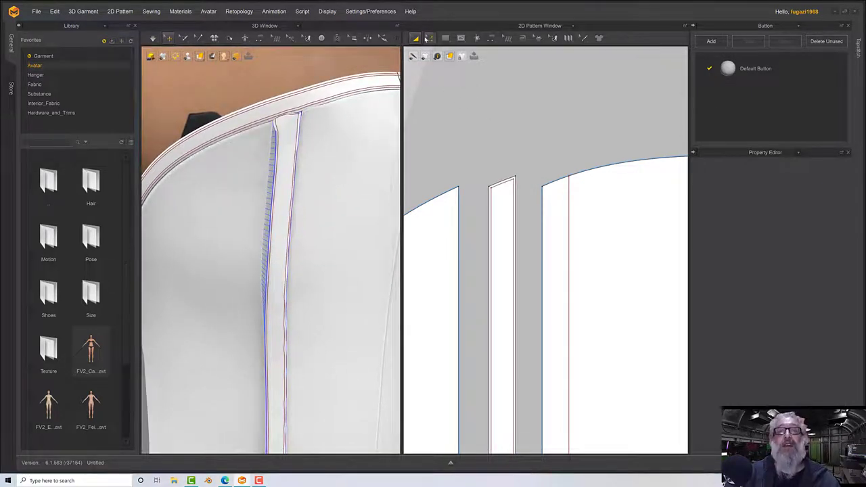
- Delete the internal shape that runs along the strip's outline with Edit Pattern, then simulate the garment
left_click(429, 37)
left_click(439, 54)
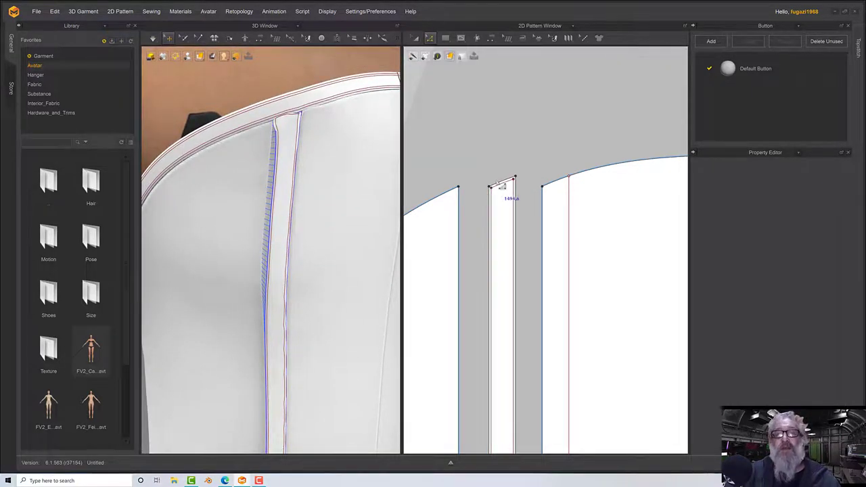
left_click(502, 187)
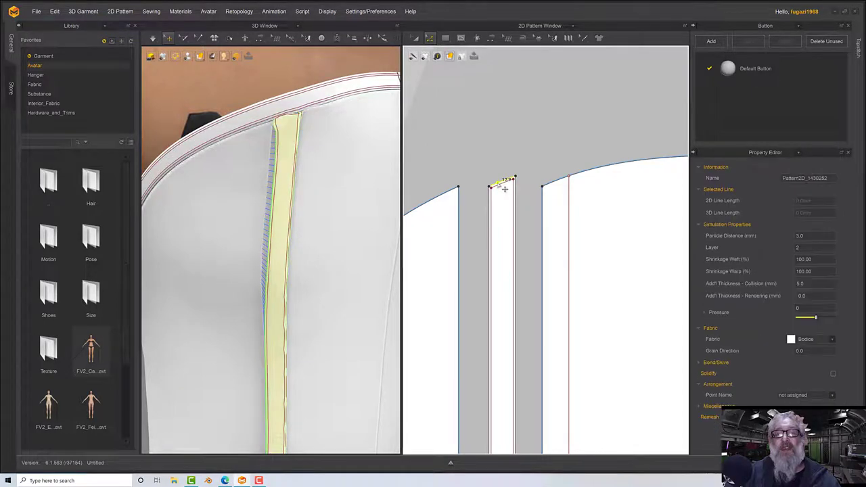
right_click(499, 182)
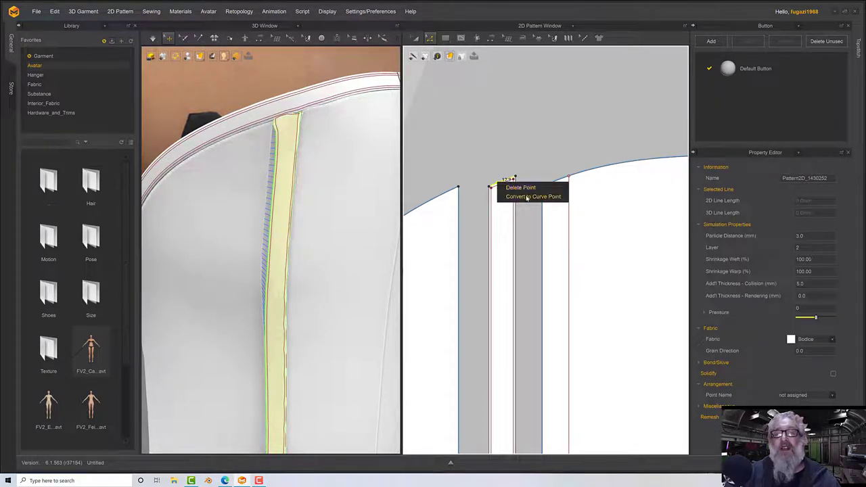
left_click(498, 157)
left_click(508, 184)
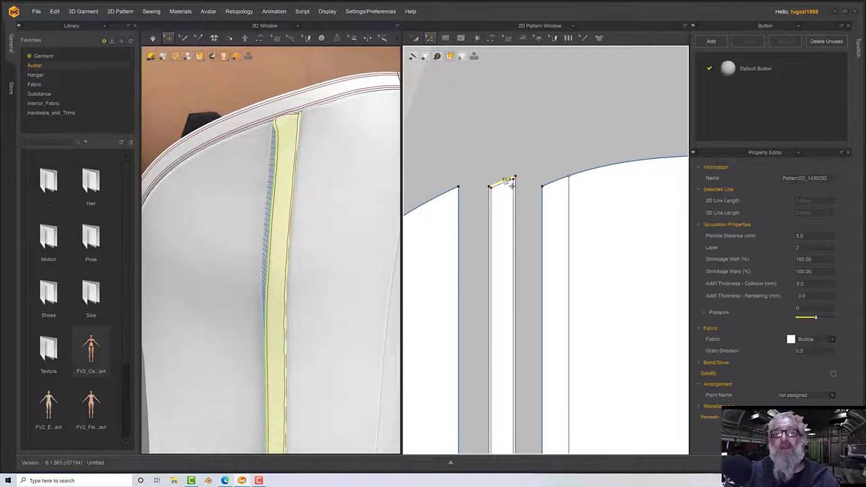
right_click(510, 181)
left_click(489, 175)
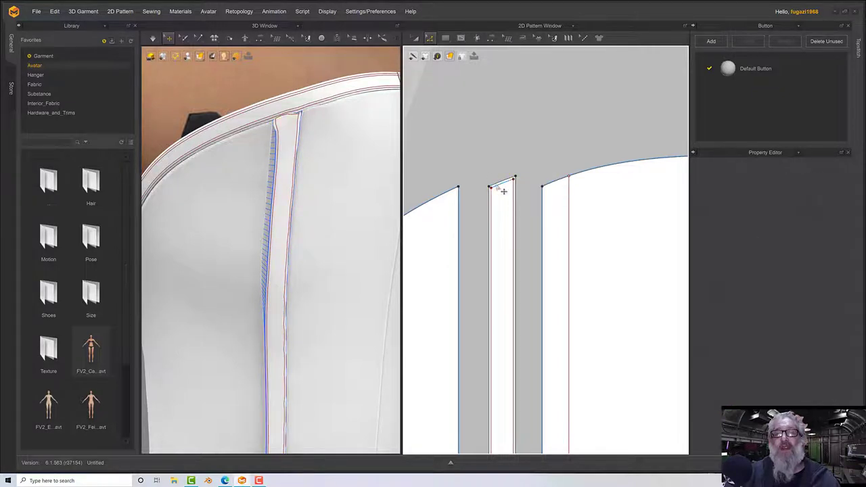
left_click(503, 191)
key("Escape")
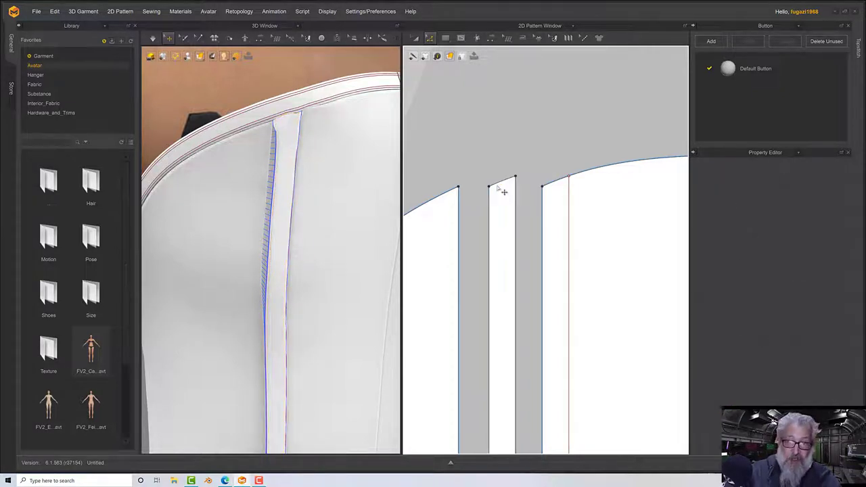
key("space")
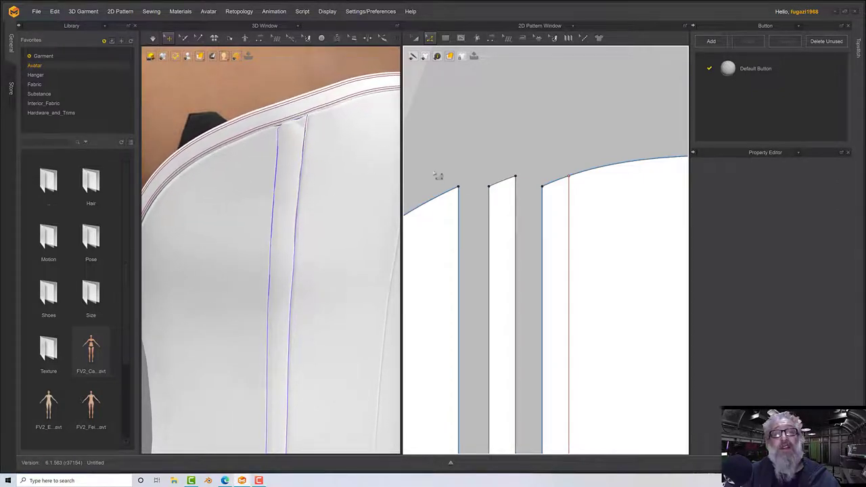
- Offset the strip's short upper edge as one internal line at 2 mm with Extend enabled
left_click(503, 181)
right_click(502, 182)
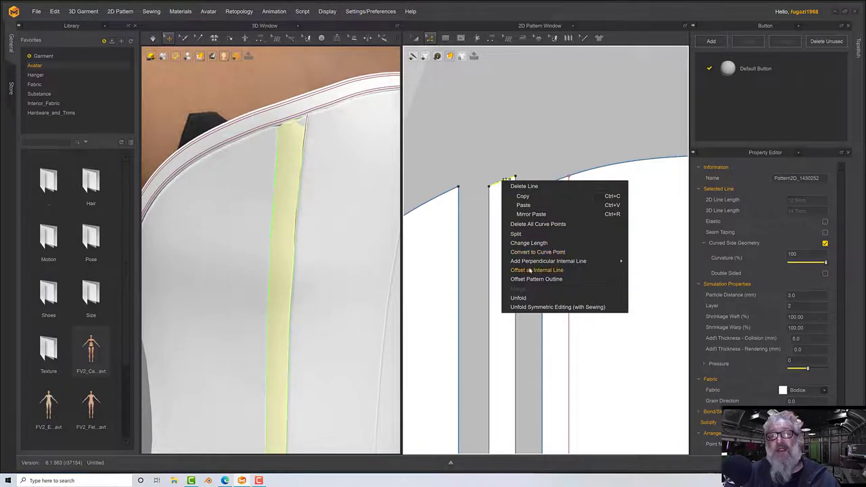
left_click(530, 270)
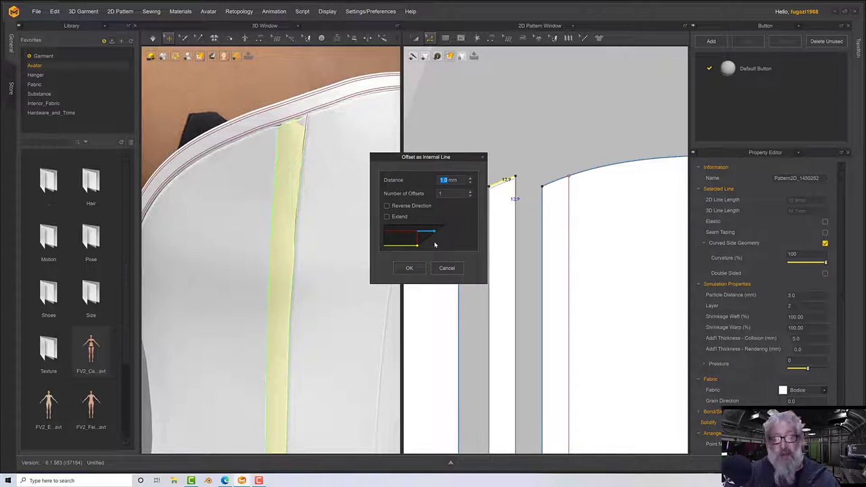
type("2")
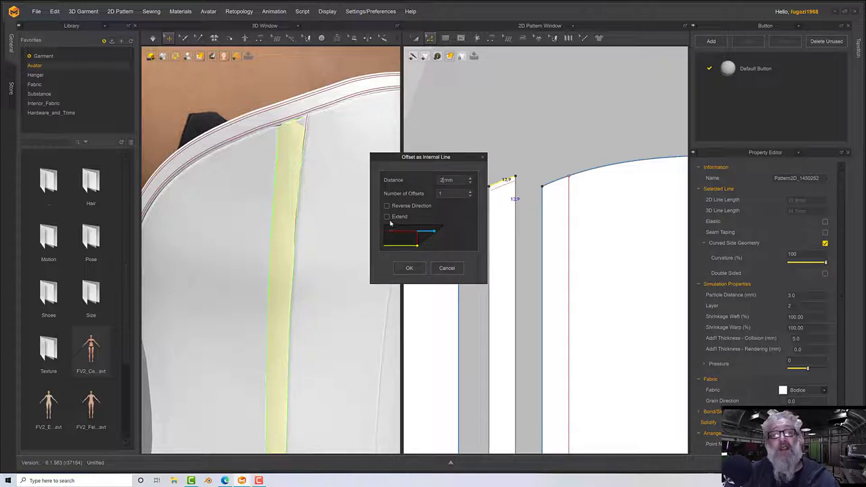
left_click(408, 267)
- Offset the front panel's short upper edge segment next to the strip as an internal line at 2 mm with Extend enabled
right_click(554, 184)
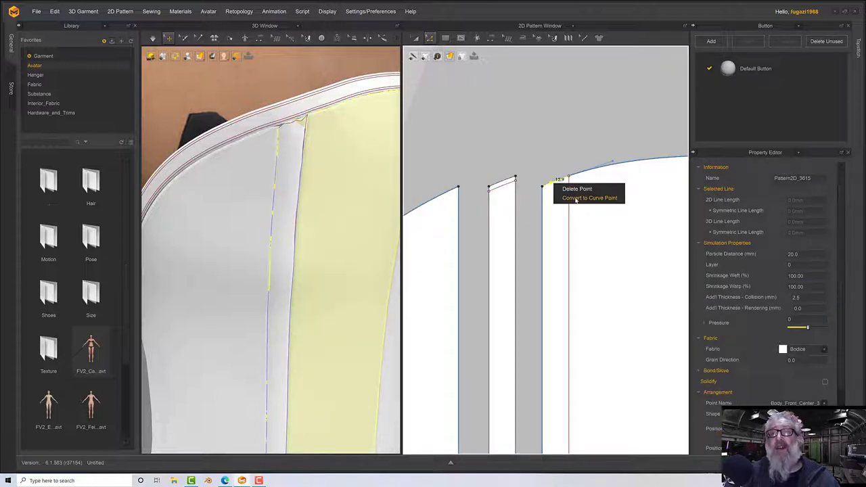
left_click(575, 196)
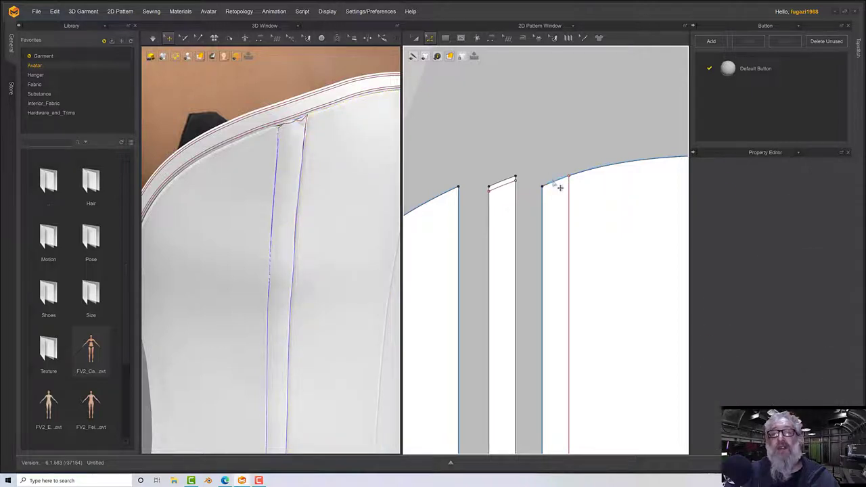
left_click(559, 187)
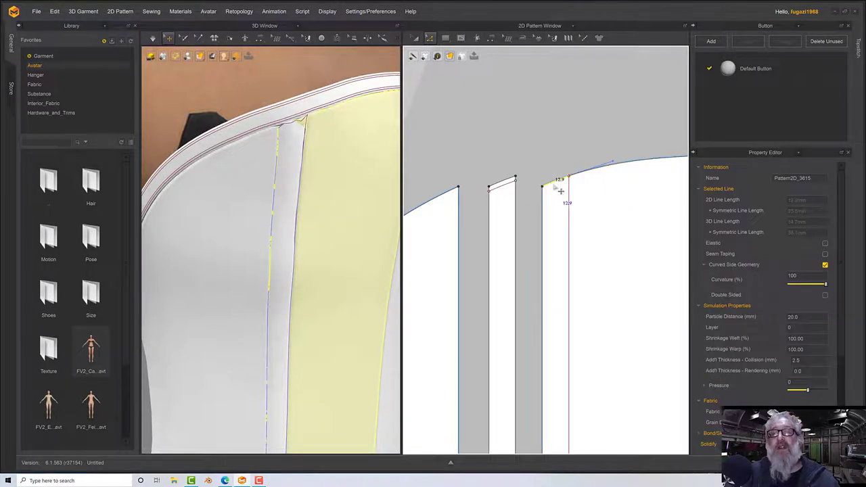
right_click(558, 190)
left_click(564, 197)
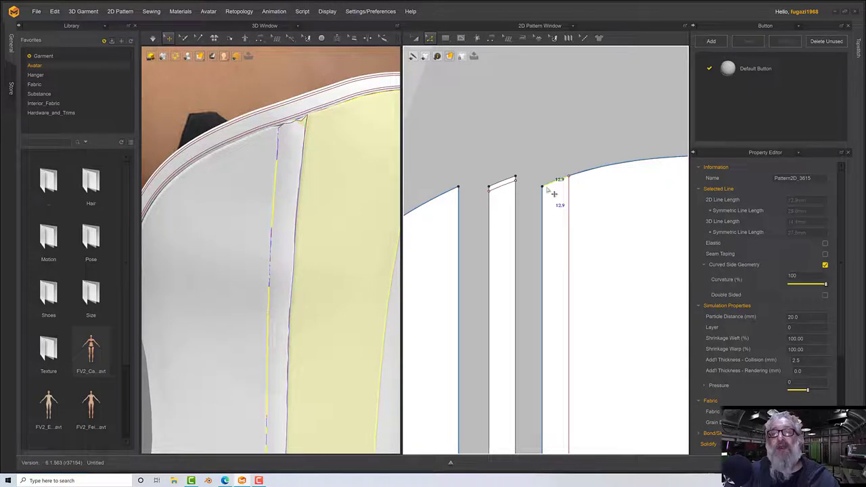
right_click(548, 189)
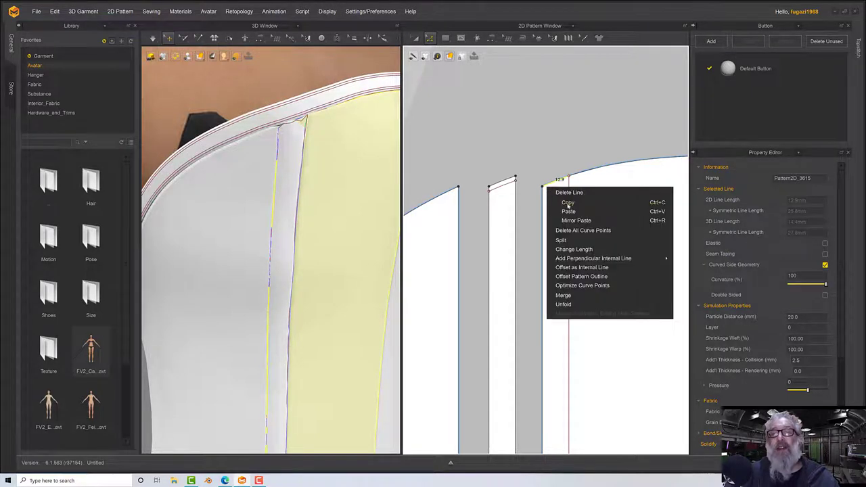
left_click(582, 267)
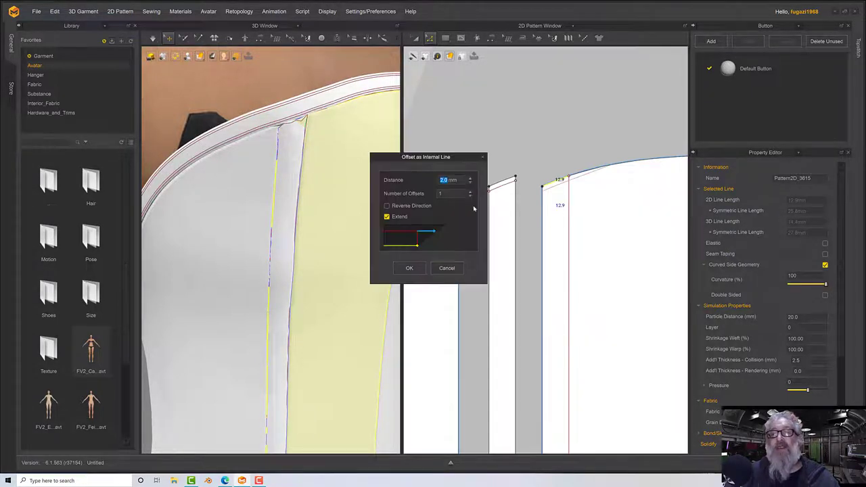
left_click(409, 268)
- Apply Extend/Trim & Add Point to the strip's offset line and delete the strip's original upper edge
left_click(504, 188)
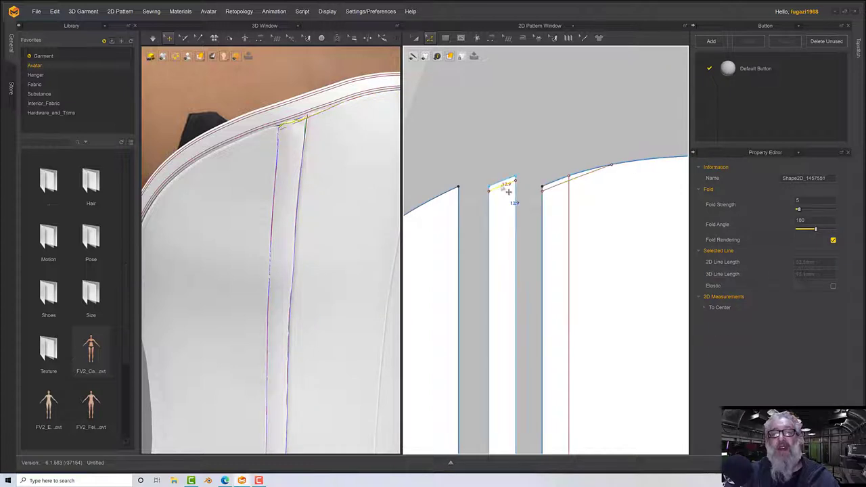
right_click(507, 192)
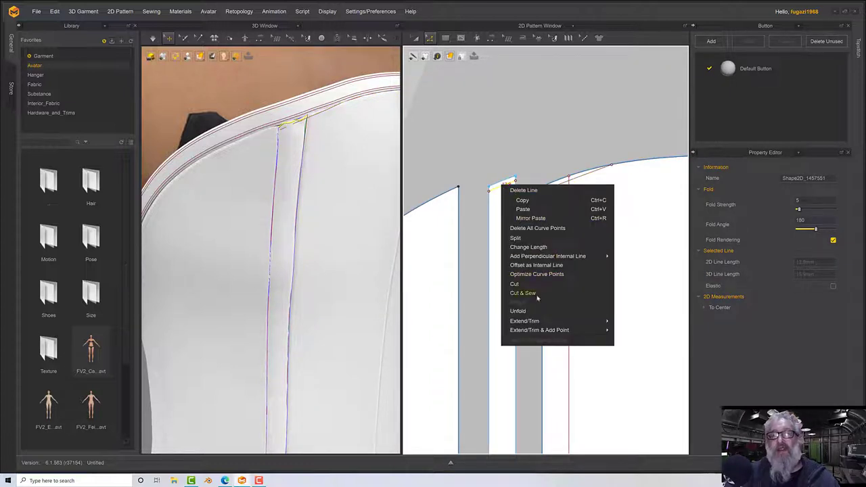
mouse_move(564, 330)
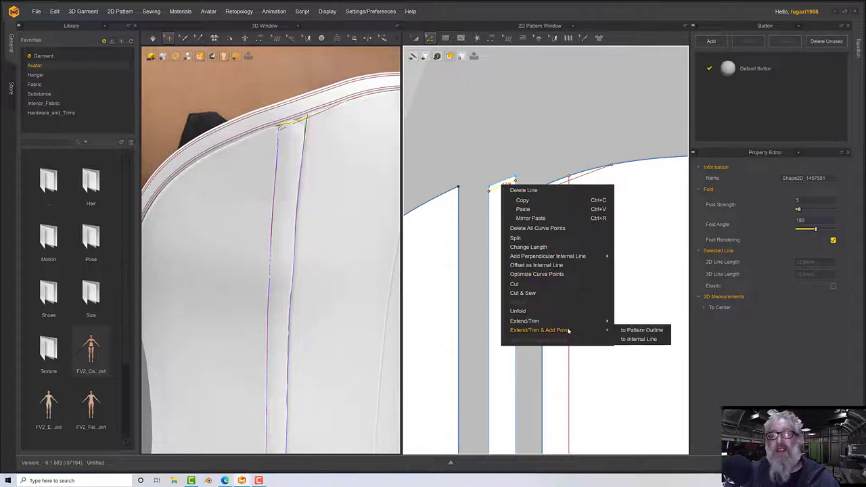
left_click(635, 338)
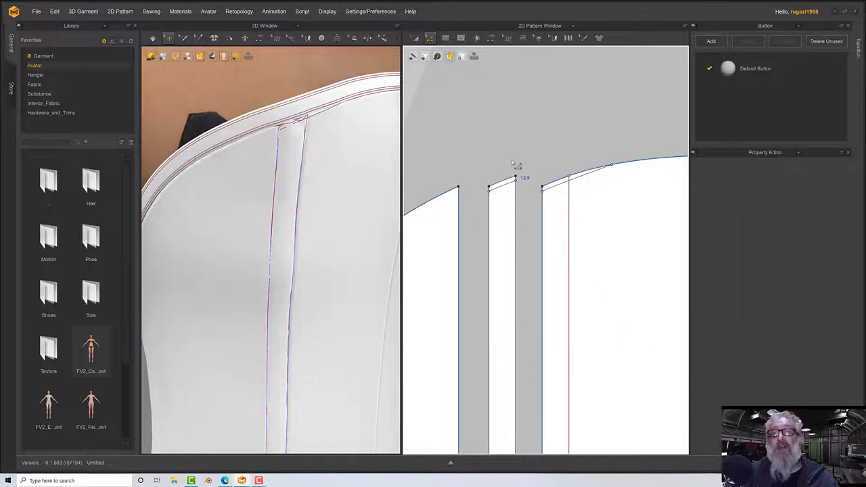
left_click(502, 182)
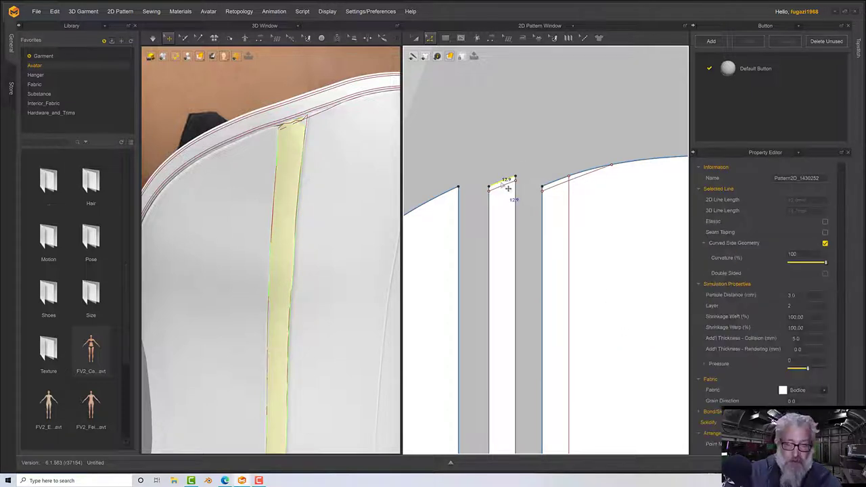
key("Delete")
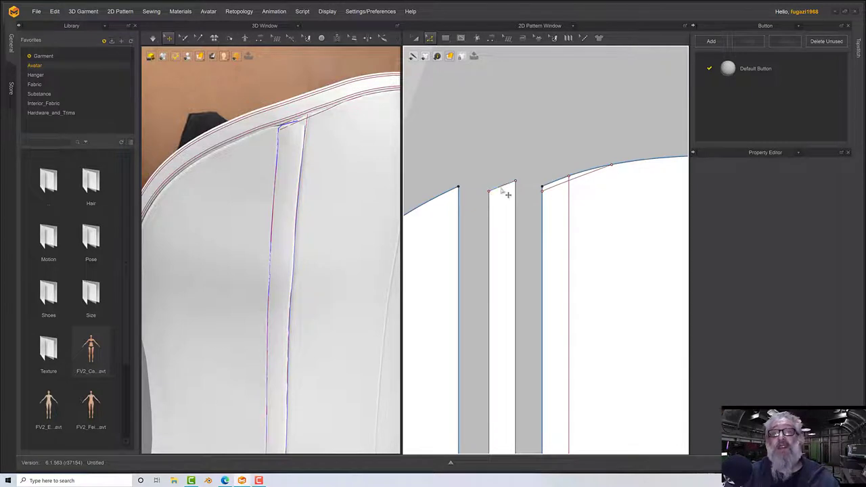
- Select the offset line on the strip and the one on the front panel in turn, then clear the selection
left_click(506, 189)
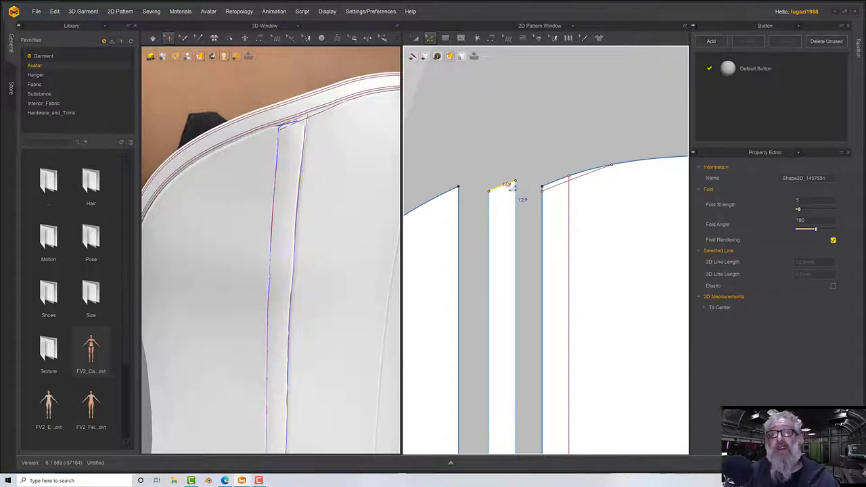
left_click(586, 182)
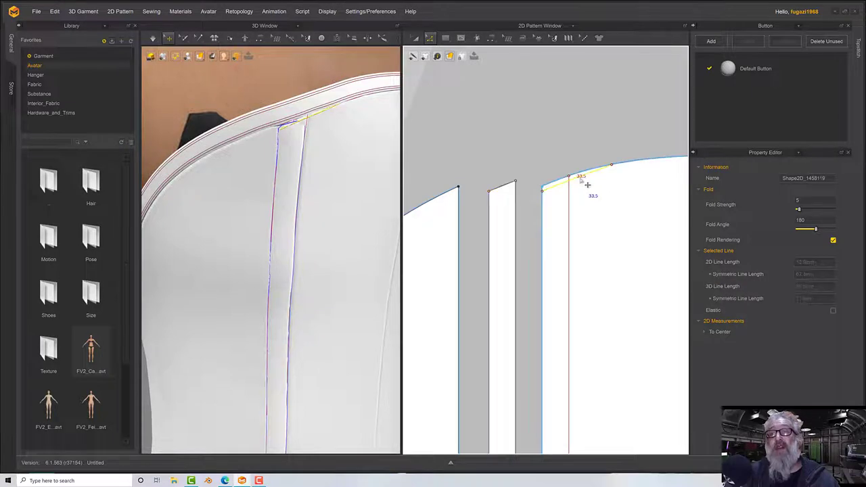
left_click(611, 136)
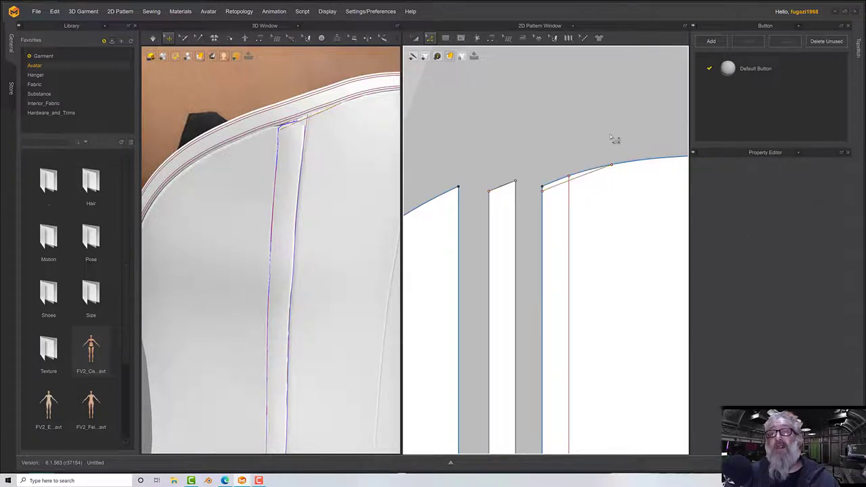
- Move the end point of the front panel's short offset line onto the panel's vertical internal line
left_click_drag(619, 170, 580, 187)
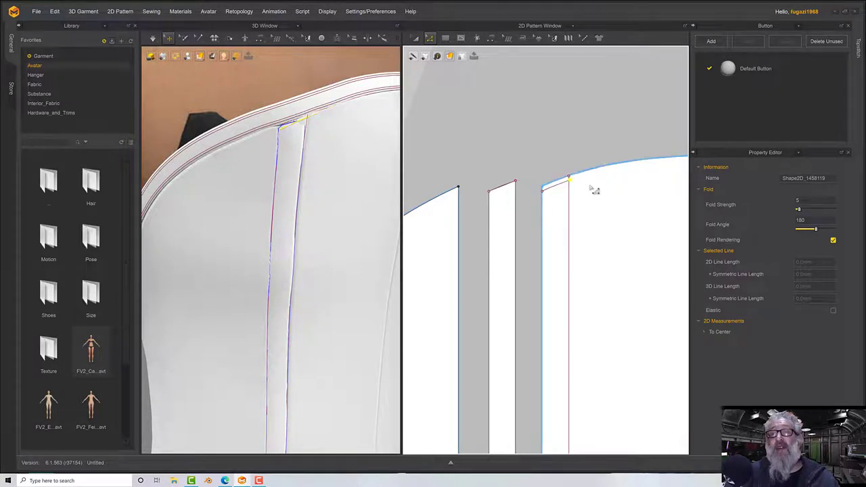
scroll(572, 186, "up", 2)
scroll(571, 186, "down", 3)
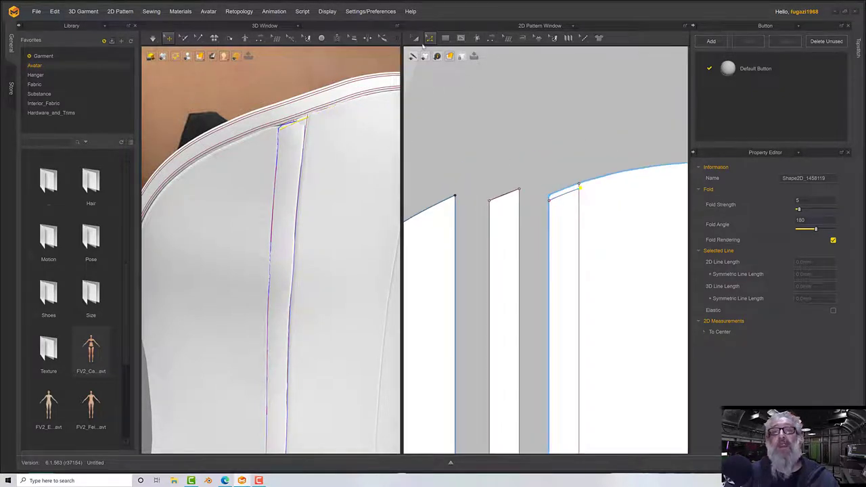
- Delete the existing sewing on the strip's short upper edge with Edit Sewing
left_click(491, 39)
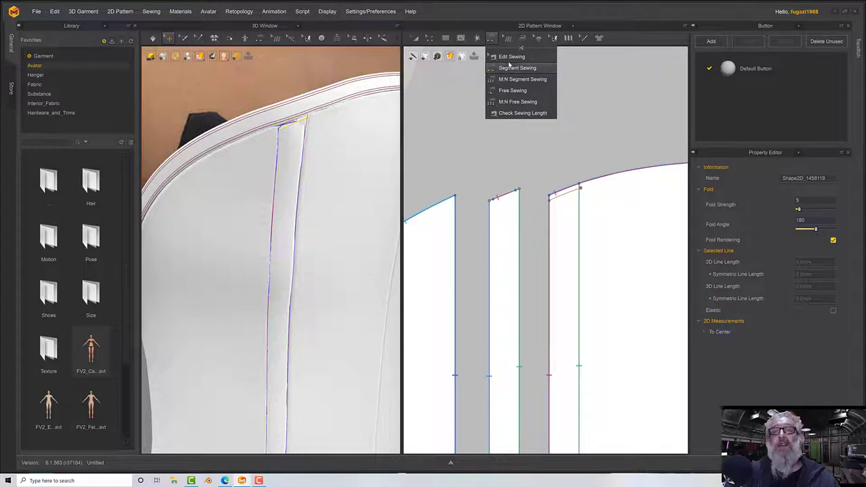
left_click(509, 57)
left_click(506, 194)
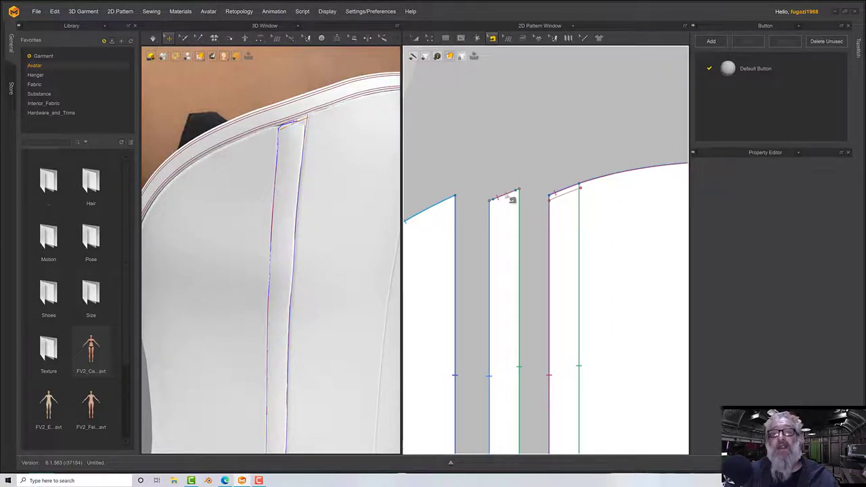
left_click(509, 197)
key("Delete")
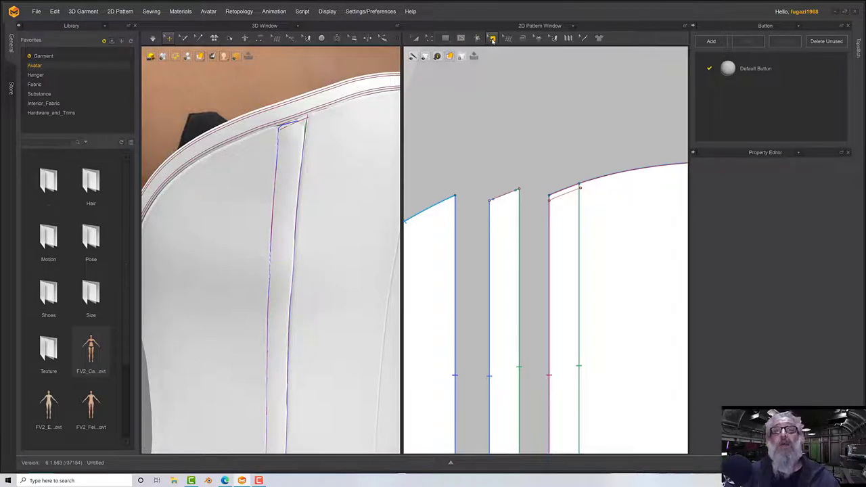
- Sew the strip's upper edge to the front panel's offset line with Segment Sewing and simulate the garment
mouse_move(492, 38)
left_click(507, 67)
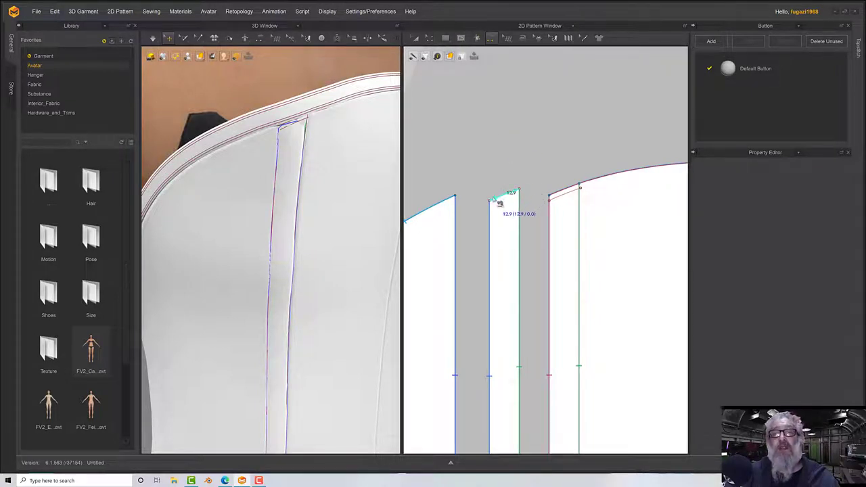
left_click(504, 196)
left_click(560, 197)
key("a")
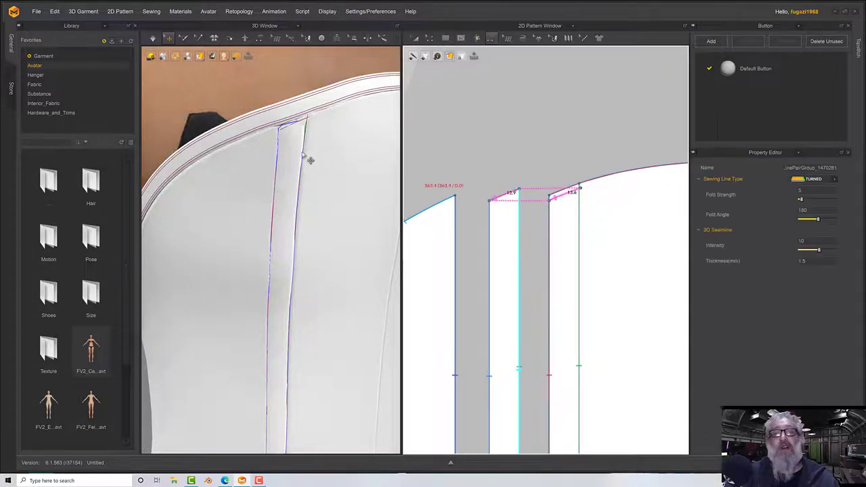
key("space")
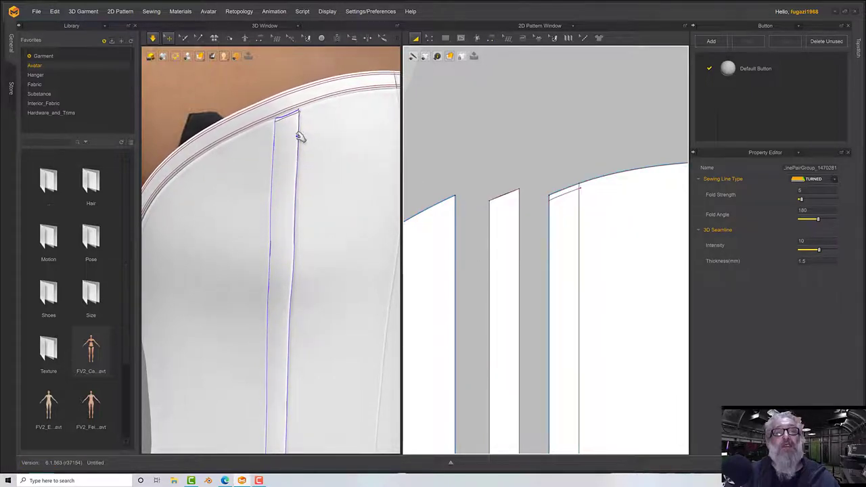
- Examine the strip's fit along the bodice seam and upper edge from several angles
scroll(299, 139, "down", 4)
scroll(299, 141, "down", 4)
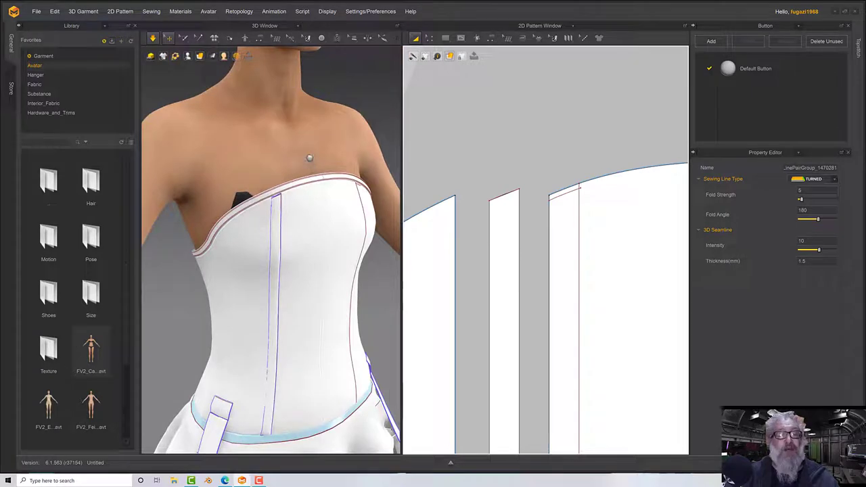
right_click_drag(313, 151, 324, 236)
scroll(308, 226, "down", 2)
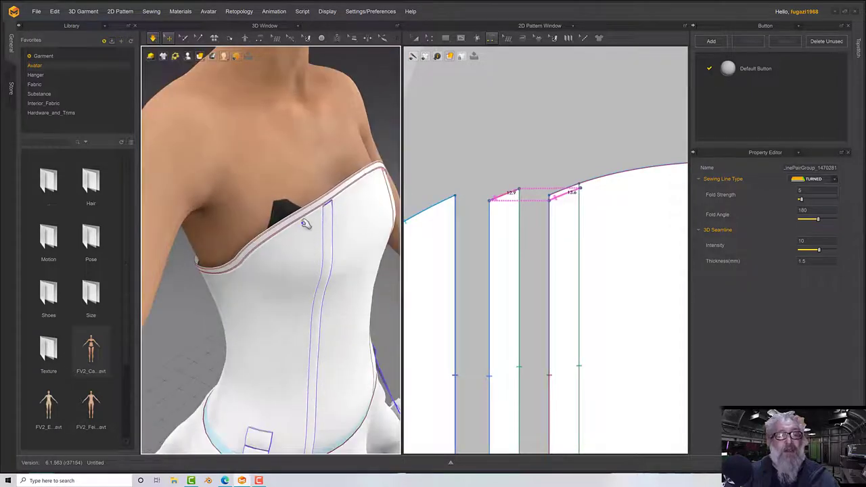
middle_click_drag(305, 222, 299, 159)
scroll(304, 159, "down", 2)
right_click_drag(331, 153, 309, 161)
middle_click_drag(309, 160, 332, 232)
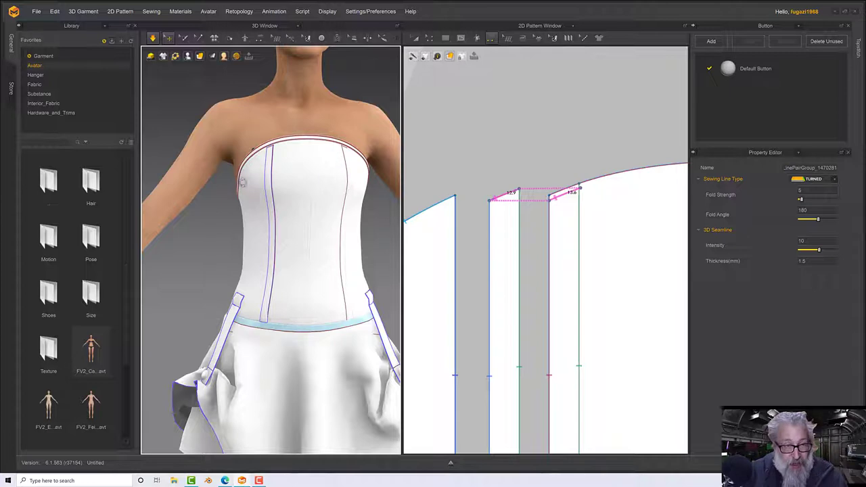
mouse_move(244, 182)
right_mouse_down()
mouse_move(337, 180)
mouse_move(217, 181)
mouse_move(258, 182)
right_mouse_up()
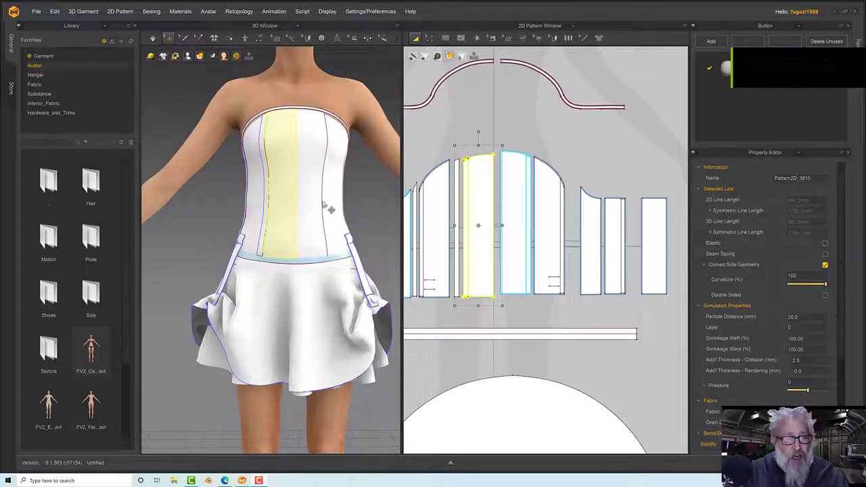
right_click_drag(327, 196, 326, 196)
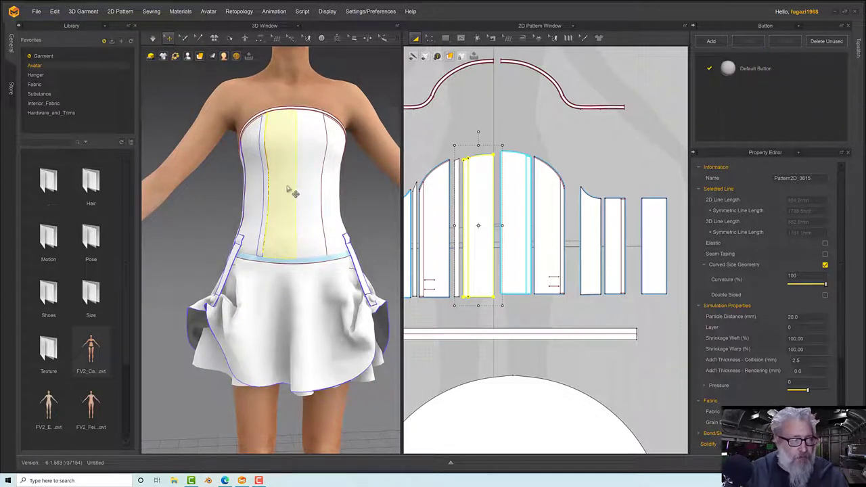
- Place one default button on the upper part of the bodice front panel, between the strip and the centre line
left_click(322, 38)
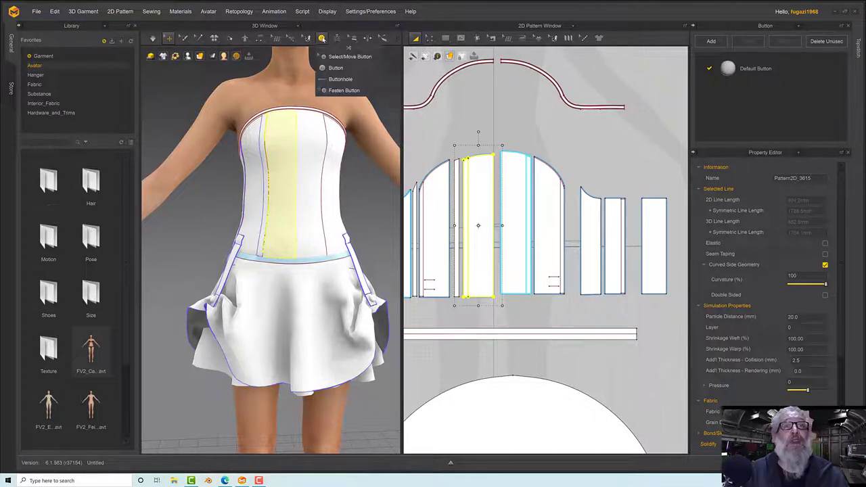
left_click(335, 68)
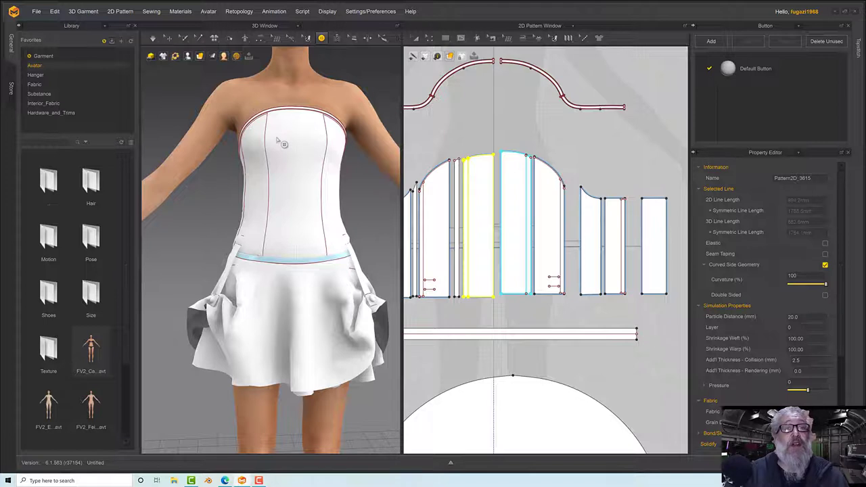
key("space")
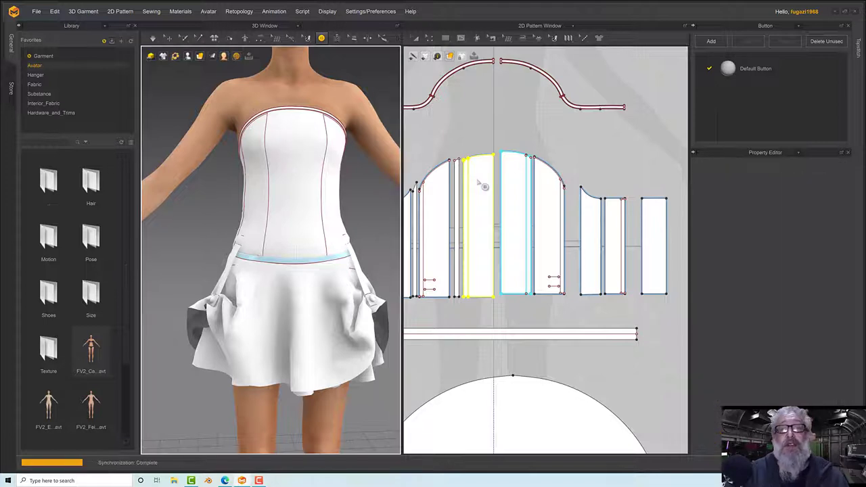
left_click(478, 183)
scroll(478, 183, "down", 2)
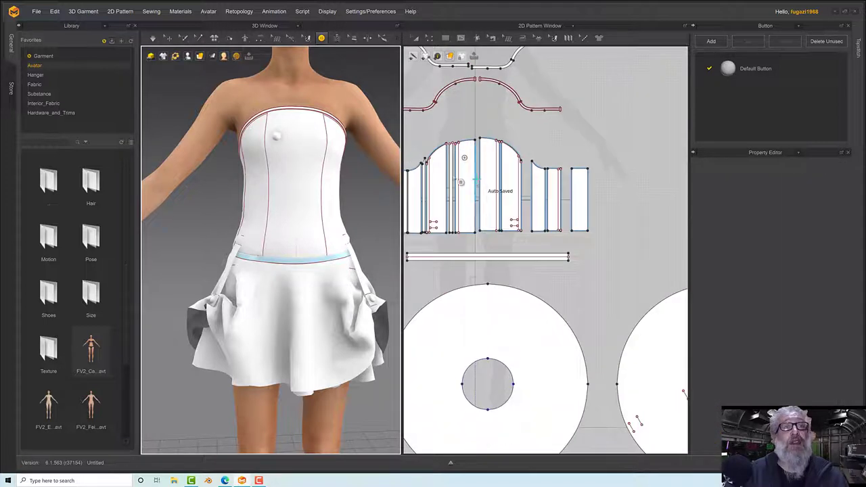
scroll(331, 157, "up", 5)
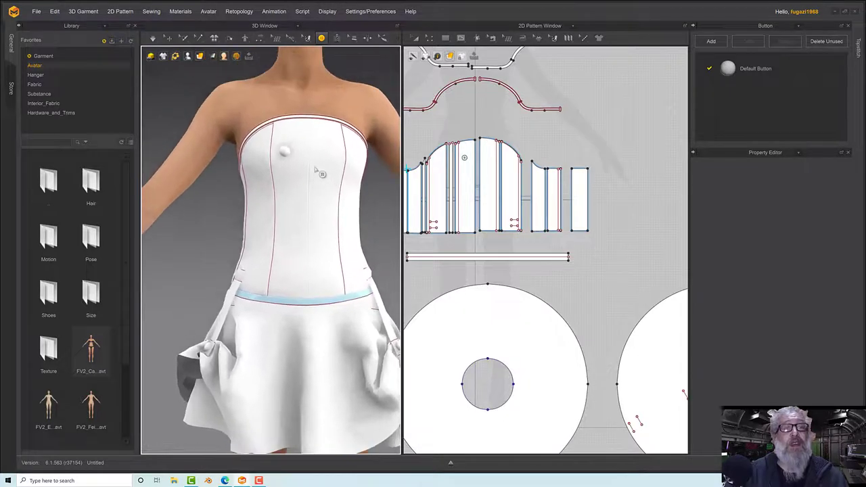
right_click_drag(338, 170, 308, 165)
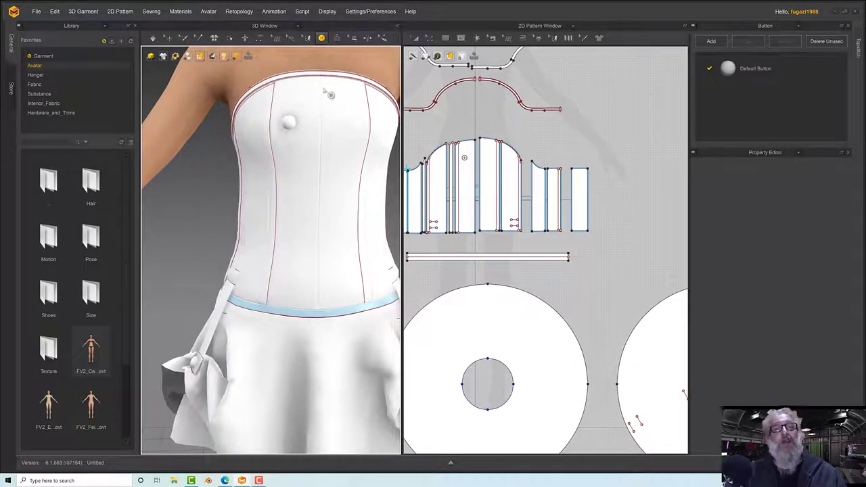
- Switch to Select/Move Button and select the button on the front panel
left_click(291, 38)
left_click(511, 123)
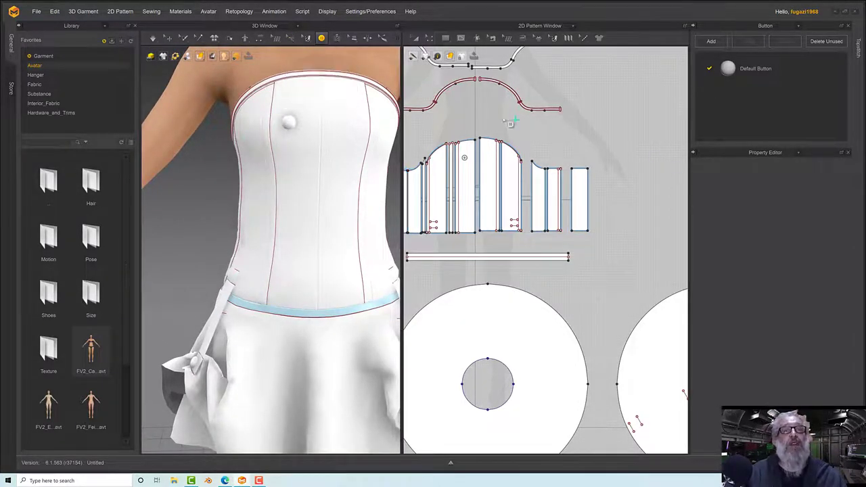
left_click(326, 39)
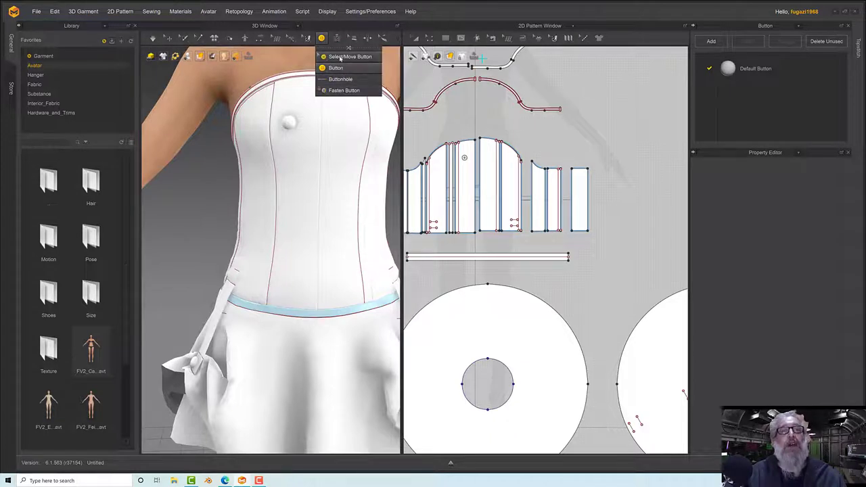
left_click(342, 56)
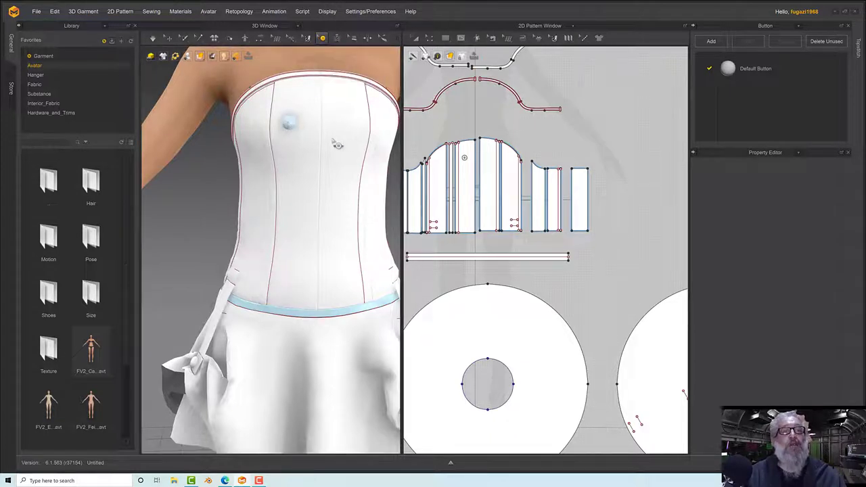
left_click(288, 121)
left_click(473, 198)
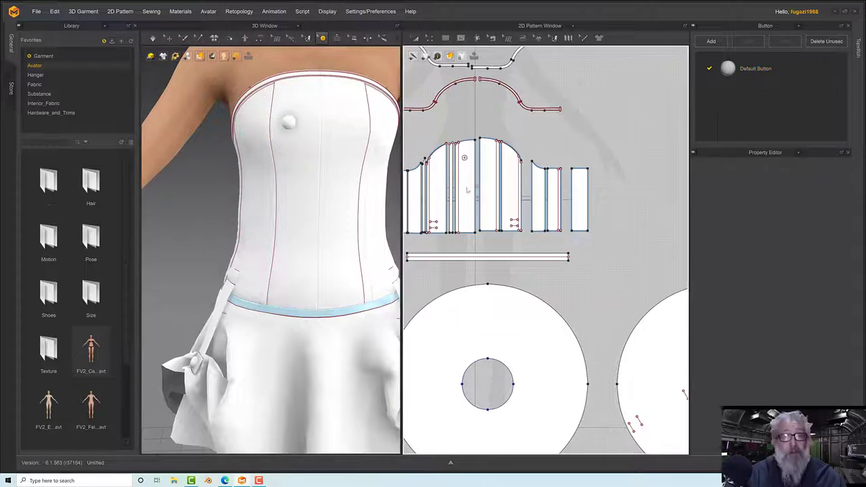
right_click(466, 188)
left_click(465, 159)
left_click(465, 159)
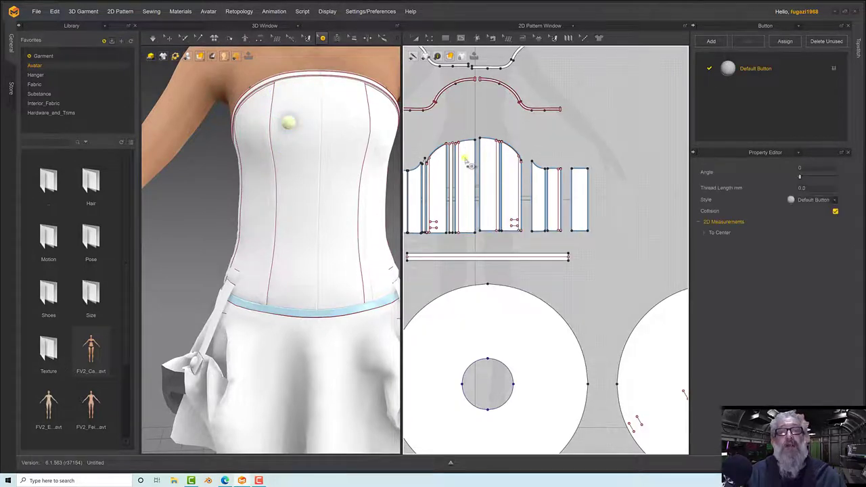
- Paste copies of the button in a vertical row below the original, setting the number of buttons to 4
scroll(470, 165, "up", 5)
middle_click_drag(501, 154, 481, 104)
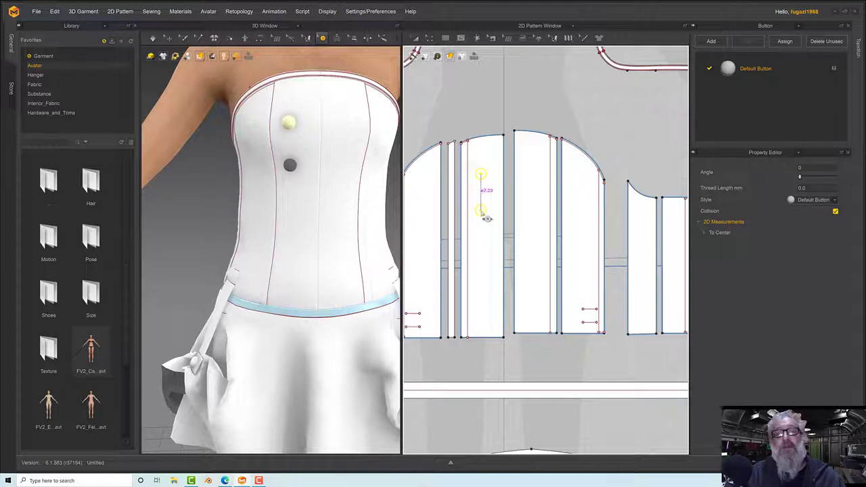
left_click(486, 217)
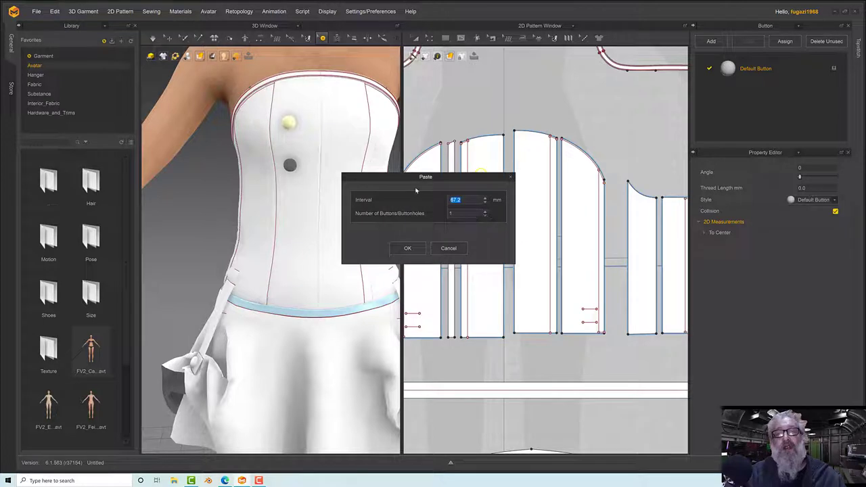
left_click_drag(386, 181, 263, 172)
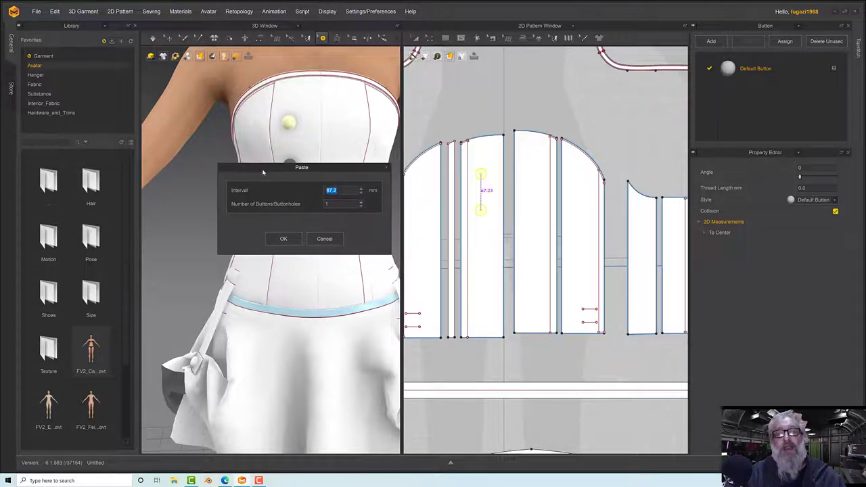
left_click(361, 202)
left_click(361, 202)
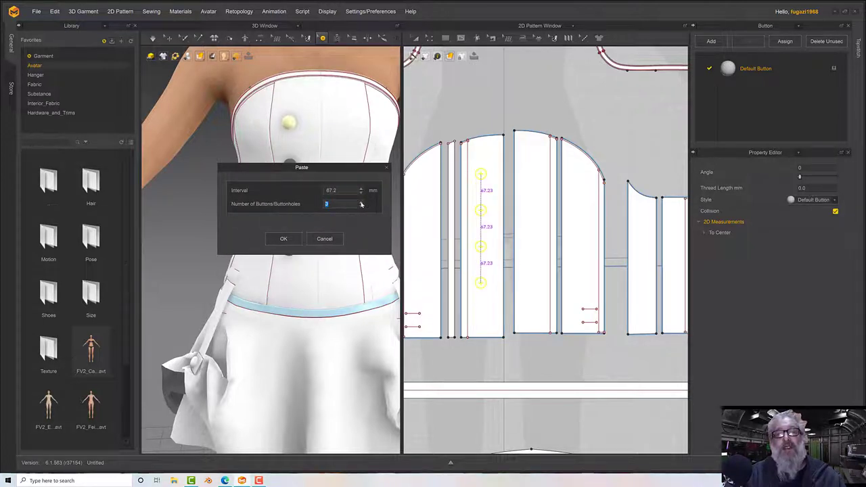
left_click(361, 202)
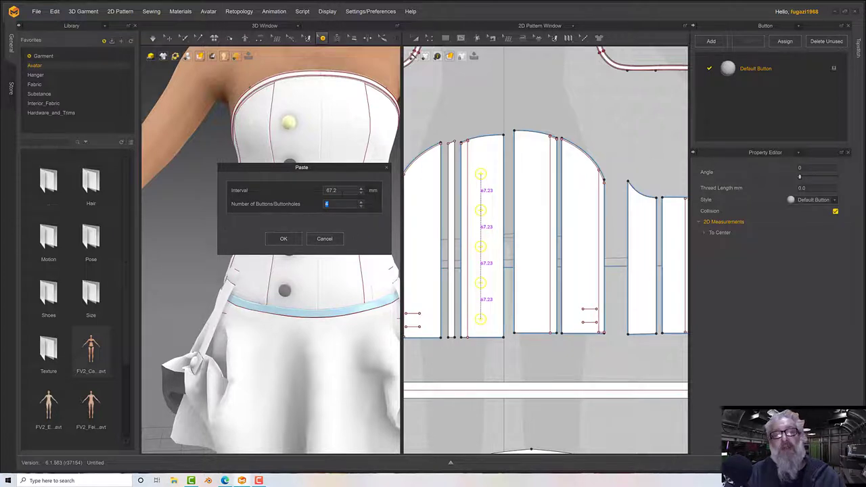
- Set the spacing between the pasted buttons to 60.2 mm and apply it
left_click(361, 193)
left_click(361, 192)
left_click(361, 193)
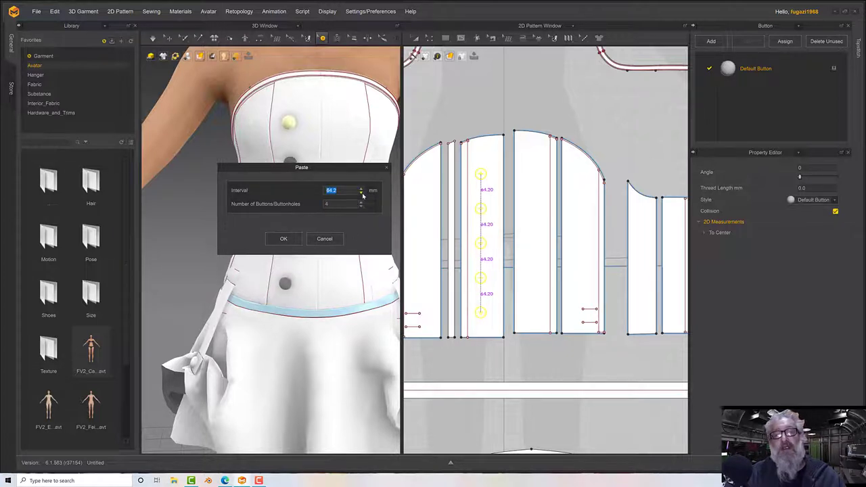
left_click(362, 193)
left_click(361, 193)
left_click(361, 192)
left_click(362, 193)
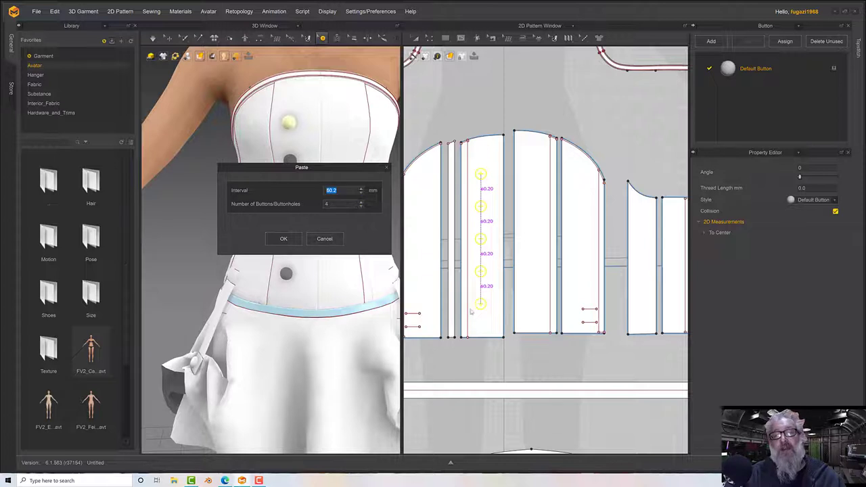
left_click(283, 239)
- Select all five buttons in the front panel's vertical row
scroll(356, 247, "up", 3)
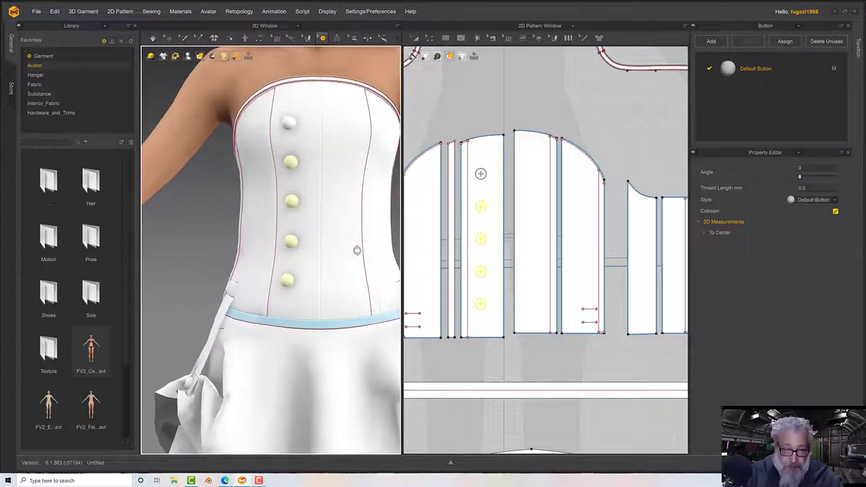
middle_click_drag(364, 255, 338, 269)
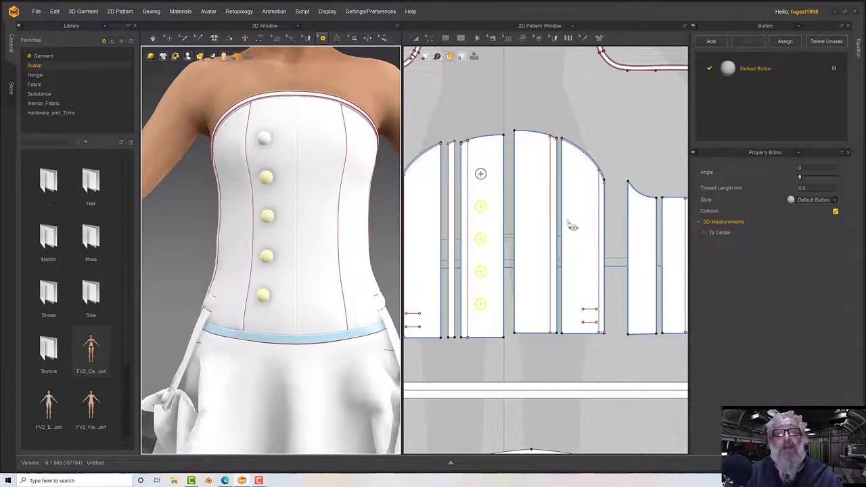
left_click(481, 174)
left_click(482, 206, "shift")
left_click_drag(489, 211, 489, 213, "shift")
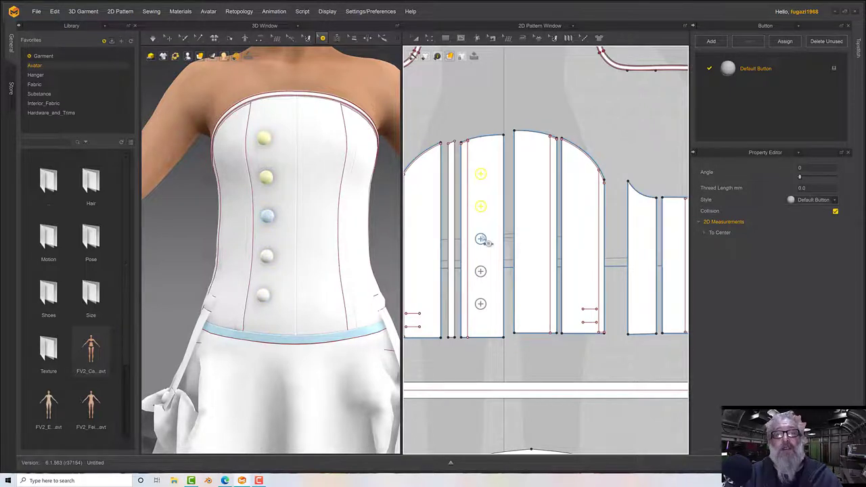
left_click(483, 241, "shift")
left_click(480, 273, "shift")
left_click(480, 305, "shift")
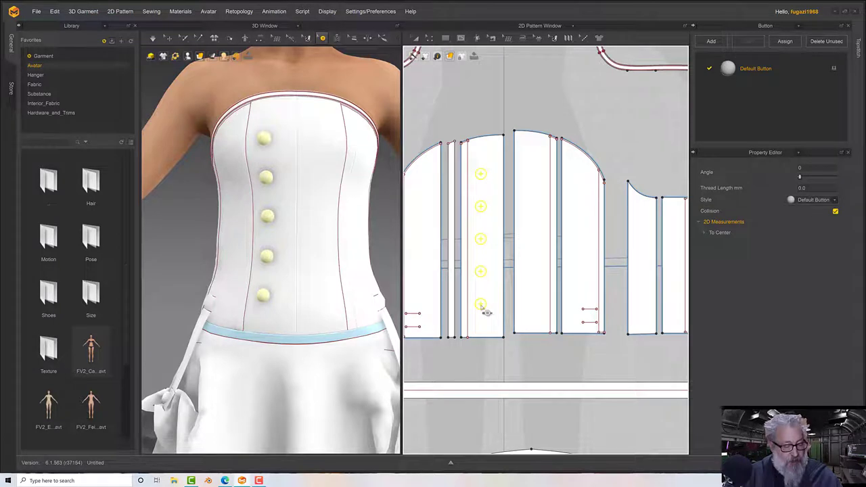
- Copy the five selected buttons onto the neighbouring front panel, level with the originals, and simulate the garment
key("ctrl+c")
key("ctrl+v")
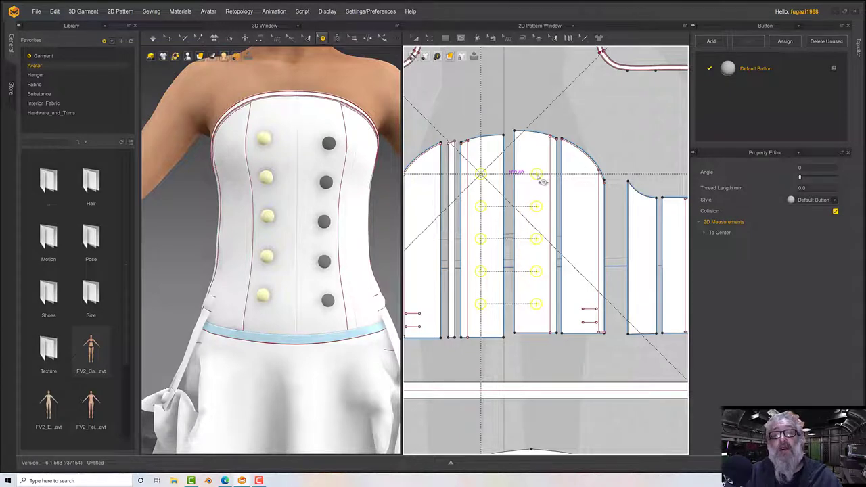
left_click(537, 174)
mouse_move(363, 237)
right_mouse_down()
mouse_move(352, 177)
mouse_move(355, 198)
mouse_move(325, 238)
mouse_move(342, 225)
mouse_move(362, 227)
mouse_move(354, 226)
right_mouse_up()
key("space")
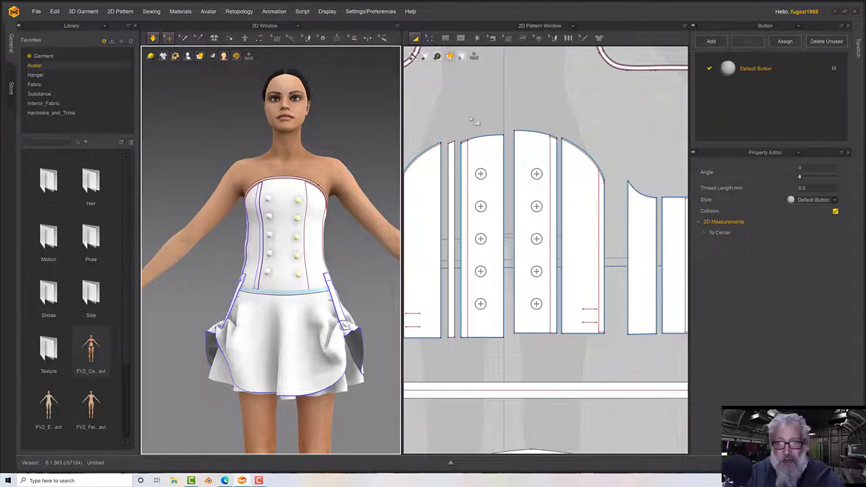
- Draw a narrow horizontal rectangle pattern spanning the top pair of buttons with the Rectangle tool
left_click(445, 38)
left_click(461, 67)
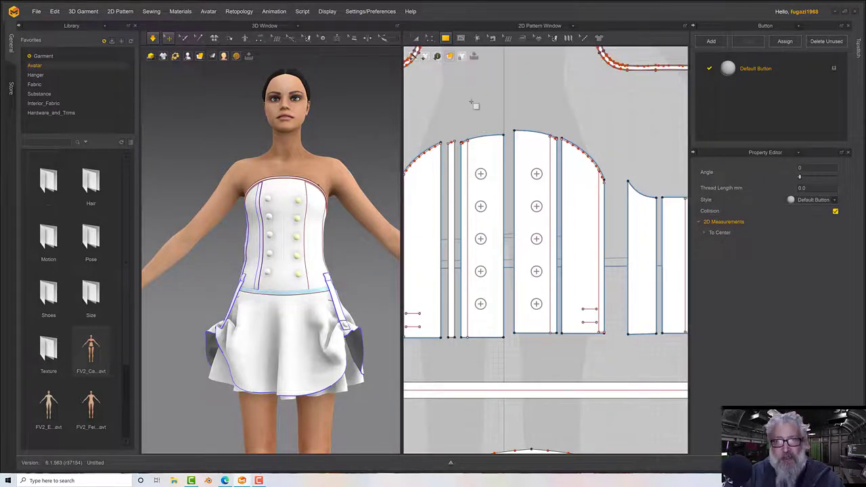
scroll(499, 193, "up", 5)
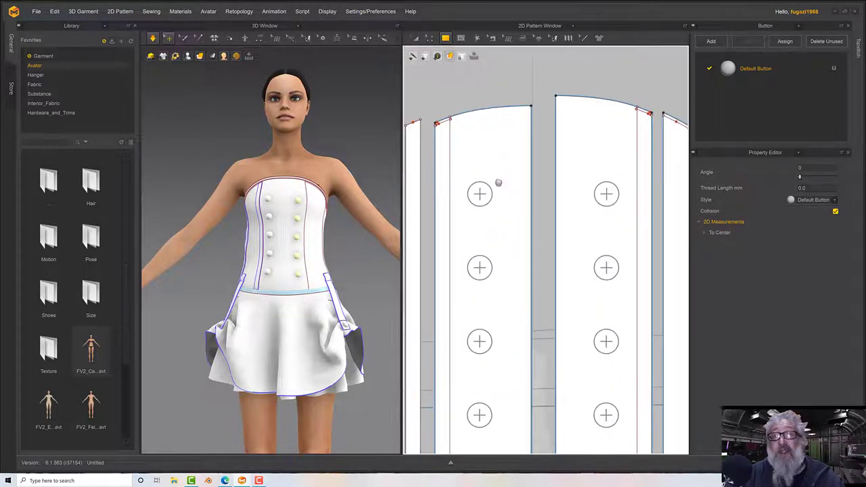
left_click_drag(466, 179, 609, 197)
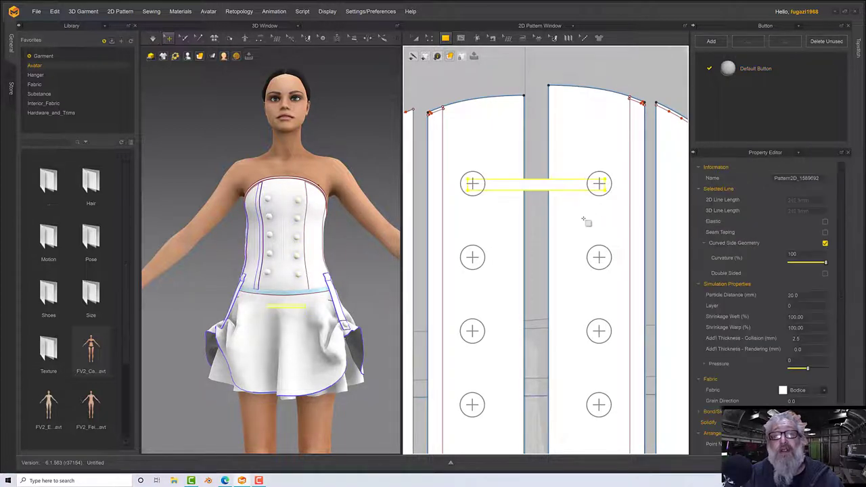
- Move the new strip in 3D up in front of the bodice and centre it across the top pair of buttons
right_click_drag(326, 298, 351, 302)
left_click(314, 308)
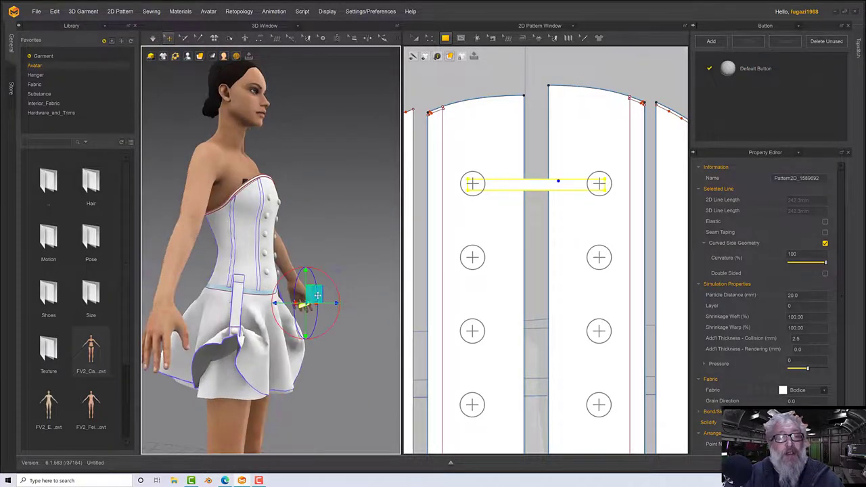
left_click_drag(317, 296, 287, 190)
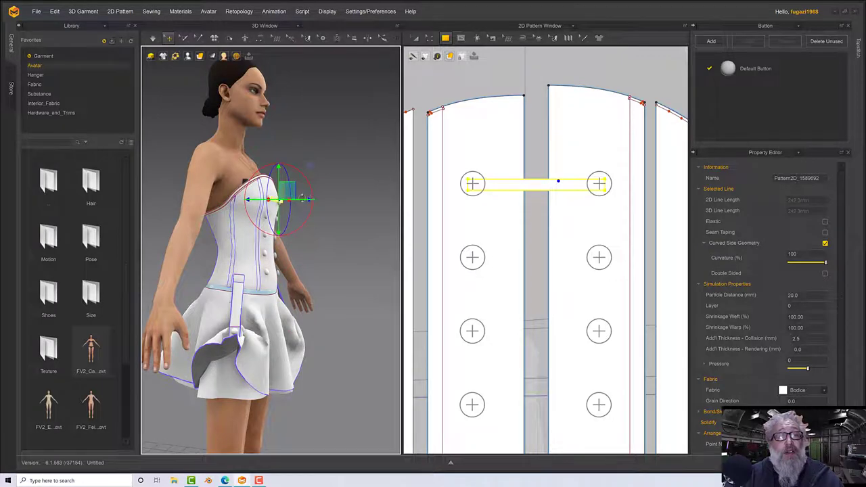
right_click_drag(301, 198, 270, 202)
scroll(306, 218, "down", 1)
scroll(306, 218, "up", 6)
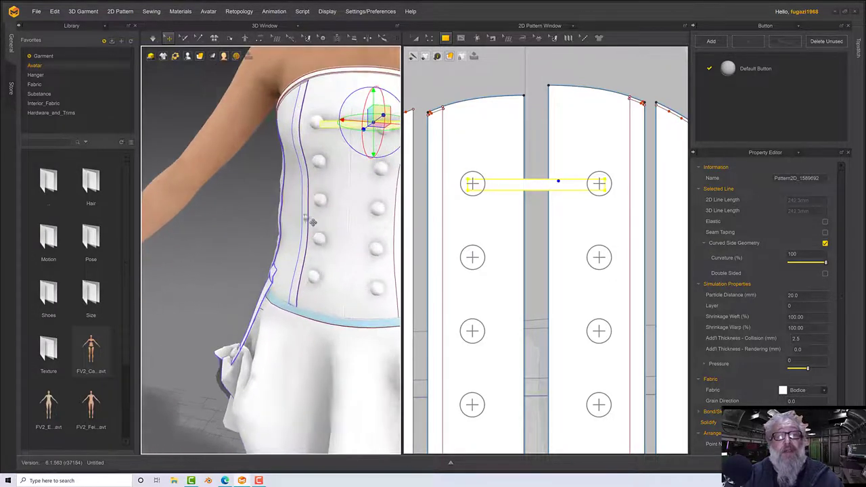
right_click_drag(328, 211, 338, 269)
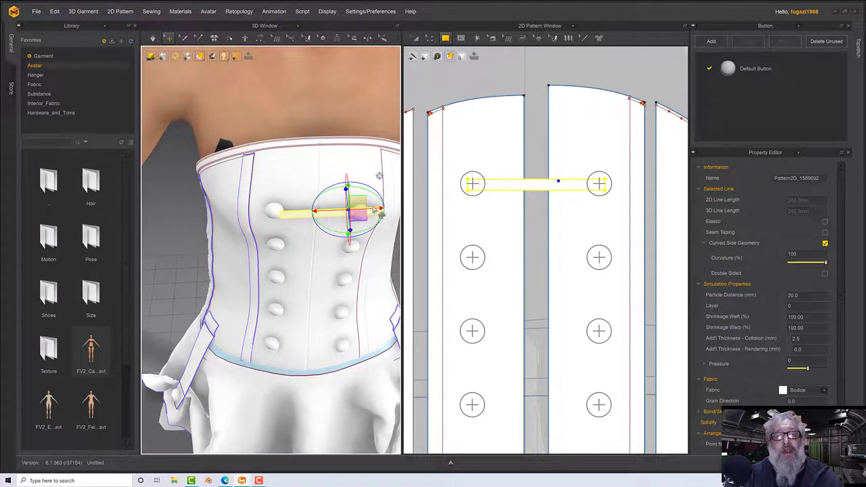
left_click_drag(379, 176, 366, 176)
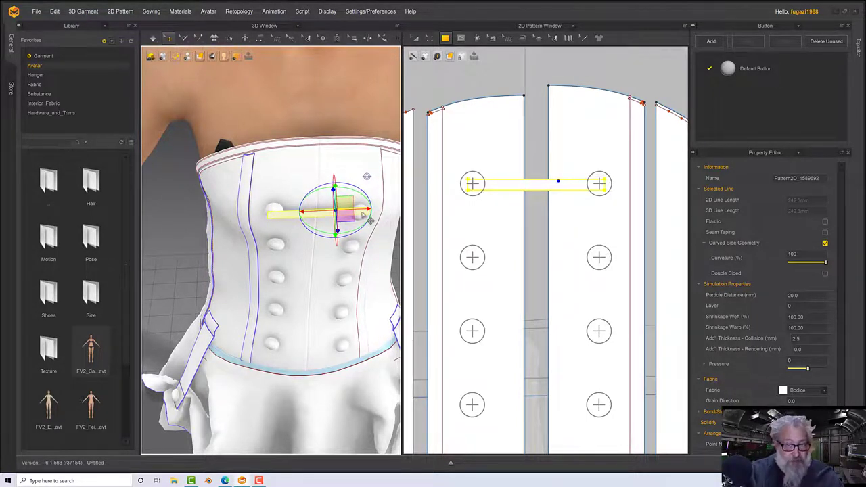
scroll(309, 219, "down", 2)
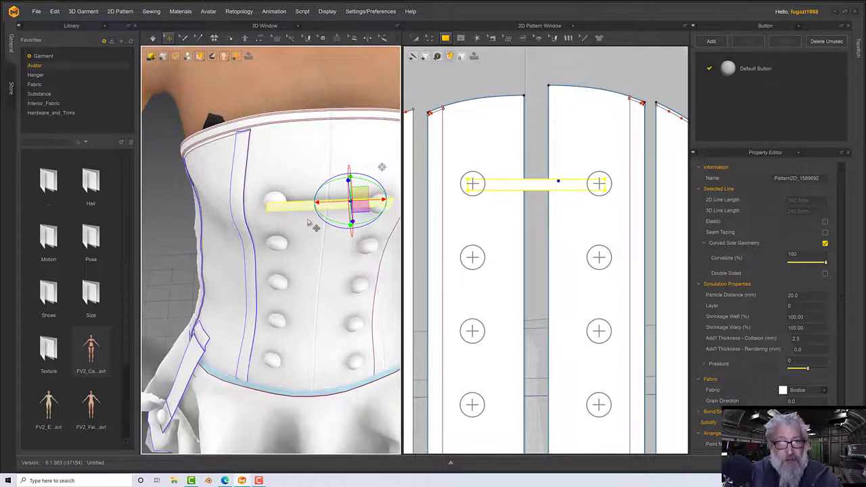
middle_click_drag(311, 226, 307, 233)
right_click_drag(307, 233, 320, 205)
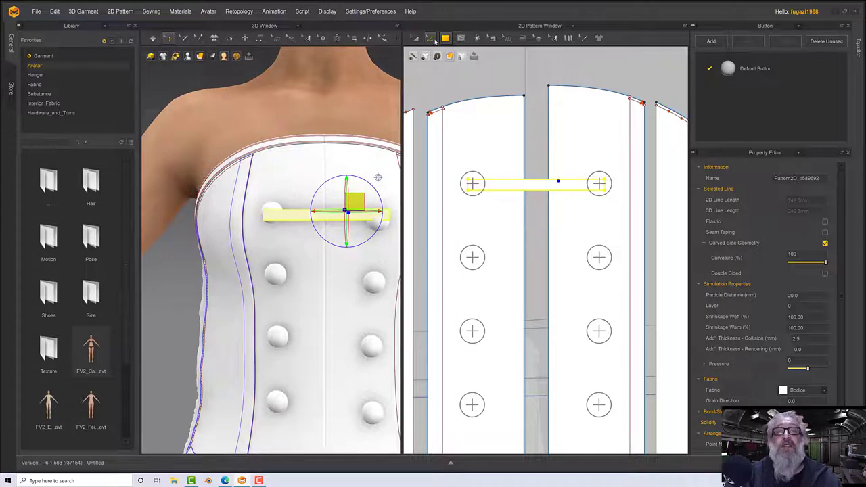
- Scale the strip pattern taller and wider about its centre so its ends extend past both top buttons
left_click(414, 39)
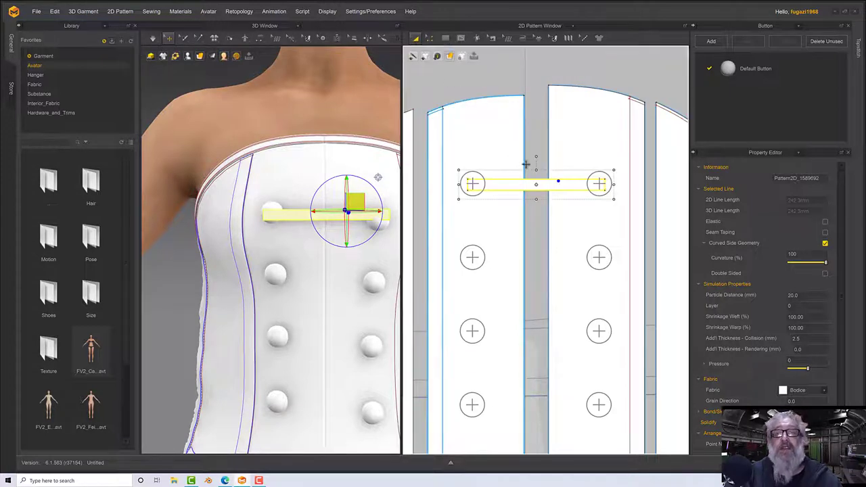
left_click_drag(536, 170, 509, 187)
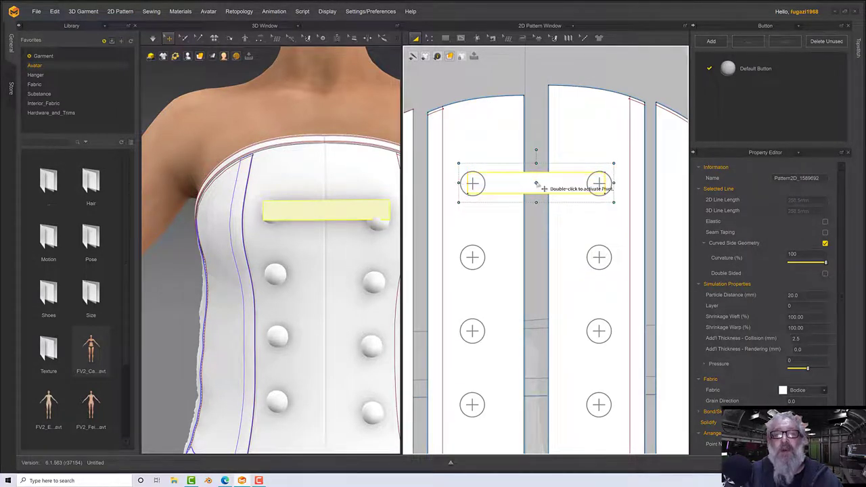
left_click(536, 183)
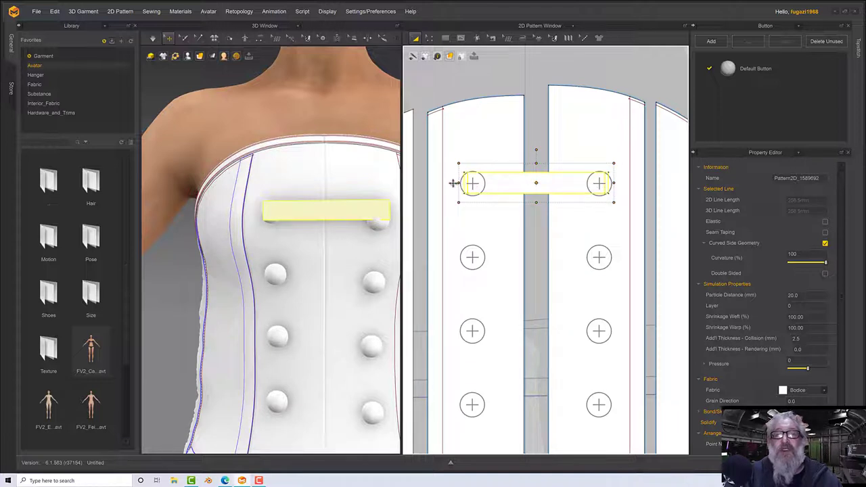
left_click_drag(454, 183, 429, 185)
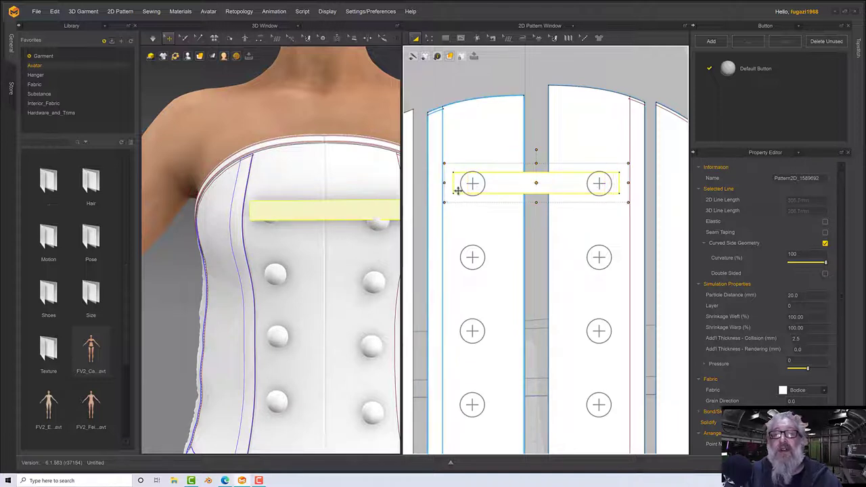
- Add a buttonhole at each end of the strip, over the two top buttons
left_click(323, 38)
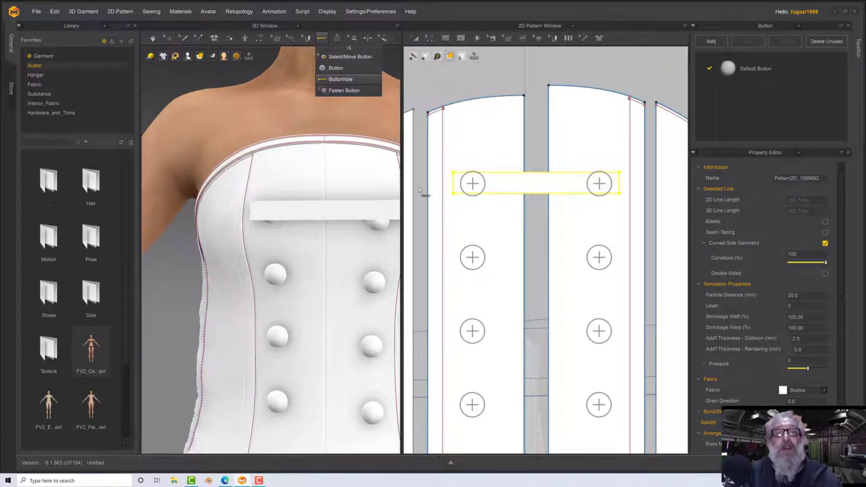
left_click(334, 79)
left_click(269, 215)
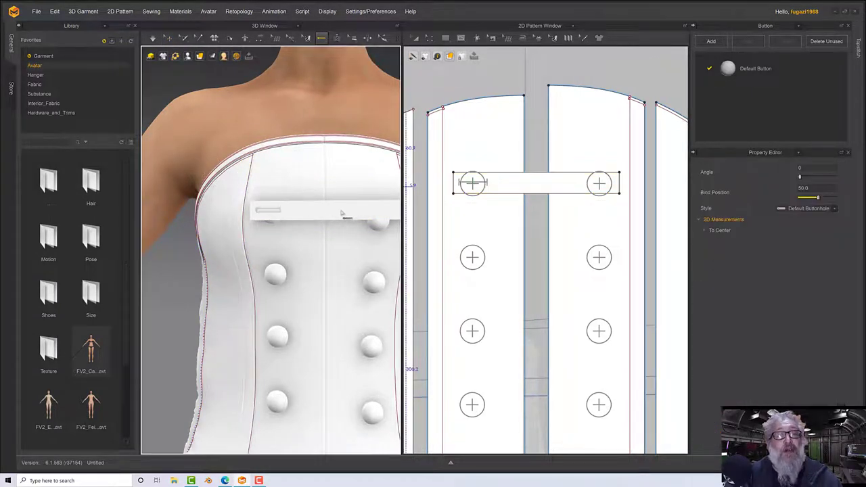
right_click_drag(362, 208, 318, 205)
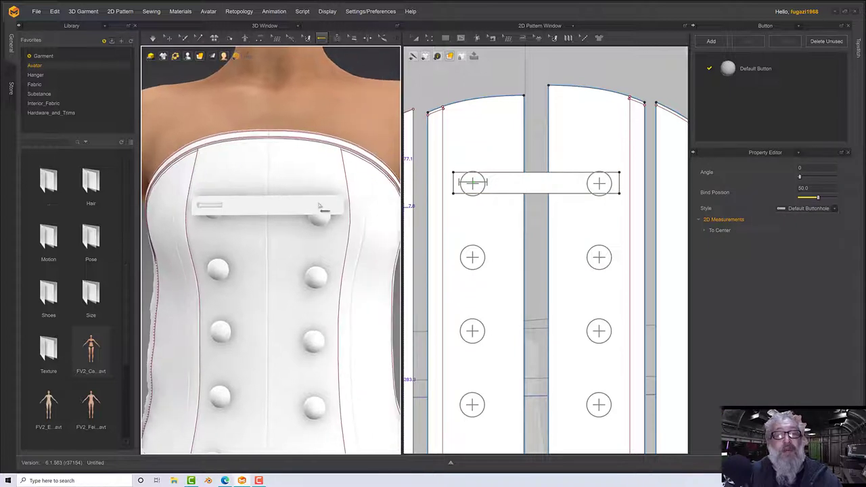
left_click(321, 209)
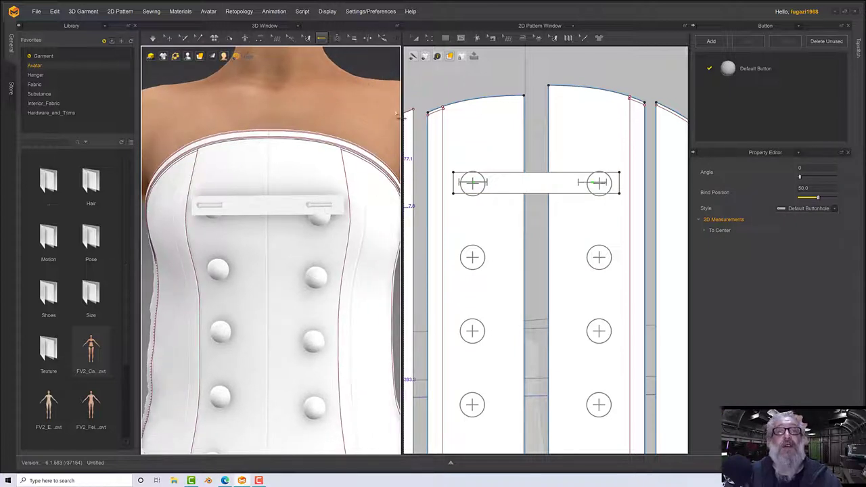
right_click_drag(356, 136, 379, 140)
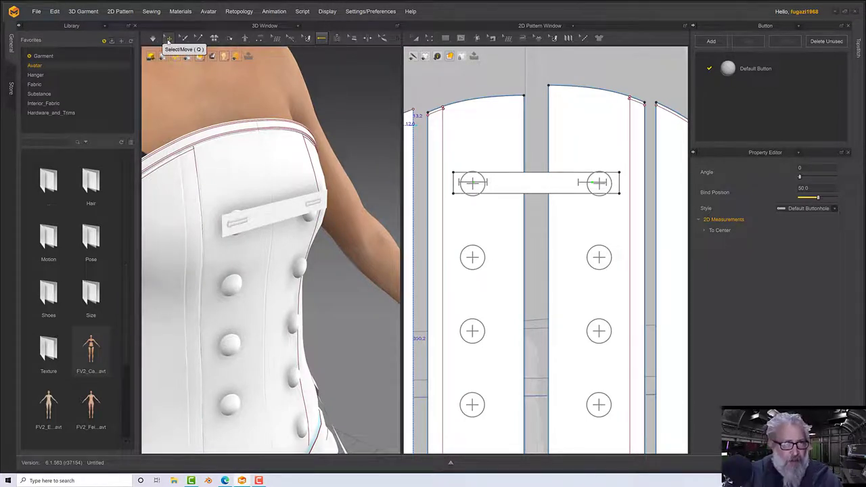
- Move the strip pattern up in the 2D window to clear the top buttons, and deselect it
left_click(169, 39)
left_click_drag(537, 183, 536, 153)
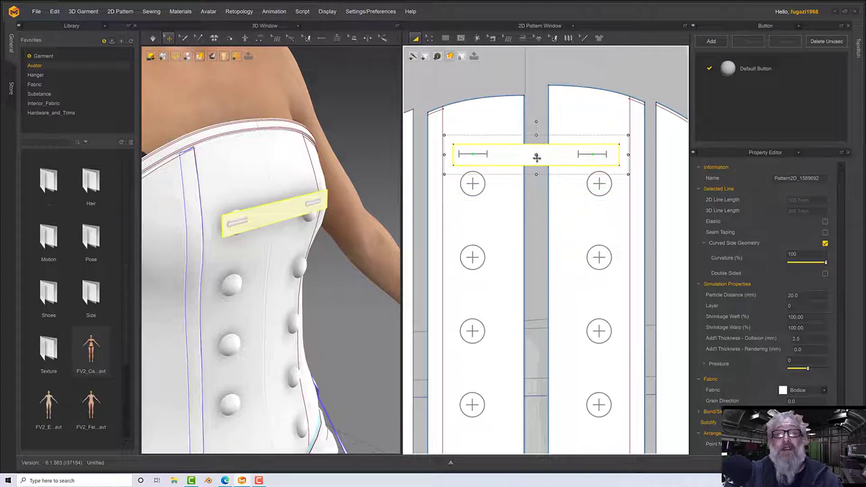
left_click(345, 112)
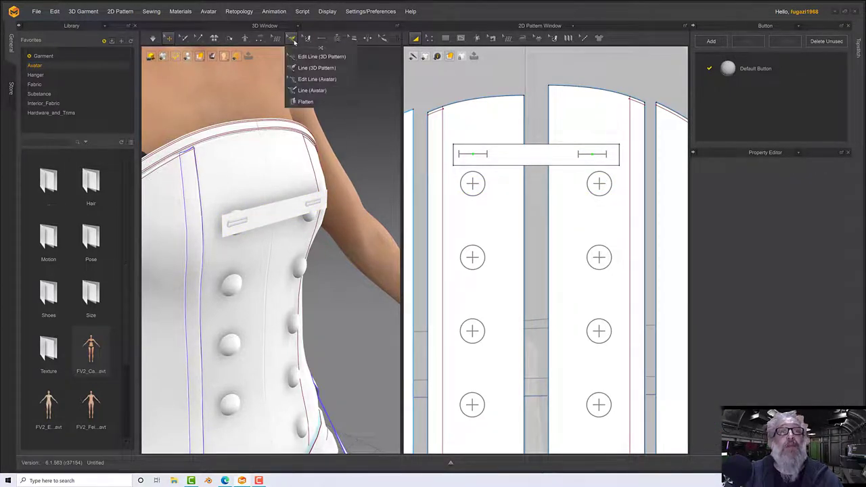
- Fasten each of the two top buttons to its matching buttonhole on the strip with Fasten Button
mouse_move(333, 45)
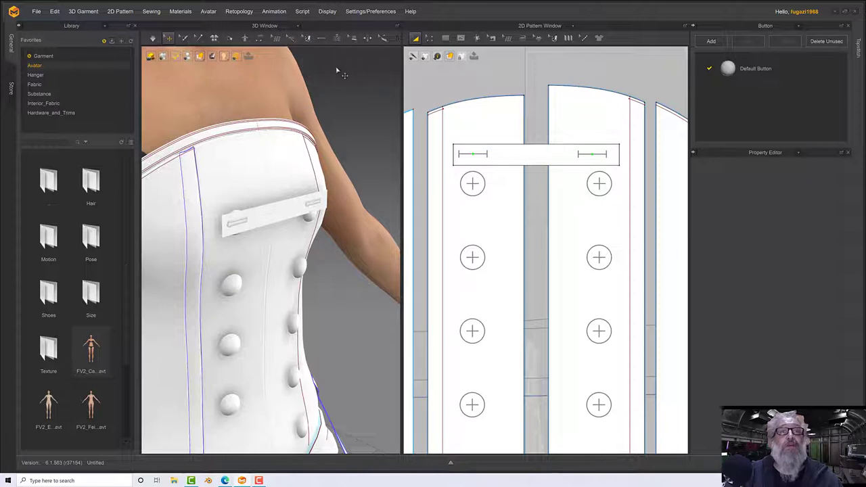
left_click(322, 37)
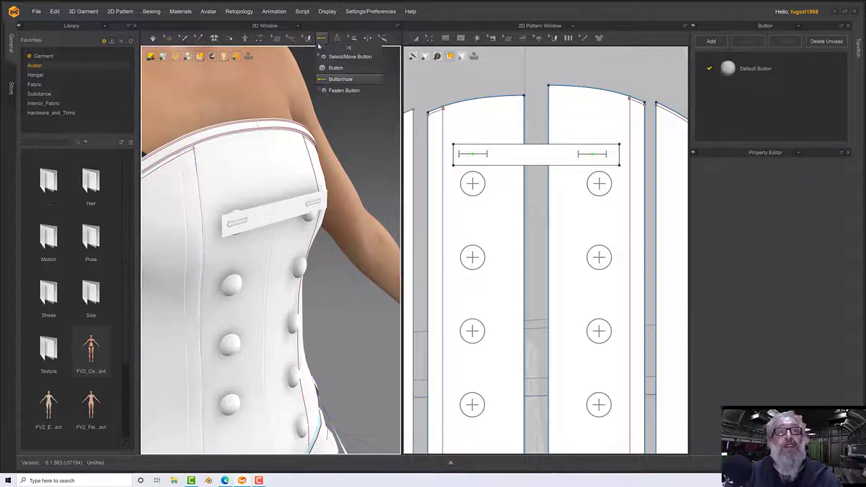
left_click(341, 90)
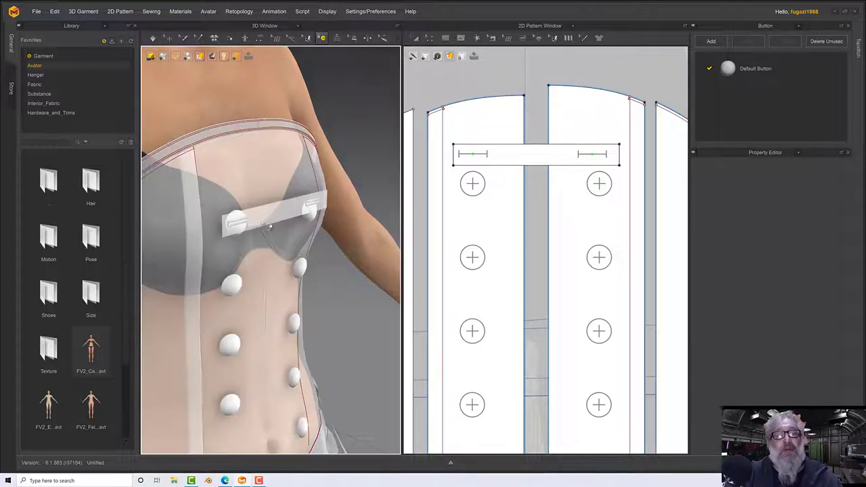
left_click(476, 194)
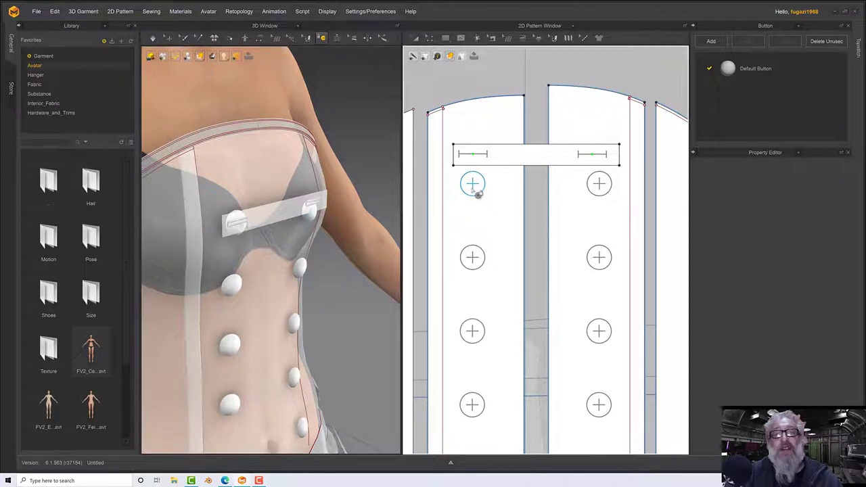
left_click(473, 155)
left_click(598, 184)
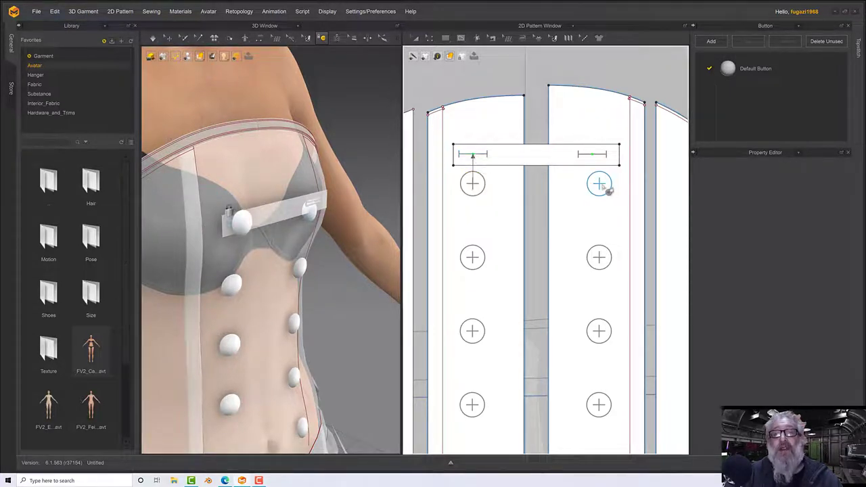
left_click(593, 155)
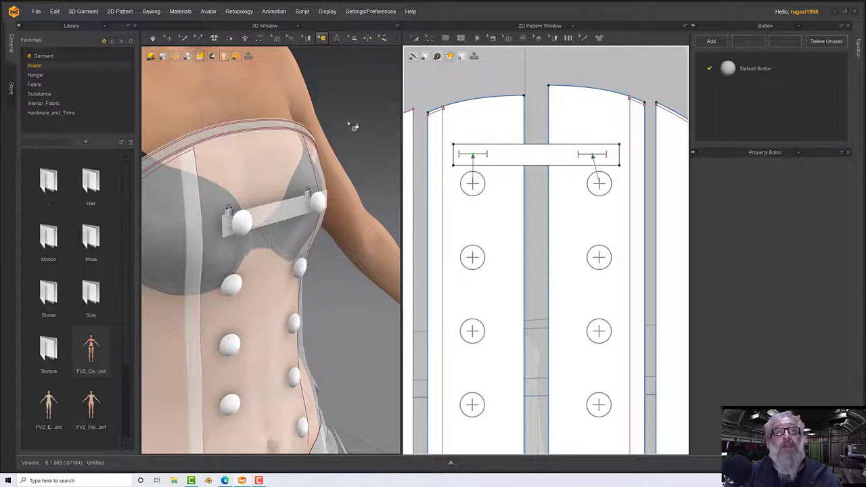
- Simulate the garment with the strip buttoned onto the bodice, and select the front panel beneath the strip's end
left_click(321, 37)
left_click(345, 57)
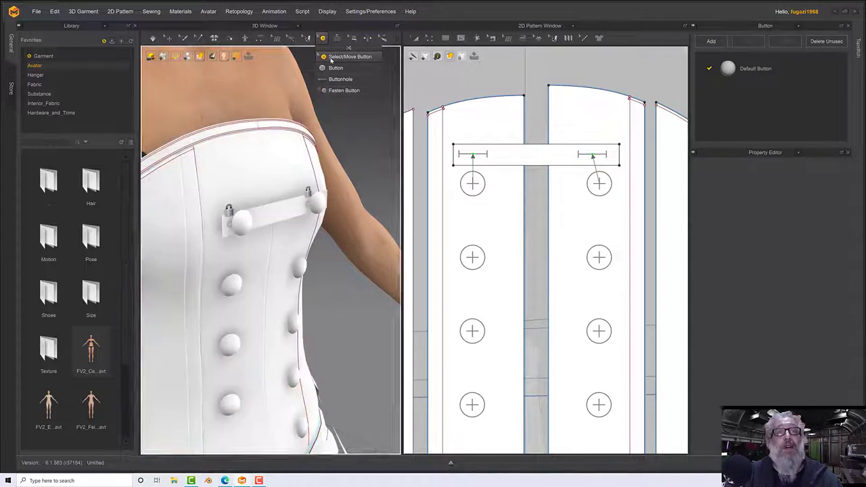
key("space")
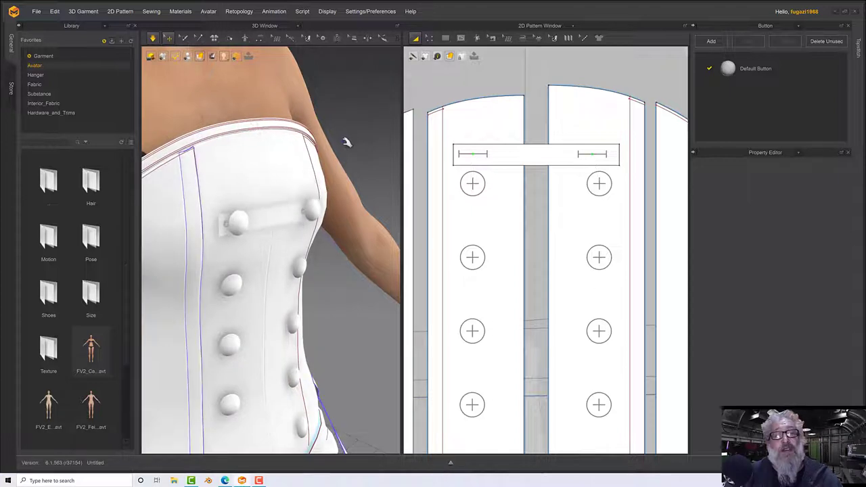
right_click_drag(348, 141, 315, 135)
key("space")
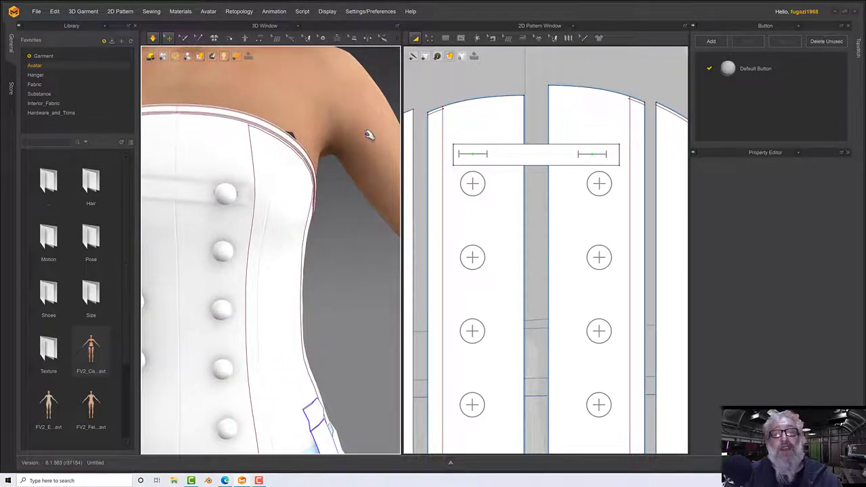
right_click_drag(398, 133, 423, 145)
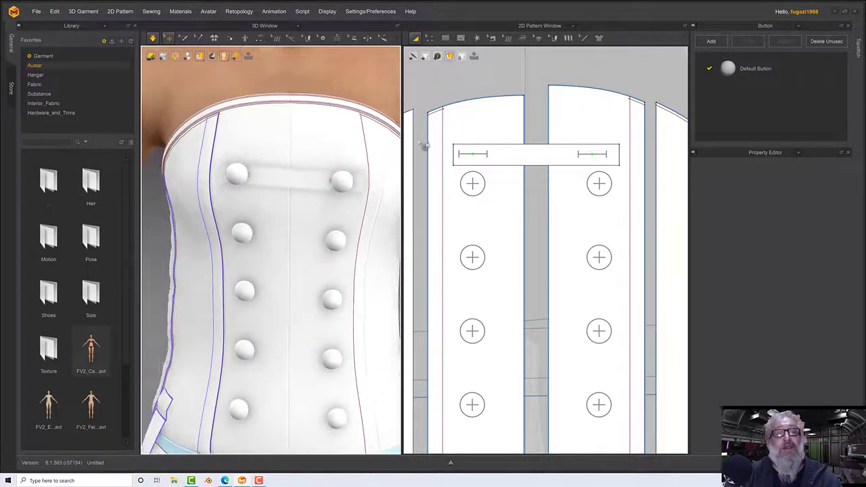
left_click(348, 138)
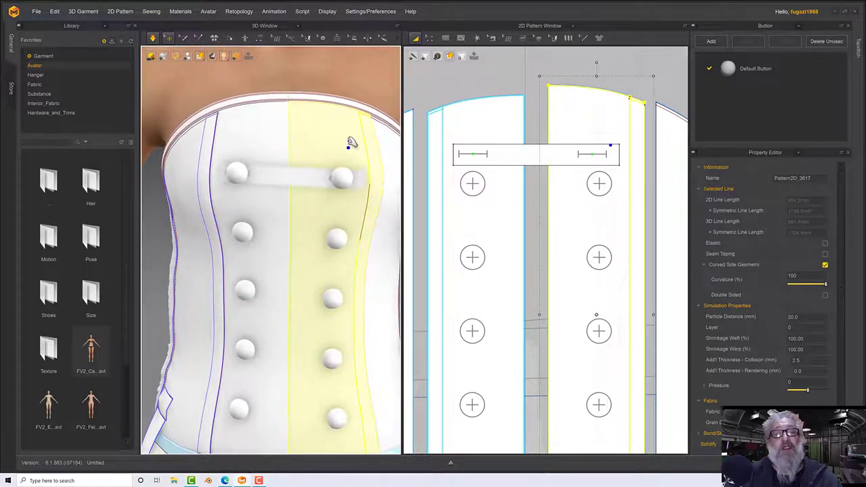
middle_click_drag(351, 135, 351, 89)
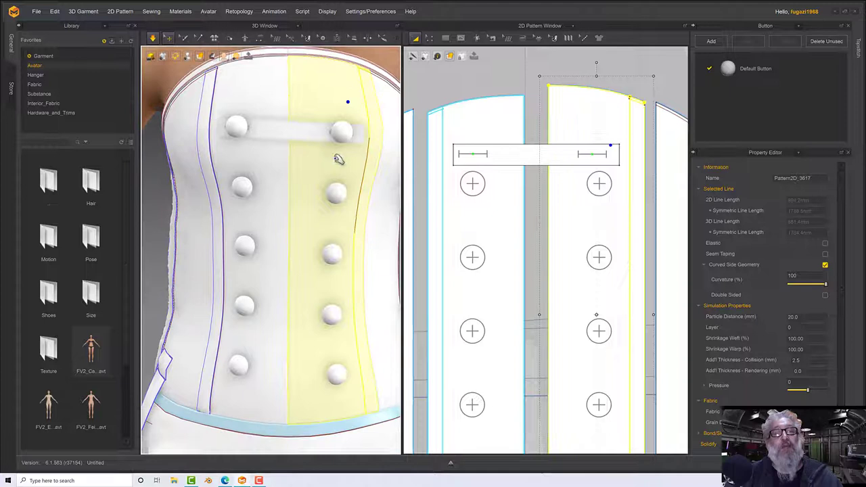
- Round all four corners of the strip pattern with Smooth Curve and simulate the reshaped strip on the bodice
left_click(432, 41)
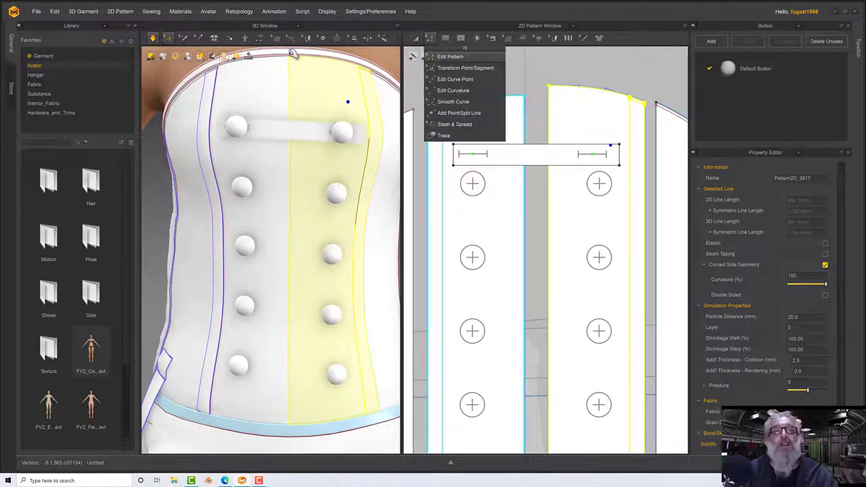
key("space")
mouse_move(429, 42)
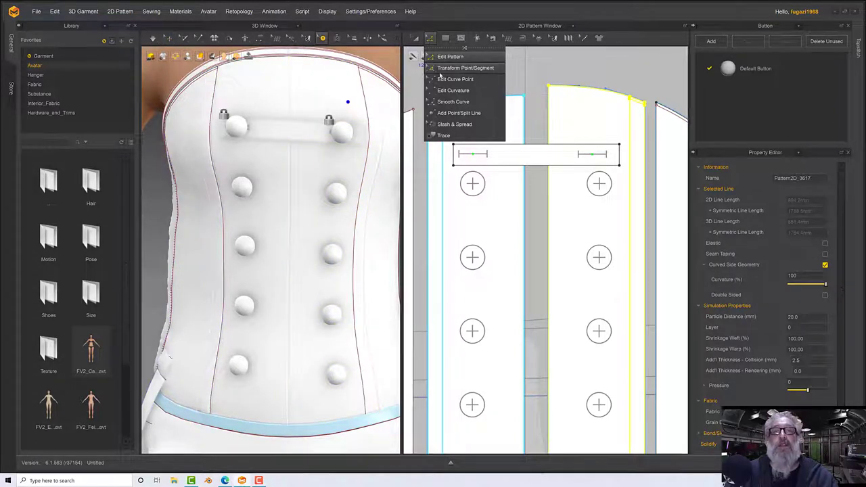
left_click(451, 113)
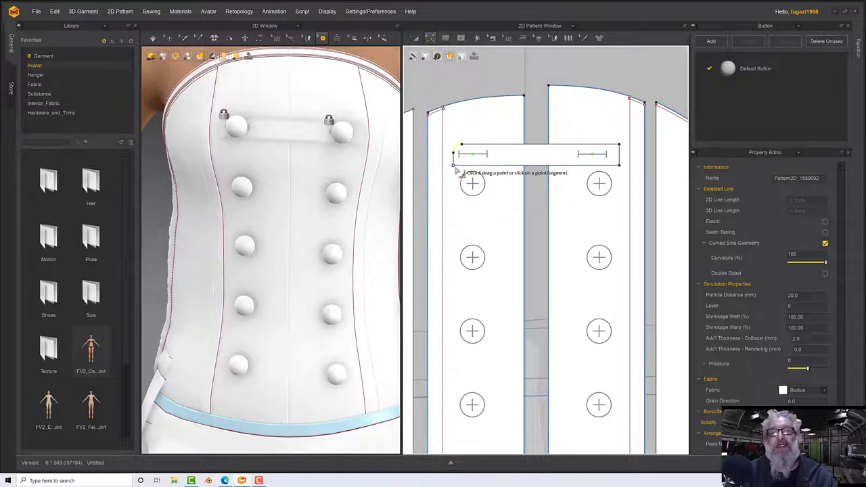
left_click(454, 159)
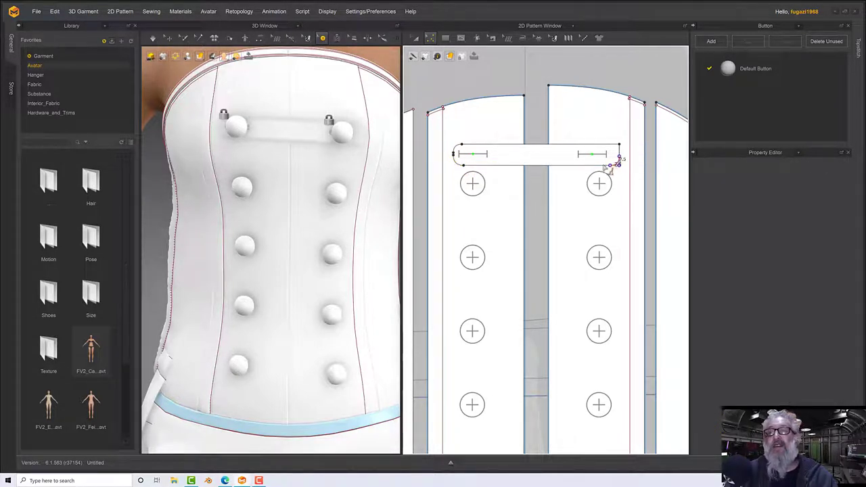
left_click_drag(616, 148, 610, 153)
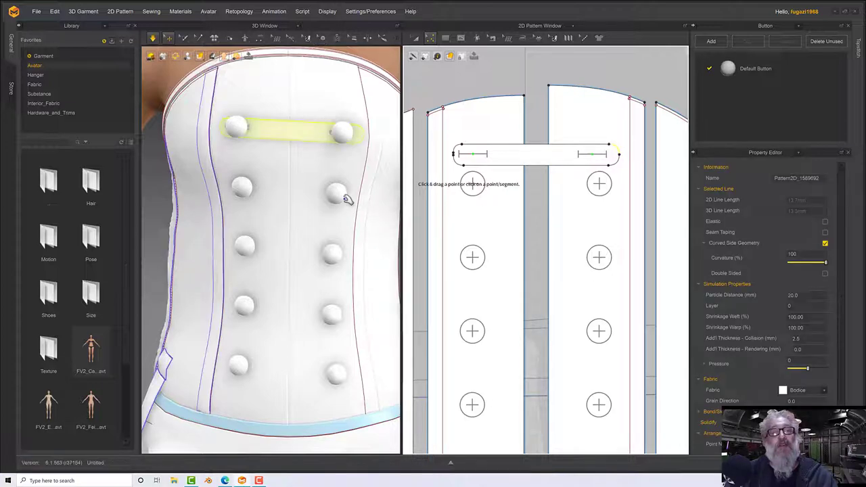
mouse_move(340, 195)
right_mouse_down()
mouse_move(284, 200)
mouse_move(358, 193)
mouse_move(347, 198)
right_mouse_up()
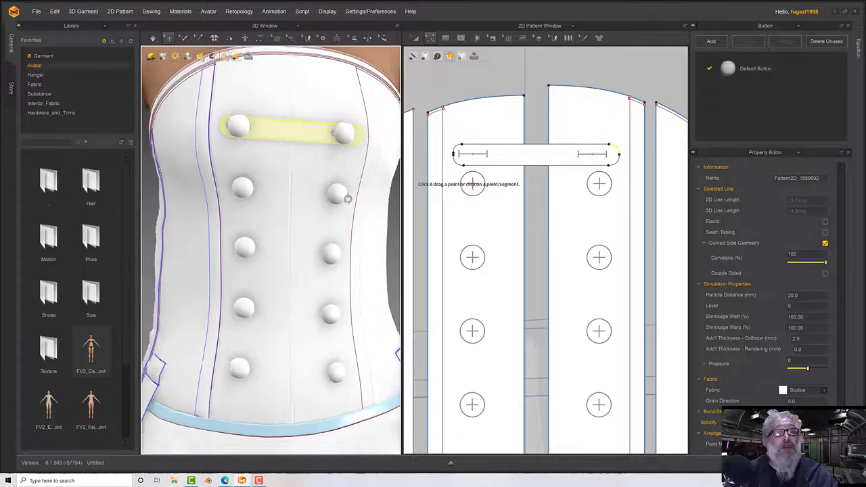
scroll(350, 203, "down", 3)
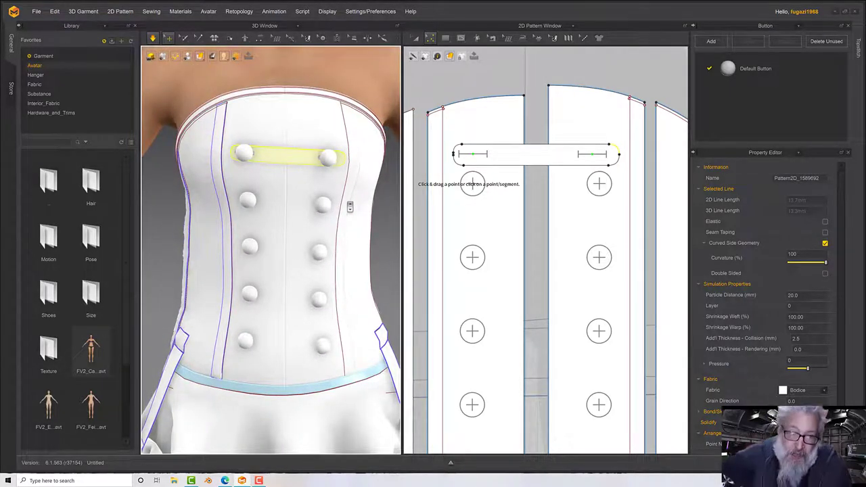
- Deactivate the narrow pattern strip and its sewing along the bodice's side seam, beside the side front panel
right_click_drag(286, 207, 217, 212)
left_click(186, 215)
key("f")
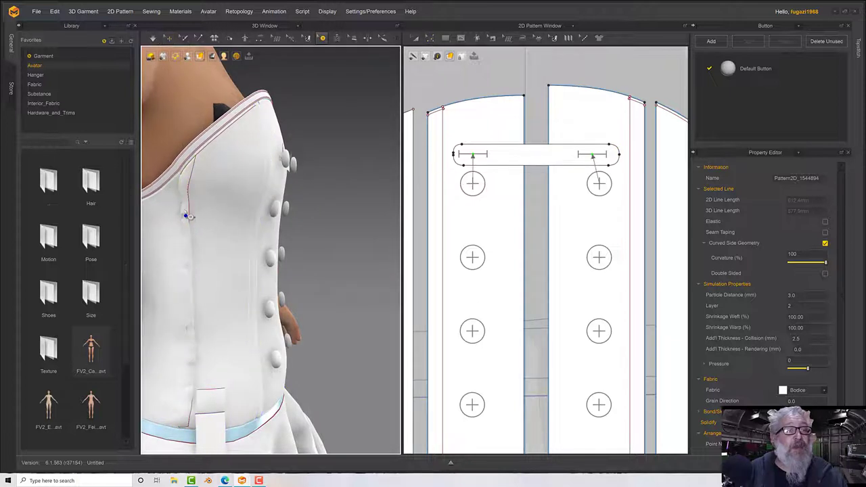
right_click(185, 209)
left_click(184, 197)
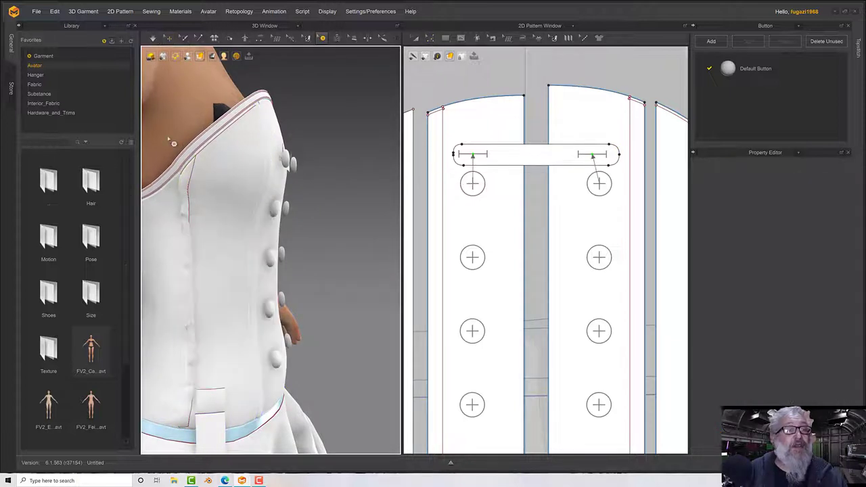
left_click(169, 38)
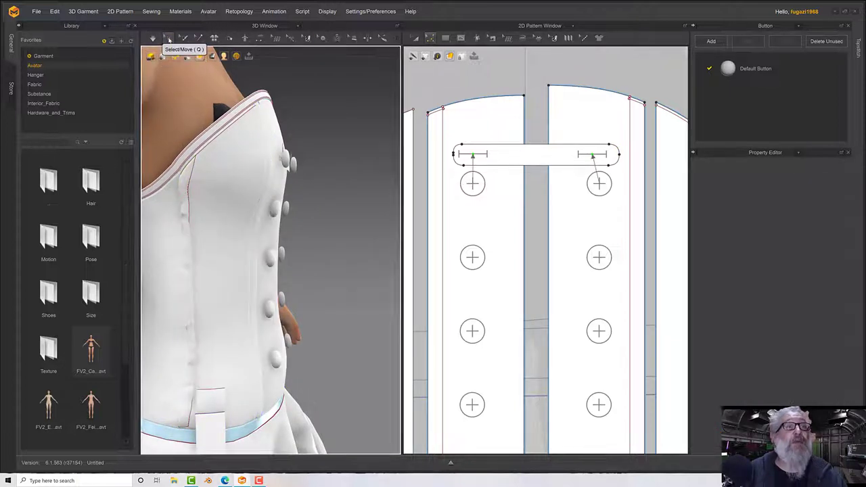
left_click(191, 187)
right_click(184, 187)
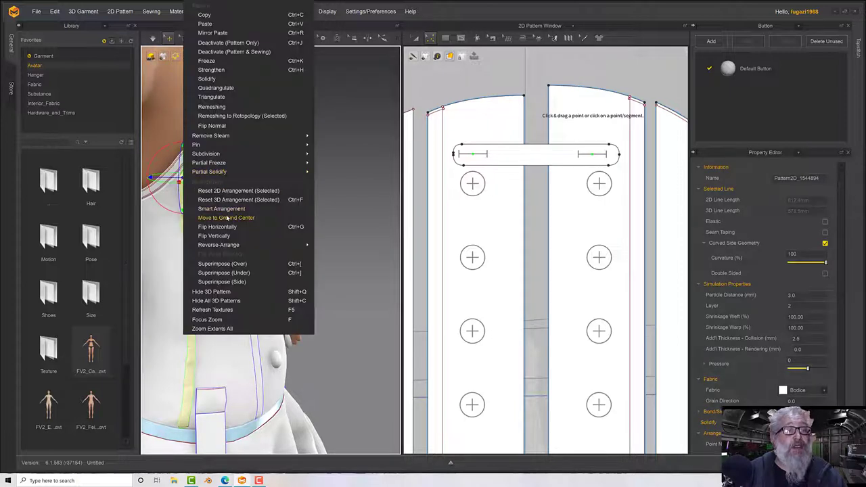
left_click(222, 53)
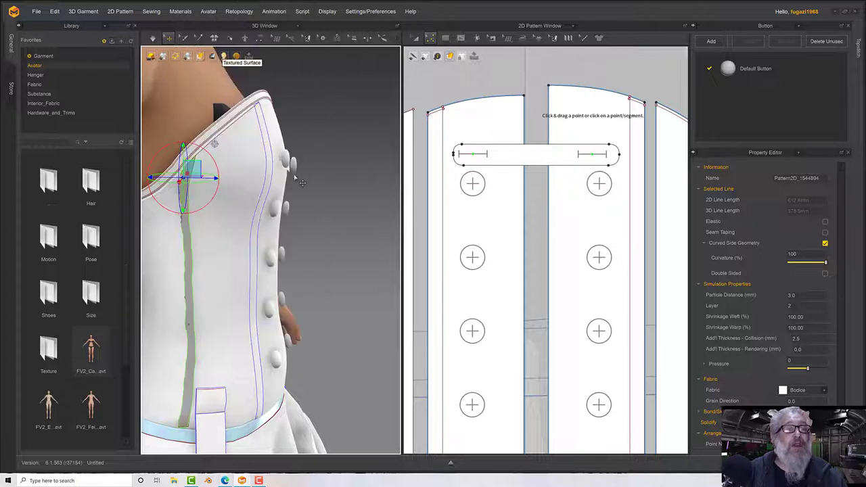
- Freeze the wide side front panel next to the deactivated narrow strip
right_click_drag(301, 182, 224, 190)
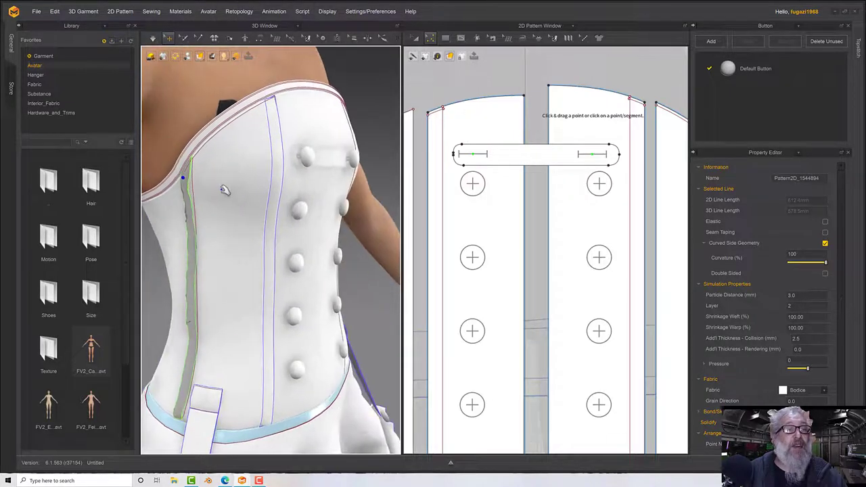
left_click(208, 193)
right_click(208, 194)
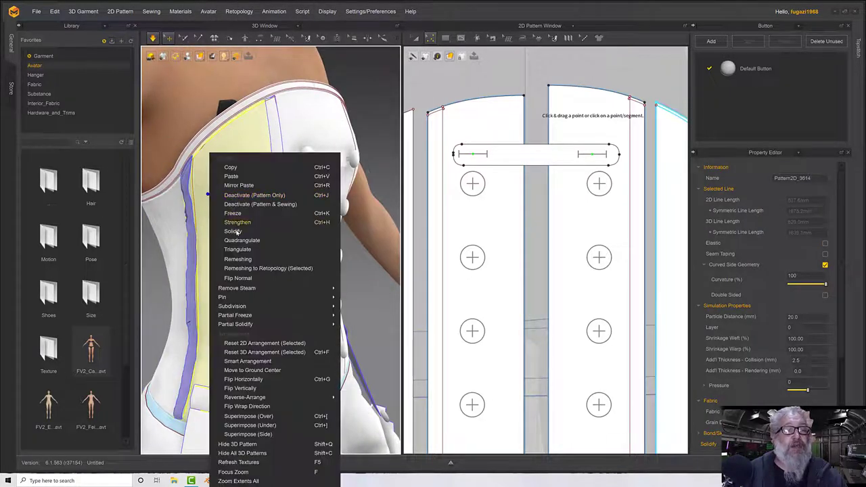
left_click(232, 213)
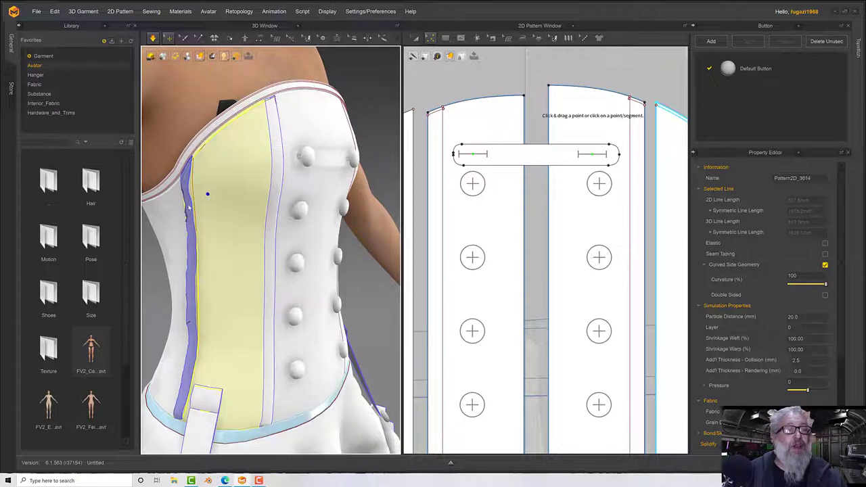
- Reactivate the narrow seam strip so it simulates against the frozen side front panel
right_click(189, 203)
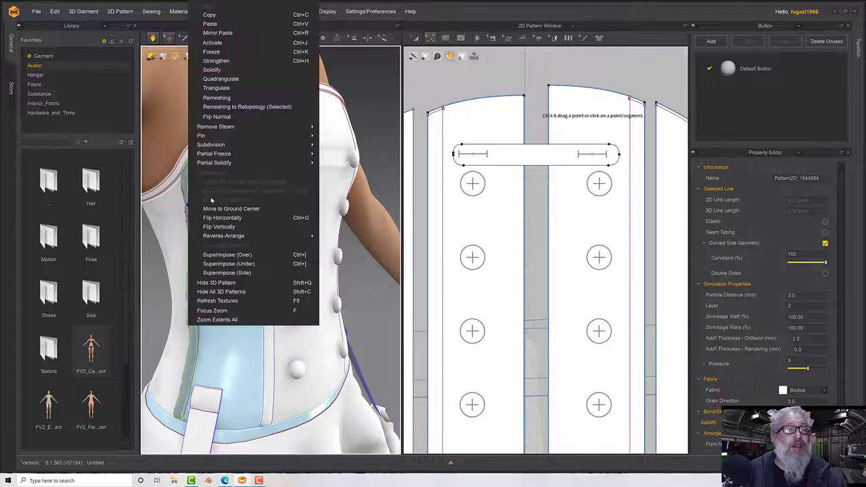
left_click(223, 44)
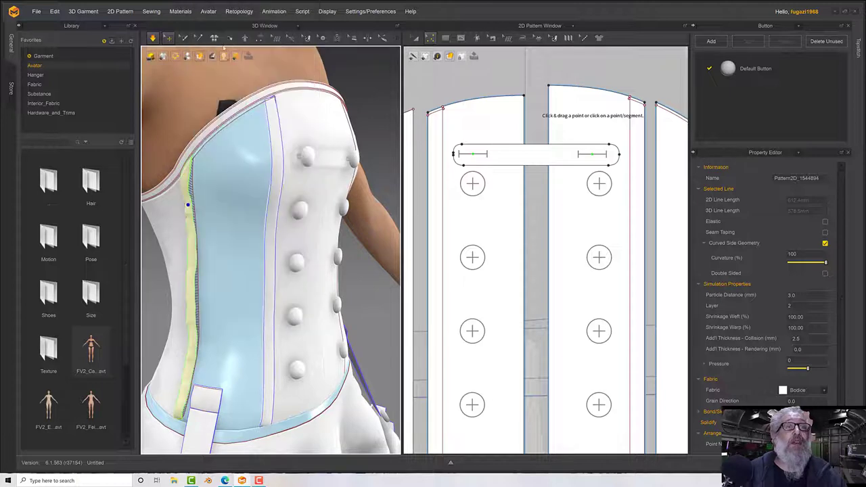
right_click_drag(242, 164, 242, 174)
- Unfreeze the side front panel, simulate the garment, and deselect the panel
left_click(211, 175)
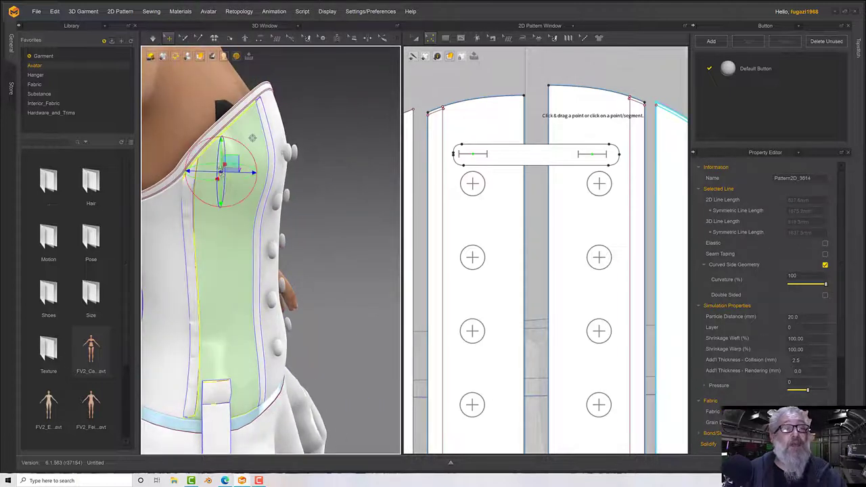
right_click(222, 172)
left_click(242, 43)
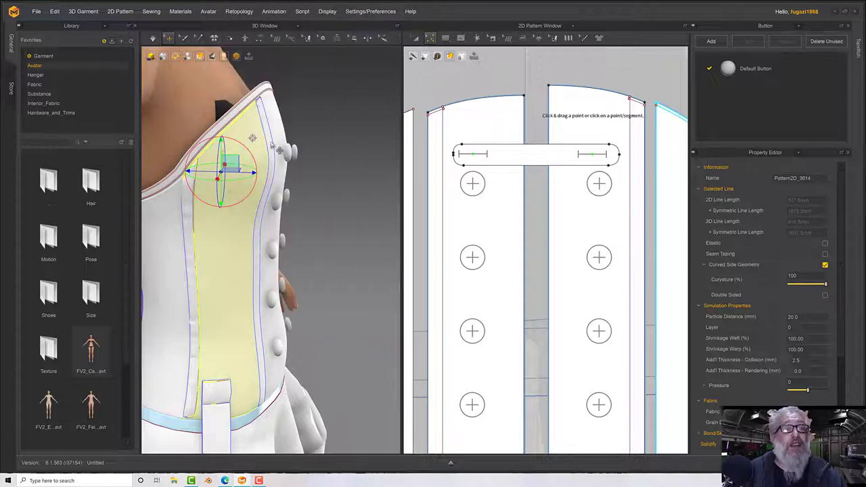
right_click_drag(340, 168, 323, 170)
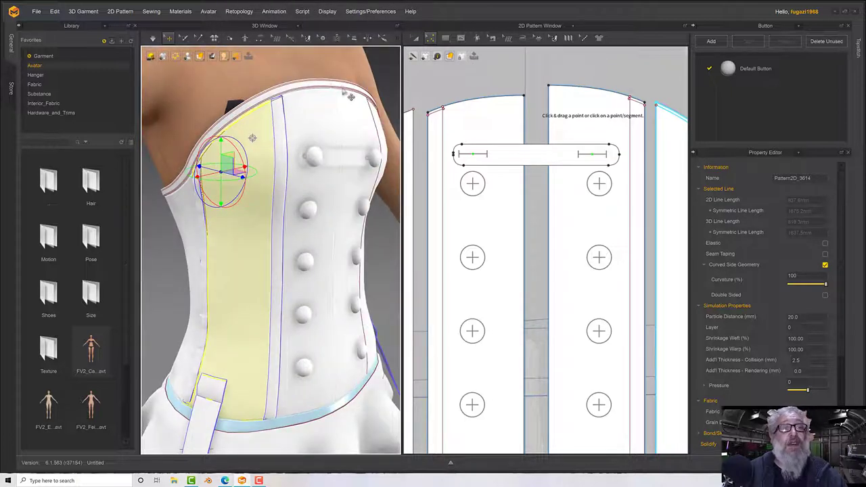
scroll(344, 108, "down", 3)
key("space")
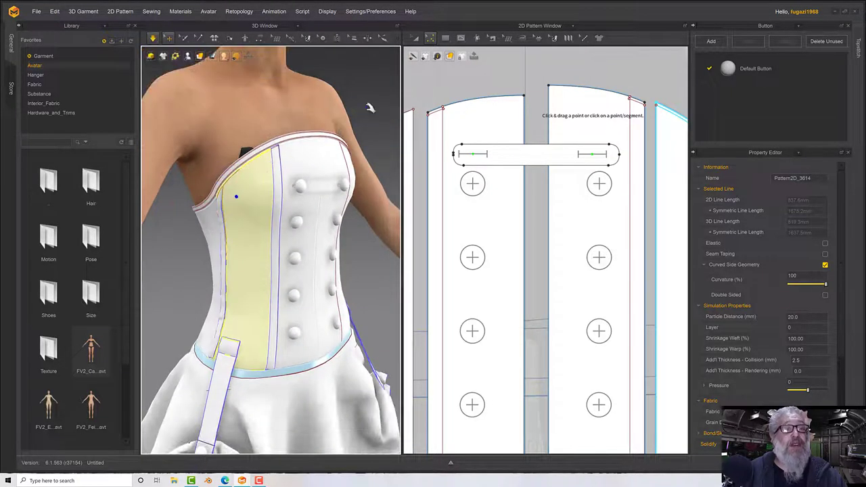
left_click(370, 109)
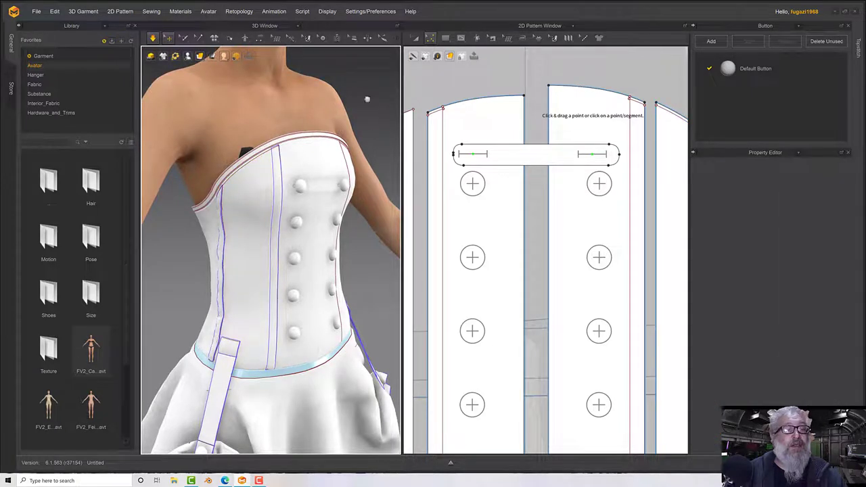
- Examine the drape and simulation properties of the narrow seam strip on the side of the bodice
middle_click_drag(367, 101, 367, 72)
mouse_move(328, 155)
right_mouse_down()
mouse_move(365, 152)
mouse_move(336, 150)
right_mouse_up()
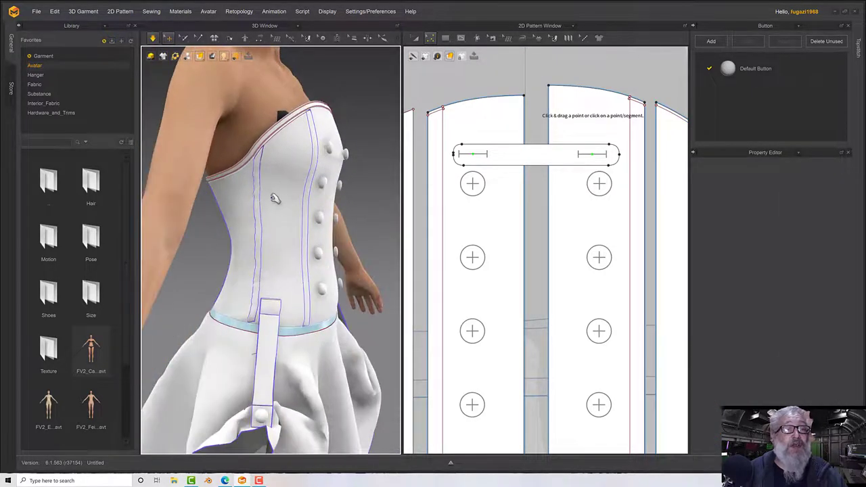
scroll(271, 209, "down", 1)
scroll(271, 209, "up", 8)
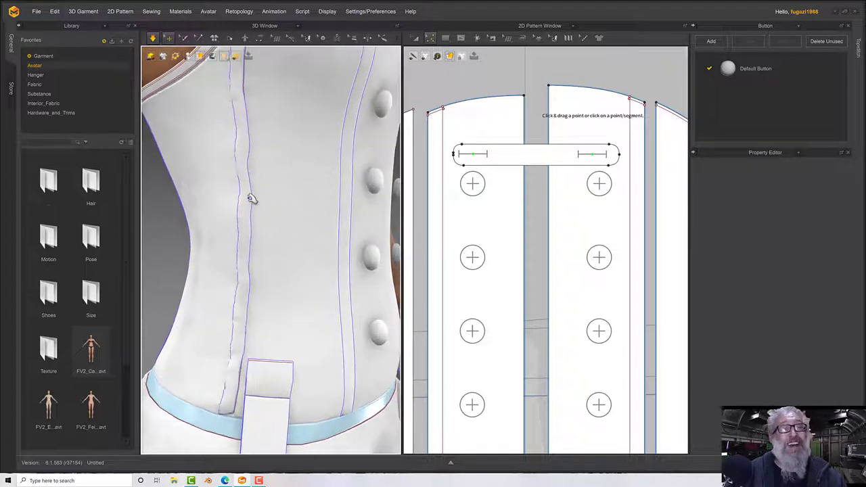
left_click(250, 197)
right_click_drag(280, 193, 285, 196)
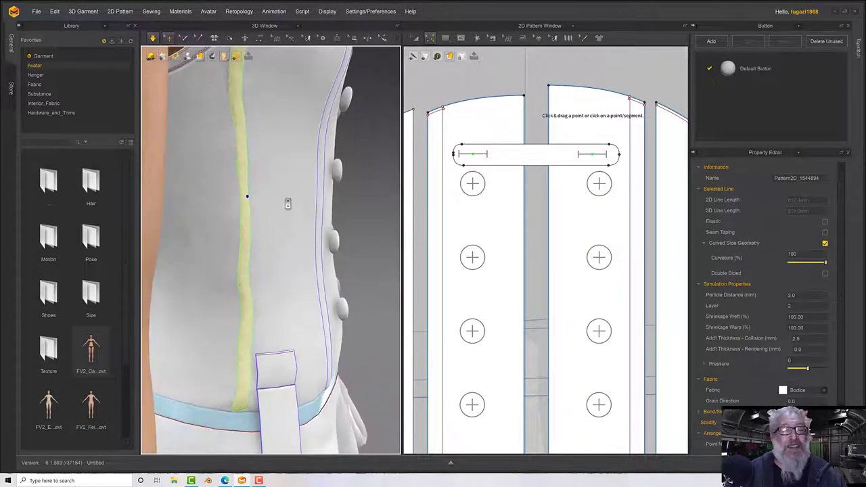
scroll(287, 204, "down", 2)
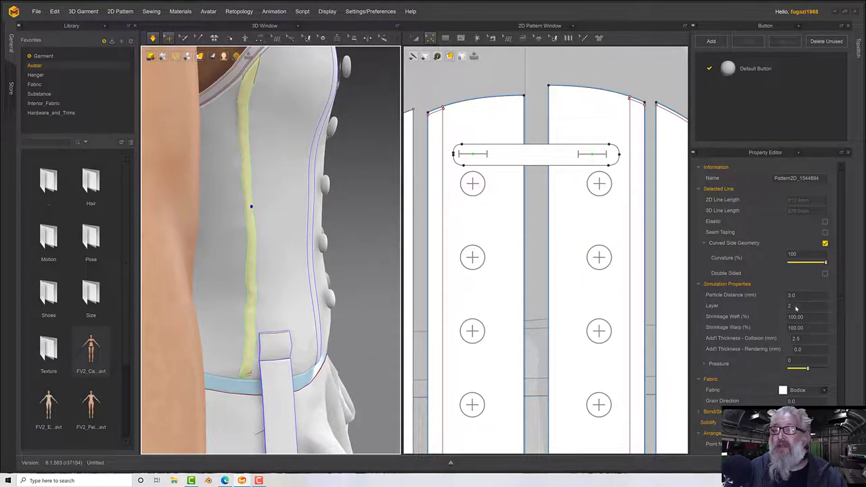
- Deactivate the narrow seam strip again and freeze the side front panel beside it
right_click_drag(342, 242, 289, 235)
right_click(246, 220)
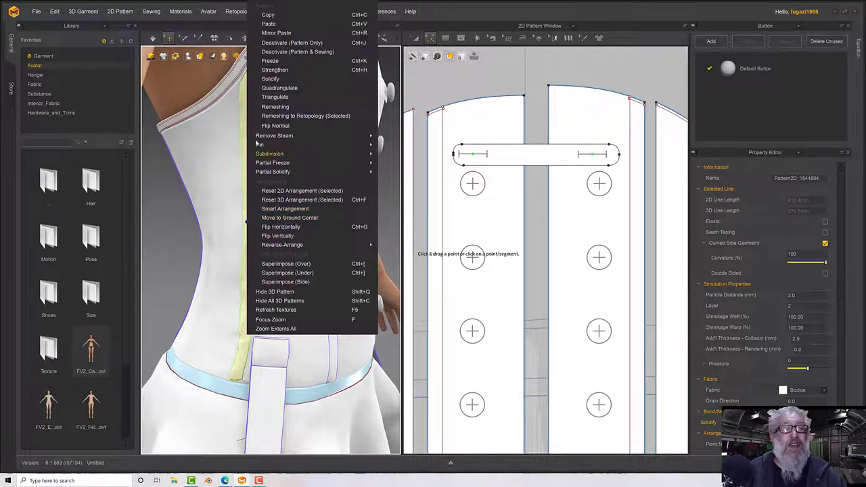
left_click(277, 56)
left_click(284, 121)
right_click(286, 122)
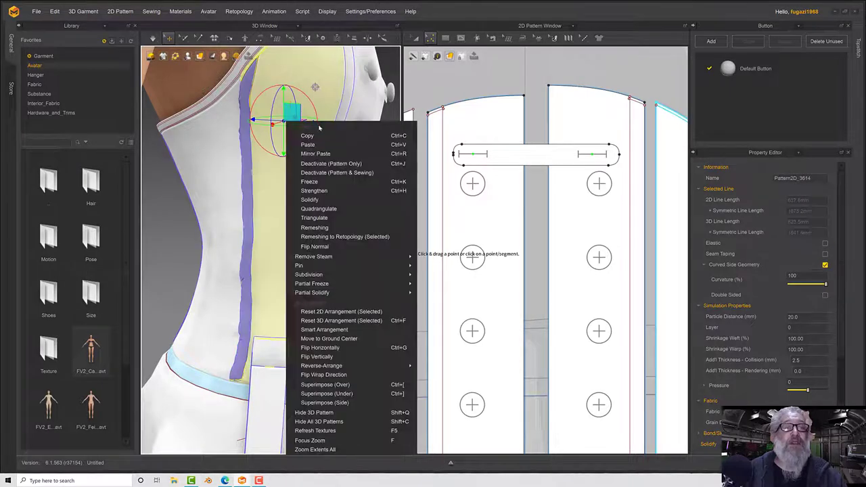
left_click(328, 185)
- Unfreeze the side front panel while the narrow seam strip is still deactivated
left_click(247, 185)
right_click_drag(247, 185, 299, 161)
right_click(304, 156)
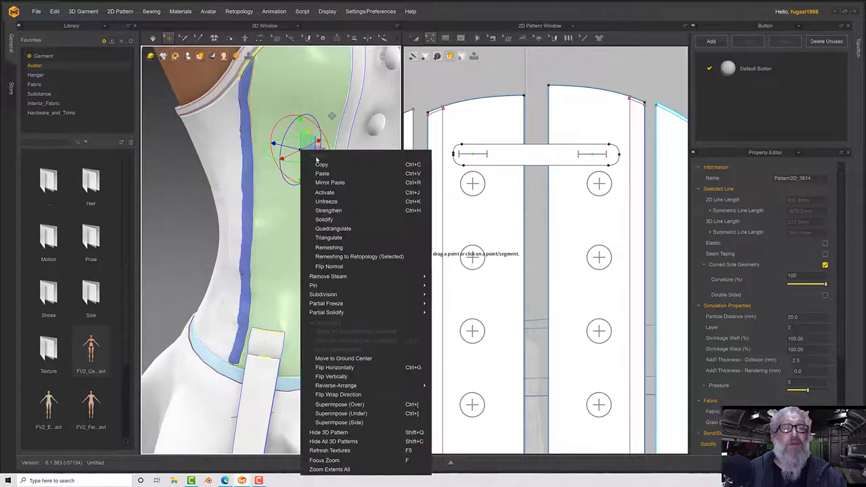
left_click(326, 201)
key("q")
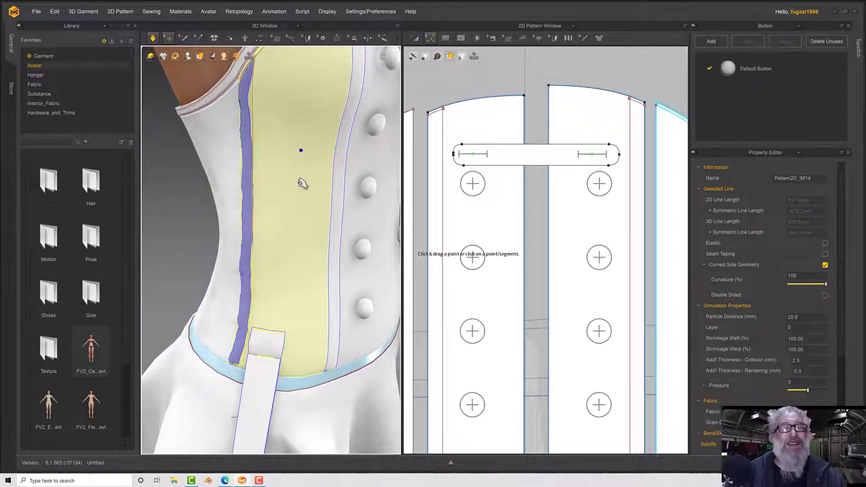
right_click_drag(294, 176, 301, 177)
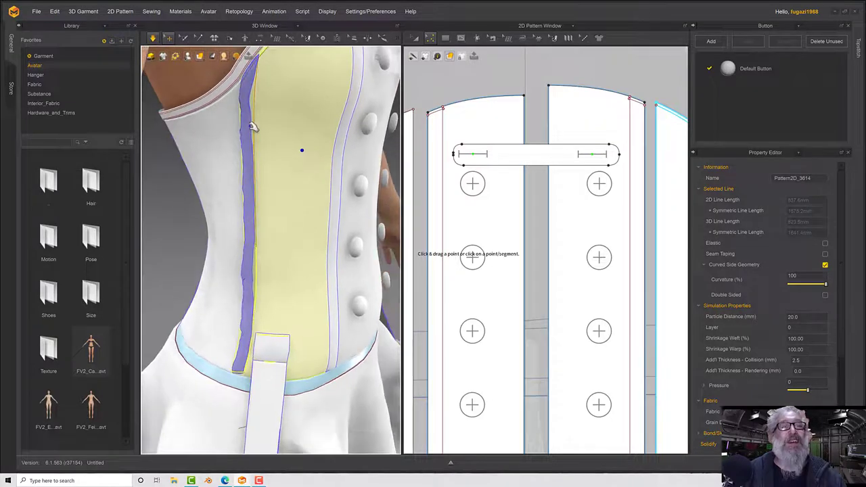
- Activate the narrow seam strip, let it settle over the panel seam in simulation, and deselect it
left_click(252, 128)
right_click(249, 126)
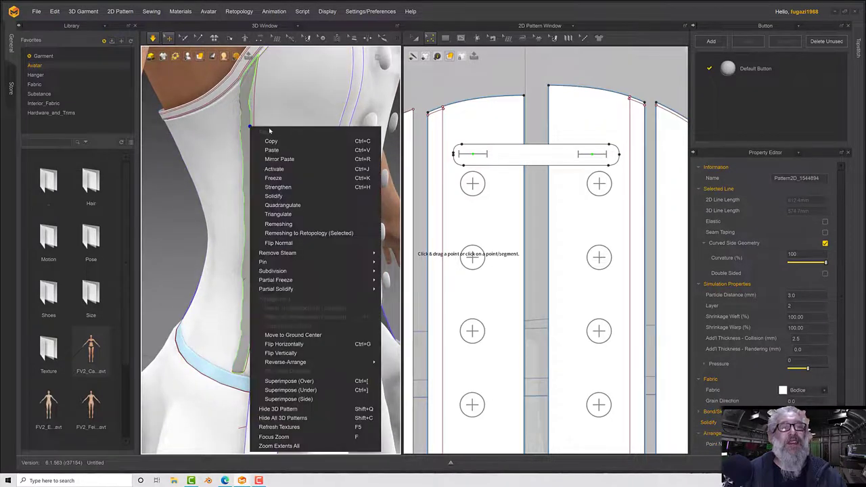
left_click(285, 168)
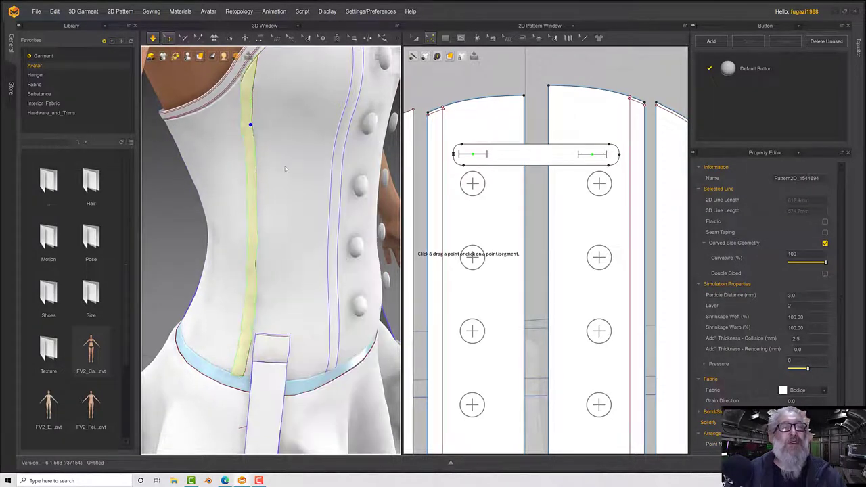
right_click_drag(284, 169, 266, 190)
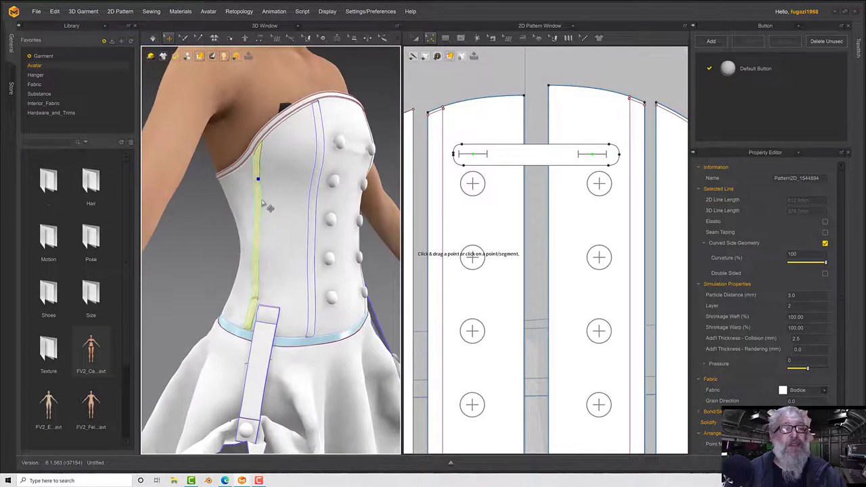
key("Escape")
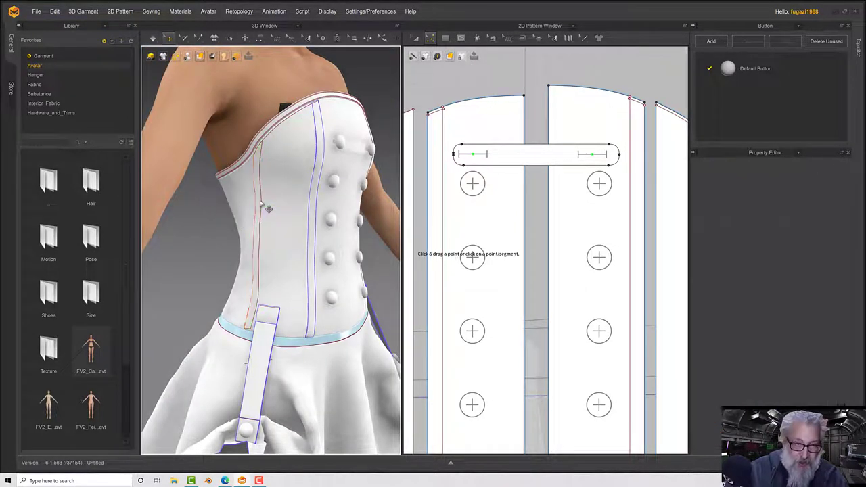
- Paste five evenly spaced copies of the rounded buttonhole strip straight down the bodice front, at an interval of 63.3 mm
right_click_drag(273, 205, 253, 210)
scroll(254, 209, "up", 2)
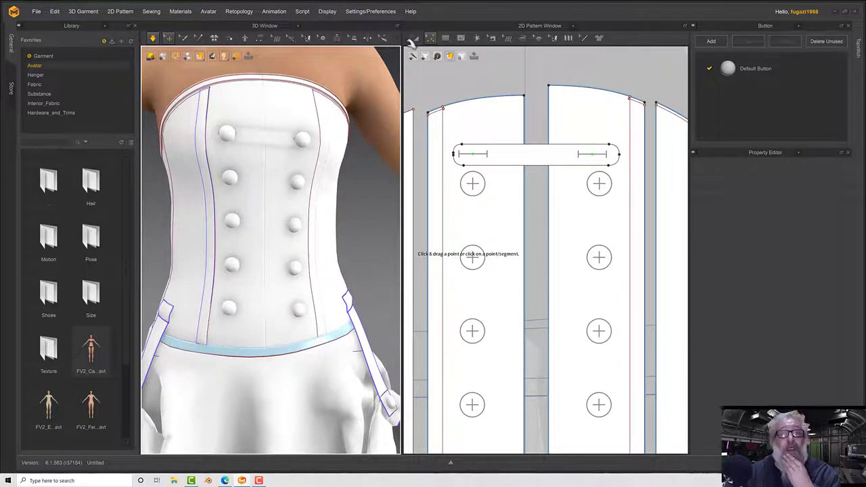
left_click(415, 38)
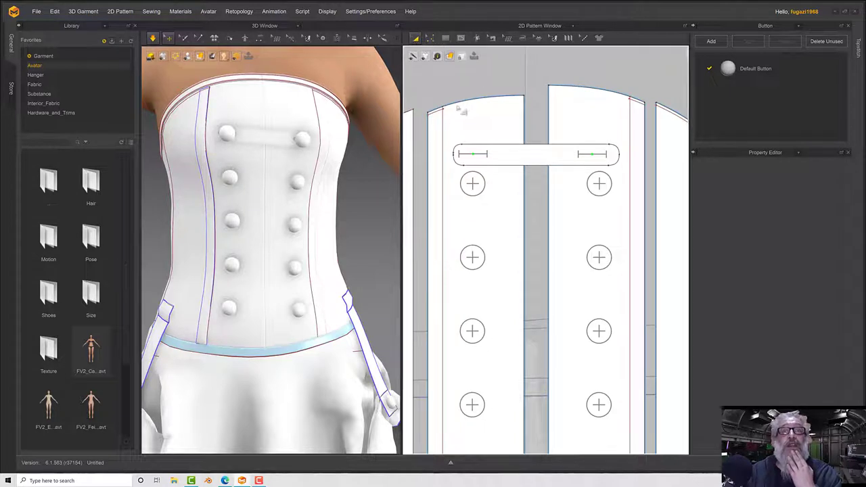
left_click(523, 151)
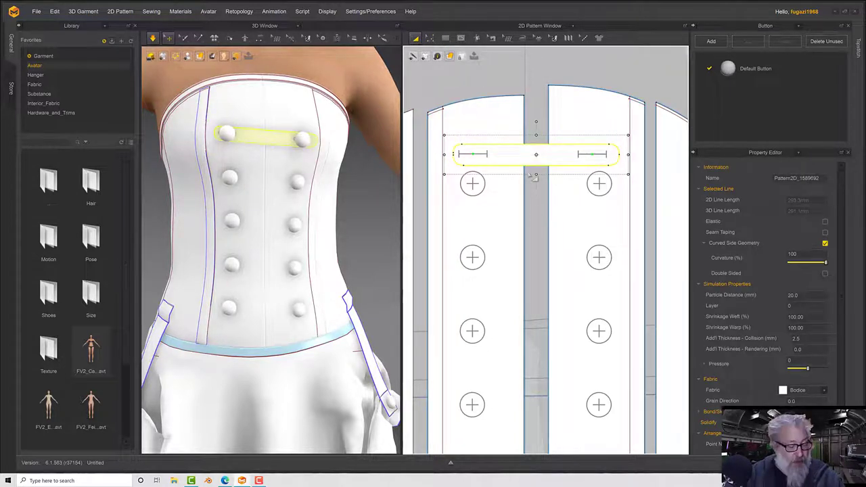
middle_click_drag(525, 172, 517, 143)
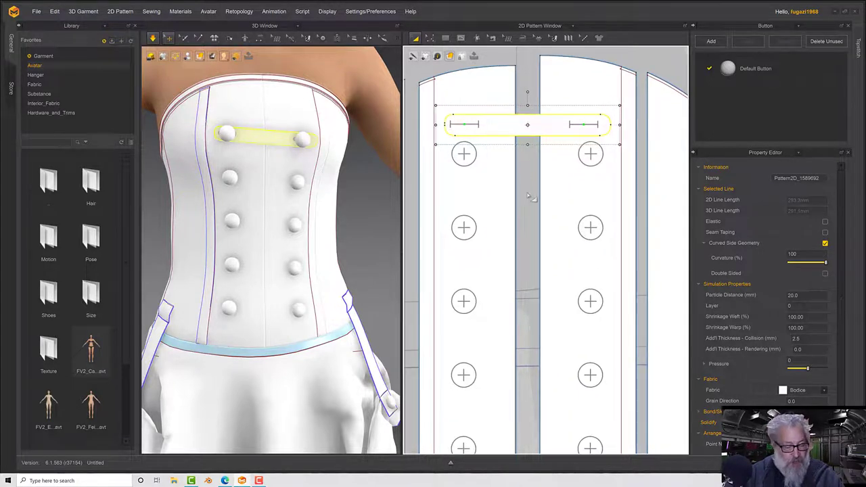
key("ctrl+v")
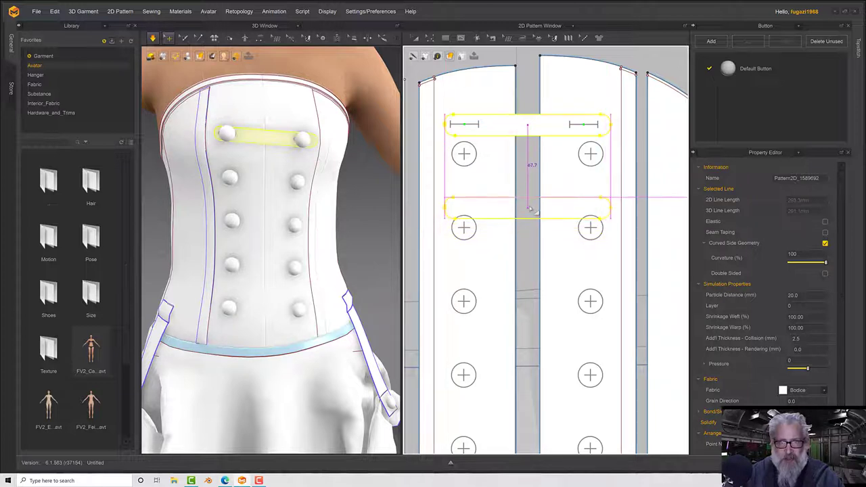
right_click(529, 205)
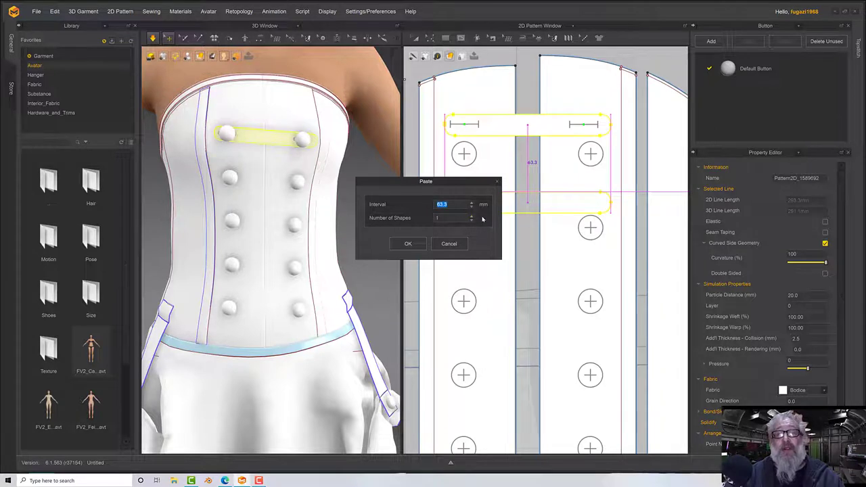
left_click(471, 215)
left_click(471, 215)
left_click(472, 215)
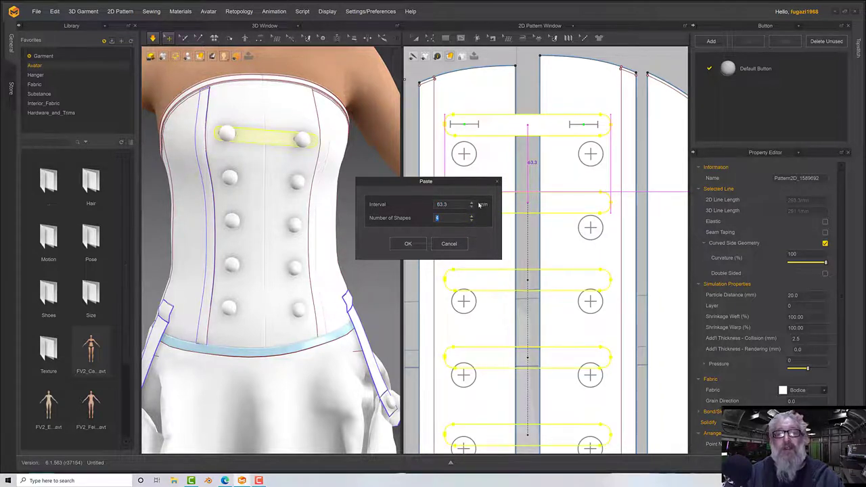
left_click(407, 243)
- Delete the surplus lowest strip copy at the bottom edge of the front panels
scroll(505, 275, "up", 5)
scroll(505, 275, "down", 8)
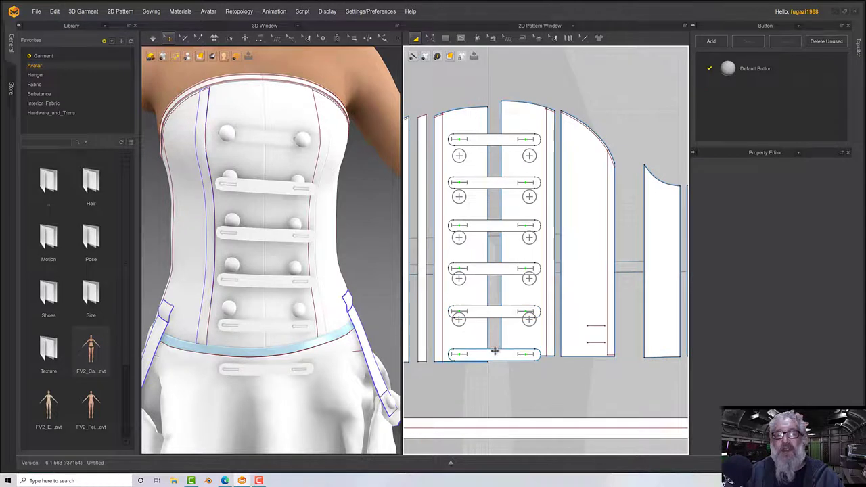
left_click(494, 353)
key("Delete")
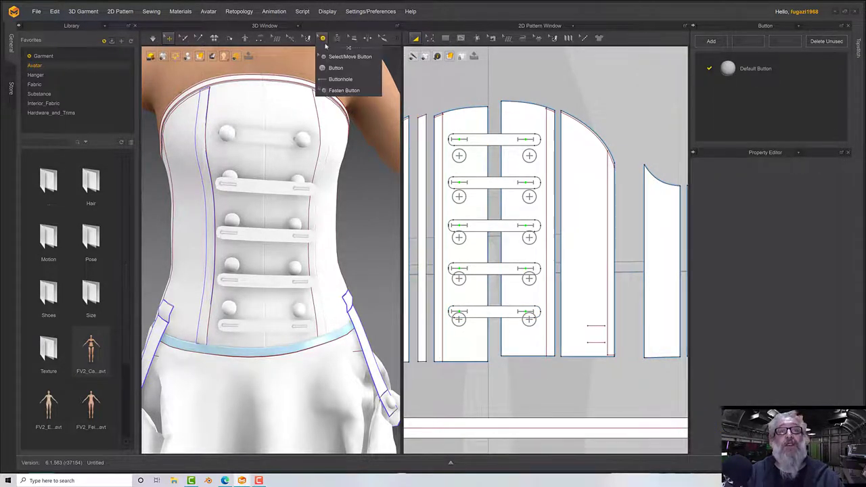
- Fasten the four lower buttons on the left-hand front pattern panel to the buttonholes of the strips directly above them
left_click(293, 41)
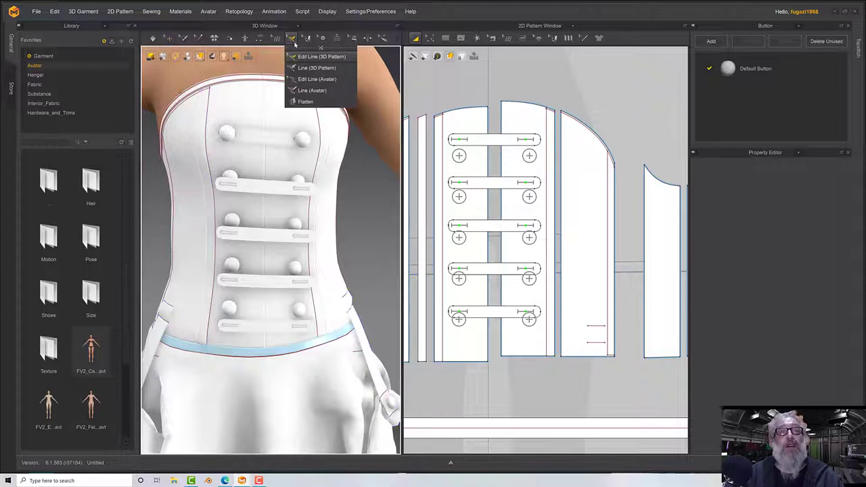
left_click(322, 39)
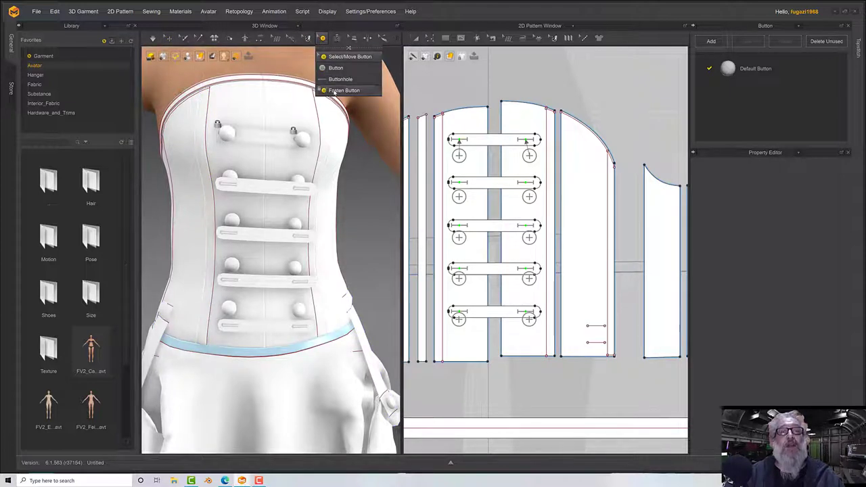
left_click(343, 90)
scroll(467, 213, "down", 2)
scroll(467, 213, "up", 4)
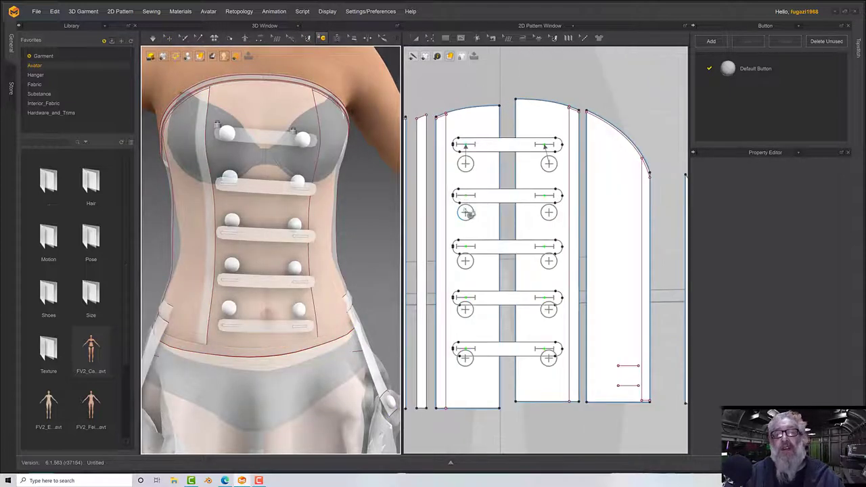
left_click(466, 213)
left_click(470, 200)
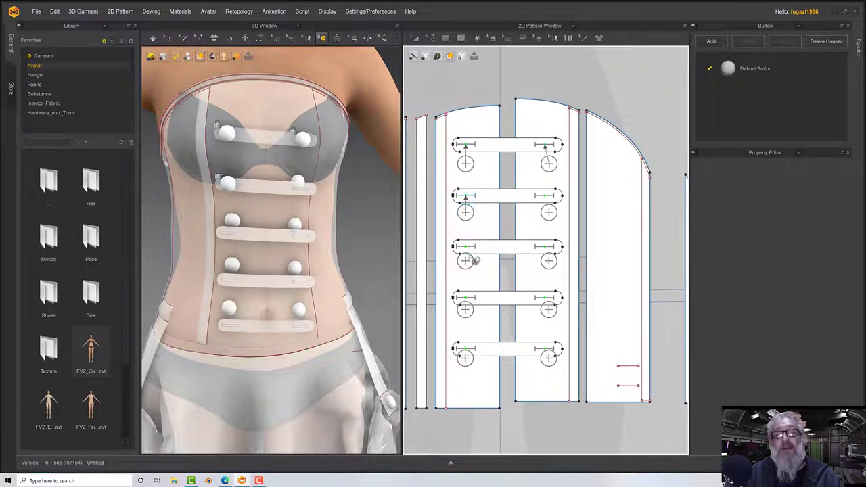
left_click(464, 249)
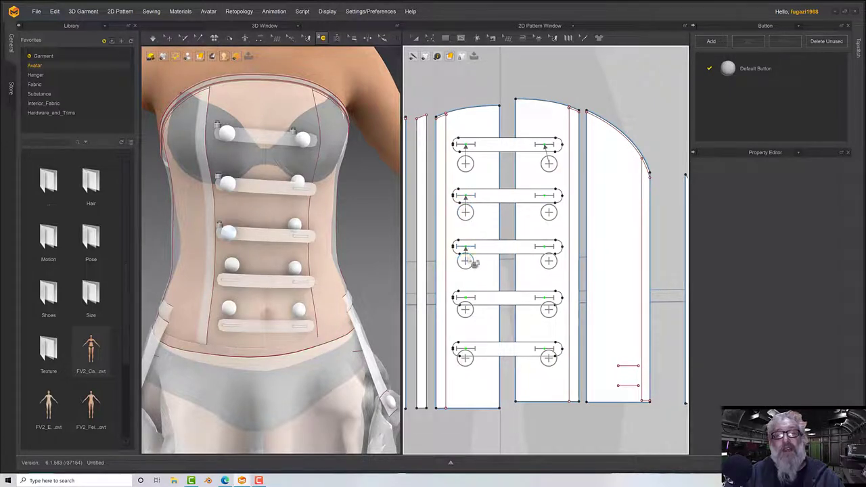
left_click(471, 311)
left_click(472, 305)
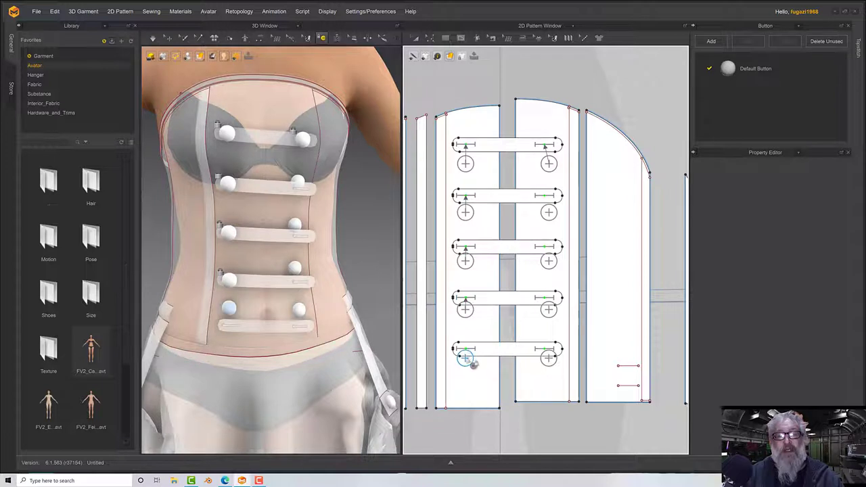
left_click(475, 352)
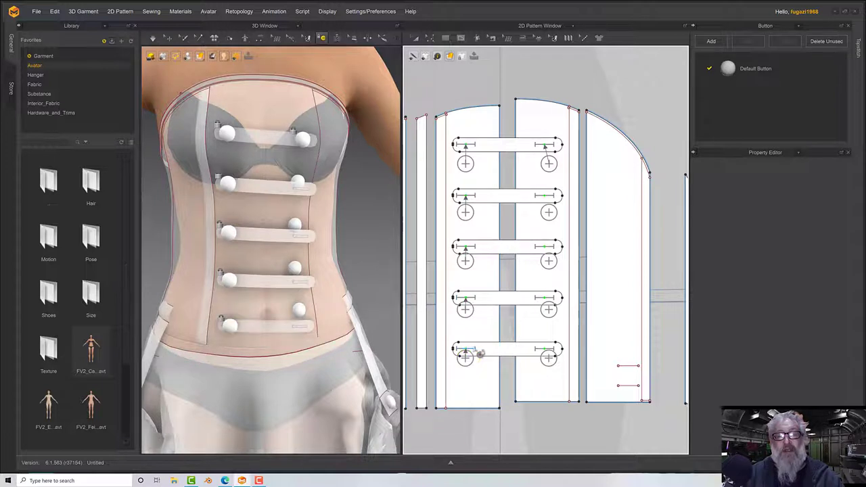
- Fasten the four lower buttons on the right-hand front pattern panel to their strip buttonholes and simulate the strips into place
left_click(549, 352)
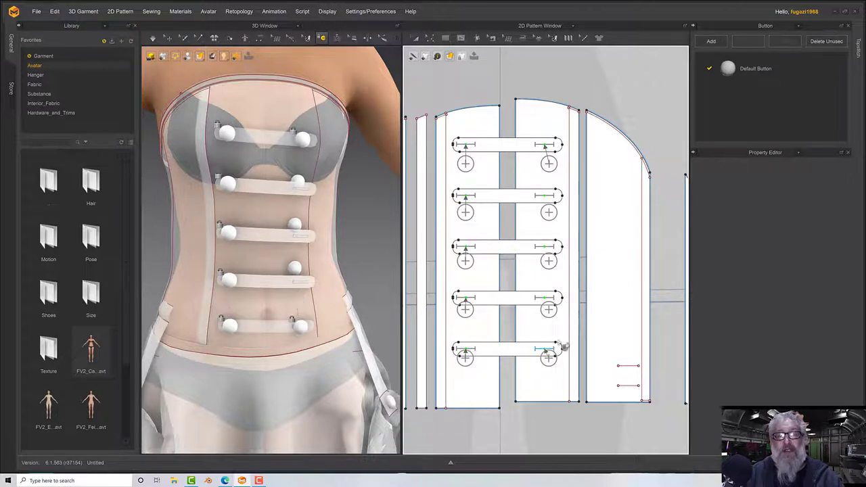
left_click(552, 304)
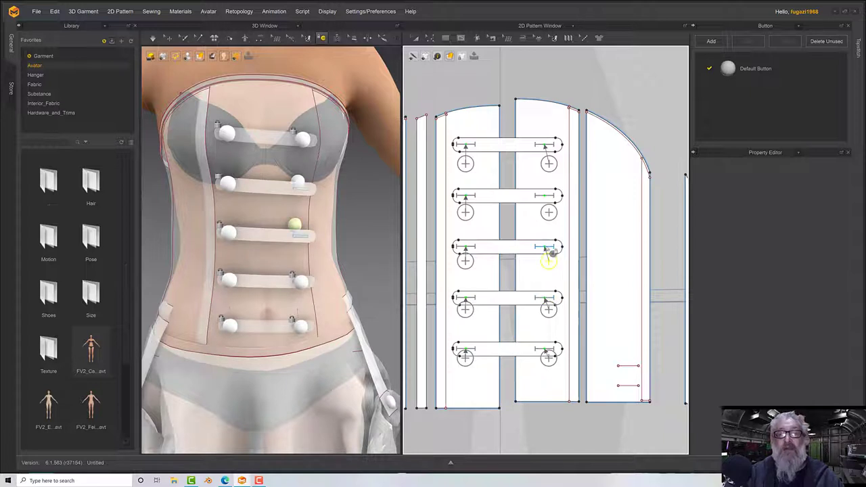
left_click(551, 253)
left_click(547, 199)
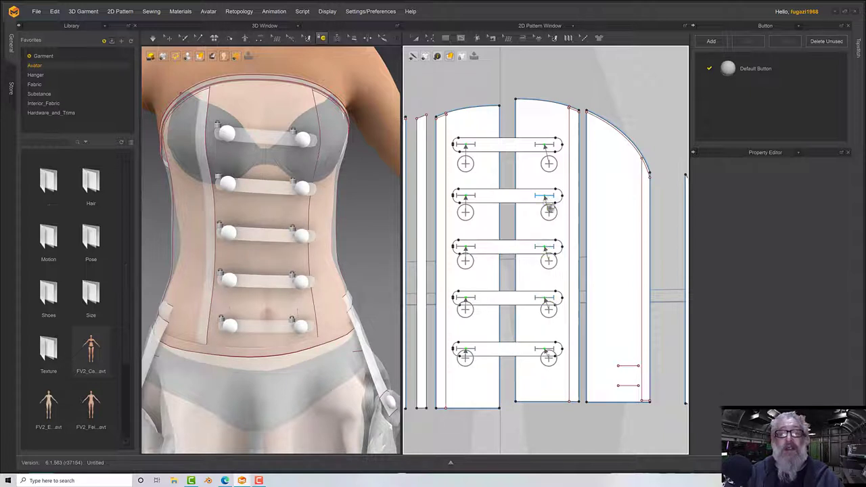
key("space")
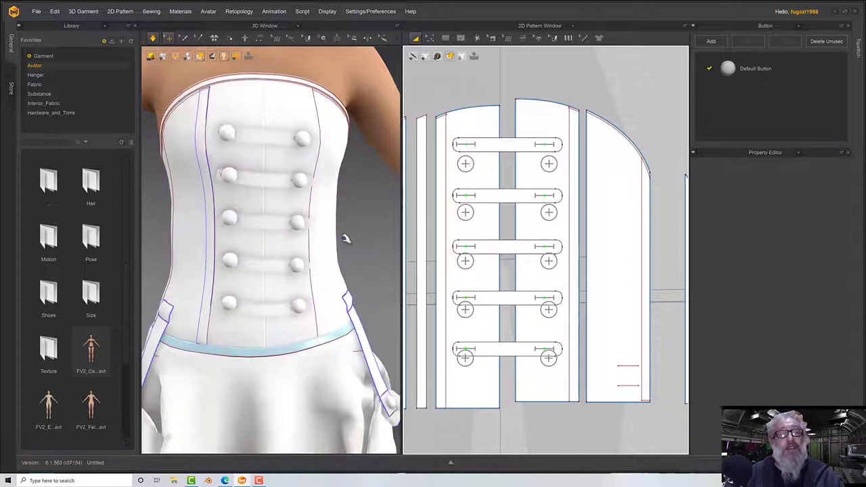
mouse_move(345, 236)
right_mouse_down()
mouse_move(329, 239)
mouse_move(336, 240)
right_mouse_up()
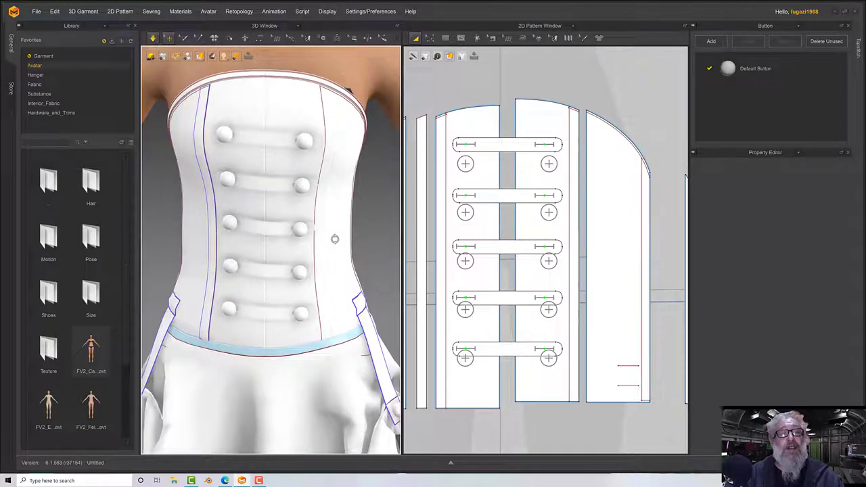
scroll(336, 242, "down", 5)
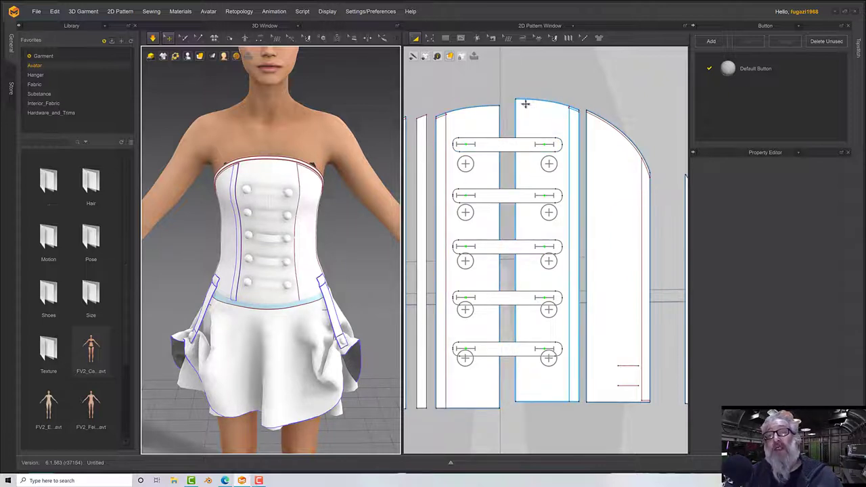
- Move the right-hand front pattern panel slightly so that its top and bottom edges line up with the left-hand front panel
left_click(322, 38)
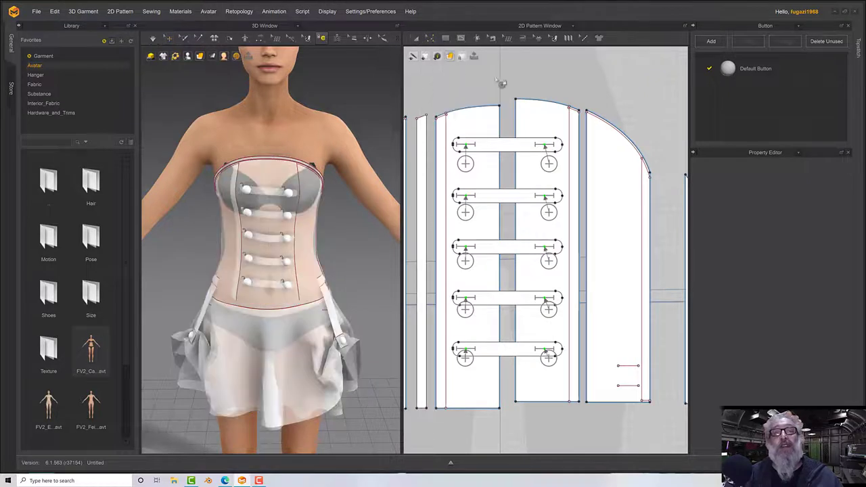
left_click(532, 119)
left_click_drag(531, 119, 527, 125)
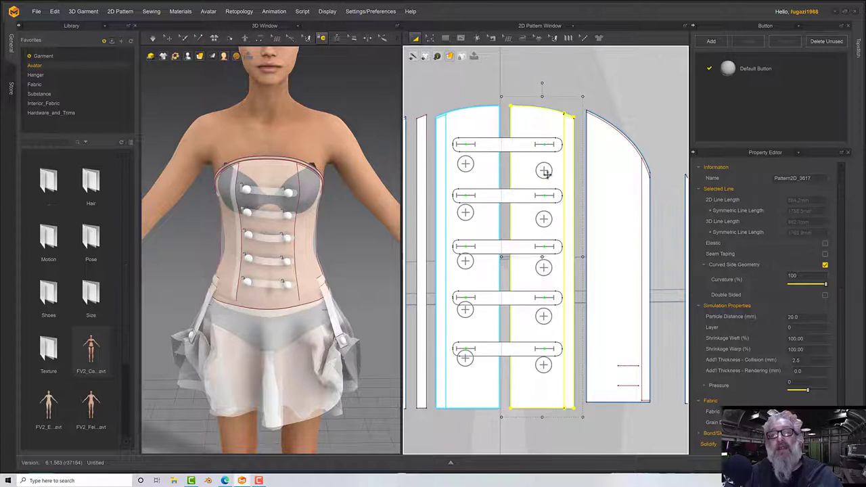
- Move all five buttons on the right-hand front panel up together, level with the left column, and restart the simulation
left_click(322, 38)
left_click(336, 57)
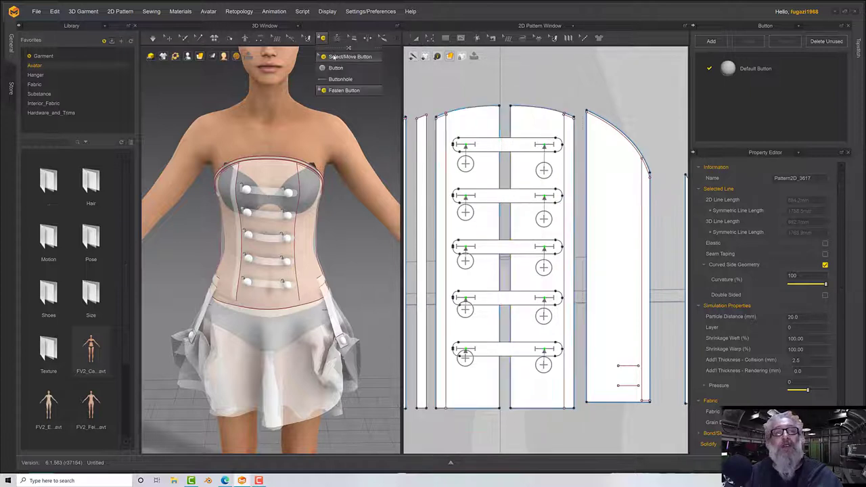
left_click(545, 172)
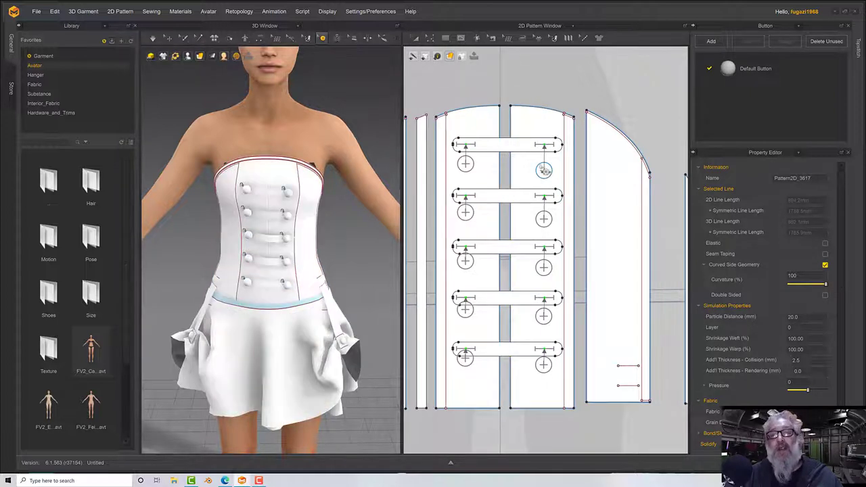
left_click(547, 222)
left_click(551, 269)
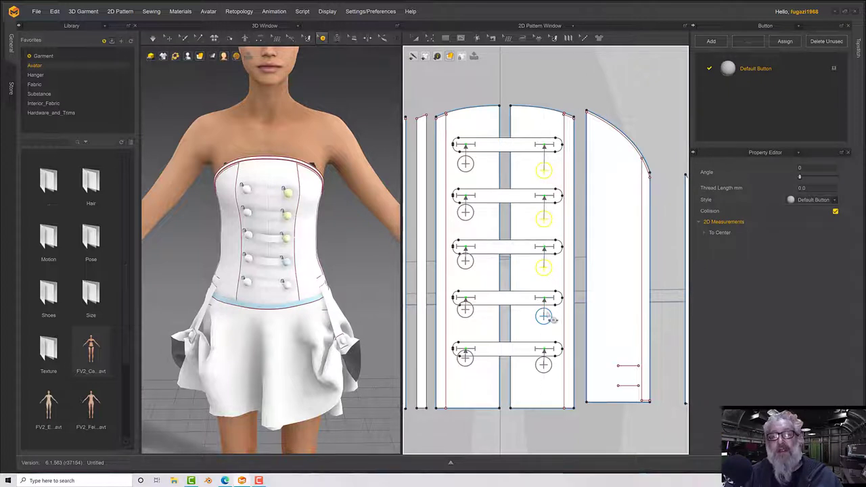
left_click(549, 318)
left_click_drag(543, 177, 551, 172)
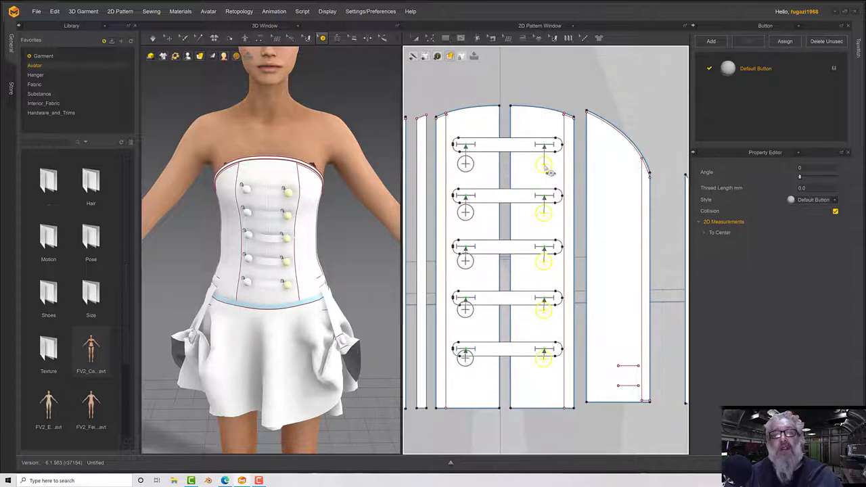
key("a")
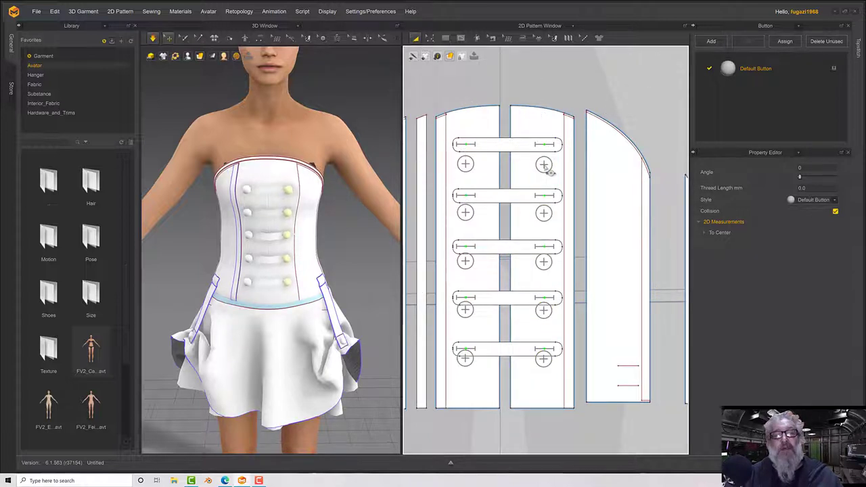
- Deselect the buttons and examine the drape of the simulated dress and the buttoned strips across the bodice front
right_click_drag(332, 241, 326, 207)
left_click(347, 208)
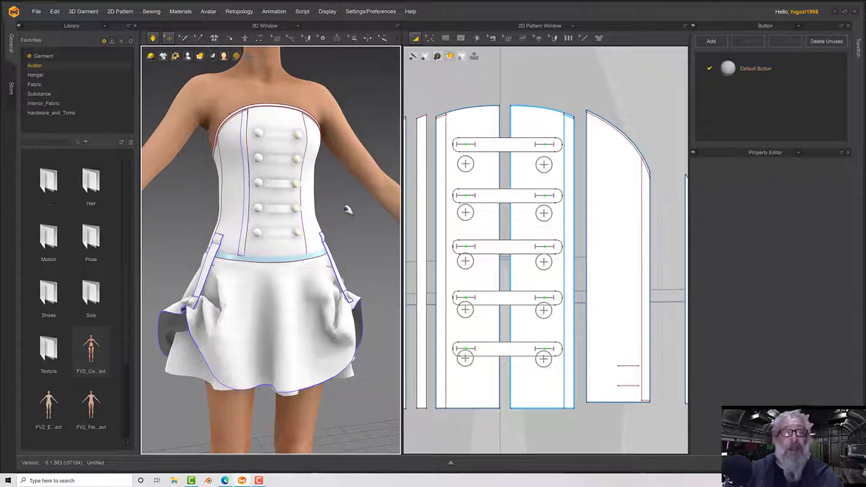
mouse_move(347, 208)
right_mouse_down()
mouse_move(221, 212)
mouse_move(340, 214)
right_mouse_up()
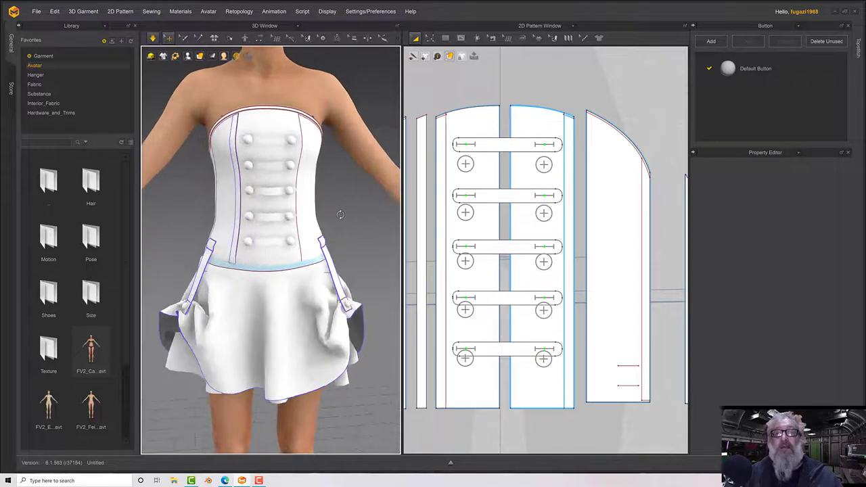
scroll(344, 221, "down", 2)
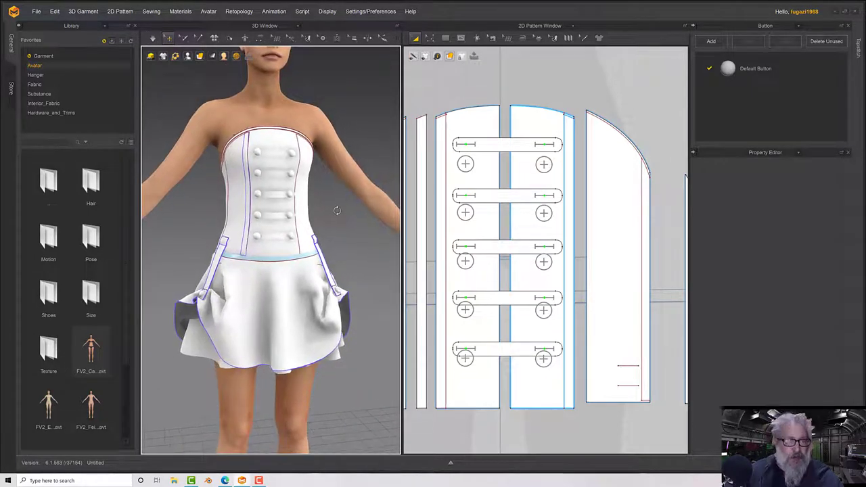
middle_click_drag(343, 205, 344, 197)
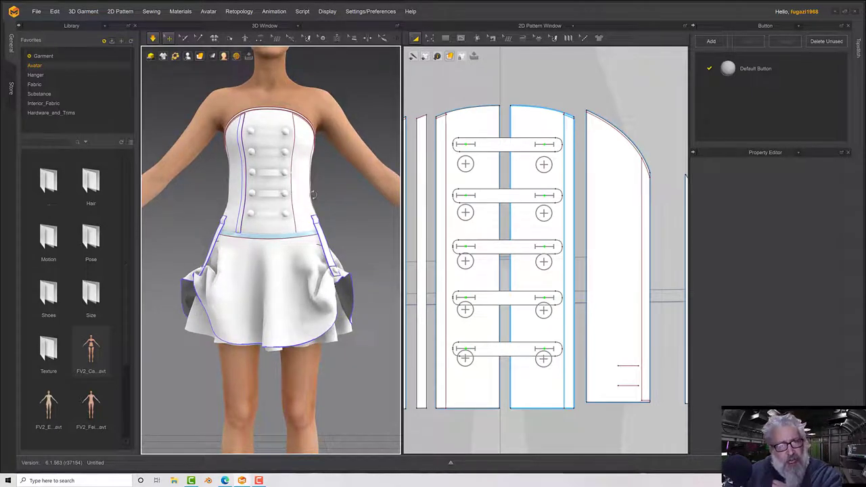
right_click_drag(313, 194, 345, 196)
key("space")
scroll(354, 208, "down", 2)
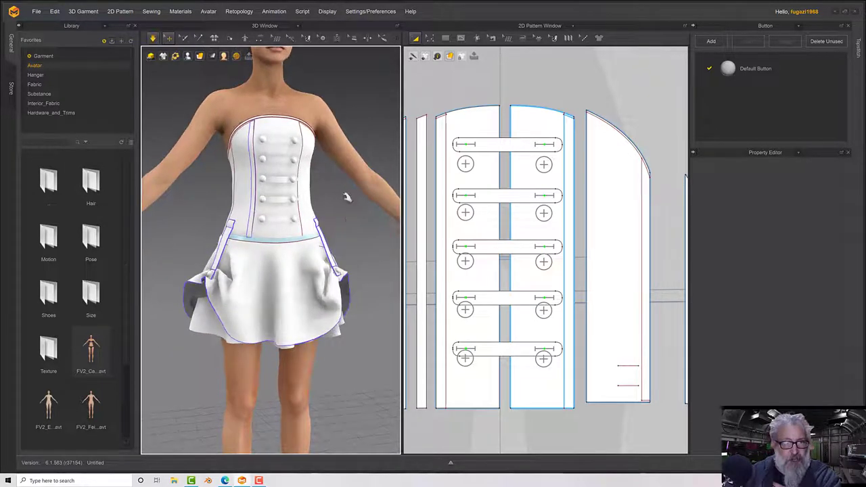
middle_click_drag(345, 196, 348, 234)
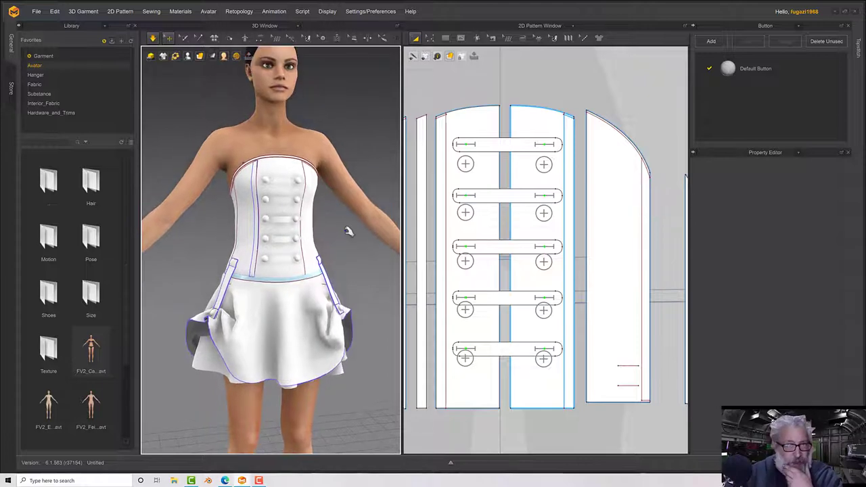
- Set the Bodice fabric's colour to dark red, Red 4 (620000), and save it as a custom palette swatch
right_click_drag(346, 230, 360, 217)
scroll(346, 226, "up", 3)
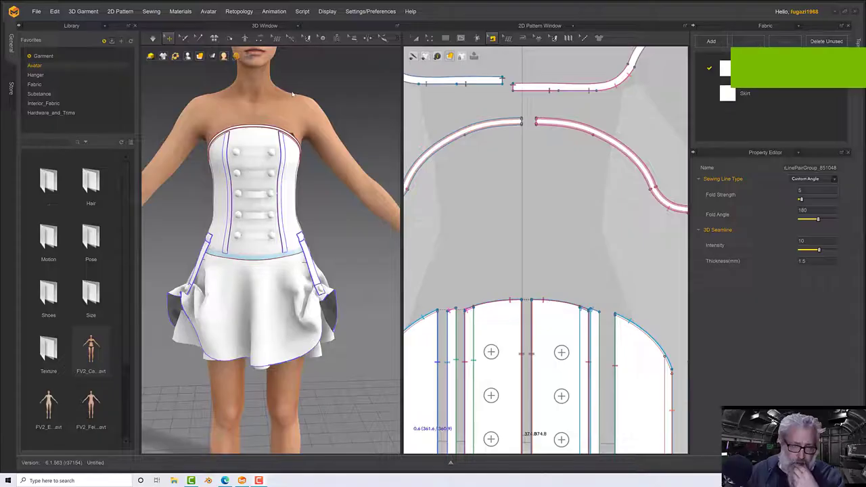
right_click_drag(313, 207, 352, 217)
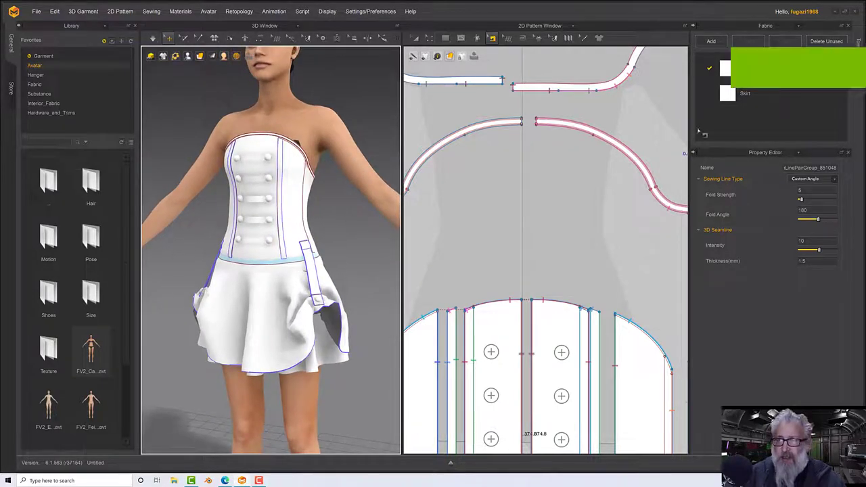
left_click(729, 70)
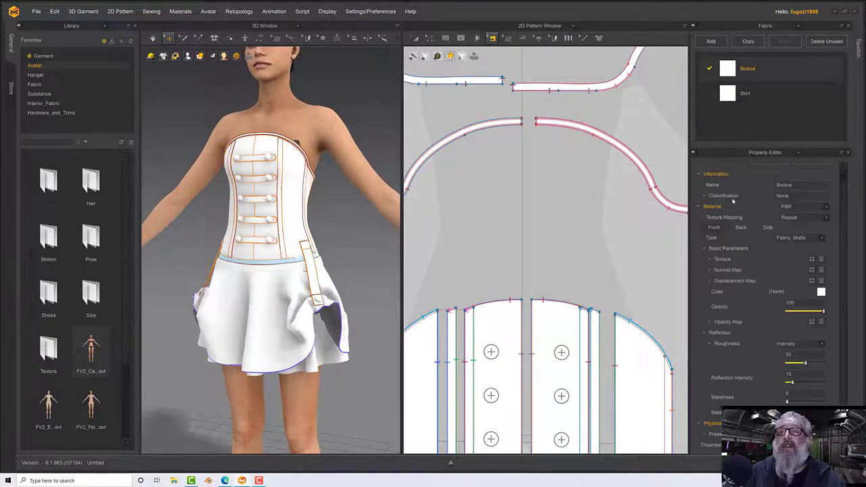
left_click(820, 291)
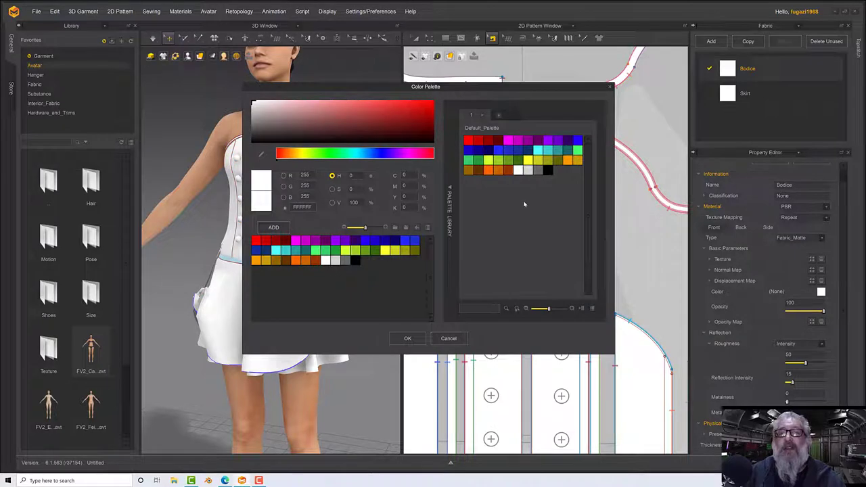
left_click(487, 140)
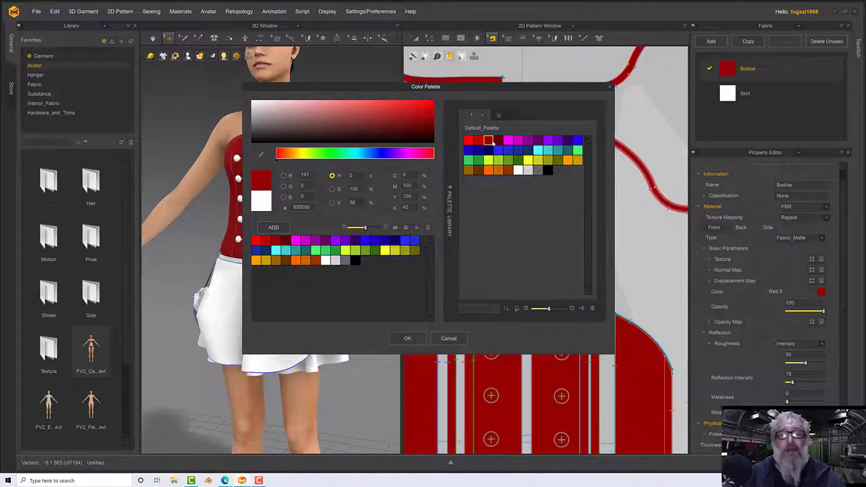
left_click(498, 140)
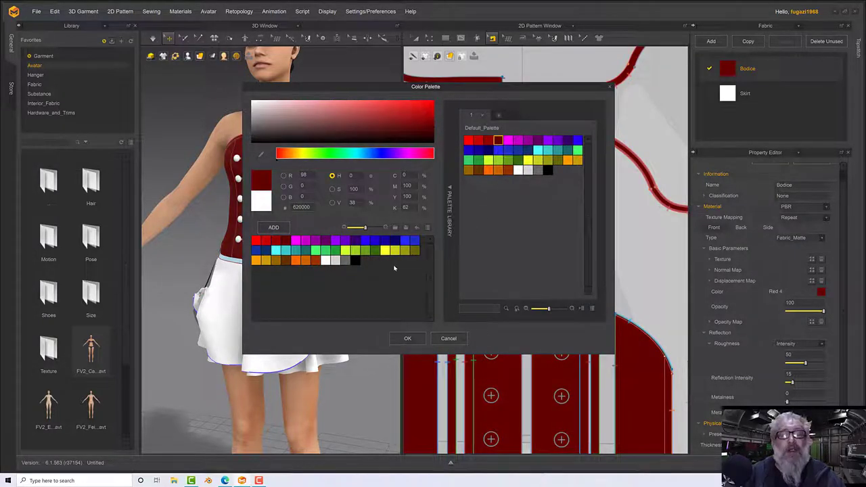
left_click(273, 227)
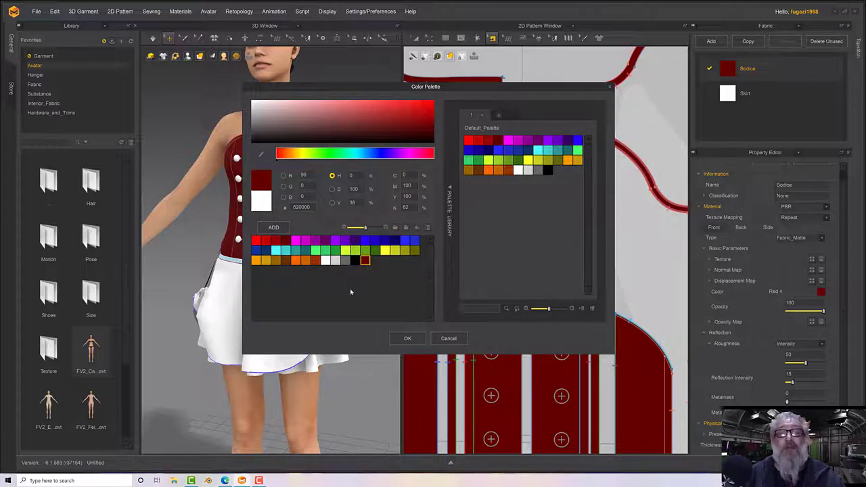
left_click(405, 339)
scroll(347, 257, "up", 3)
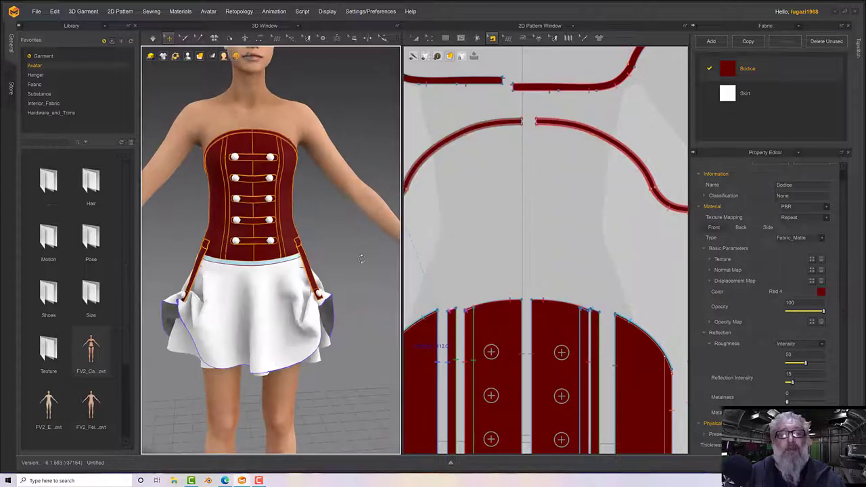
left_click(310, 269)
right_click(381, 234)
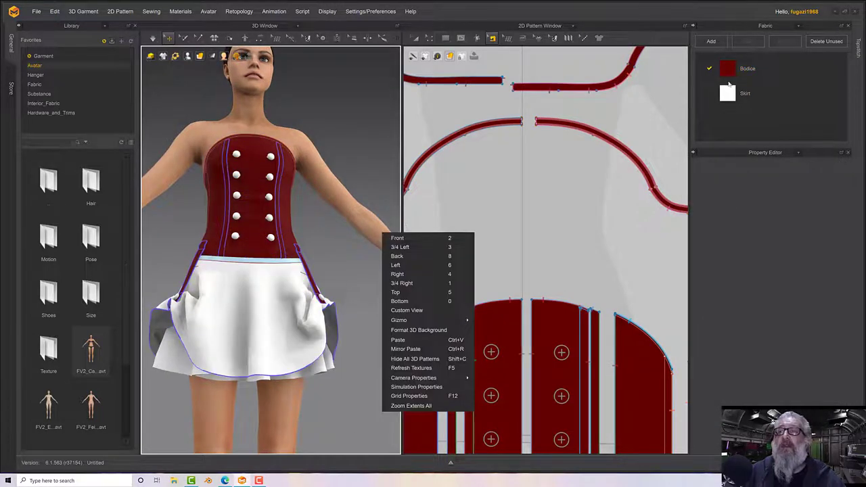
- Duplicate the Skirt fabric and rename the copy UnderSkirt
left_click(729, 96)
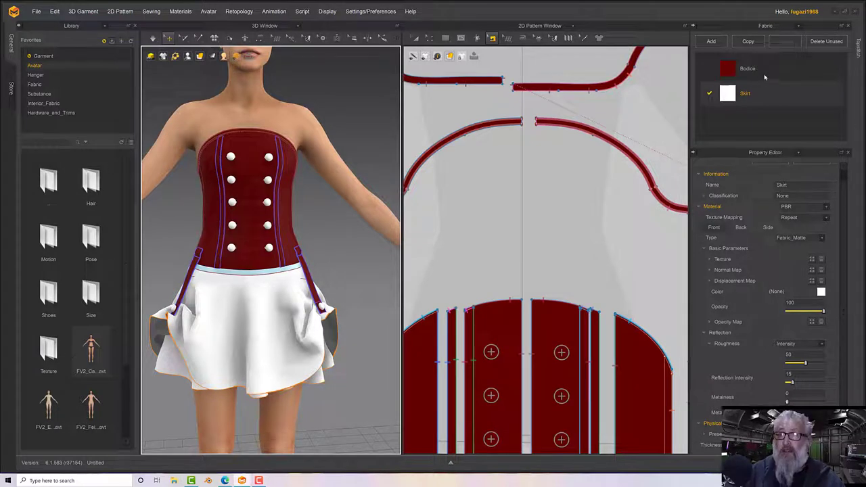
right_click(725, 100)
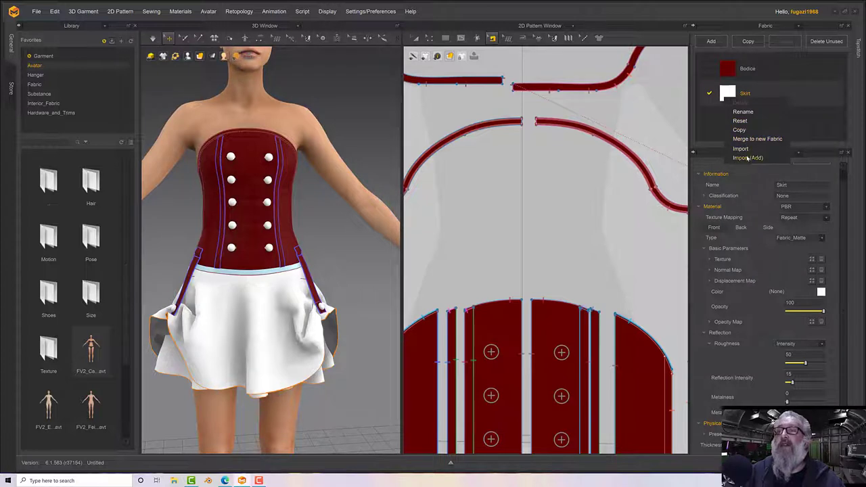
left_click(739, 129)
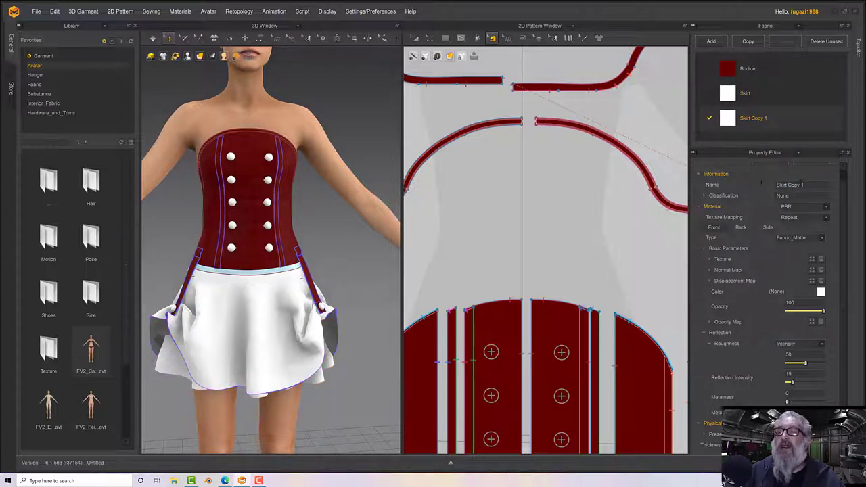
left_click(802, 184)
type("Un")
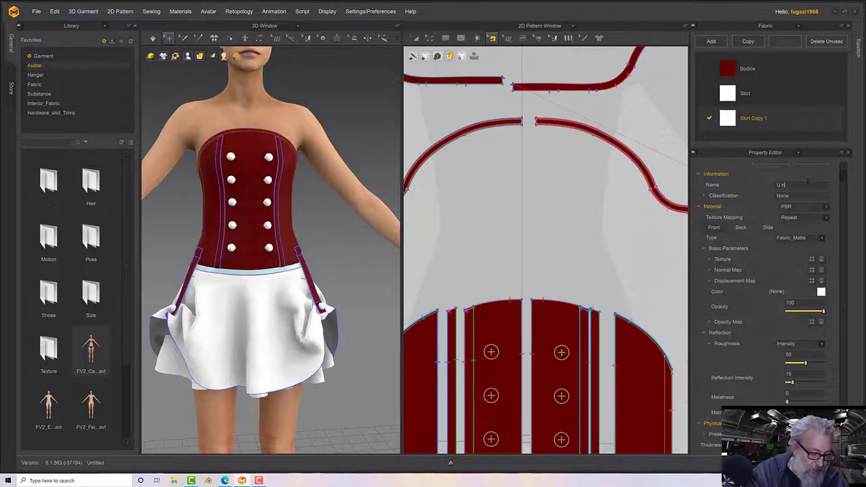
key("BackSpace")
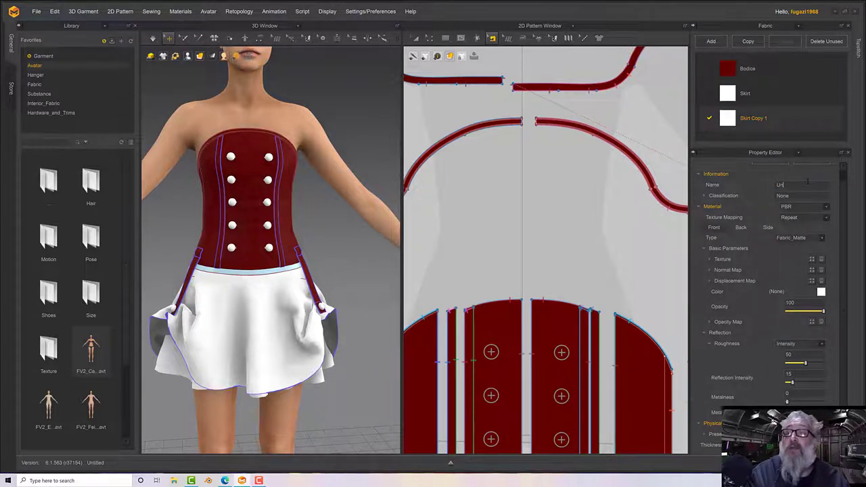
type("nderSkirt")
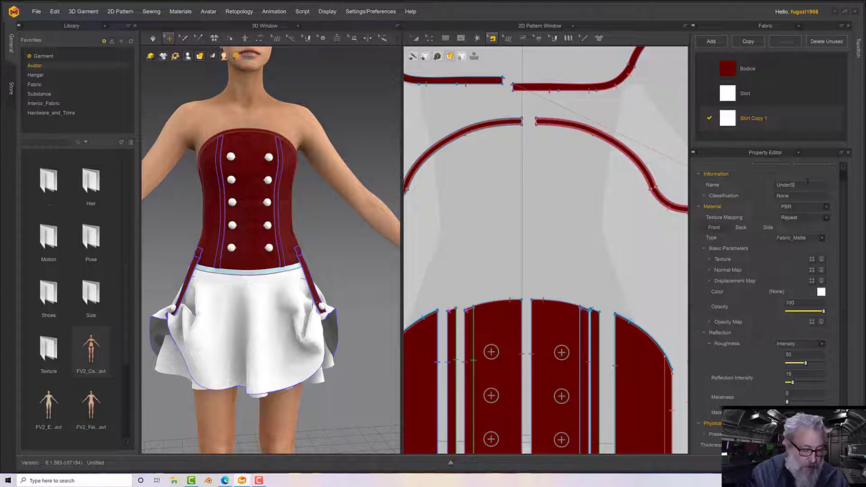
- Colour the Skirt fabric with the saved dark red swatch, matching the bodice
left_click(724, 95)
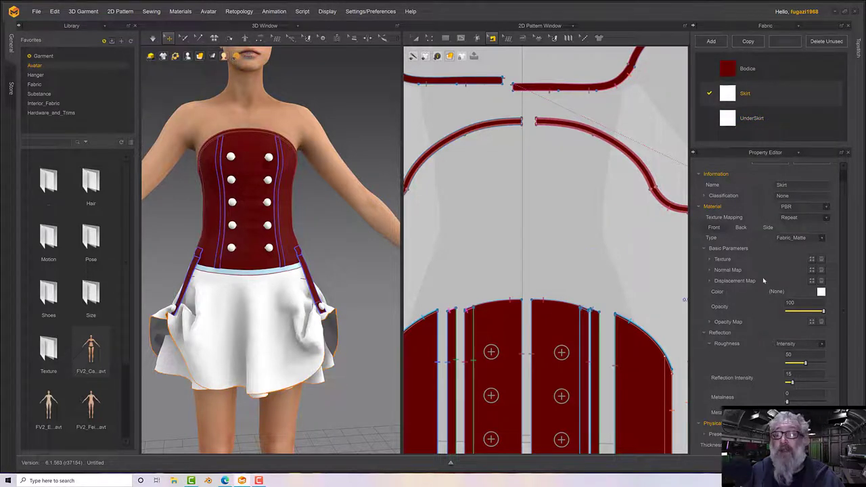
left_click(820, 291)
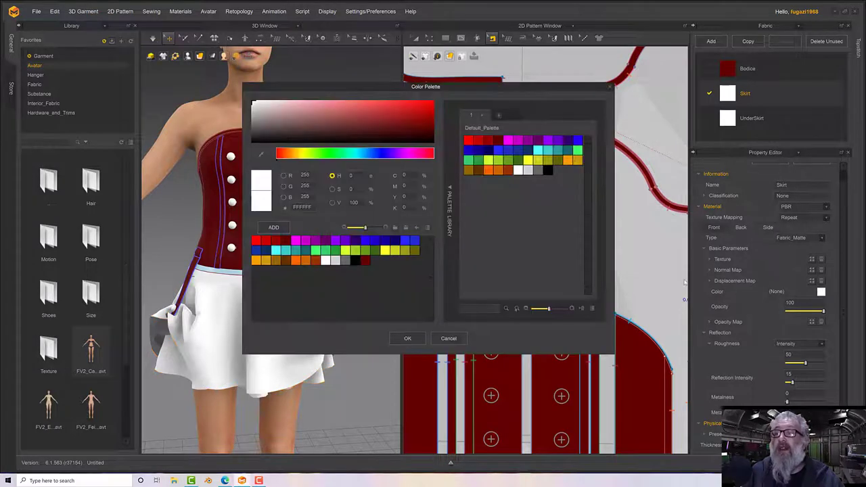
left_click(365, 261)
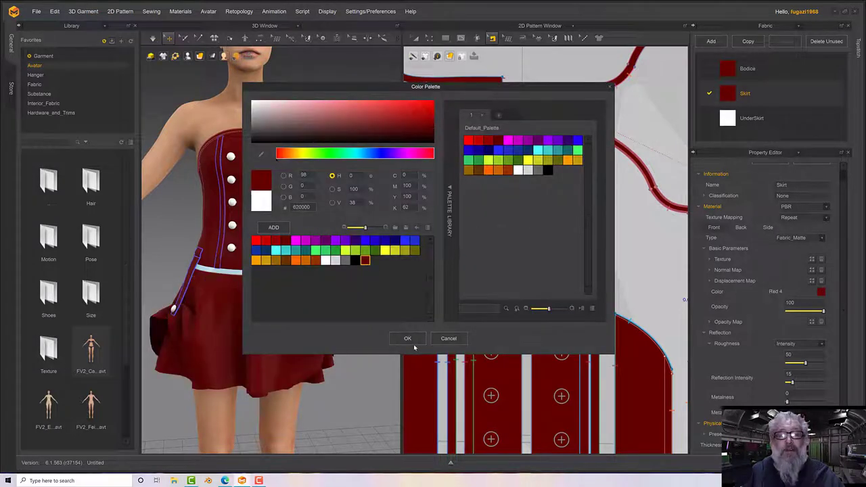
left_click(407, 338)
mouse_move(313, 299)
right_mouse_down()
mouse_move(252, 252)
mouse_move(278, 250)
mouse_move(312, 284)
right_mouse_up()
- Assign the UnderSkirt fabric to the inner skirt layer and colour it dark grey (262626), saving that shade as a palette swatch
left_click(736, 119)
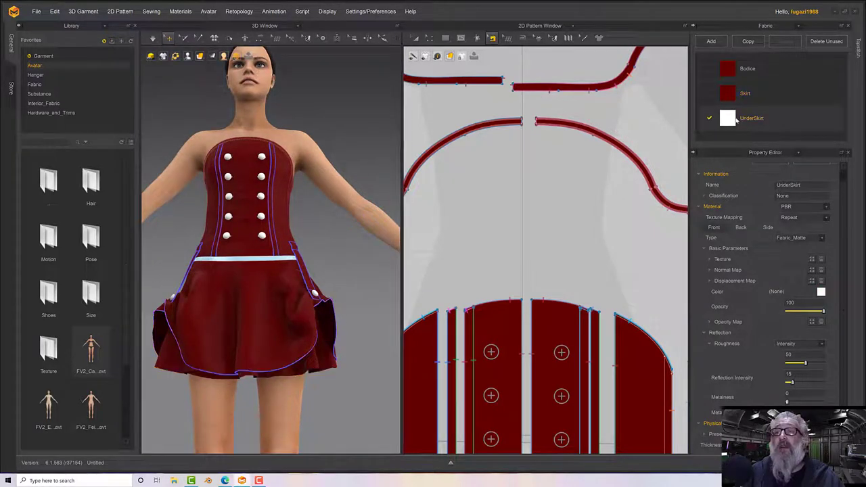
left_click(321, 364)
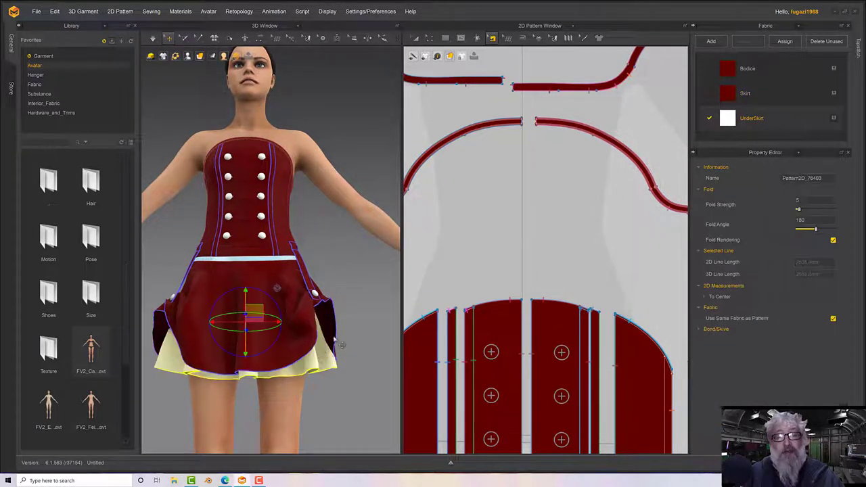
left_click(731, 117)
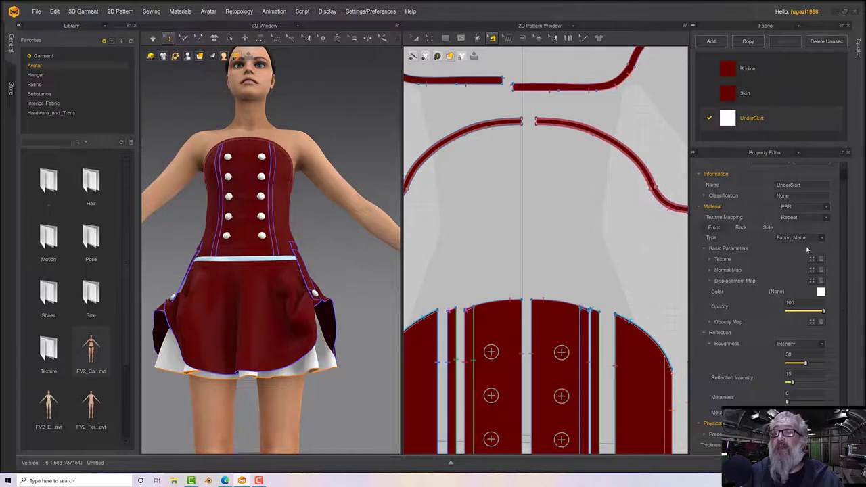
left_click(821, 291)
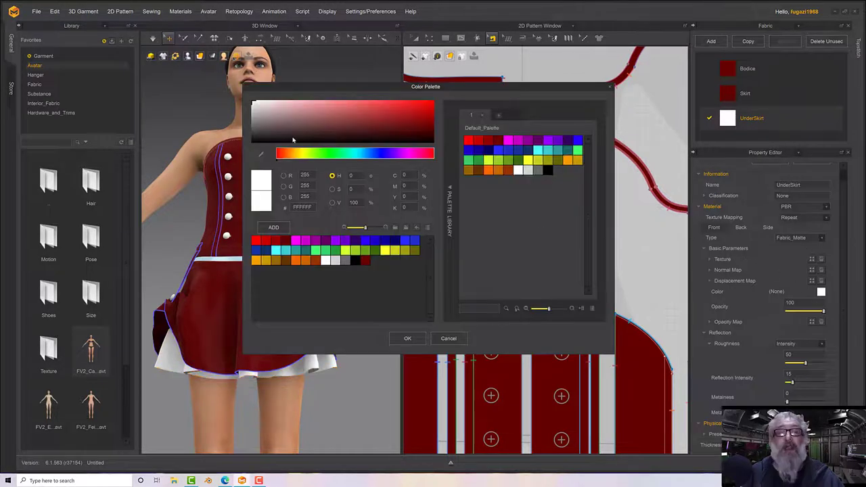
left_click_drag(293, 139, 245, 138)
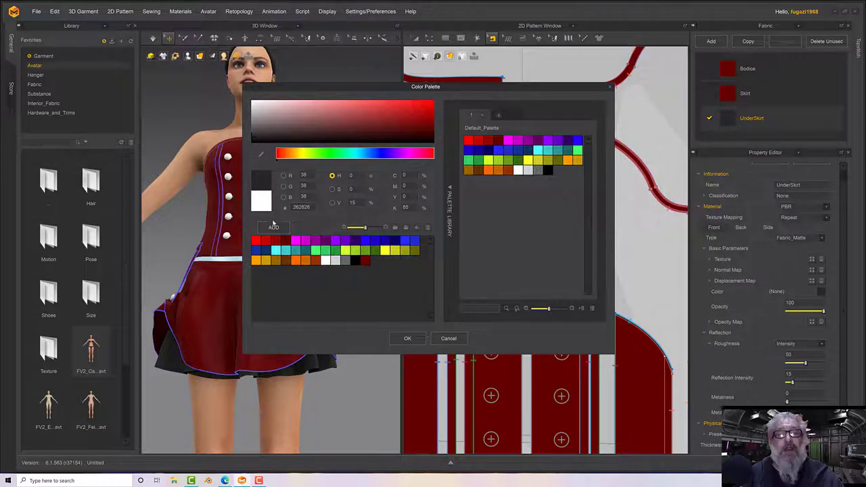
left_click(273, 226)
left_click(408, 337)
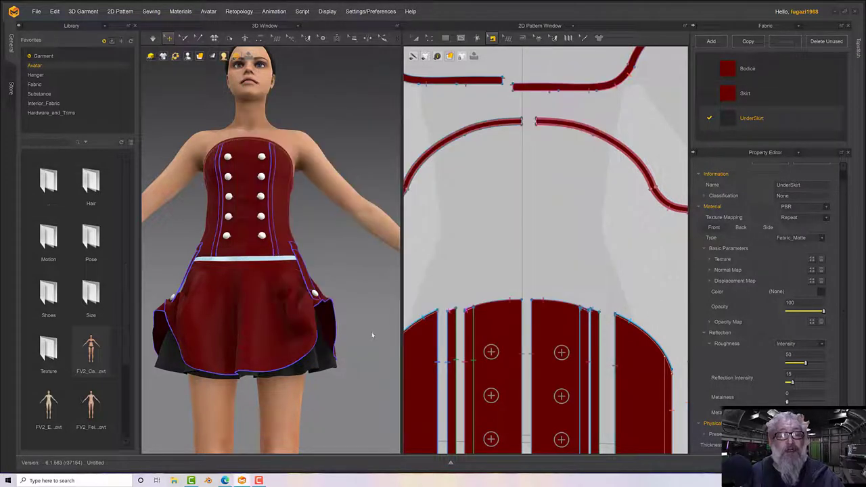
- Unfreeze the waistband pattern between the bodice and skirt and simulate the dress
right_click_drag(371, 331, 257, 281)
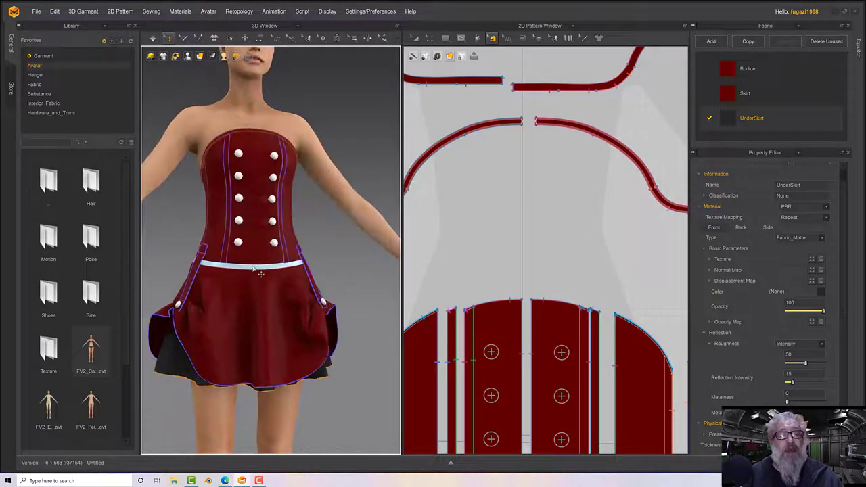
left_click(254, 266)
right_click(253, 266)
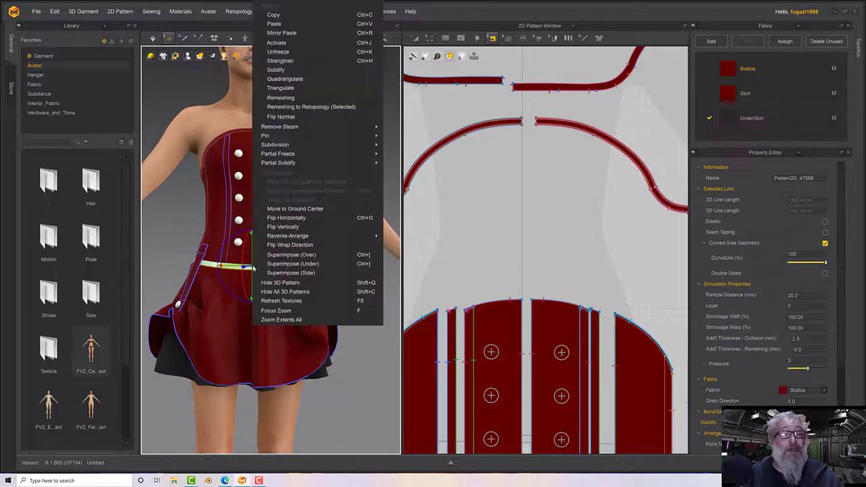
left_click(277, 51)
left_click(331, 225)
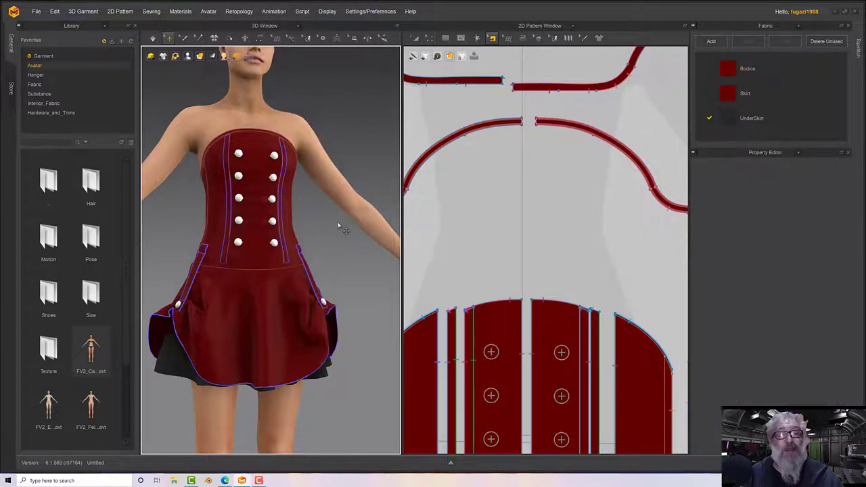
right_click_drag(331, 224, 305, 210)
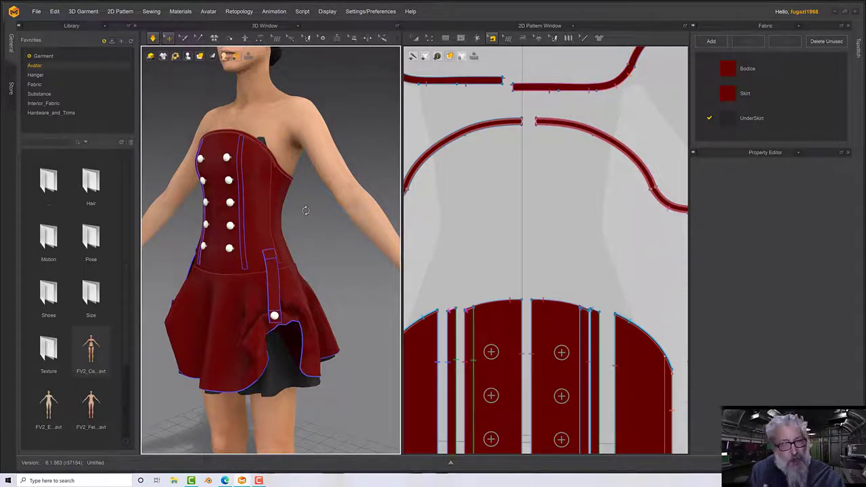
key("2")
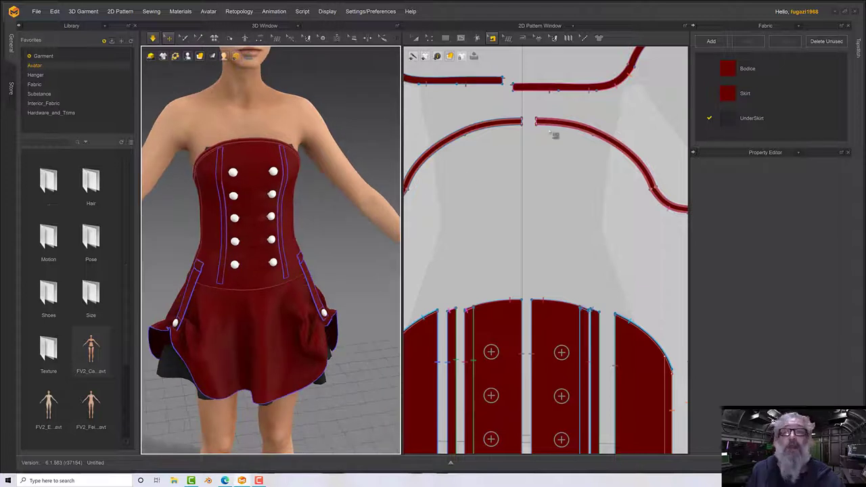
- Add a new fabric and name it Trims1
left_click(710, 41)
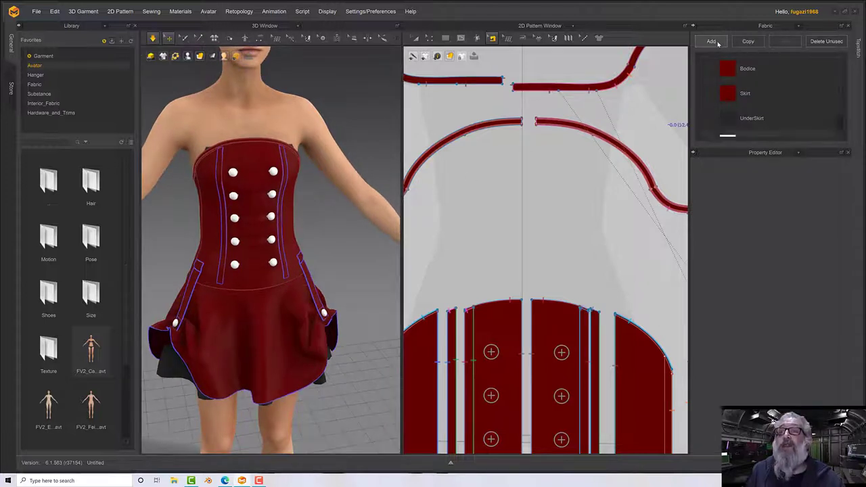
scroll(798, 121, "down", 1)
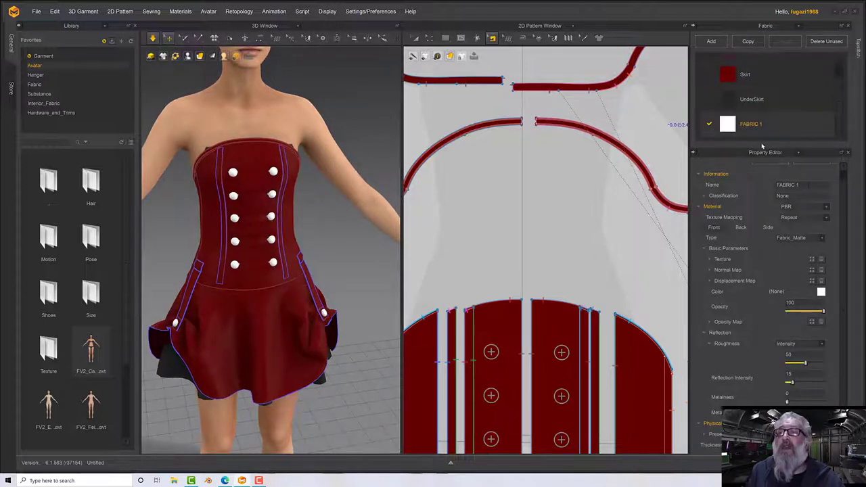
double_click(767, 184)
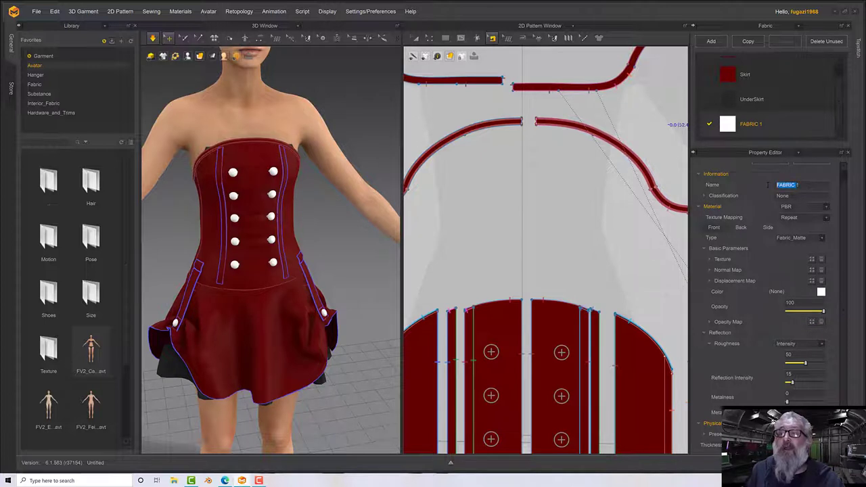
type("Trim")
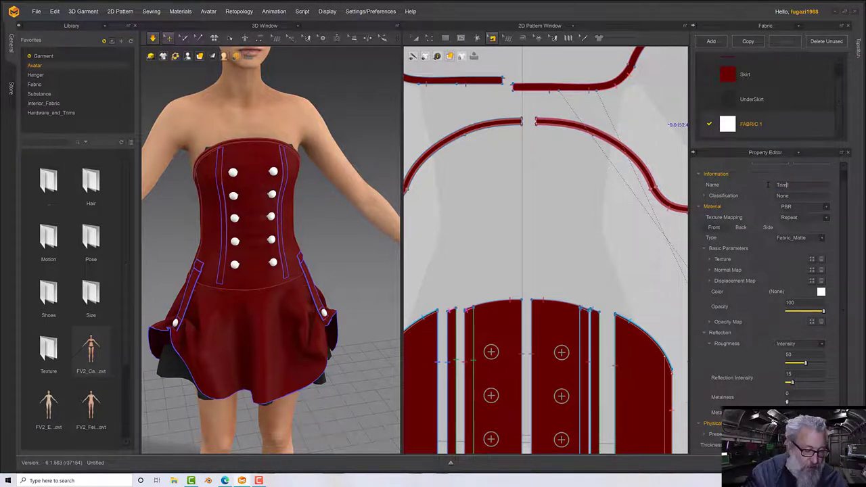
type("s1")
key("Return")
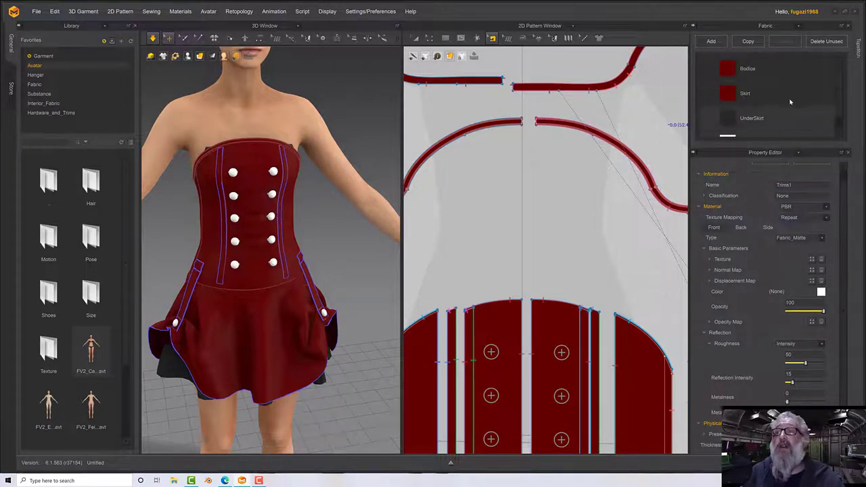
- Colour the Trims1 fabric with the saved dark grey palette swatch
left_click(820, 292)
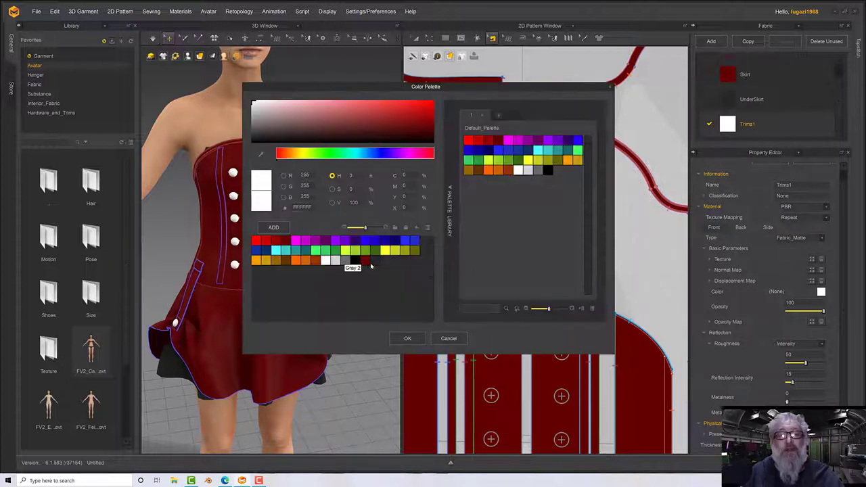
left_click(353, 261)
left_click(407, 338)
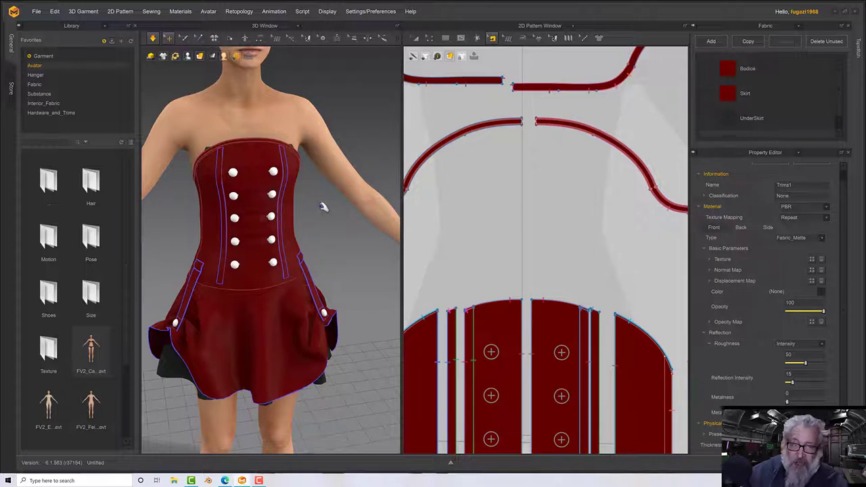
right_click_drag(355, 213, 343, 204)
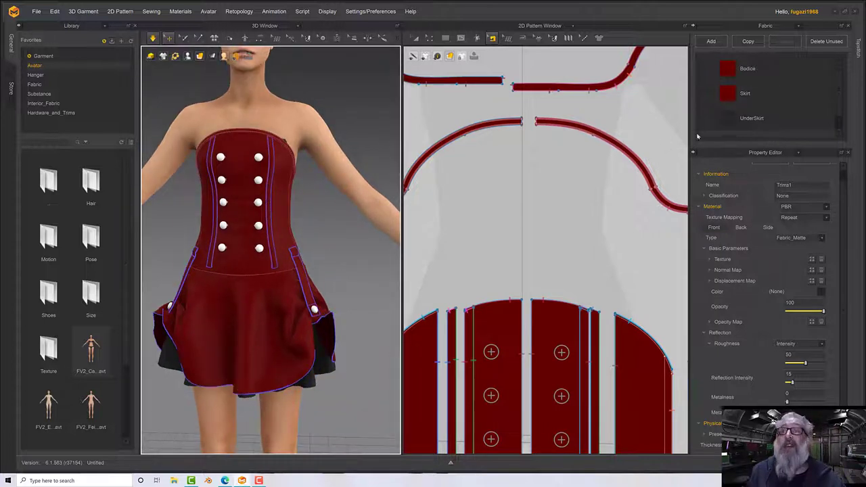
- Remove the unused Trims1 fabric from the fabric list
left_click(723, 116)
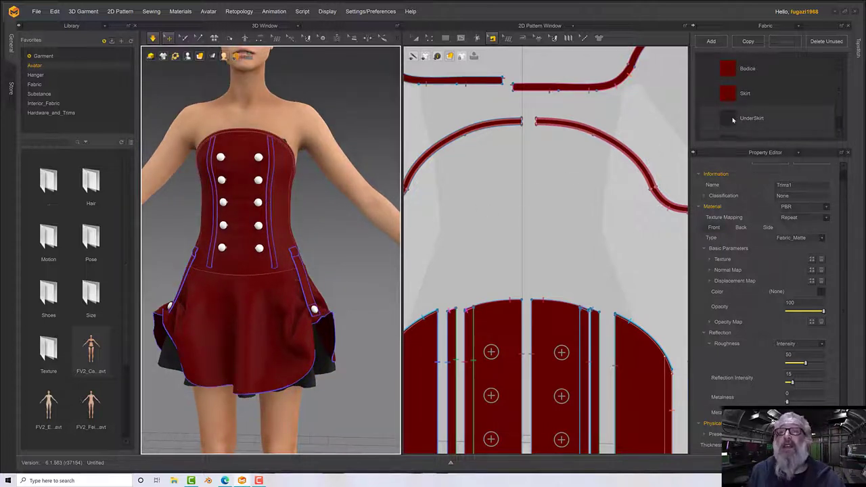
scroll(743, 126, "down", 1)
left_click(736, 126)
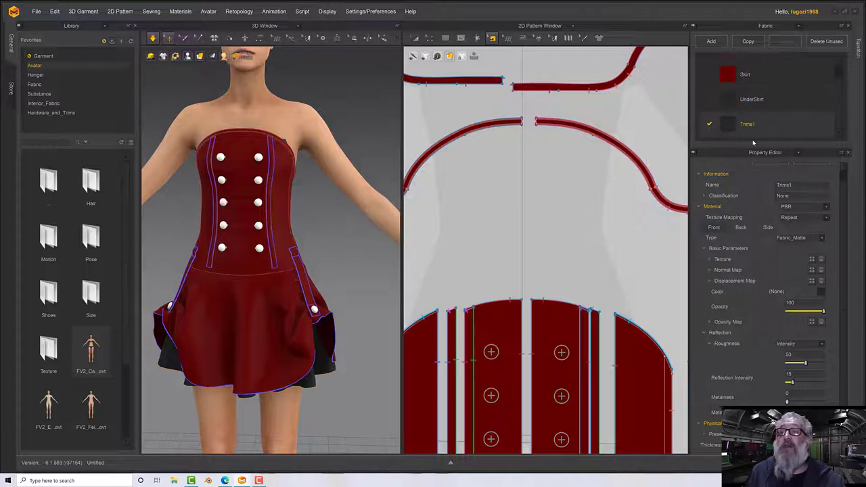
left_click(819, 43)
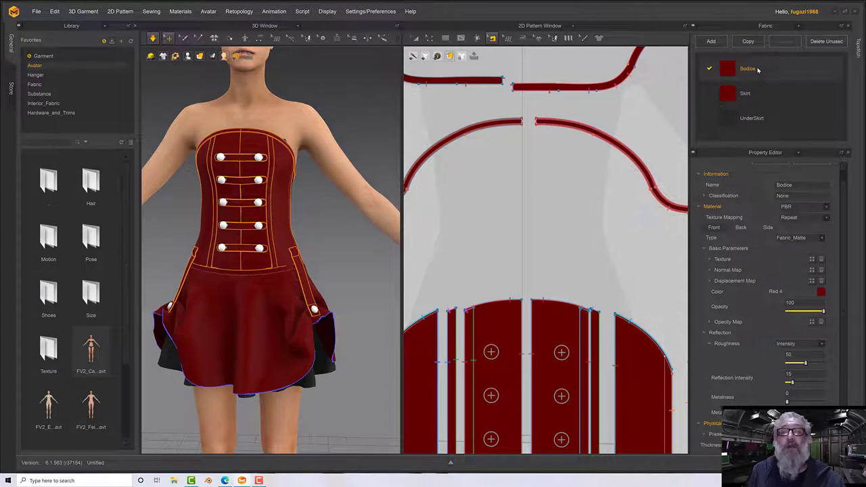
- Duplicate the Bodice fabric and name the copy Bodice Trim
right_click(766, 71)
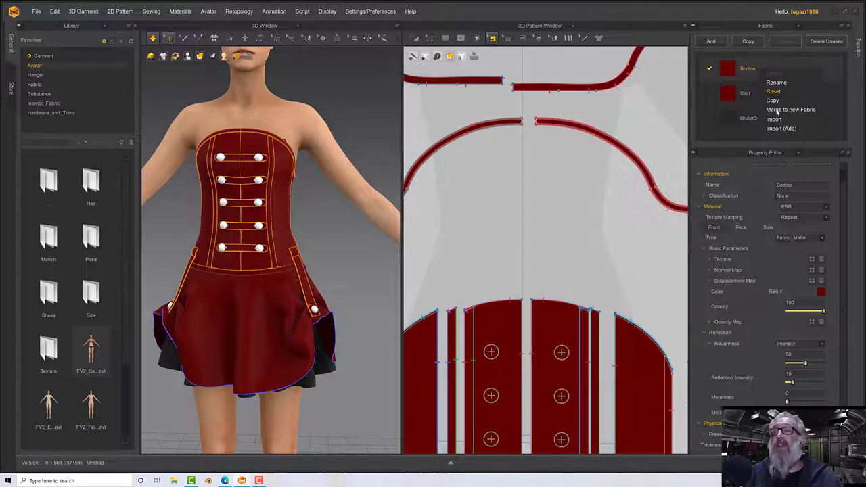
left_click(773, 101)
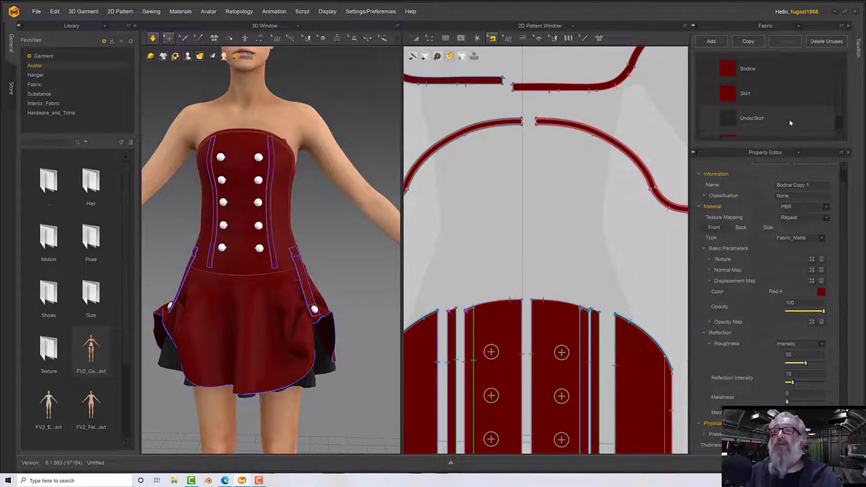
scroll(790, 122, "down", 1)
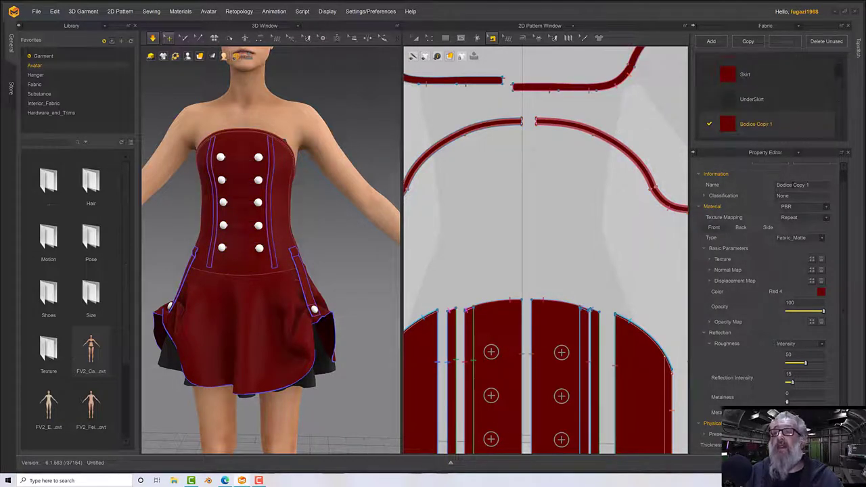
left_click_drag(793, 185, 821, 183)
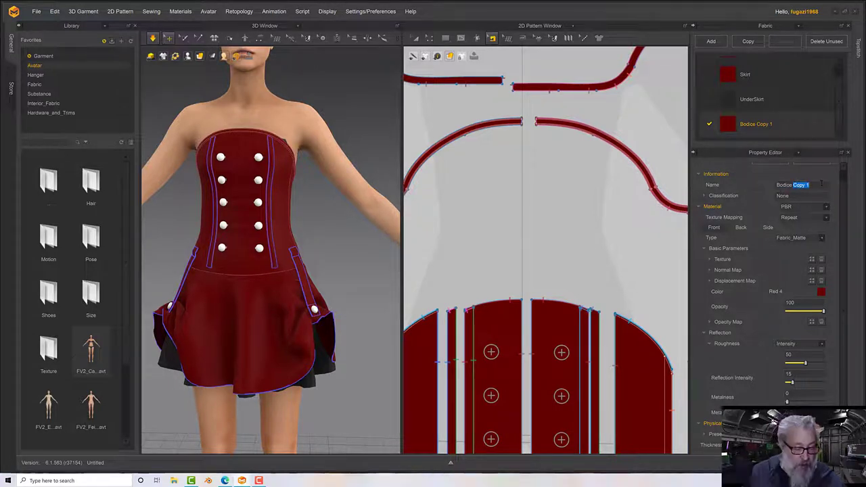
type("TTrim")
key("Return")
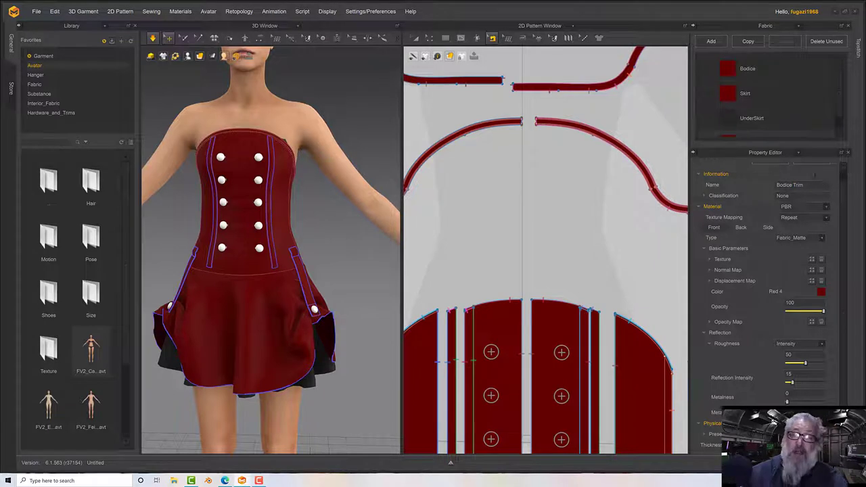
- Colour the Bodice Trim fabric with the saved dark grey swatch (262626)
left_click(819, 292)
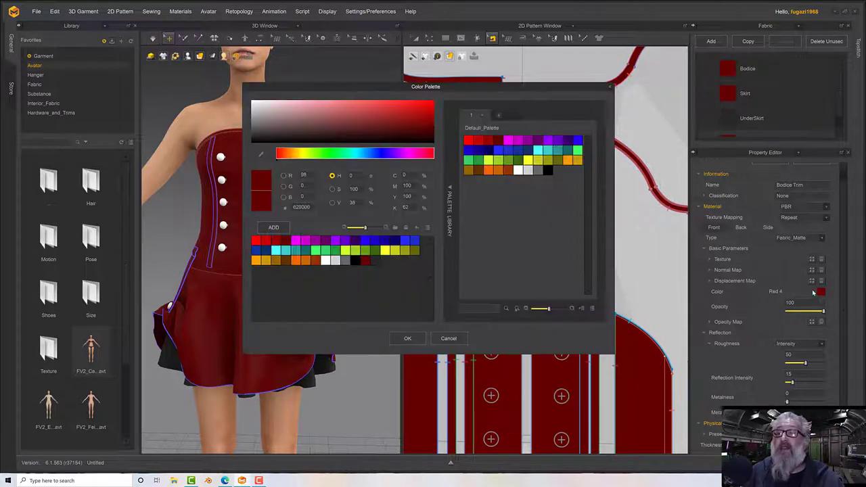
left_click(375, 261)
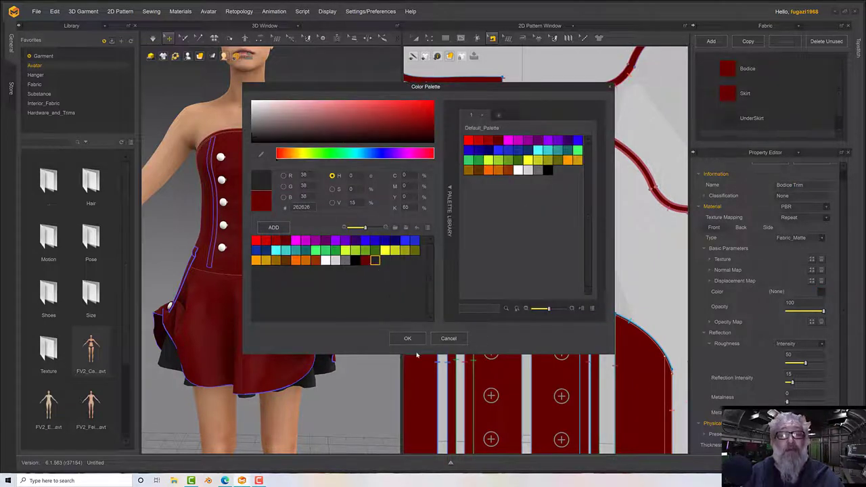
left_click(408, 338)
- Assign the Bodice Trim fabric to all the narrow curved trim patterns along the dress's top edge
mouse_move(344, 257)
right_mouse_down()
mouse_move(323, 256)
mouse_move(350, 256)
right_mouse_up()
scroll(532, 221, "down", 2)
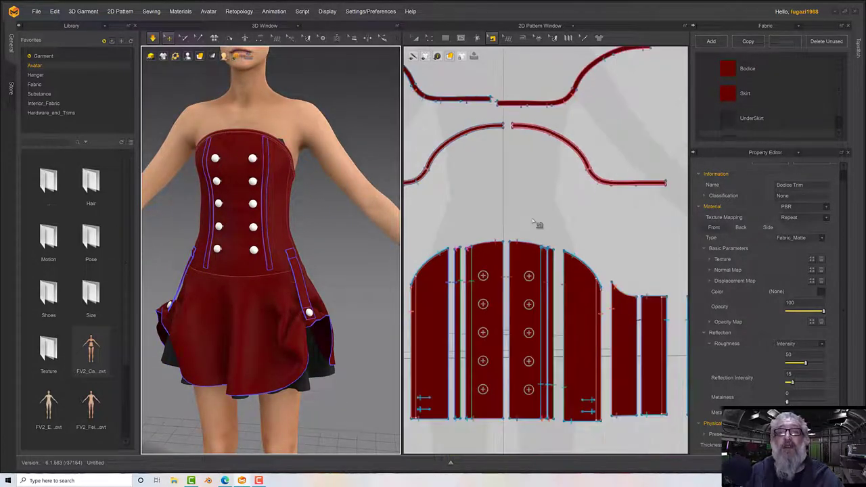
scroll(532, 221, "down", 5)
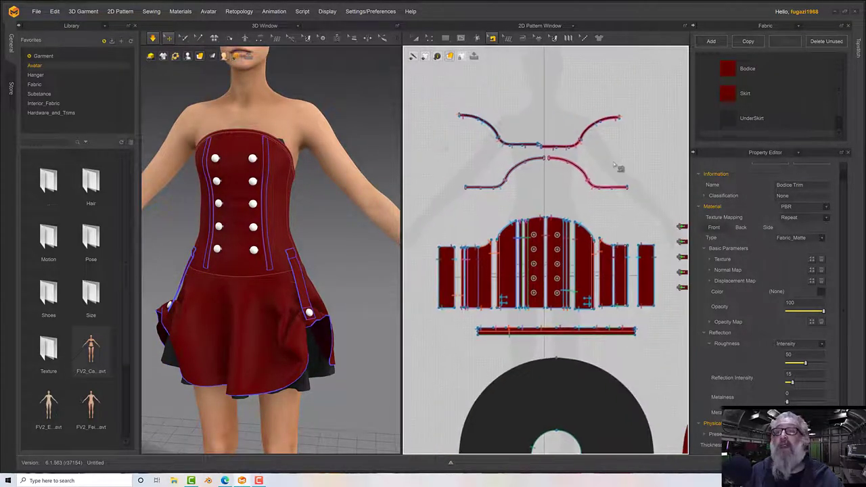
left_click_drag(441, 88, 636, 199)
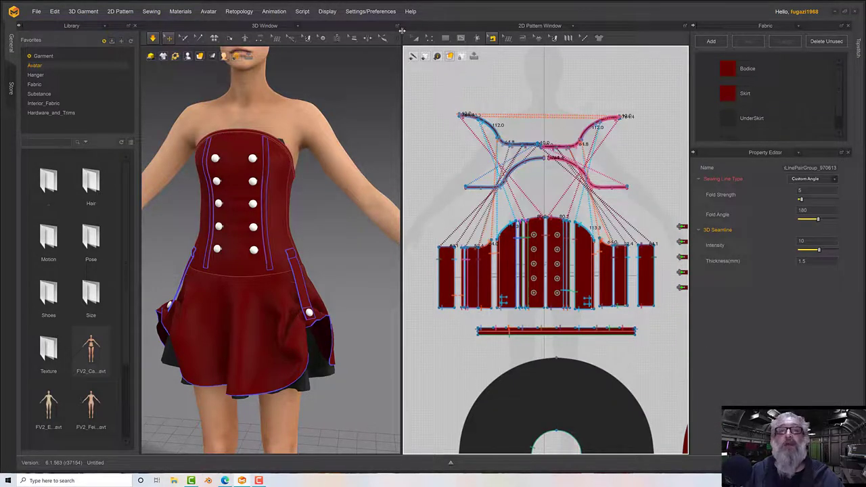
left_click_drag(449, 94, 649, 194)
scroll(815, 120, "down", 1)
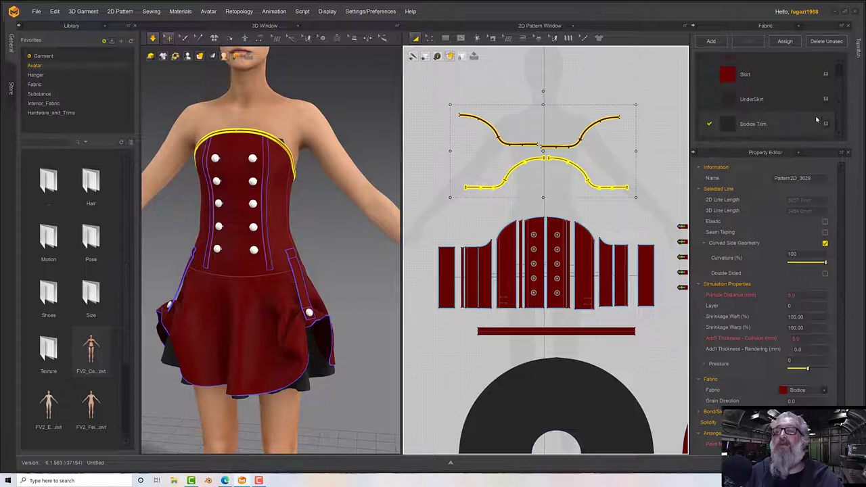
left_click(659, 165)
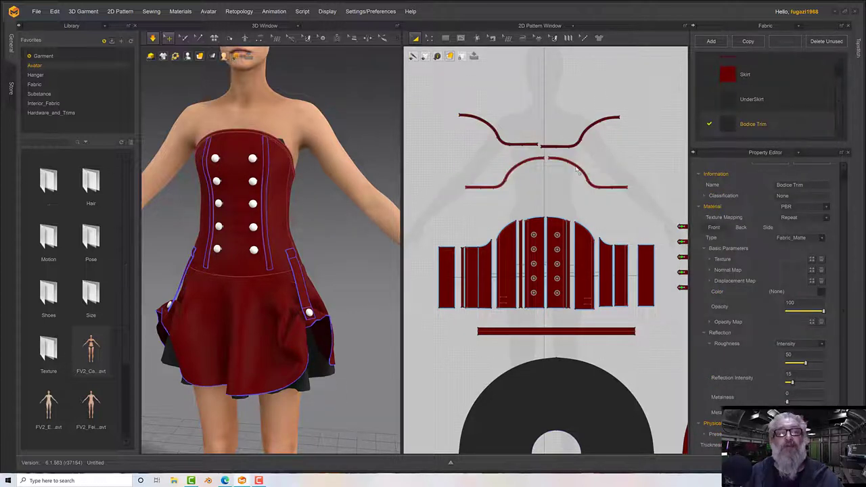
left_click(578, 169)
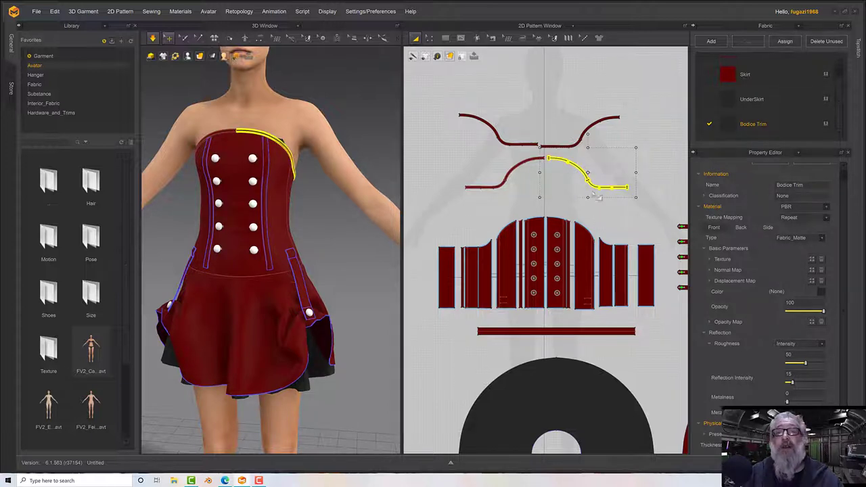
left_click_drag(429, 85, 645, 211)
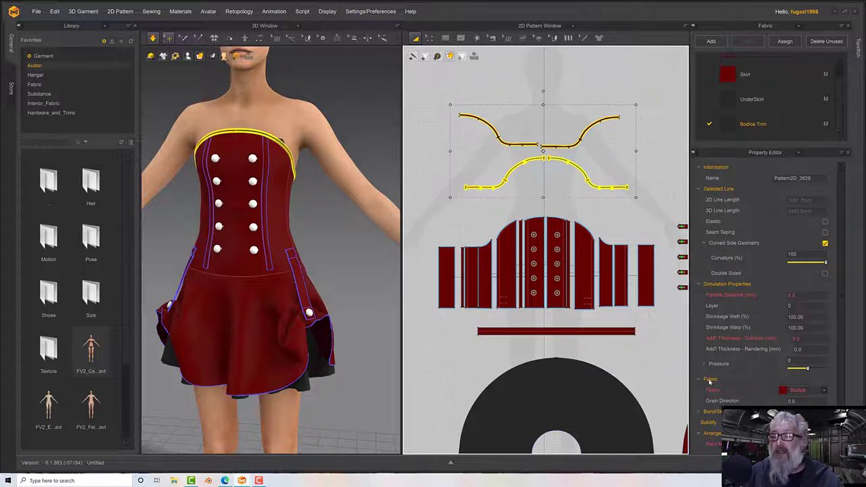
left_click(802, 390)
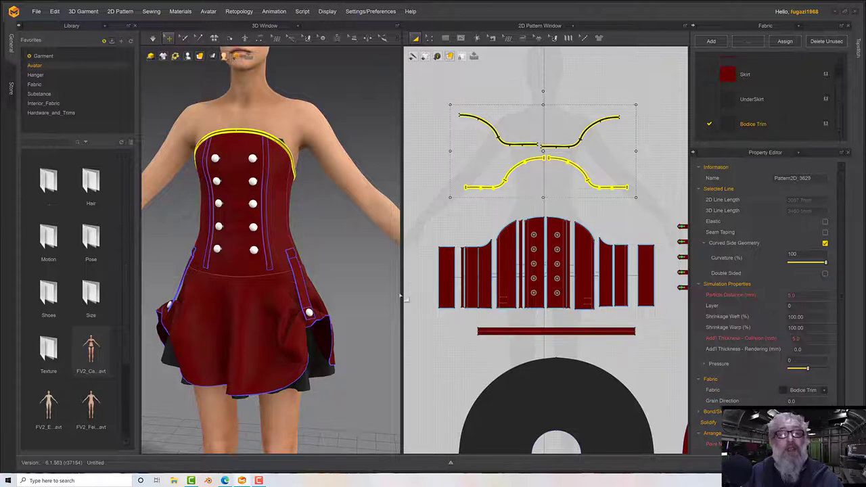
- Try to select all the narrow vertical trim strips on the bodice's front and back together
left_click(267, 233)
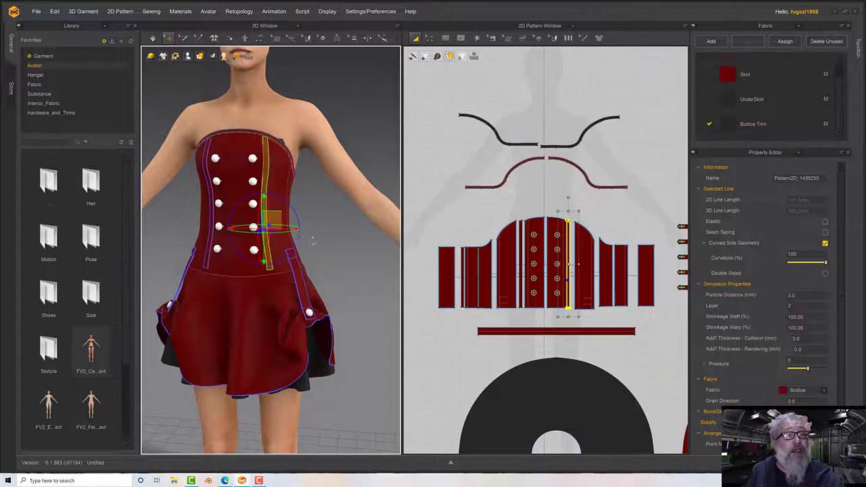
right_click_drag(270, 237, 317, 204)
left_click(235, 192, "shift")
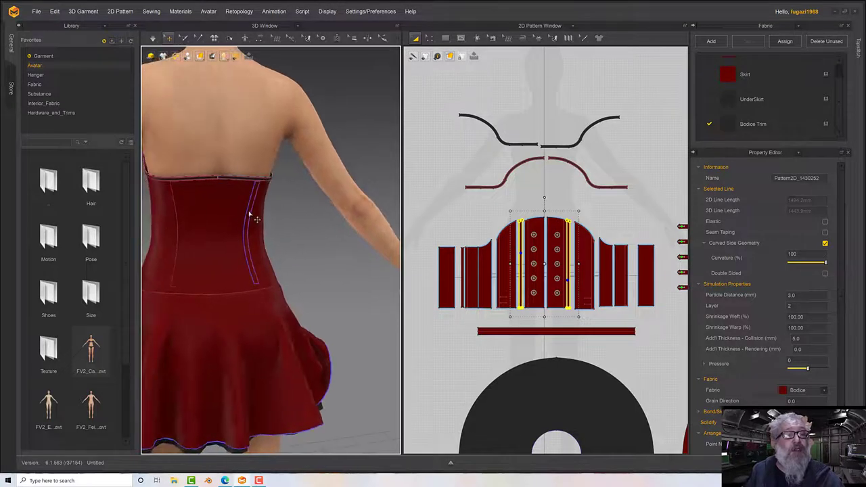
left_click(250, 214, "shift")
left_click(181, 237, "shift")
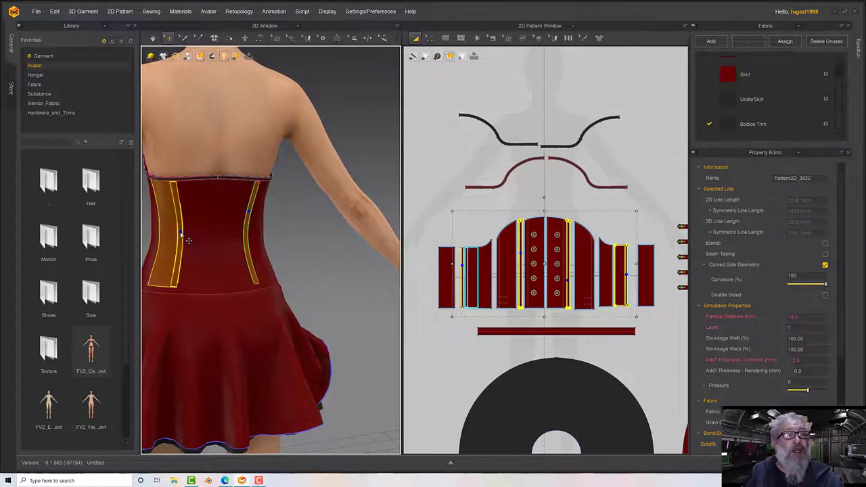
left_click(178, 237, "shift")
left_click(181, 238, "shift")
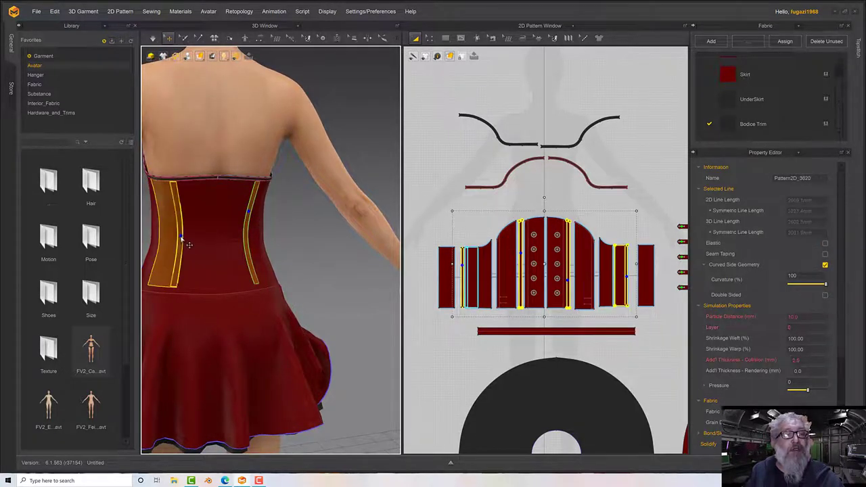
right_click_drag(232, 236, 229, 232)
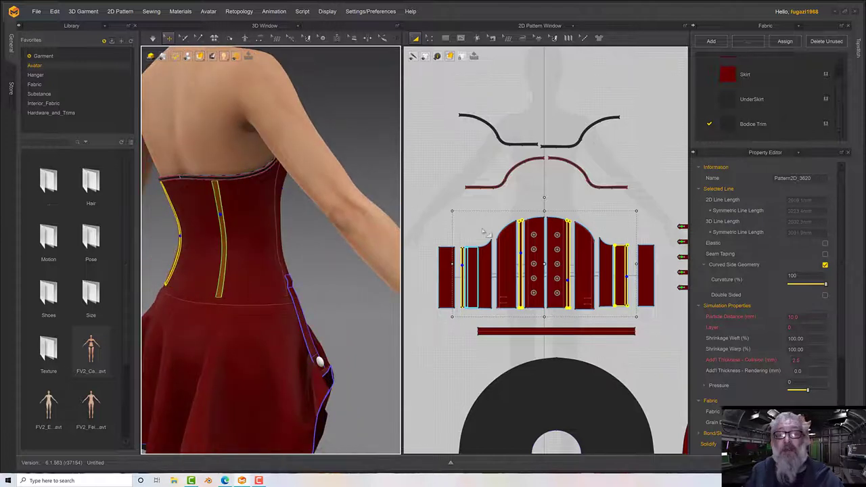
scroll(483, 232, "down", 2)
right_click_drag(393, 245, 241, 235)
left_click(193, 245)
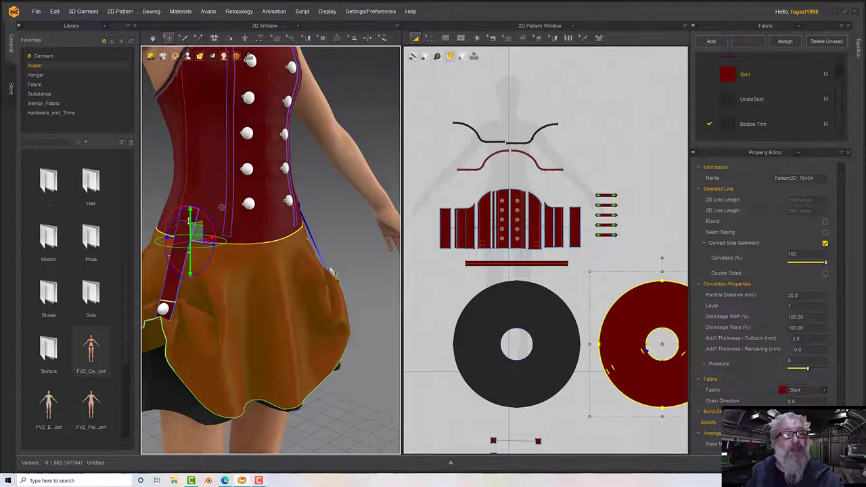
left_click(186, 216)
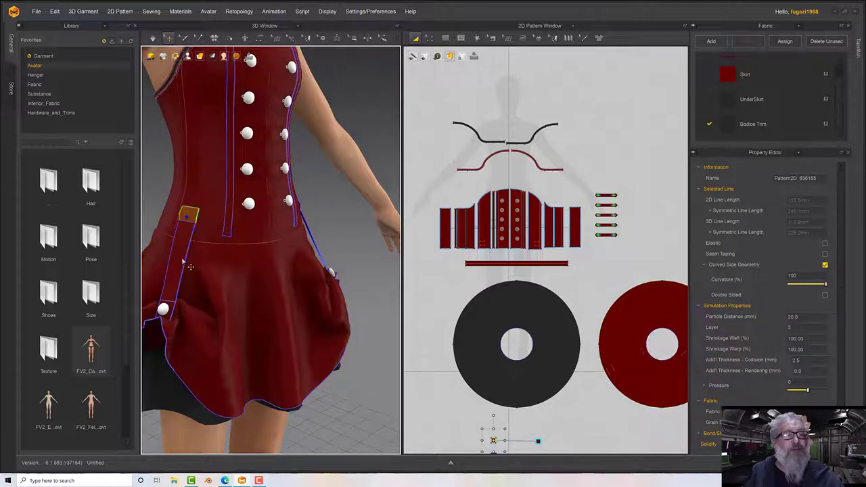
- Copy the narrow back trim strip and mirror-paste it between the two back panels on the opposite side of the bodice patterns
right_click_drag(251, 265, 209, 239)
scroll(216, 261, "down", 2)
scroll(473, 230, "down", 2)
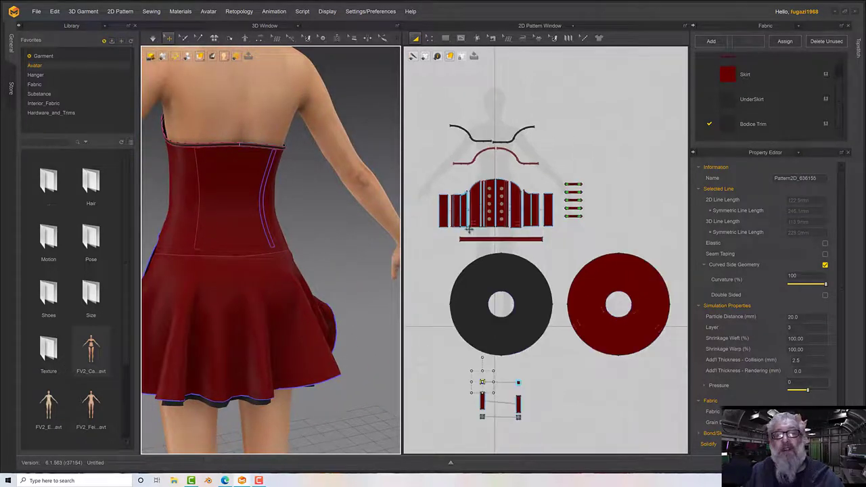
scroll(472, 235, "up", 5)
right_click_drag(472, 234, 450, 202)
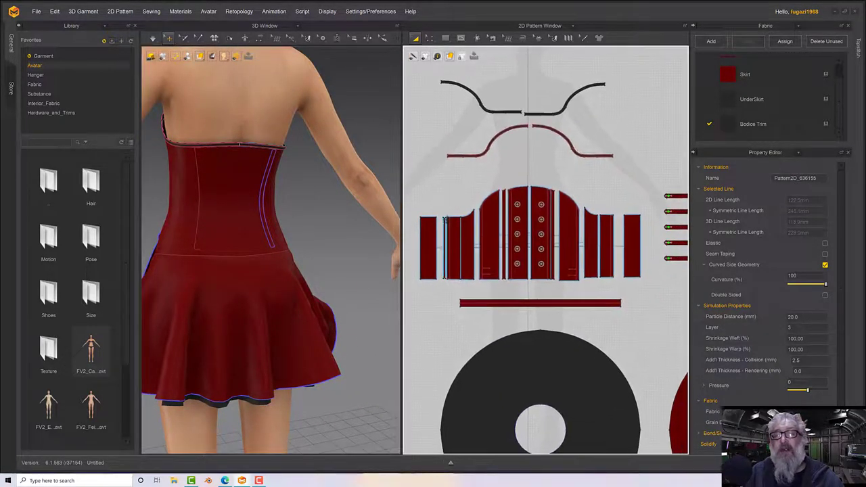
left_click(443, 223)
right_click(444, 223)
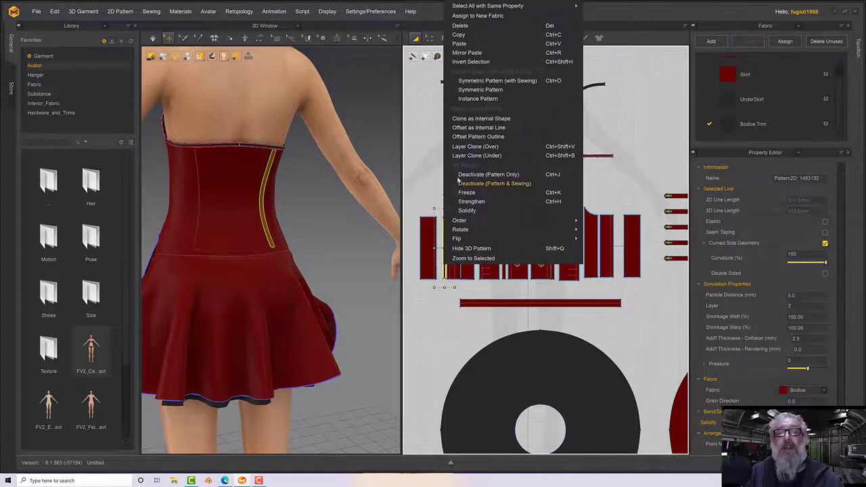
left_click(459, 35)
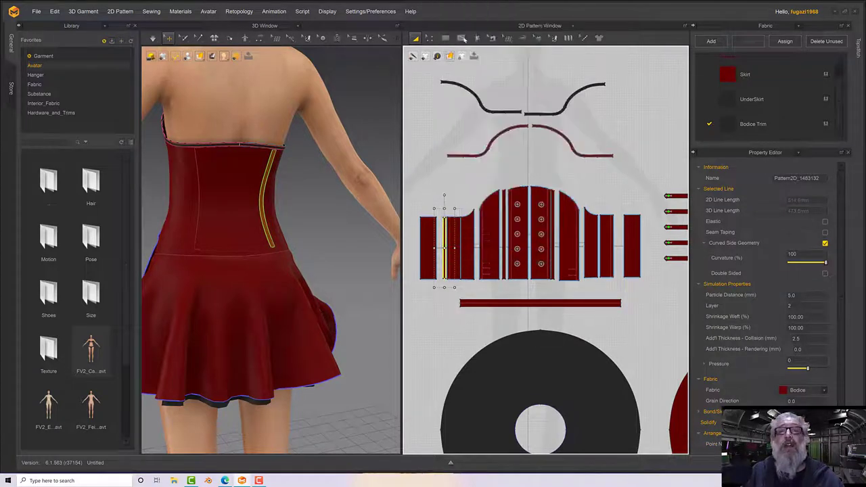
right_click(462, 115)
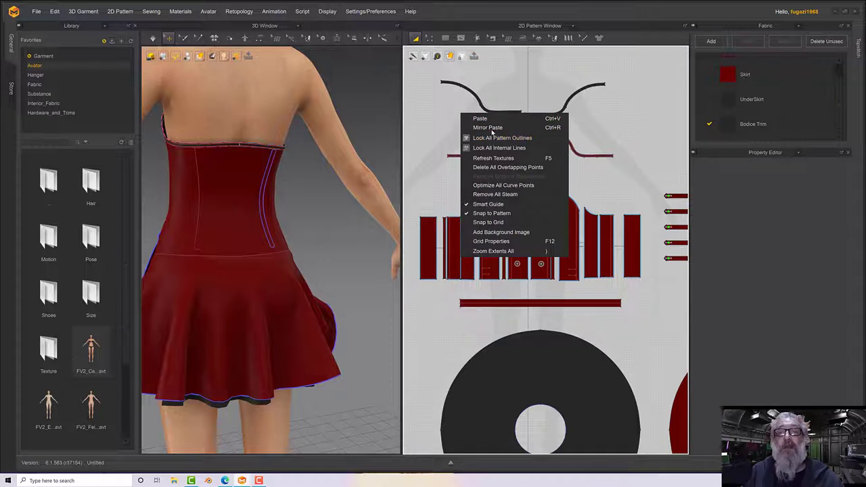
left_click(489, 128)
left_click(608, 237)
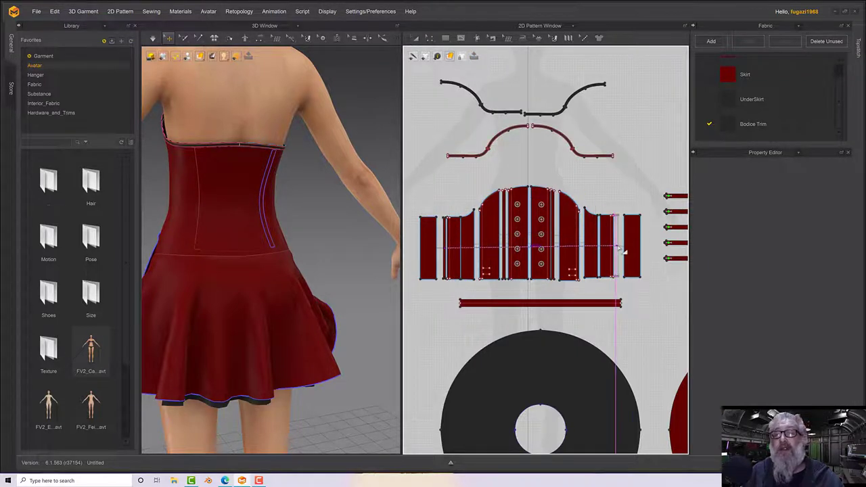
left_click(617, 234)
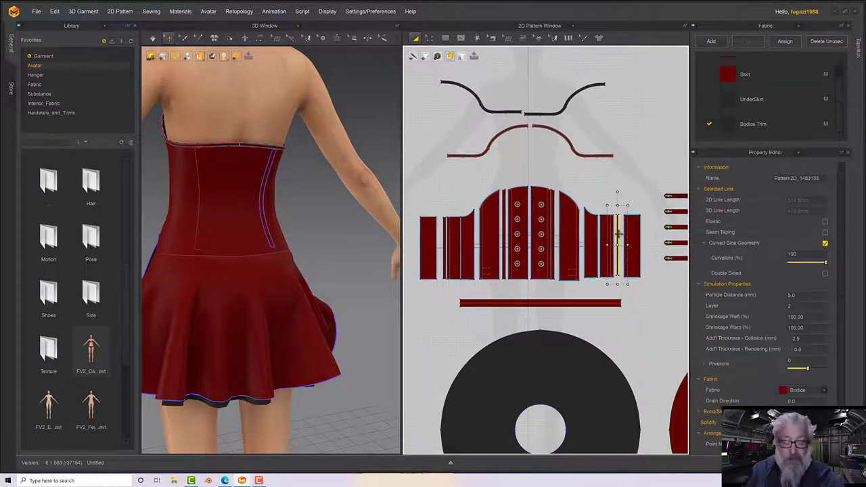
- Replace the pasted back trim strip with a symmetric copy (with sewing) of the opposite strip, placed between the two back panels
key("Delete")
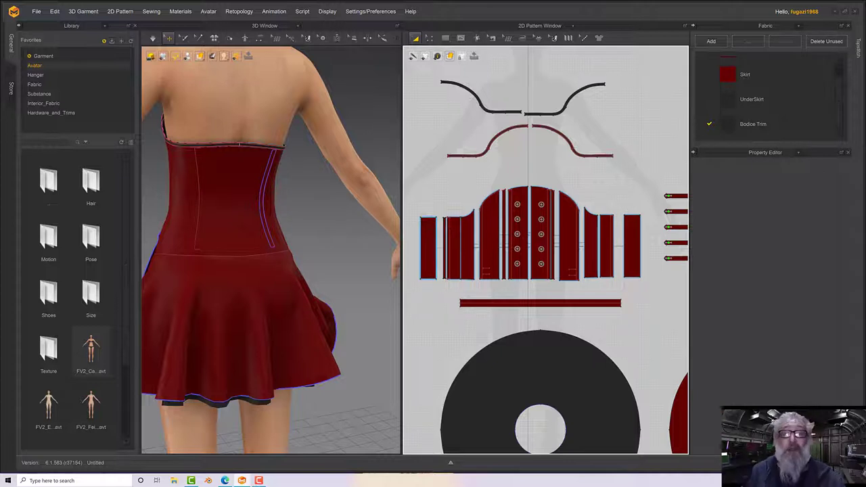
left_click(444, 237)
right_click(443, 237)
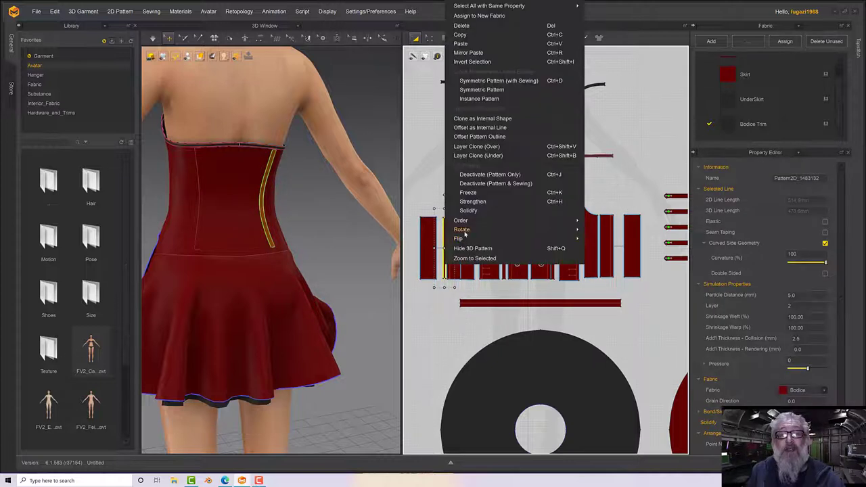
left_click(494, 80)
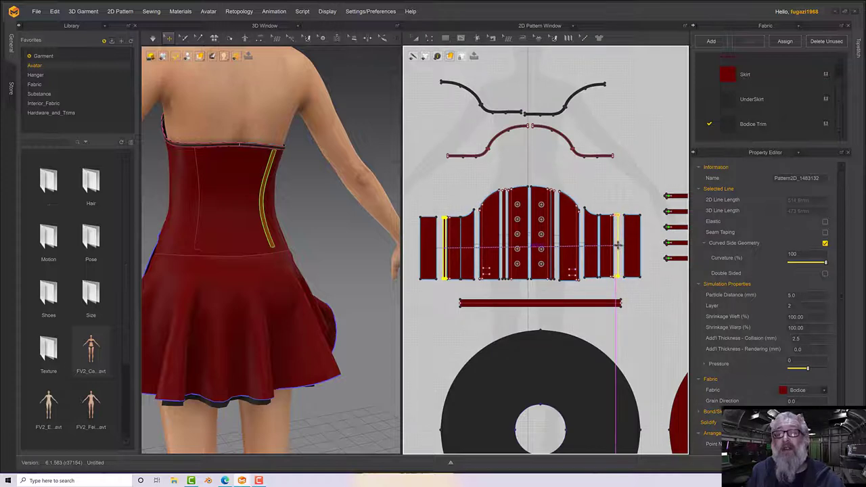
left_click(618, 245)
- Superimpose the new back trim strip over its sewn position on the back of the dress in 3D
right_click_drag(335, 237, 352, 245)
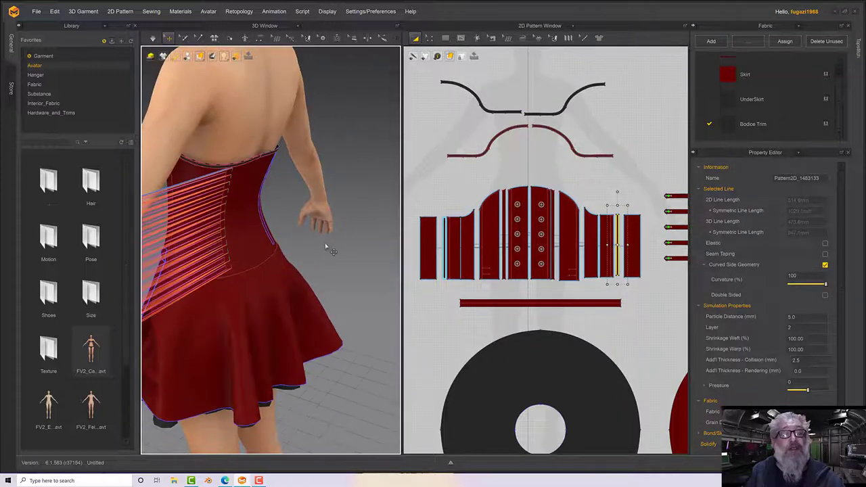
scroll(326, 248, "up", 5)
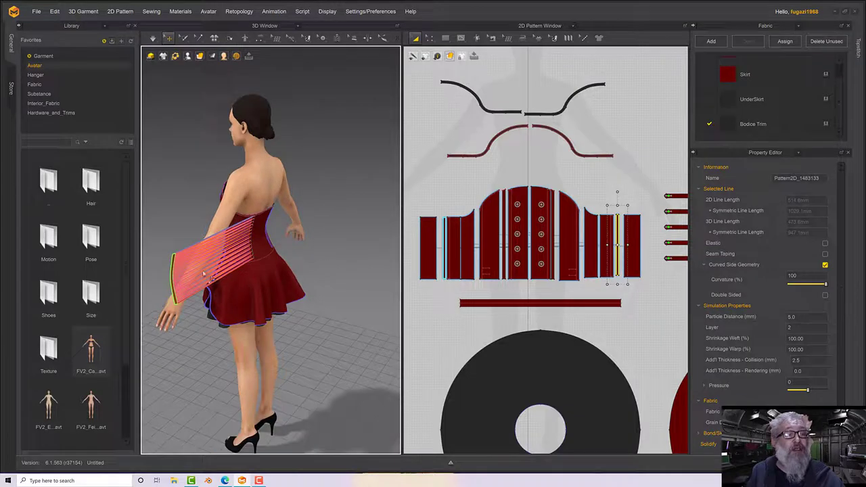
right_click(176, 270)
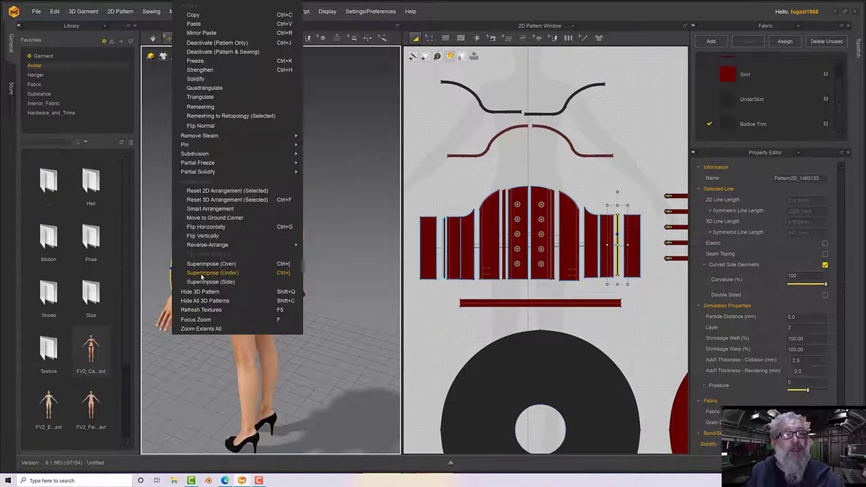
left_click(252, 262)
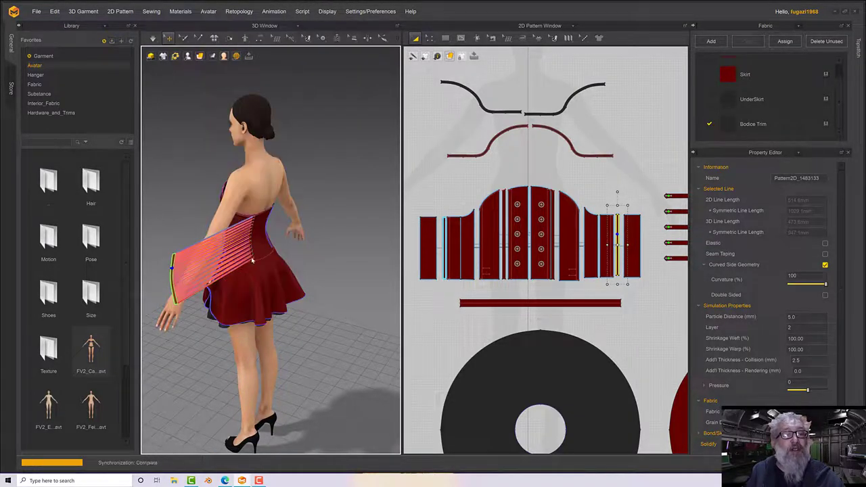
right_click_drag(244, 254, 280, 264)
scroll(280, 264, "up", 2)
scroll(280, 264, "down", 2)
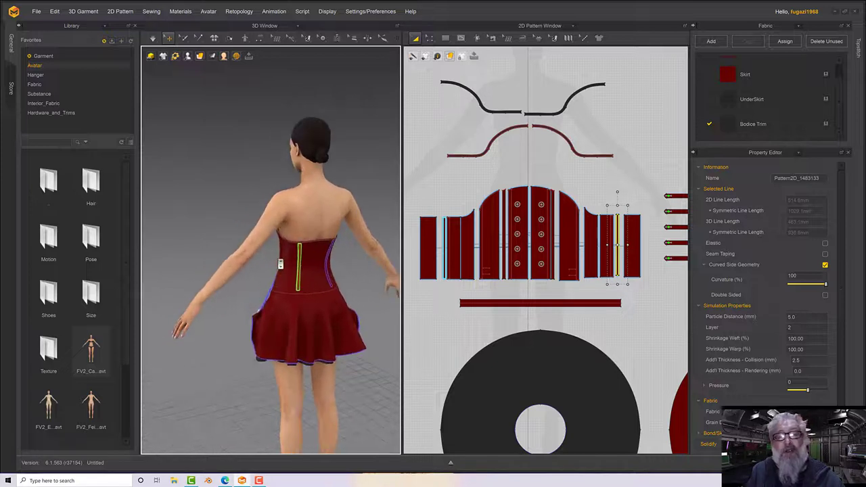
scroll(280, 264, "up", 3)
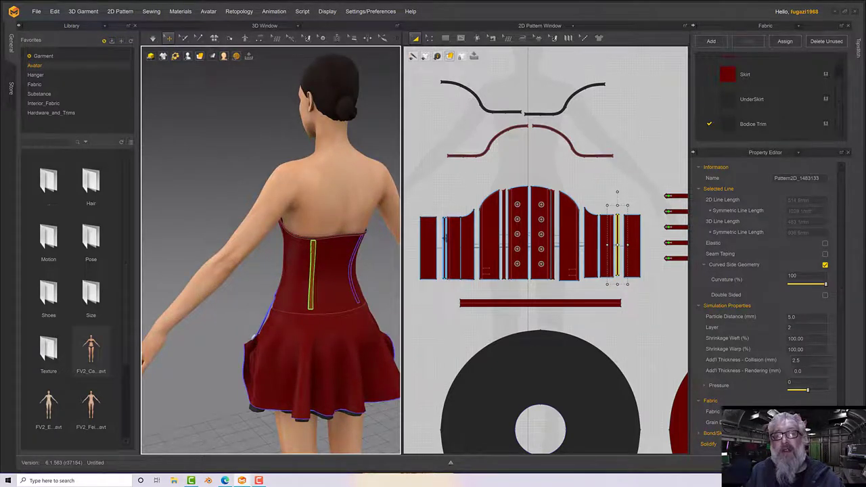
- Assign the Bodice Trim fabric to all four narrow vertical trim strips on the bodice's front and back
left_click(445, 238, "shift")
left_click(503, 230, "shift")
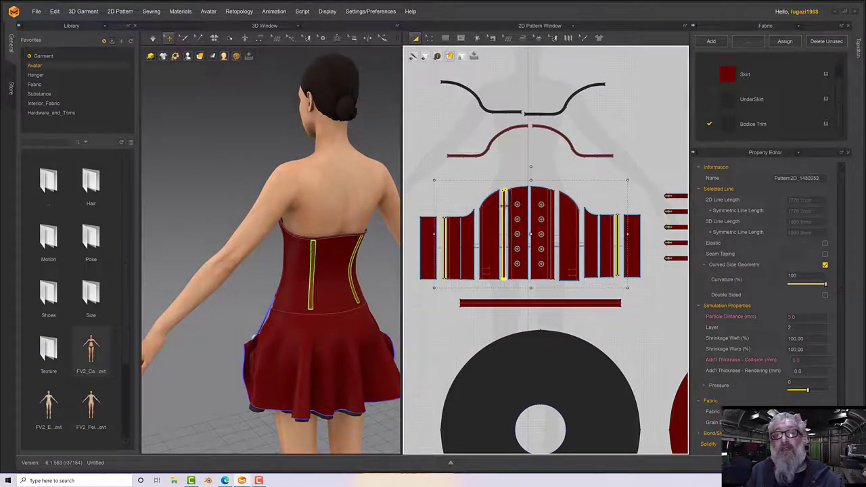
left_click(554, 201, "shift")
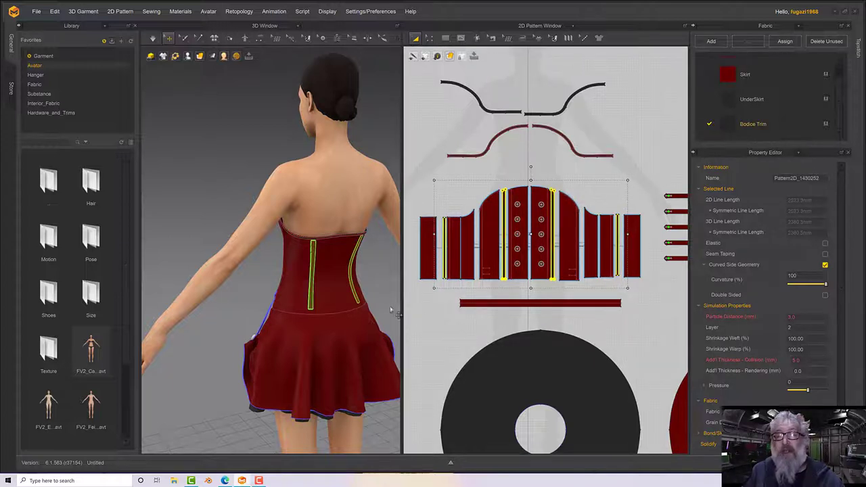
right_click_drag(345, 285, 352, 309)
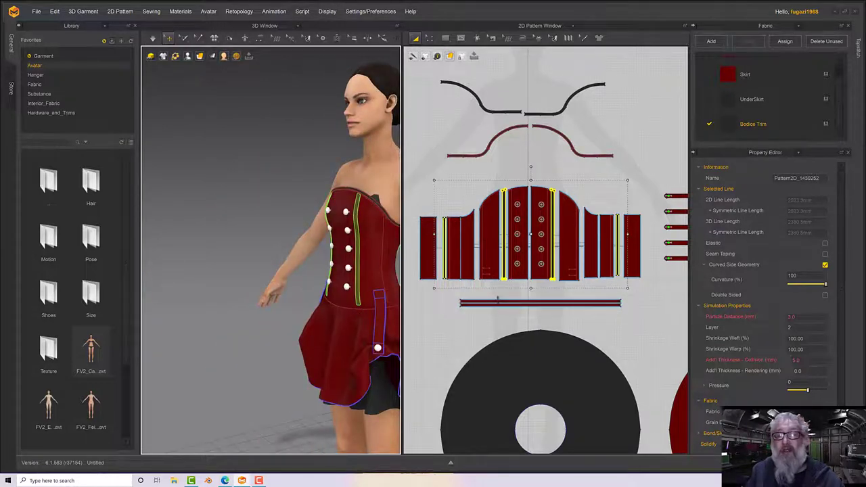
- Assign the Bodice Trim fabric to the long waistband pattern below the bodice and run the simulation
left_click(498, 301)
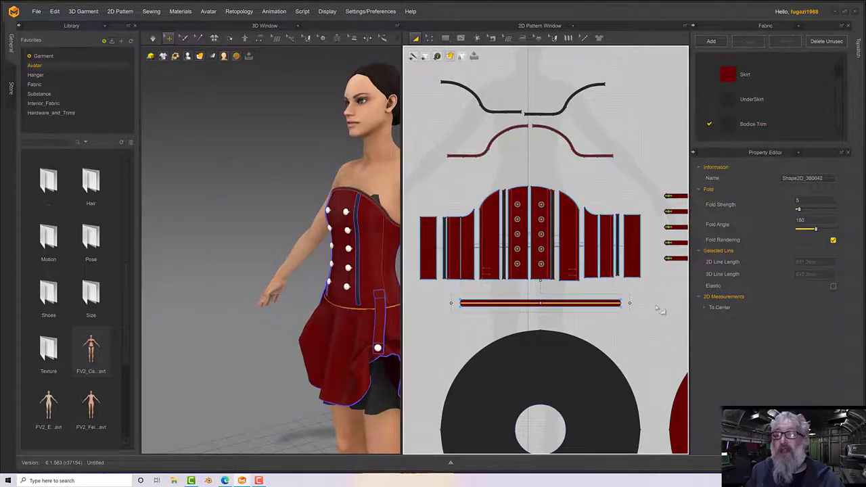
left_click(620, 311)
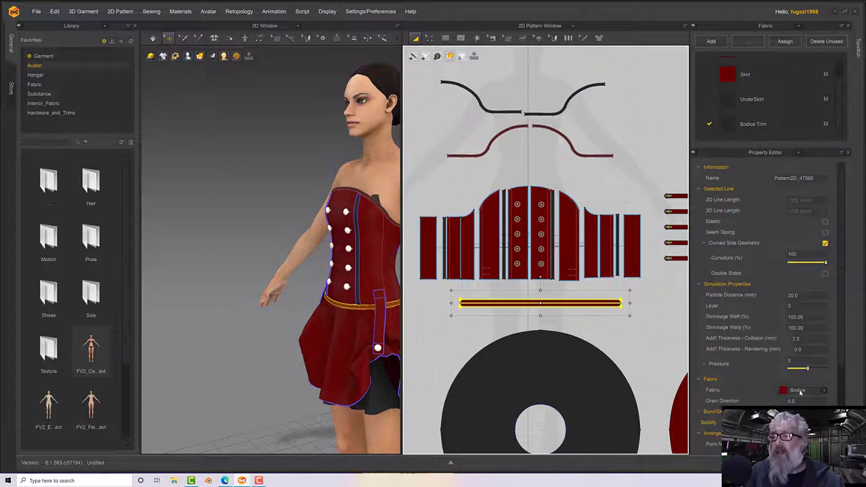
left_click(800, 391)
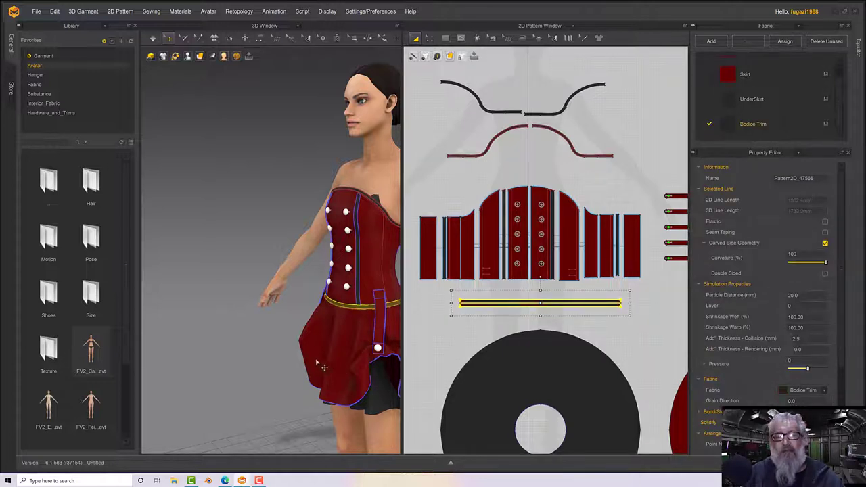
left_click(207, 345)
right_click_drag(199, 343, 232, 332)
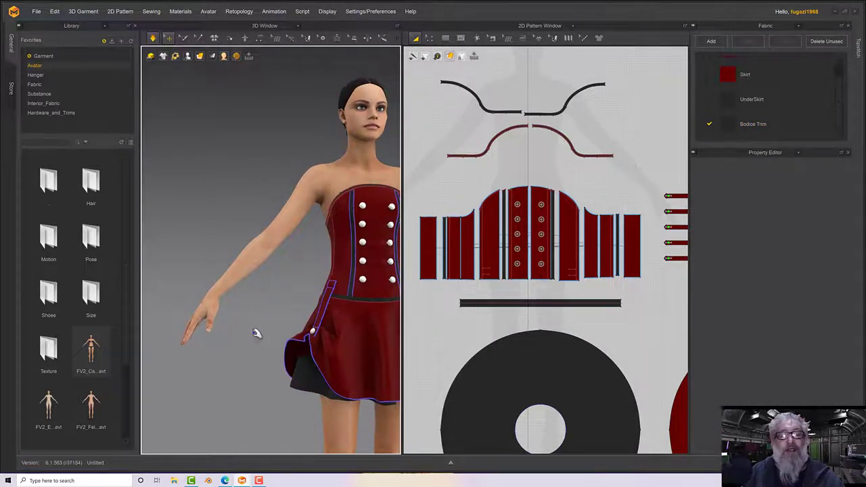
right_click_drag(253, 330, 442, 334)
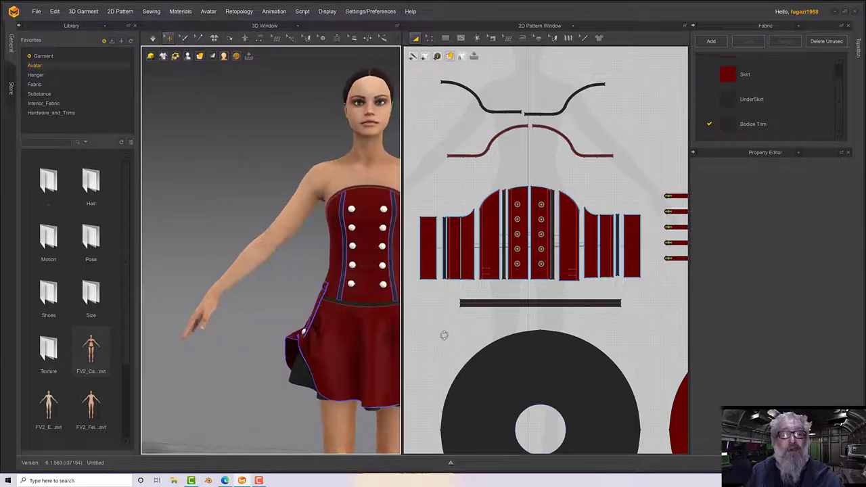
right_click_drag(276, 309, 238, 317)
- Assign the Bodice Trim fabric to the five horizontal tabs joining the button pairs on the bodice front
left_click(319, 230)
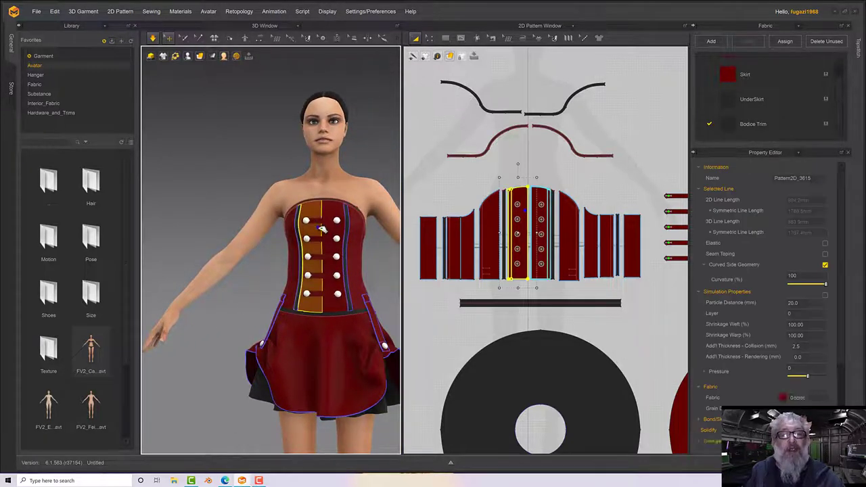
left_click(324, 220)
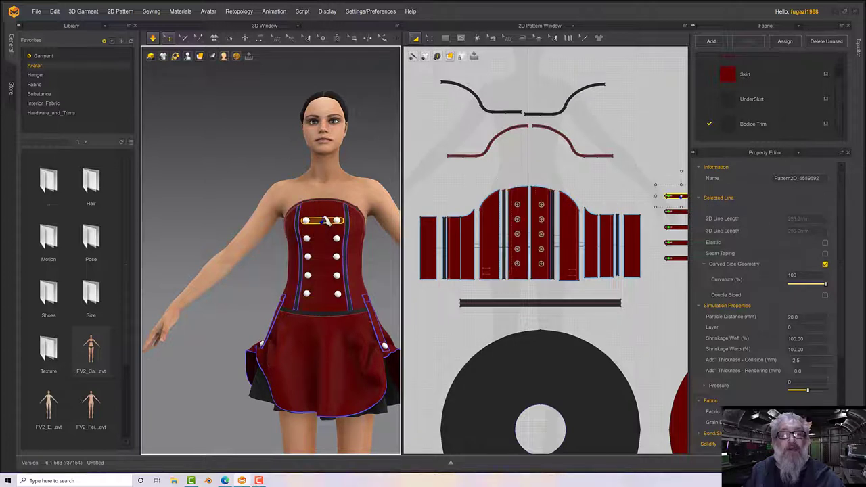
left_click(331, 241, "shift")
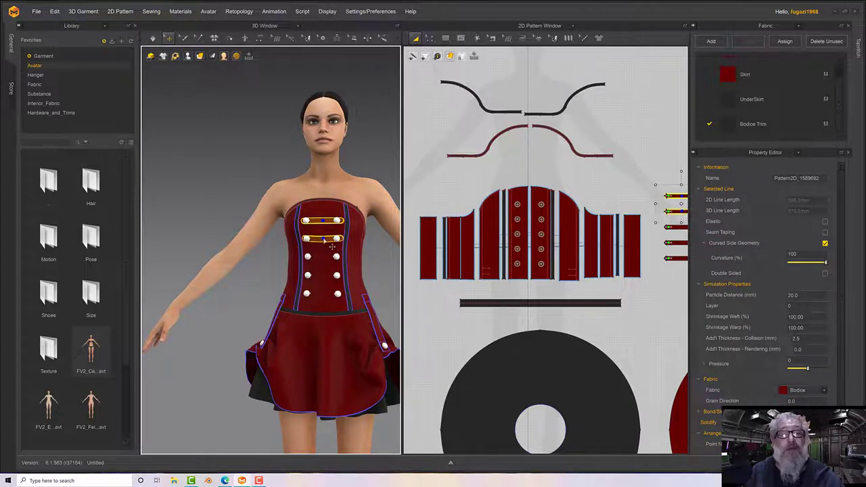
left_click(325, 257, "shift")
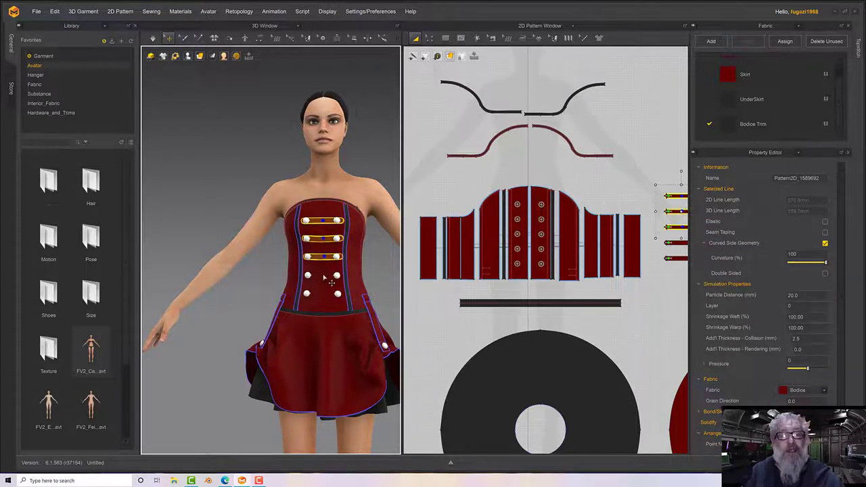
left_click(324, 278, "shift")
left_click(327, 295, "shift")
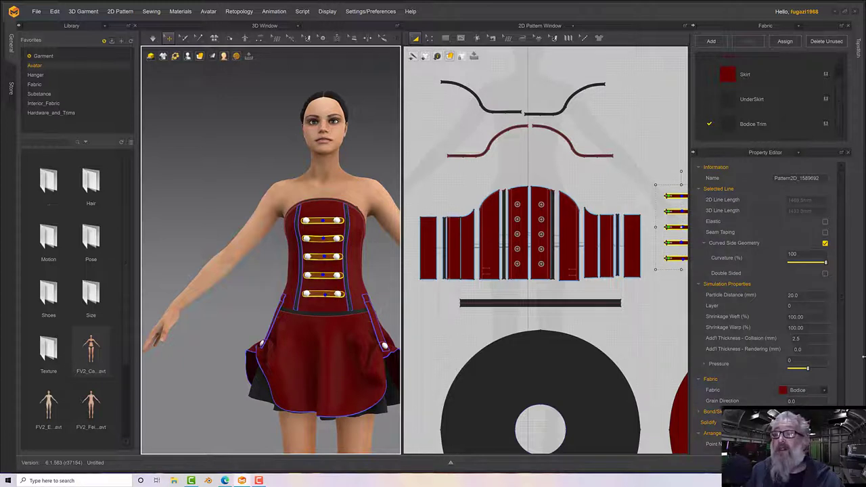
left_click(821, 391)
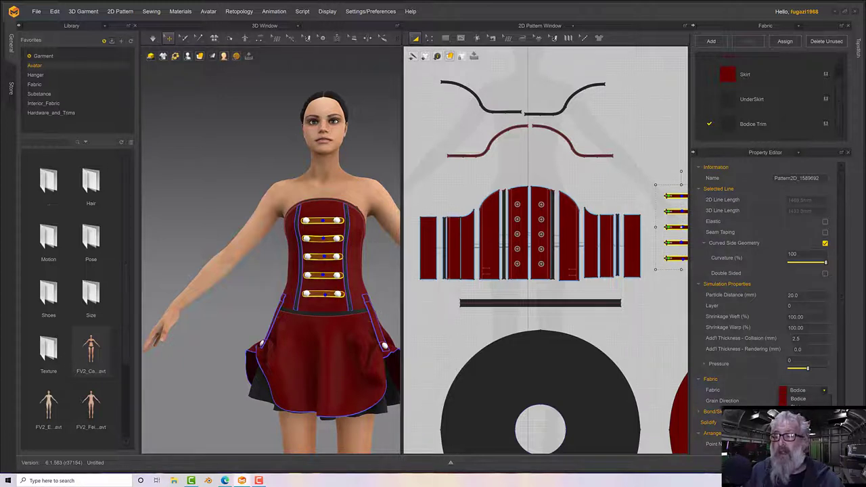
- Assign the Bodice Trim fabric to both buttoned side straps that gather up the skirt, then clear the selection
right_click_drag(258, 294, 293, 275)
left_click(254, 290)
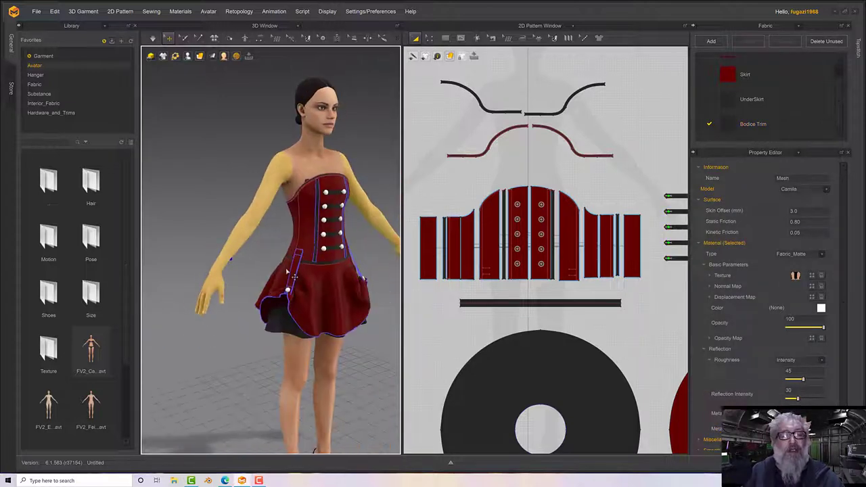
left_click(293, 270)
middle_click_drag(515, 254, 558, 135)
scroll(560, 137, "up", 2)
scroll(557, 230, "down", 3)
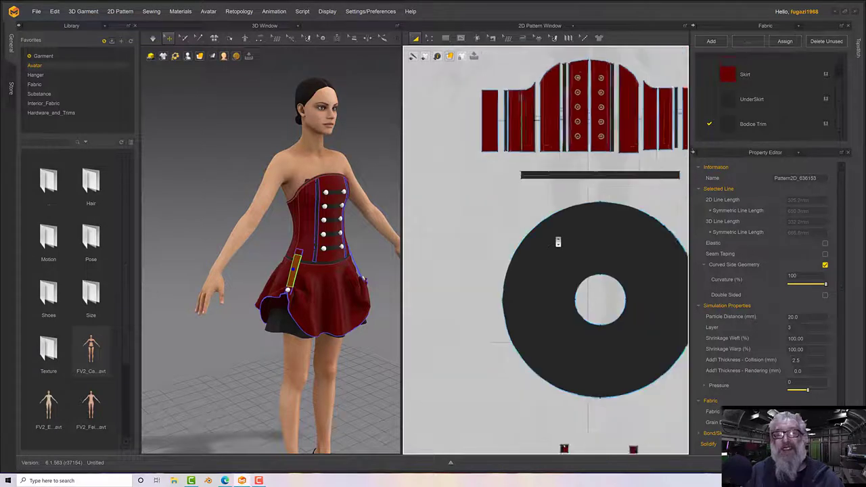
middle_click_drag(535, 220, 485, 127)
middle_click_drag(443, 288, 441, 265)
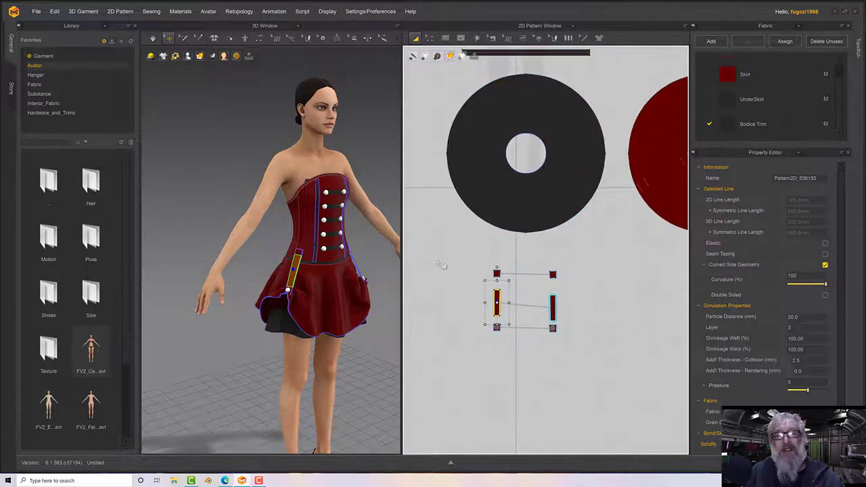
left_click(550, 304, "shift")
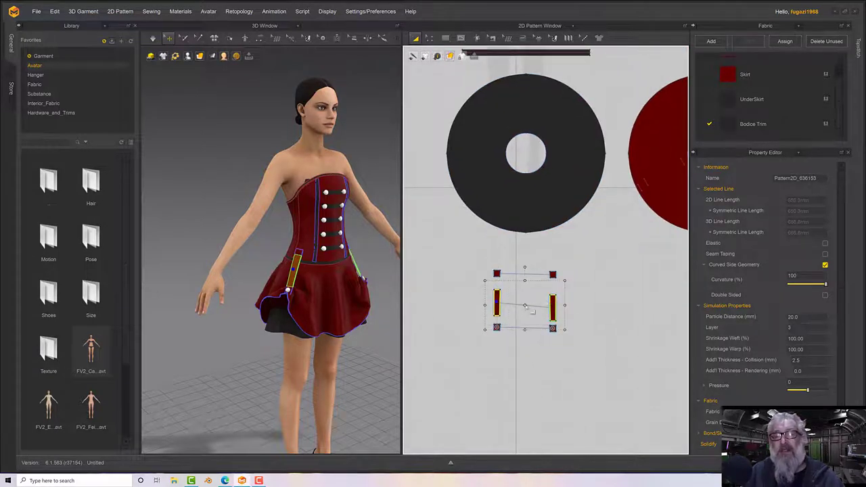
scroll(298, 297, "up", 2)
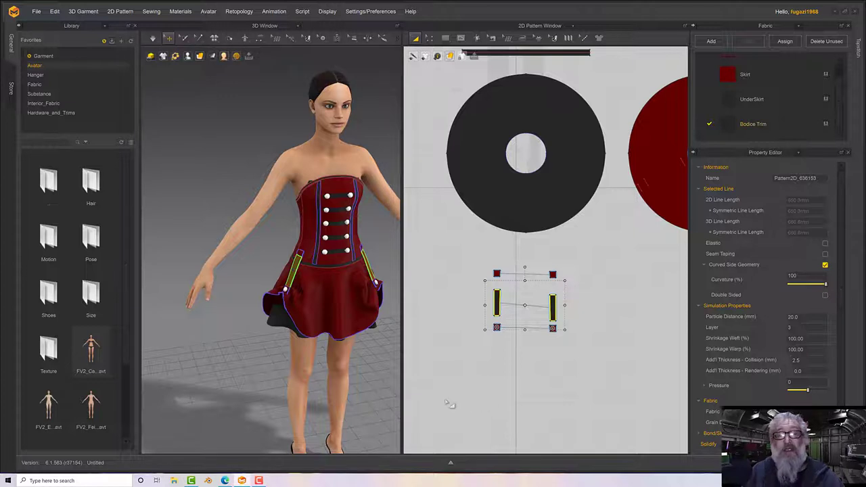
left_click(389, 376)
- Set the particle distance of all the dress patterns together to 5 mm
right_click_drag(389, 376, 332, 368)
scroll(338, 370, "down", 3)
middle_click_drag(339, 373, 282, 364)
right_click_drag(274, 359, 250, 352)
scroll(465, 341, "down", 3)
scroll(480, 325, "down", 3)
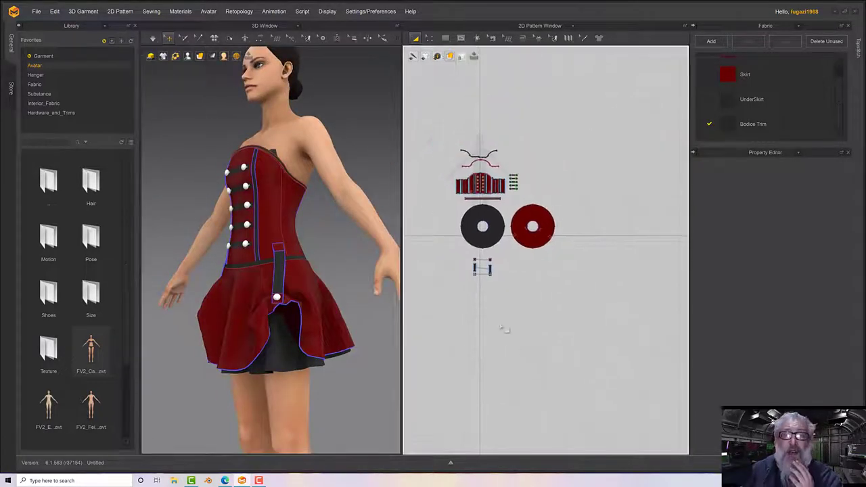
left_click_drag(431, 130, 586, 290)
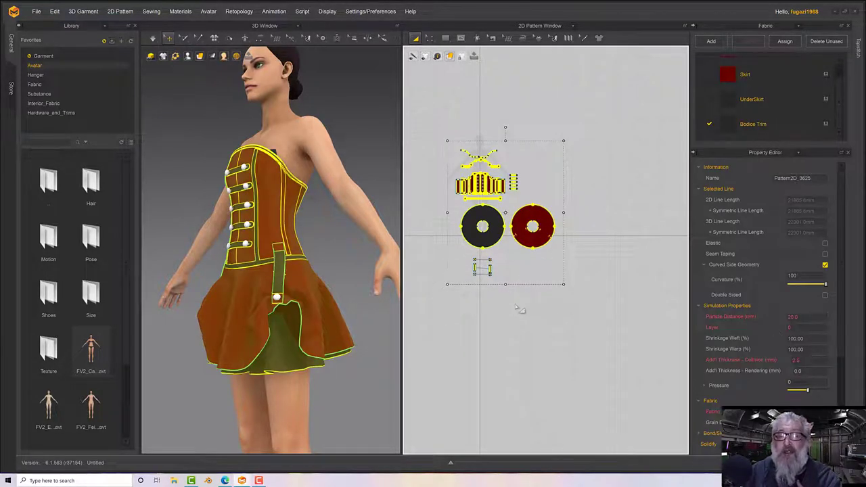
left_click(807, 315)
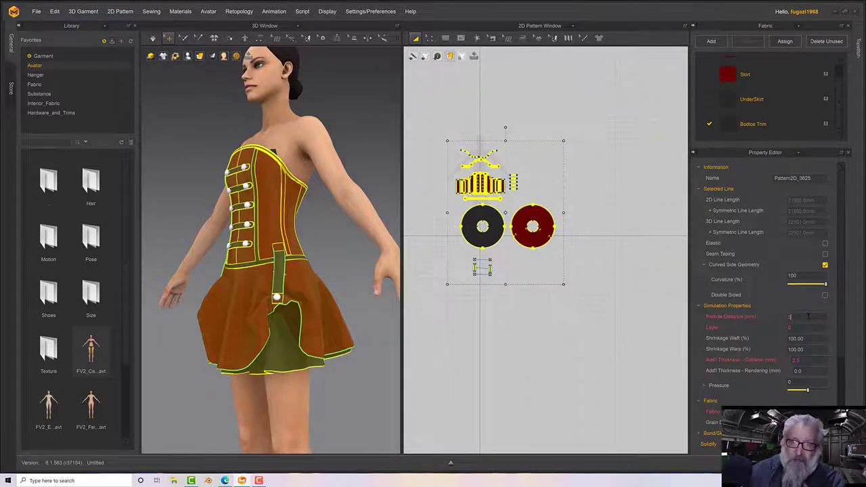
type("5")
key("Return")
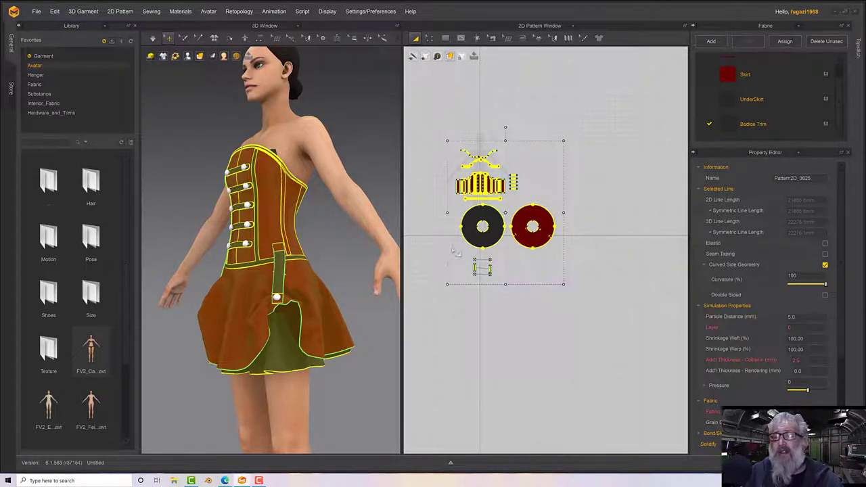
- Simulate the dress with the finer mesh, checking its drape from the front and side
right_click_drag(298, 223, 314, 223)
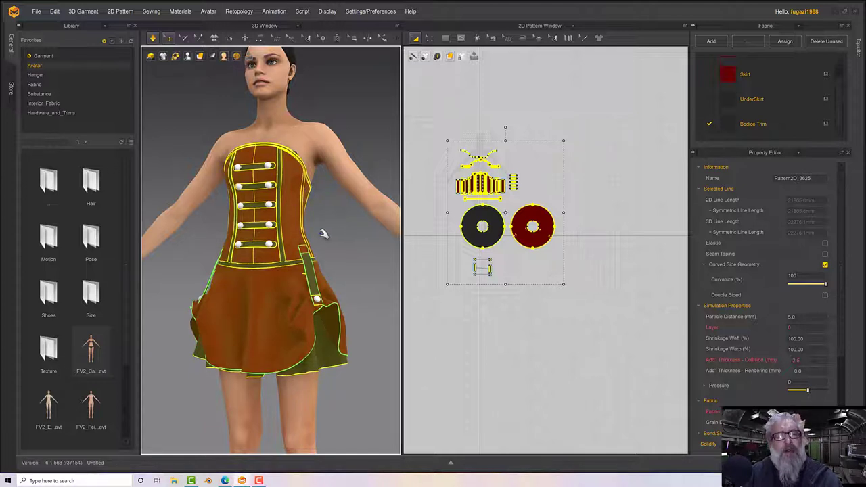
right_click_drag(342, 226, 297, 227)
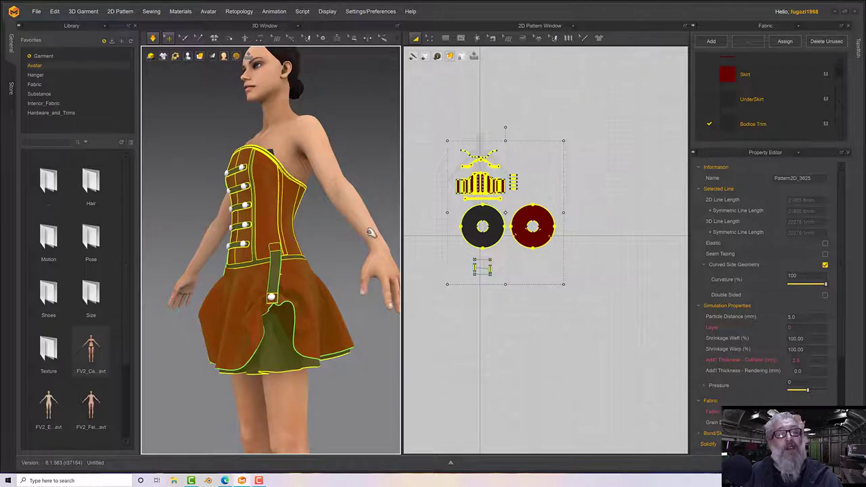
right_click_drag(379, 233, 339, 224)
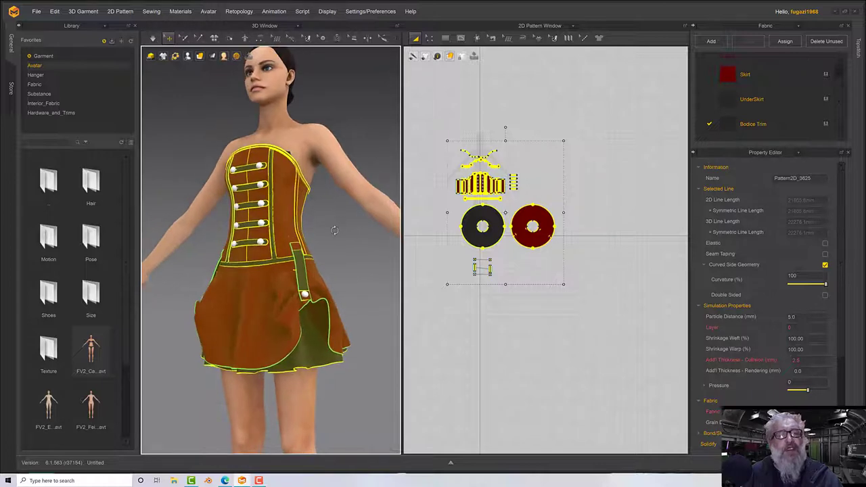
- Run the simulation again with the pattern selection cleared so the dress settles, checking the side straps and skirt
key("space")
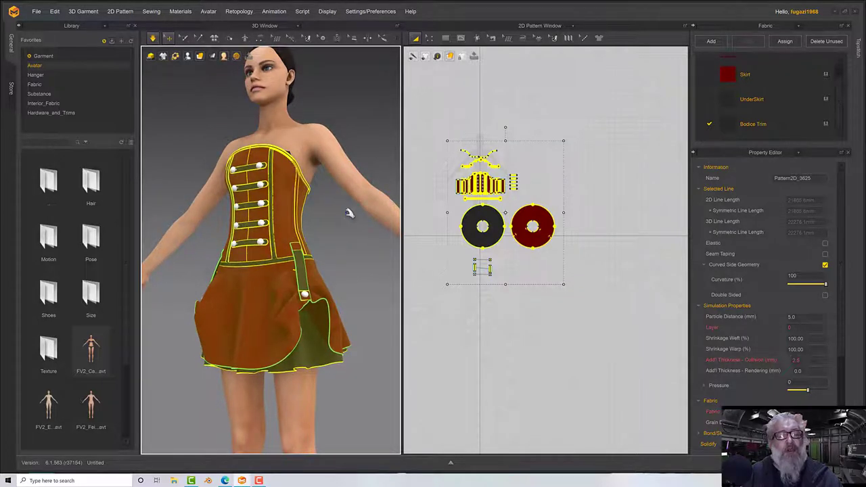
key("space")
left_click(347, 214)
right_click_drag(360, 224, 382, 224)
key("space")
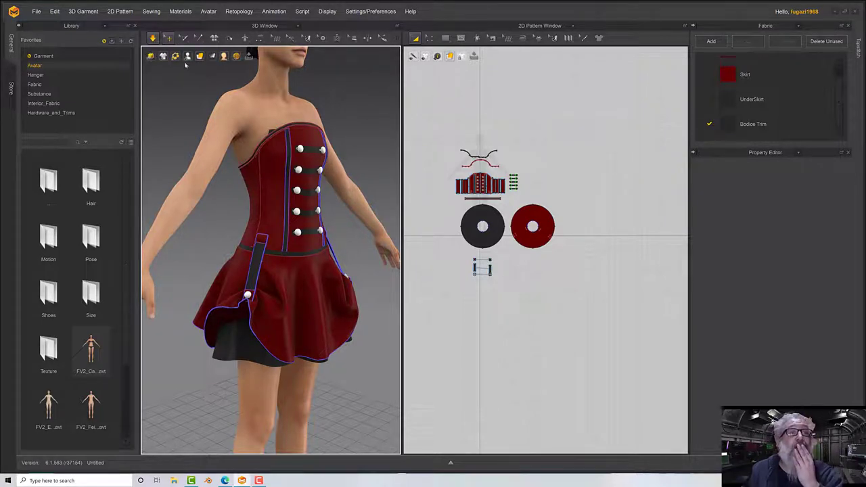
key("space")
- Switch the simulation mode to Fast (GPU)
left_click(154, 39)
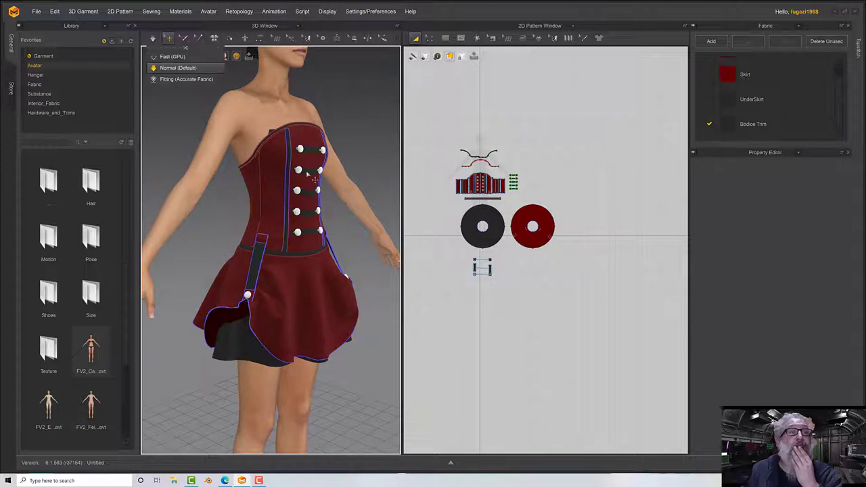
left_click(177, 60)
right_click_drag(358, 237, 396, 177)
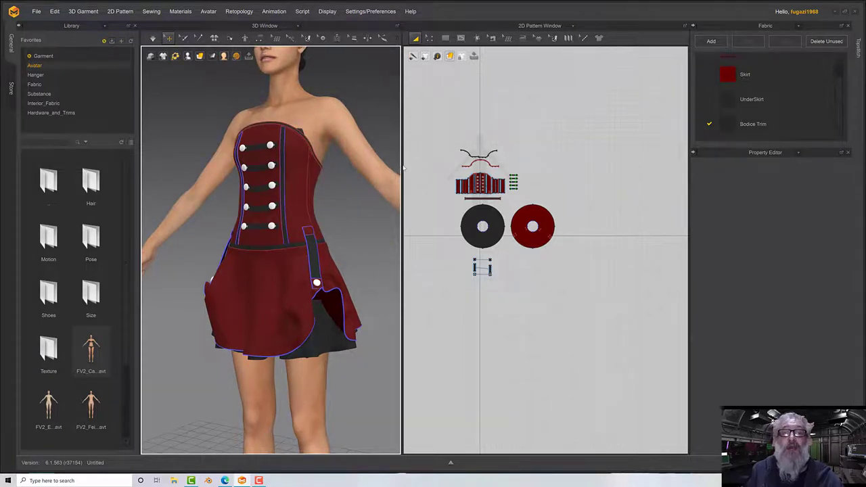
- Widen the 3D view and inspect the whole dress on the avatar from the front and at an angle
left_click_drag(402, 165, 591, 174)
right_click_drag(493, 267, 427, 265)
scroll(383, 271, "up", 3)
scroll(428, 265, "down", 5)
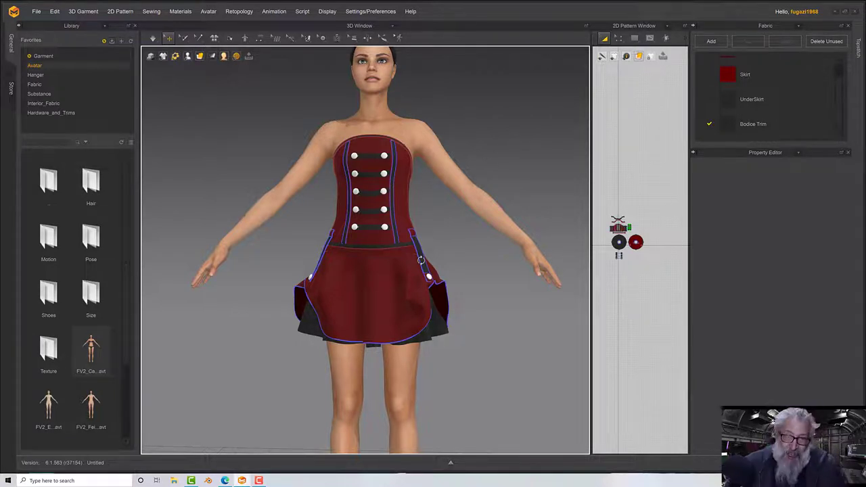
right_click_drag(495, 223, 471, 248)
key("2")
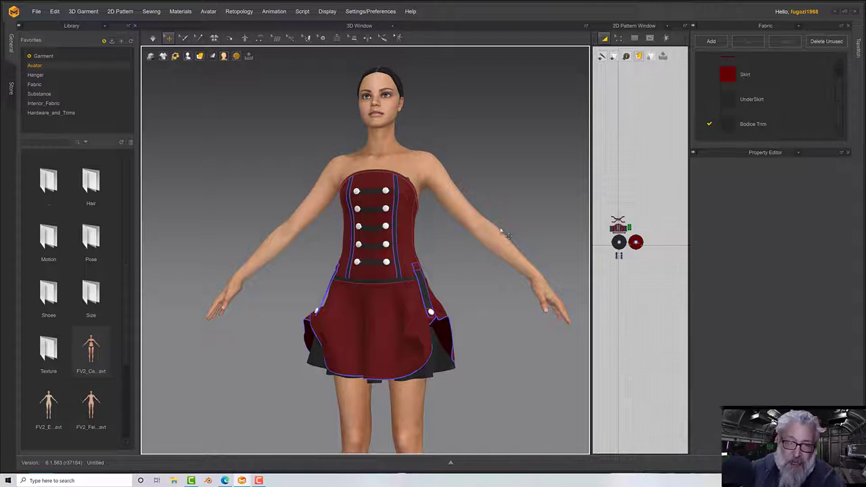
right_click_drag(494, 238, 482, 242)
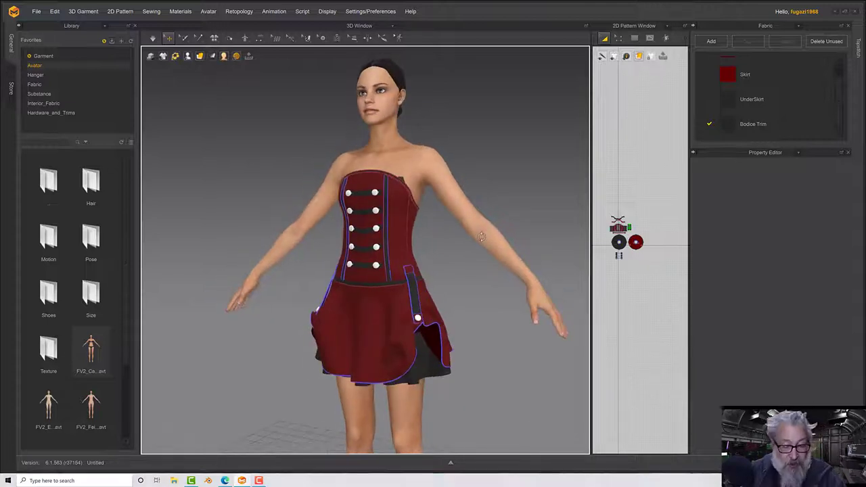